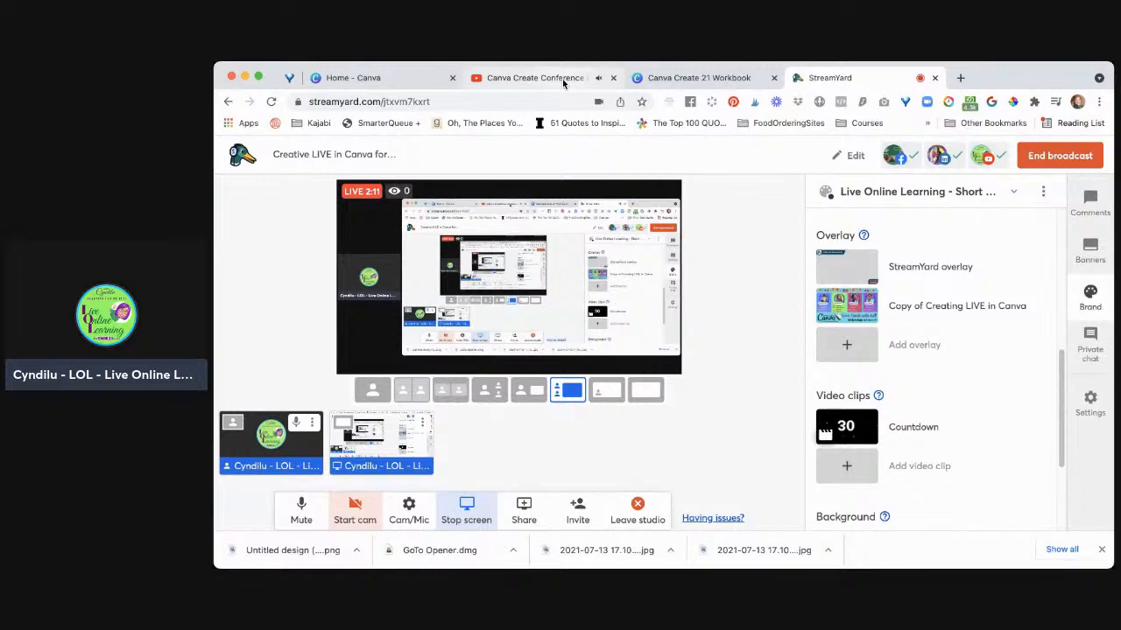
Step: Switch to the Canva Create Conference Day 1 video on YouTube and mute its sound
left_click(563, 78)
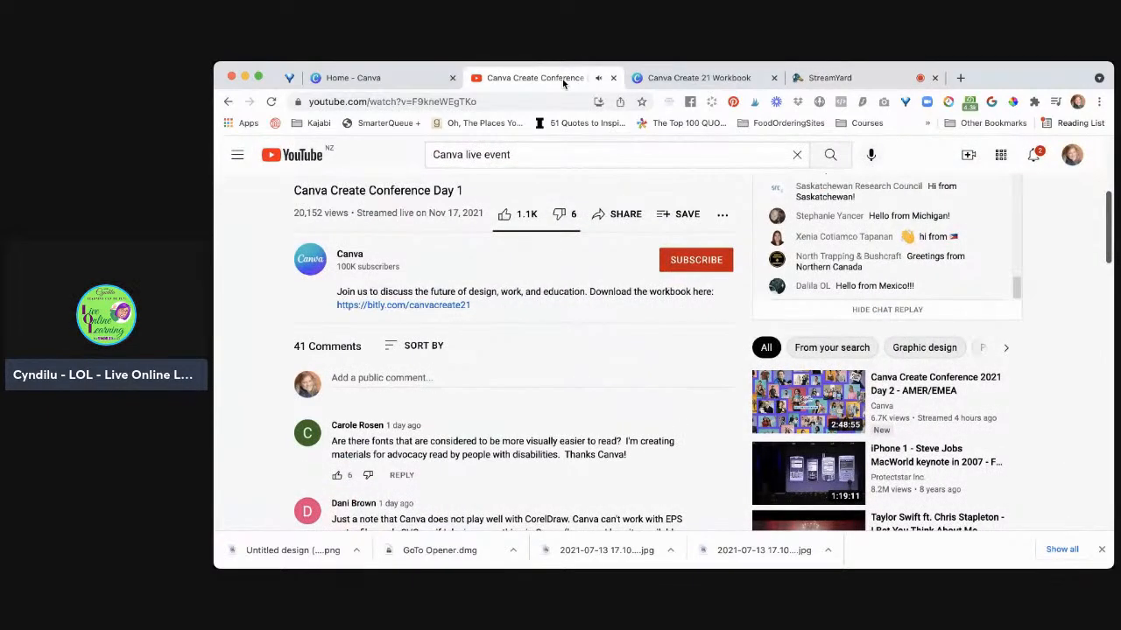
scroll(537, 323, "up", 5)
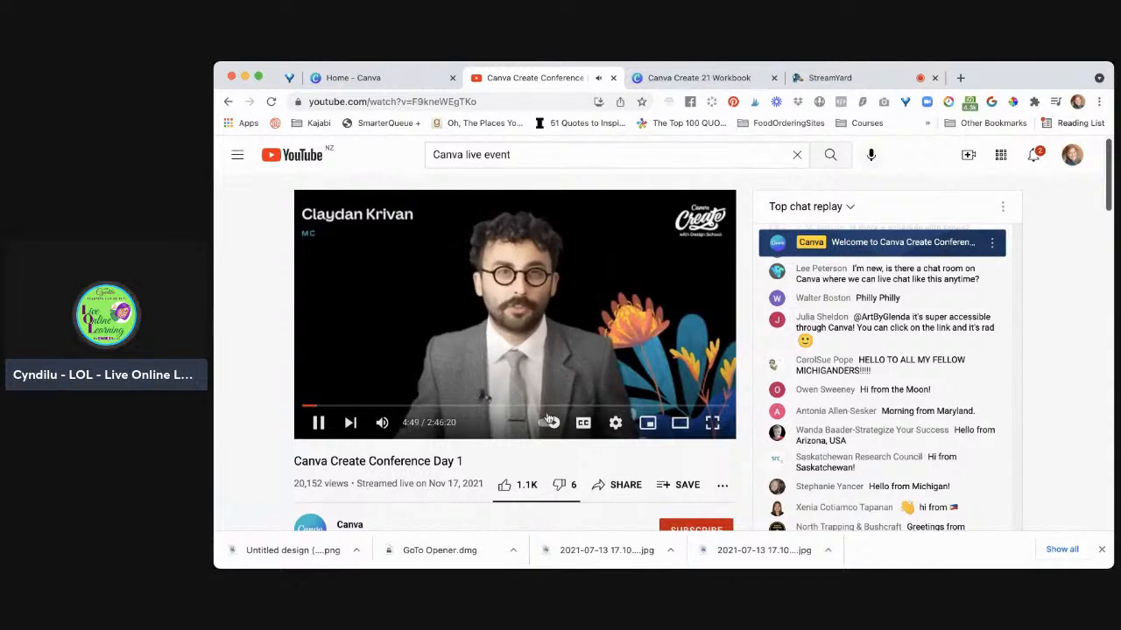
left_click(386, 422)
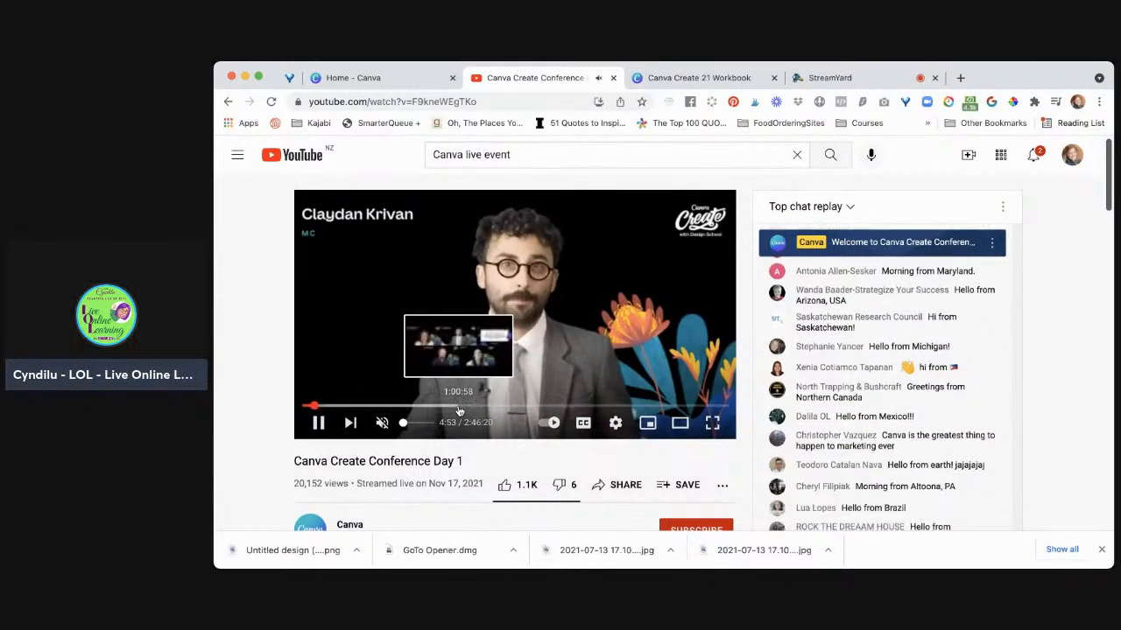
Step: Examine the conference video's chat replay and the workbook download link in its description
scroll(455, 404, "down", 1)
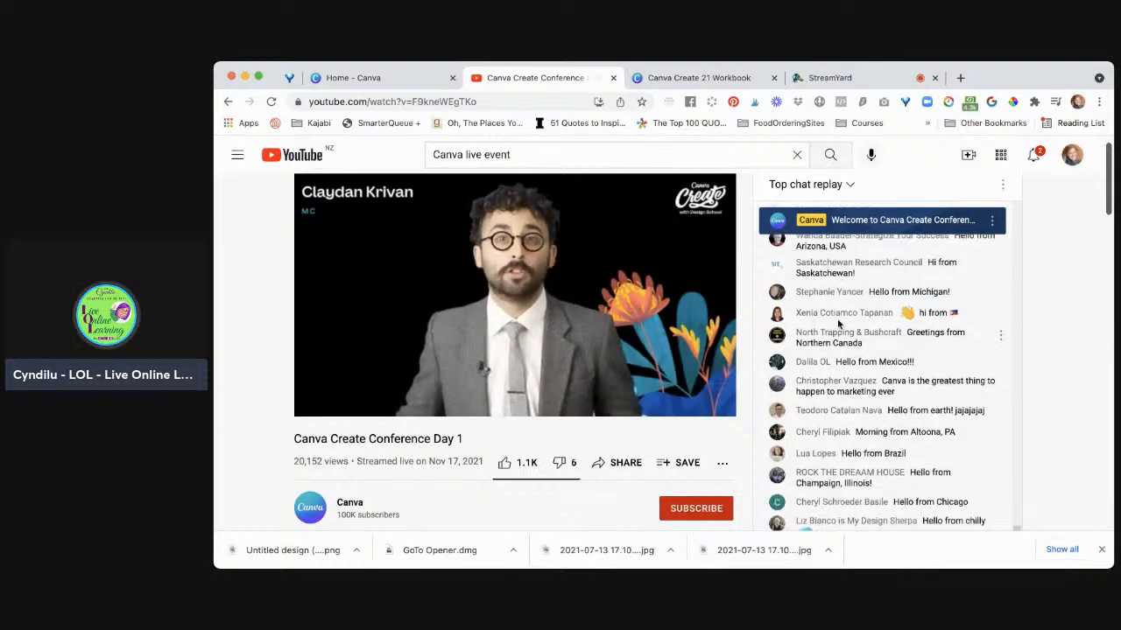
scroll(626, 385, "down", 3)
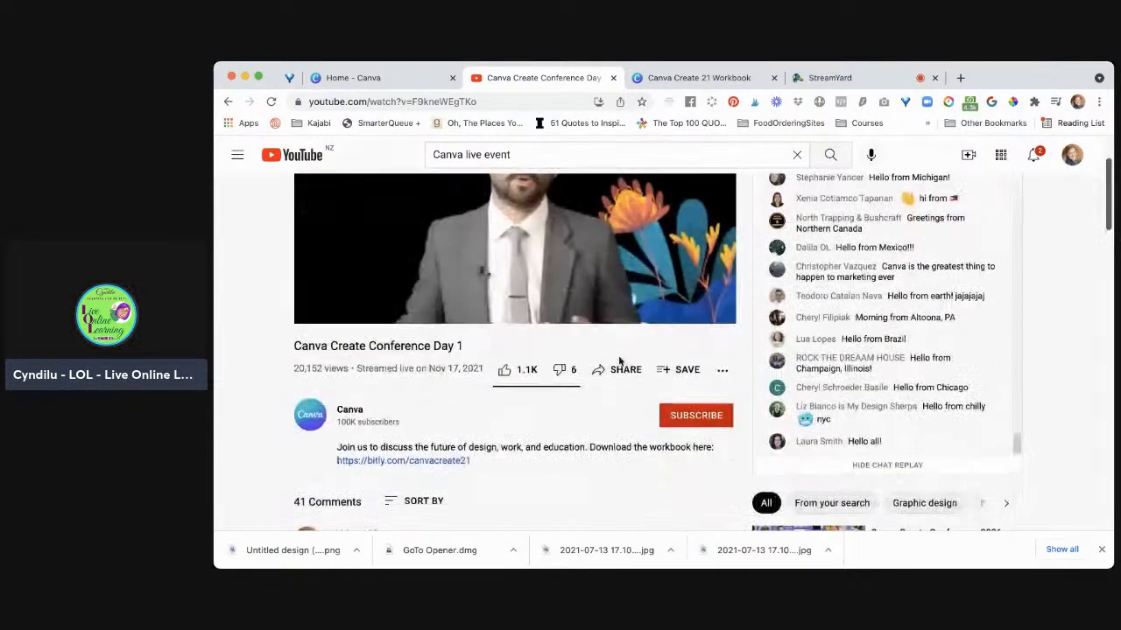
scroll(618, 362, "up", 2)
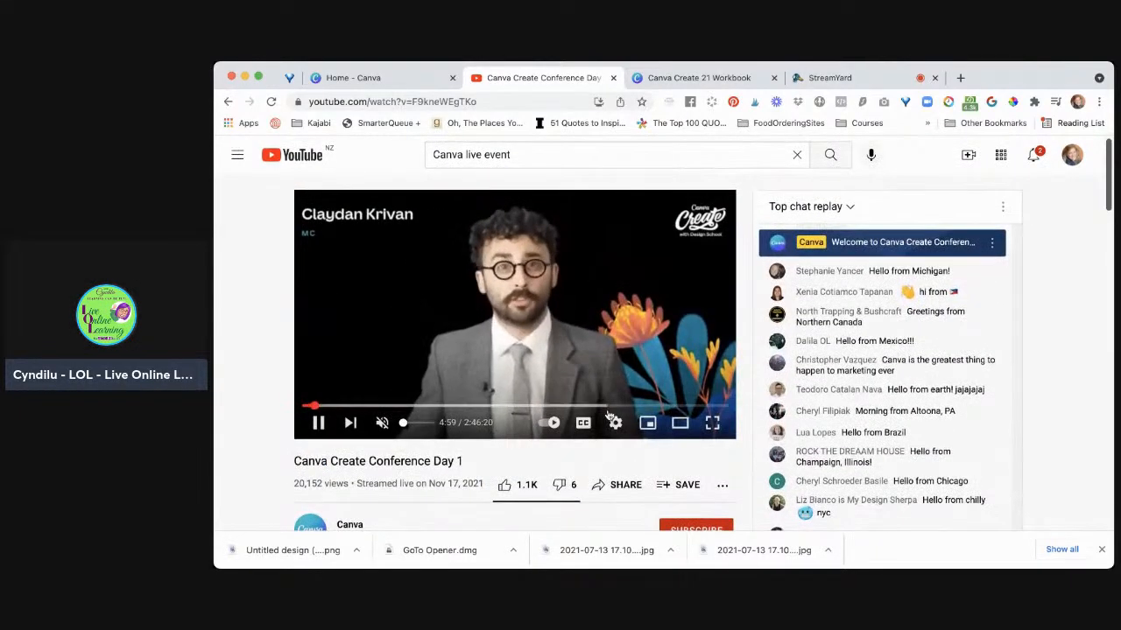
scroll(608, 399, "down", 4)
scroll(608, 415, "down", 2)
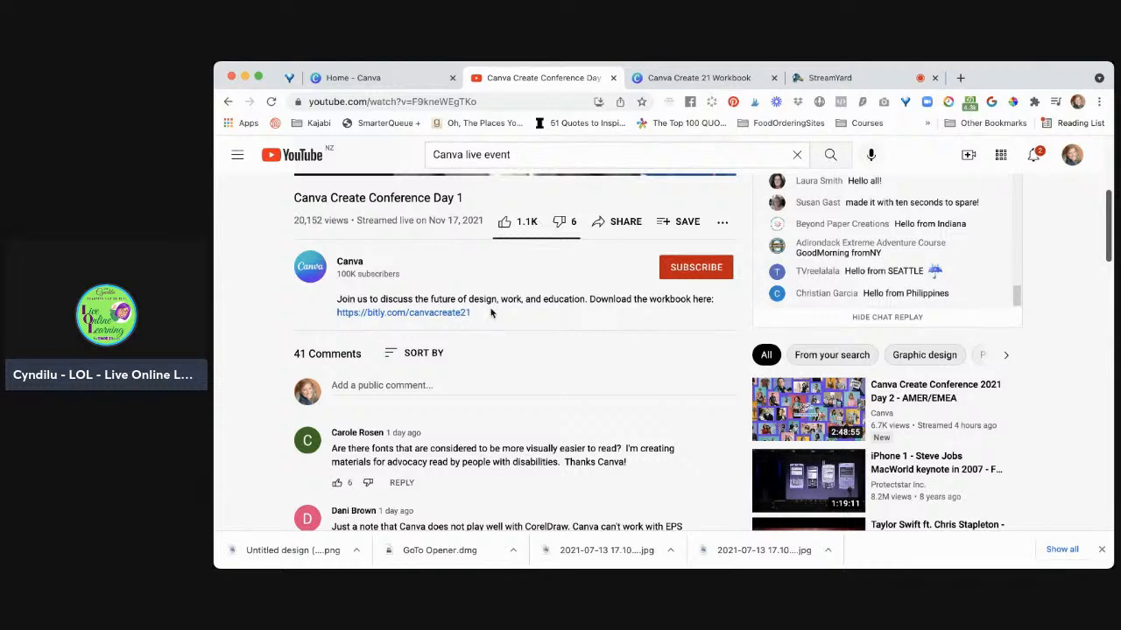
scroll(527, 319, "up", 1)
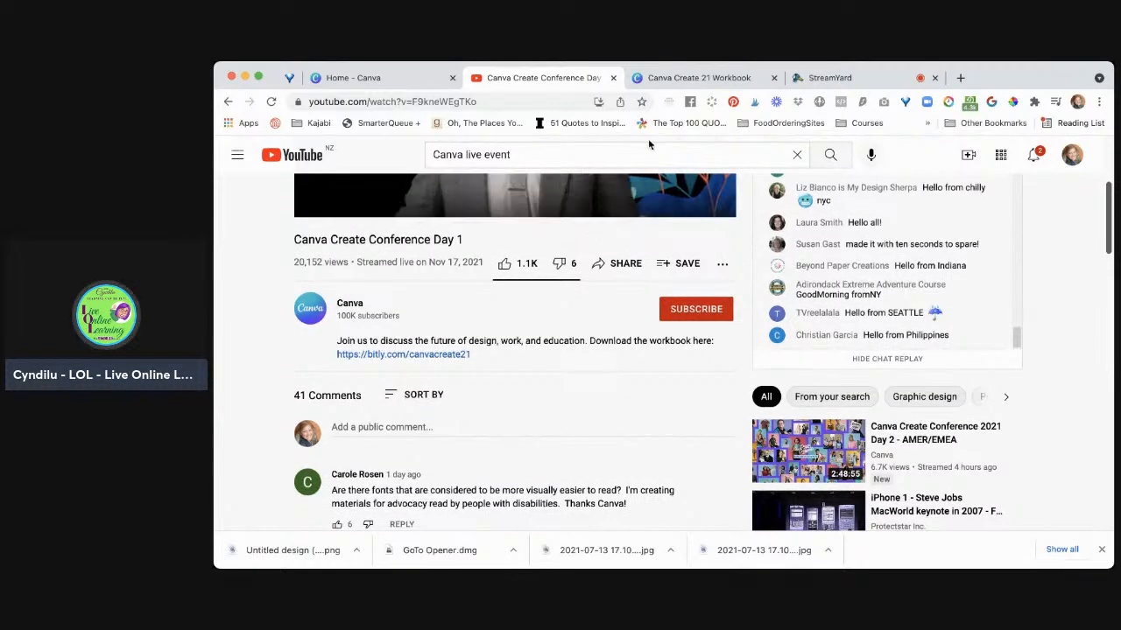
Step: Switch to the shared Canva Create 21 Workbook template and use it to create an editable copy
left_click(678, 78)
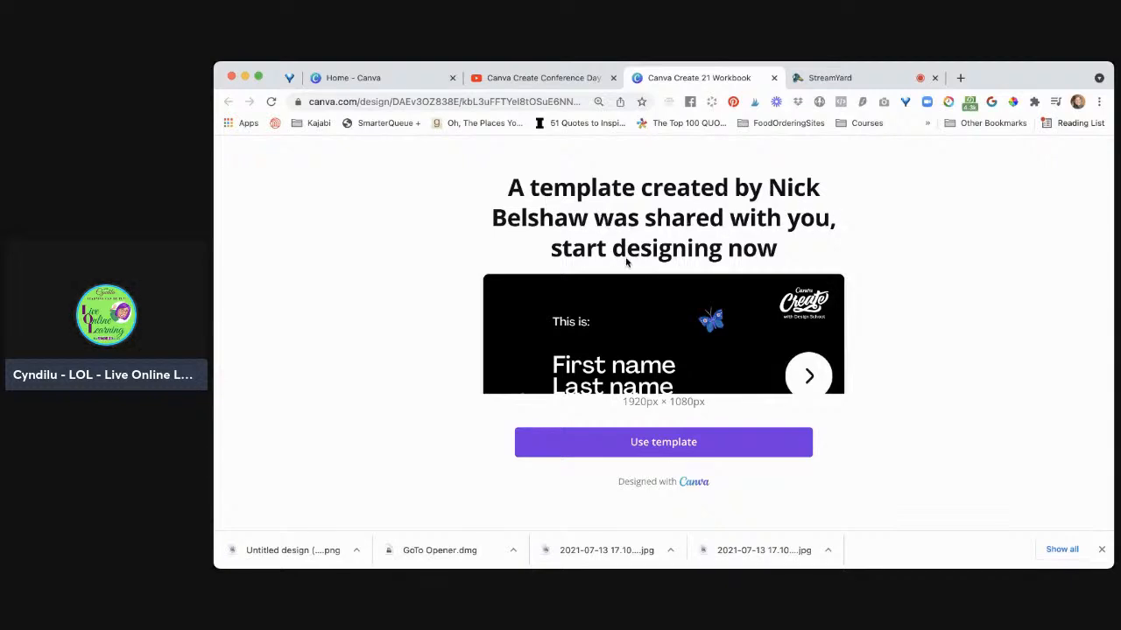
left_click(680, 446)
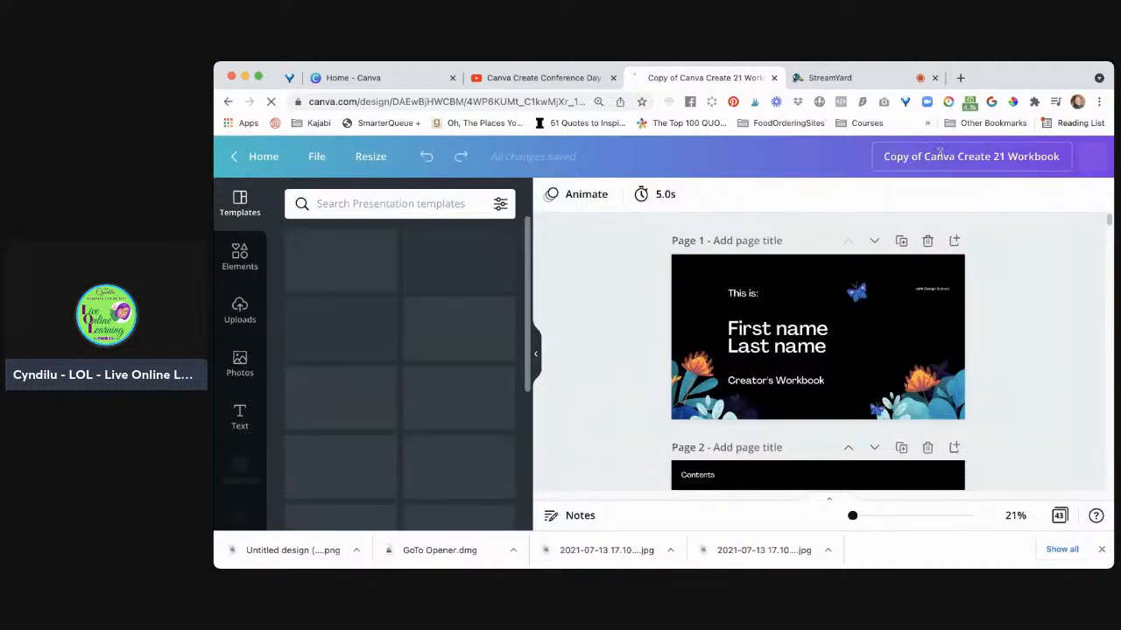
left_click(922, 155)
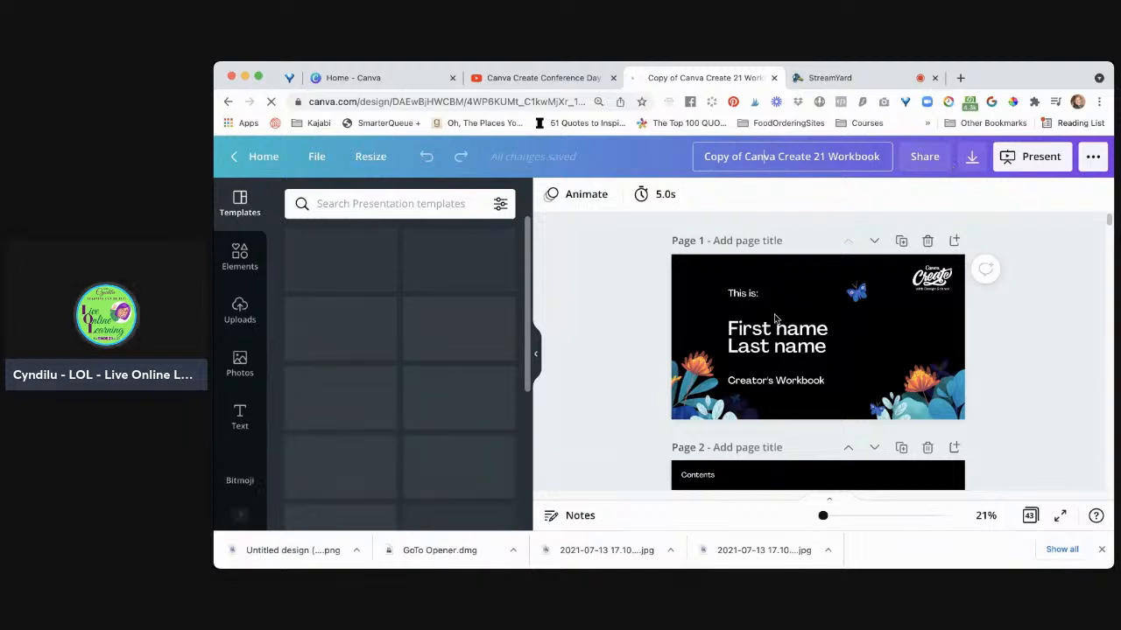
Step: Look through the workbook copy from the cover and contents to the Day One session pages, up to Building a Strong Brand
scroll(841, 368, "down", 2)
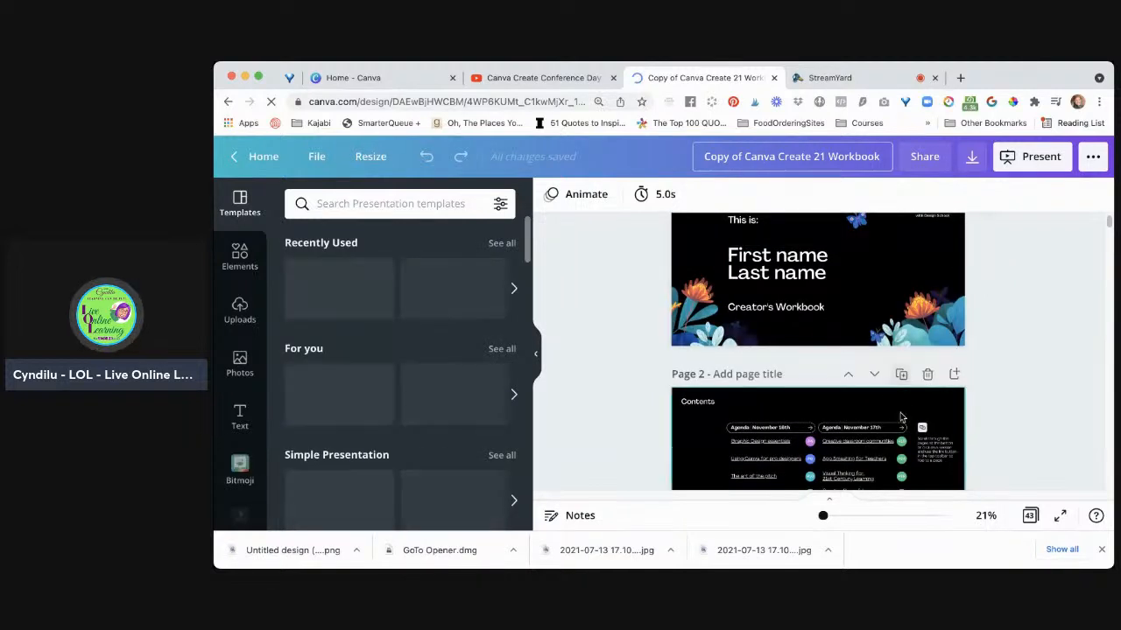
scroll(902, 418, "down", 5)
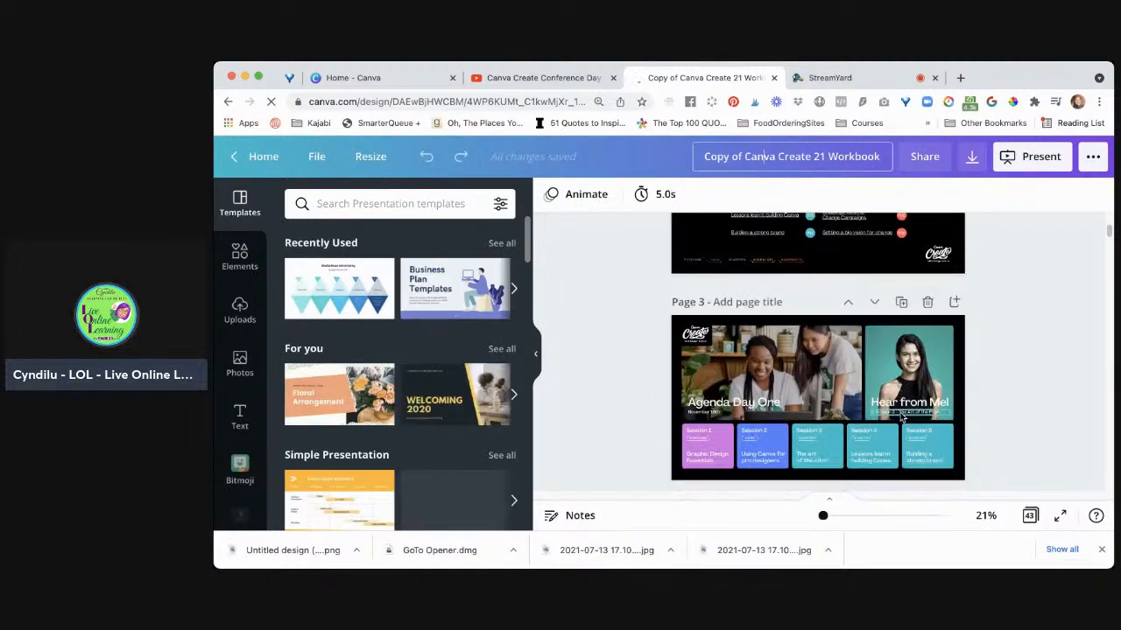
scroll(900, 417, "down", 8)
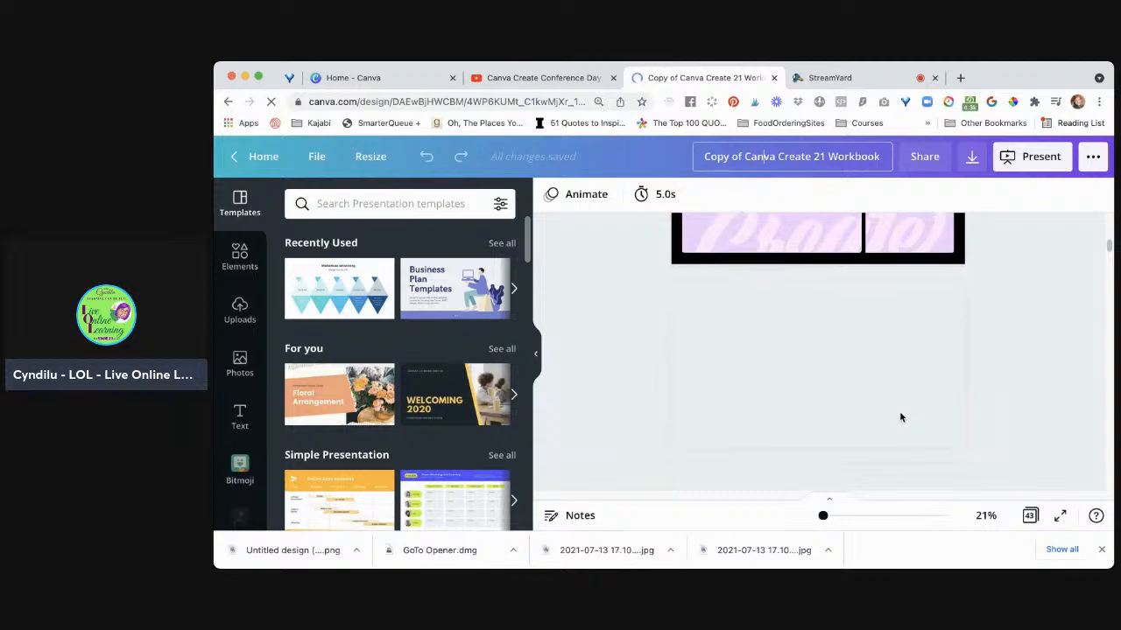
scroll(899, 410, "down", 4)
scroll(899, 410, "down", 10)
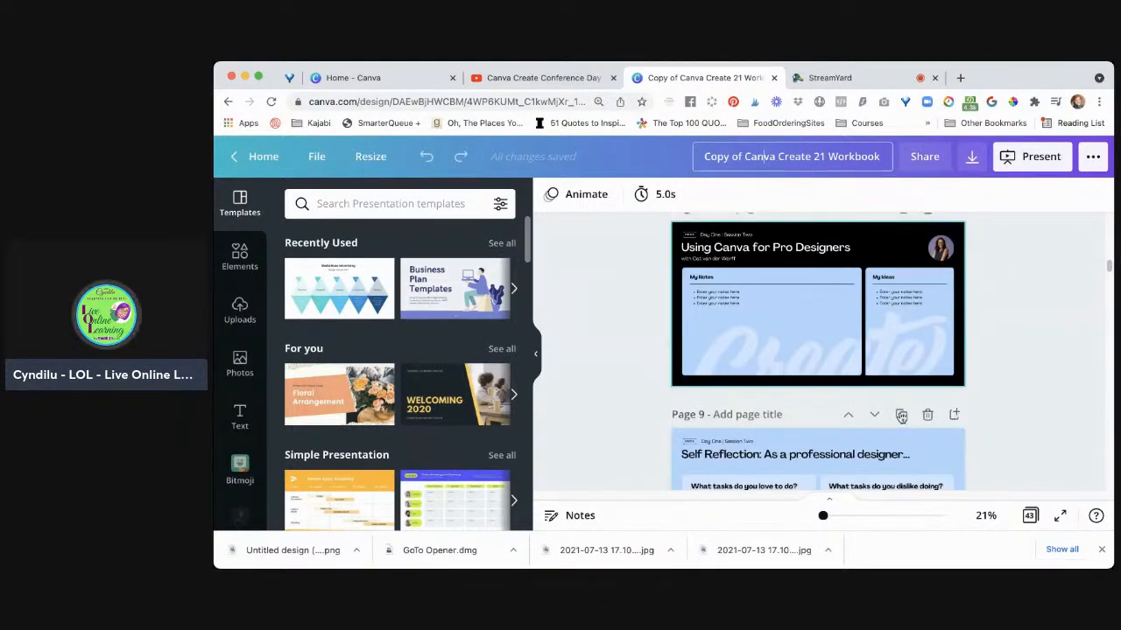
scroll(901, 415, "down", 5)
scroll(901, 417, "down", 5)
scroll(901, 417, "down", 3)
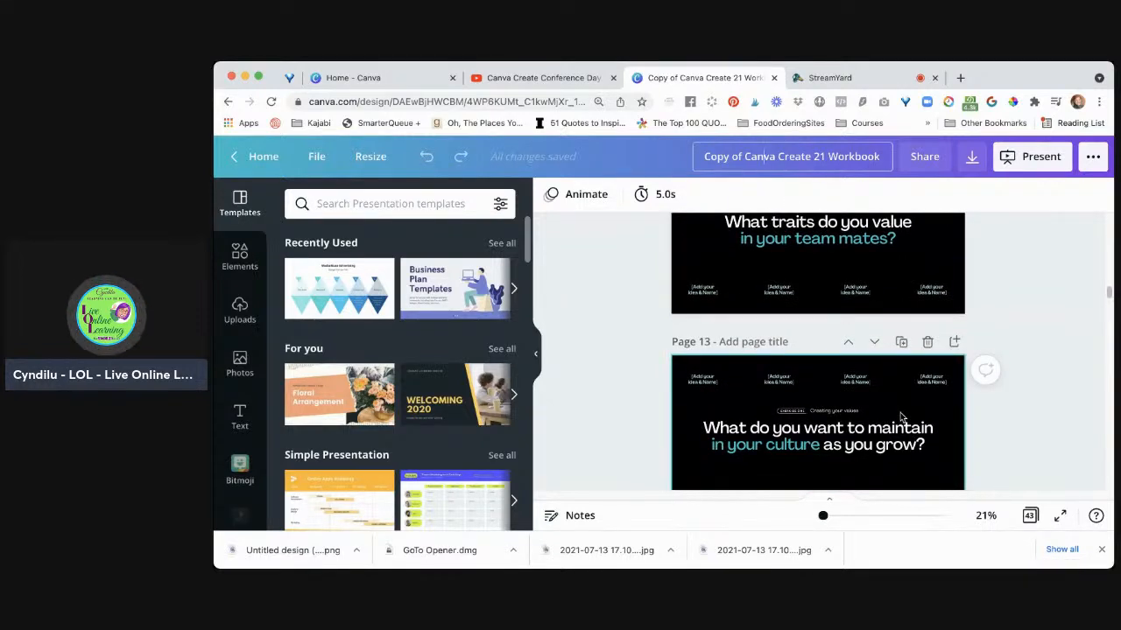
scroll(901, 418, "down", 5)
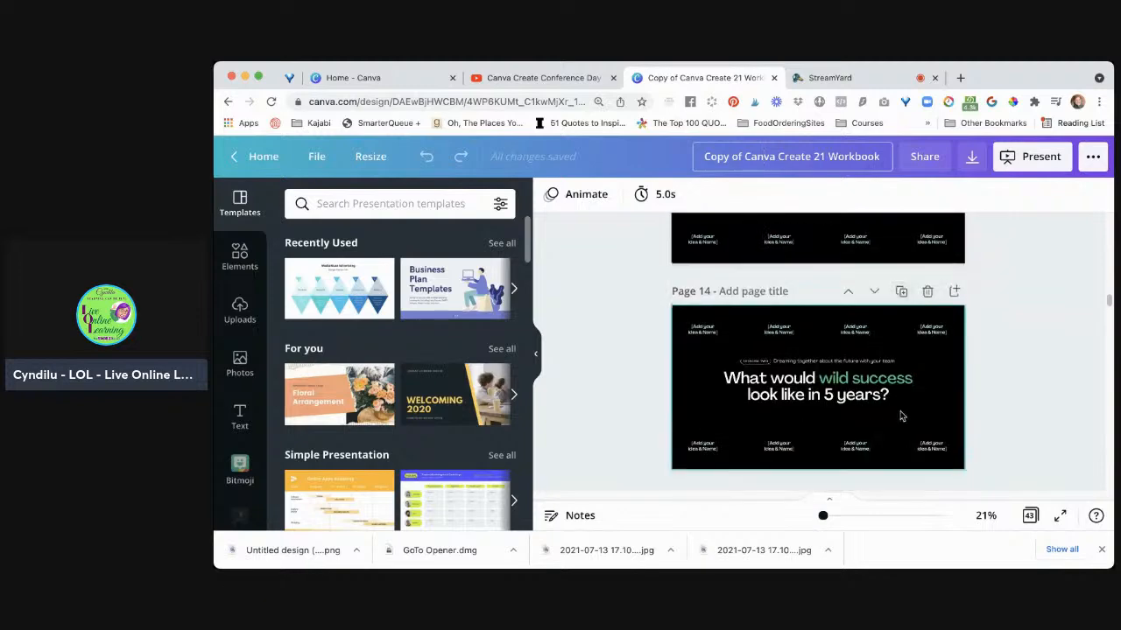
scroll(901, 418, "down", 6)
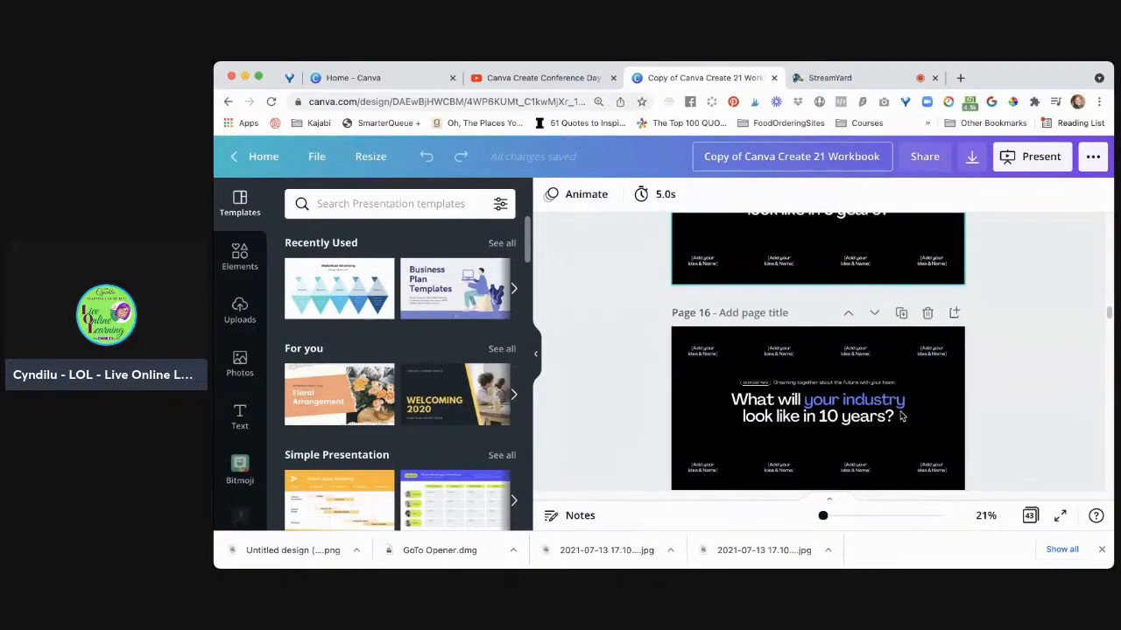
scroll(900, 417, "down", 5)
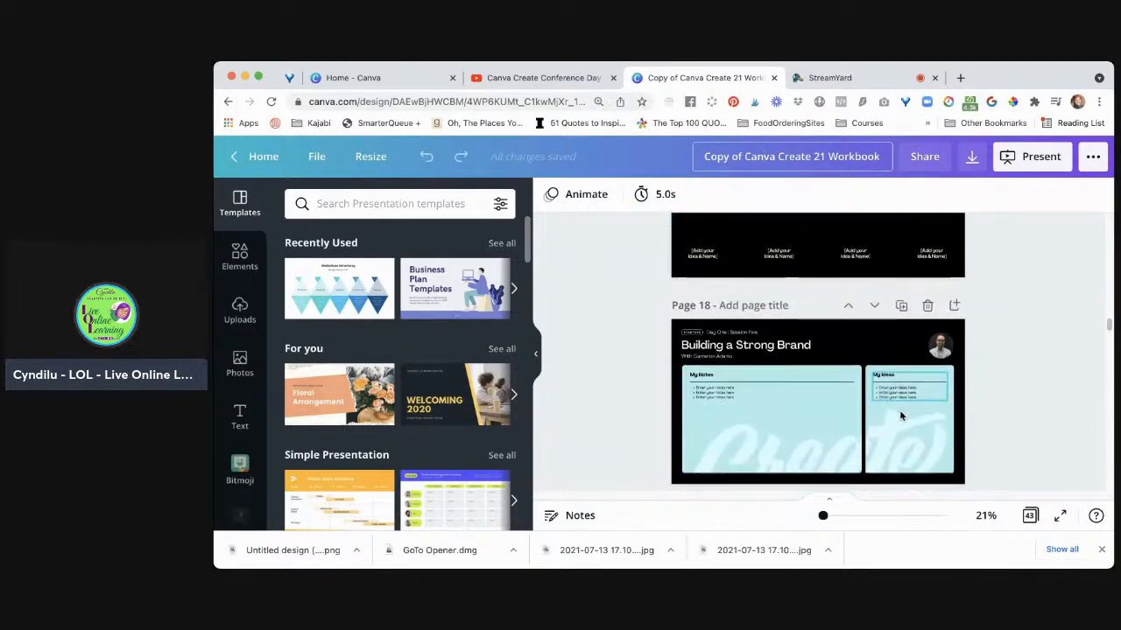
scroll(901, 417, "down", 2)
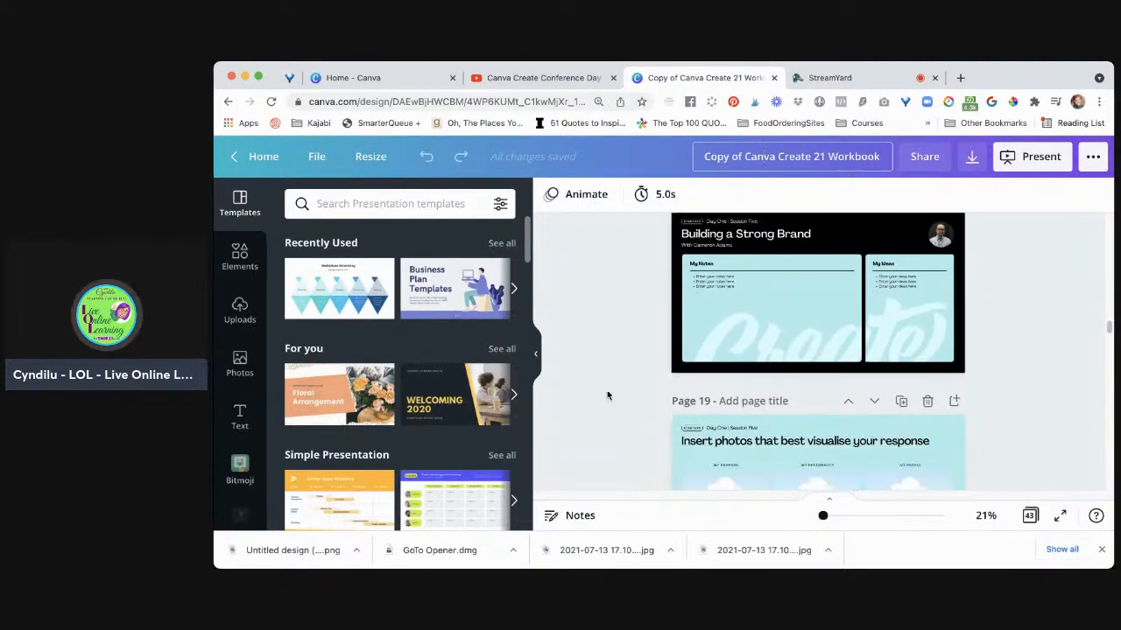
Step: Collapse the template side panel and look through the following workbook pages, up to the Biomes Venn diagram on page 33
left_click(535, 353)
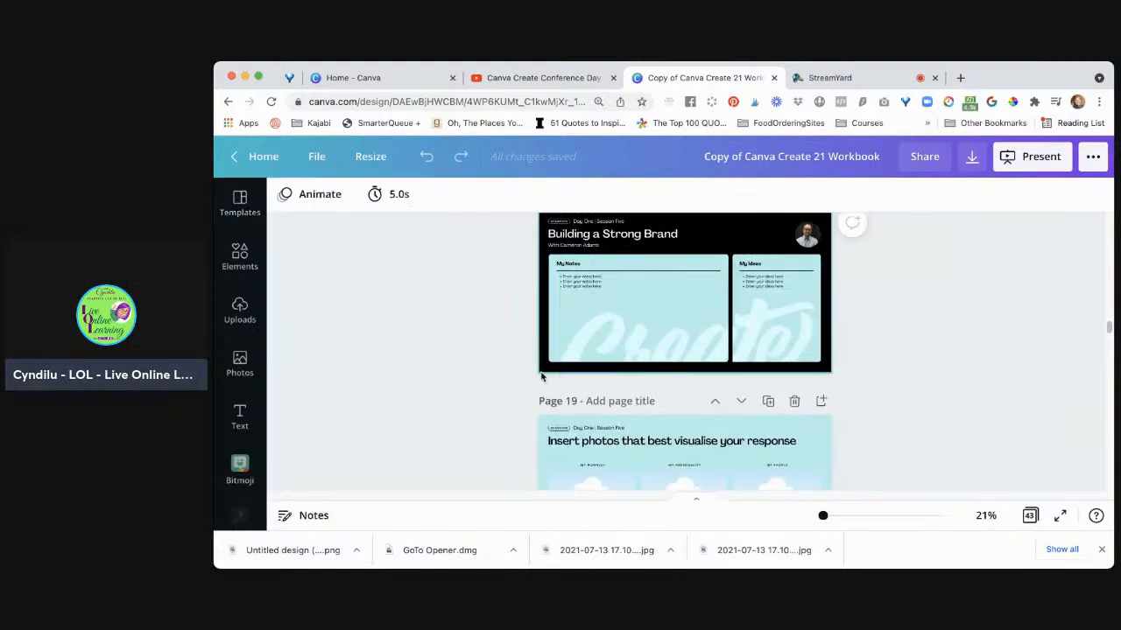
scroll(489, 411, "down", 10)
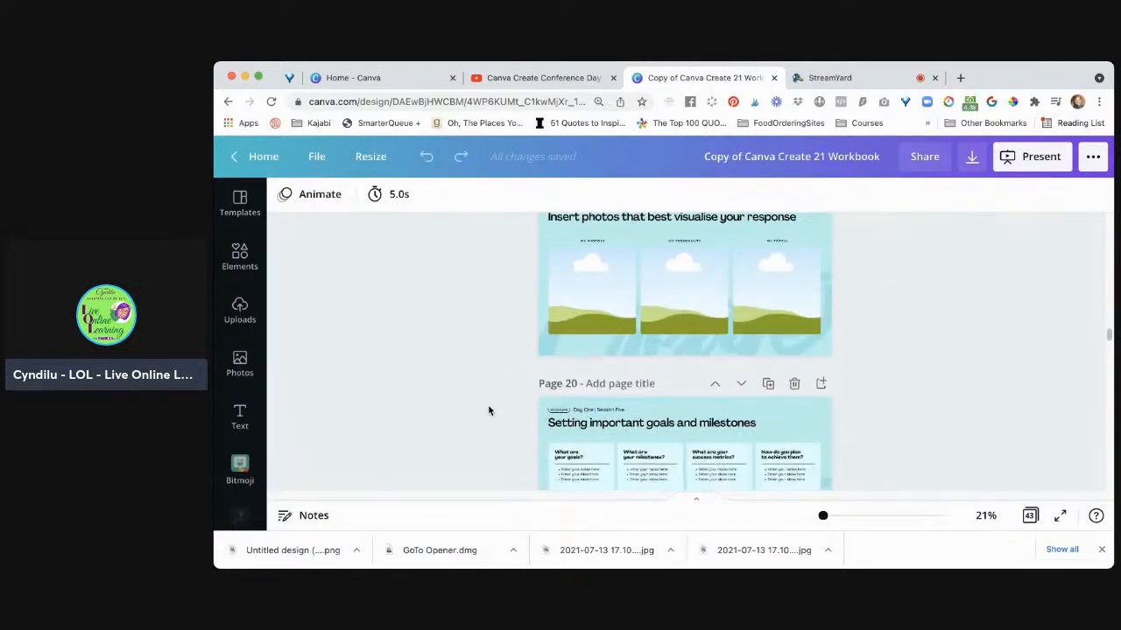
scroll(488, 411, "down", 10)
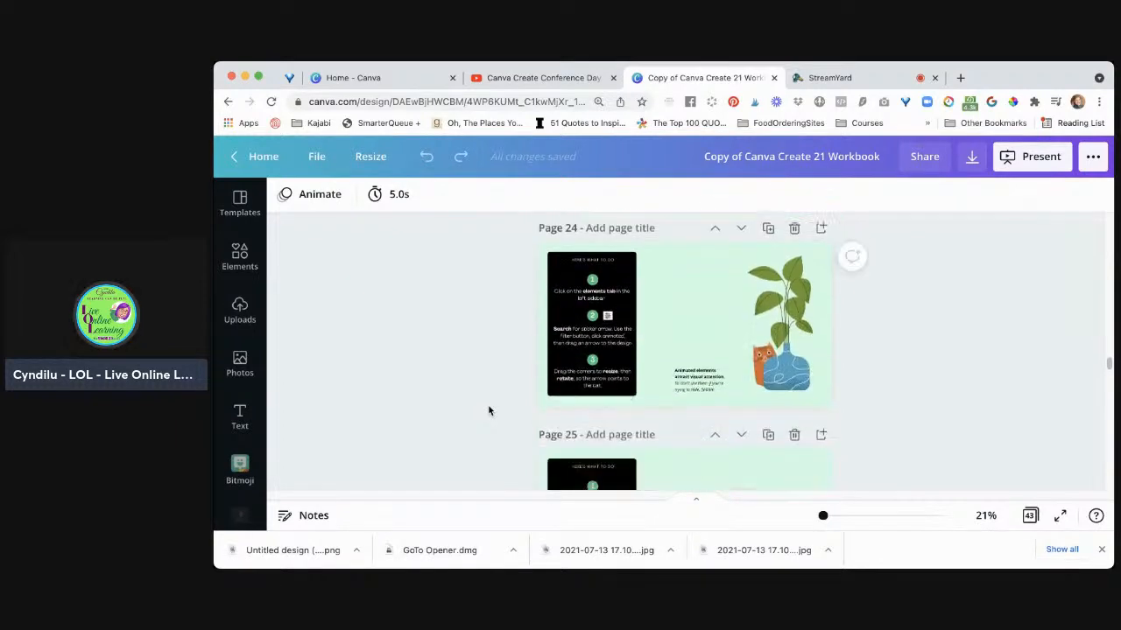
scroll(489, 410, "down", 10)
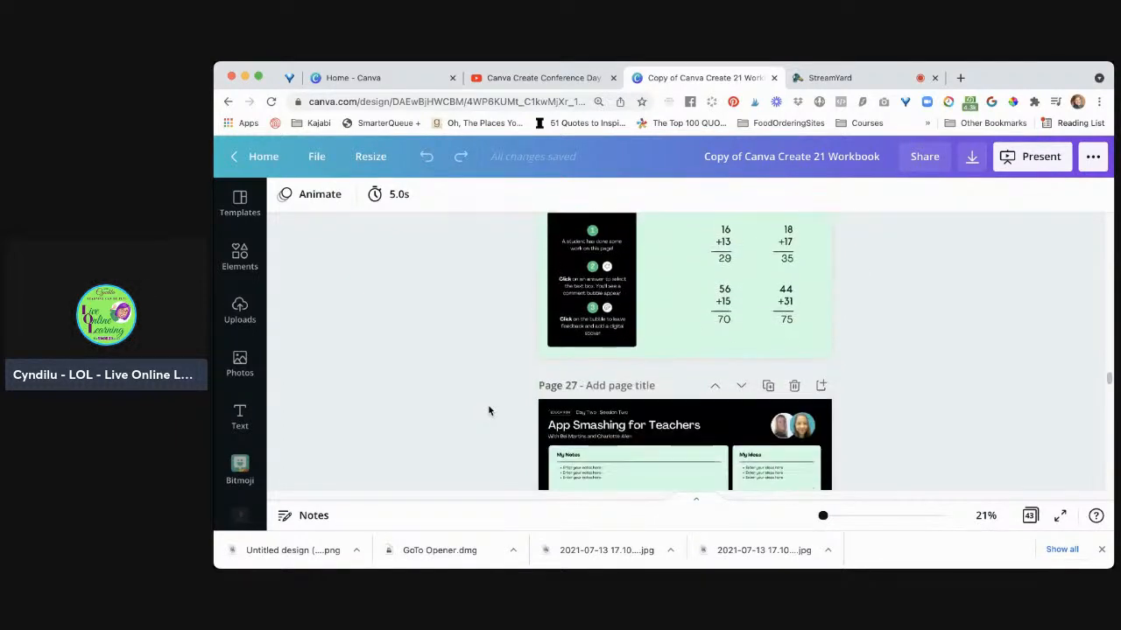
scroll(489, 410, "down", 5)
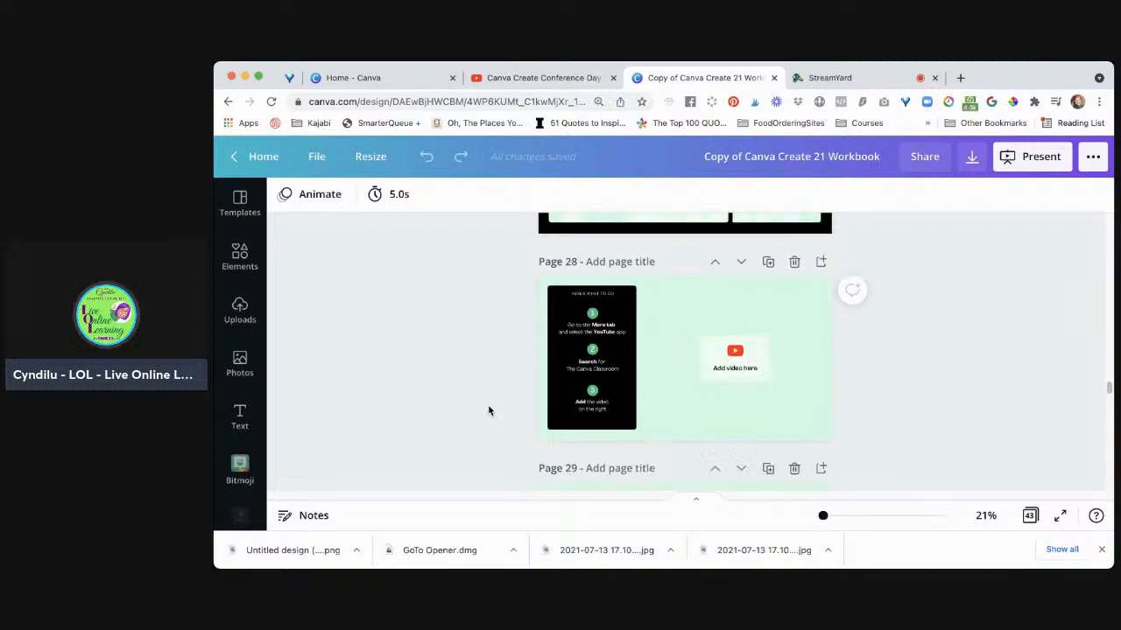
scroll(488, 411, "down", 5)
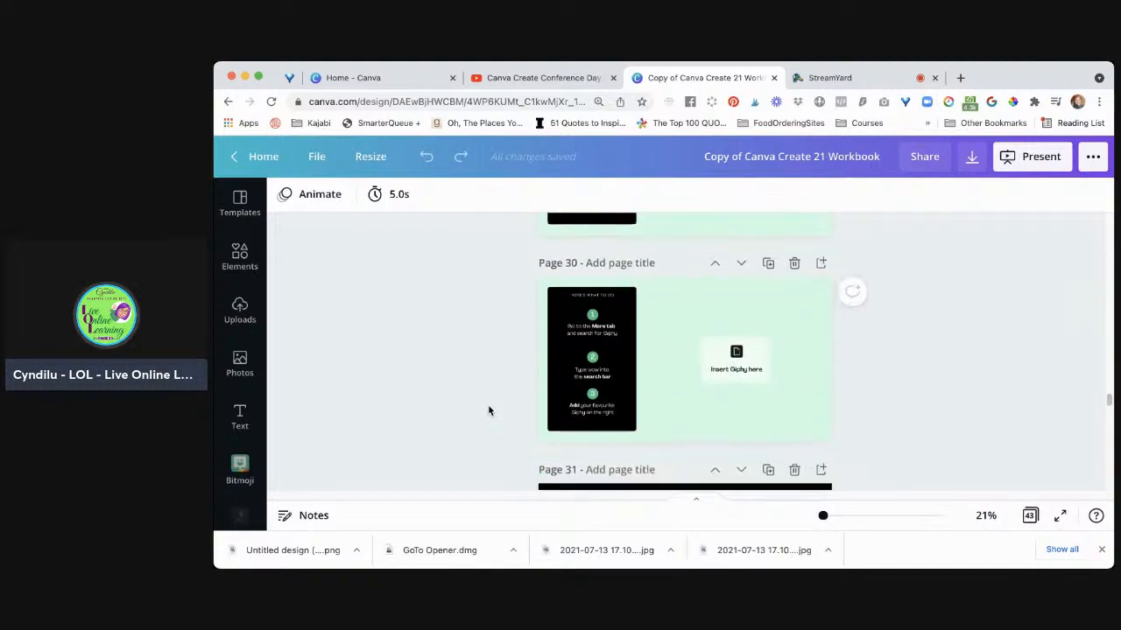
scroll(488, 410, "down", 7)
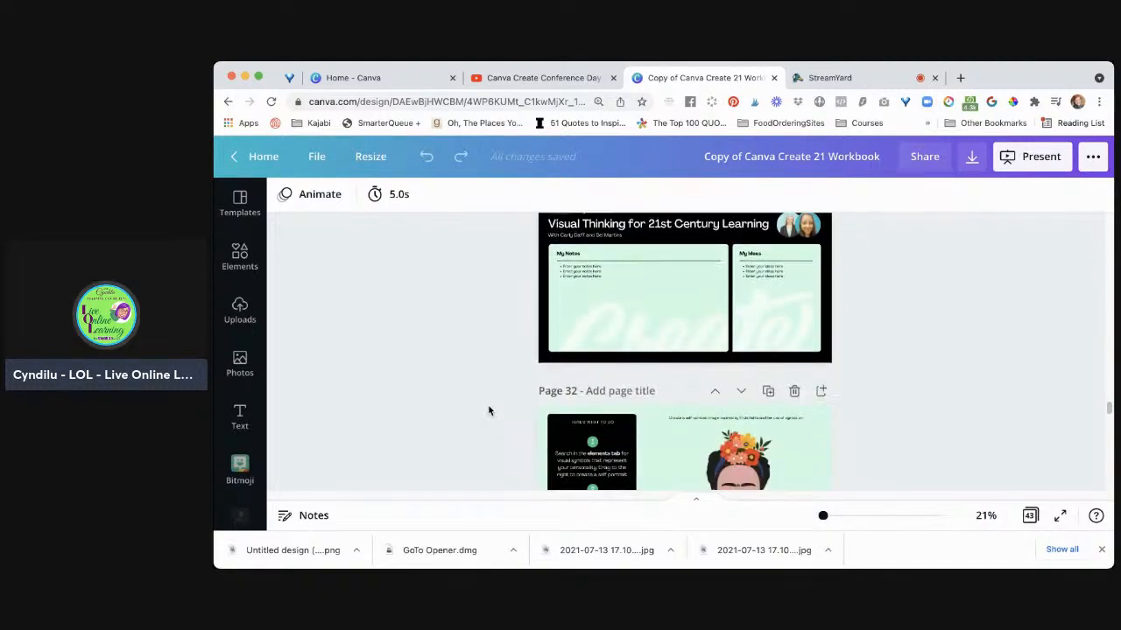
scroll(488, 410, "down", 5)
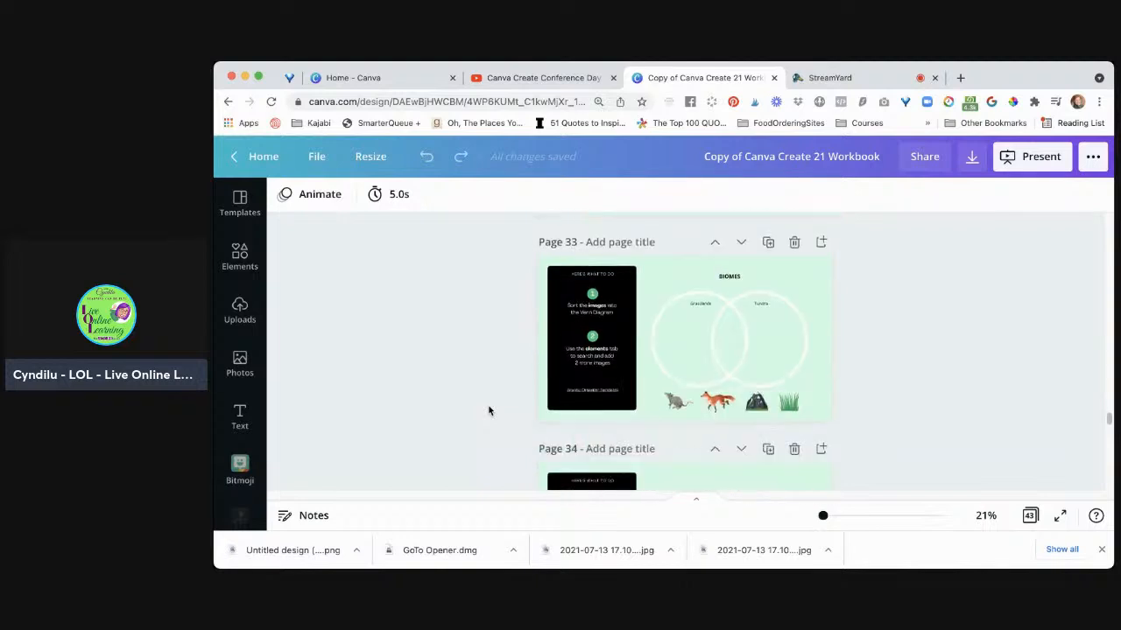
Step: Return to the workbook's cover page and select the First name Last name text
scroll(488, 411, "up", 12)
scroll(489, 411, "up", 20)
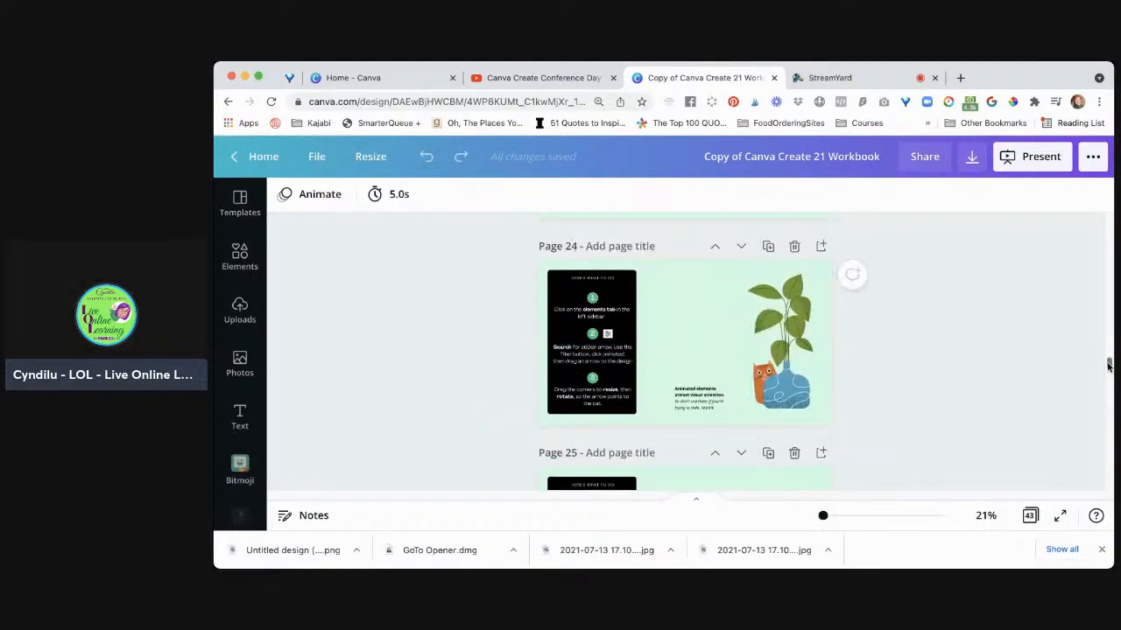
left_click_drag(1108, 366, 1109, 218)
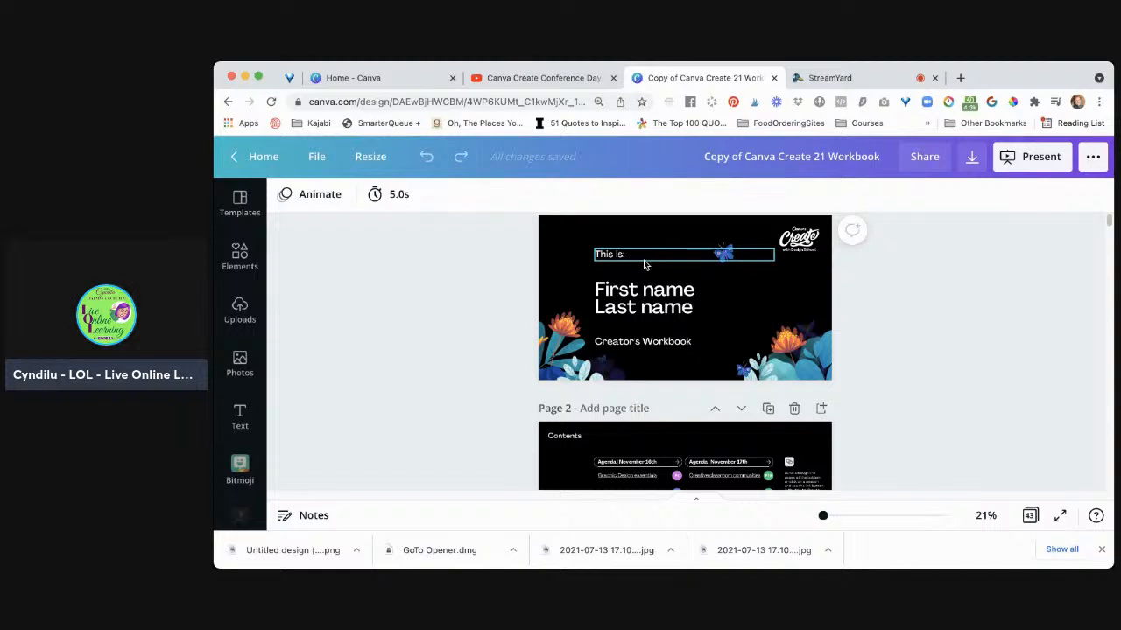
left_click(652, 297)
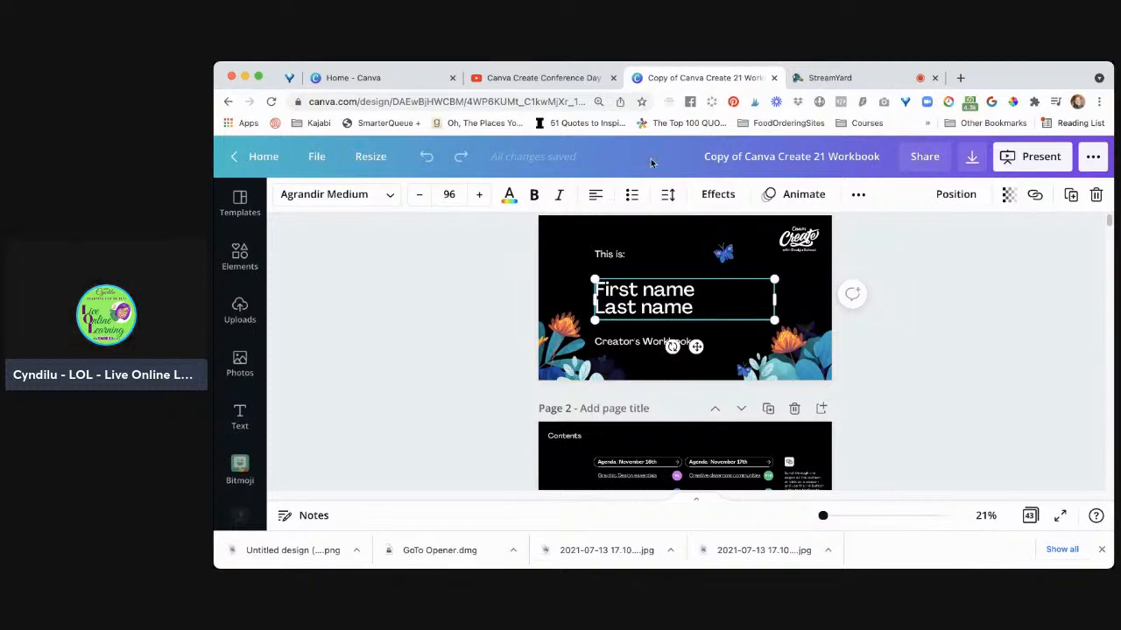
Step: Switch back to the Canva Create Conference Day 1 video and subscribe to the Canva channel
left_click(552, 80)
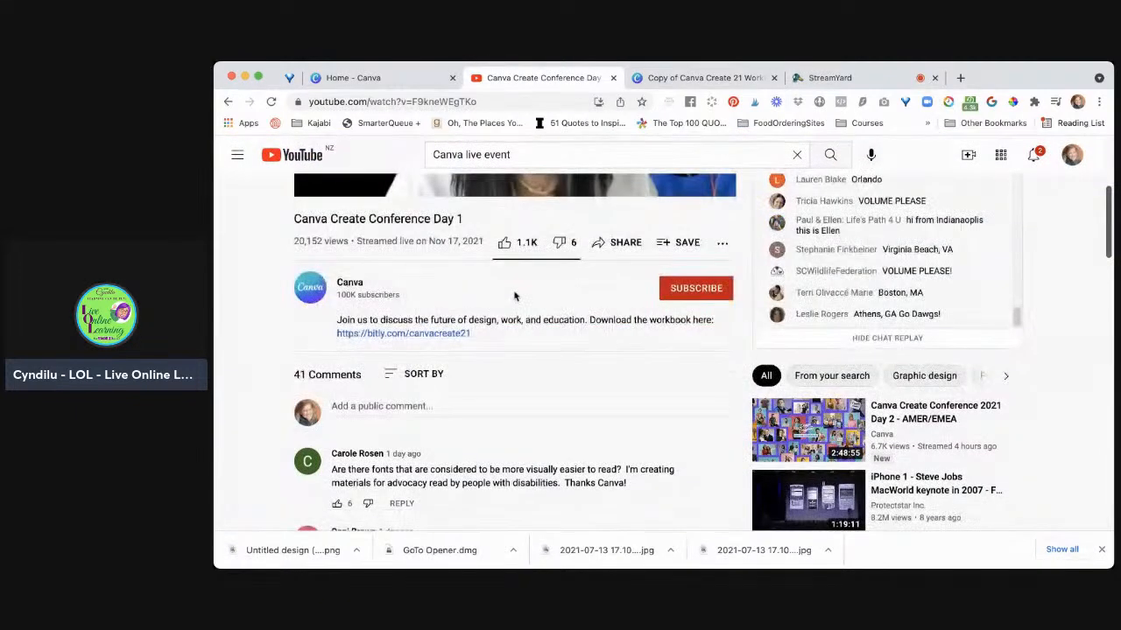
left_click(692, 292)
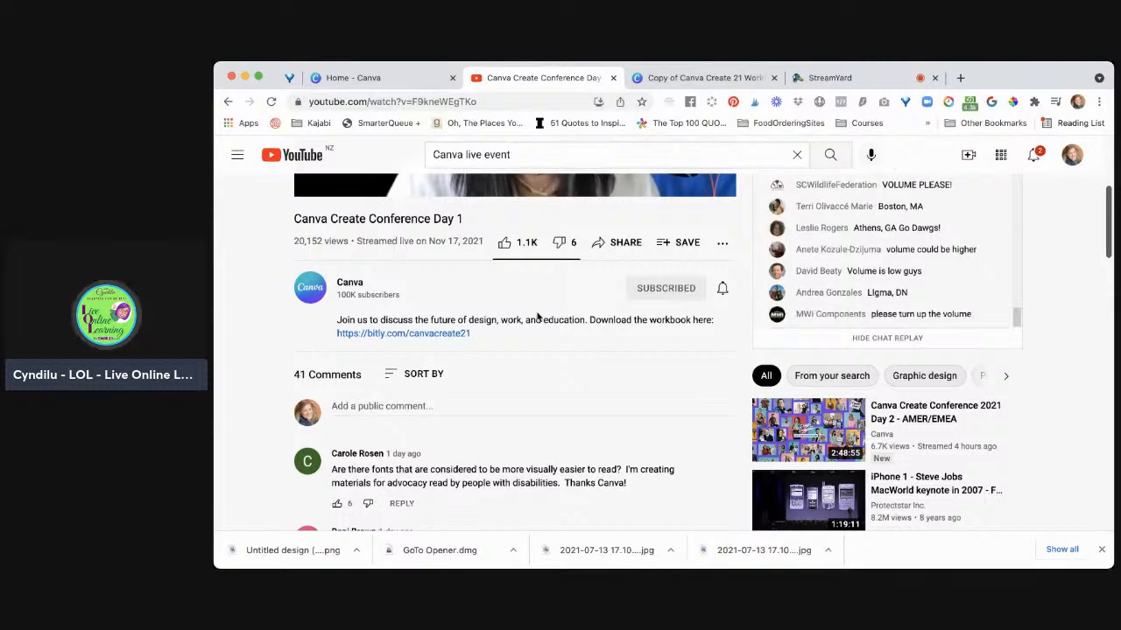
scroll(539, 349, "down", 1)
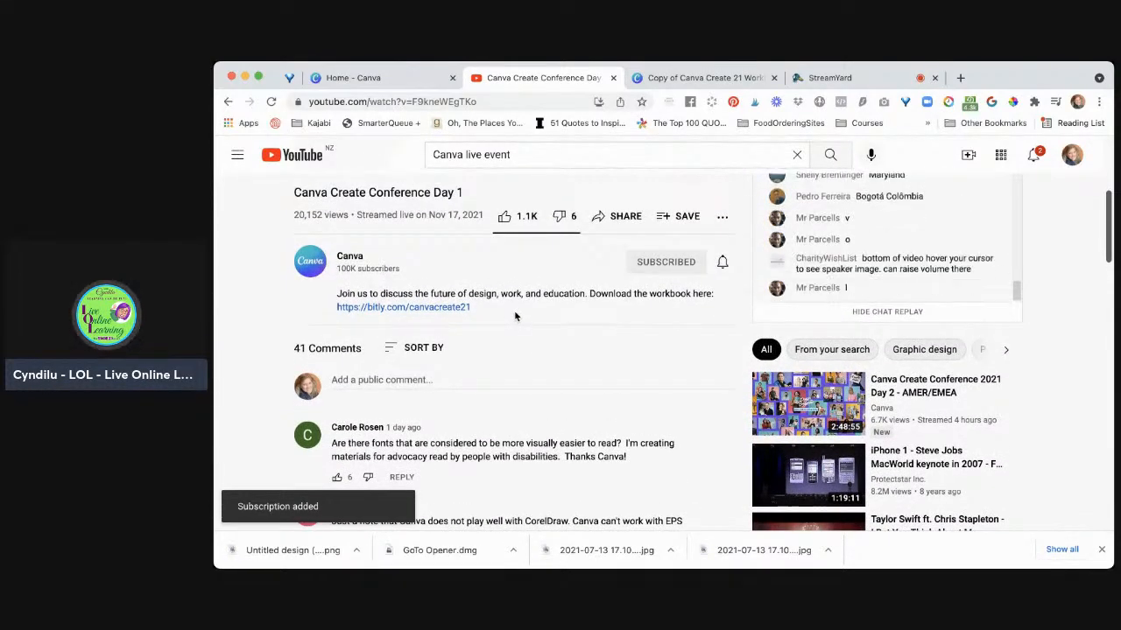
scroll(549, 312, "up", 1)
scroll(550, 316, "up", 3)
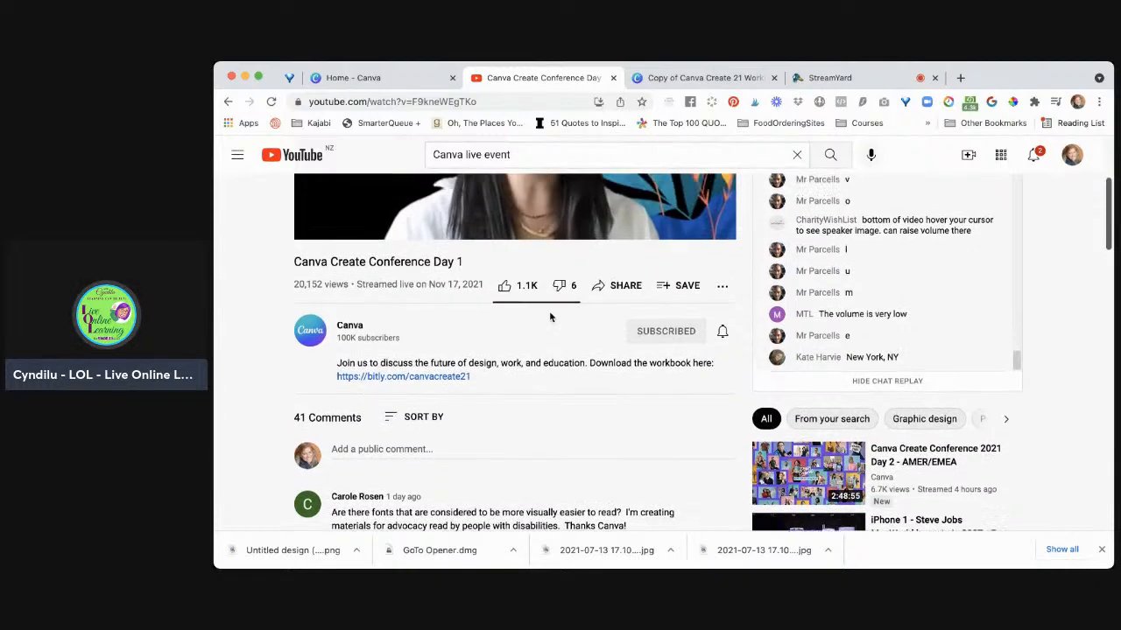
Step: Look over the Canva Create Conference Day 1 page, from the video and its description down to the comments and back
scroll(550, 316, "up", 1)
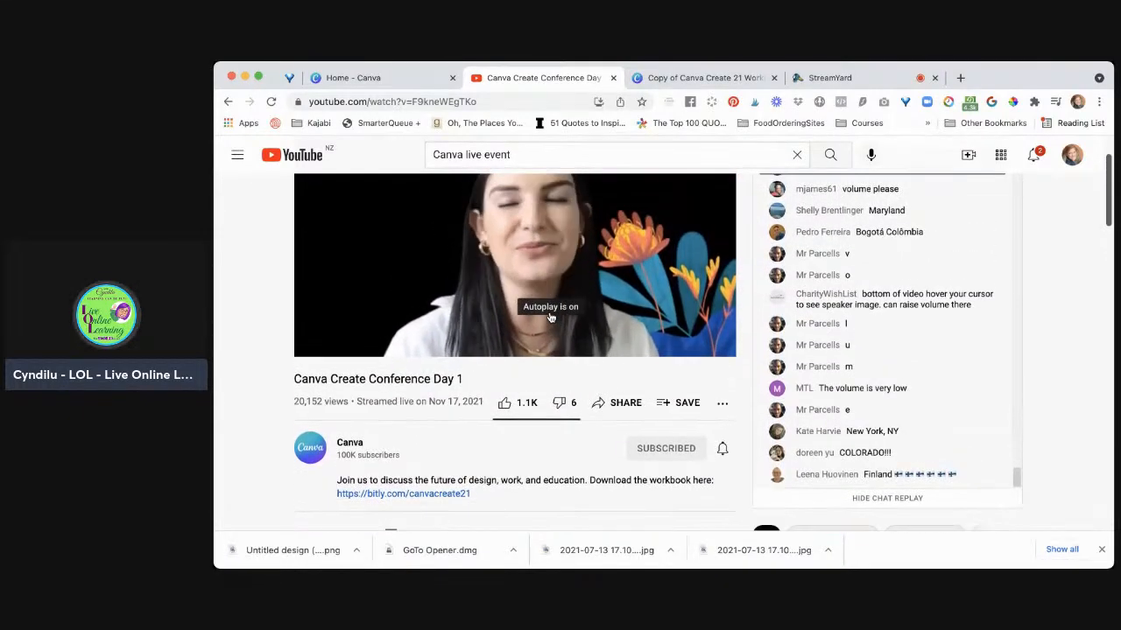
scroll(551, 317, "down", 2)
scroll(551, 317, "down", 5)
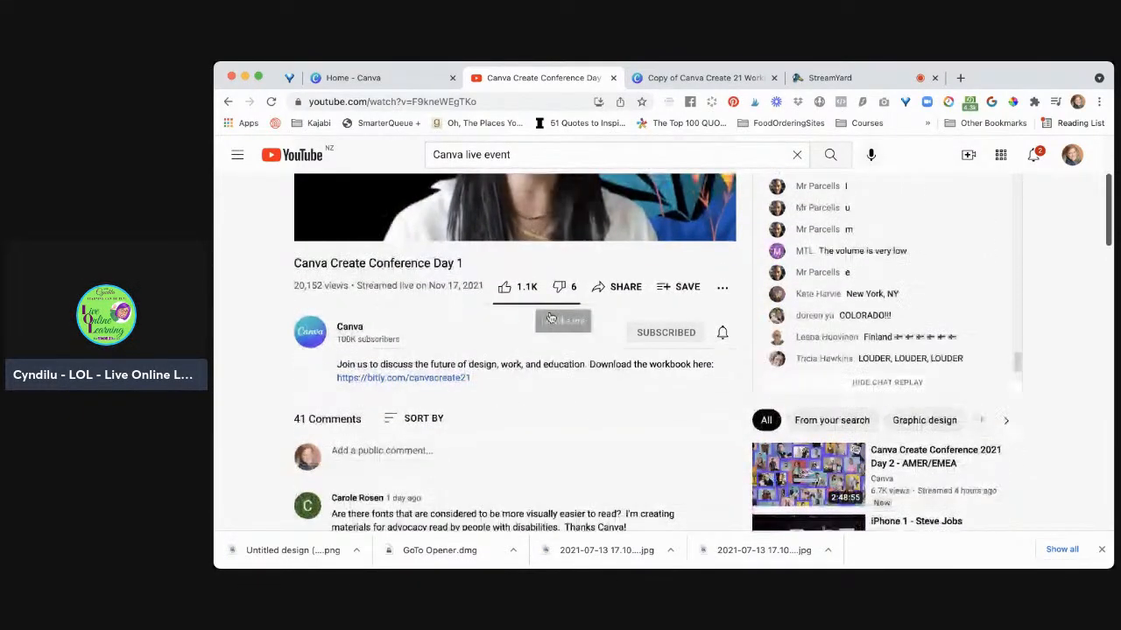
scroll(550, 316, "down", 3)
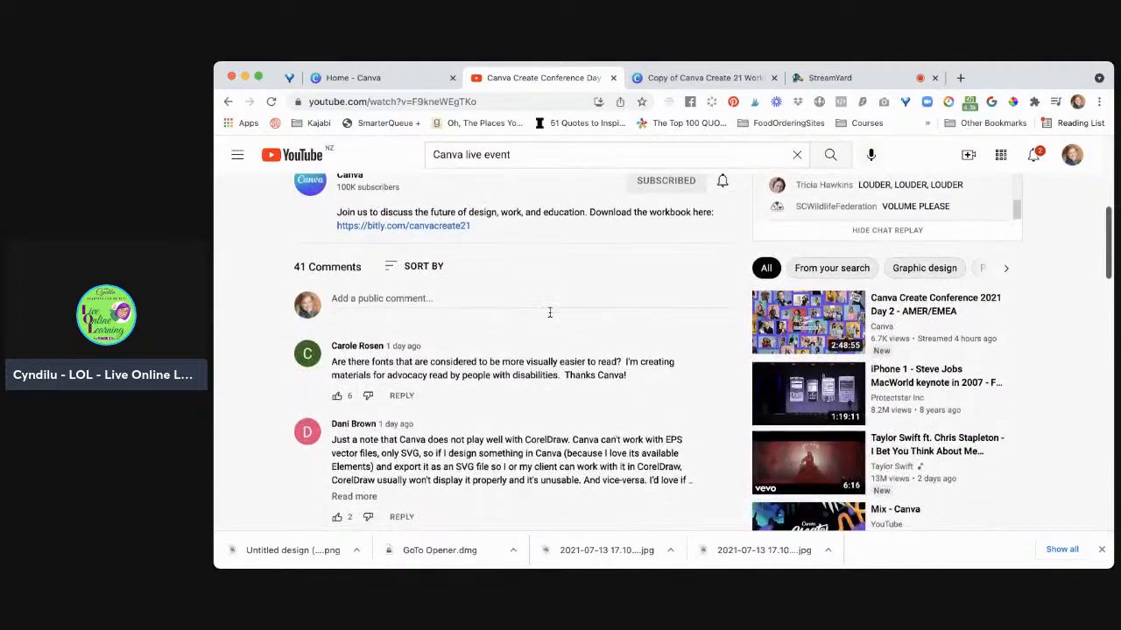
scroll(550, 312, "up", 2)
scroll(550, 312, "up", 7)
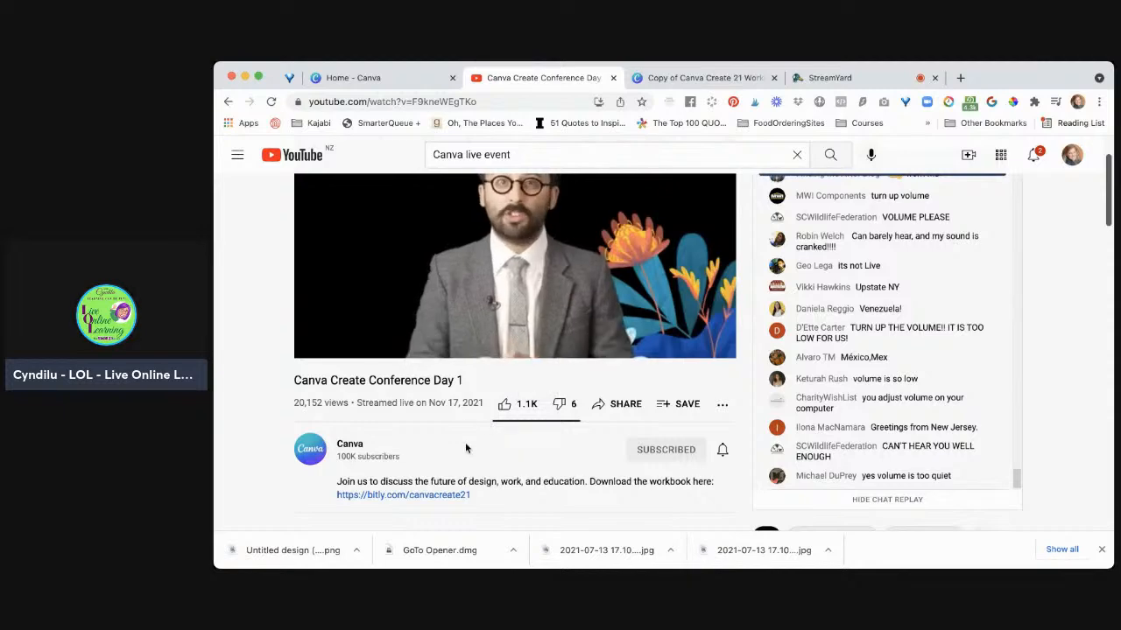
scroll(465, 448, "up", 1)
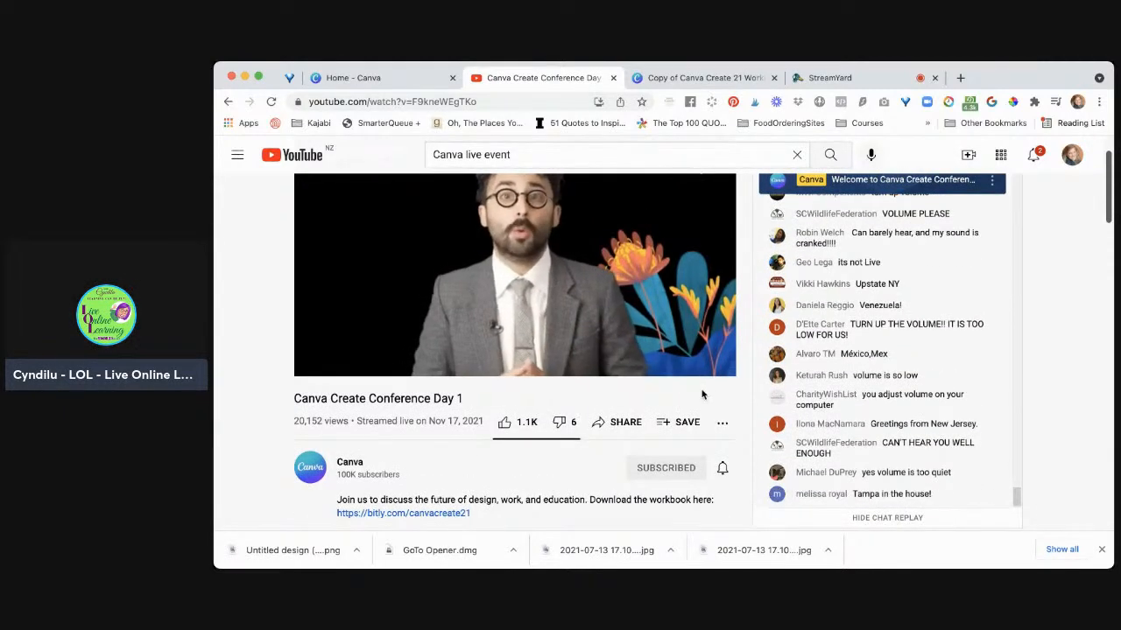
scroll(703, 393, "up", 2)
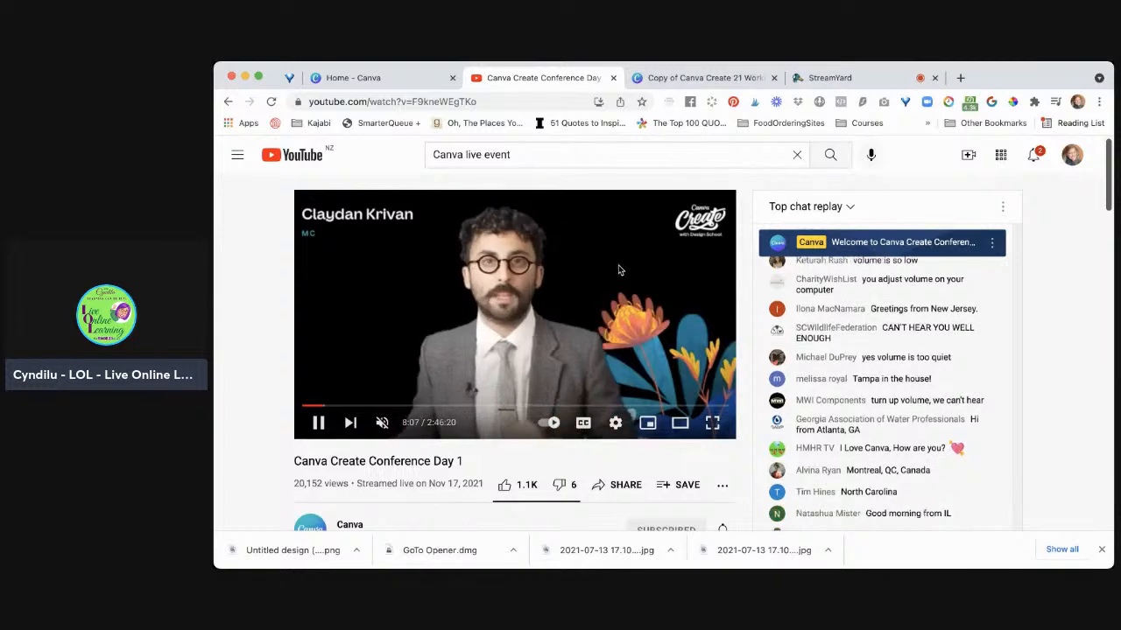
Step: Switch to StreamYard, open the live broadcast on YouTube and pause its playback
left_click(680, 82)
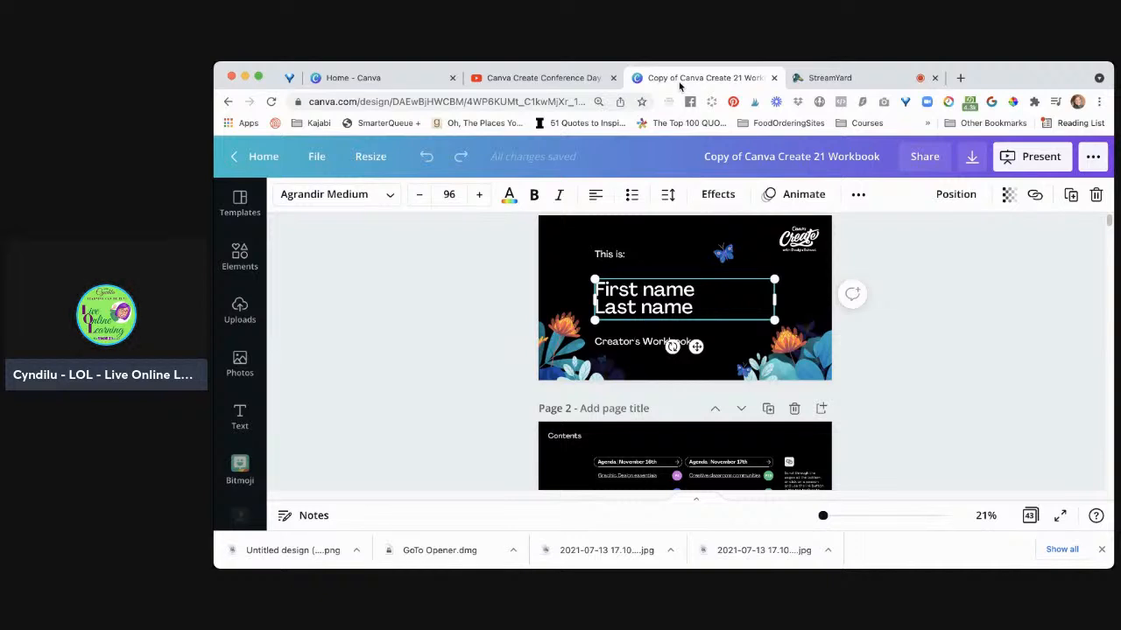
left_click(836, 79)
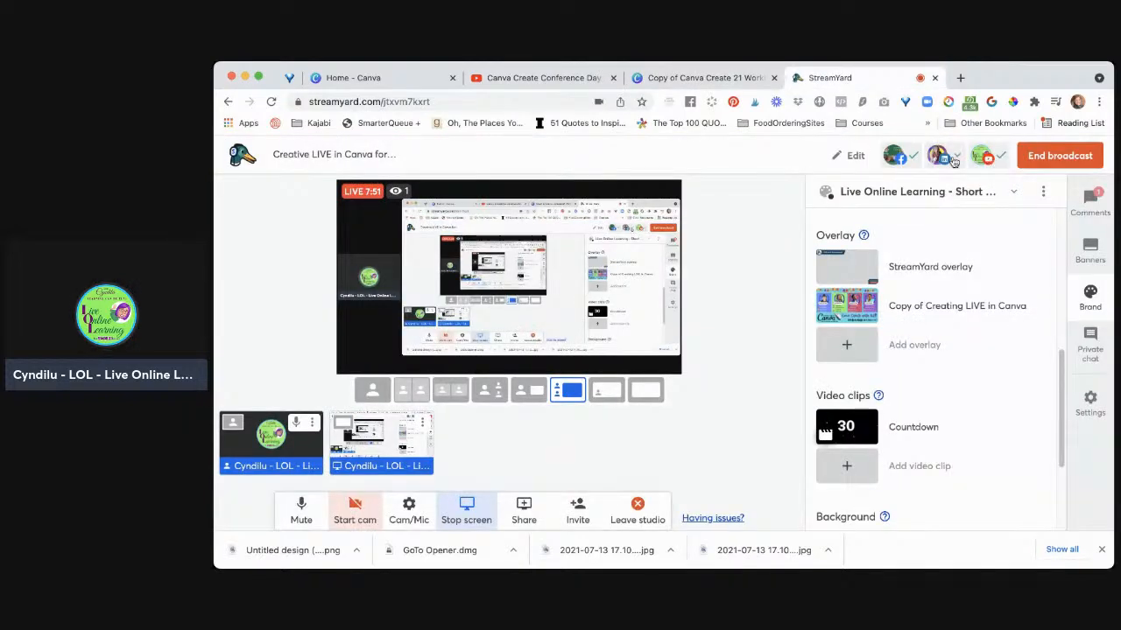
left_click(1003, 159)
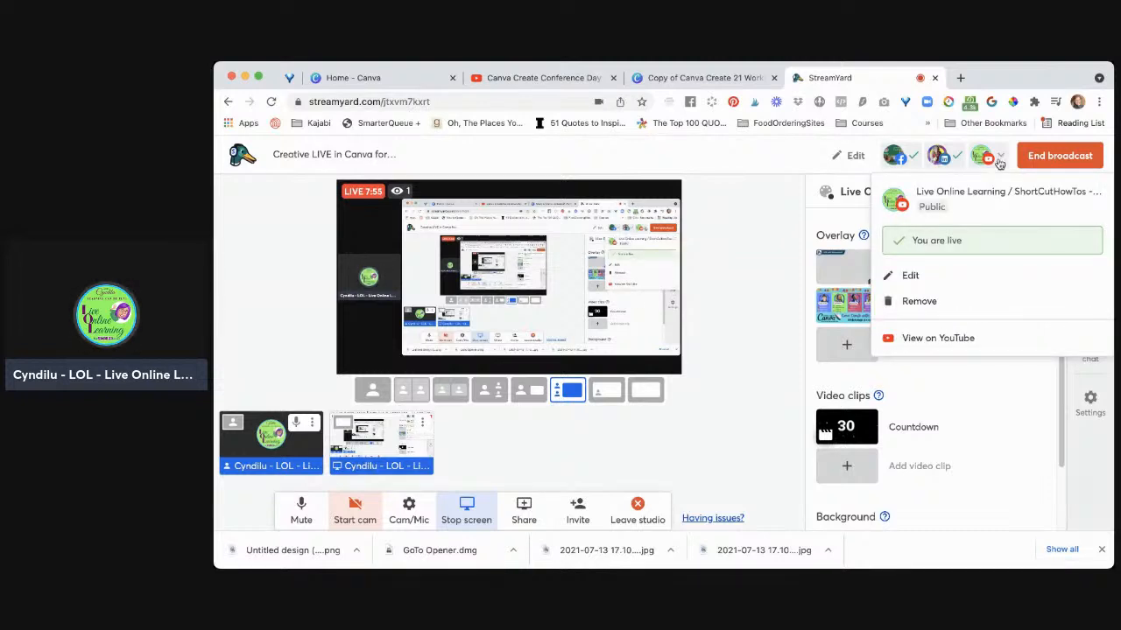
left_click(938, 338)
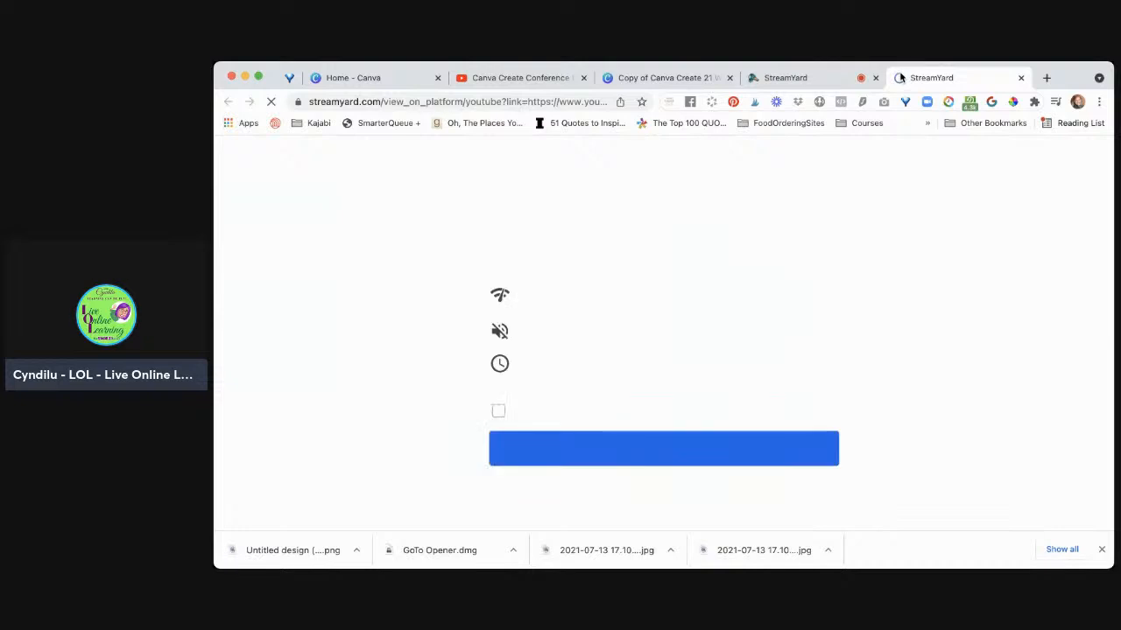
left_click(752, 449)
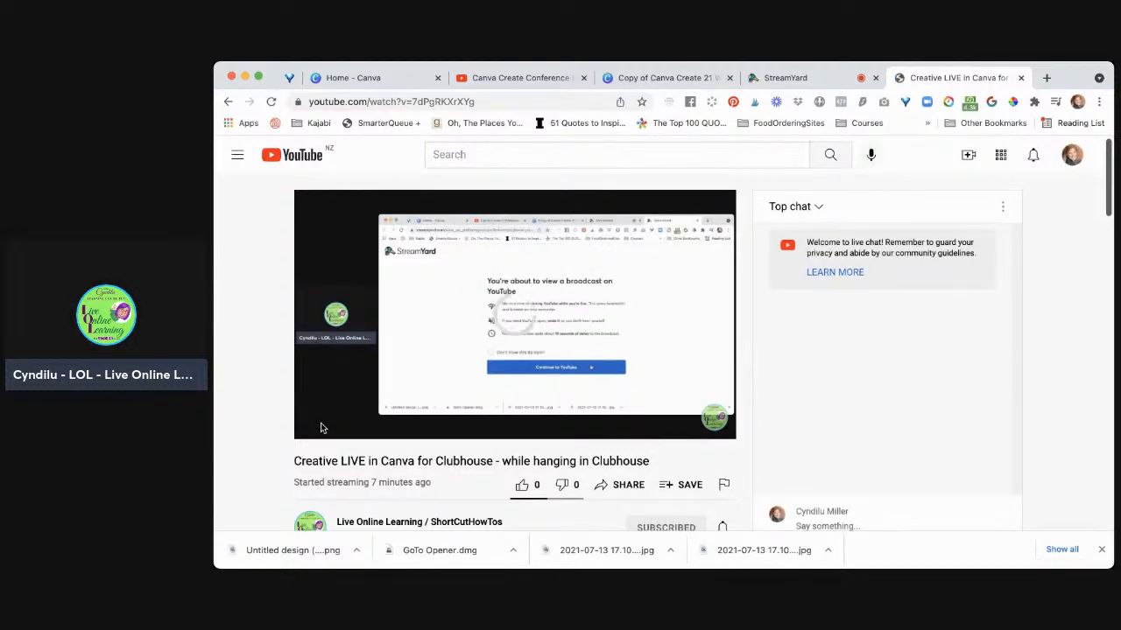
left_click(318, 424)
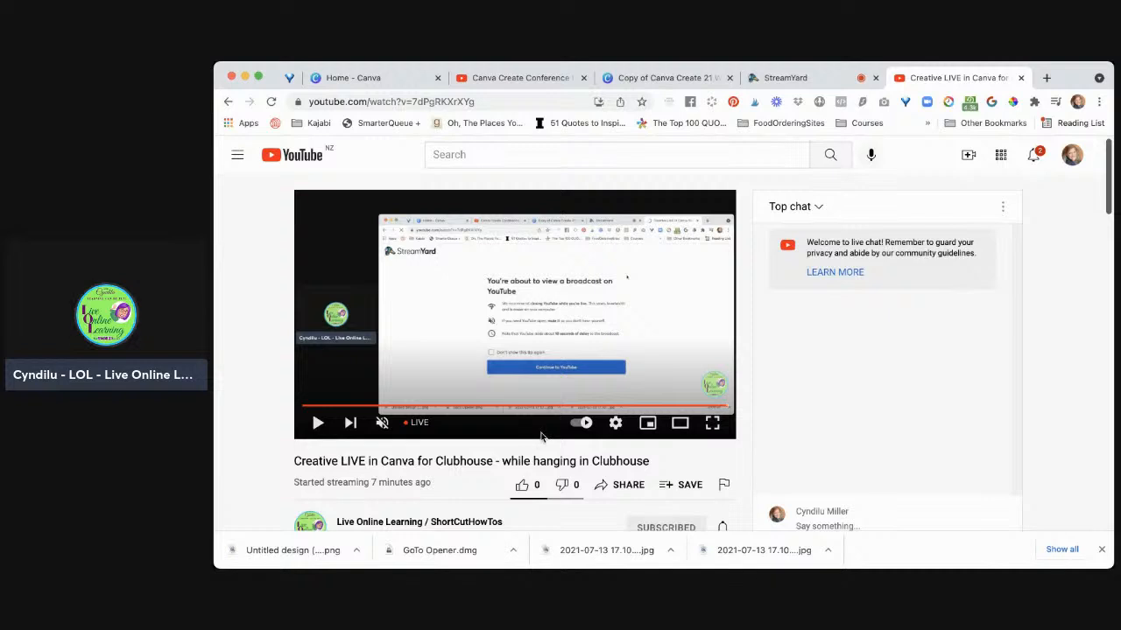
Step: Get the share link of the live Creative LIVE in Canva for Clubhouse video and close the sharing dialog
left_click(602, 487)
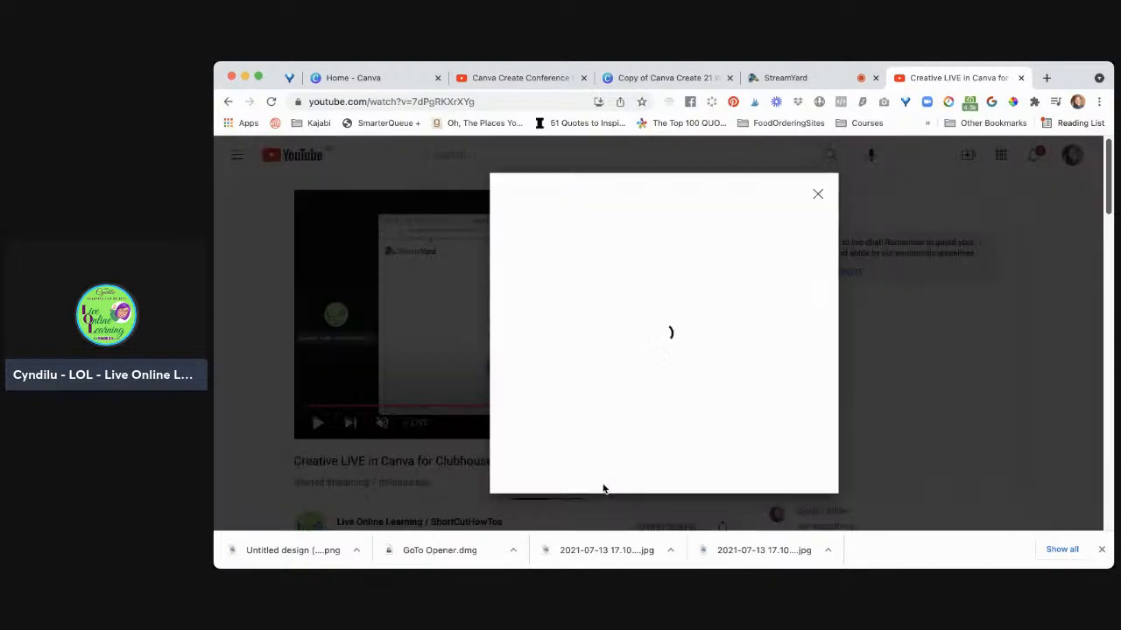
left_click(674, 379)
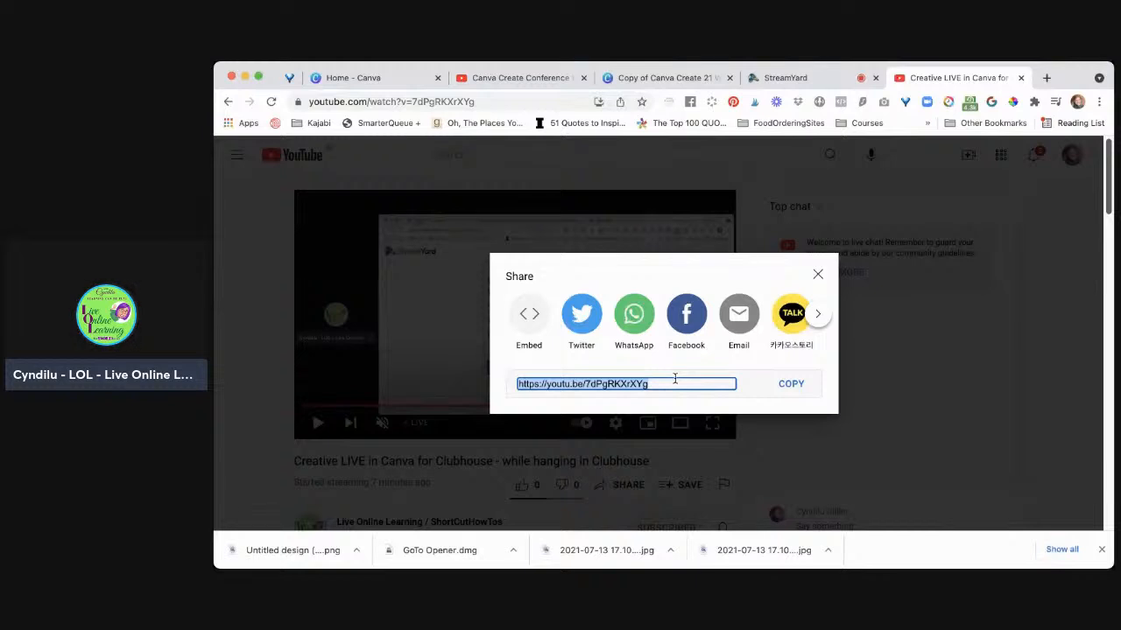
key("super+Tab")
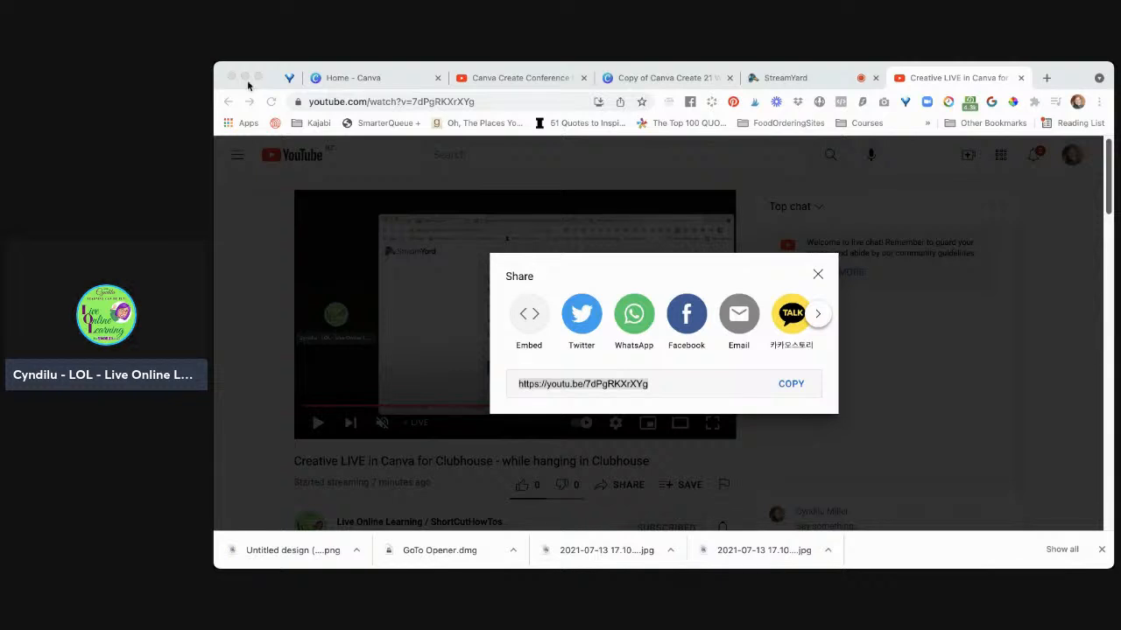
left_click(818, 274)
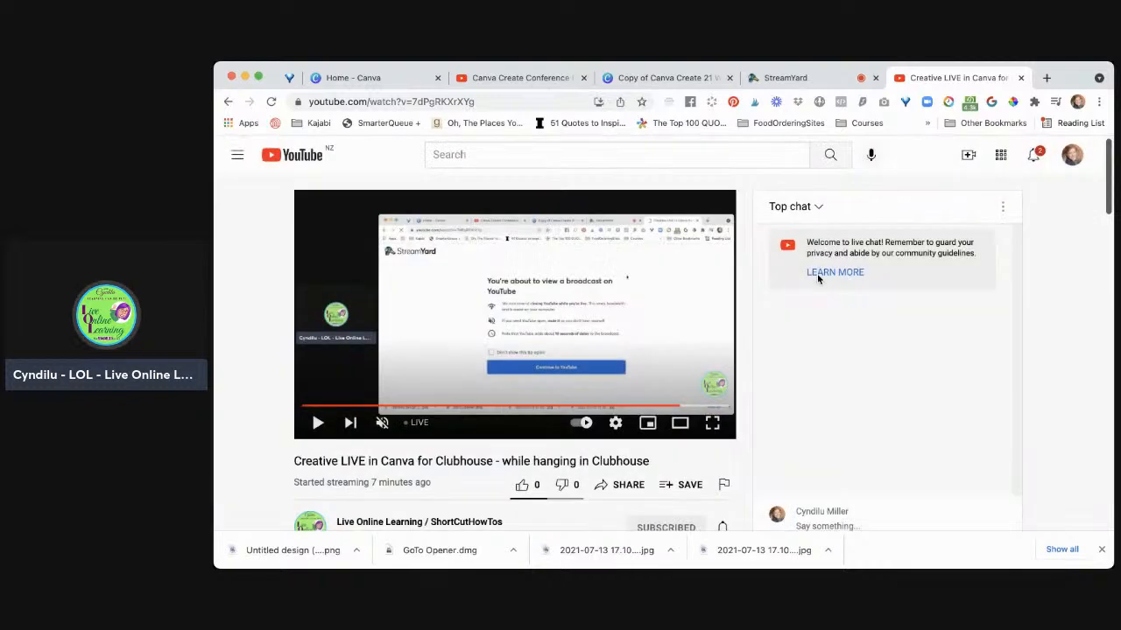
Step: Return to the Canva workbook copy's cover page and close the live broadcast's tab
left_click(669, 80)
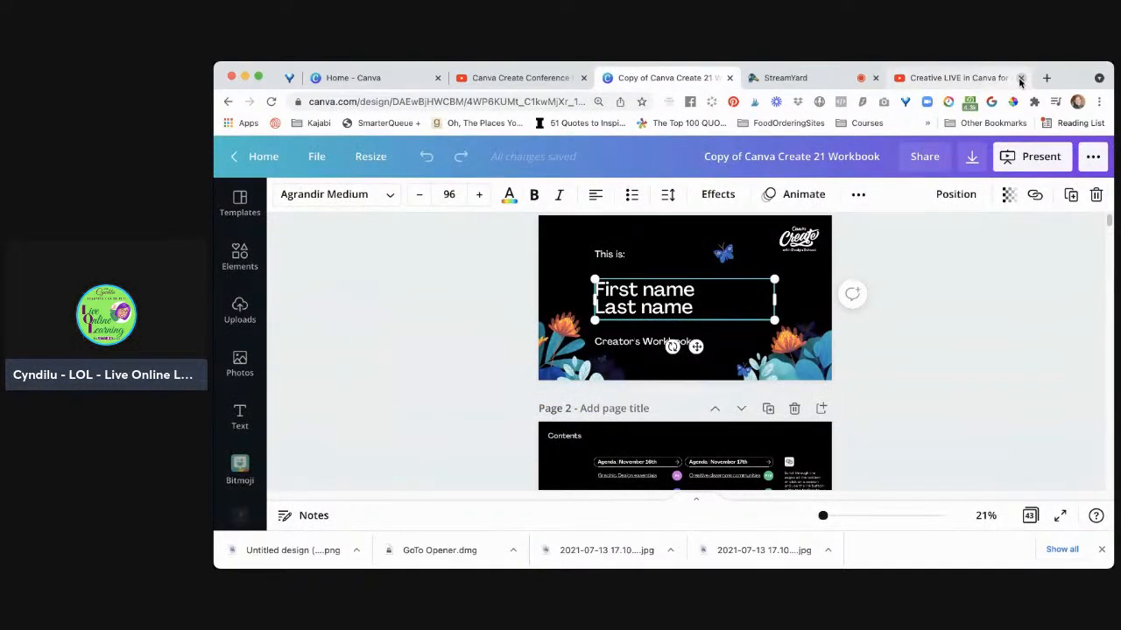
left_click(1020, 78)
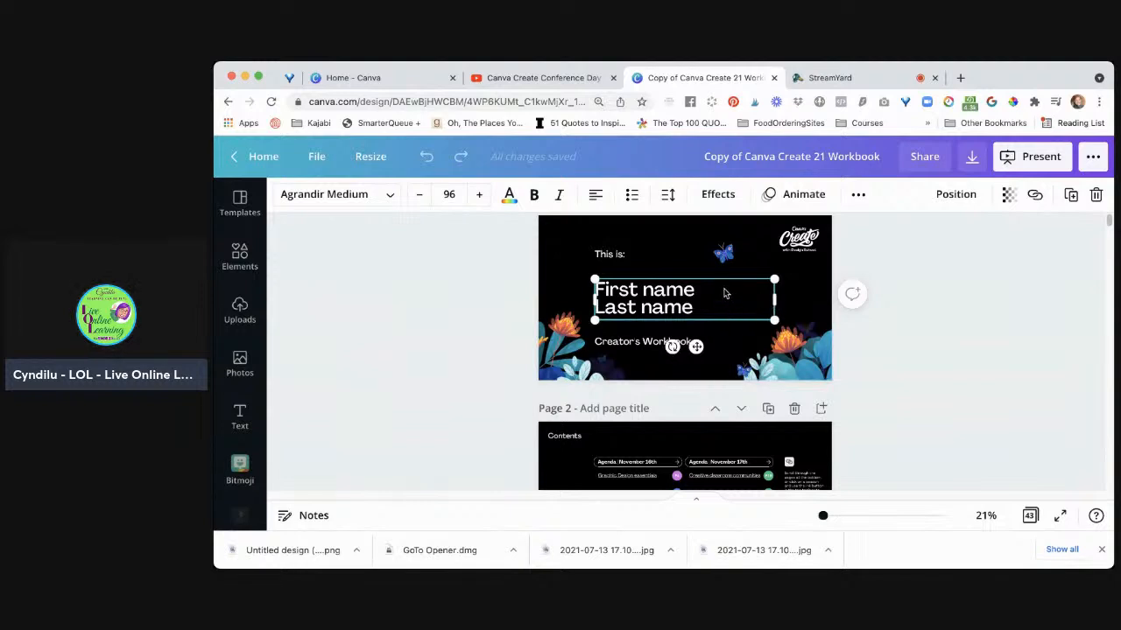
scroll(920, 345, "up", 1)
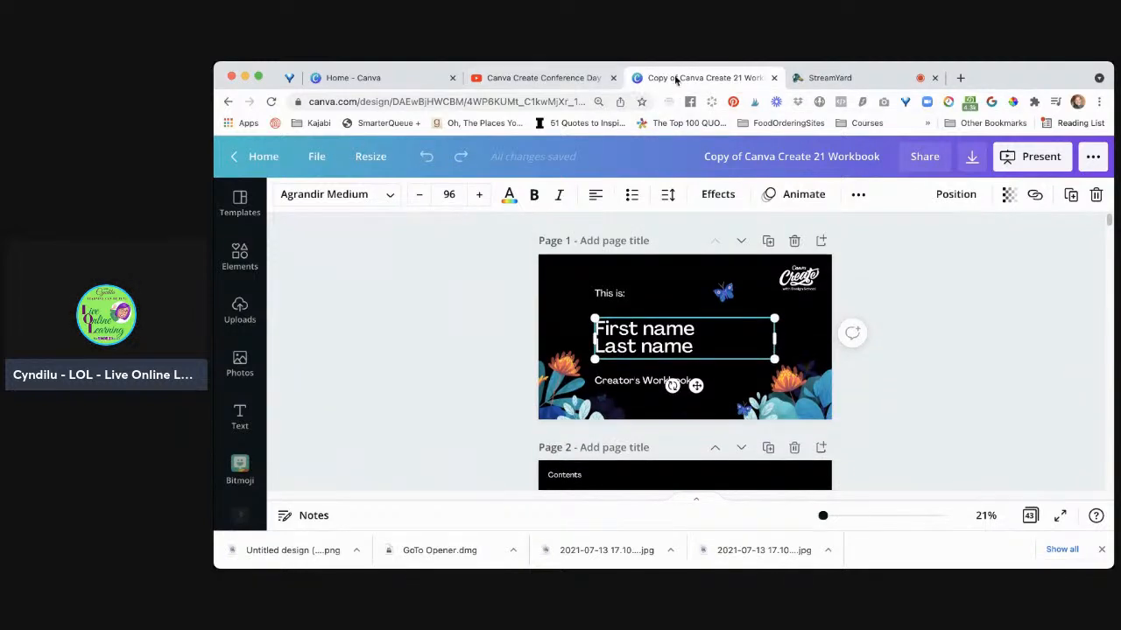
Step: Open the workbook link in the Canva Create Conference Day 1 video's description and create a new copy from the template
left_click(517, 79)
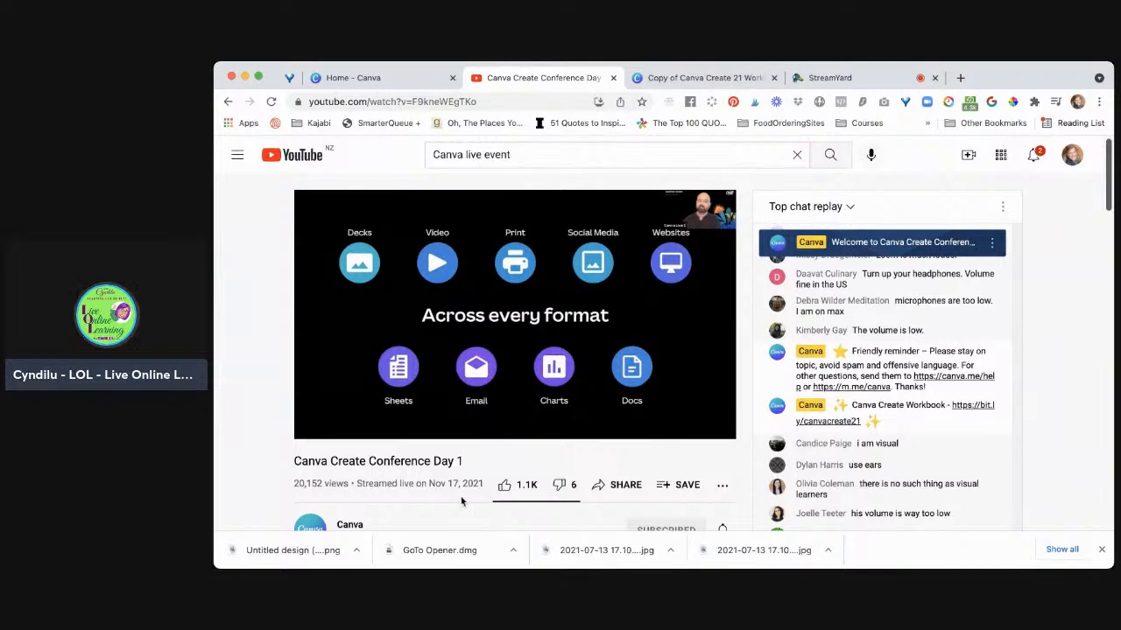
scroll(474, 501, "down", 3)
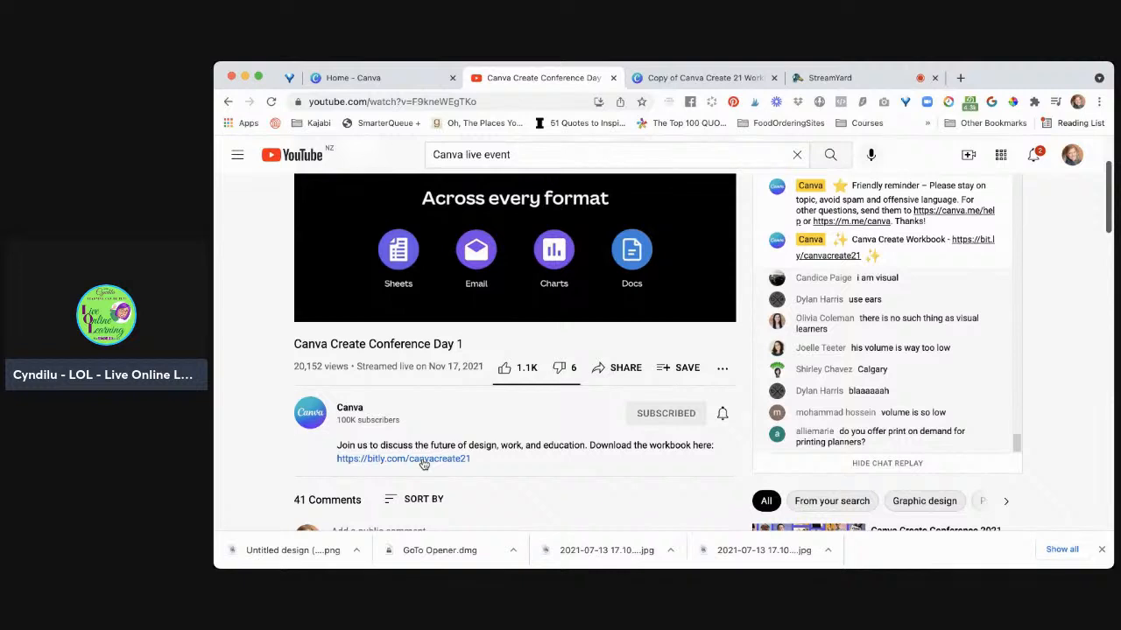
left_click(424, 461)
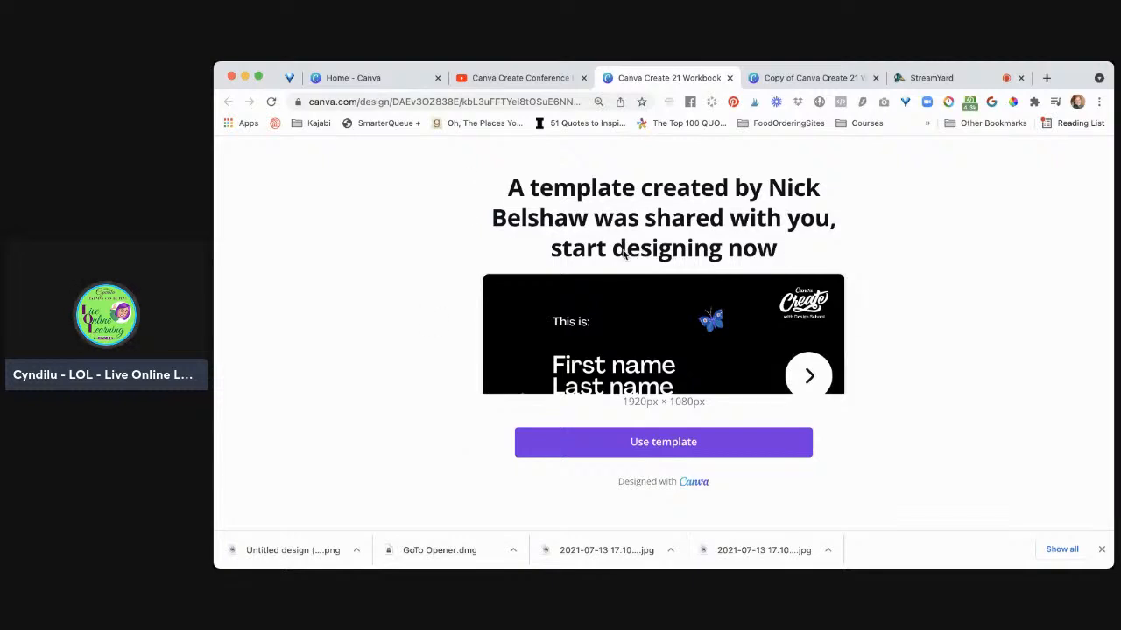
left_click(667, 450)
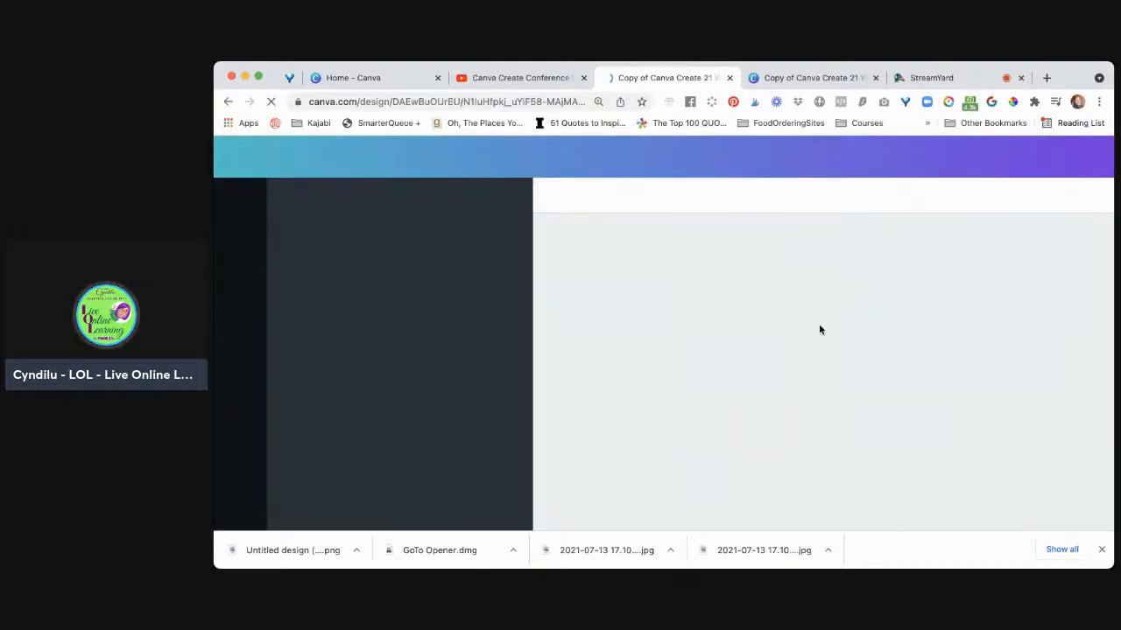
Step: Close the earlier workbook copy's tab and add the owner's first name in possessive form before the new copy's title
left_click(875, 78)
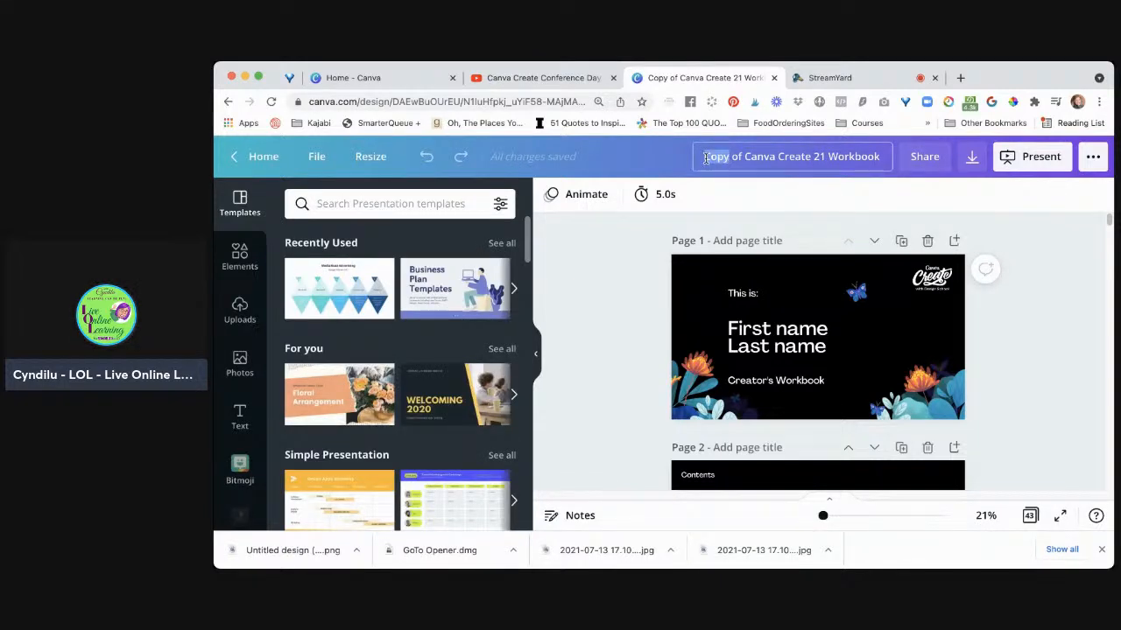
left_click(706, 158)
type("Cyndilu's Copy")
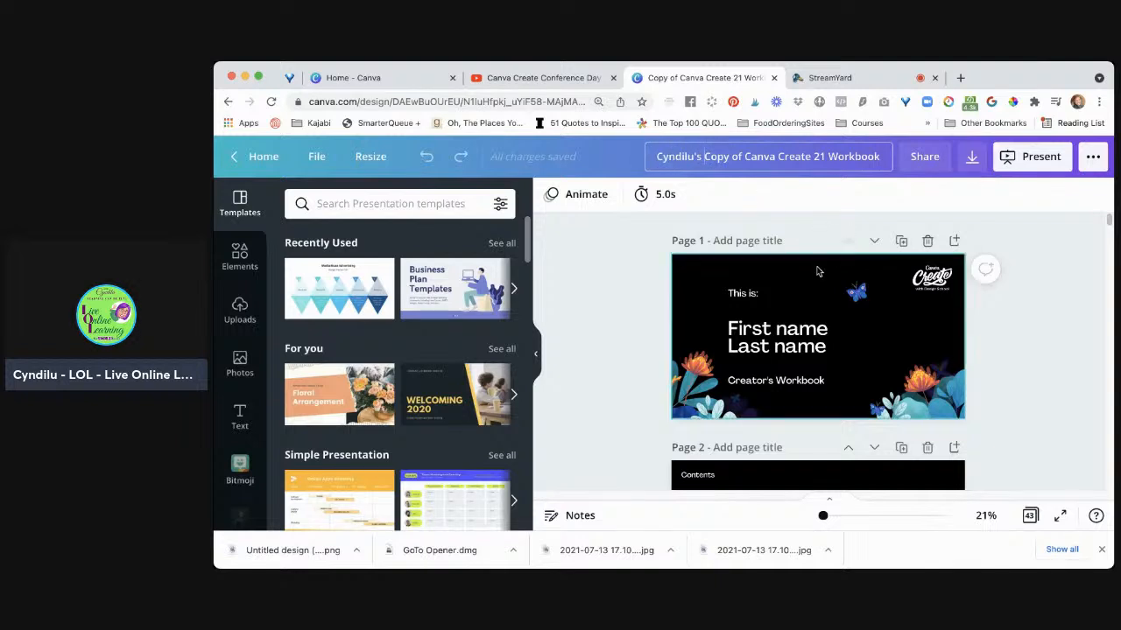
Step: Try to replace the First name and Last name placeholder lines on the cover with the owner's name
left_click(786, 328)
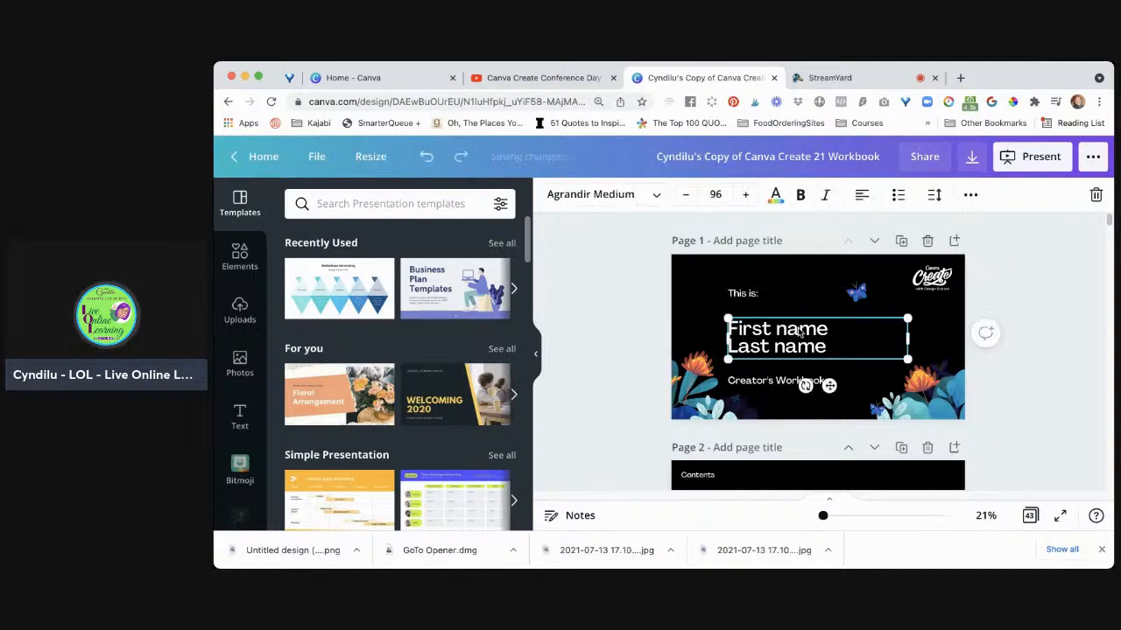
triple_click(799, 328)
type("Cyndilu La")
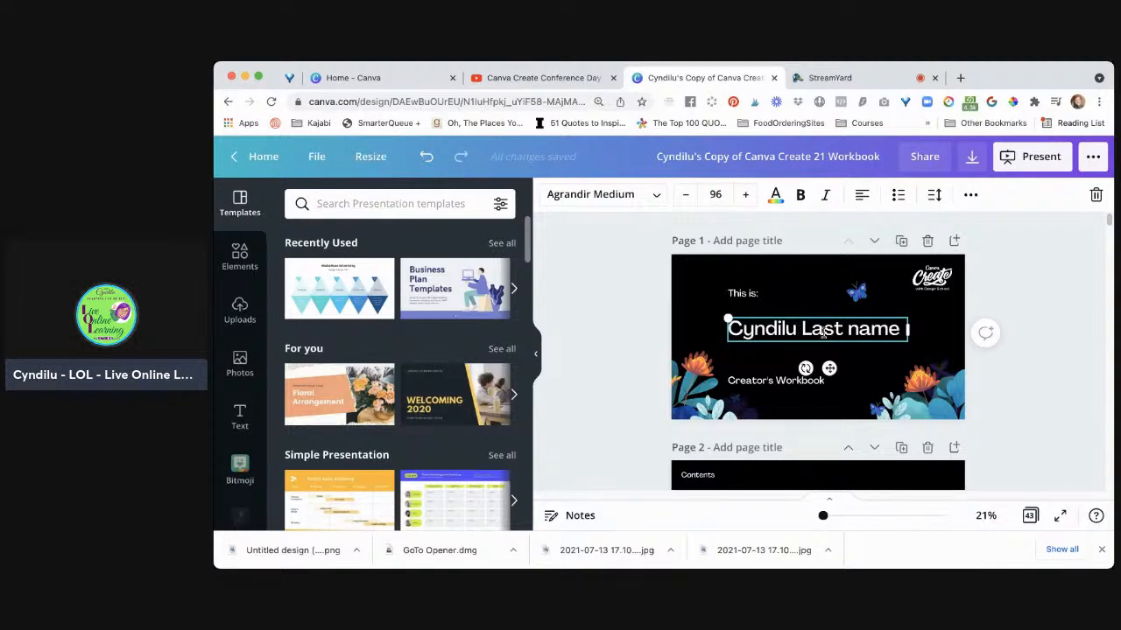
left_click_drag(823, 331, 902, 331)
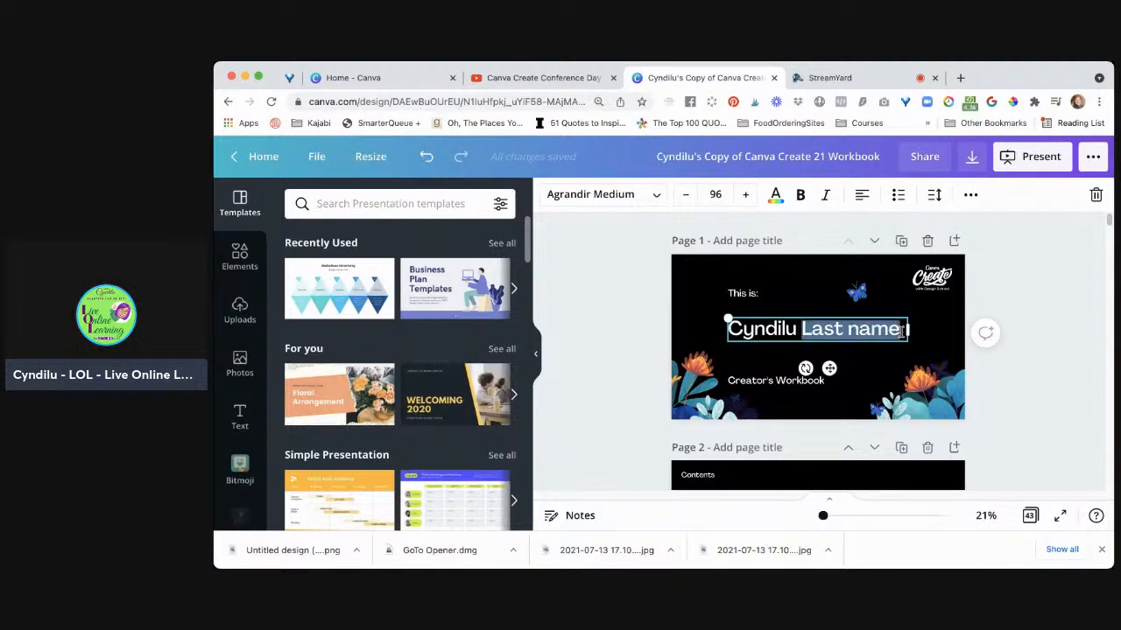
key("Return")
type("Miller")
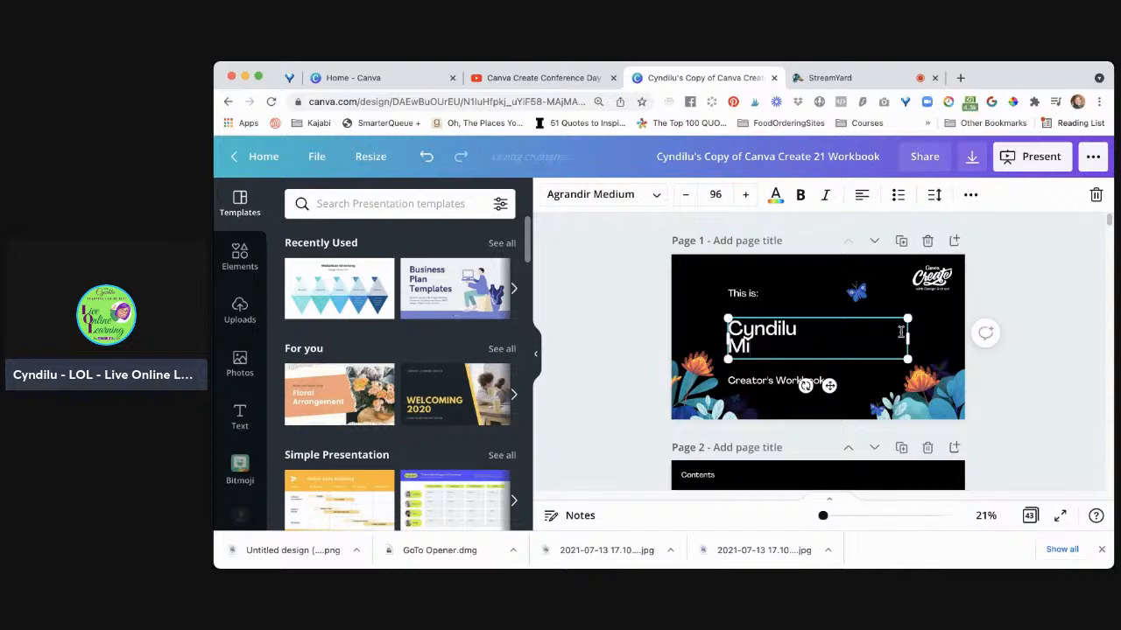
Step: Undo the name edits on the cover back to the original First name and Last name placeholders
key("super+z")
key("super+z")
key("super+z")
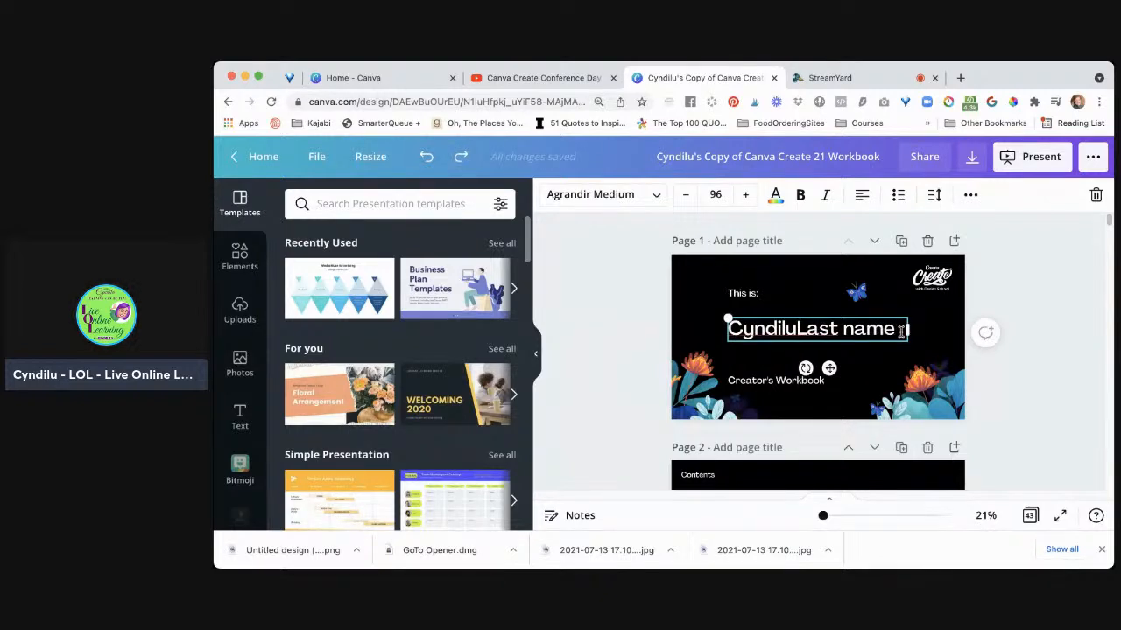
key("super+z")
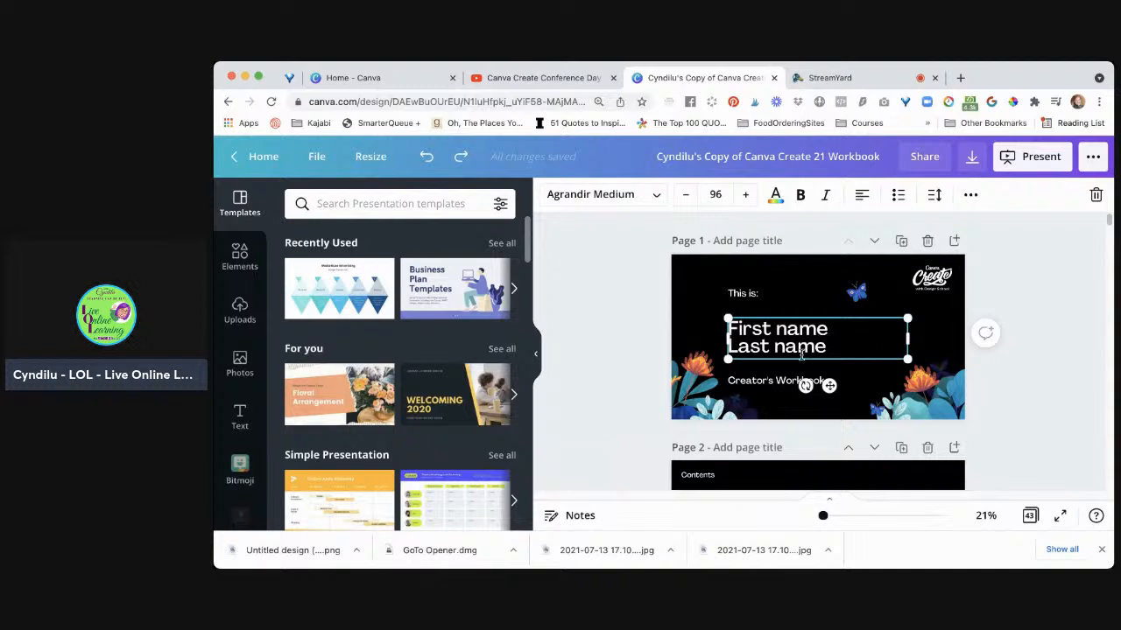
Step: Replace the Last name and First name placeholders on the cover with the owner's names, keeping each on its own line
triple_click(785, 346)
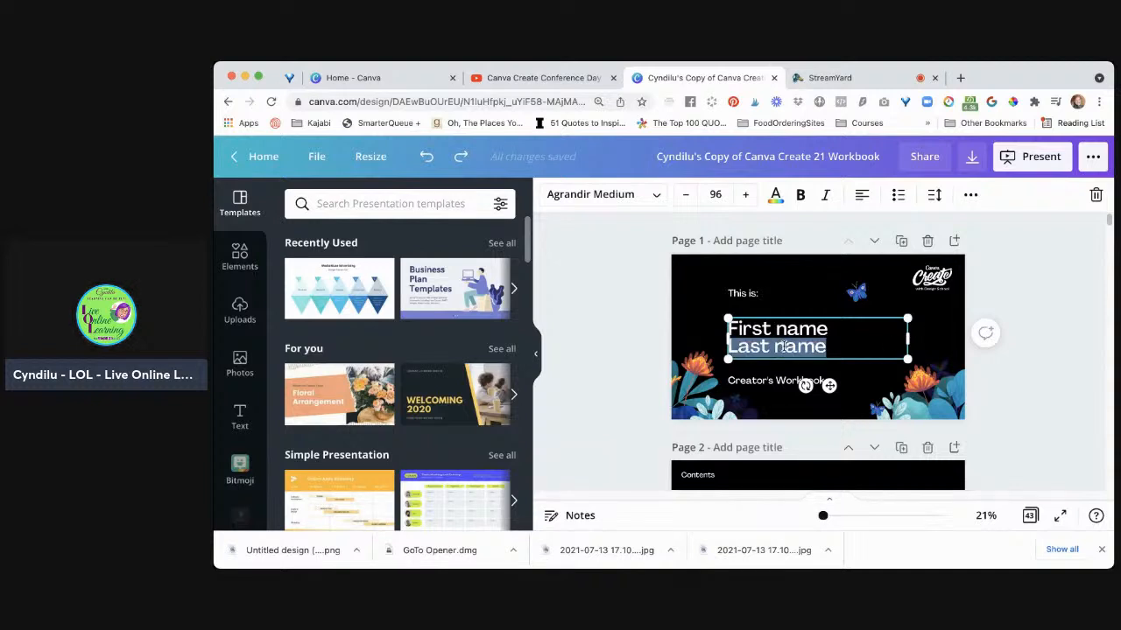
type("Miller")
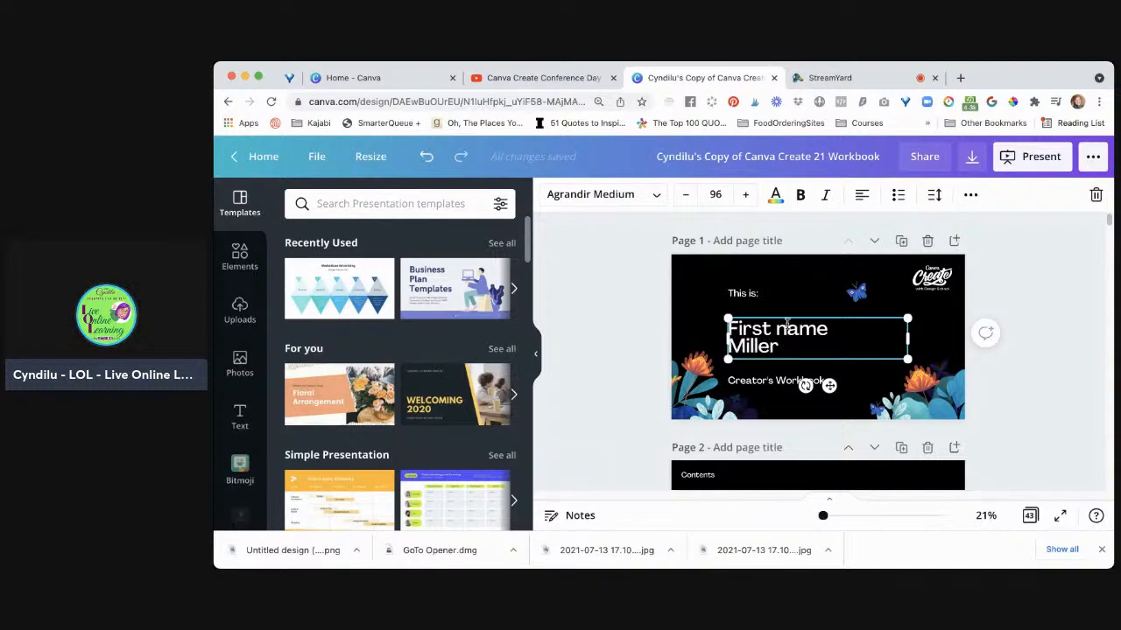
triple_click(786, 326)
type("Cn")
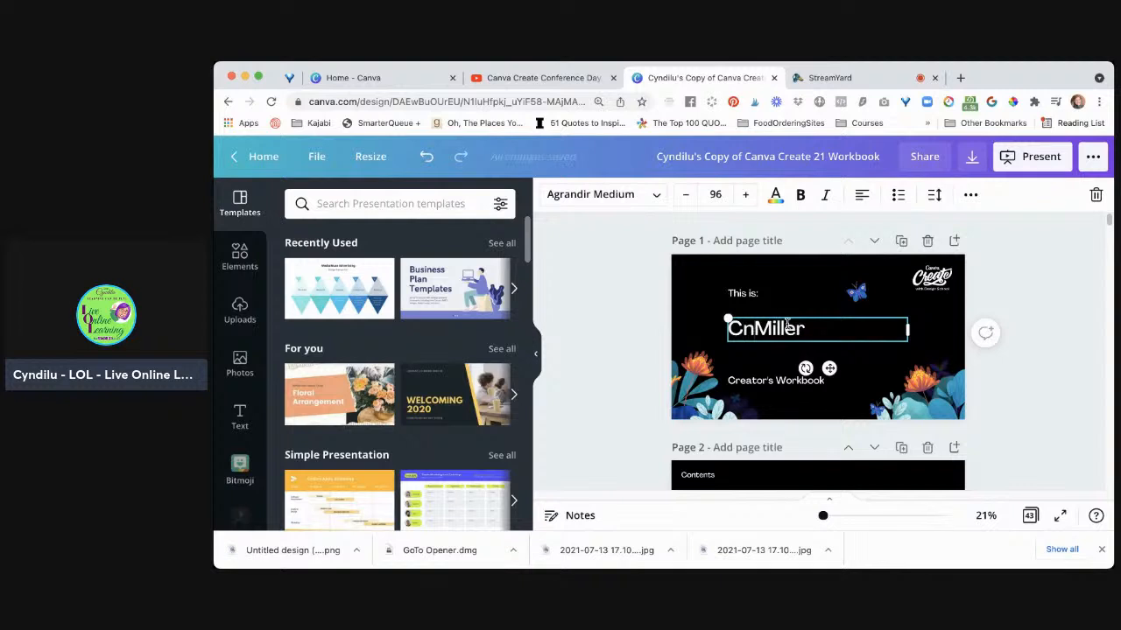
key("BackSpace")
type("yndilu")
key("Return")
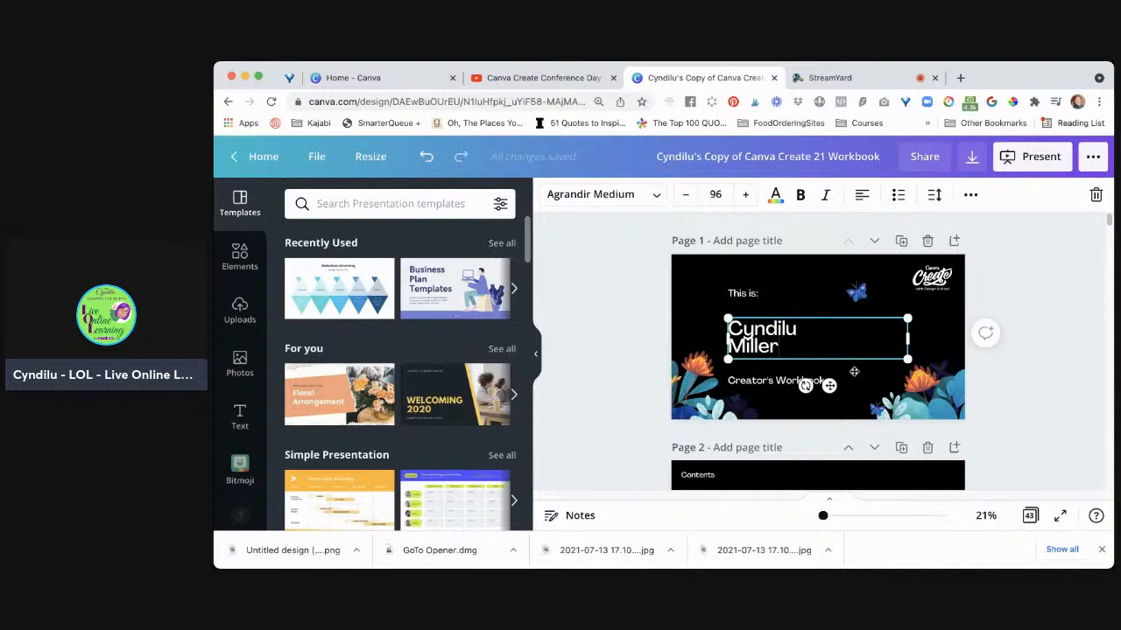
Step: Change the font of the last name line on the cover to Over The Rainbow
scroll(796, 376, "down", 1)
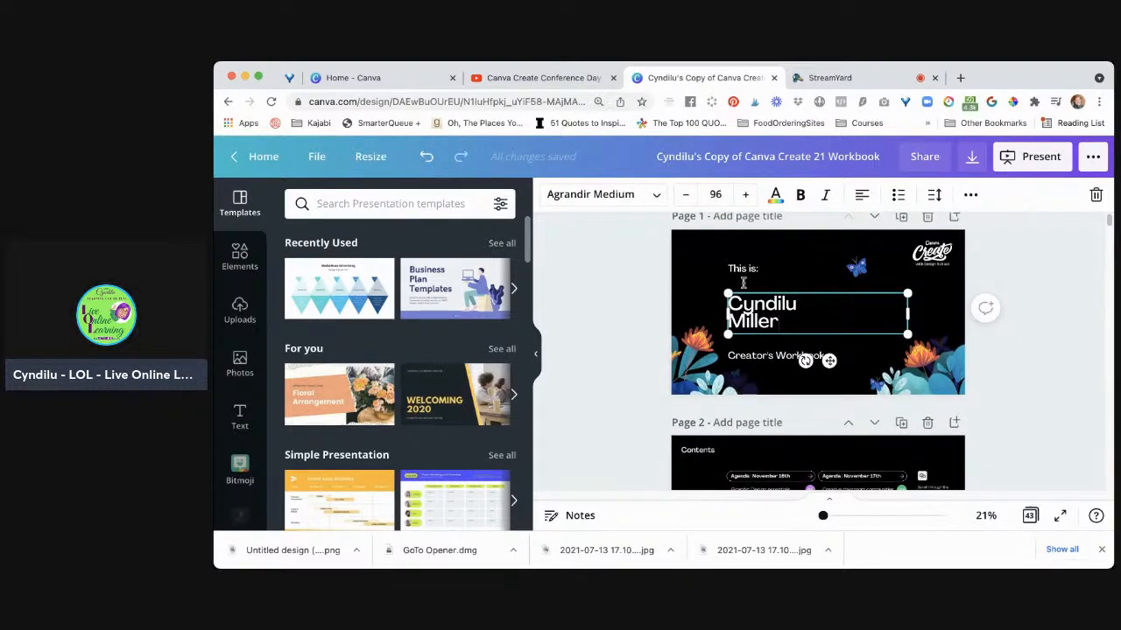
left_click(653, 195)
left_click(655, 197)
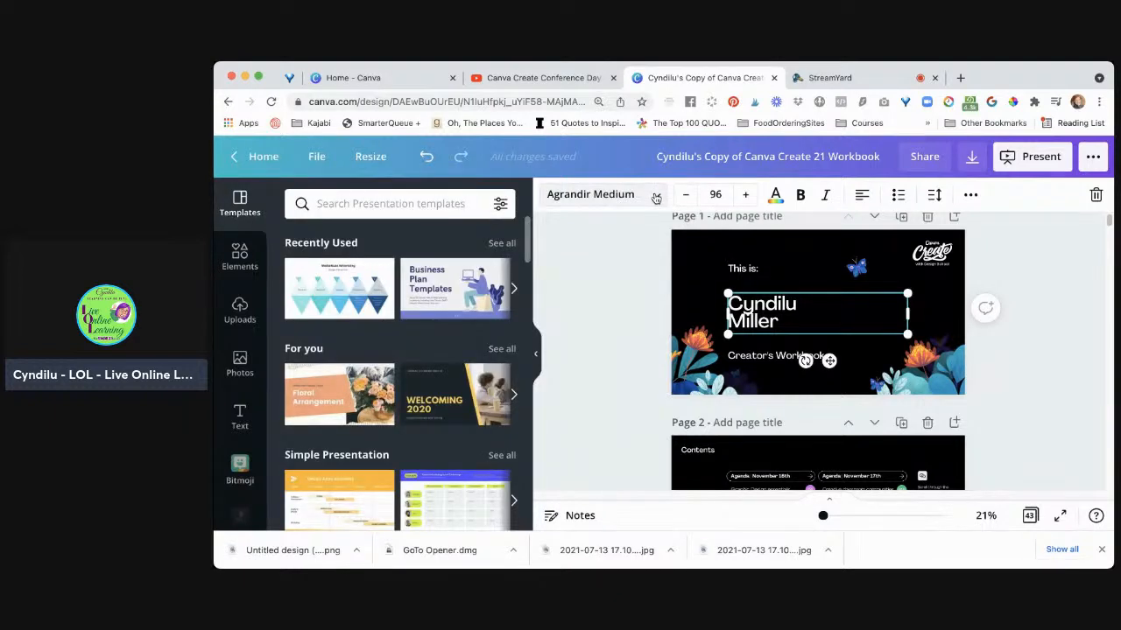
left_click(655, 197)
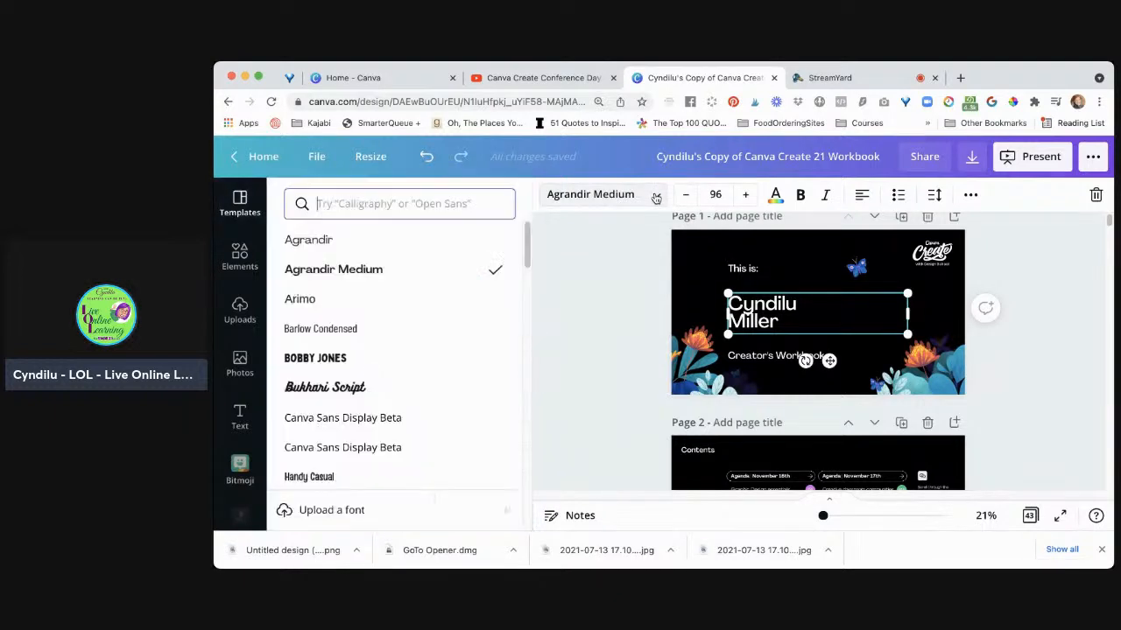
scroll(403, 366, "down", 4)
scroll(404, 371, "down", 5)
scroll(404, 371, "down", 1)
left_click(401, 344)
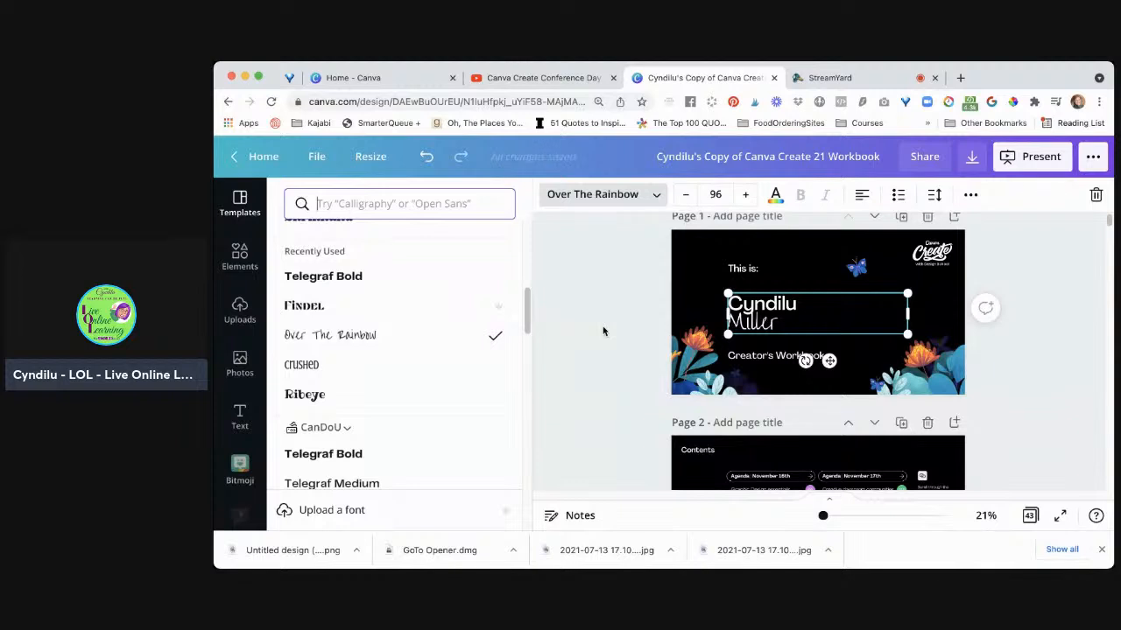
left_click(766, 306)
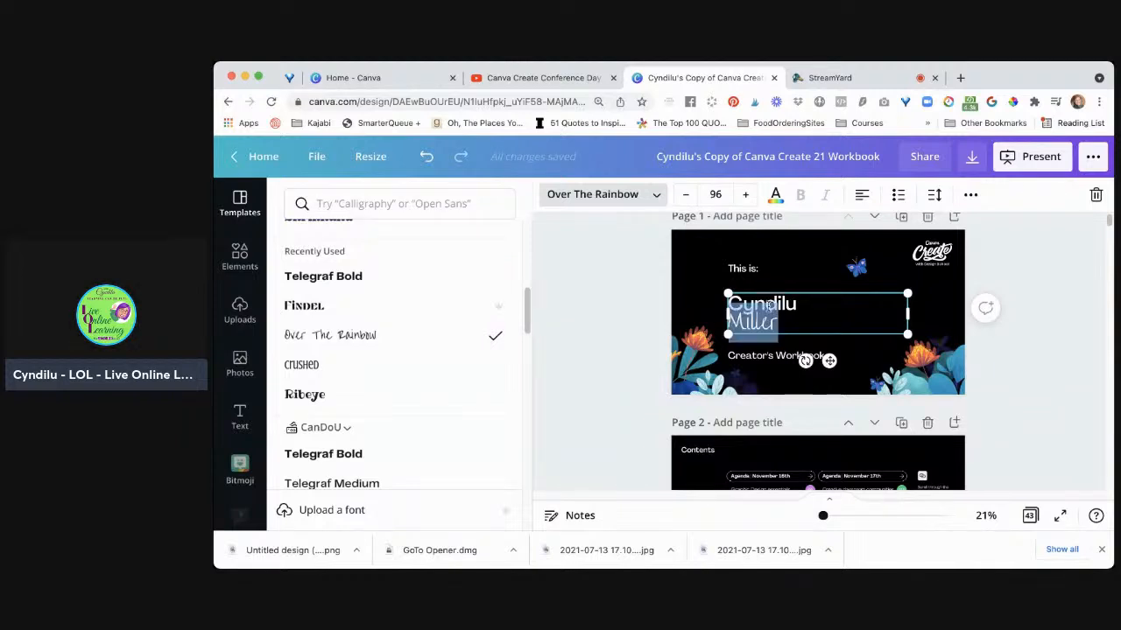
left_click(598, 351)
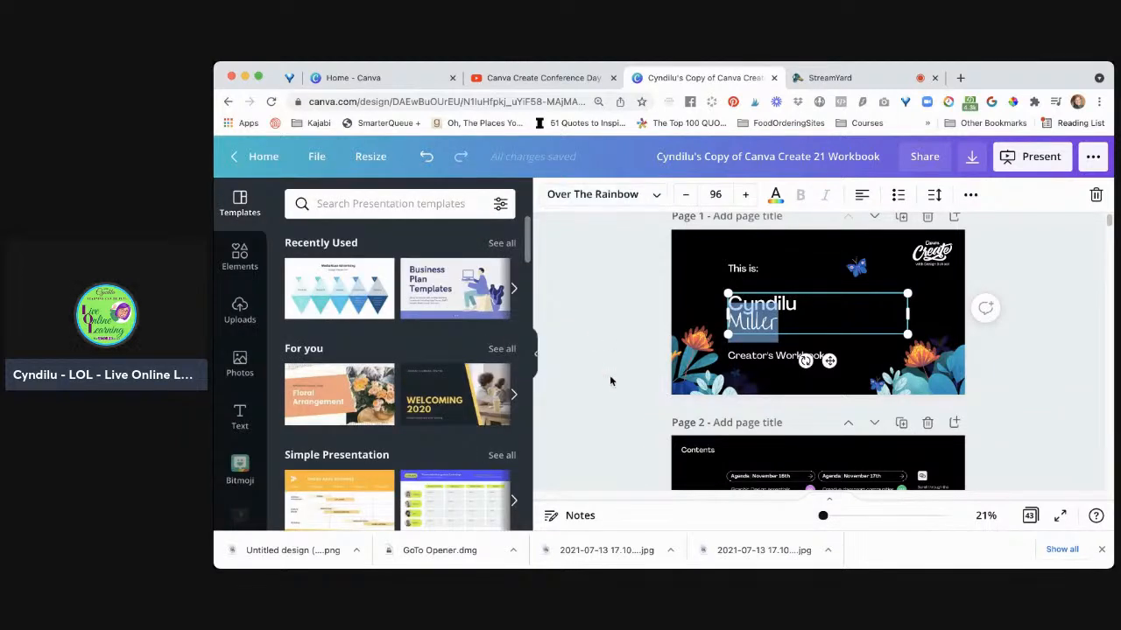
left_click(611, 380)
Step: Hide the side panel and enlarge the Contents page to 55% to examine its agenda session list
scroll(843, 442, "down", 3)
scroll(843, 442, "up", 1)
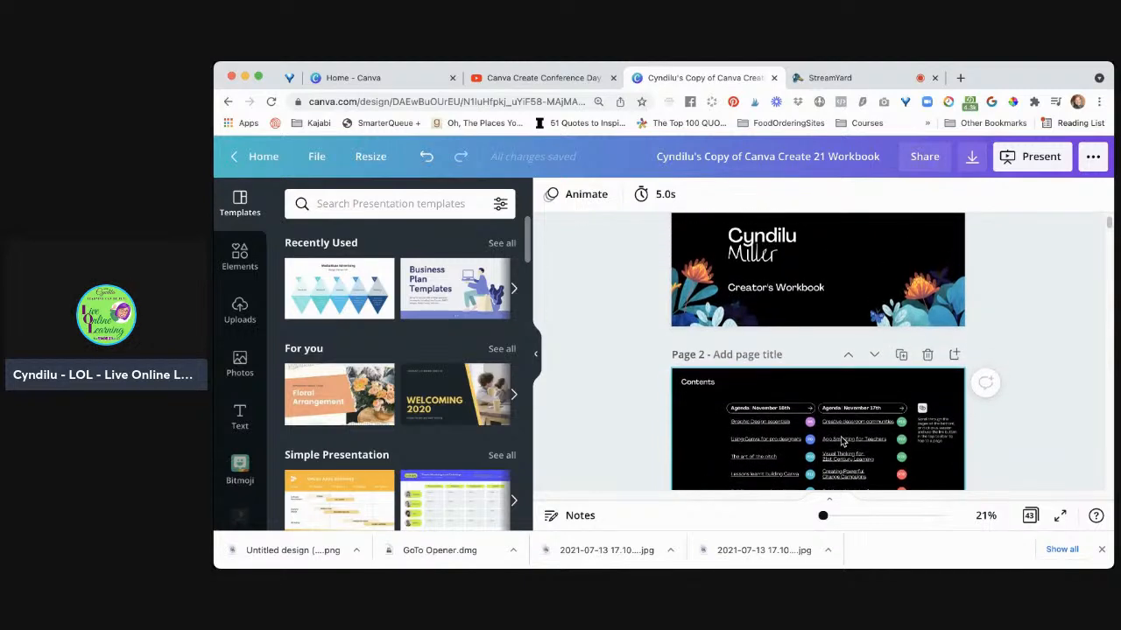
scroll(842, 442, "down", 3)
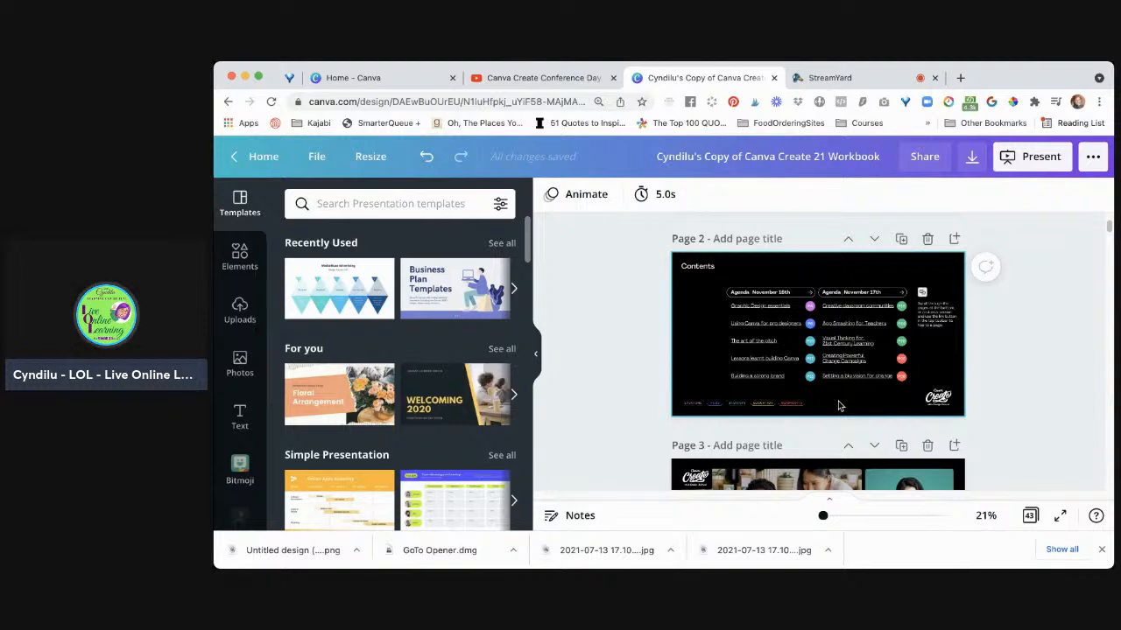
left_click(762, 308)
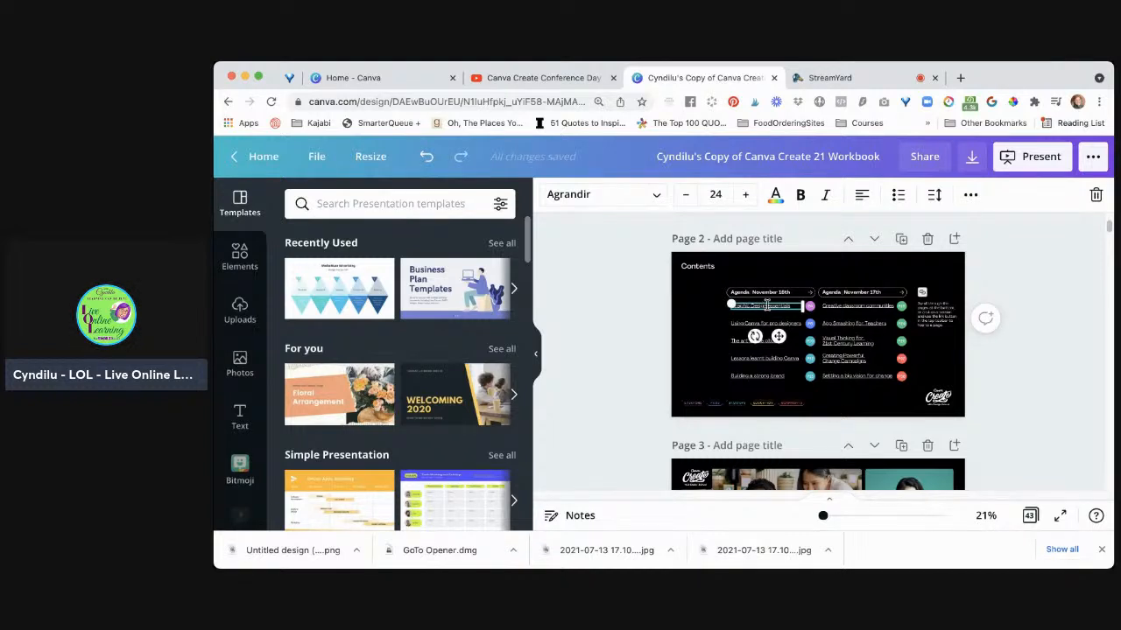
double_click(765, 304)
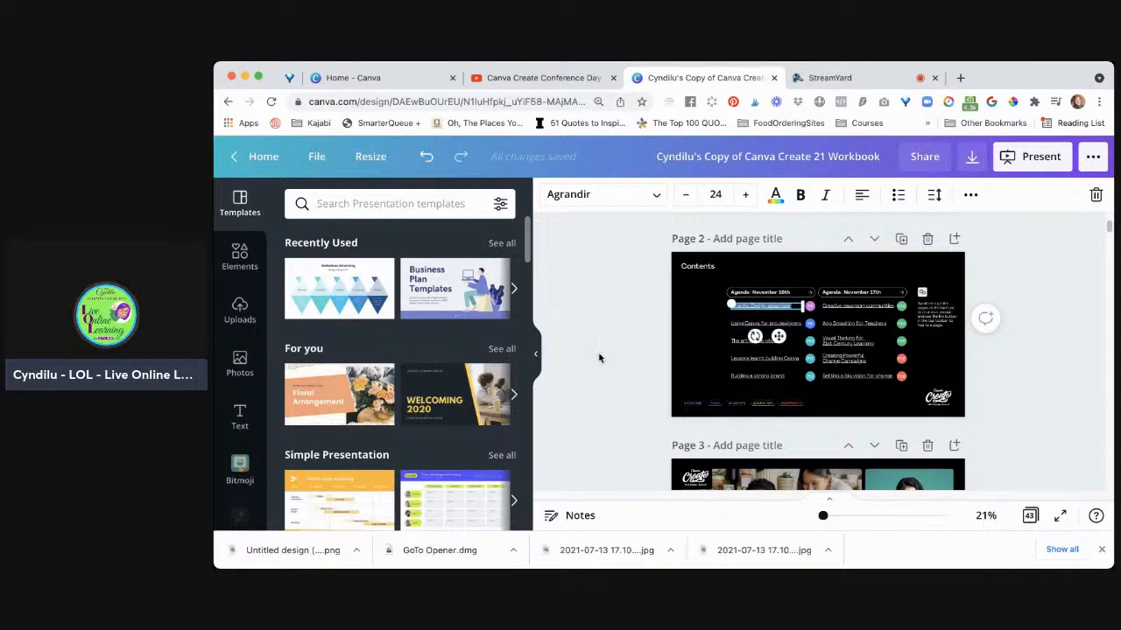
left_click(535, 353)
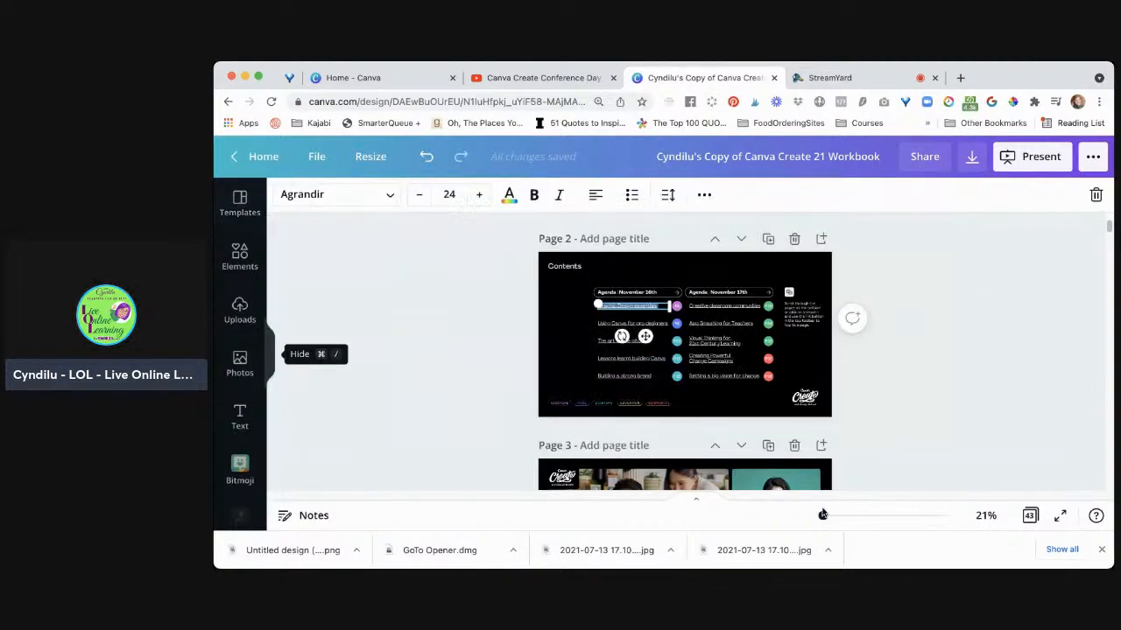
mouse_move(823, 514)
left_mouse_down()
mouse_move(850, 515)
mouse_move(831, 515)
left_mouse_up()
scroll(758, 418, "up", 3)
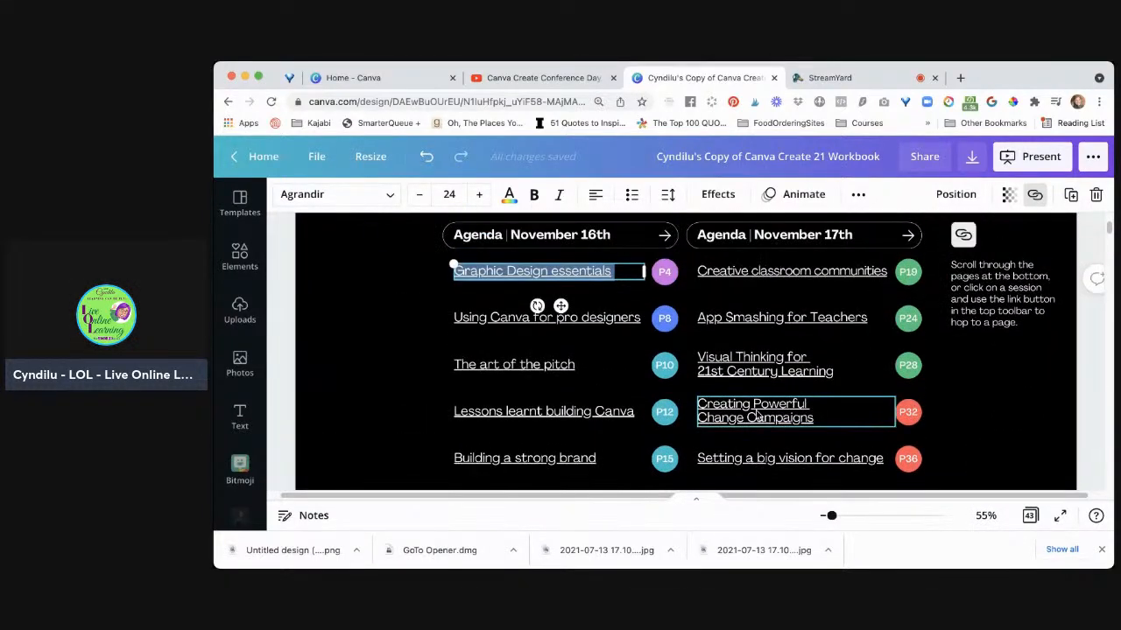
left_click(576, 273)
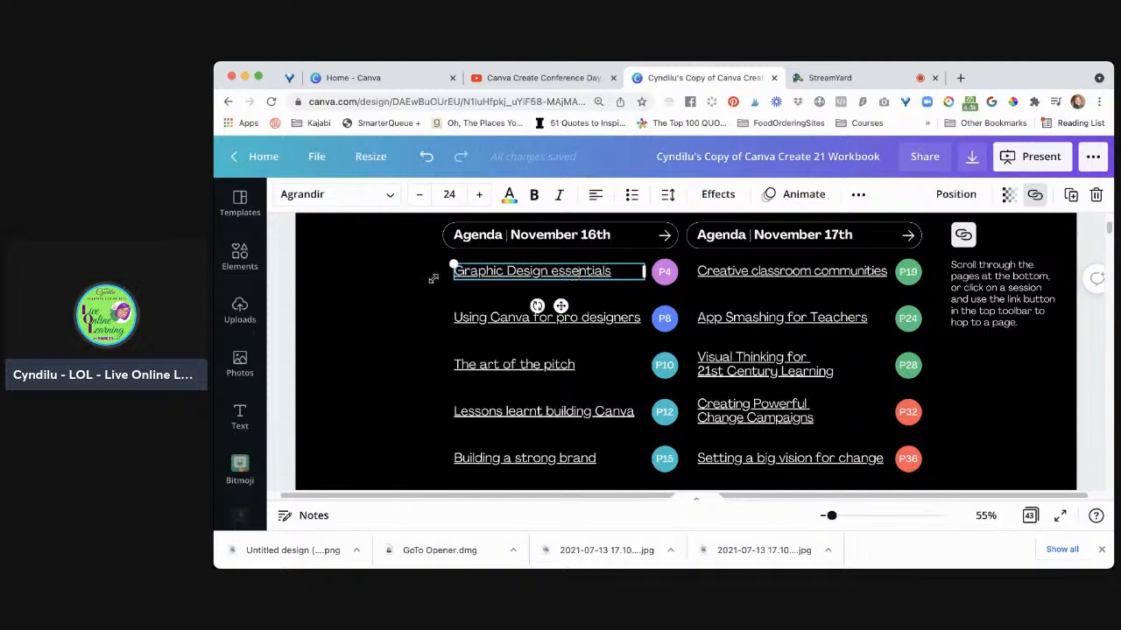
left_click(381, 284)
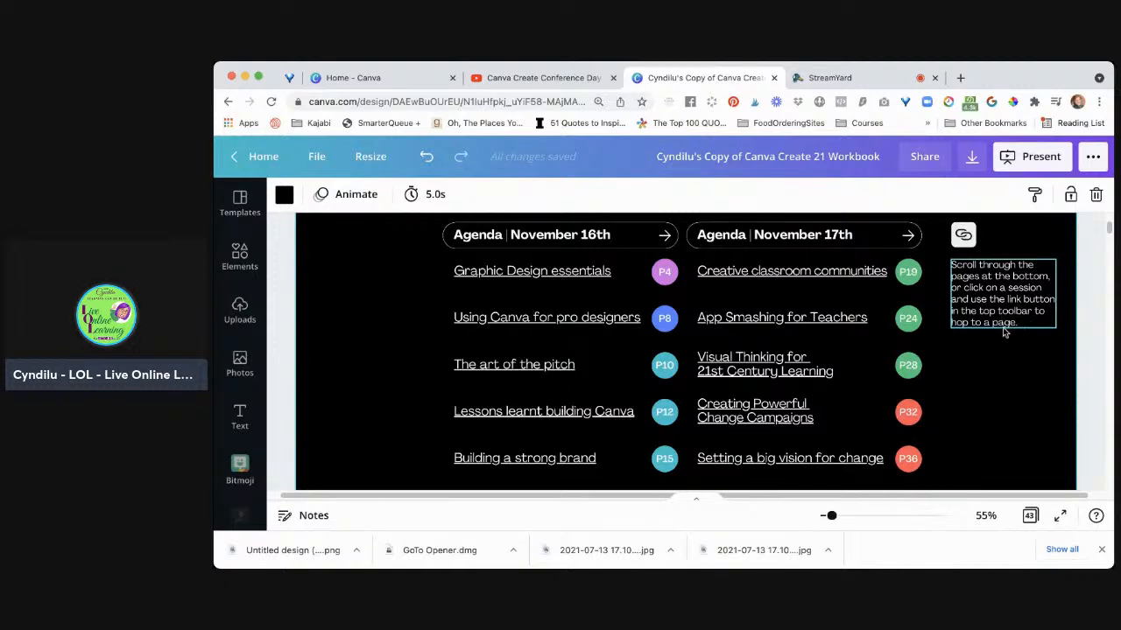
Step: Follow the page link of the Graphic Design essentials agenda entry and examine its session page
left_click(568, 280)
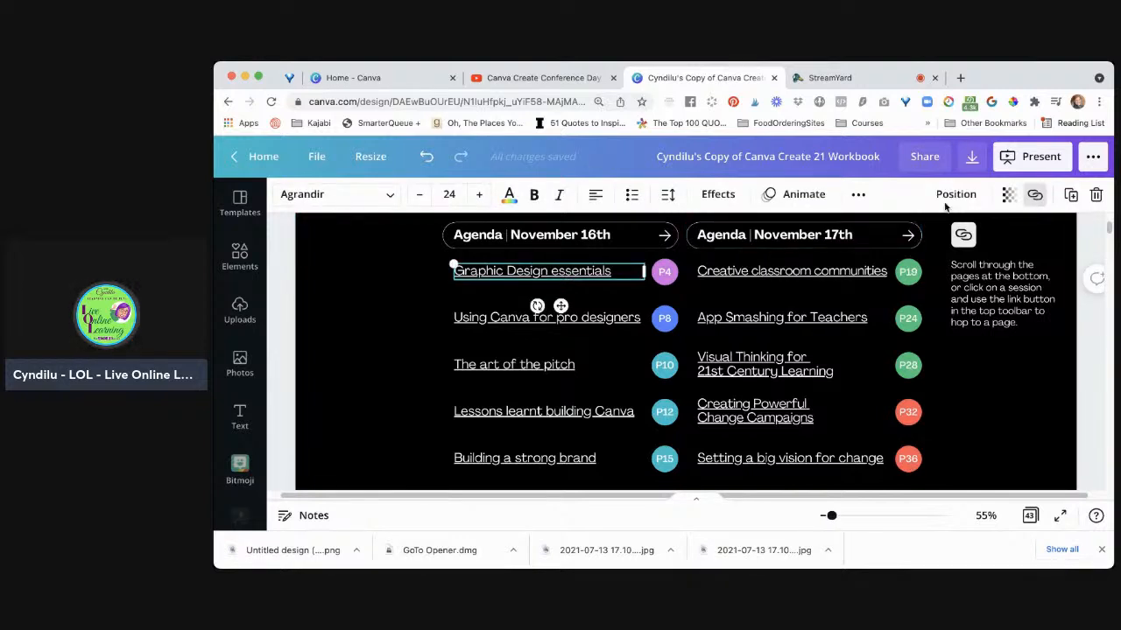
left_click(1036, 195)
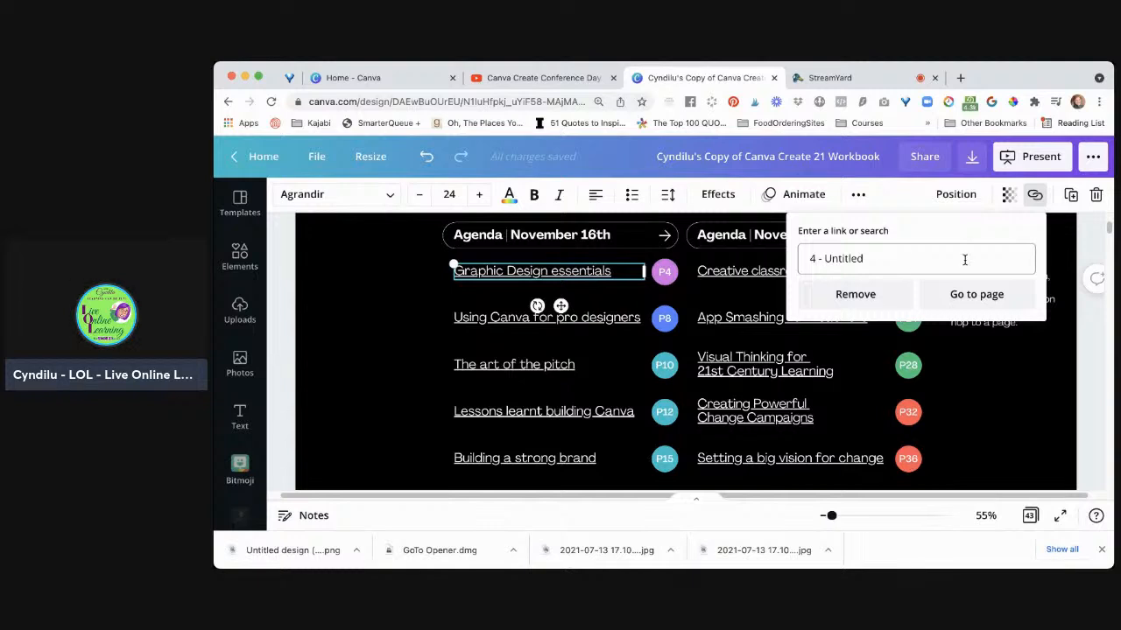
left_click(998, 299)
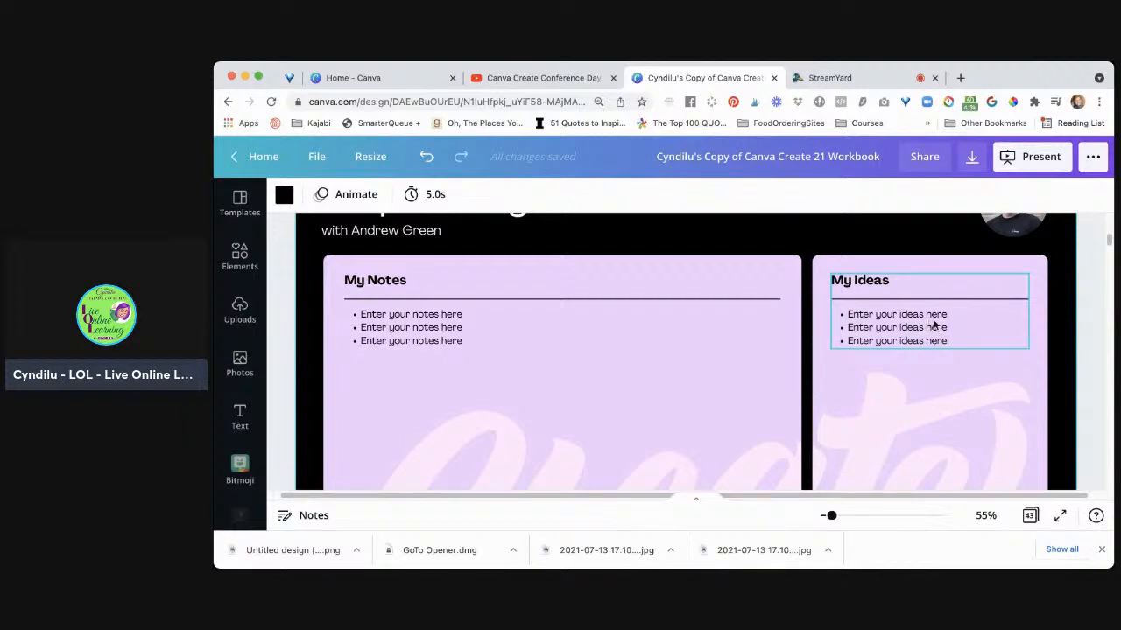
scroll(1004, 323, "up", 3)
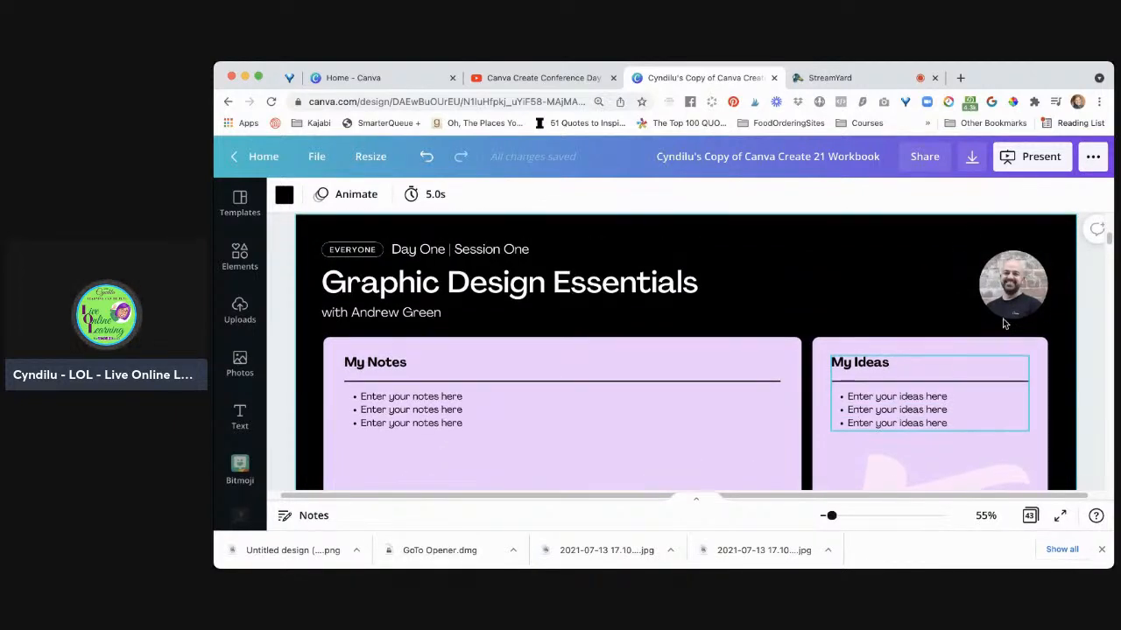
scroll(1004, 324, "up", 1)
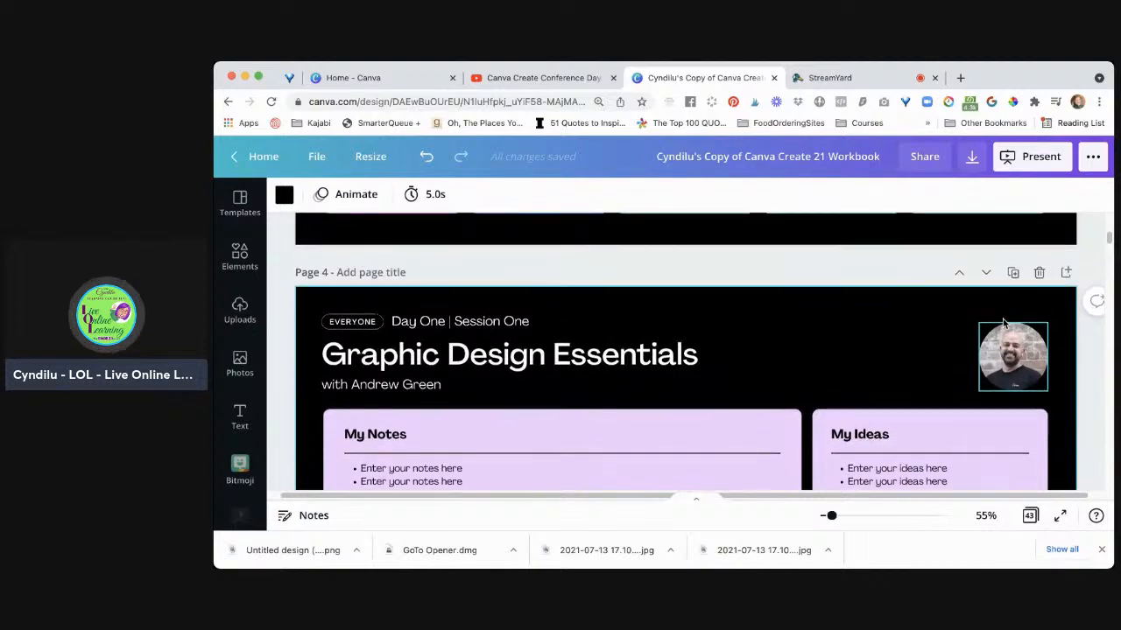
scroll(1004, 323, "down", 2)
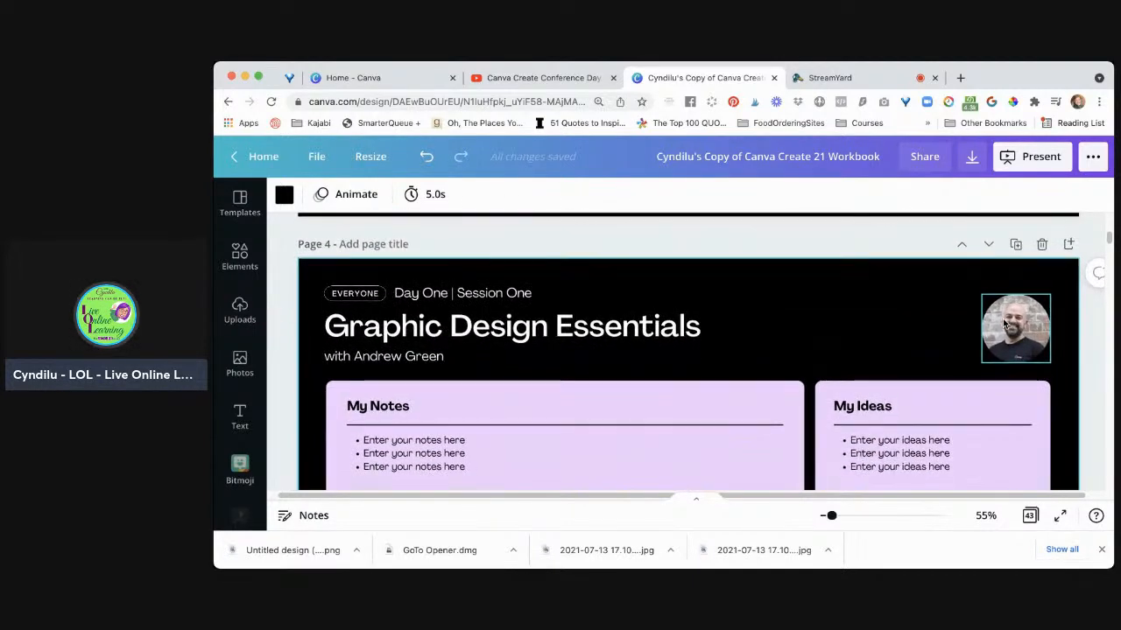
scroll(1004, 323, "up", 1)
scroll(1004, 323, "down", 1)
scroll(1004, 323, "down", 1)
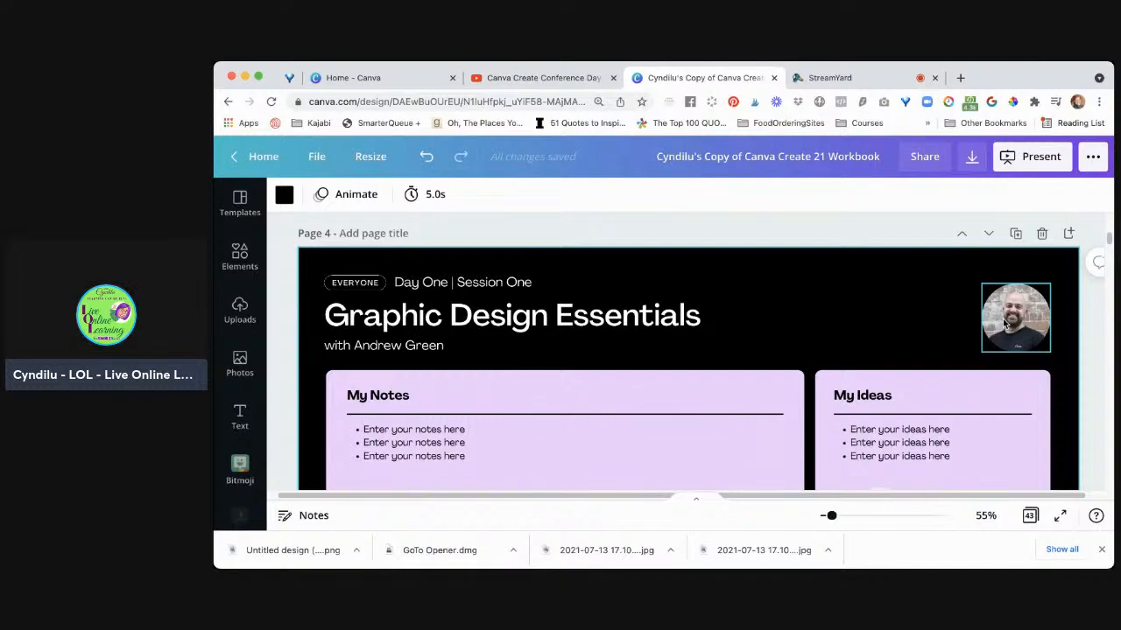
Step: Return to the Contents page and follow the page link of the Creative classroom communities entry
scroll(1004, 323, "up", 5)
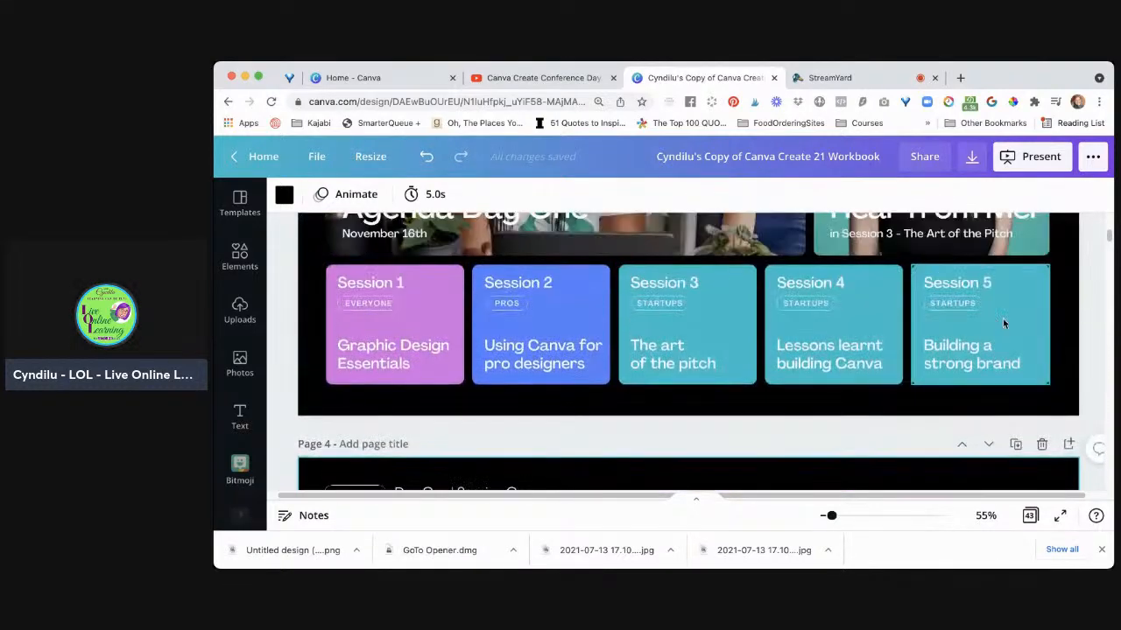
scroll(1003, 323, "up", 6)
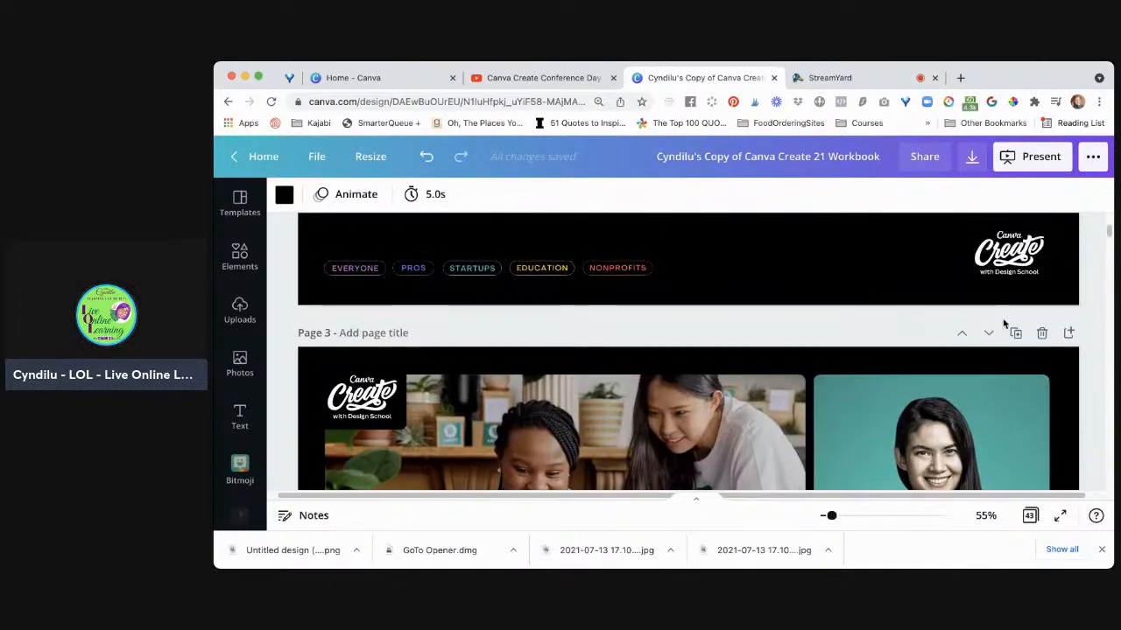
scroll(1003, 321, "up", 8)
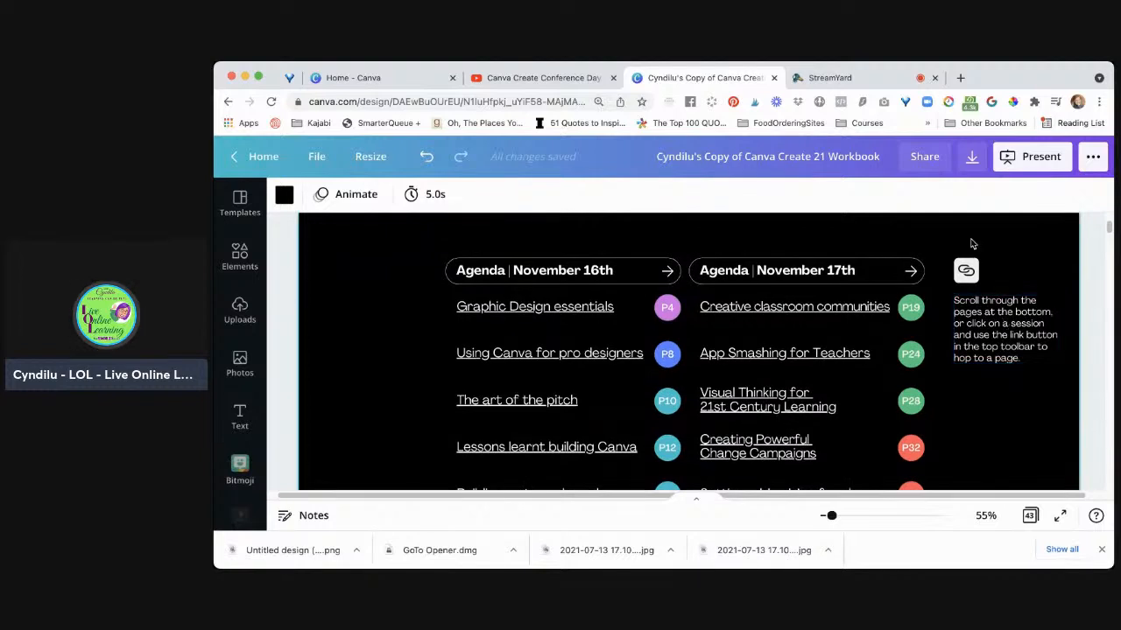
left_click(780, 307)
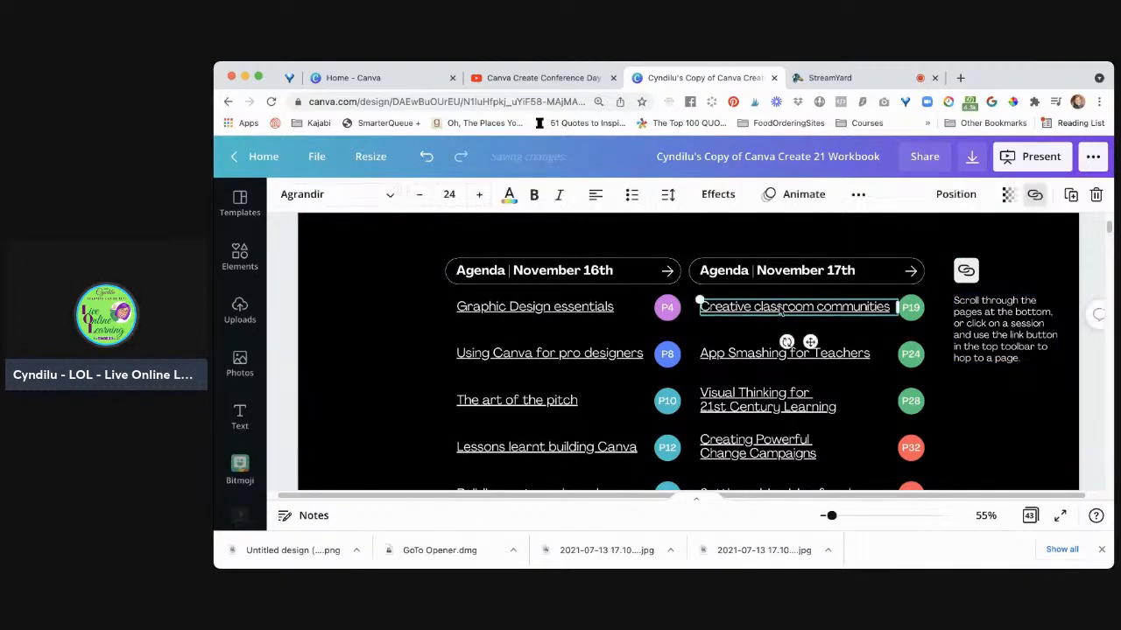
left_click(1035, 195)
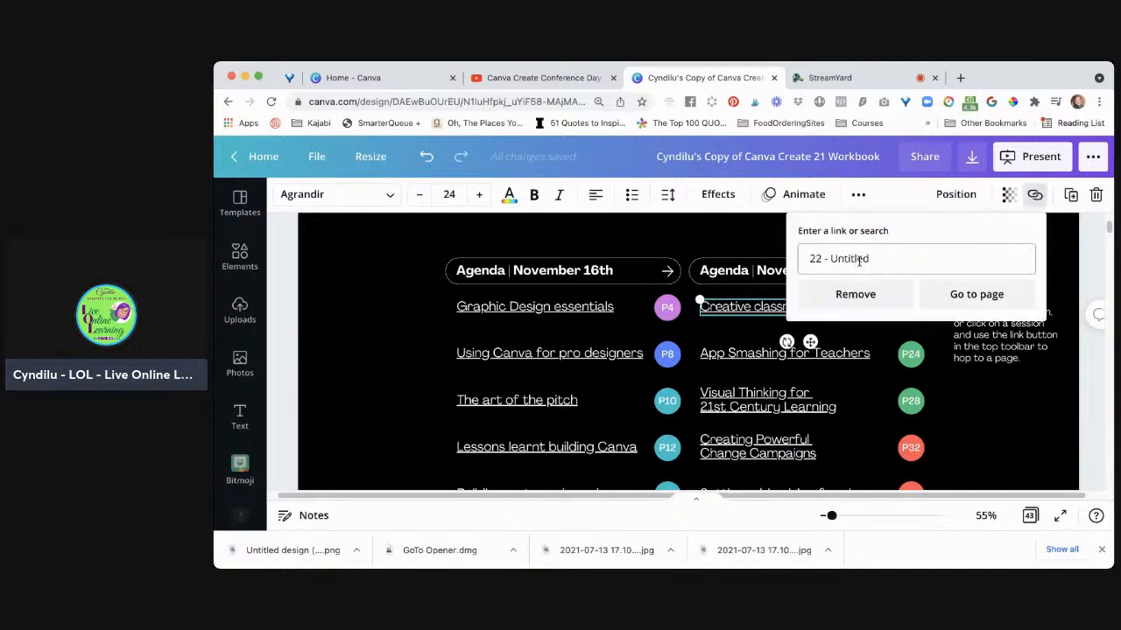
left_click(989, 296)
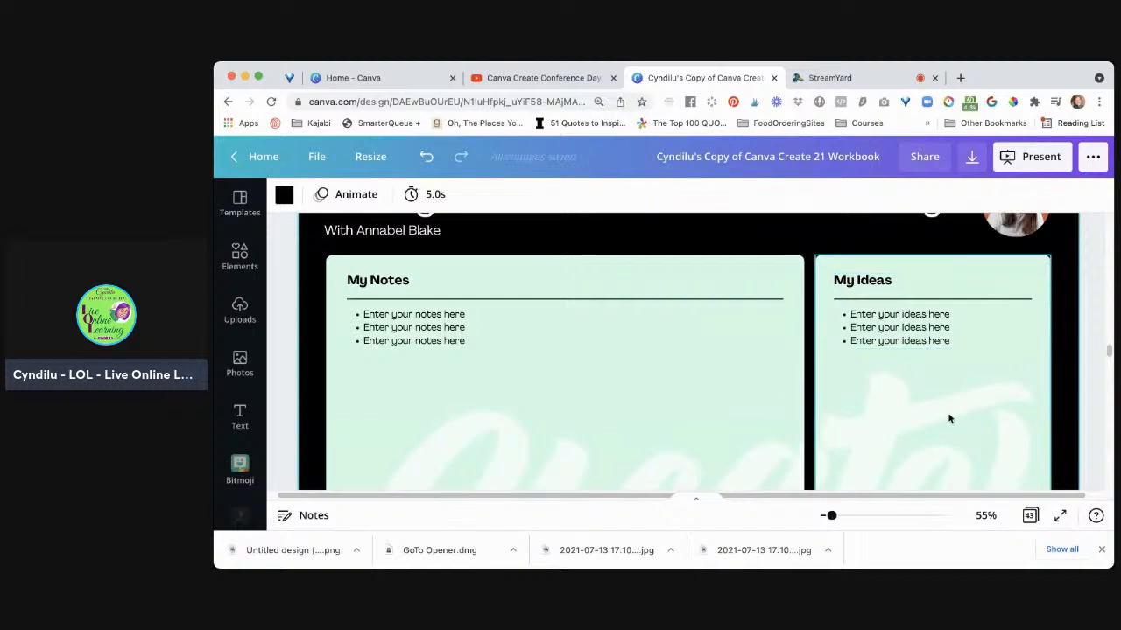
Step: Link the Building a Creative Classroom Community heading on page 22 to page 2 and follow that link
scroll(948, 420, "up", 3)
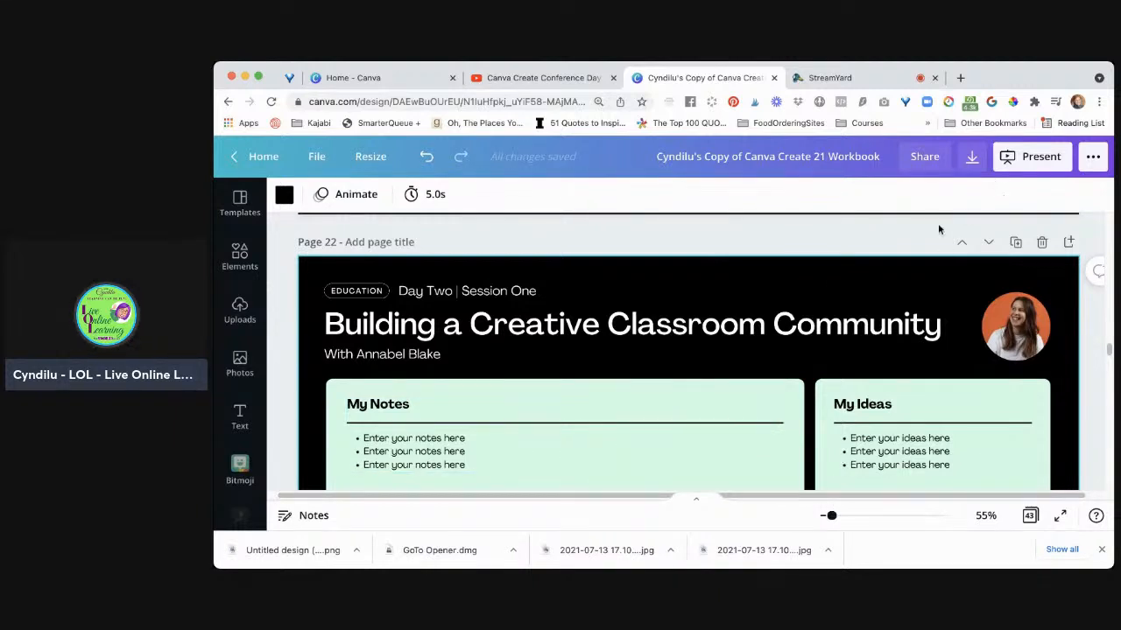
left_click(735, 330)
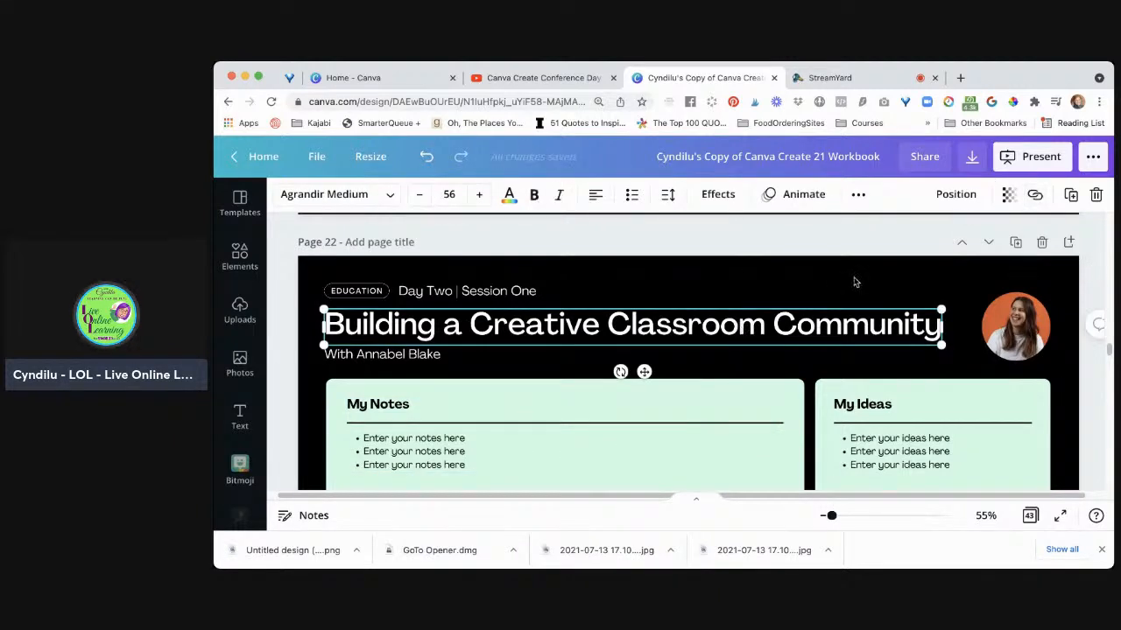
left_click(1034, 194)
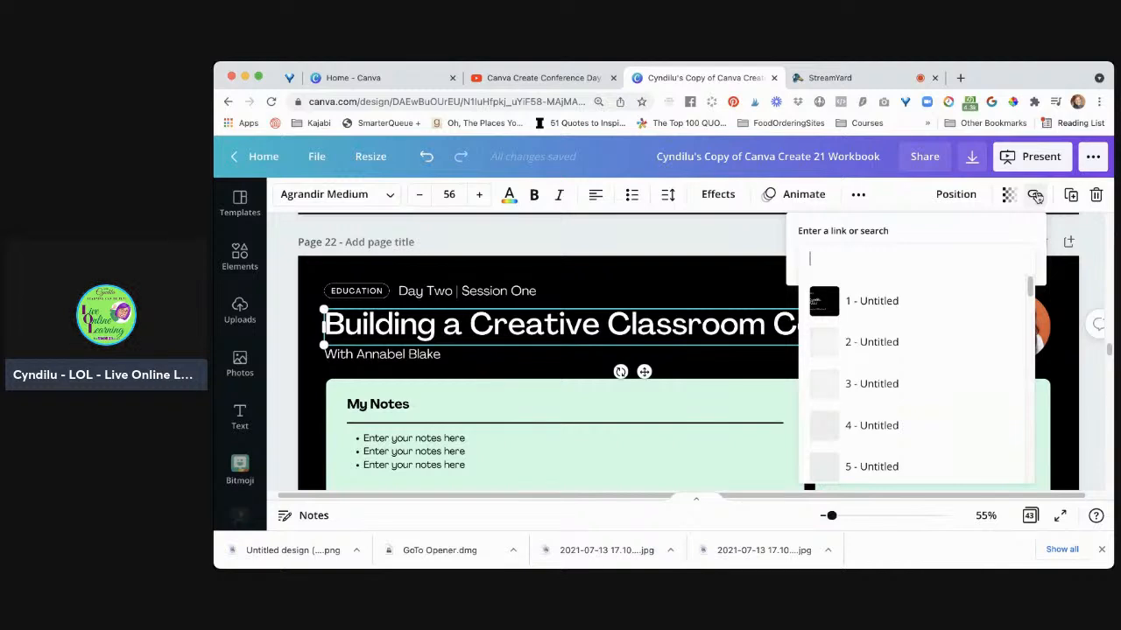
left_click(873, 342)
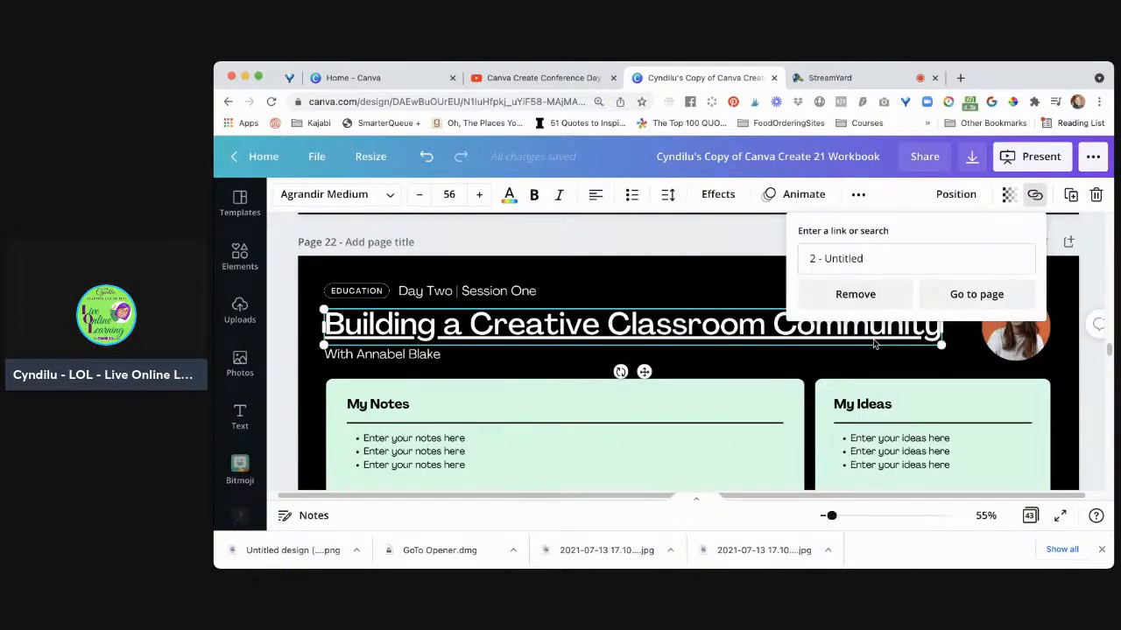
left_click(963, 295)
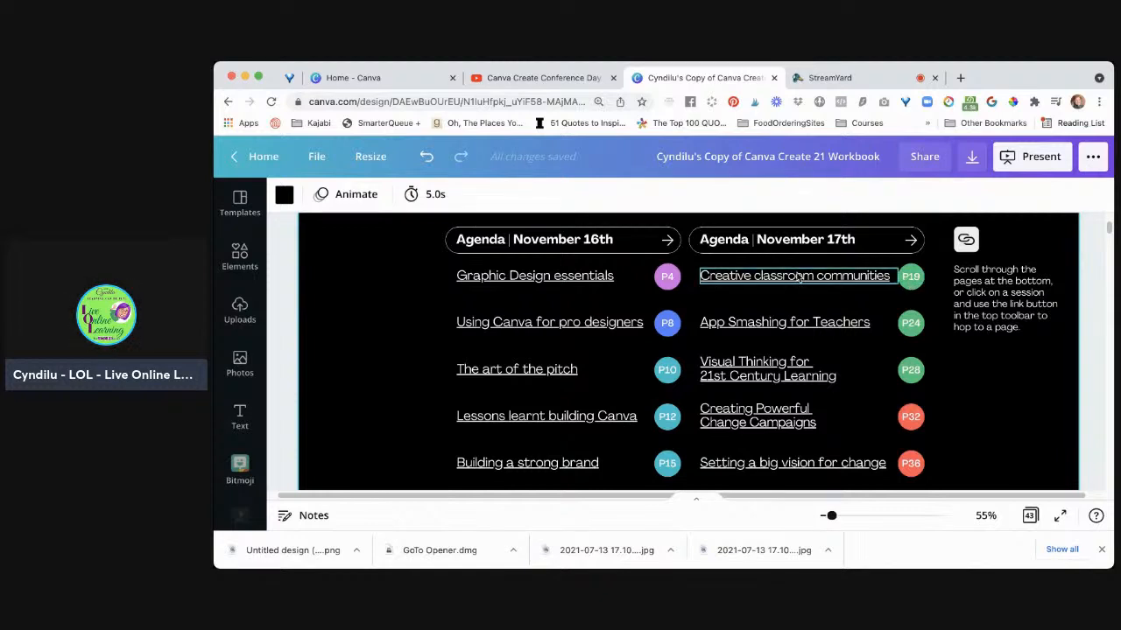
scroll(794, 298, "down", 2)
scroll(791, 324, "up", 2)
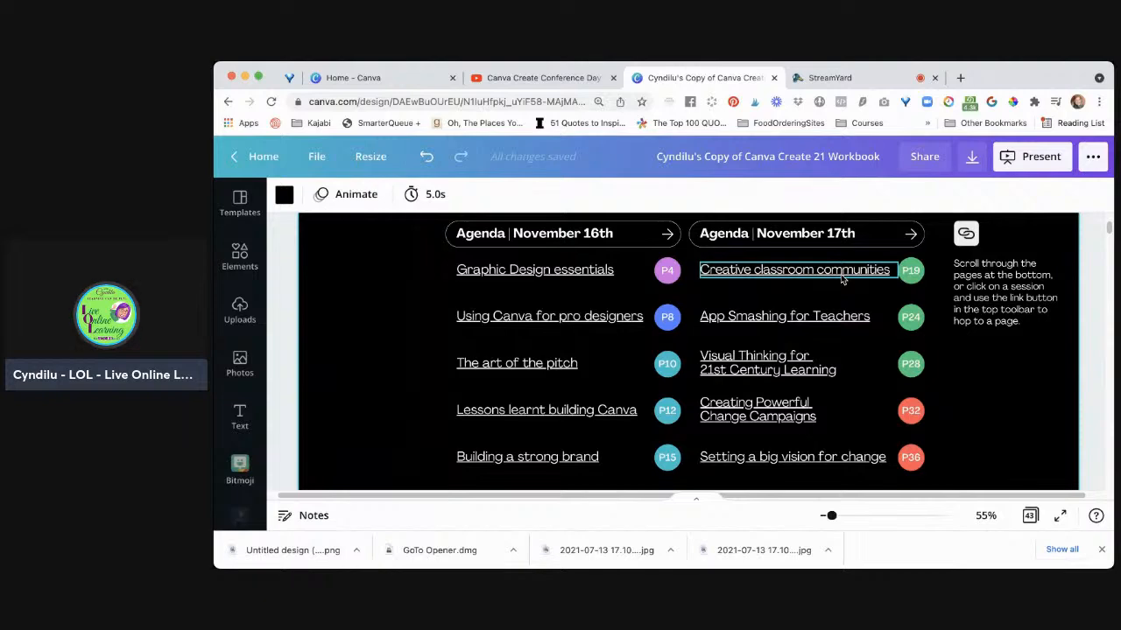
scroll(841, 274, "up", 10)
scroll(841, 280, "up", 5)
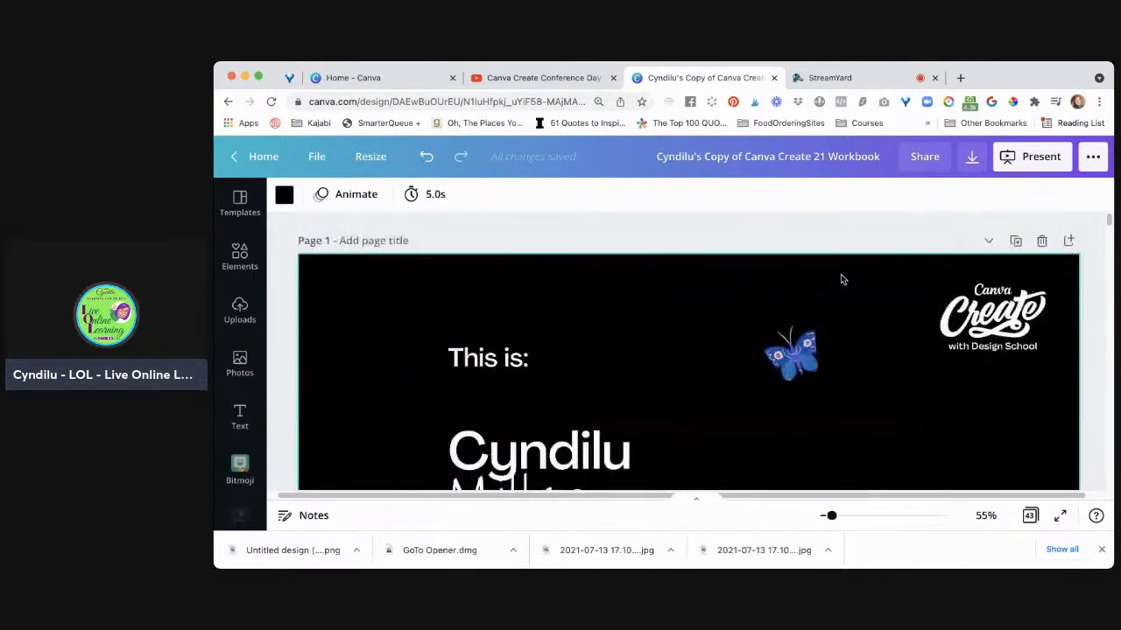
scroll(841, 279, "down", 10)
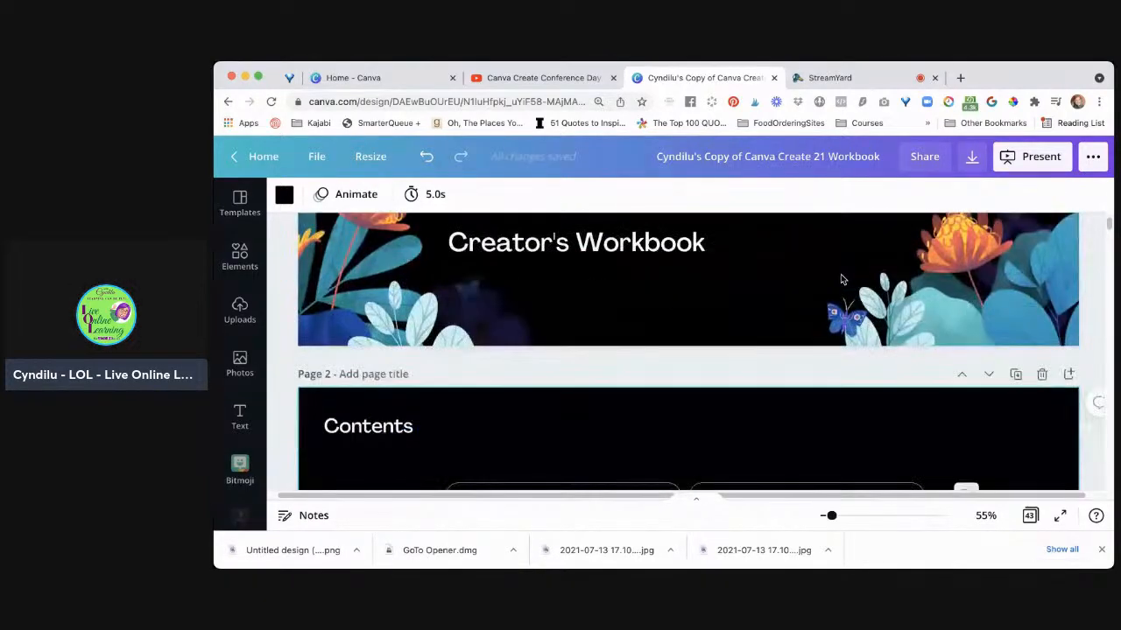
Step: Examine the session cards on the Agenda Day One page and the start of the Graphic Design Essentials page
scroll(841, 279, "down", 8)
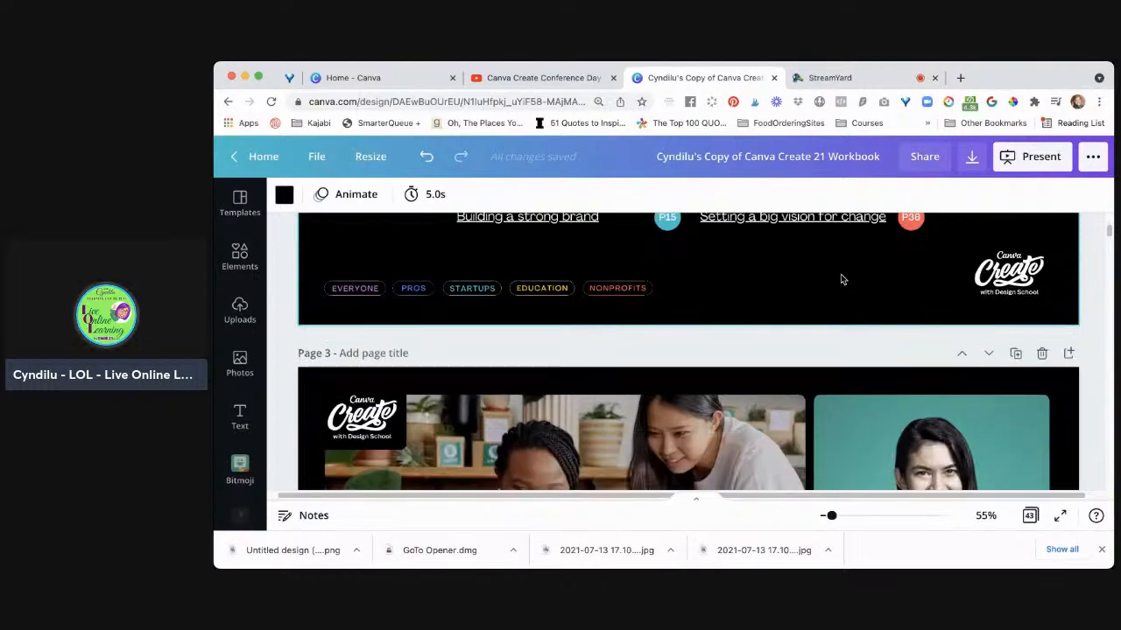
scroll(840, 279, "down", 7)
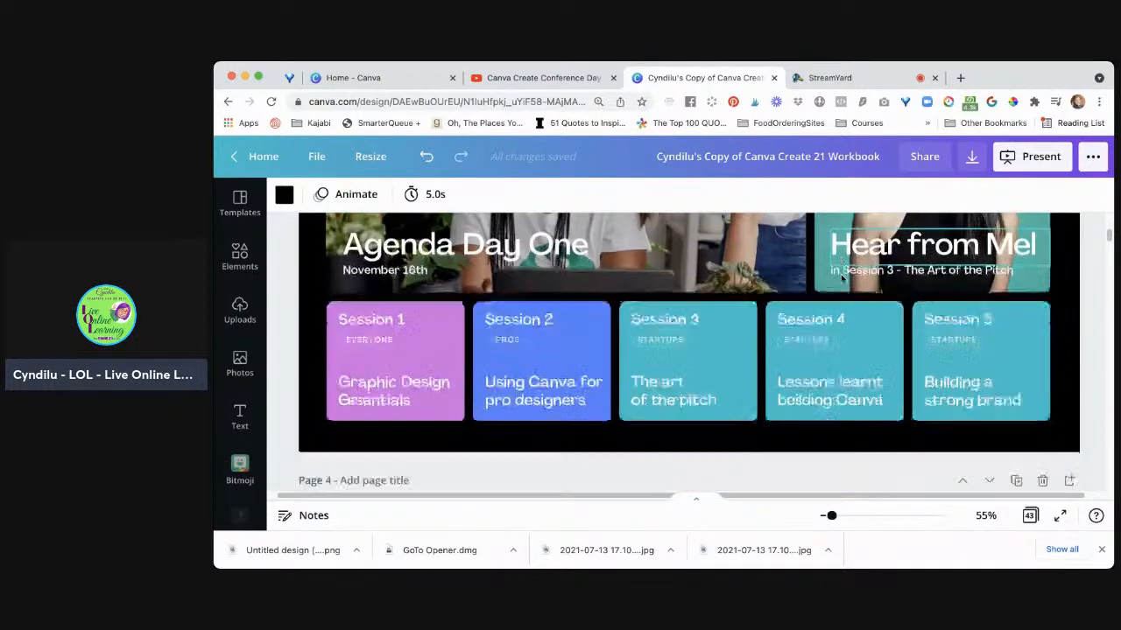
scroll(840, 278, "up", 2)
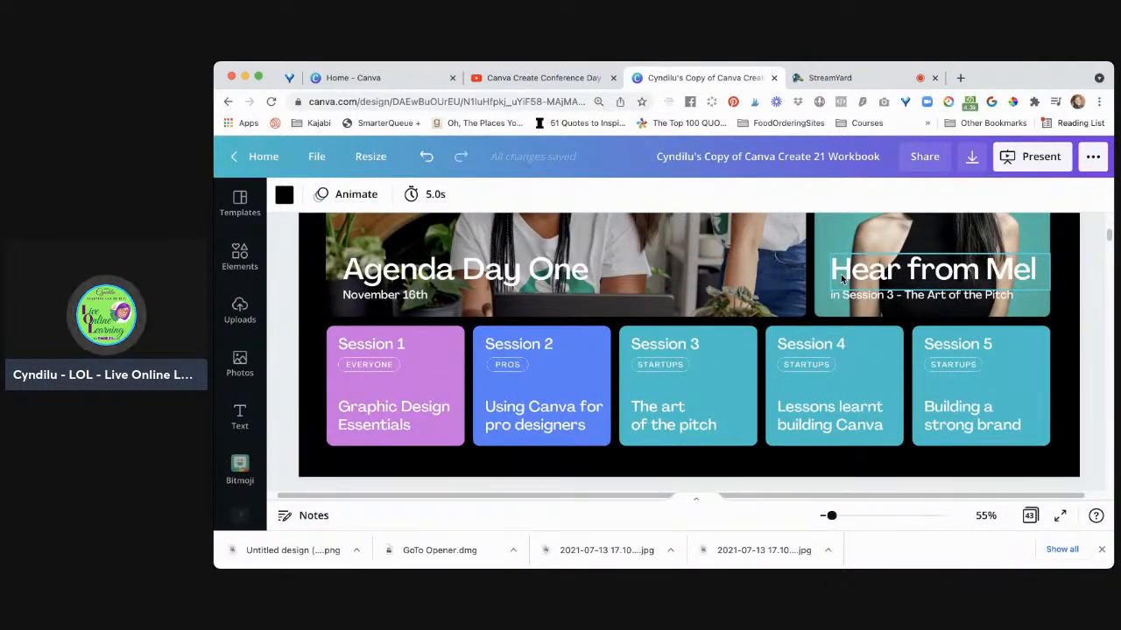
scroll(841, 278, "up", 2)
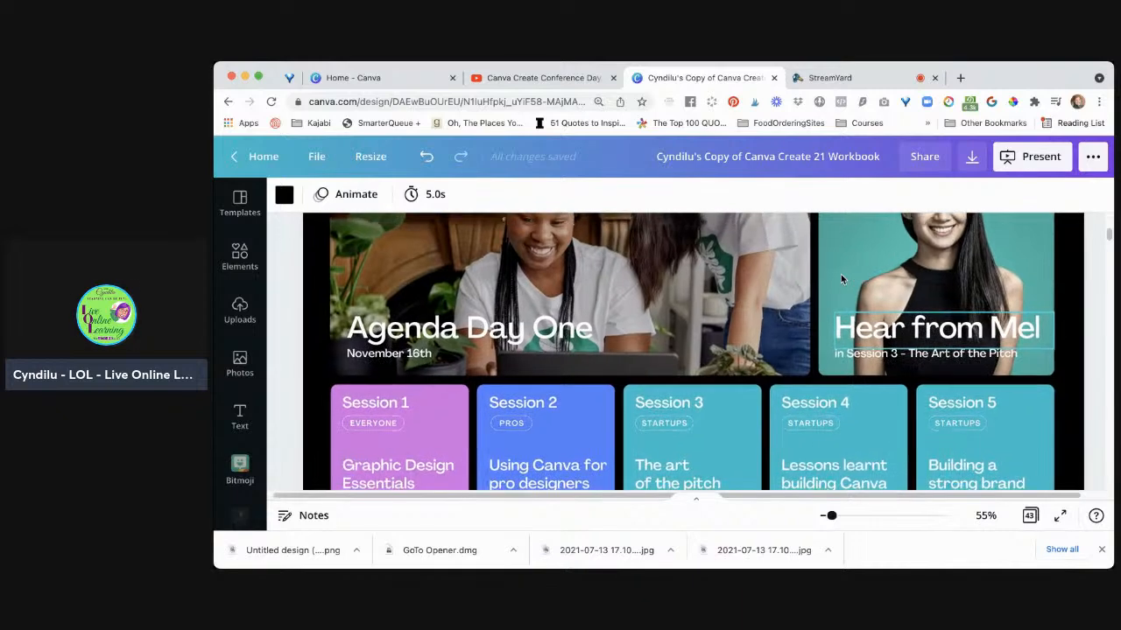
scroll(841, 278, "down", 2)
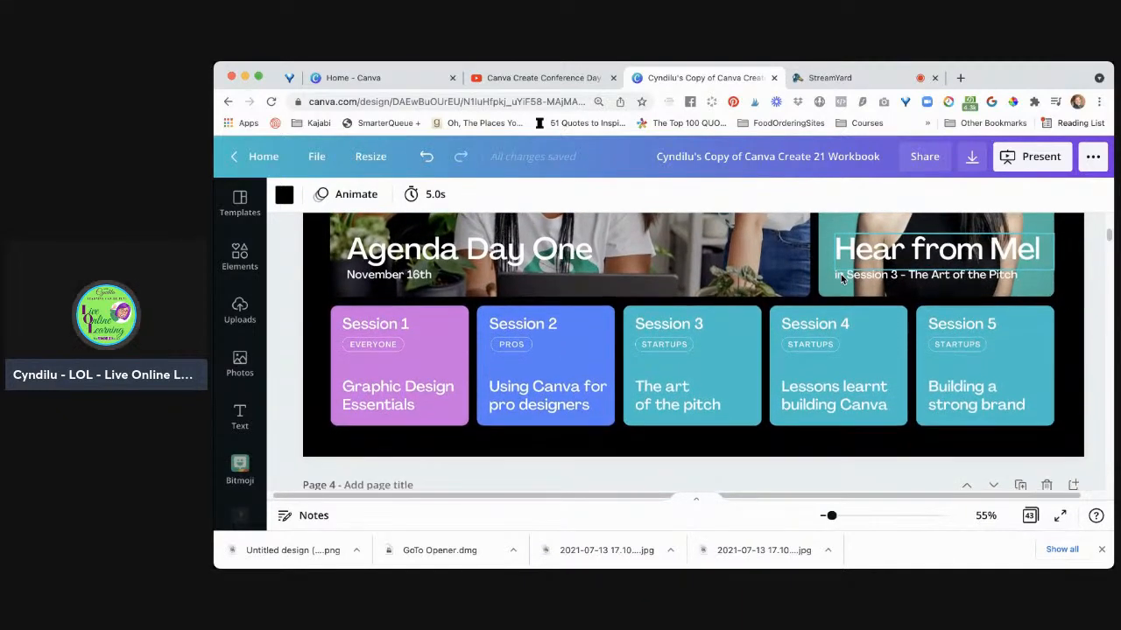
scroll(842, 279, "down", 1)
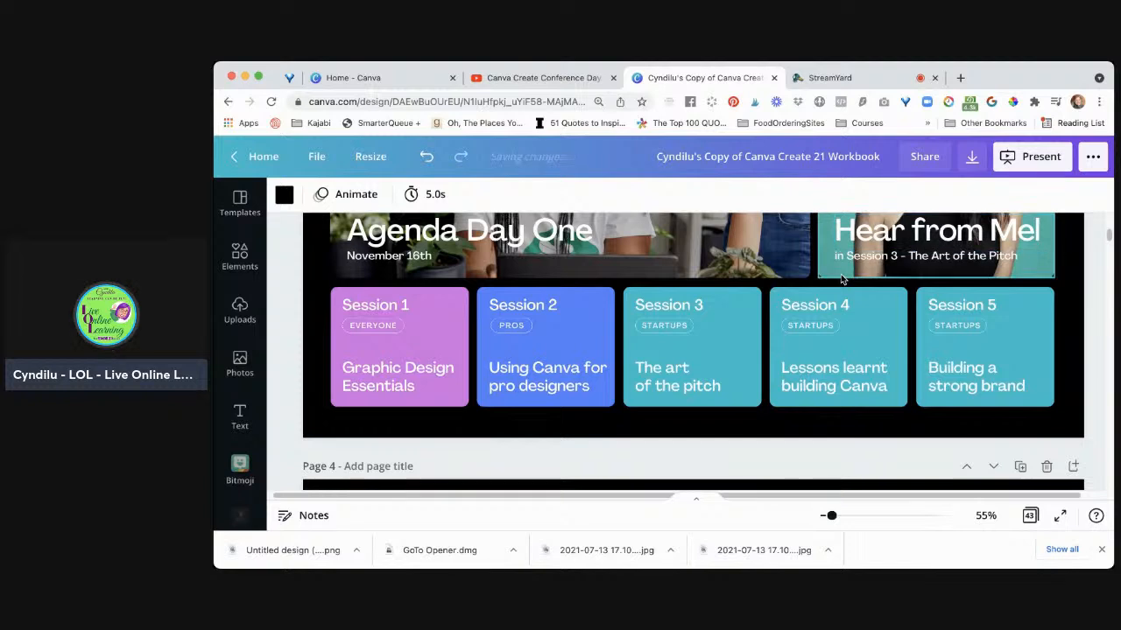
scroll(840, 274, "down", 1)
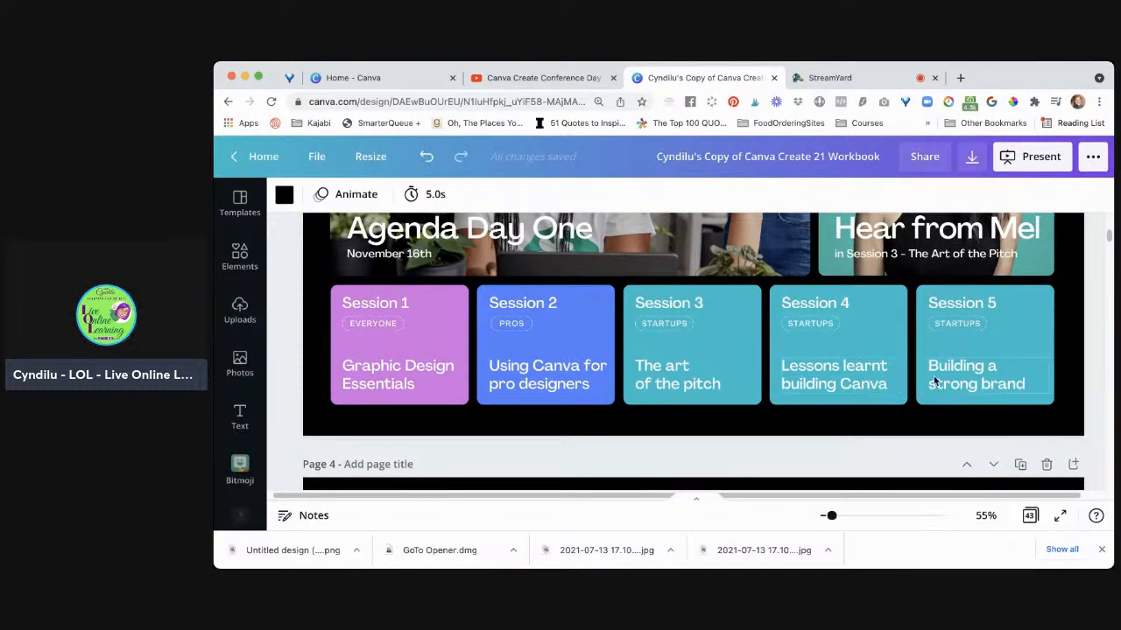
scroll(1013, 386, "down", 2)
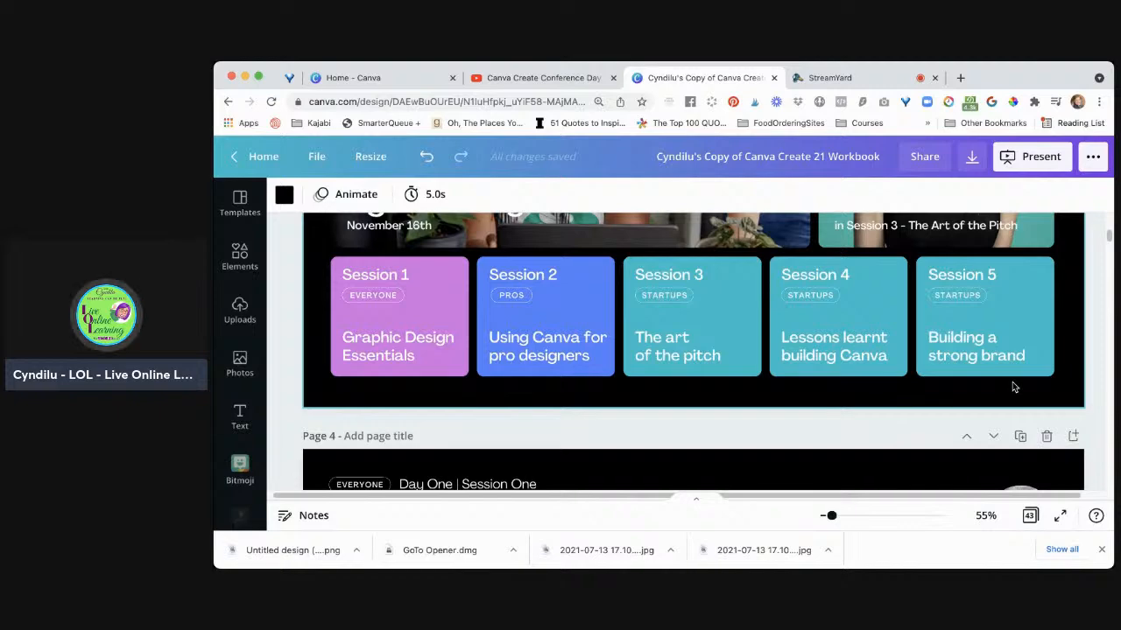
scroll(1012, 386, "down", 2)
scroll(1012, 386, "up", 5)
scroll(1014, 386, "up", 1)
scroll(1014, 386, "down", 10)
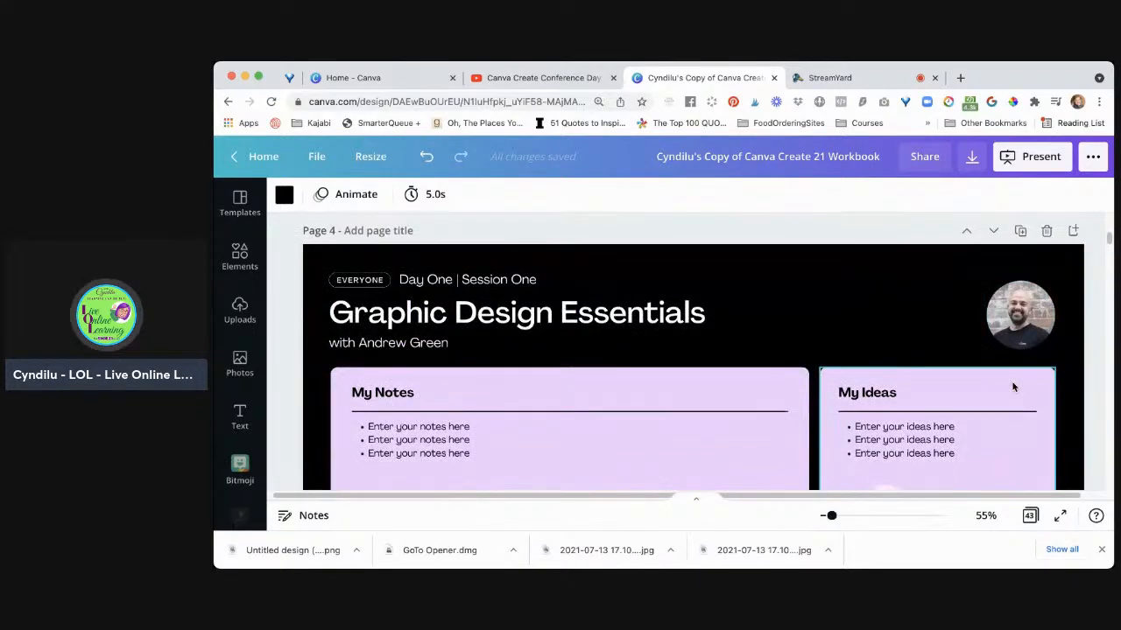
scroll(1012, 386, "up", 3)
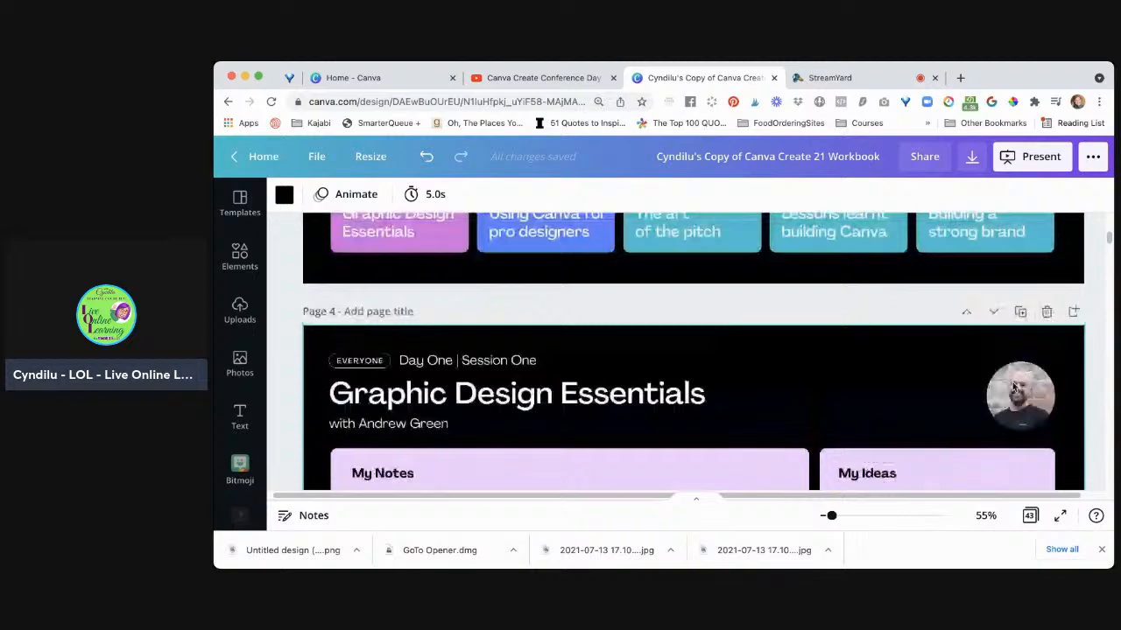
Step: Return to the Contents page and check the page link of the Using Canva for pro designers entry
scroll(1014, 386, "up", 10)
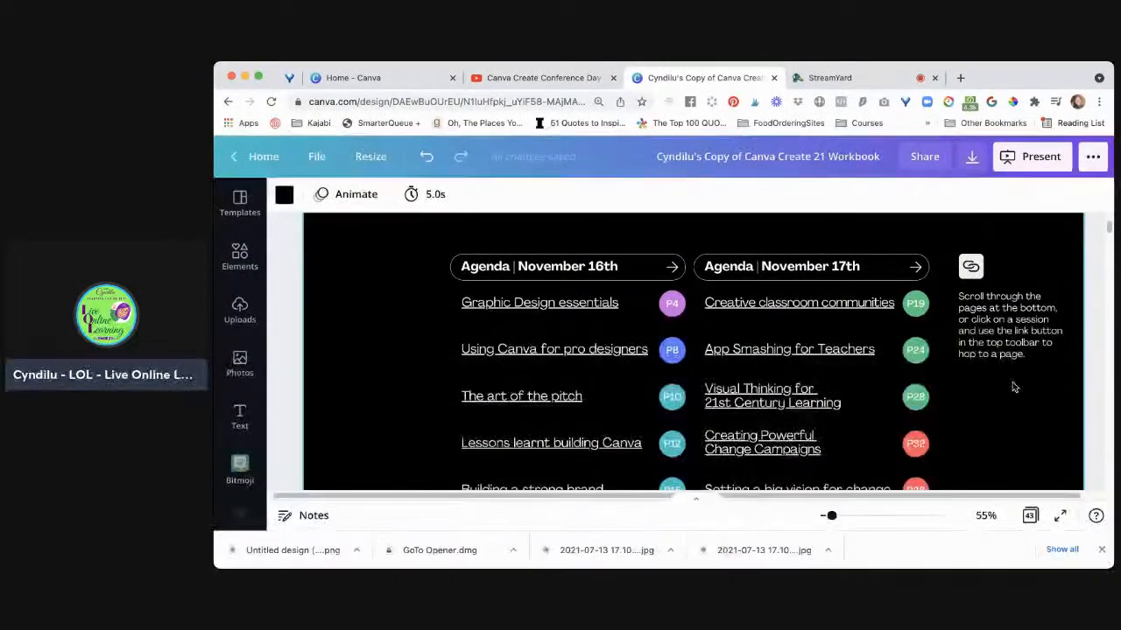
scroll(1014, 387, "down", 1)
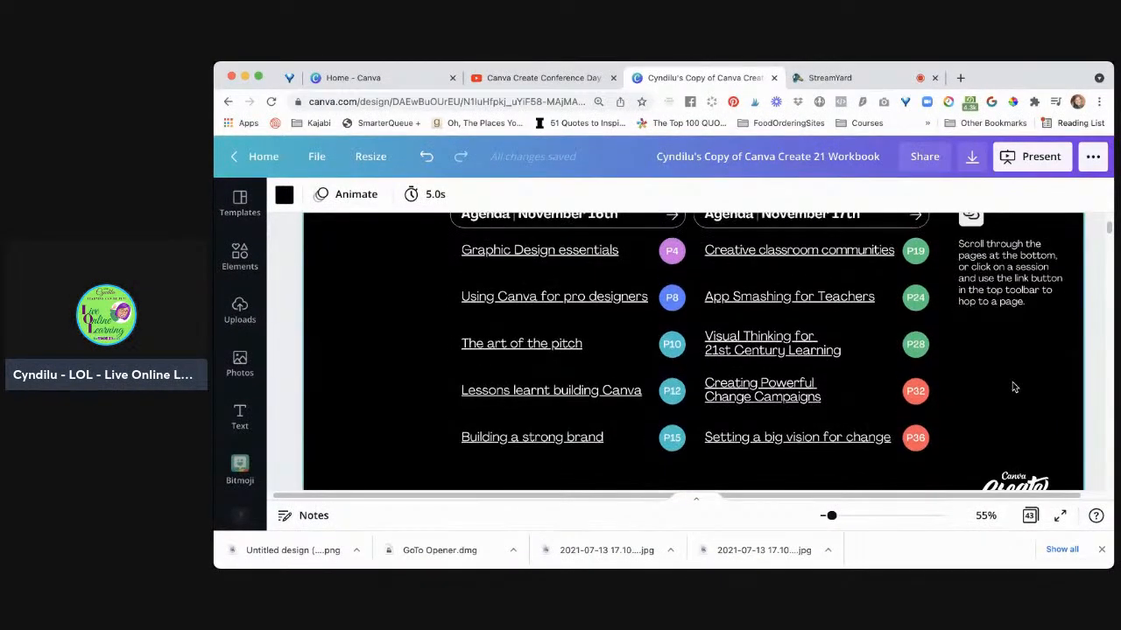
scroll(1014, 387, "up", 2)
scroll(1013, 387, "down", 1)
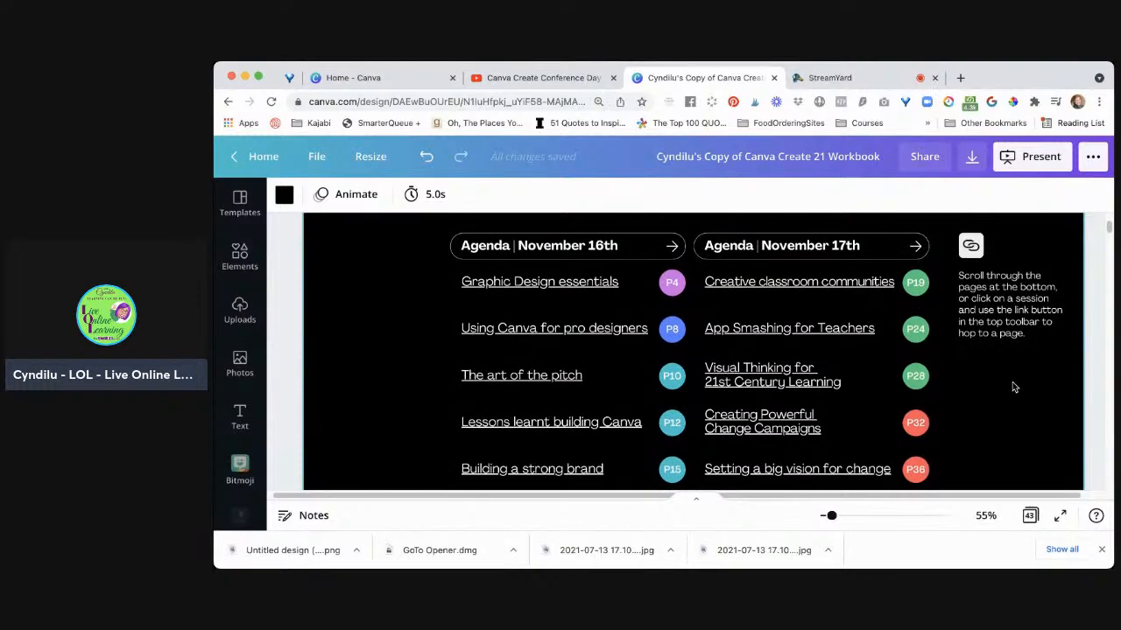
scroll(1014, 387, "down", 3)
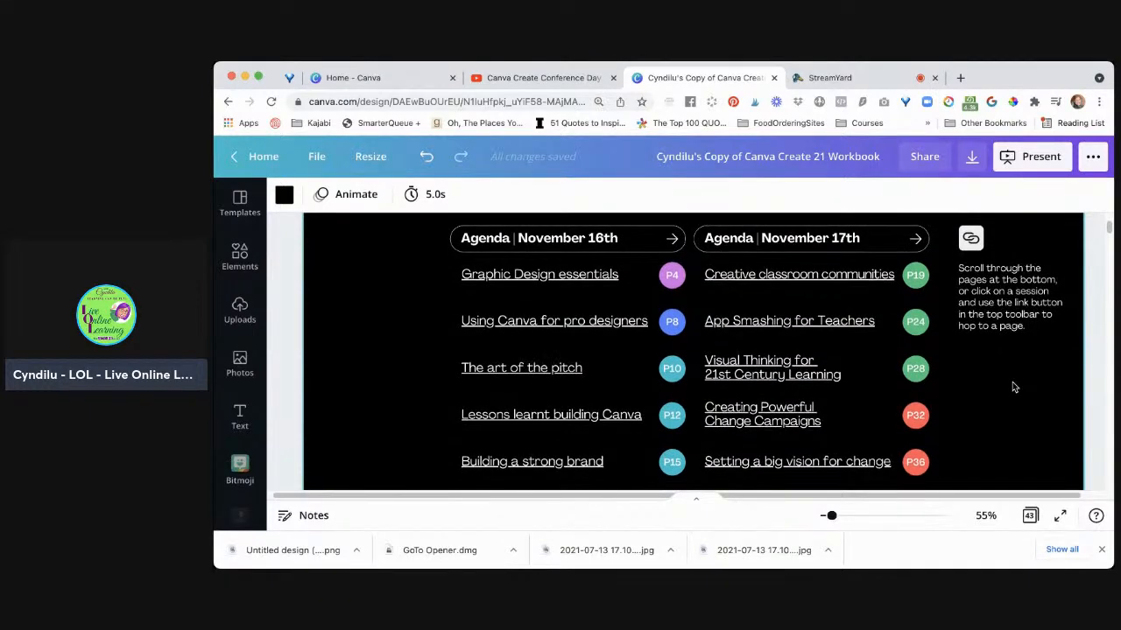
scroll(1012, 382, "up", 2)
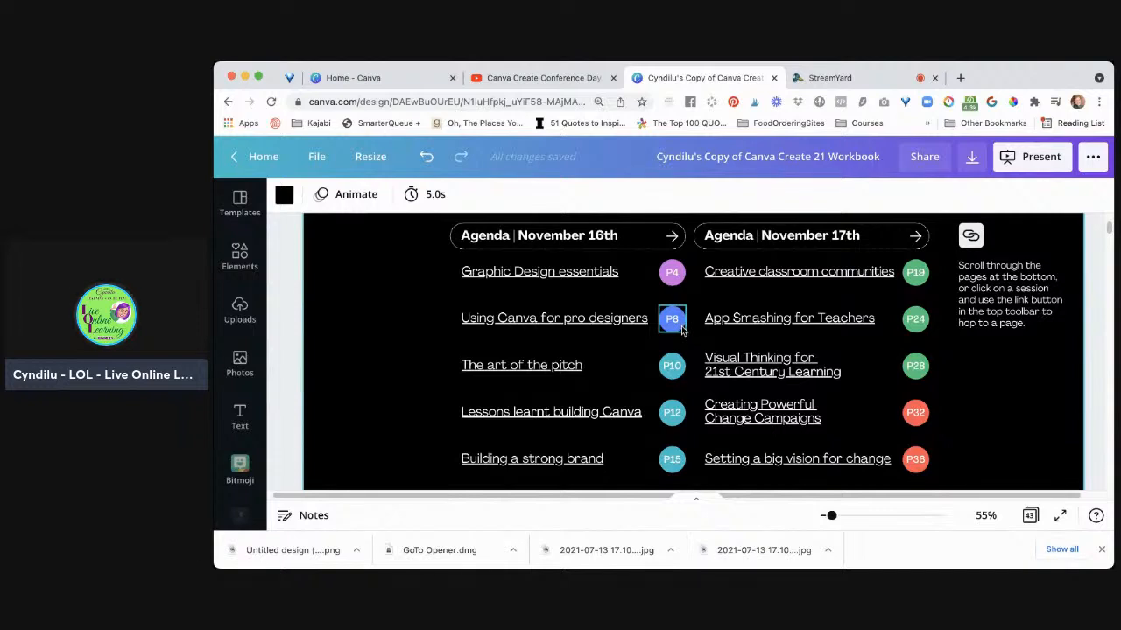
left_click(626, 322)
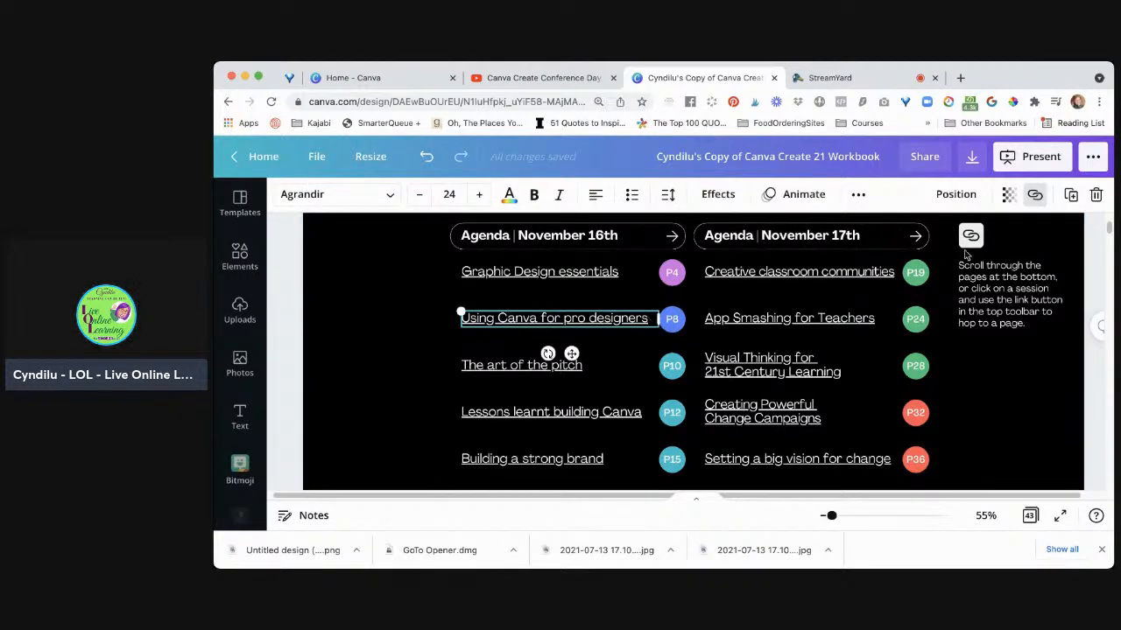
left_click(1034, 196)
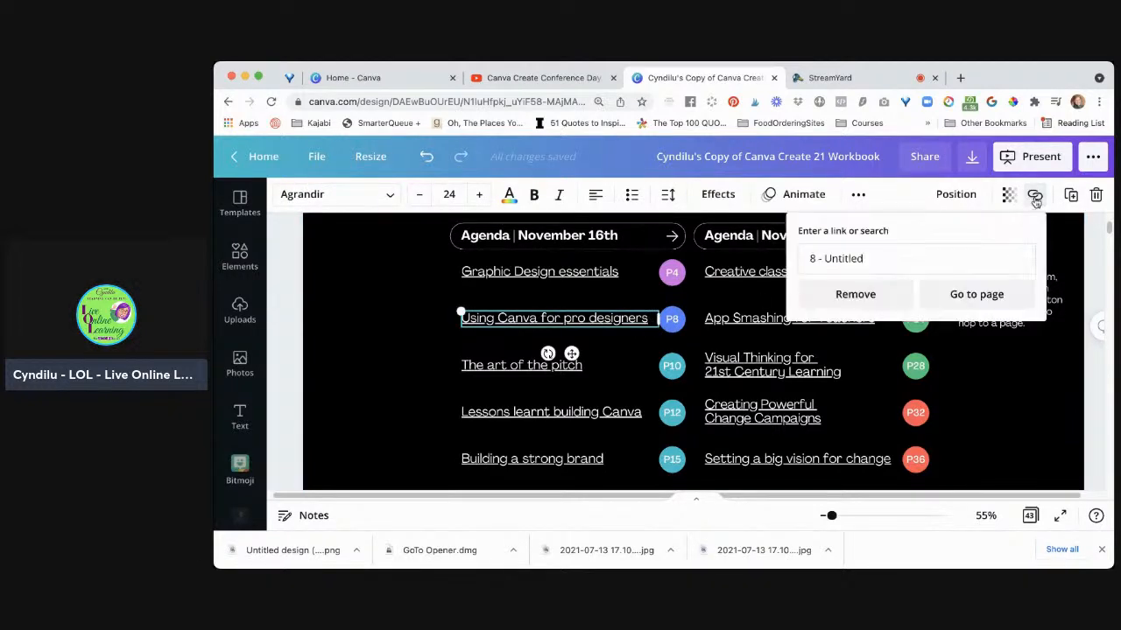
left_click(755, 239)
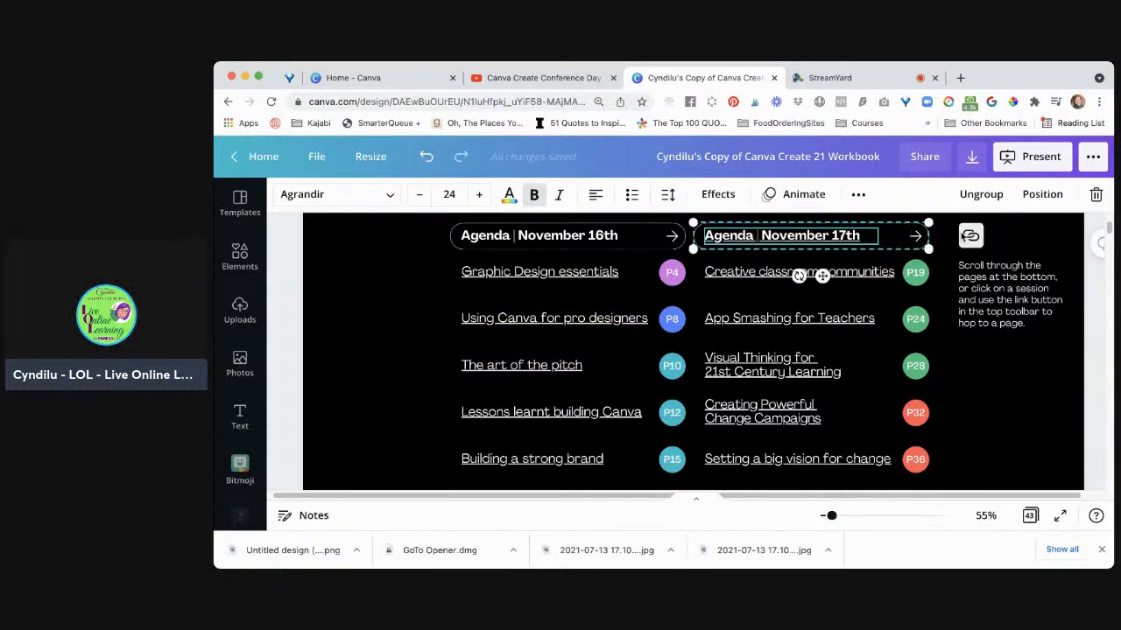
Step: Follow the page link of the Creative classroom communities entry and examine the Day Two agenda page before it
left_click(864, 274)
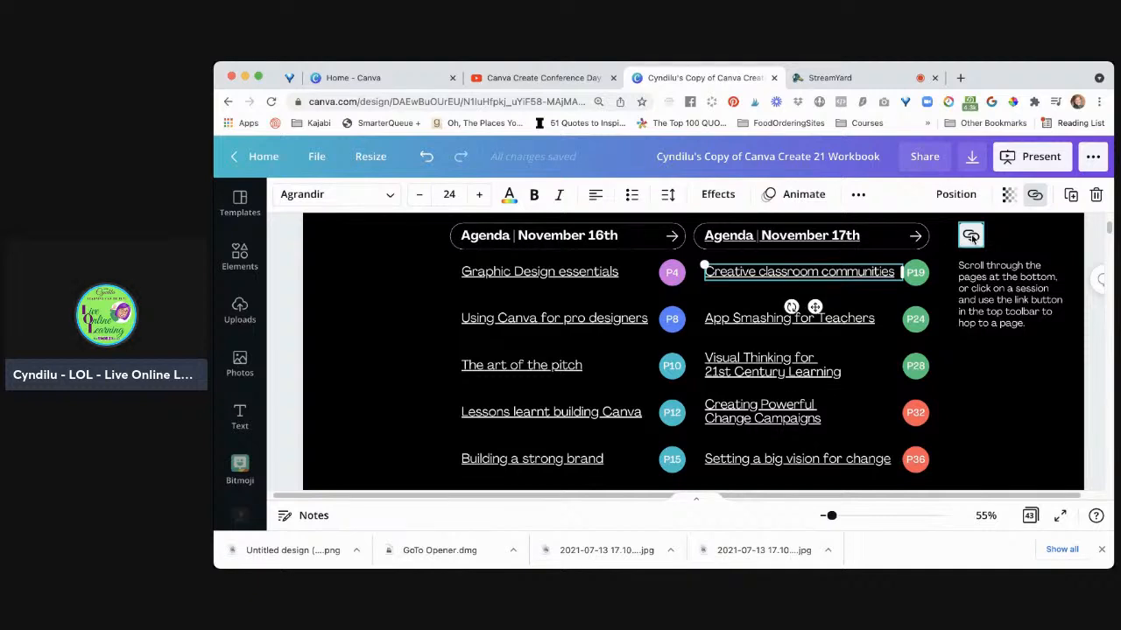
left_click(1034, 194)
left_click(982, 296)
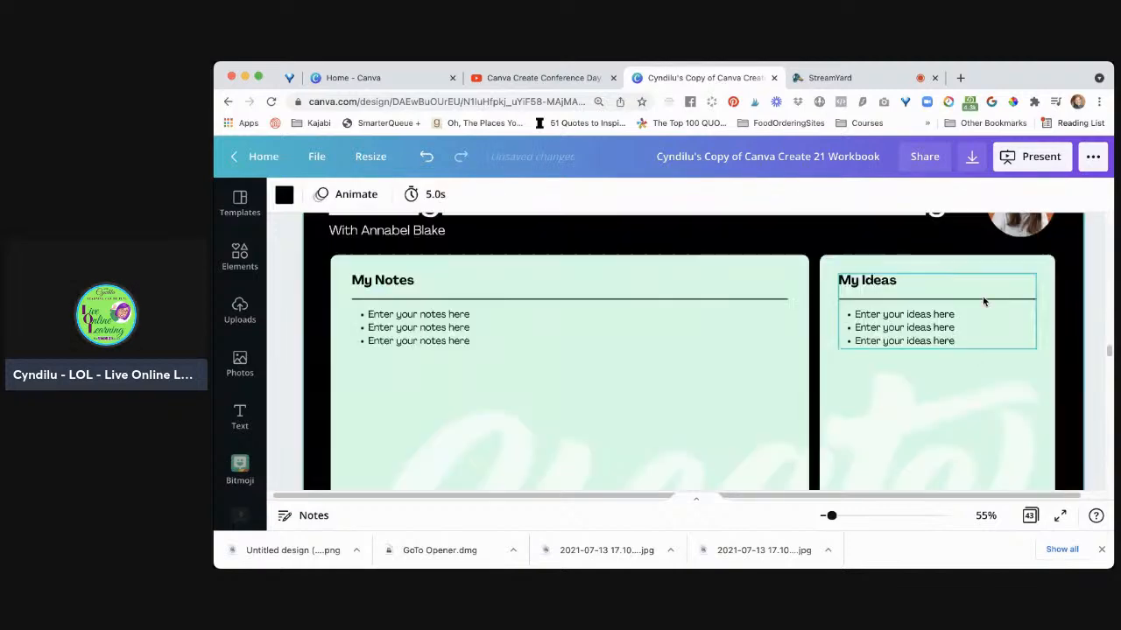
scroll(959, 395, "up", 10)
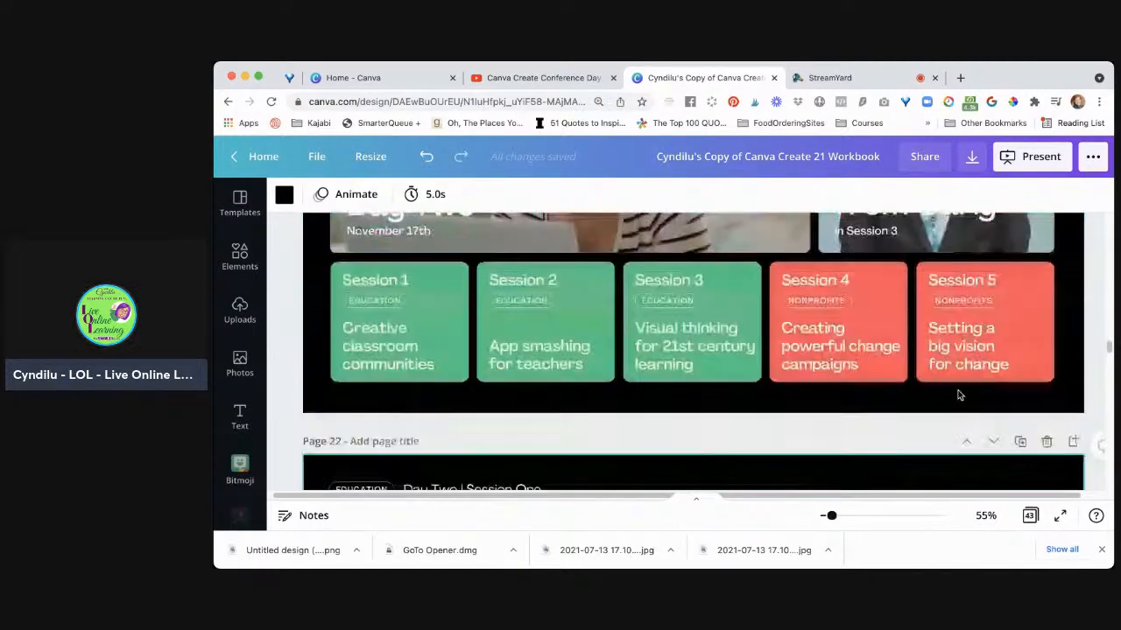
scroll(957, 395, "up", 2)
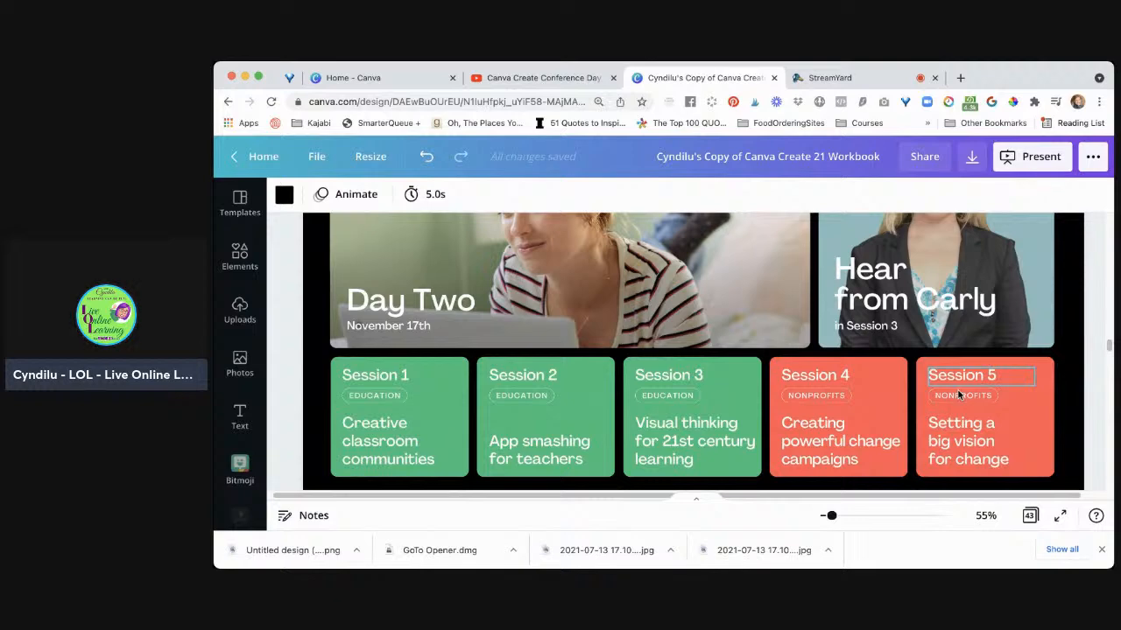
scroll(958, 395, "up", 2)
scroll(958, 396, "down", 4)
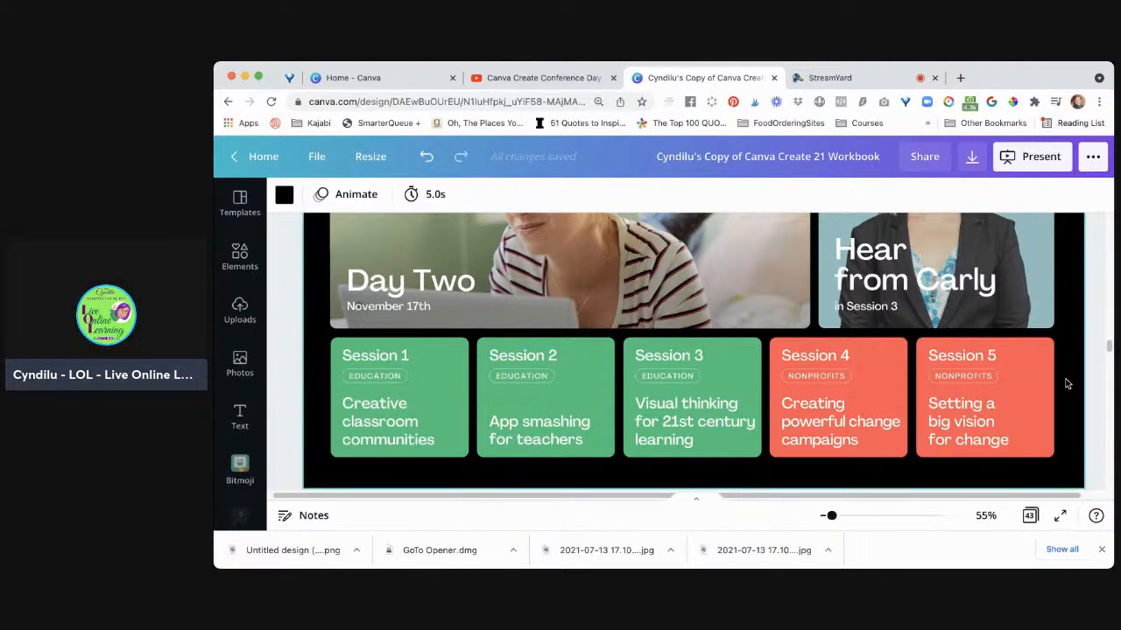
scroll(1066, 384, "down", 2)
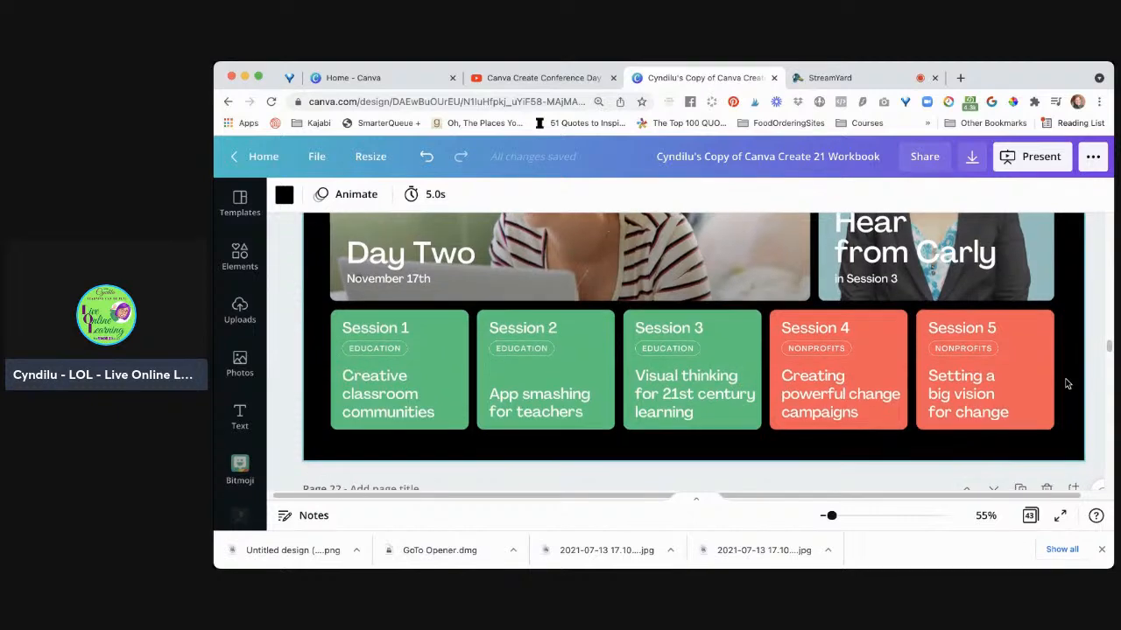
scroll(1066, 383, "down", 1)
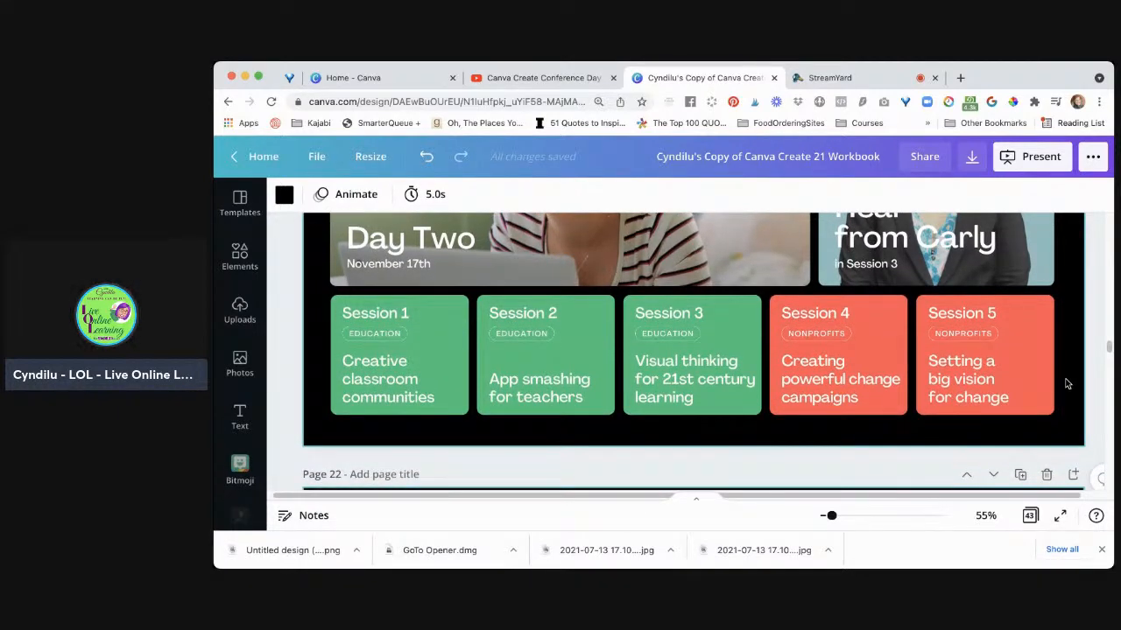
Step: Examine the Day Two education session pages, from Building a Creative Classroom Community through Visual Thinking for 21st Century Learning
scroll(1067, 383, "down", 10)
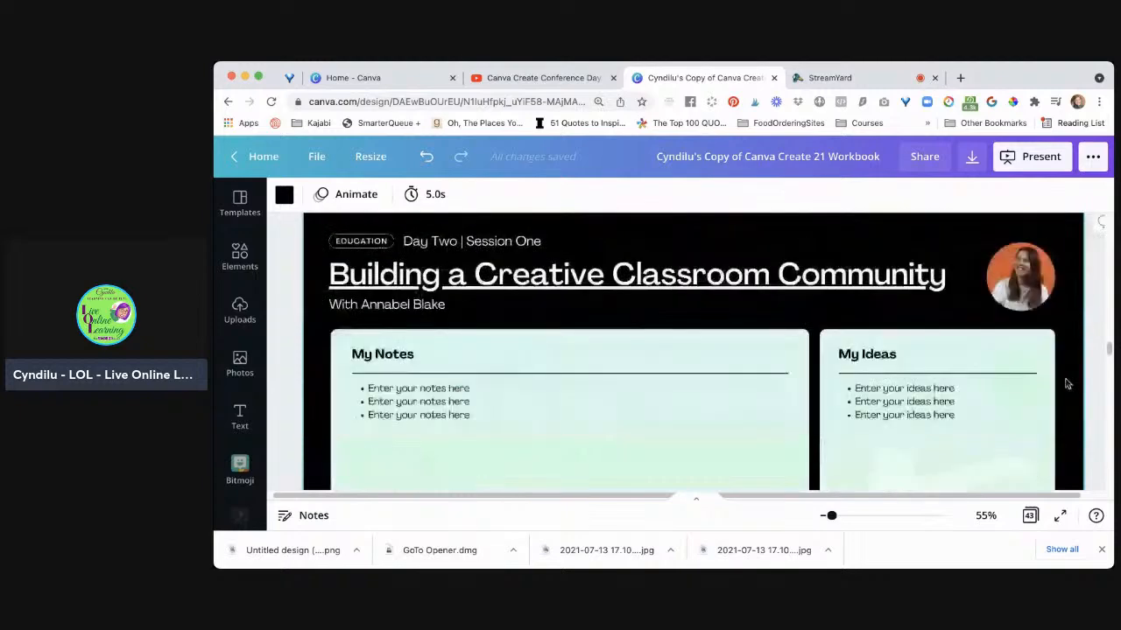
scroll(1066, 384, "down", 12)
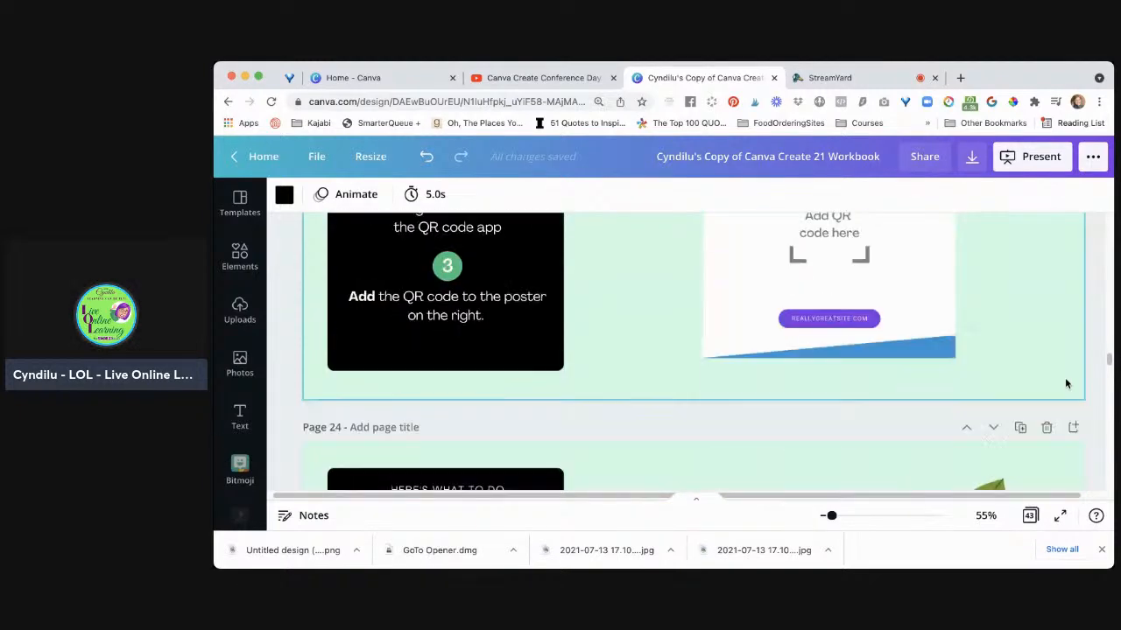
scroll(1066, 384, "down", 12)
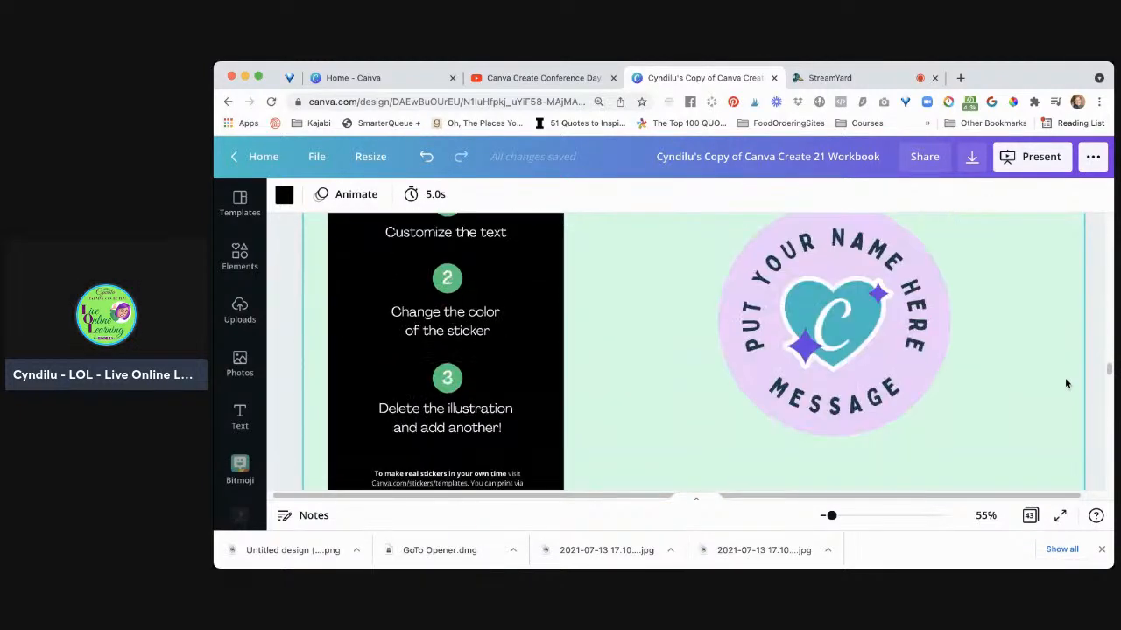
scroll(1066, 383, "down", 12)
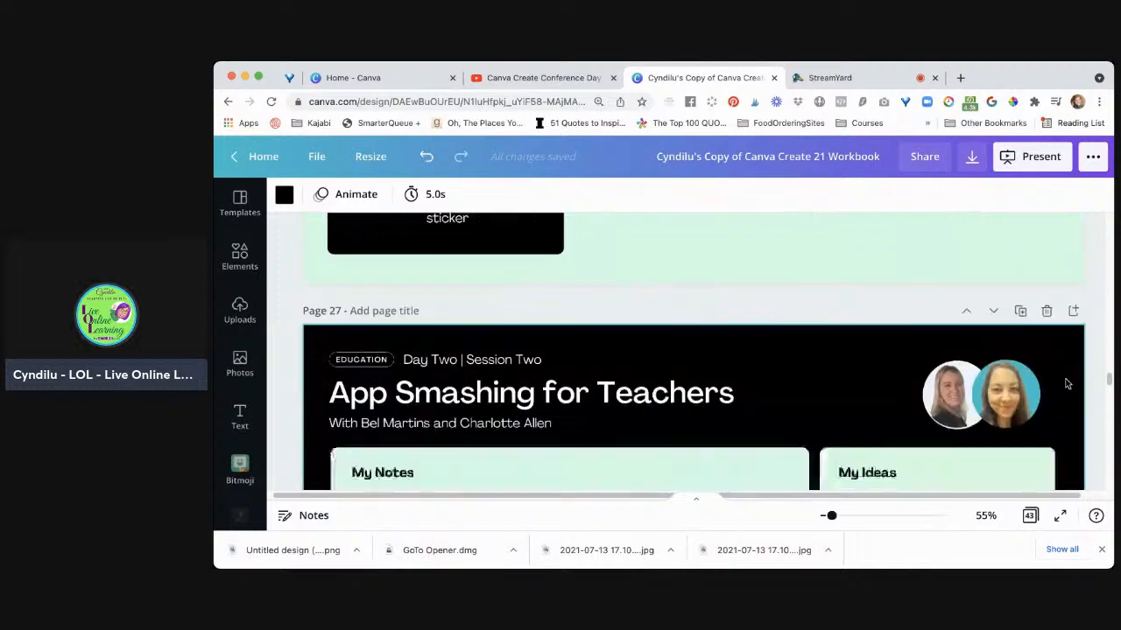
scroll(1066, 383, "down", 12)
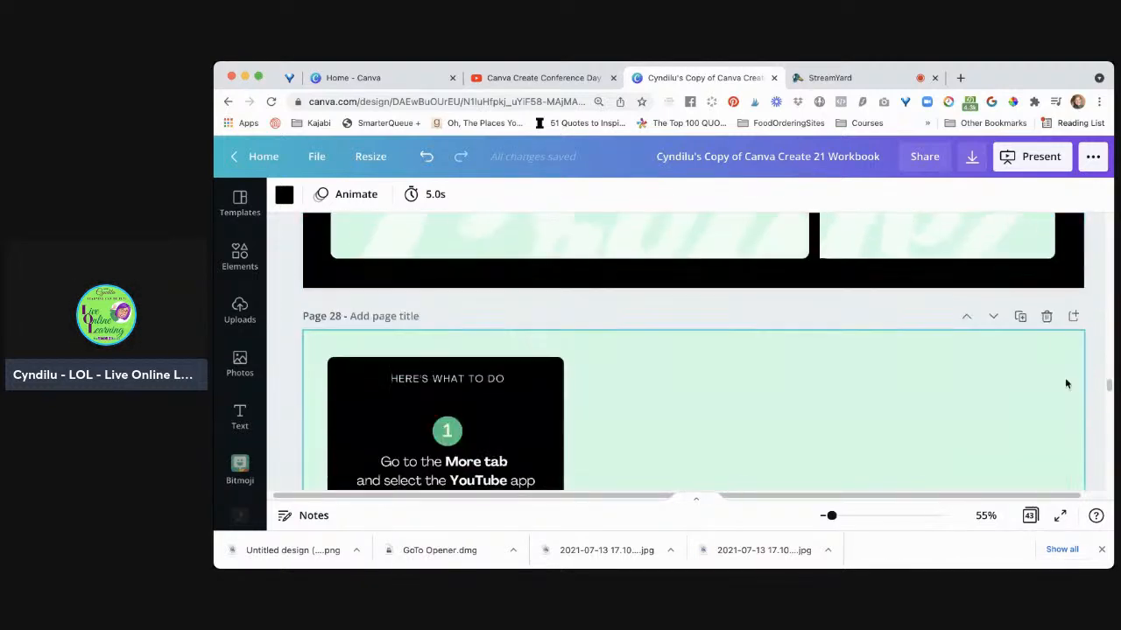
scroll(1066, 384, "down", 12)
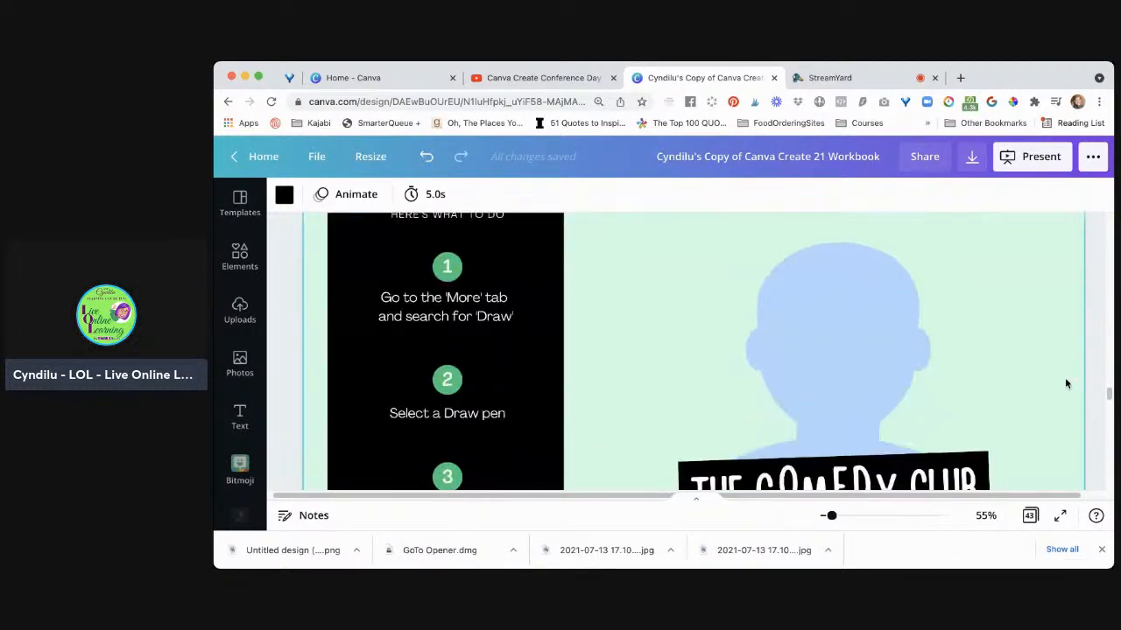
scroll(1066, 383, "down", 12)
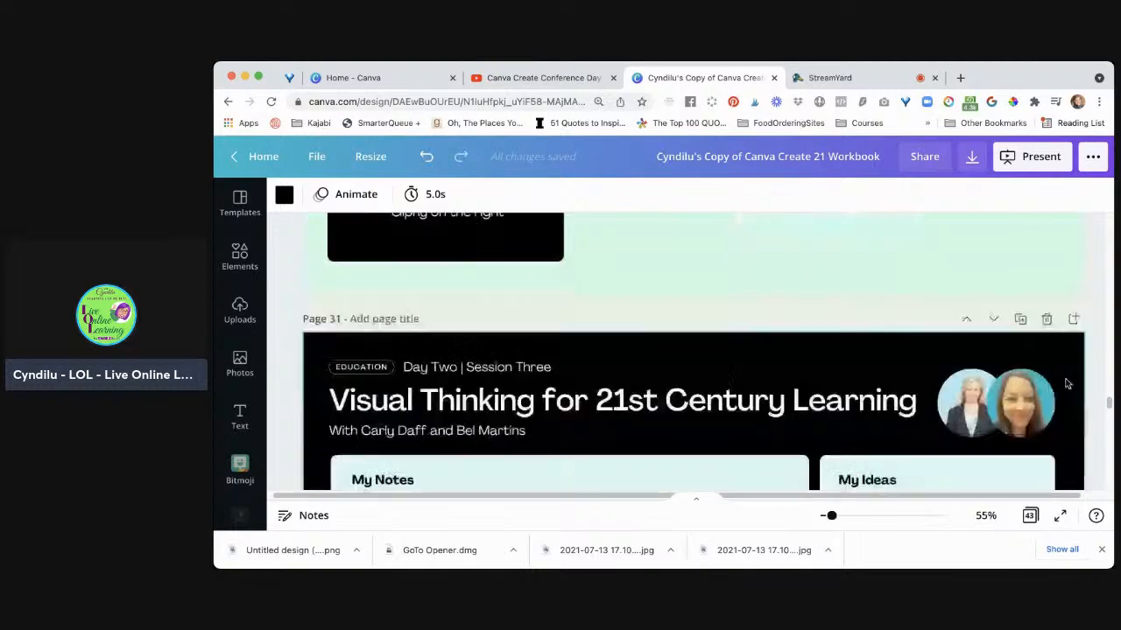
scroll(1067, 384, "down", 12)
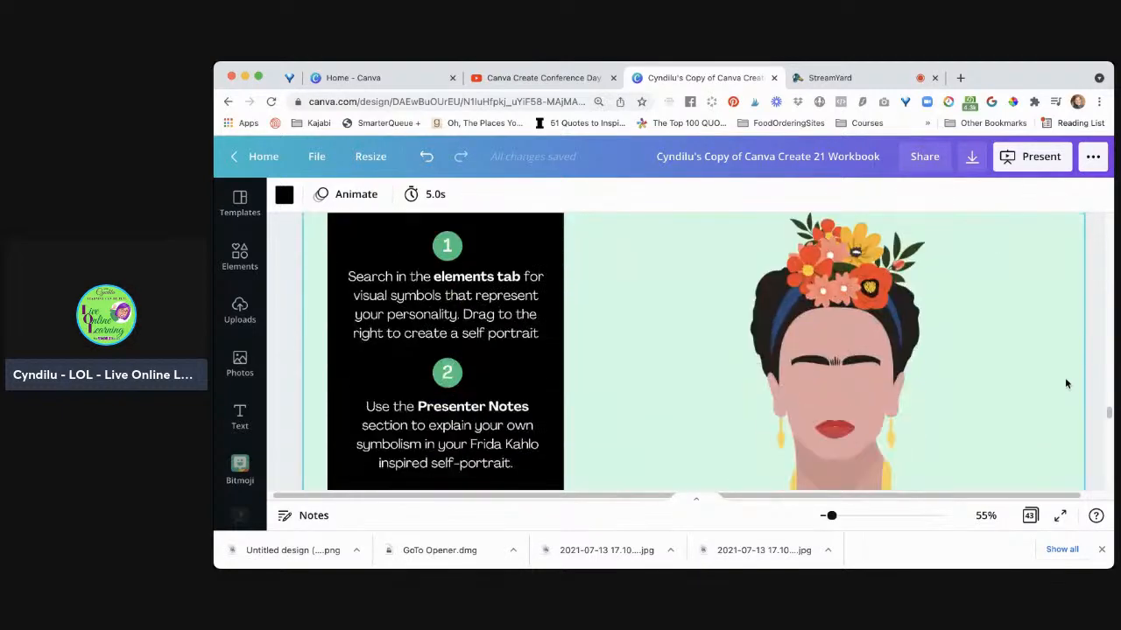
scroll(1067, 383, "down", 12)
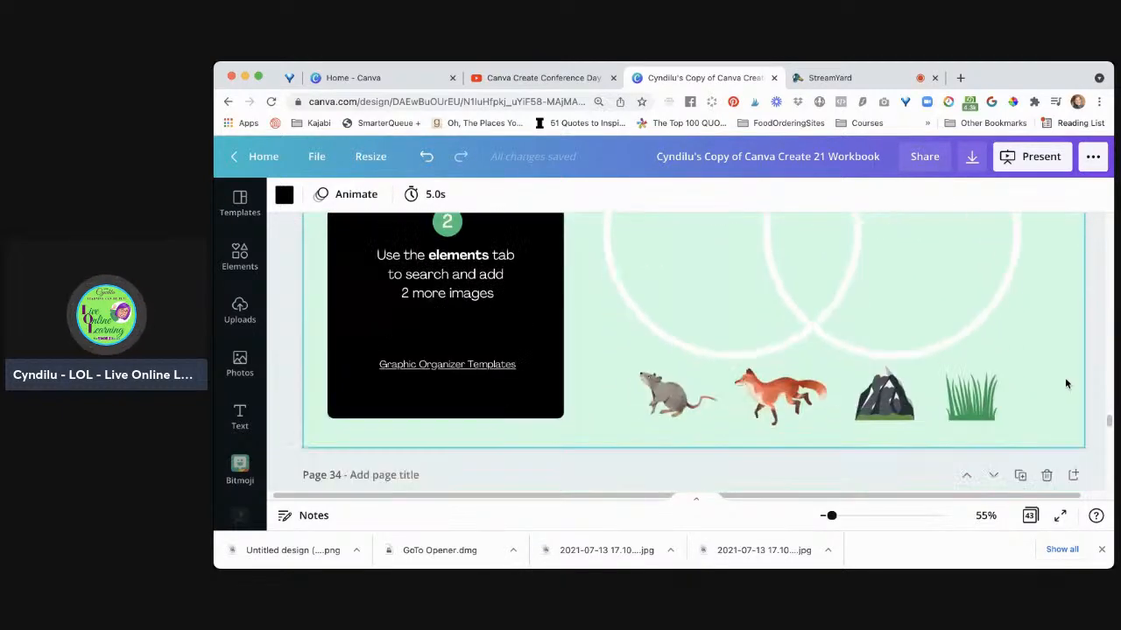
scroll(1066, 384, "down", 10)
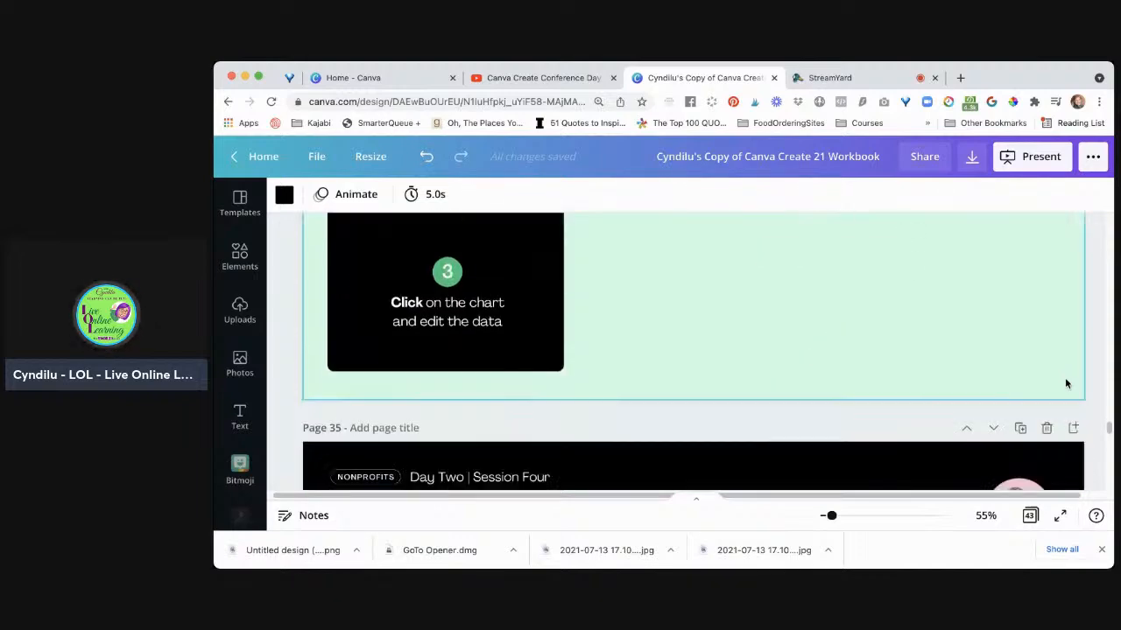
Step: Examine the Day Two nonprofit pages, from Creating Powerful Change Campaigns through the Session Five goal-setting worksheets
scroll(1067, 383, "down", 3)
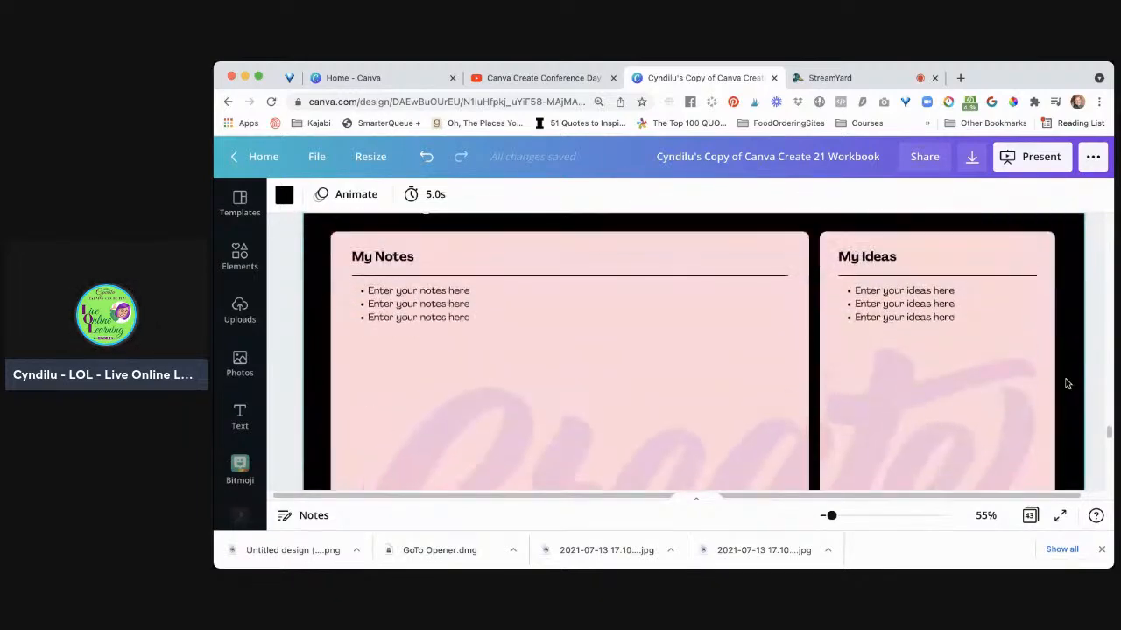
scroll(1066, 383, "up", 4)
scroll(1067, 384, "down", 7)
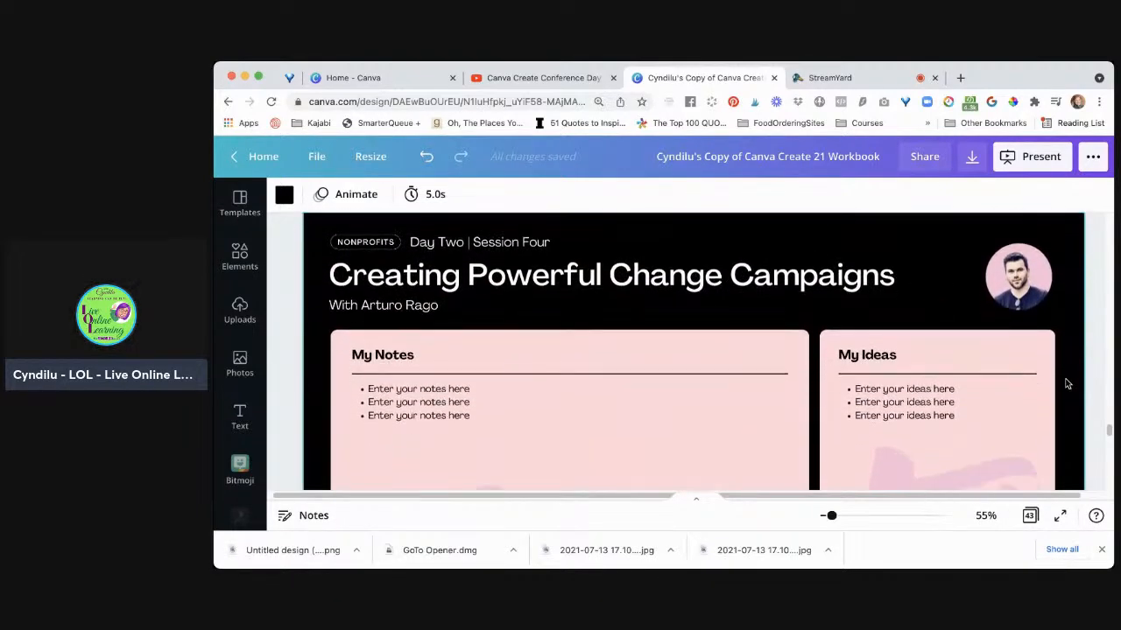
scroll(1067, 383, "down", 8)
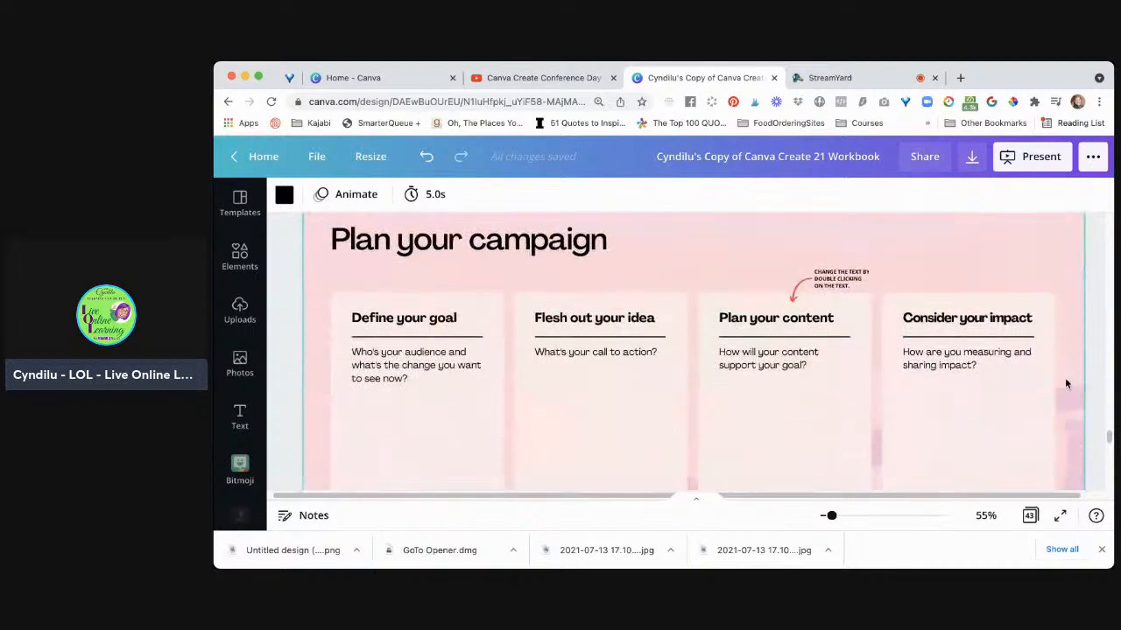
scroll(1065, 384, "down", 8)
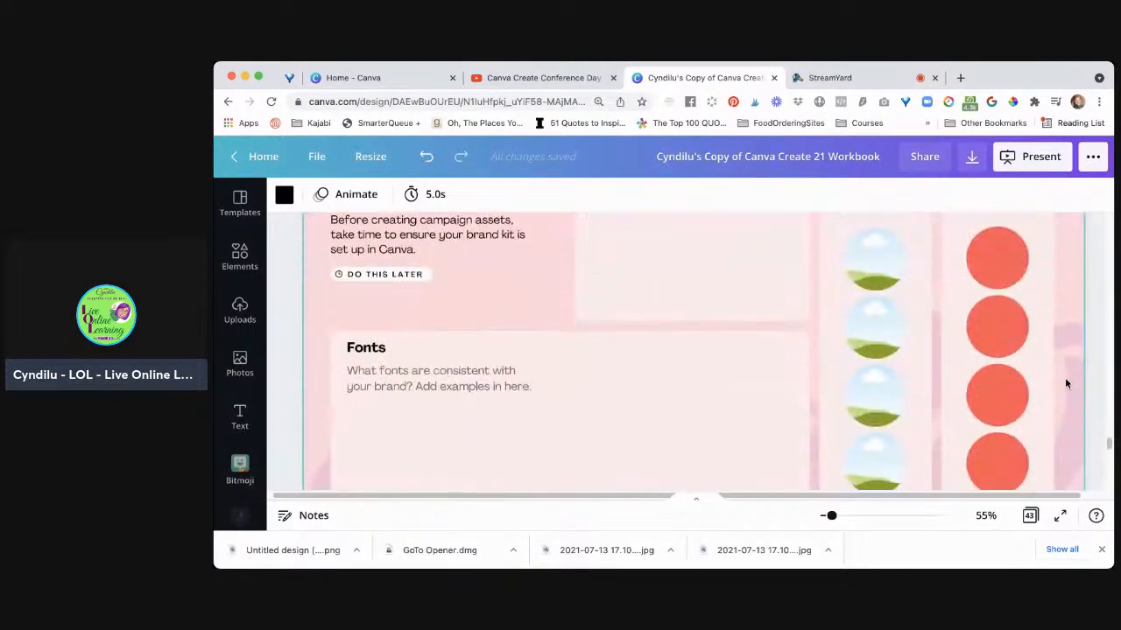
scroll(1065, 384, "down", 8)
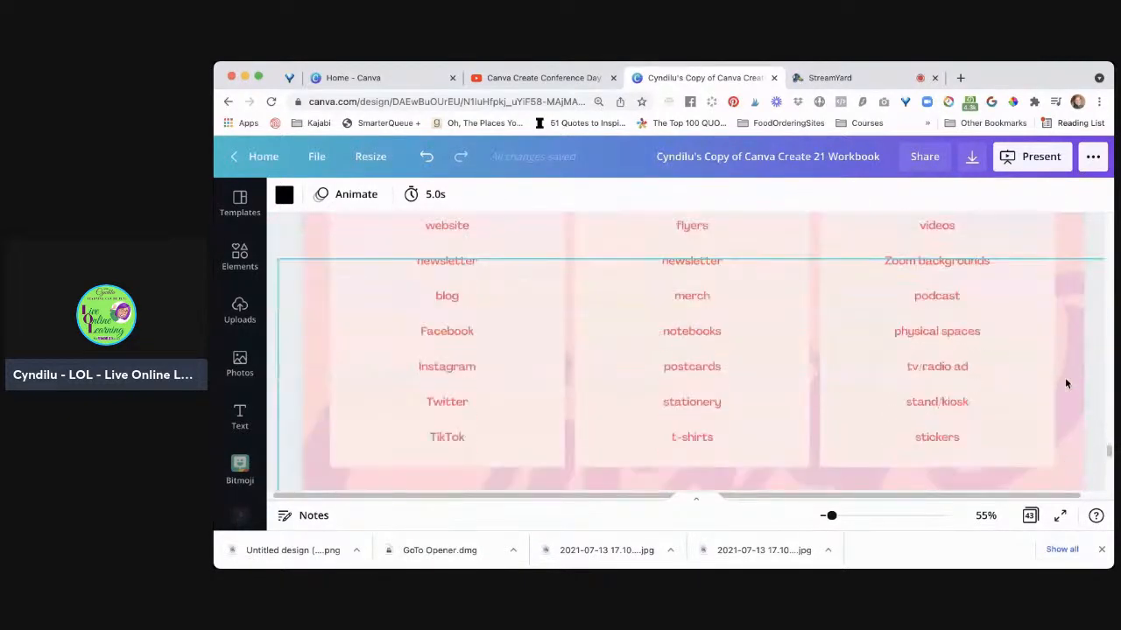
scroll(1066, 383, "down", 8)
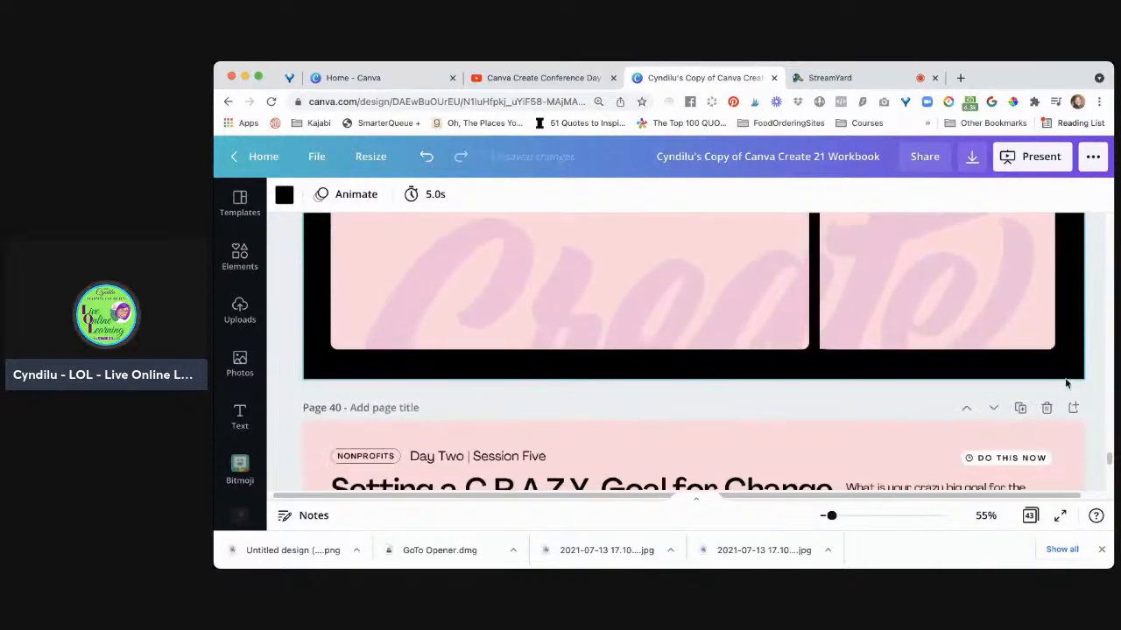
scroll(1066, 384, "down", 8)
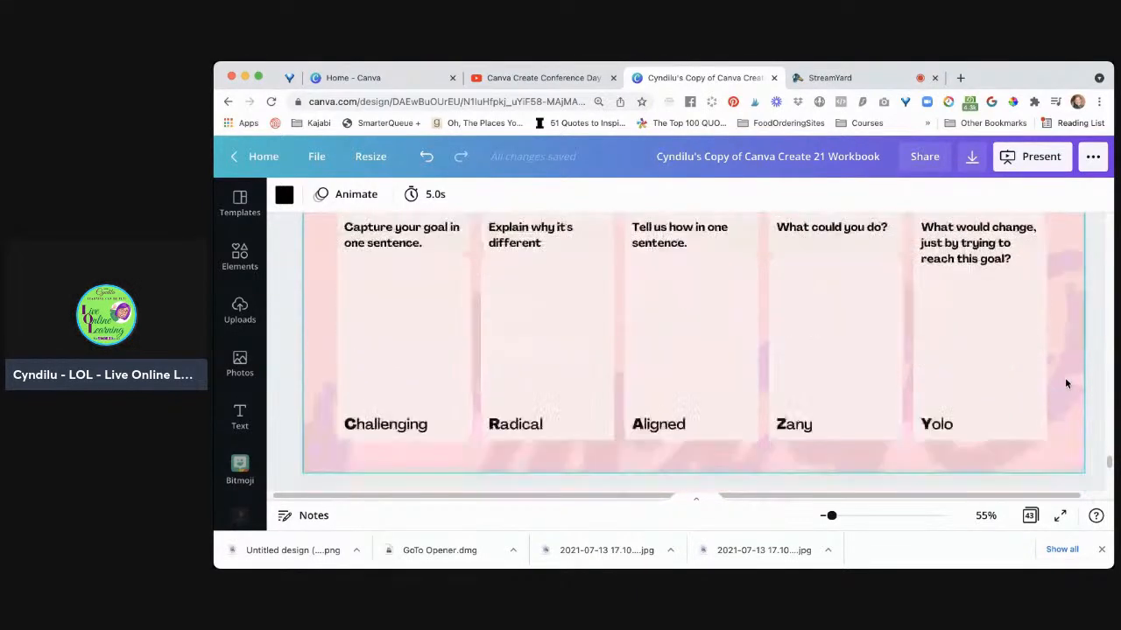
scroll(1065, 383, "down", 8)
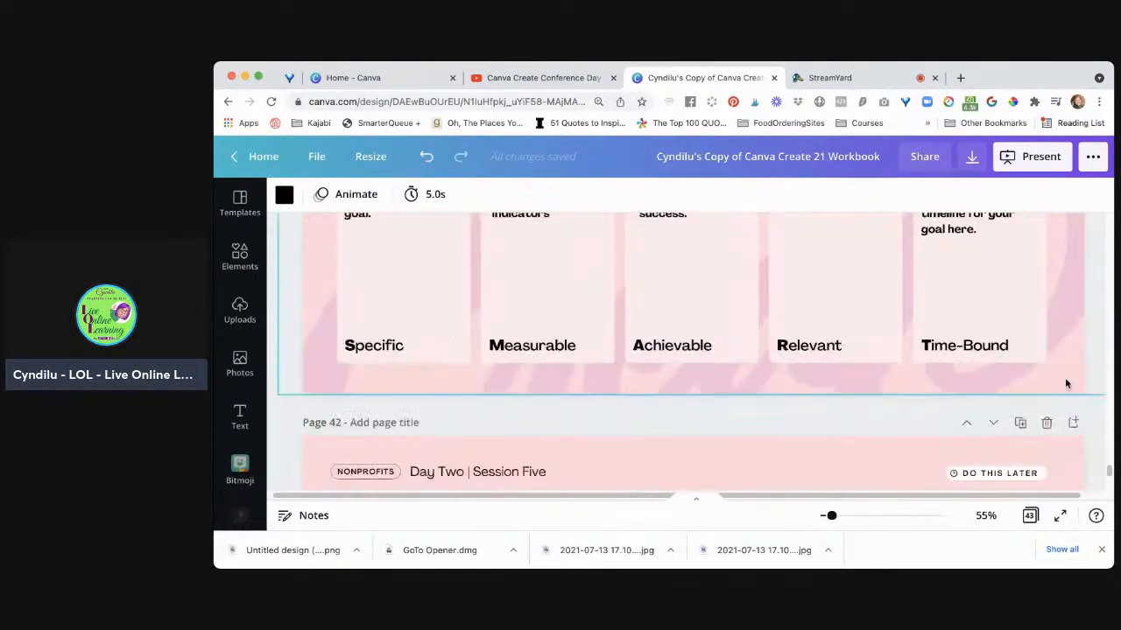
scroll(1065, 383, "down", 8)
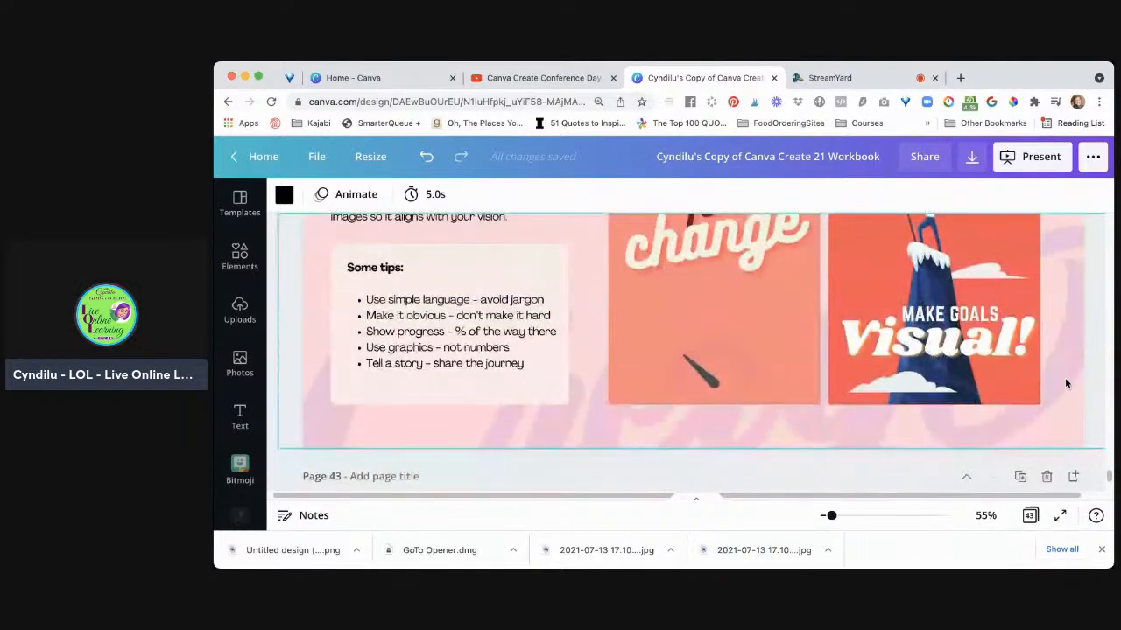
Step: Read the design challenge on the workbook's closing page 43
scroll(1066, 383, "down", 6)
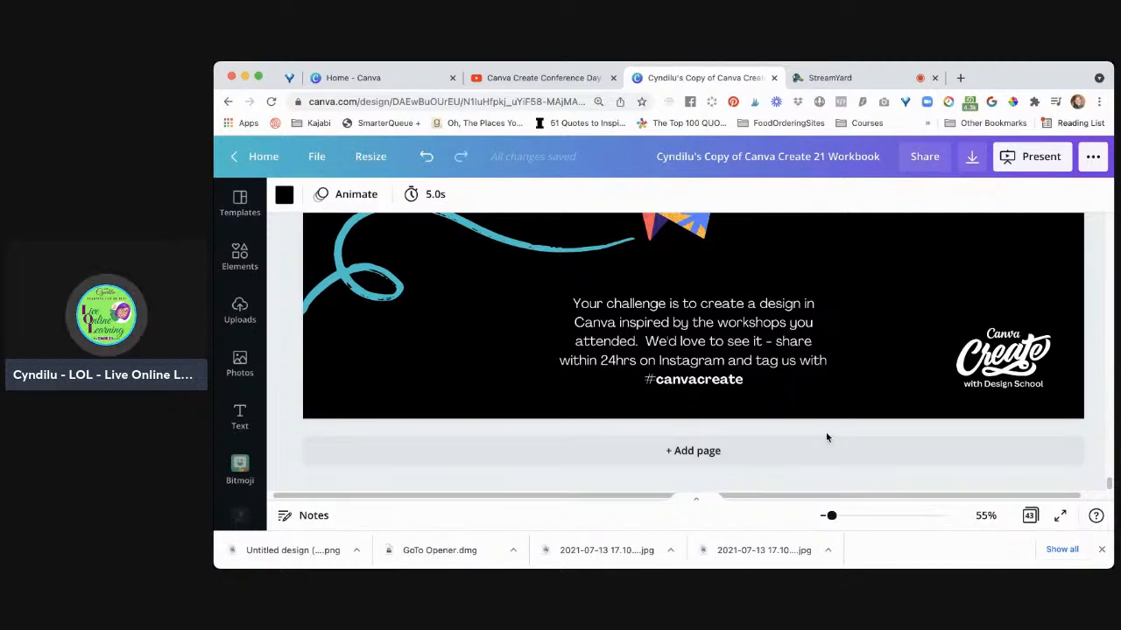
scroll(681, 400, "up", 2)
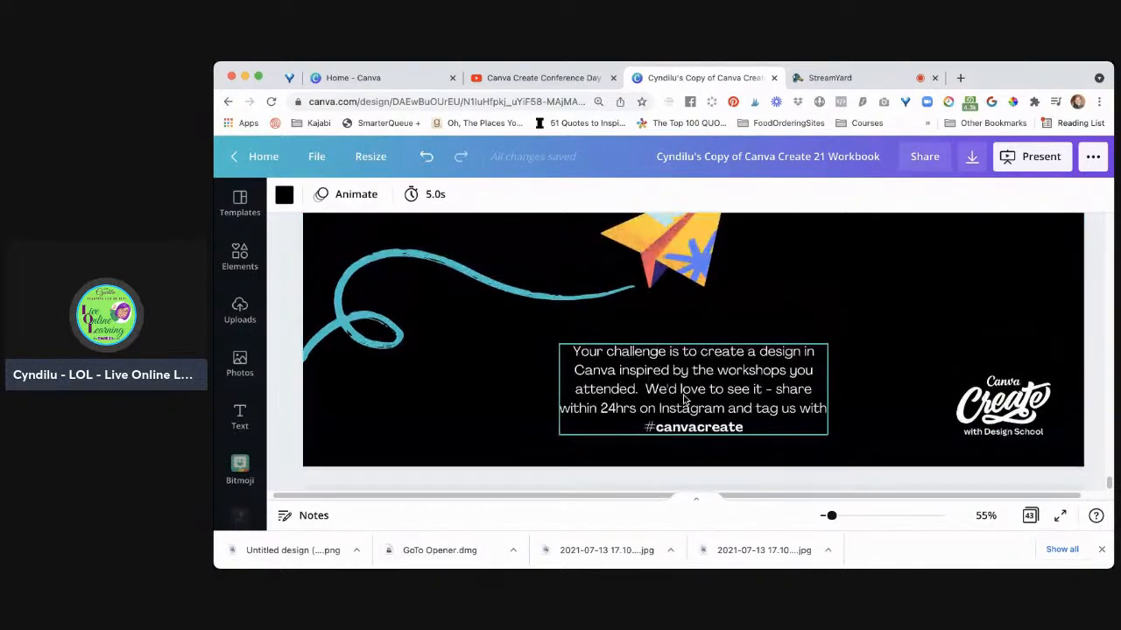
scroll(685, 399, "up", 2)
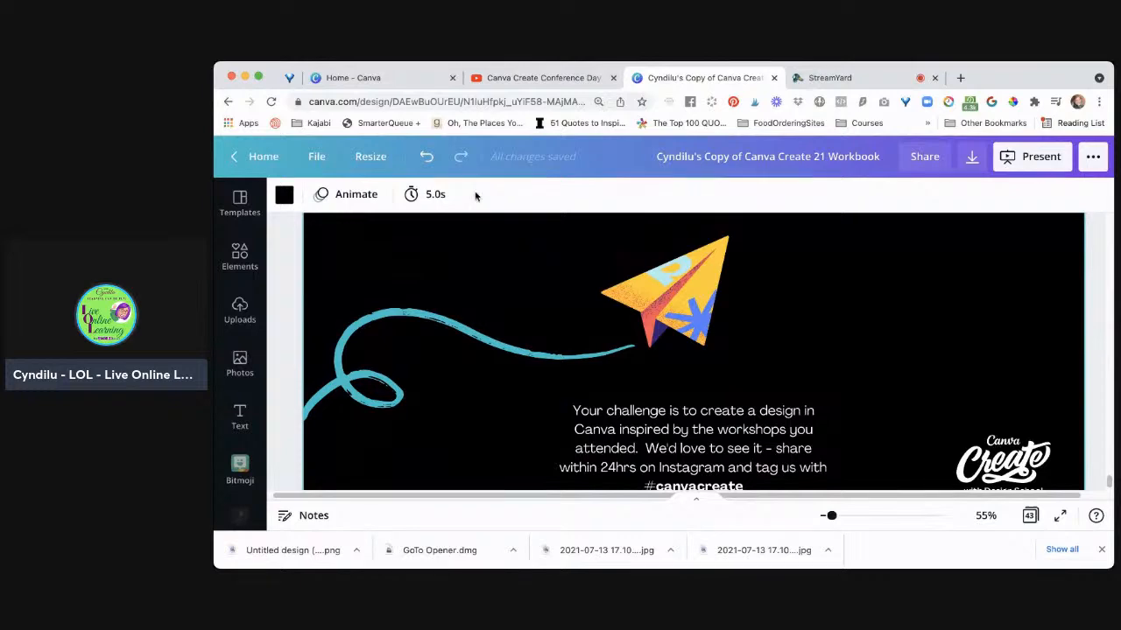
Step: Return to the Canva home page and open the Getting started with Canva tutorials from its learning resources
left_click(380, 78)
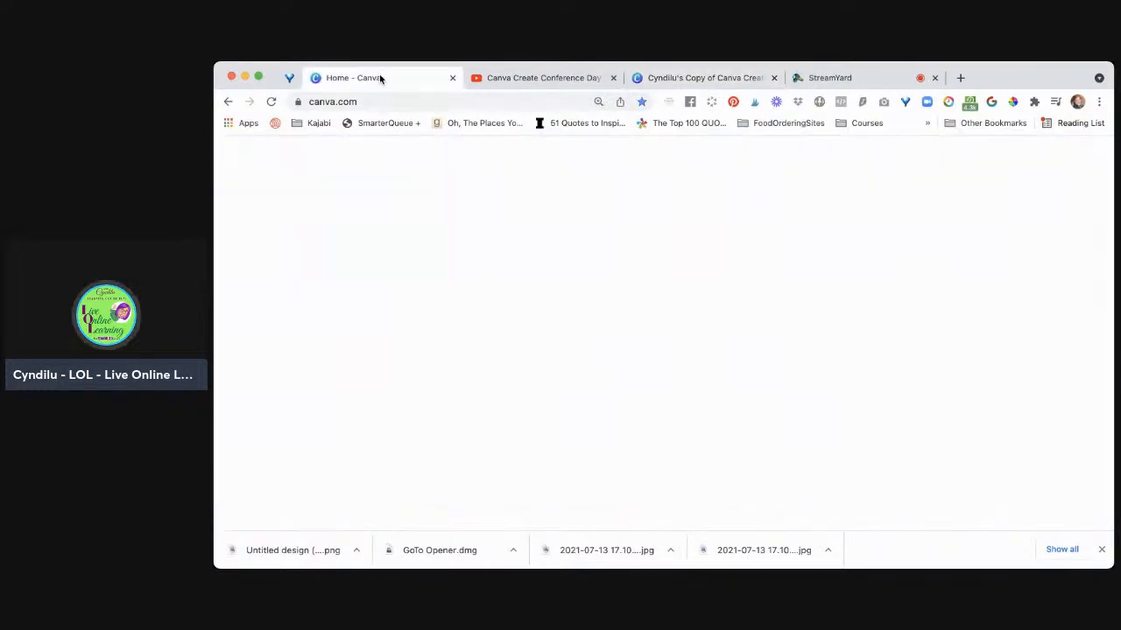
mouse_move(400, 163)
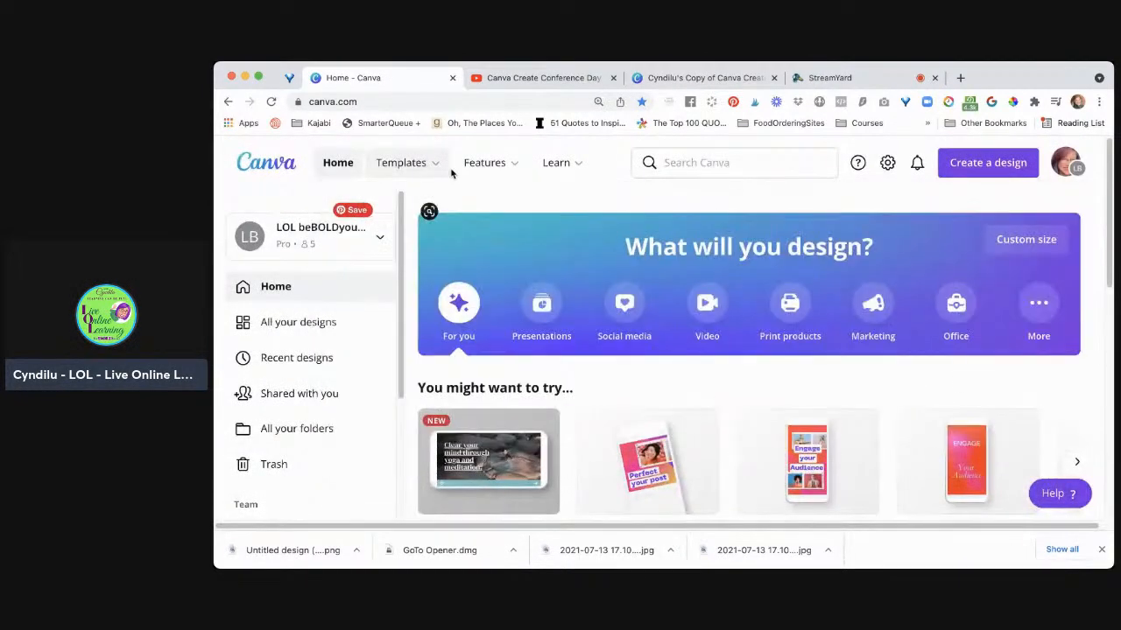
mouse_move(553, 166)
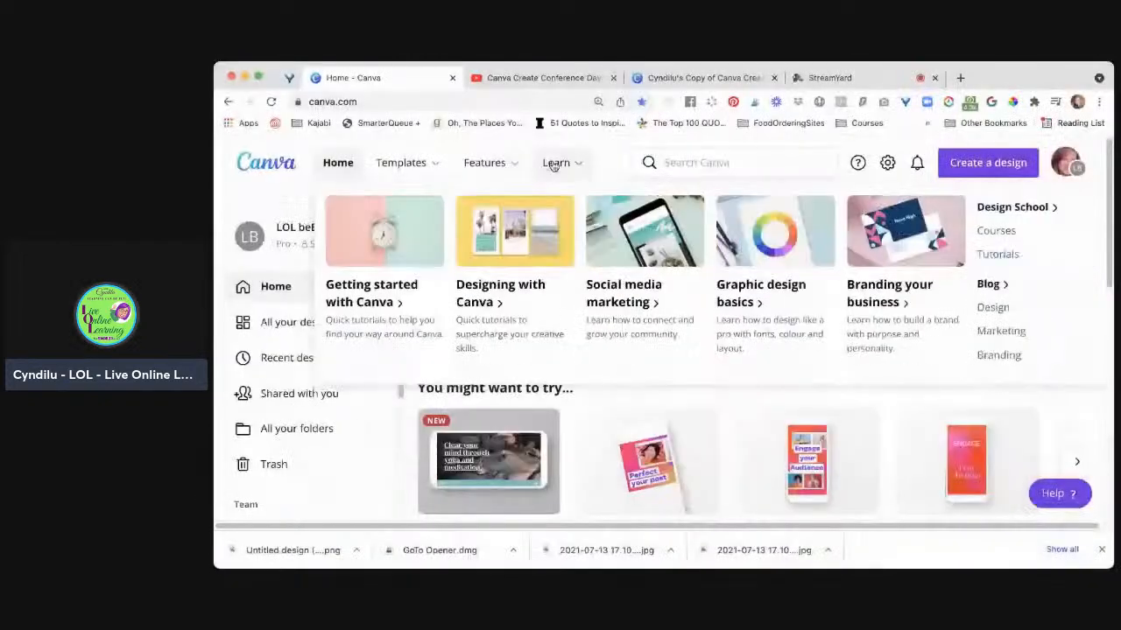
left_click(389, 293)
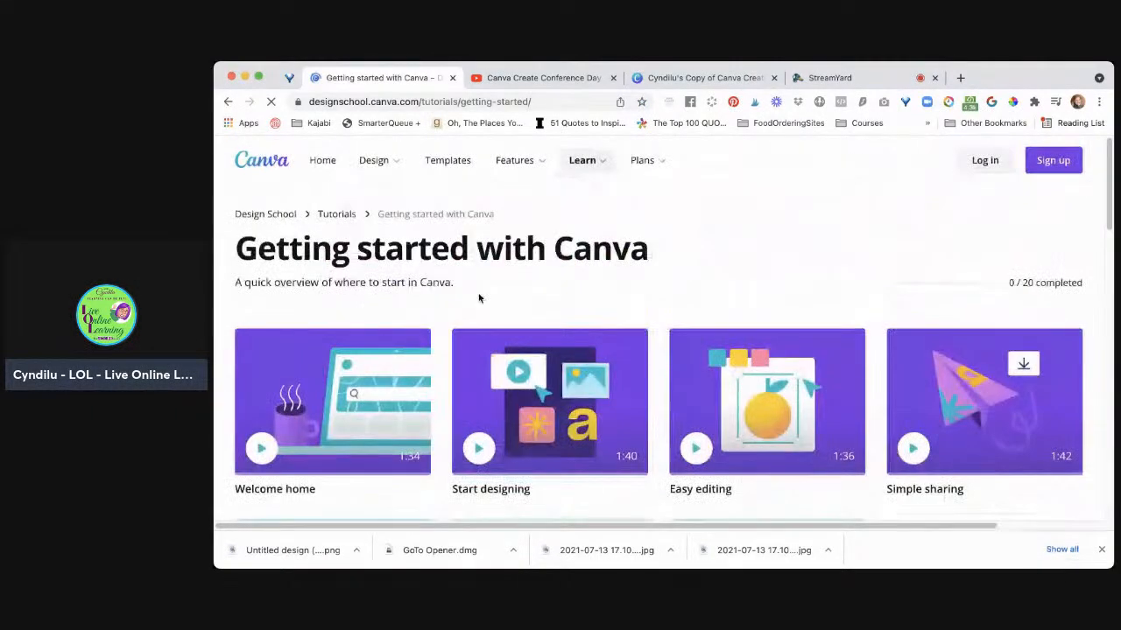
Step: Examine the range of video tutorials offered on the Getting started with Canva page
scroll(607, 323, "down", 4)
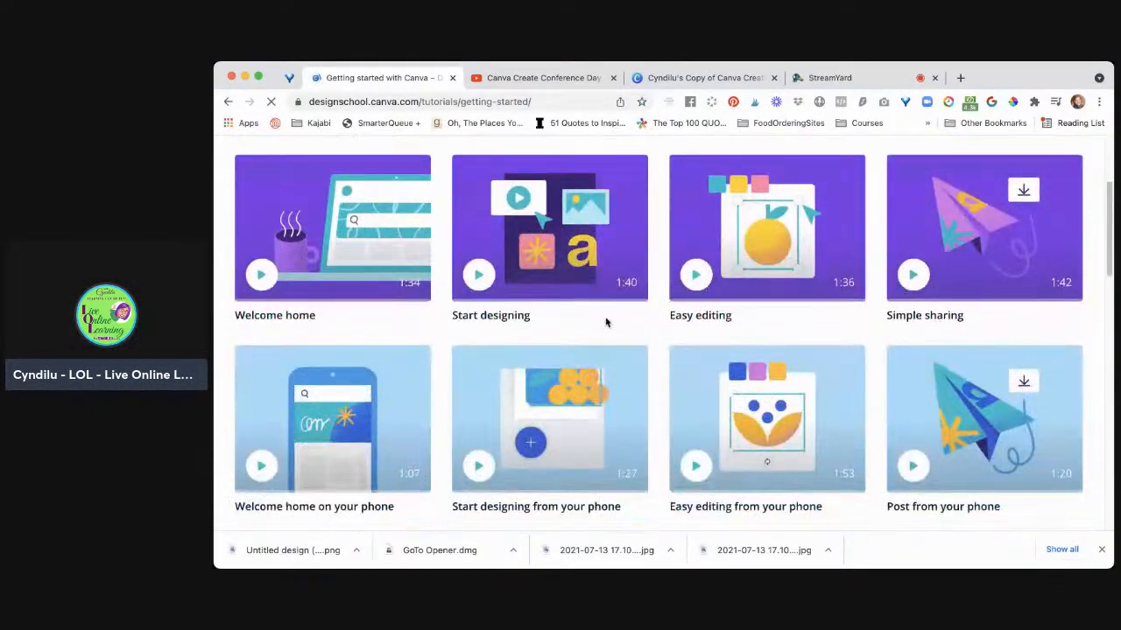
scroll(607, 323, "down", 3)
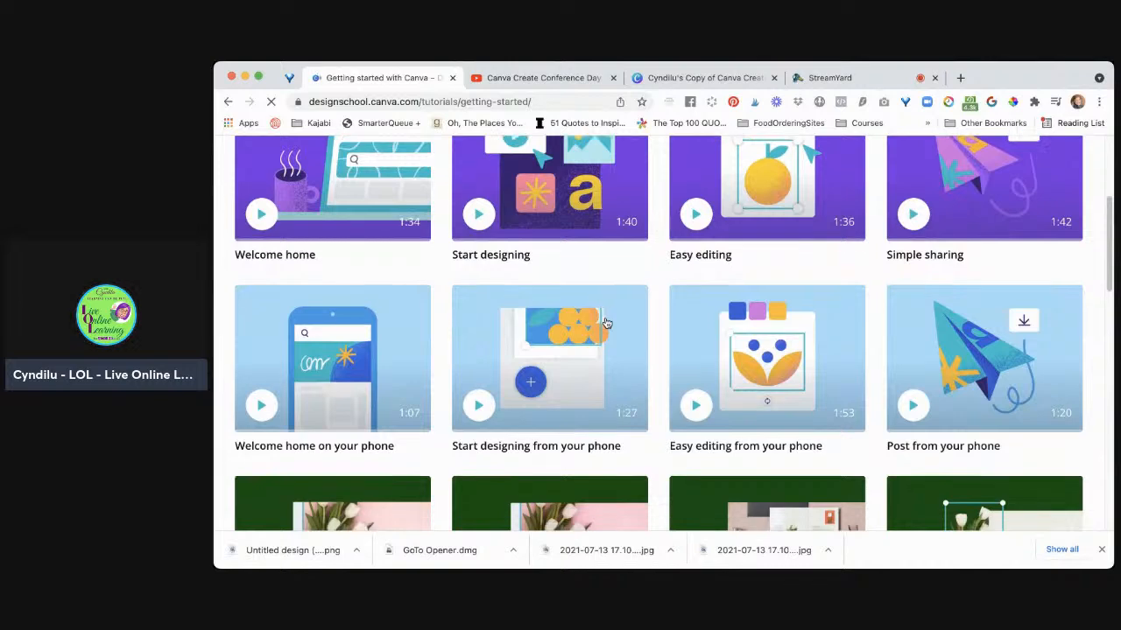
scroll(606, 323, "down", 4)
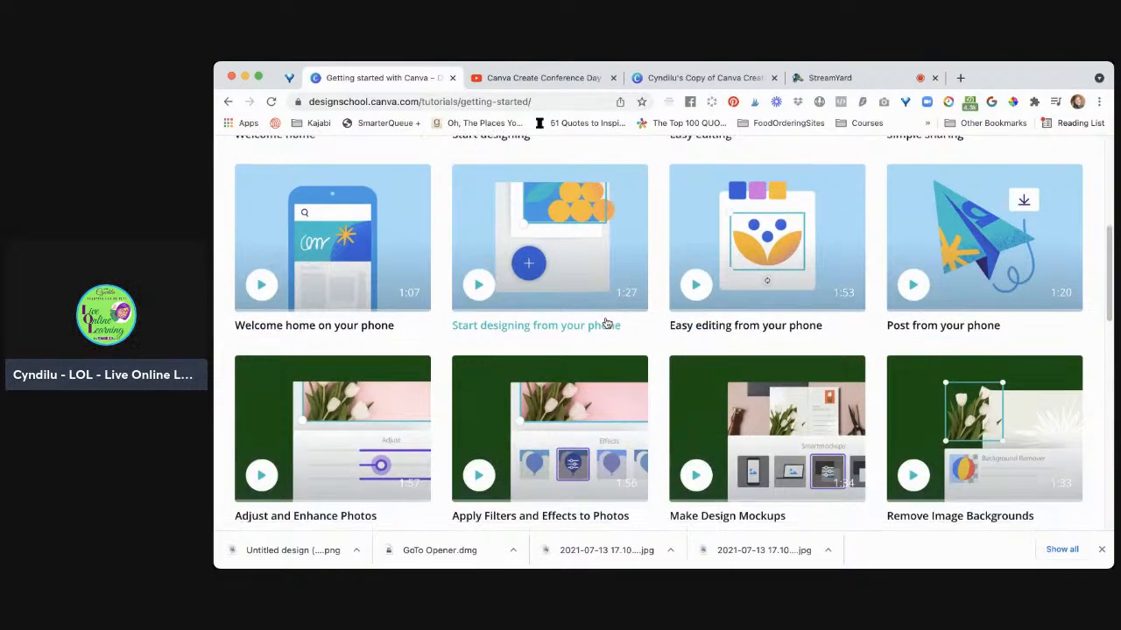
scroll(607, 323, "down", 3)
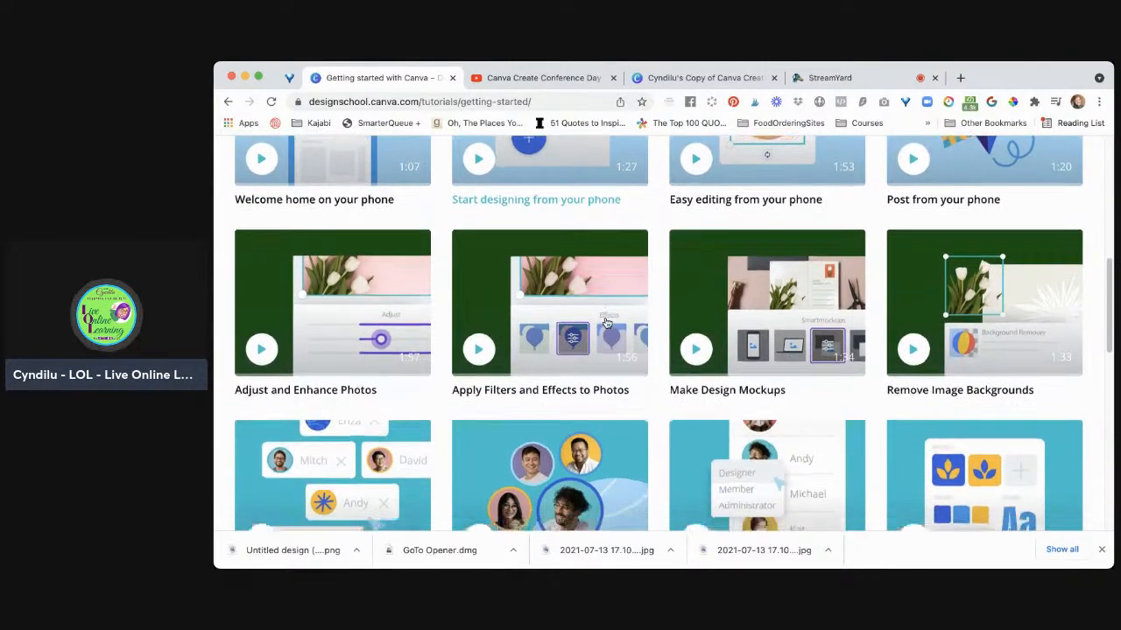
scroll(607, 323, "up", 5)
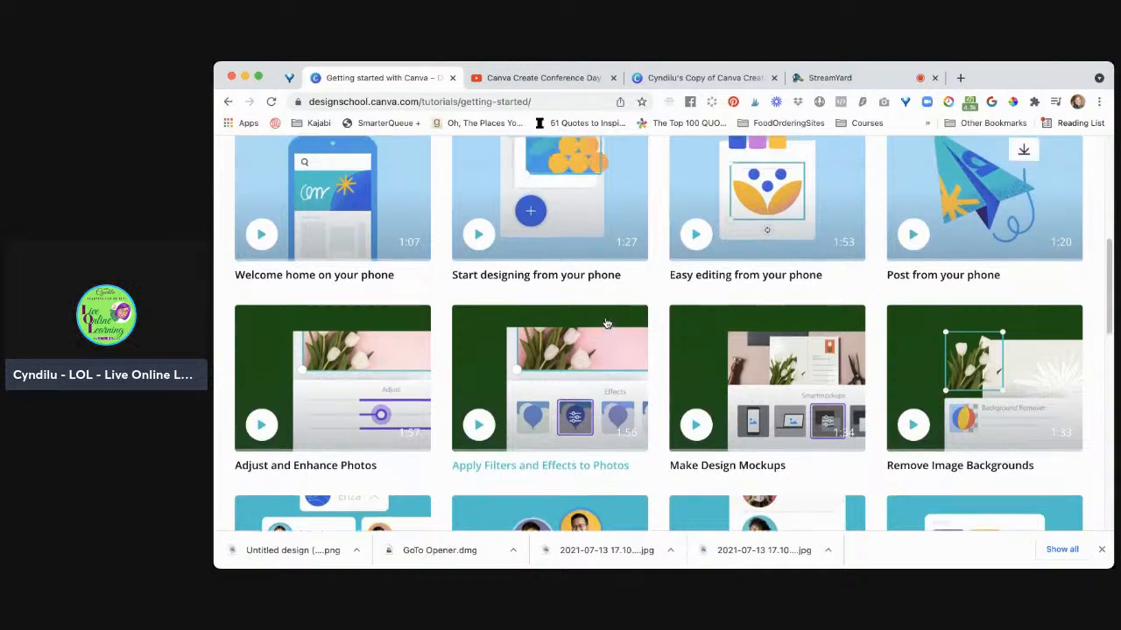
scroll(605, 321, "up", 6)
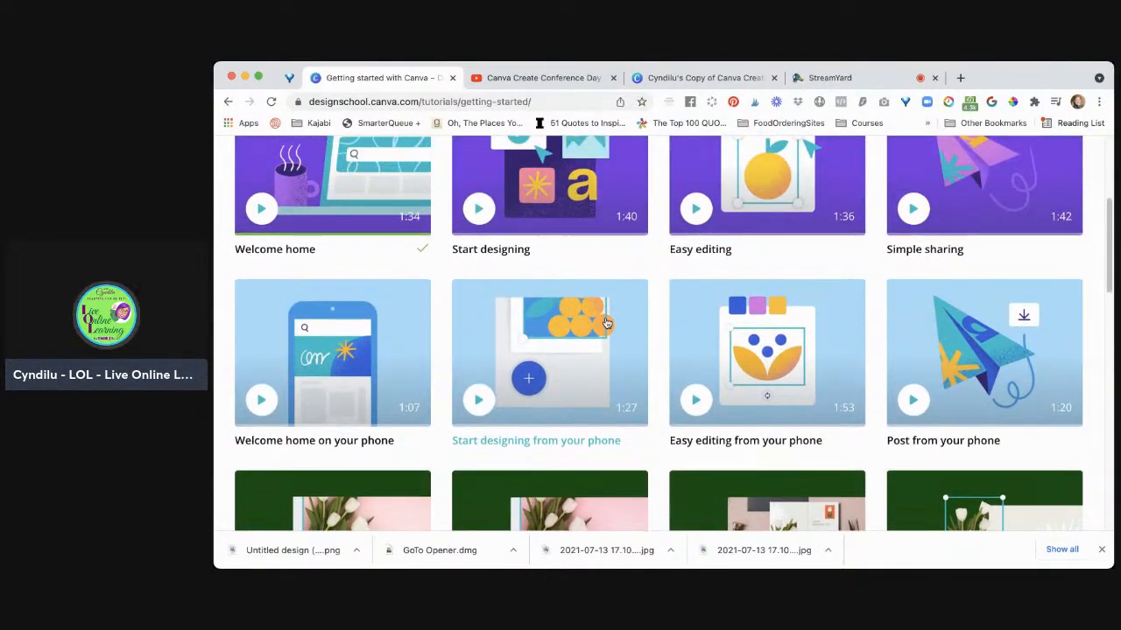
scroll(606, 323, "up", 3)
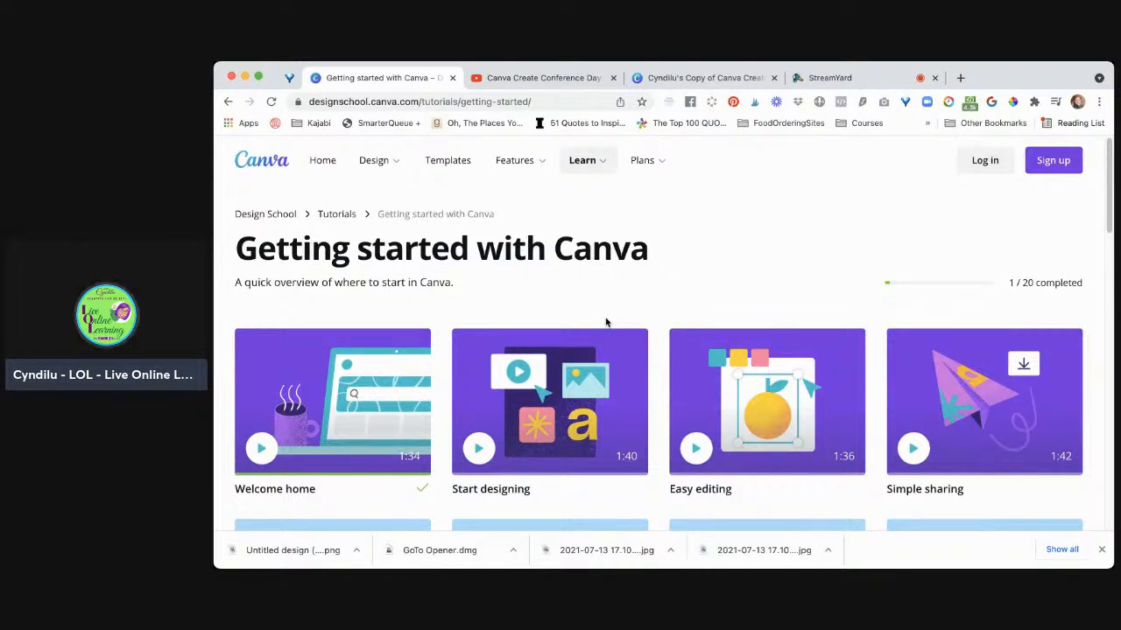
scroll(605, 322, "down", 1)
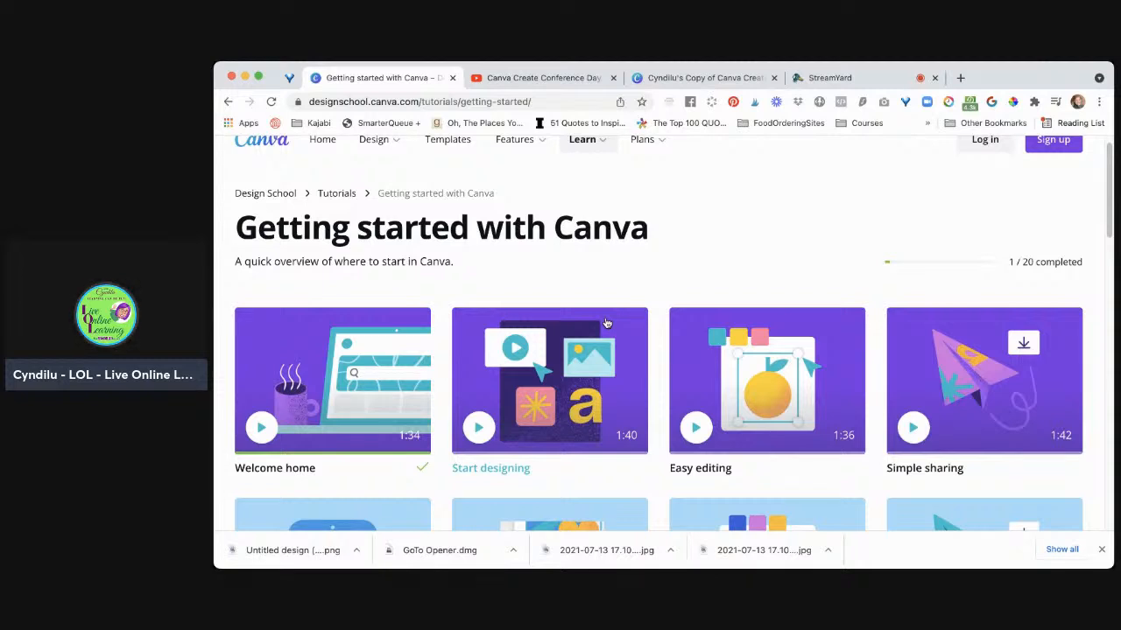
scroll(719, 274, "down", 2)
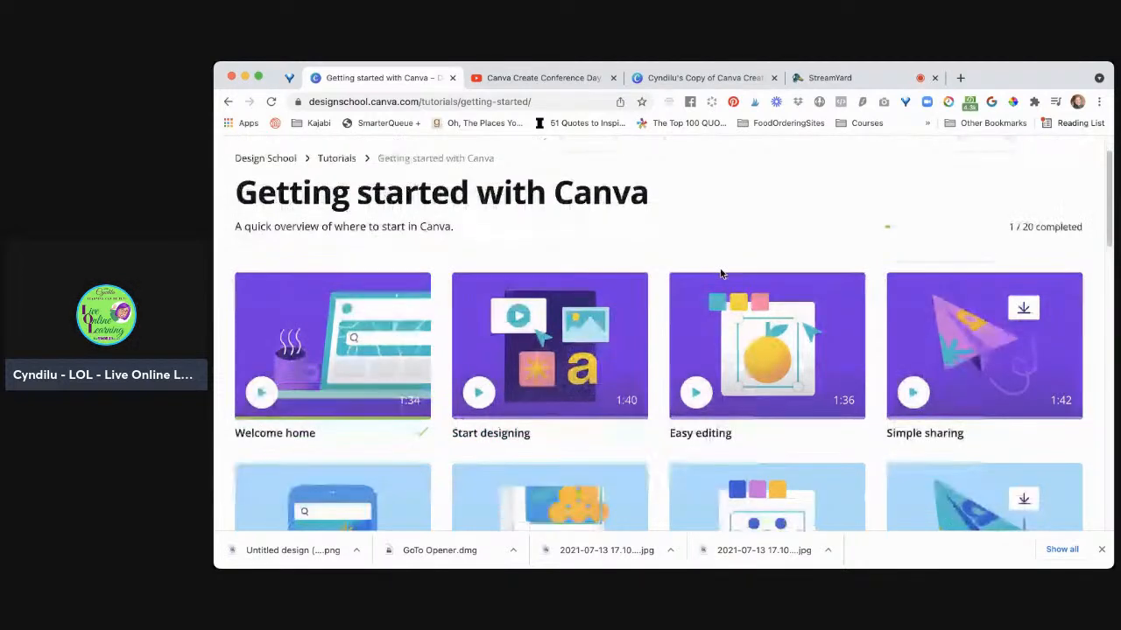
scroll(719, 274, "down", 3)
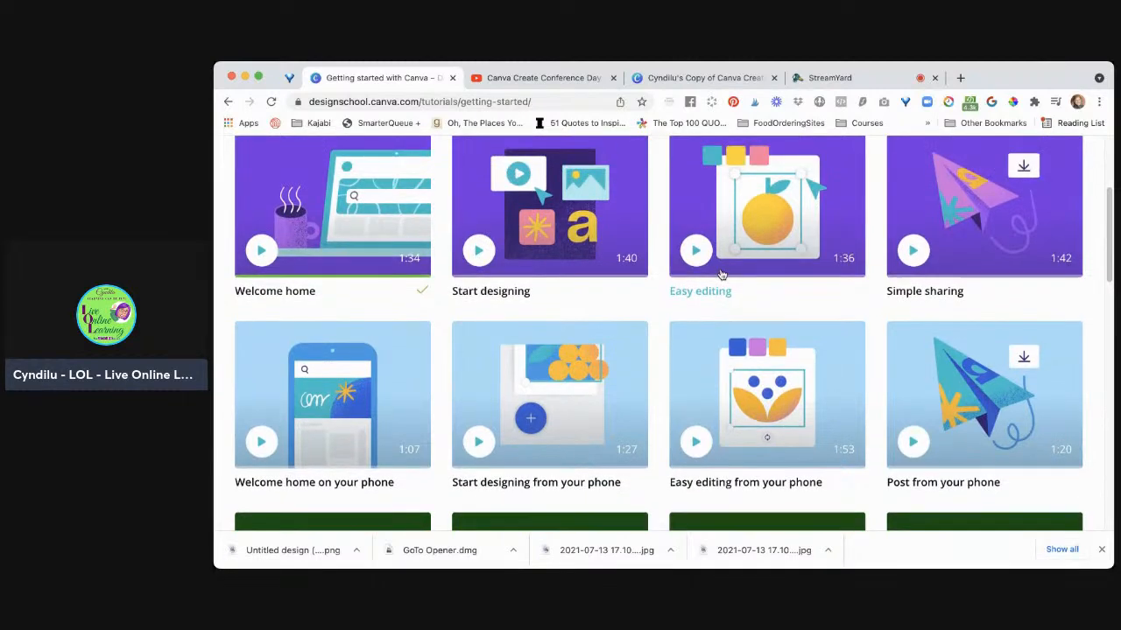
scroll(721, 275, "up", 2)
scroll(721, 275, "up", 3)
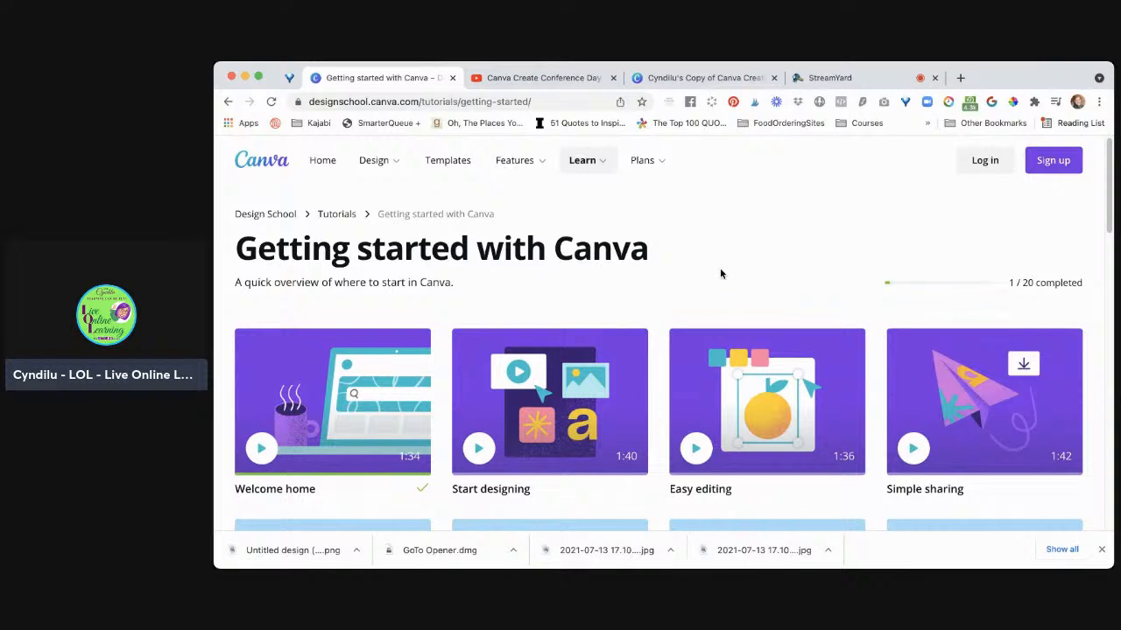
scroll(721, 274, "down", 1)
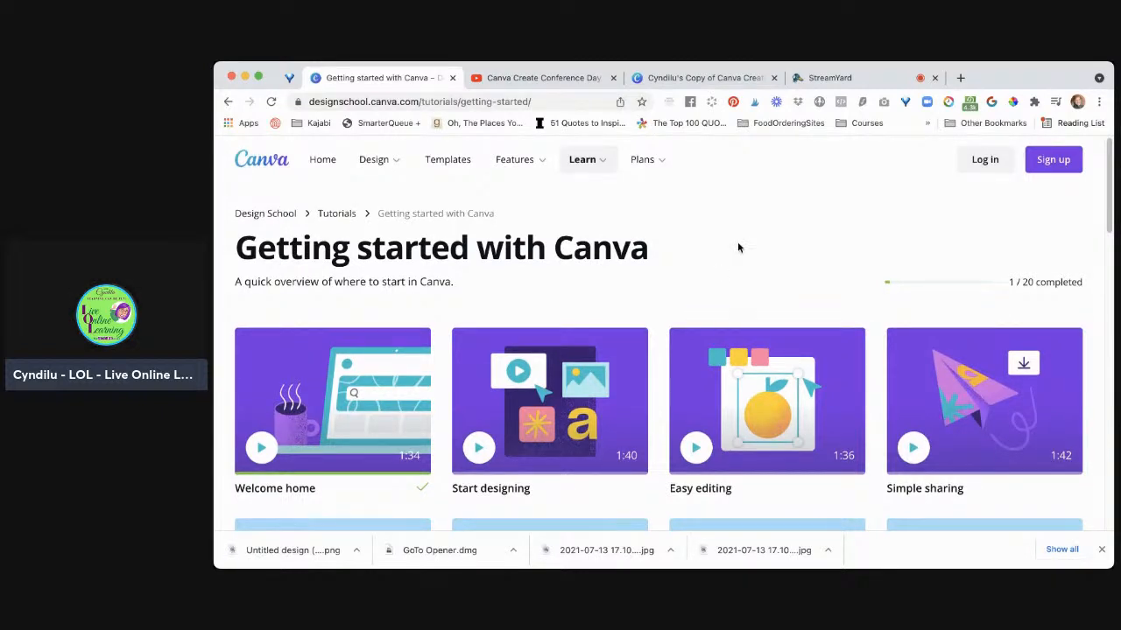
Step: Open instagram.com in a new browser tab and follow the Canva coaching link from the account's own profile
left_click(961, 78)
type("instagram.com")
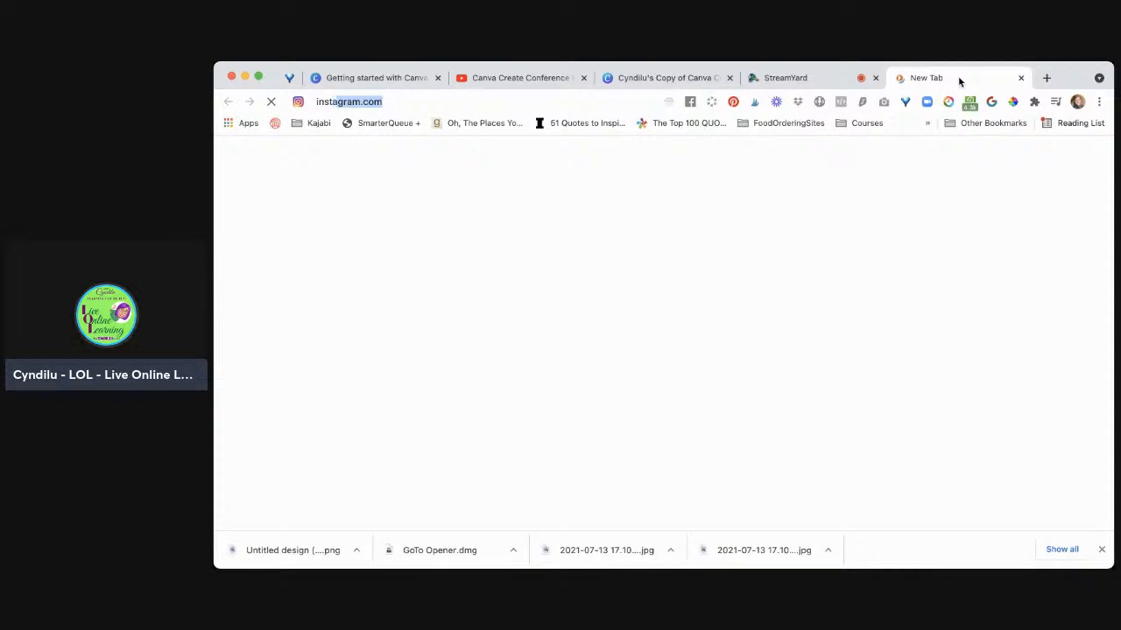
key("Return")
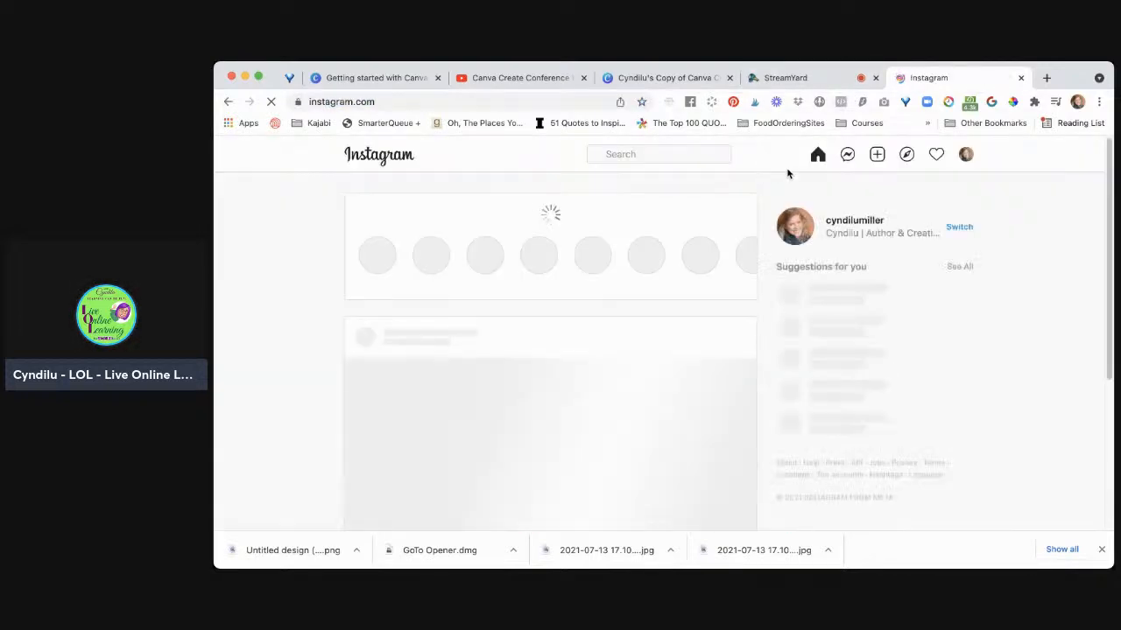
left_click(853, 222)
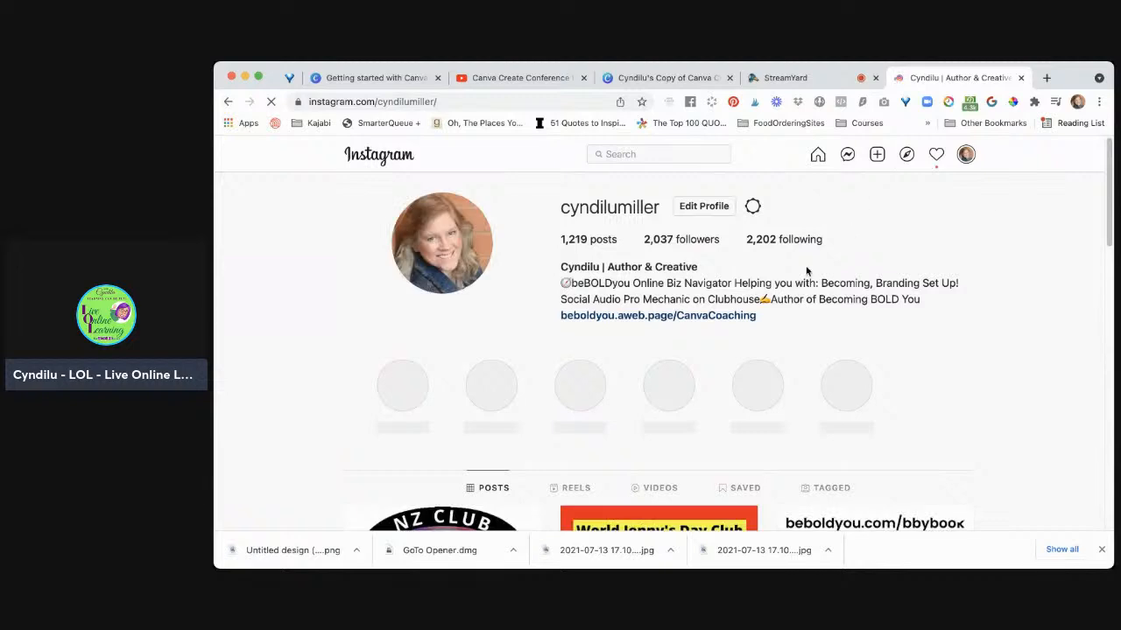
left_click(717, 318)
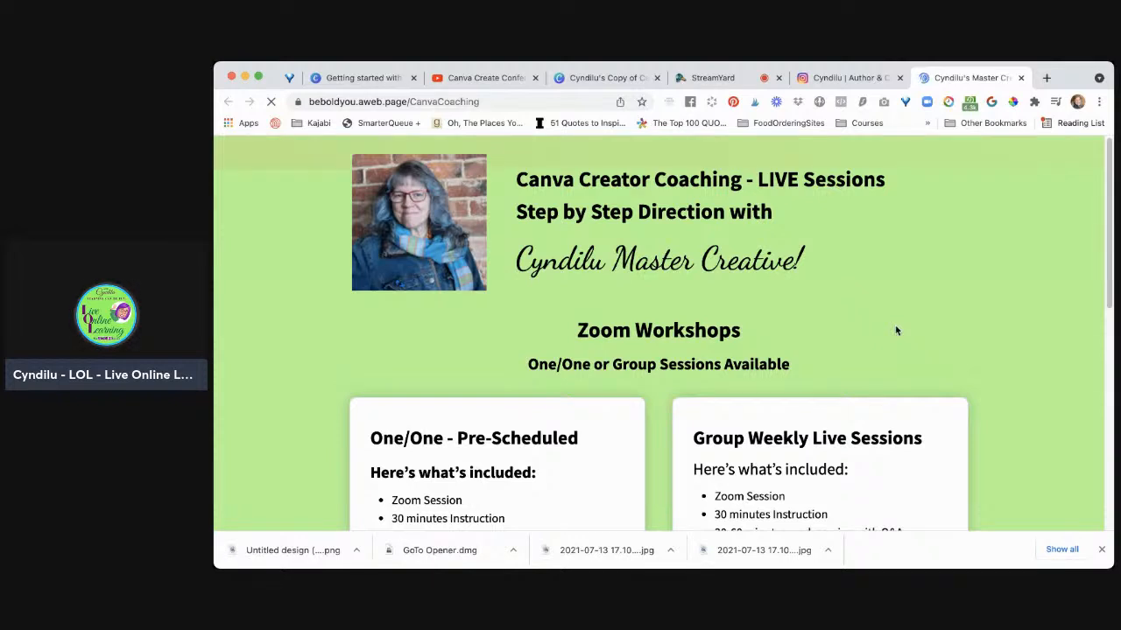
Step: Examine what the one-on-one and group weekly Canva coaching sessions include, along with their prices and payment options
scroll(896, 330, "down", 2)
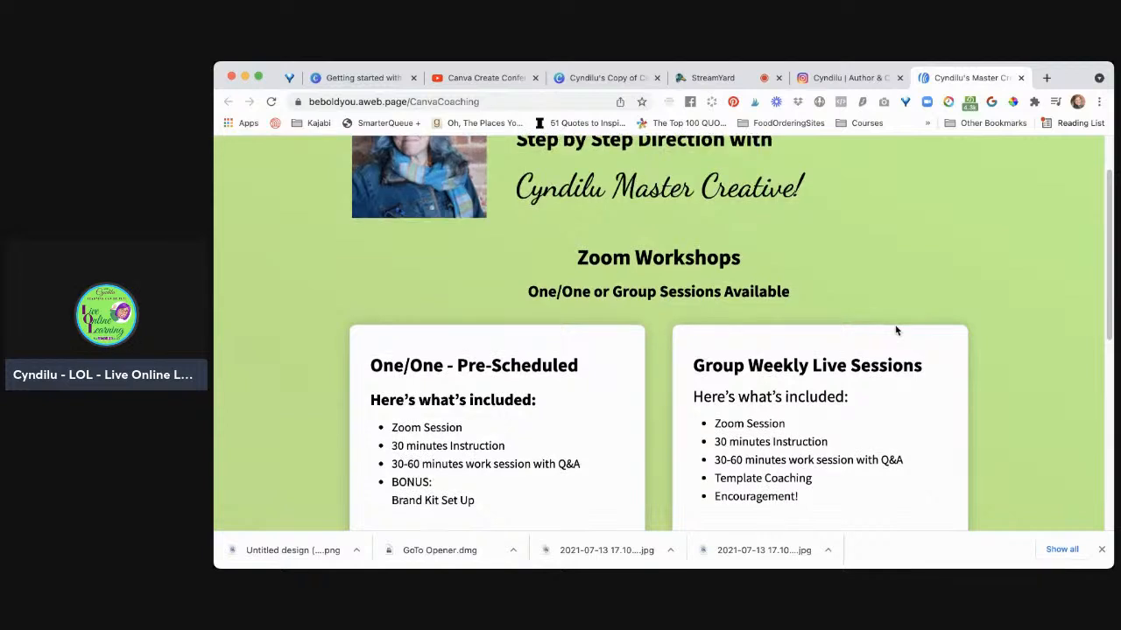
scroll(896, 330, "down", 2)
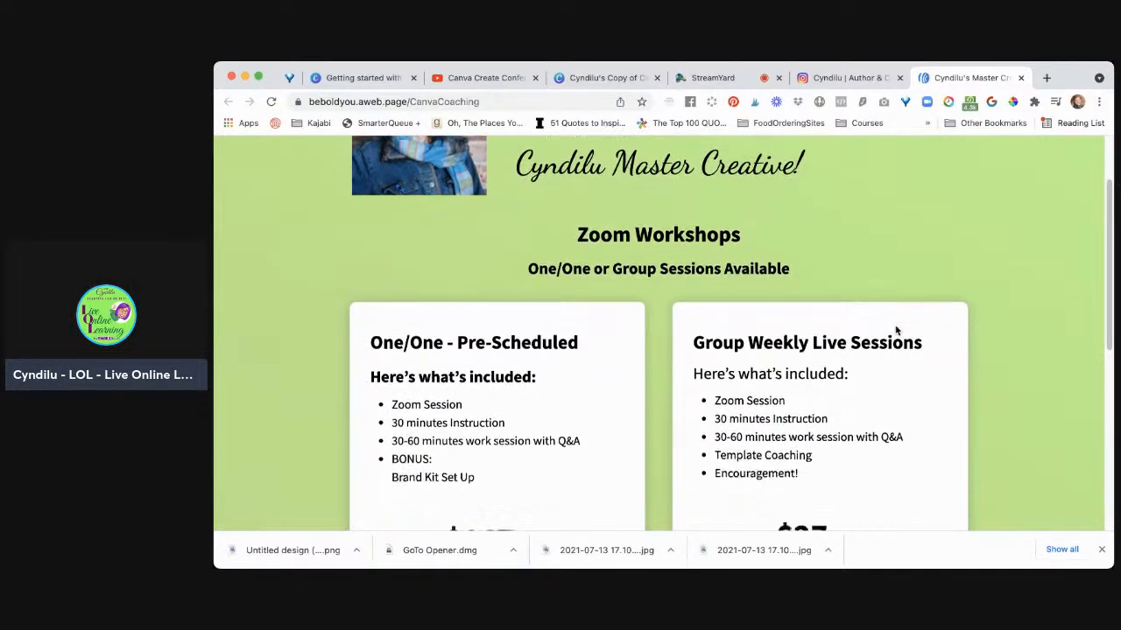
scroll(896, 330, "down", 2)
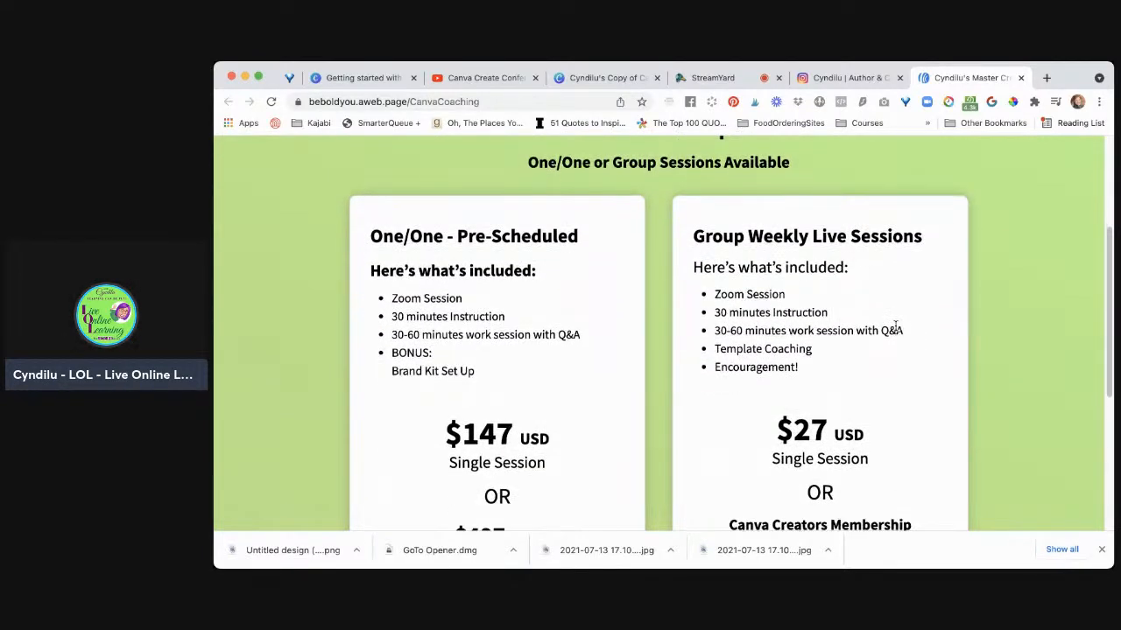
scroll(896, 326, "down", 2)
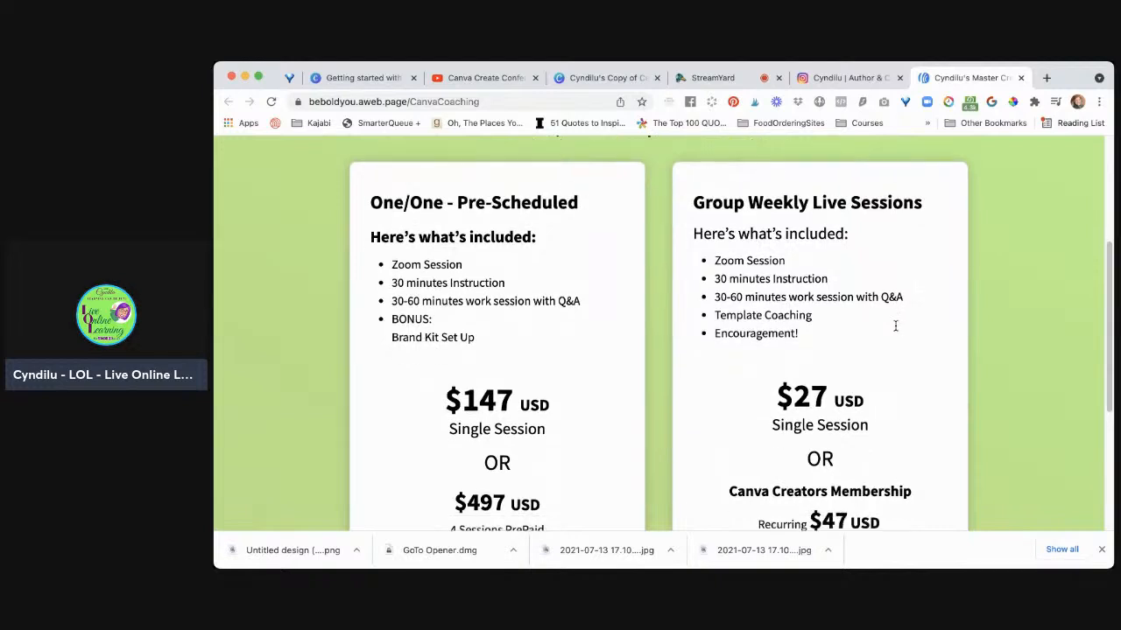
scroll(894, 325, "down", 2)
scroll(892, 326, "up", 2)
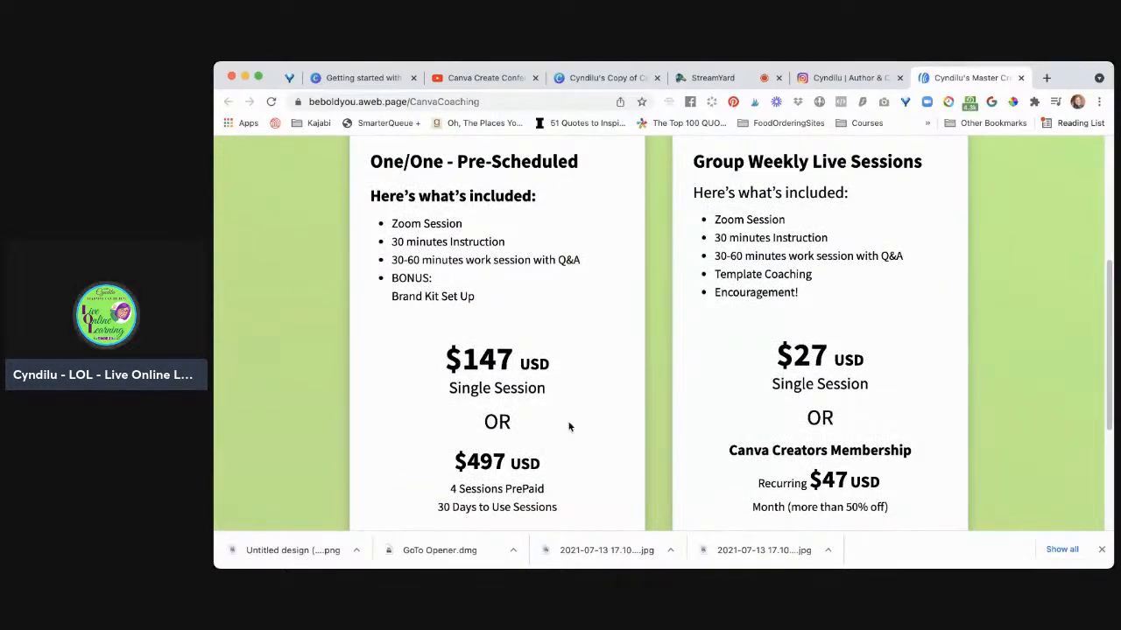
scroll(465, 391, "down", 1)
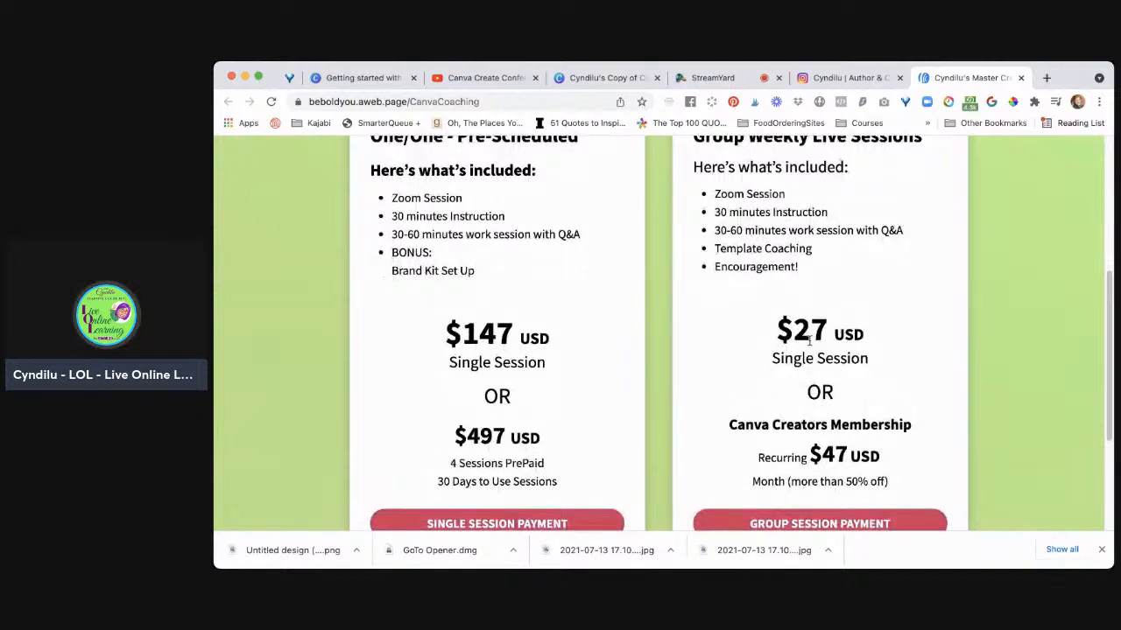
scroll(809, 341, "up", 1)
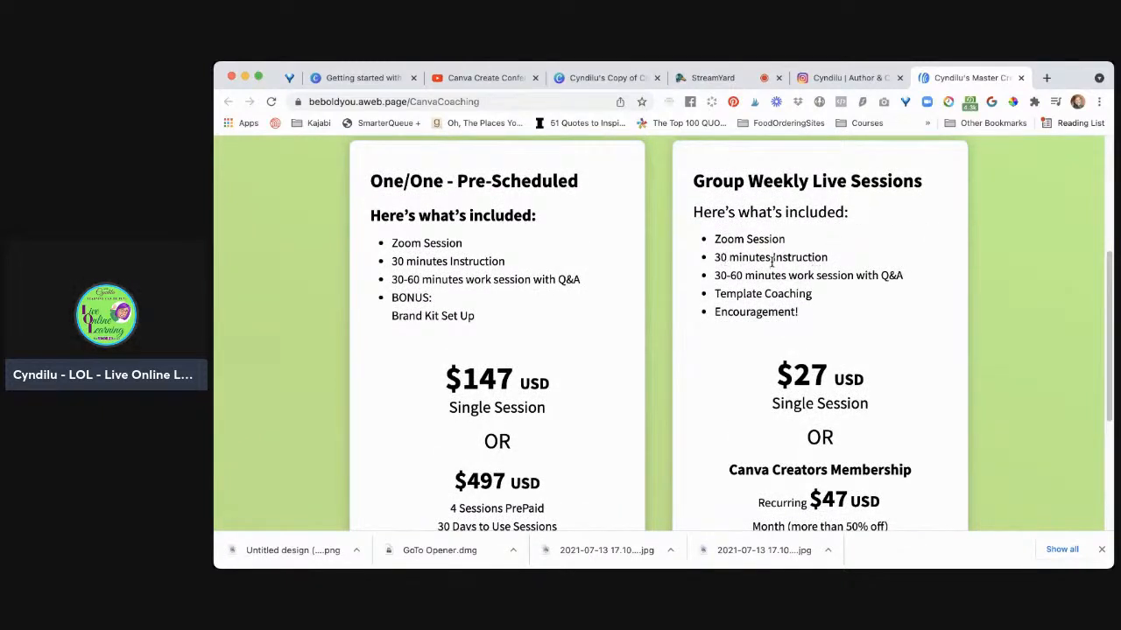
scroll(887, 326, "down", 1)
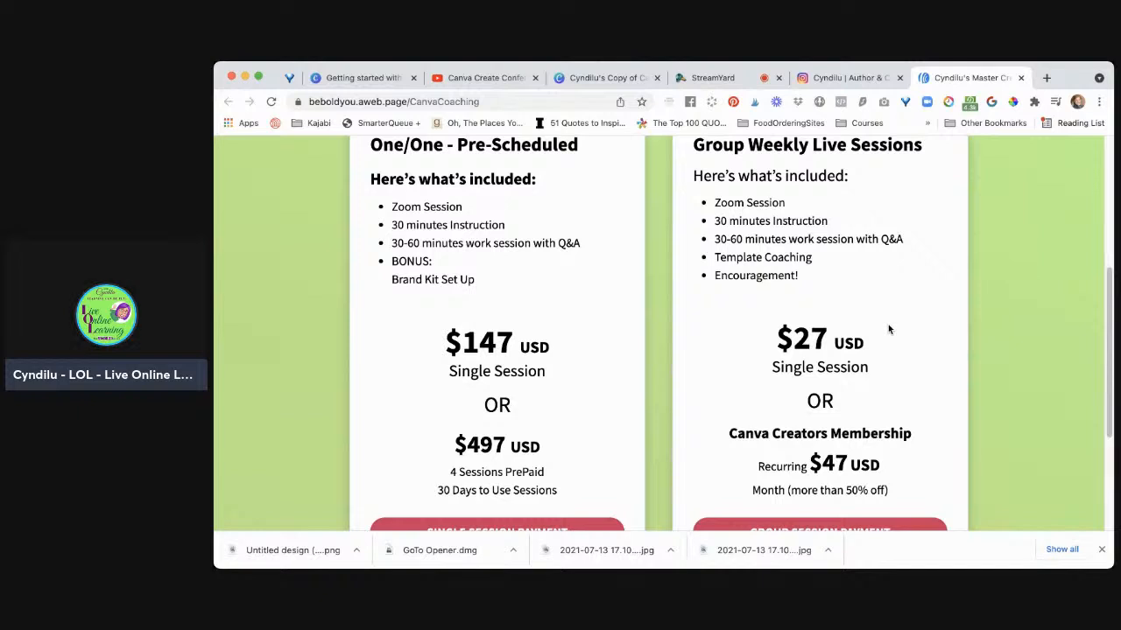
scroll(888, 325, "down", 1)
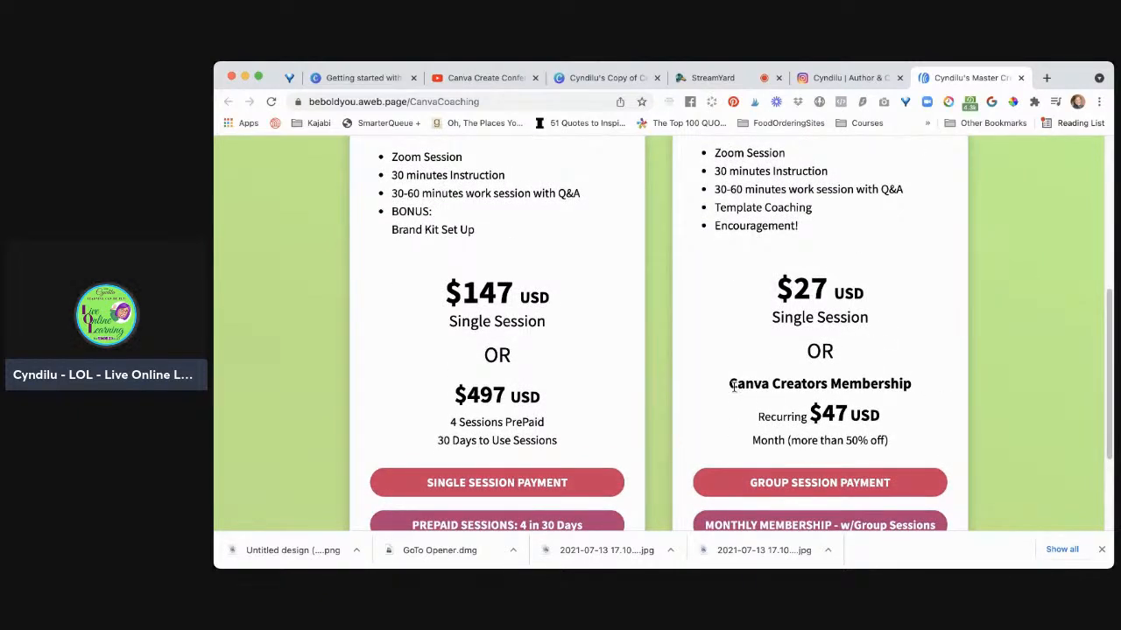
scroll(891, 415, "down", 1)
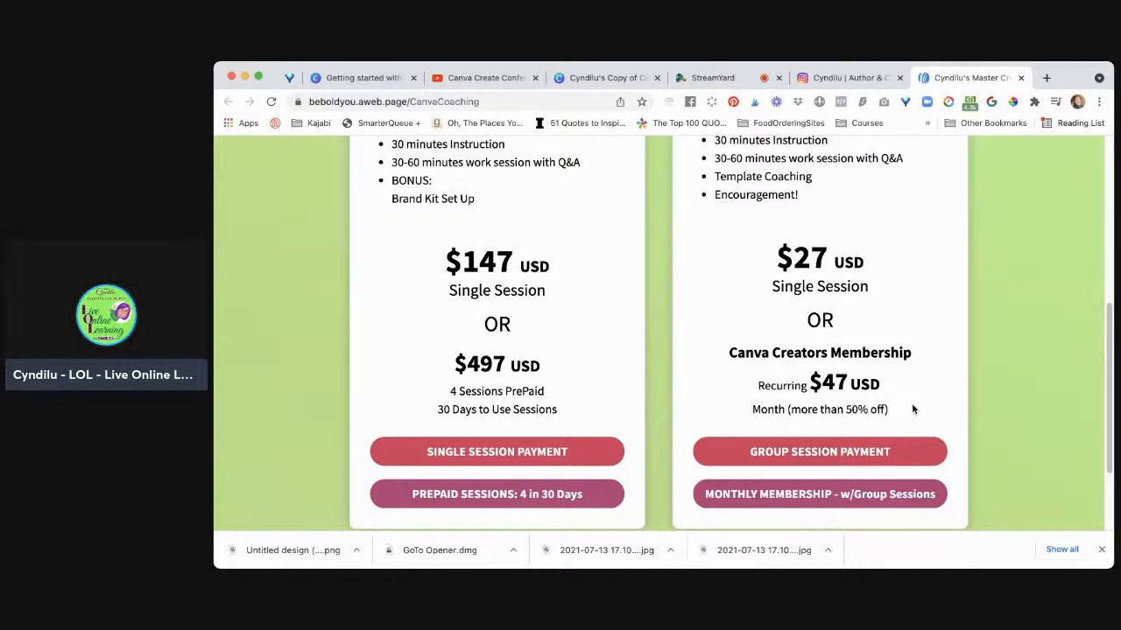
scroll(927, 412, "up", 1)
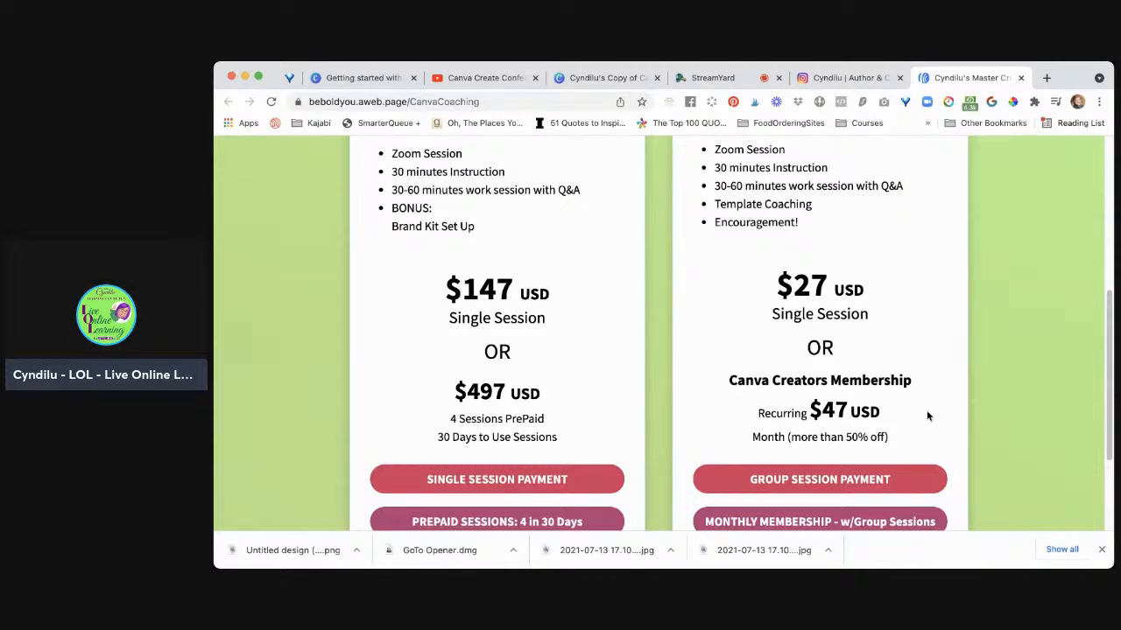
scroll(927, 412, "up", 1)
scroll(927, 412, "down", 2)
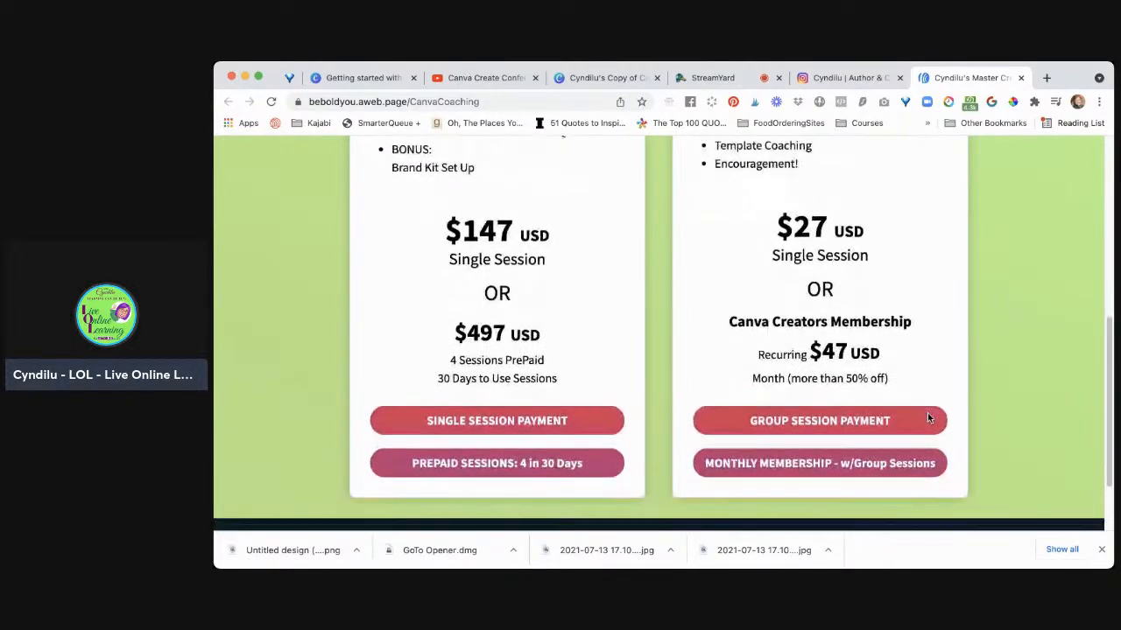
scroll(927, 412, "up", 5)
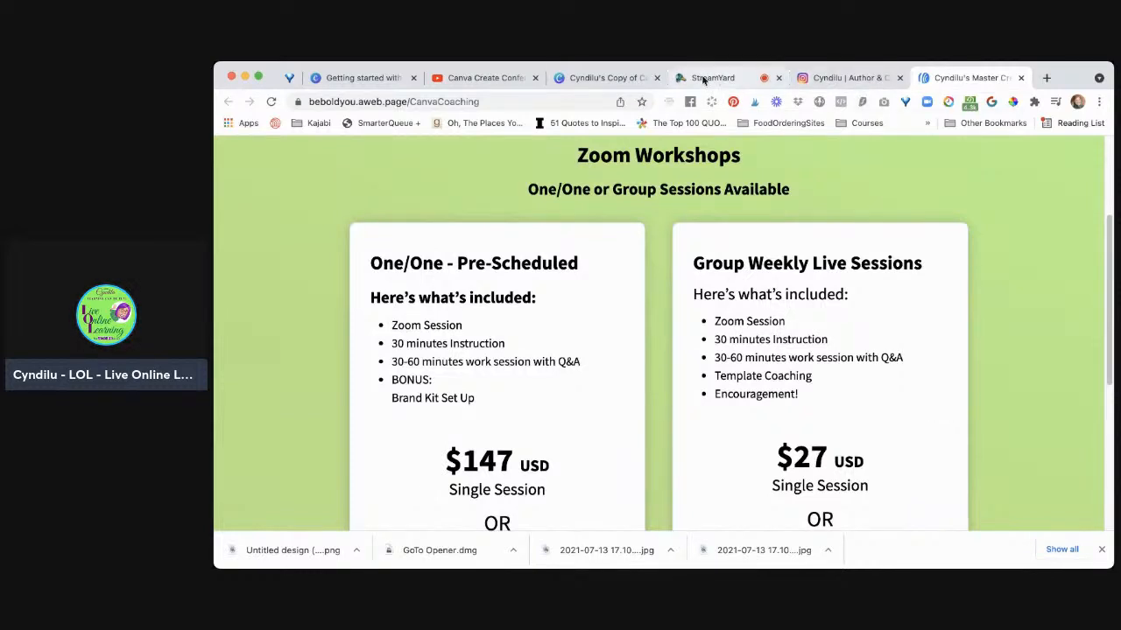
Step: Switch back to the Canva Create 21 Workbook copy and return to the Canva home page
left_click(588, 81)
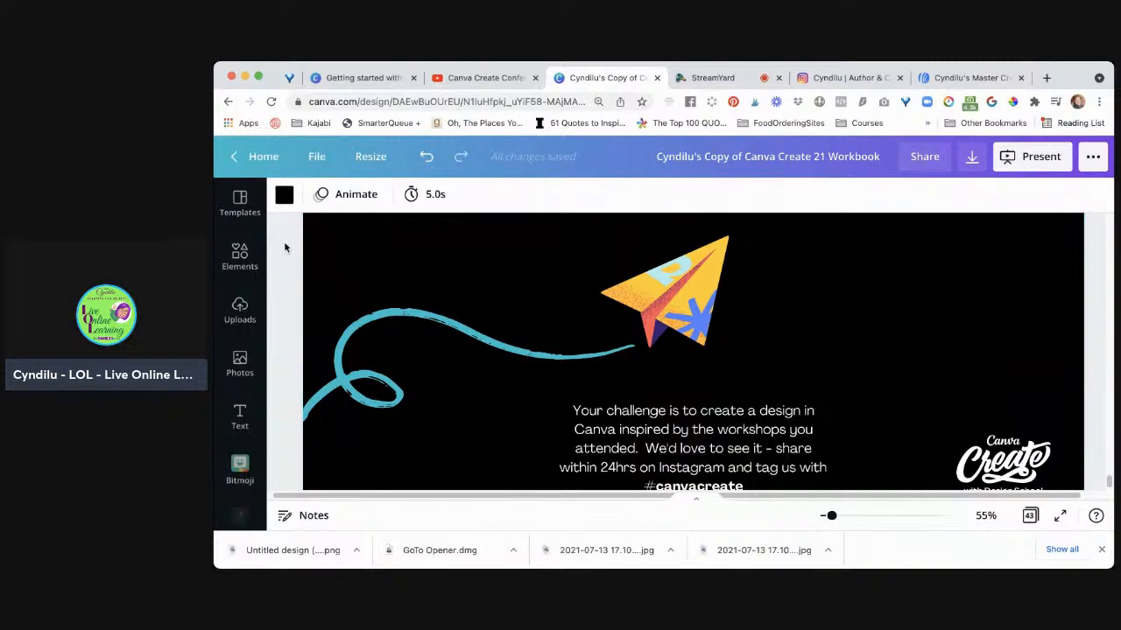
left_click(262, 158)
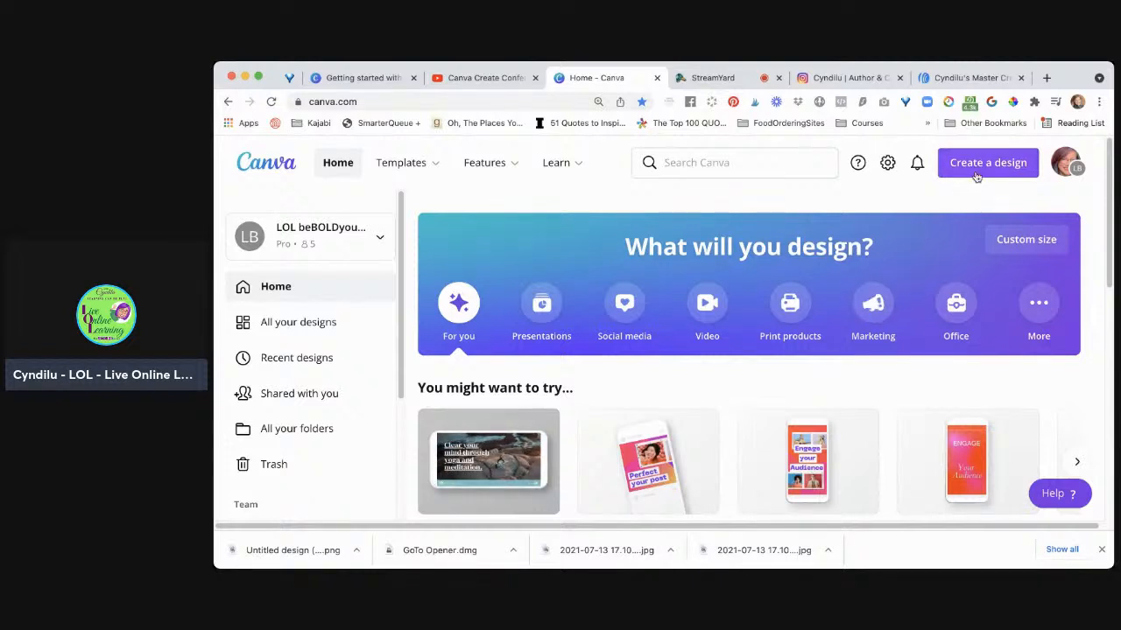
scroll(746, 399, "down", 1)
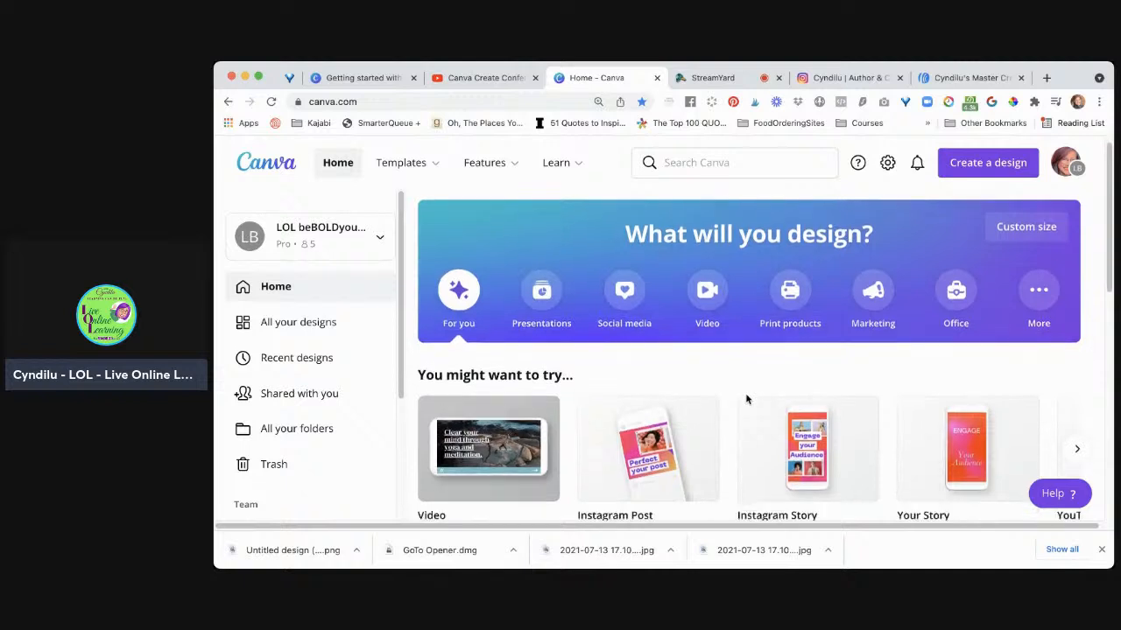
scroll(745, 399, "up", 1)
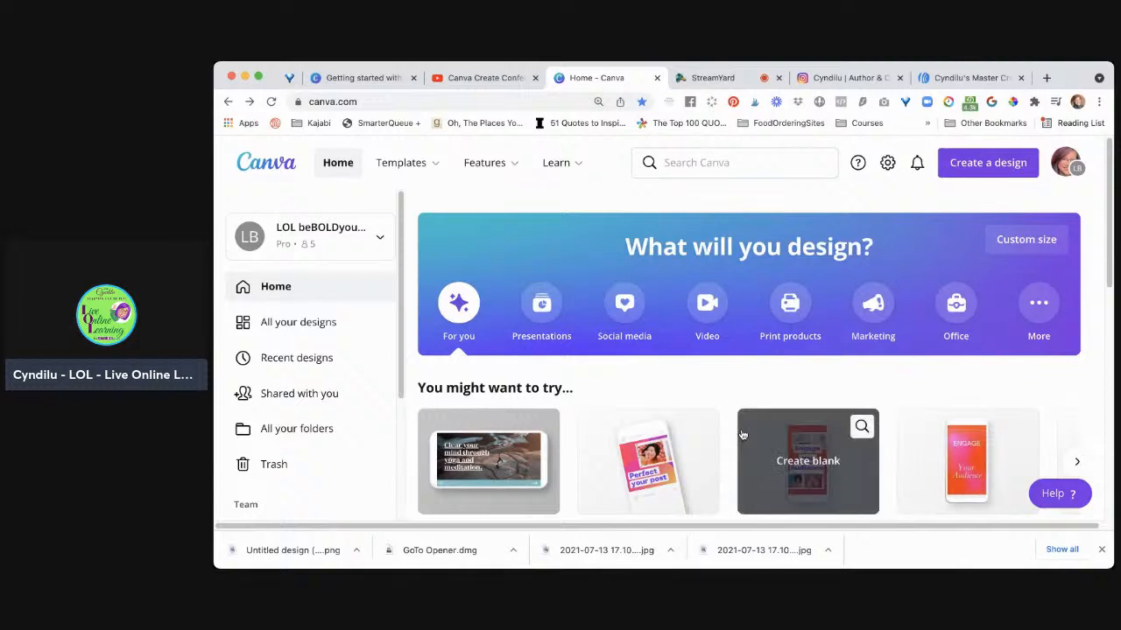
Step: Find the workbook copies among the recent designs on the home page and open the full recent designs list
scroll(748, 420, "down", 3)
scroll(742, 435, "down", 4)
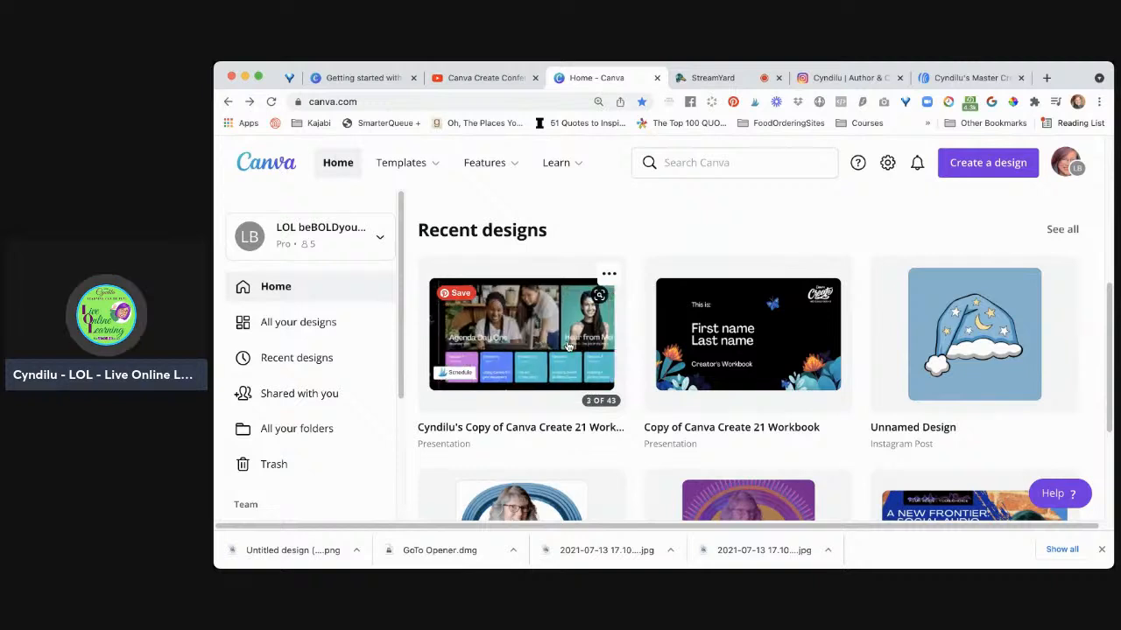
scroll(567, 347, "up", 1)
scroll(568, 347, "down", 1)
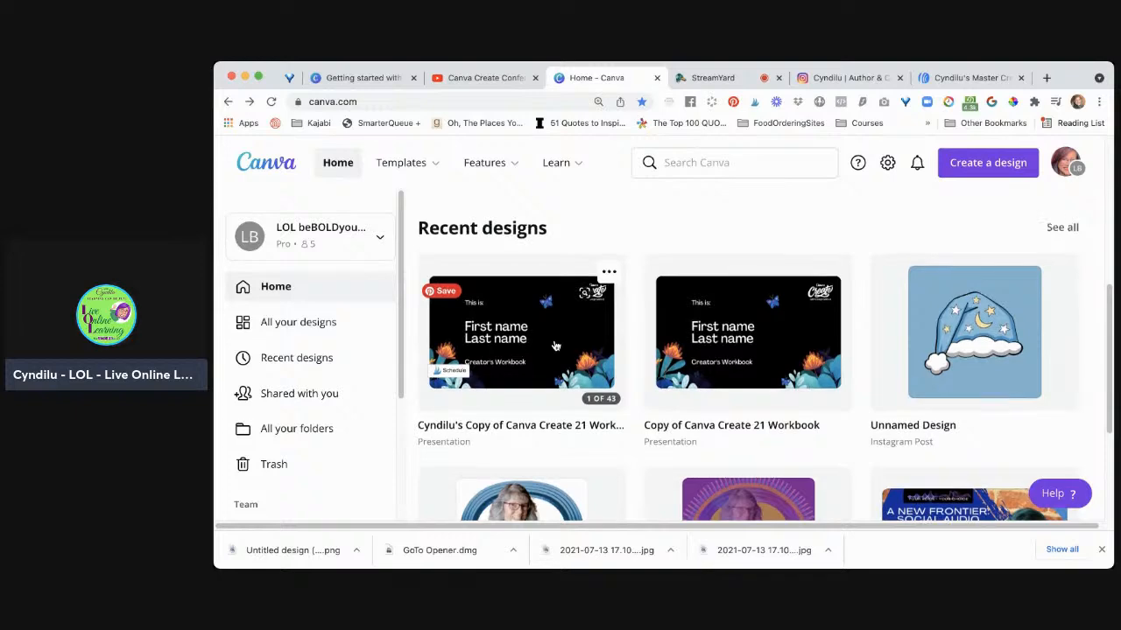
scroll(555, 347, "down", 5)
scroll(554, 347, "up", 5)
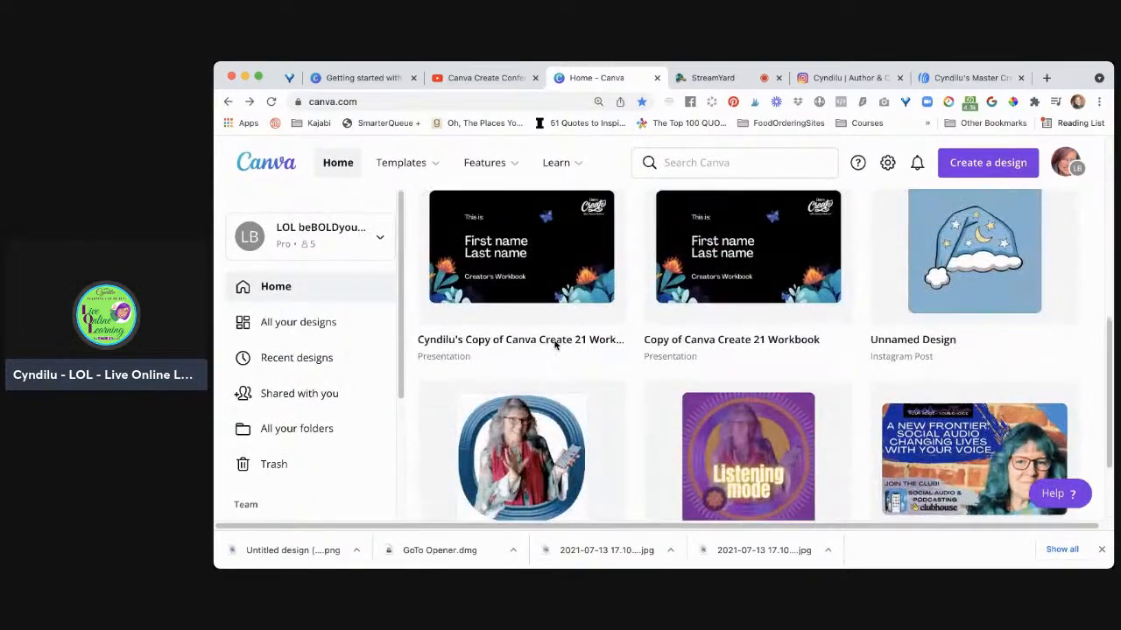
left_click(1063, 240)
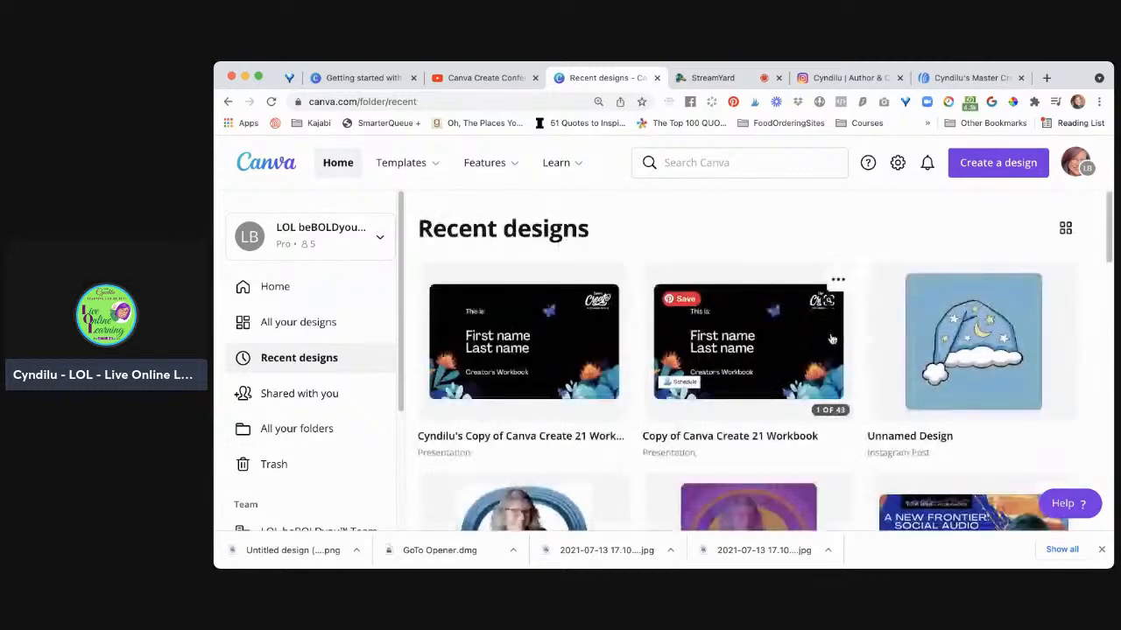
Step: Open the A Positively FUN Show! FB Cover from the recent designs and collapse the templates panel to enlarge the canvas area
scroll(833, 338, "down", 2)
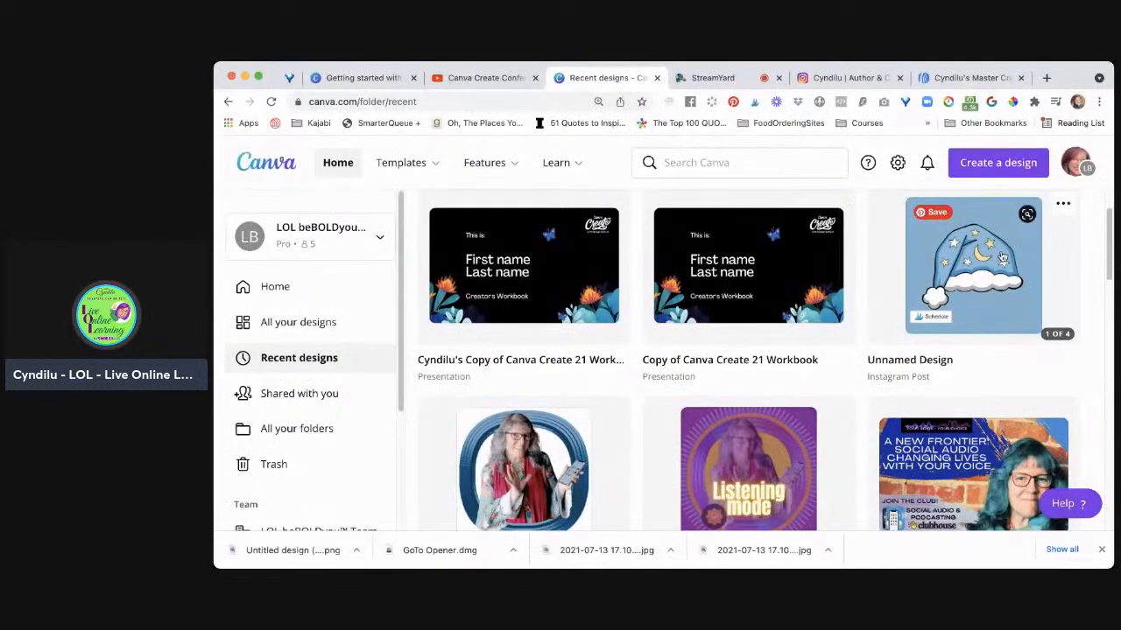
scroll(847, 362, "down", 5)
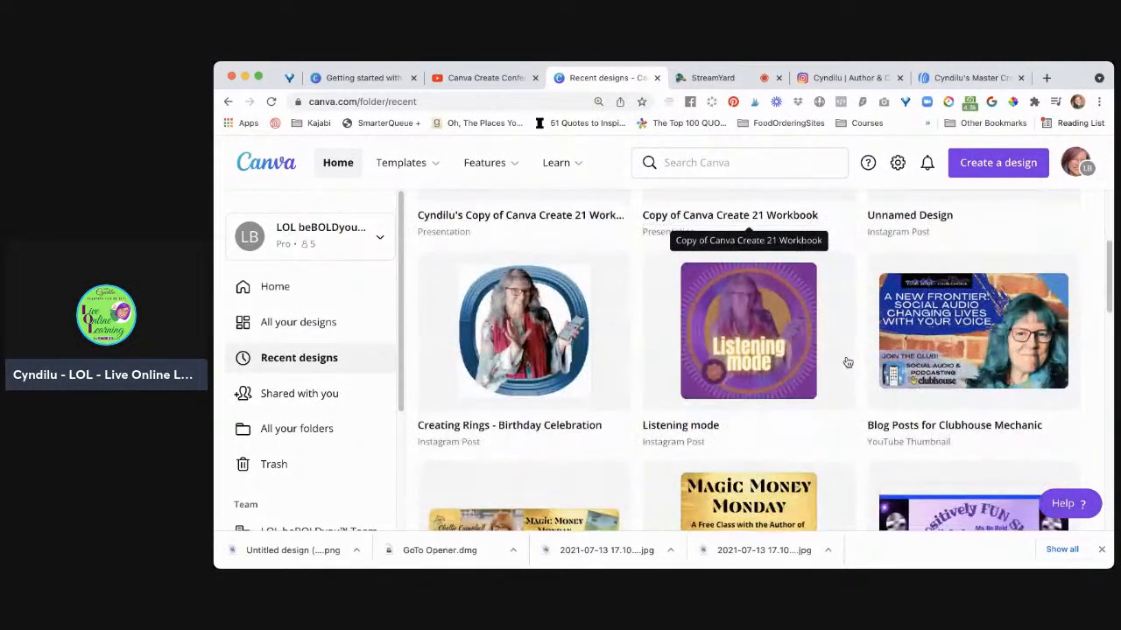
scroll(847, 362, "down", 2)
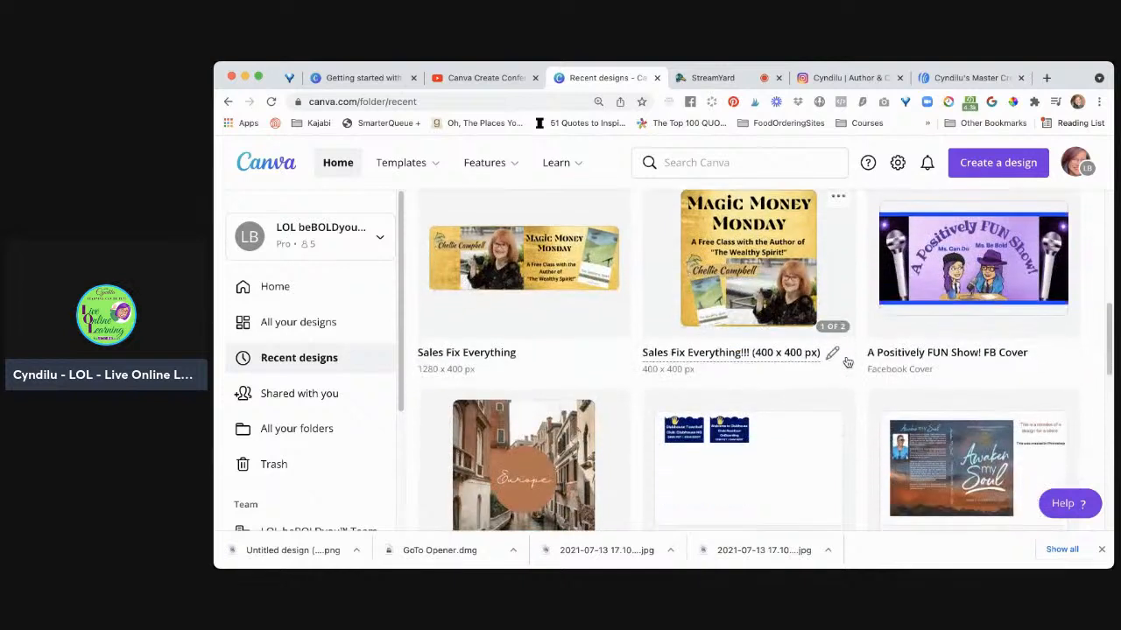
left_click(972, 255)
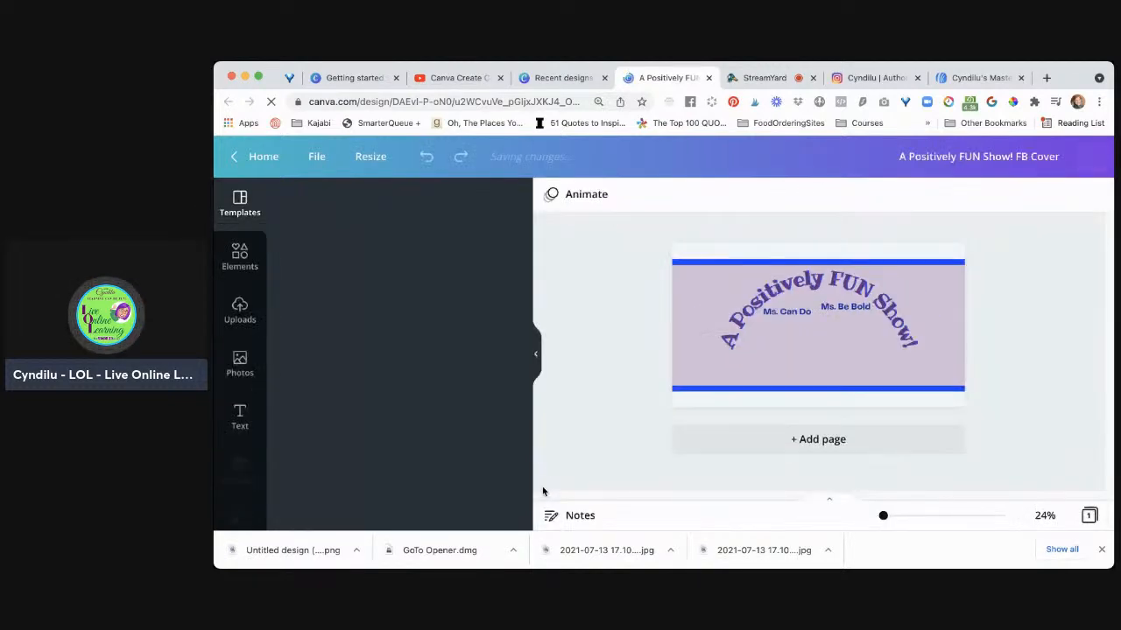
left_click(537, 357)
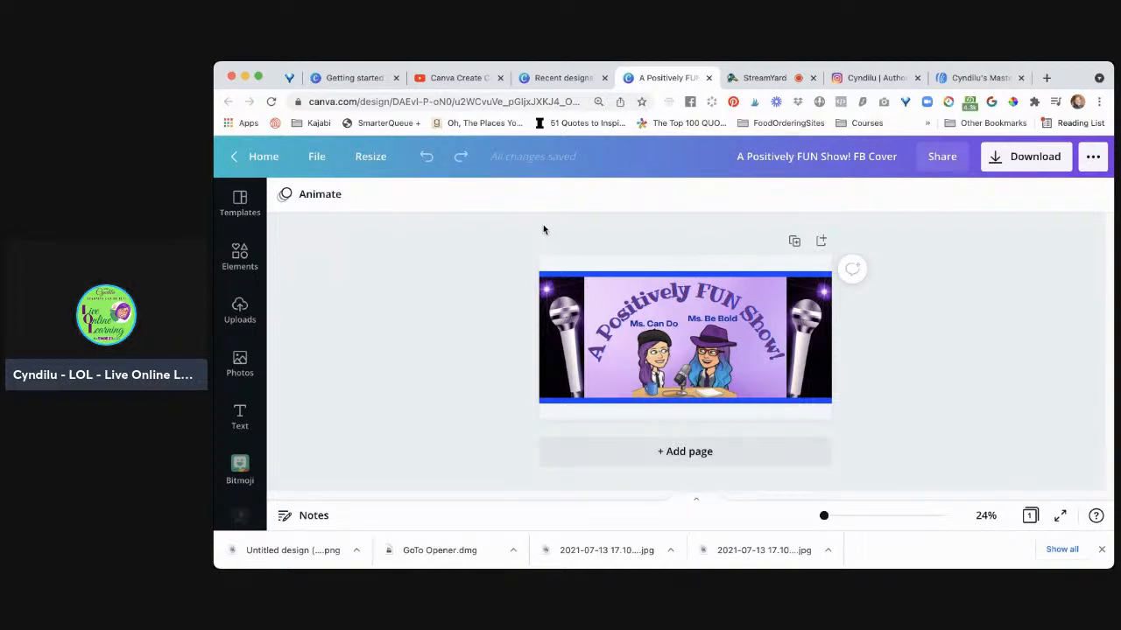
Step: Return to the recent designs list and look at the two Canva Create 21 Workbook copies at its start
left_click(563, 78)
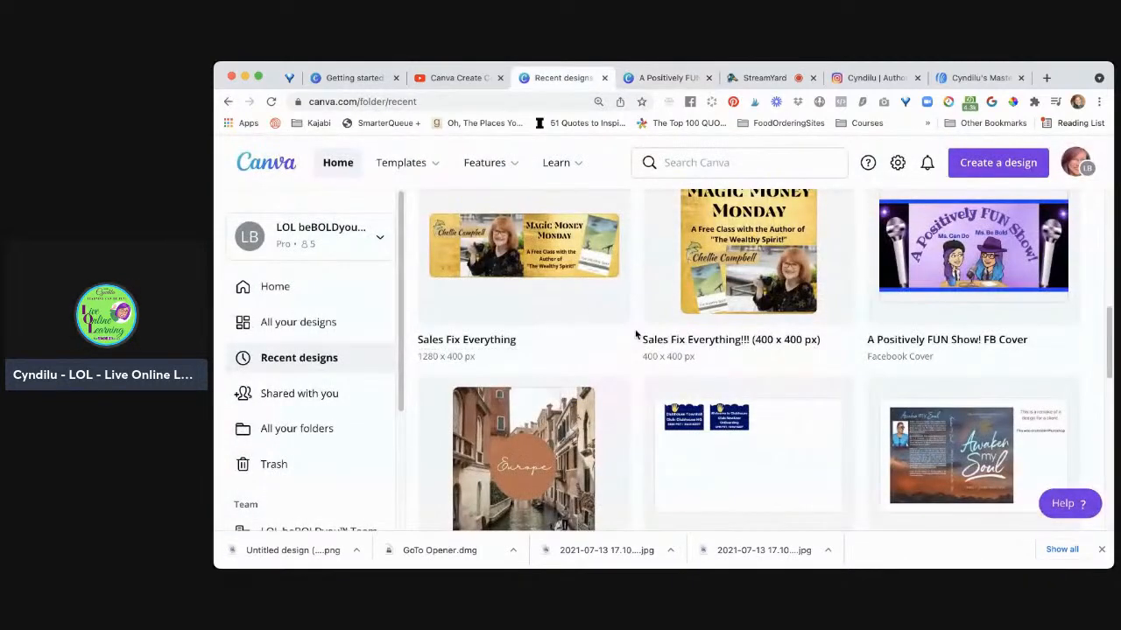
mouse_move(529, 351)
mouse_move(767, 341)
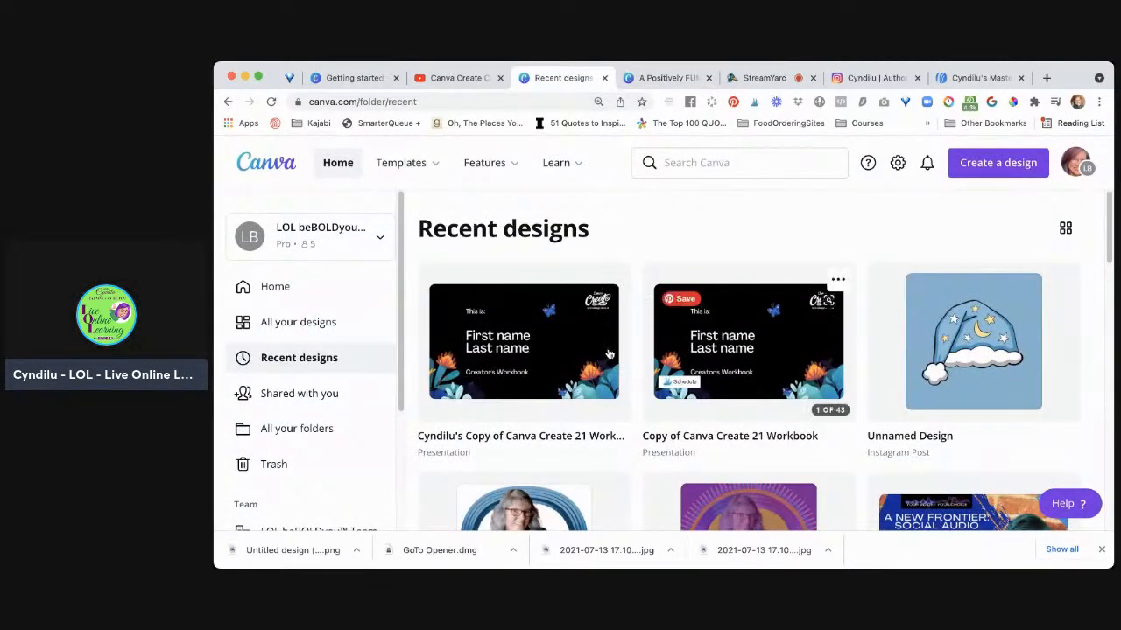
Step: Move the design titled Copy of Canva Create 21 Workbook to the trash and open the remaining personalised workbook copy
left_click(839, 281)
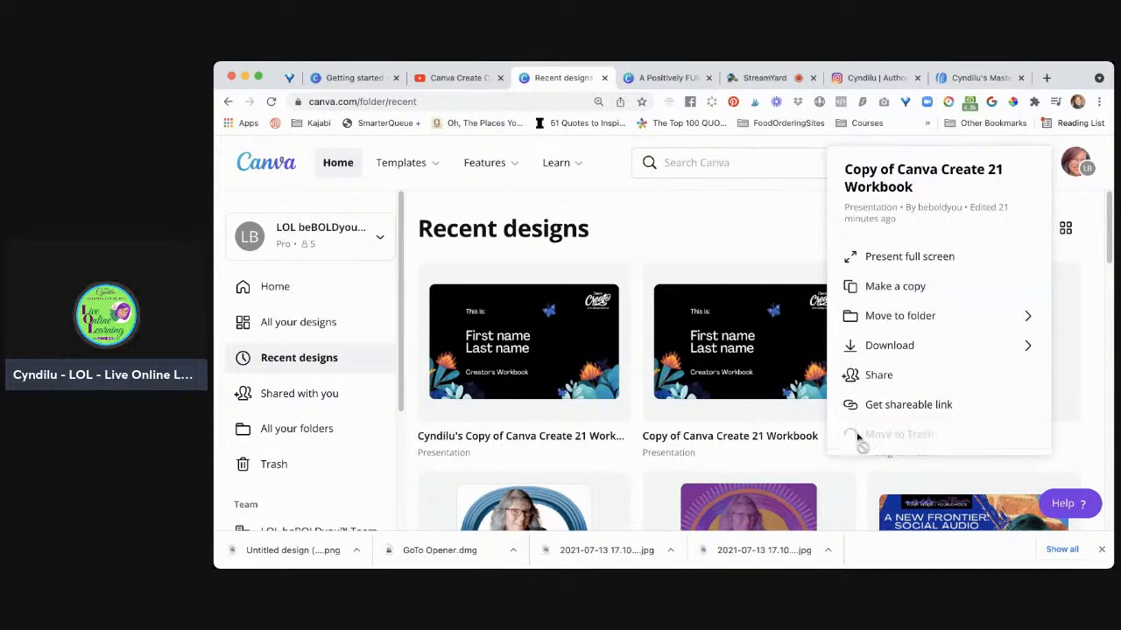
left_click(893, 434)
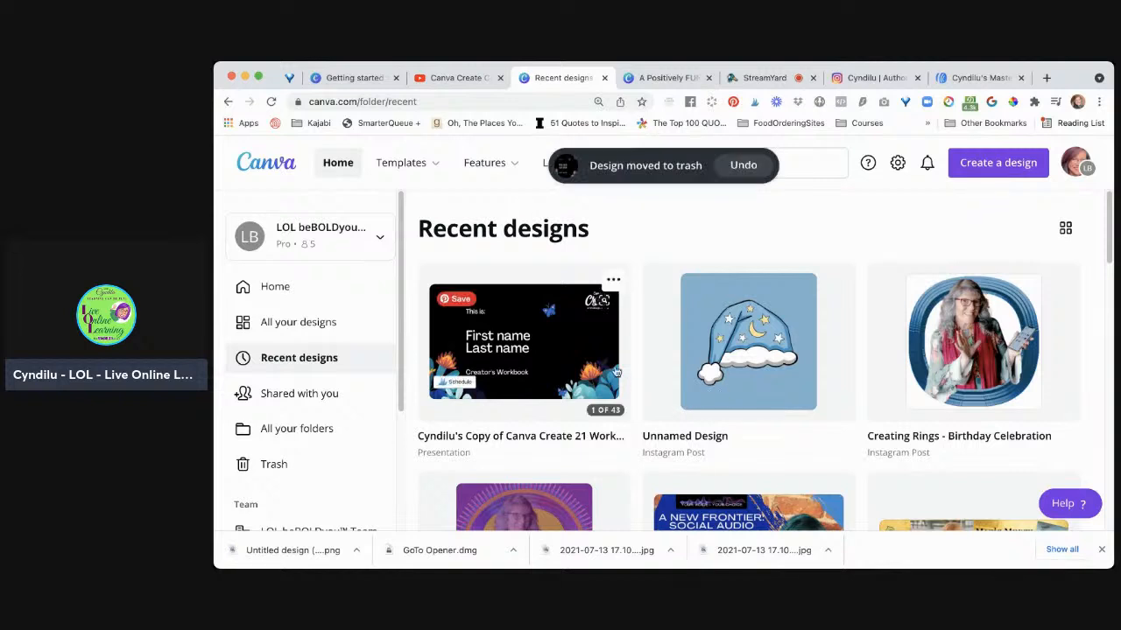
left_click(549, 357)
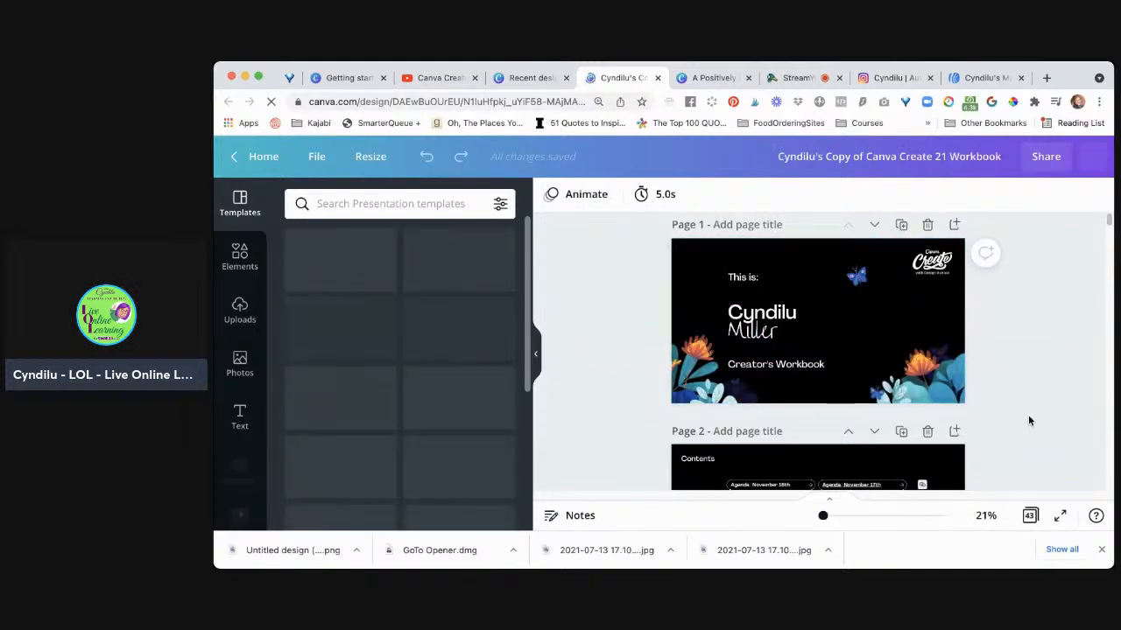
Step: Look through the workbook from the cover past the contents, Agenda Day One and Graphic Design Essentials notes to the font exercise on page 5
scroll(1029, 421, "down", 1)
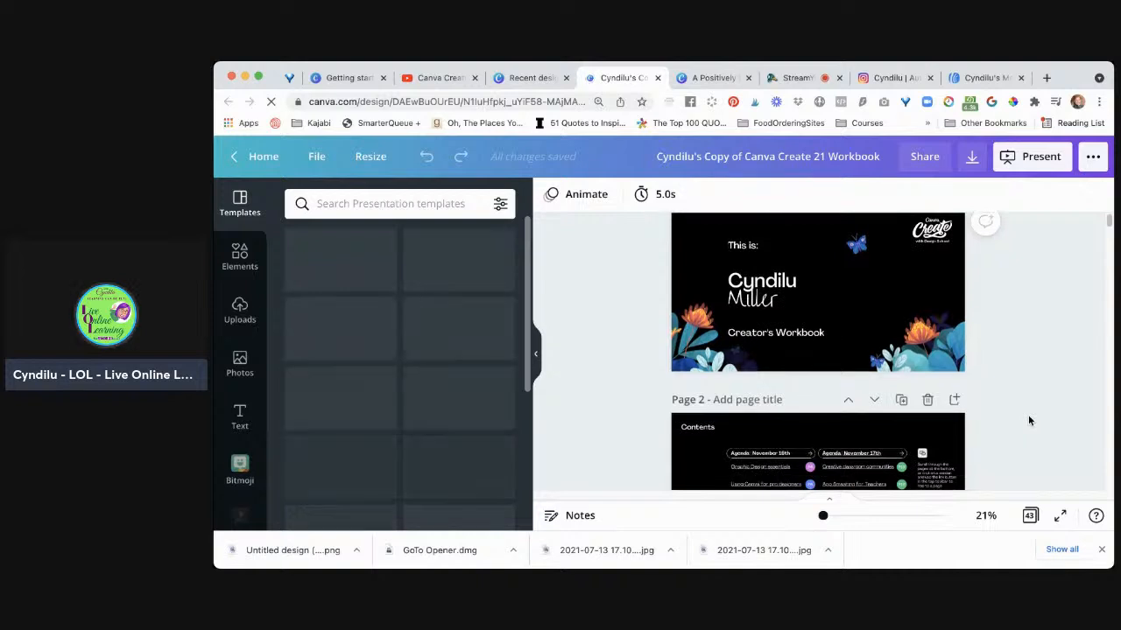
scroll(1028, 421, "down", 1)
scroll(1029, 421, "down", 2)
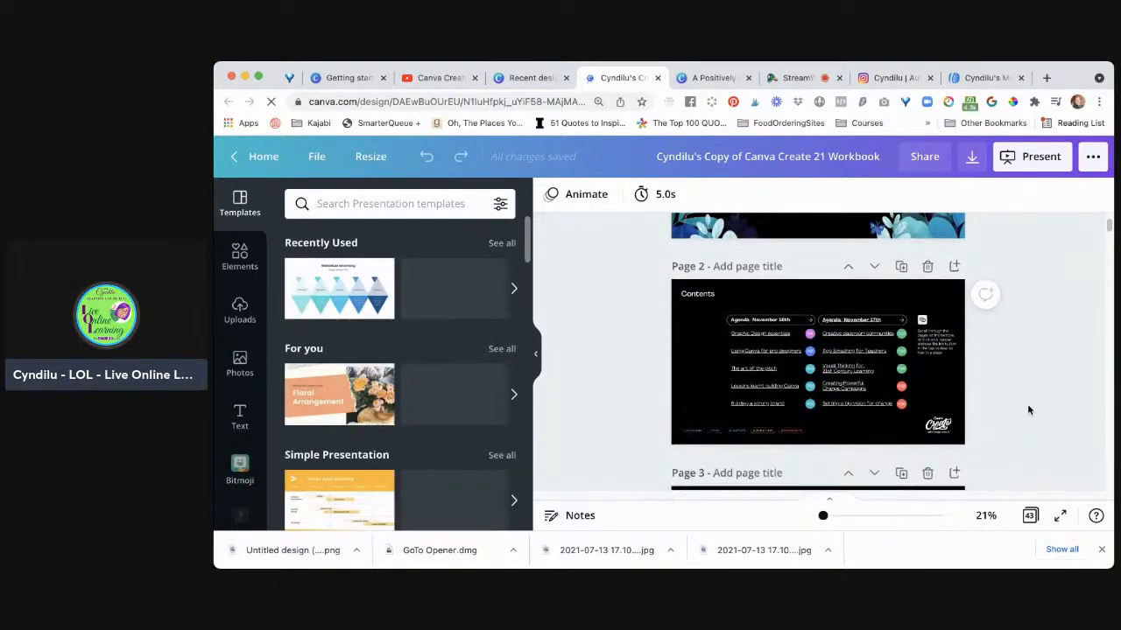
scroll(1028, 411, "down", 3)
scroll(1029, 401, "down", 6)
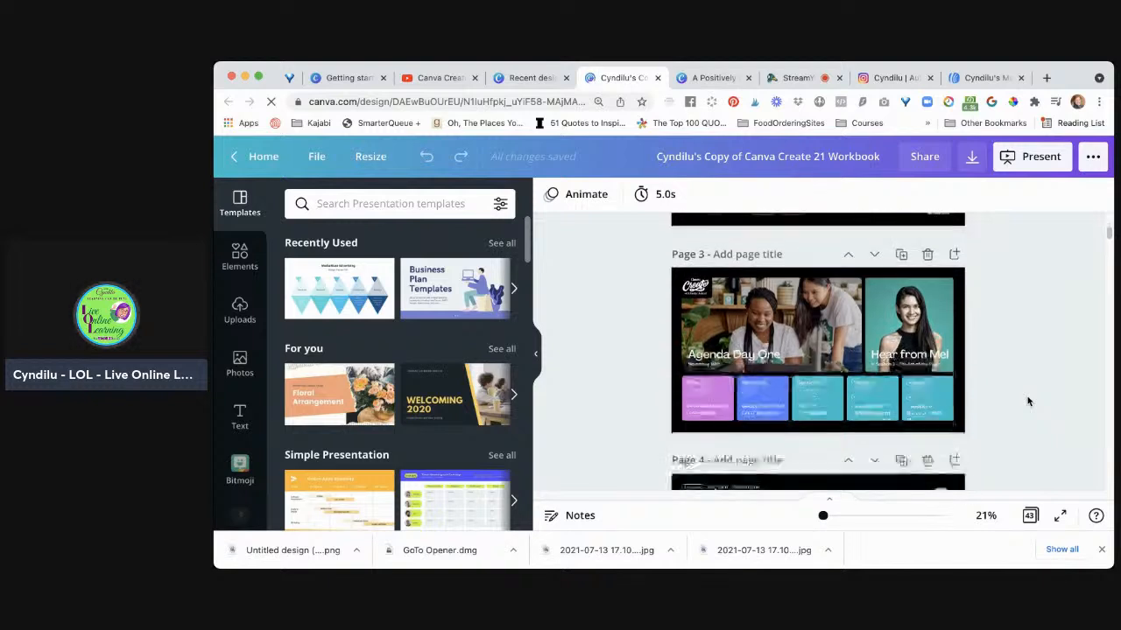
scroll(1029, 401, "down", 1)
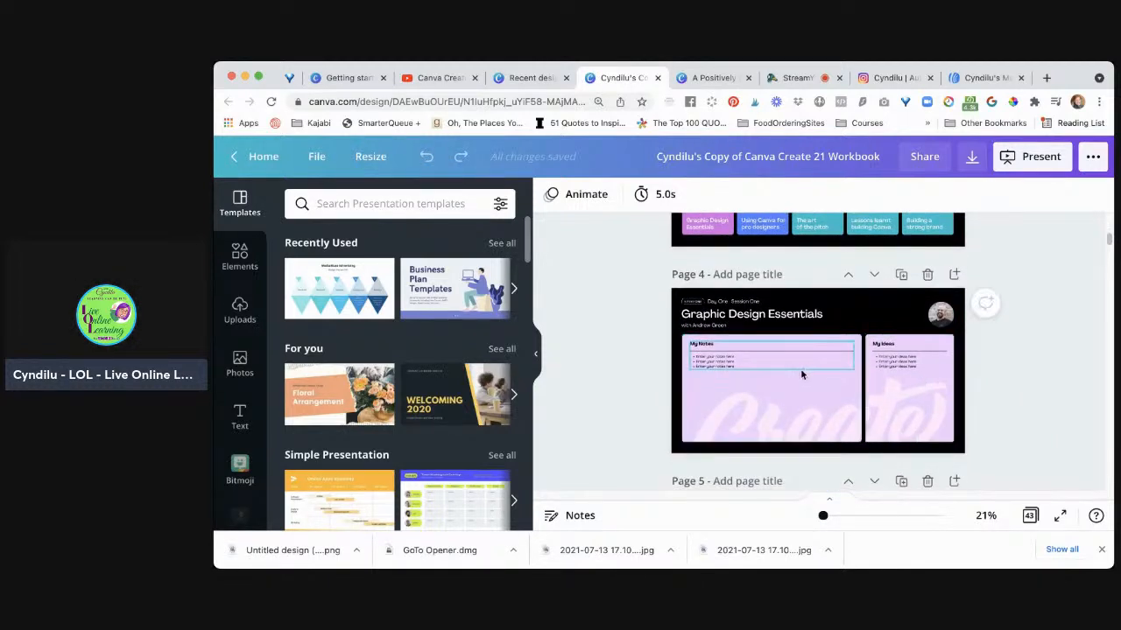
scroll(789, 381, "down", 5)
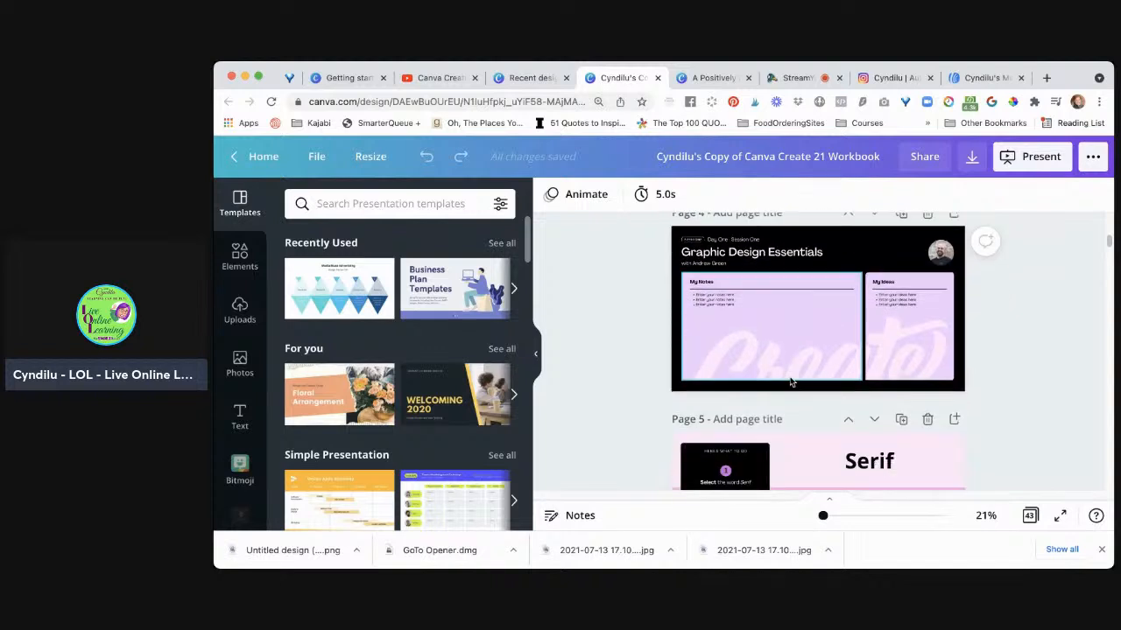
scroll(789, 381, "down", 1)
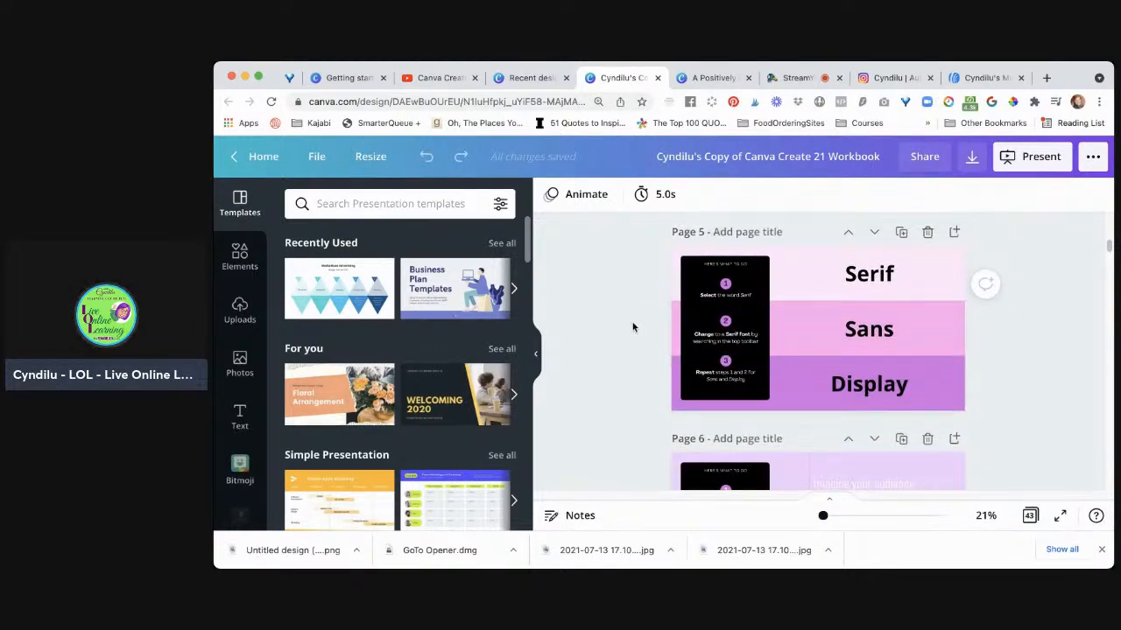
Step: Collapse the templates panel, set the zoom to 29%, and read the exercise instructions on pages 5 and 6
left_click(537, 358)
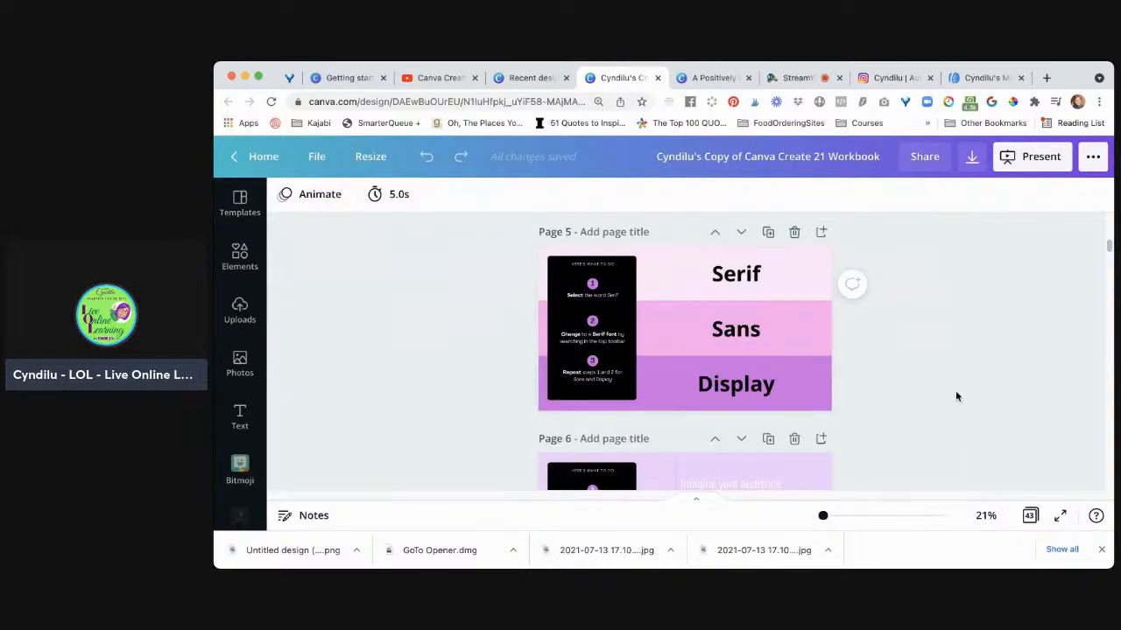
left_click_drag(823, 515, 828, 516)
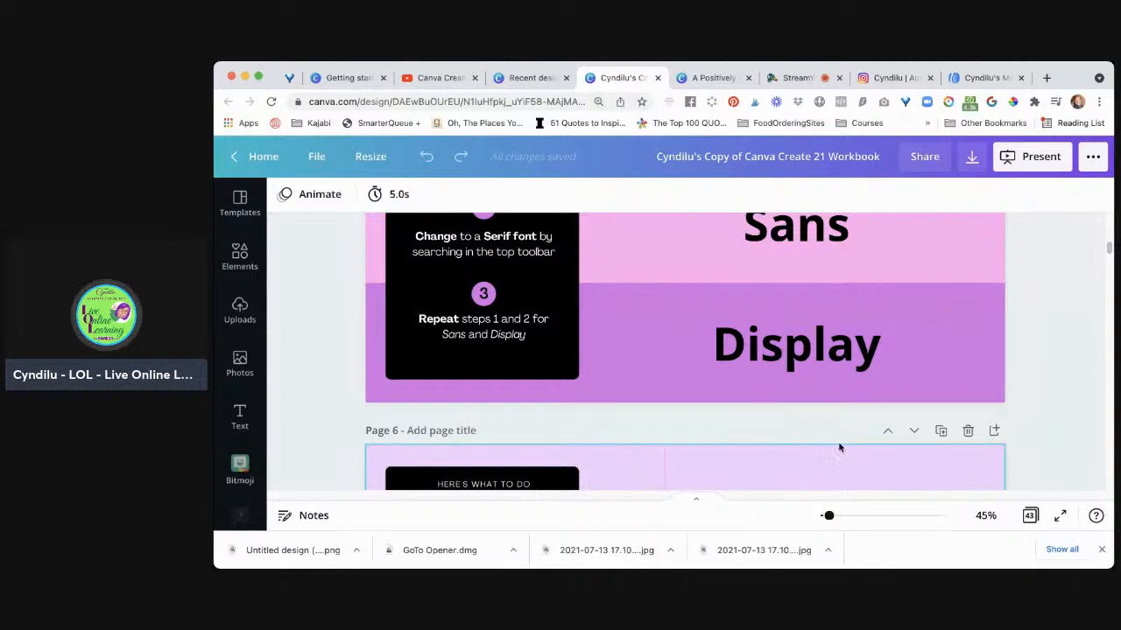
scroll(840, 433, "up", 3)
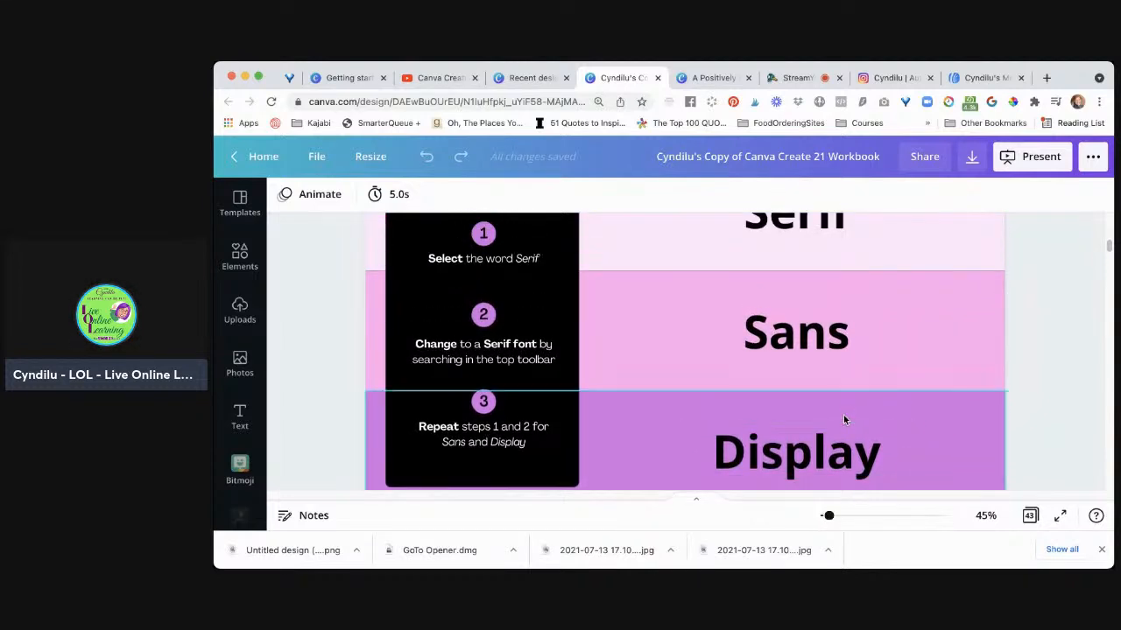
left_click_drag(827, 517, 825, 517)
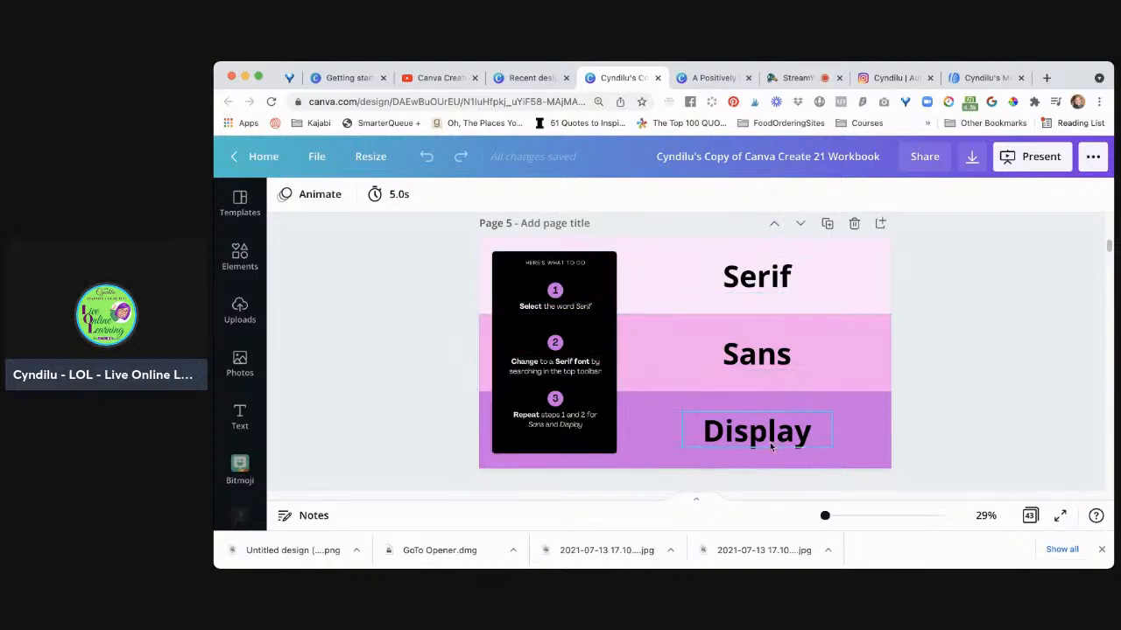
scroll(770, 448, "down", 5)
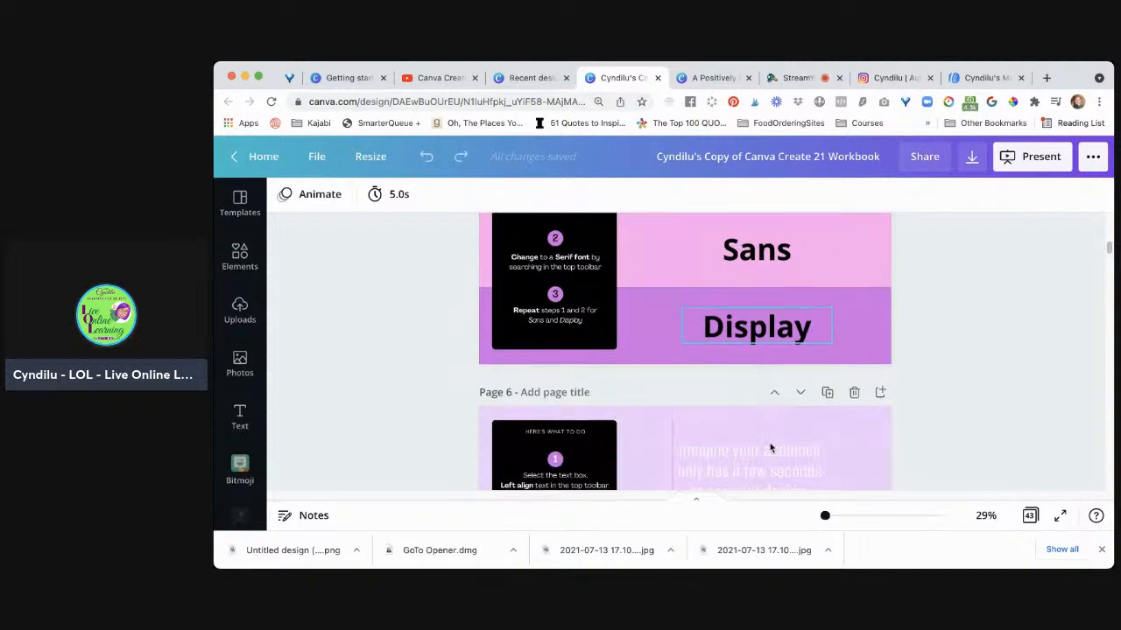
scroll(770, 448, "down", 2)
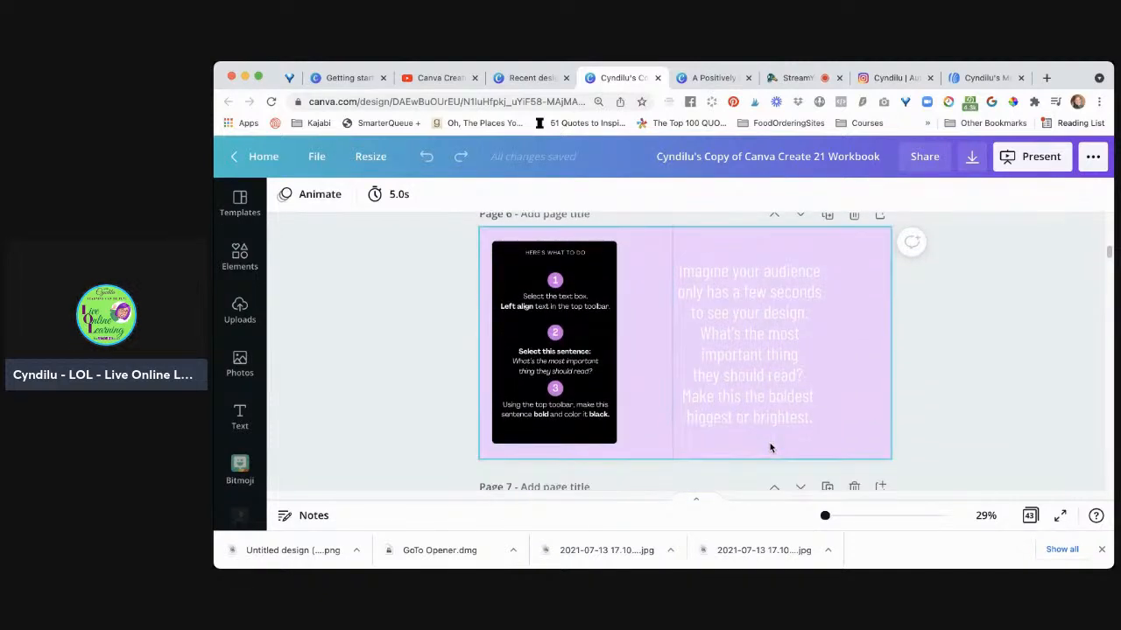
Step: Search the fonts for "serif" and set the word Serif on page 5 to Droid Serif
scroll(771, 448, "up", 6)
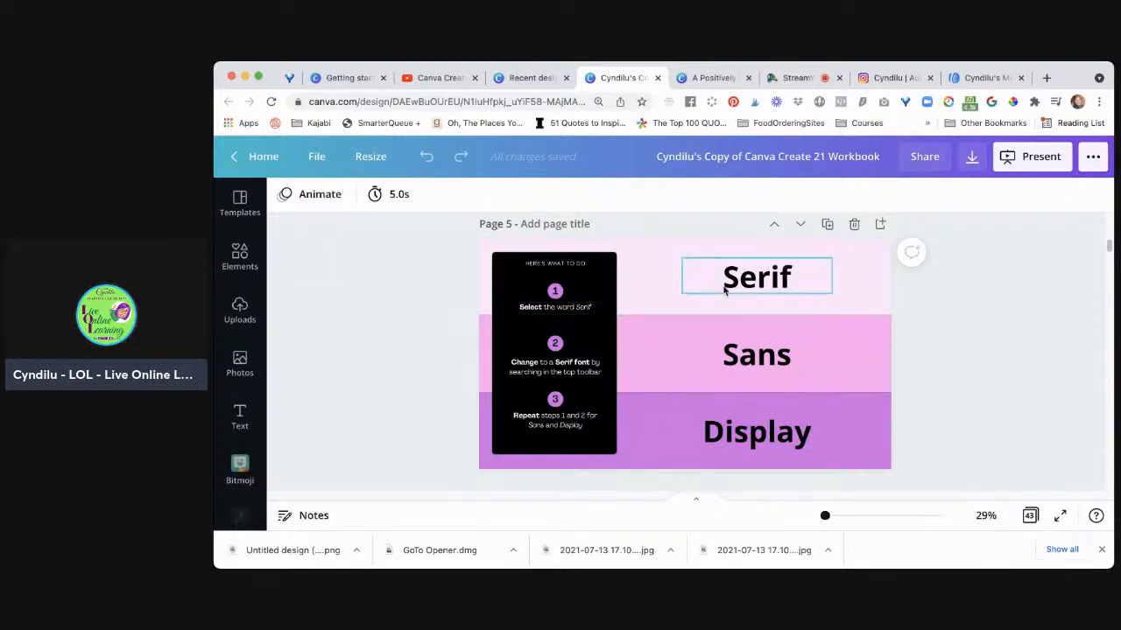
left_click(757, 278)
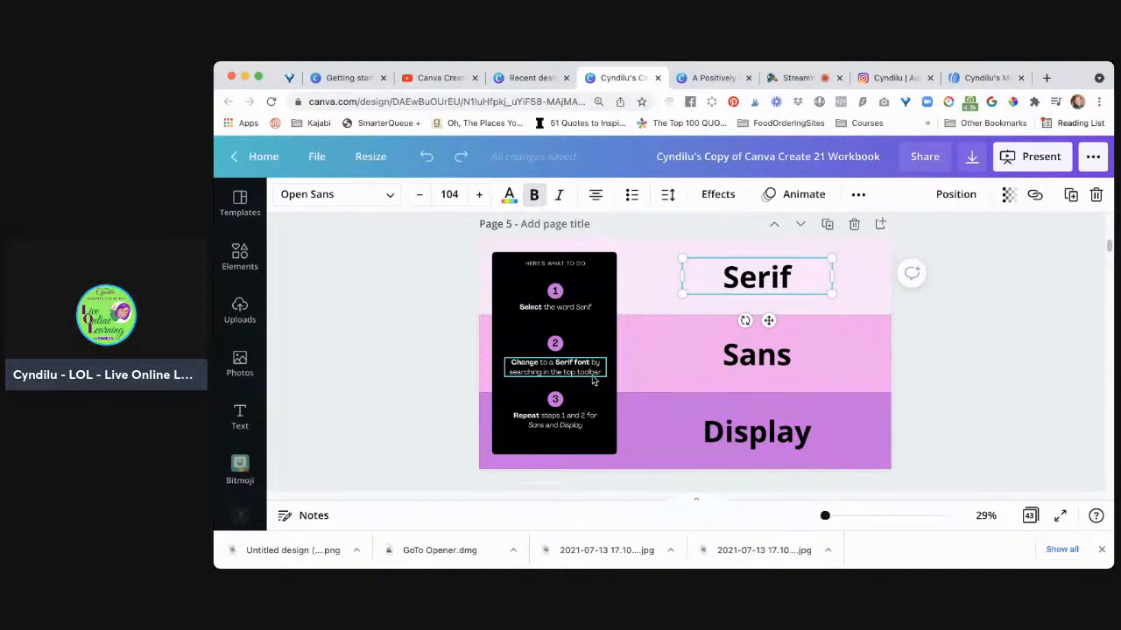
left_click(355, 194)
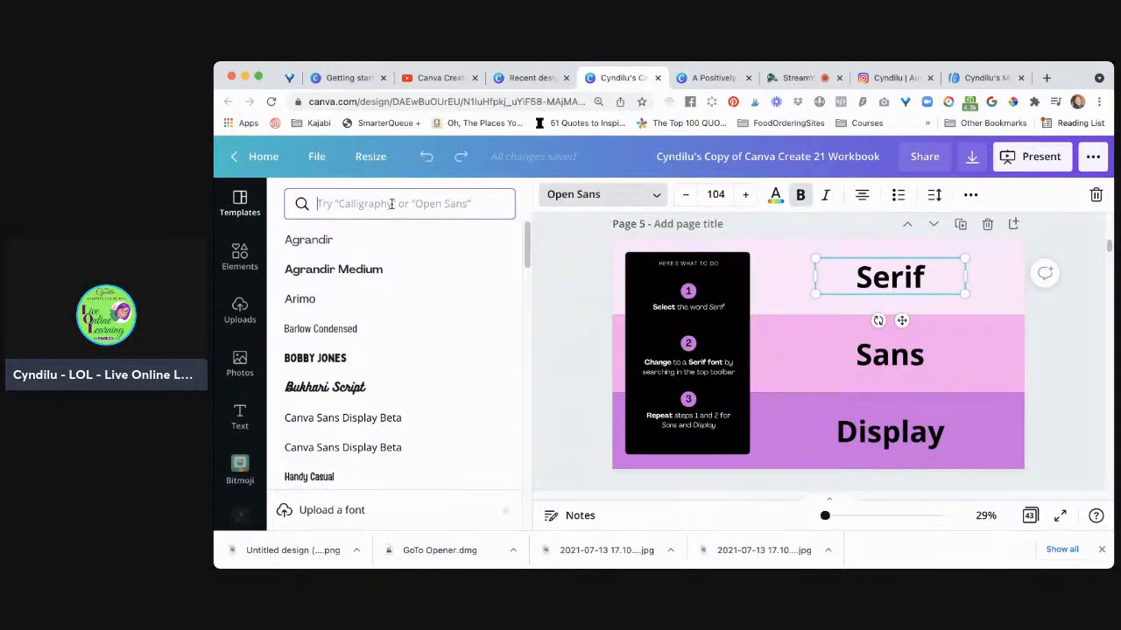
type("serif")
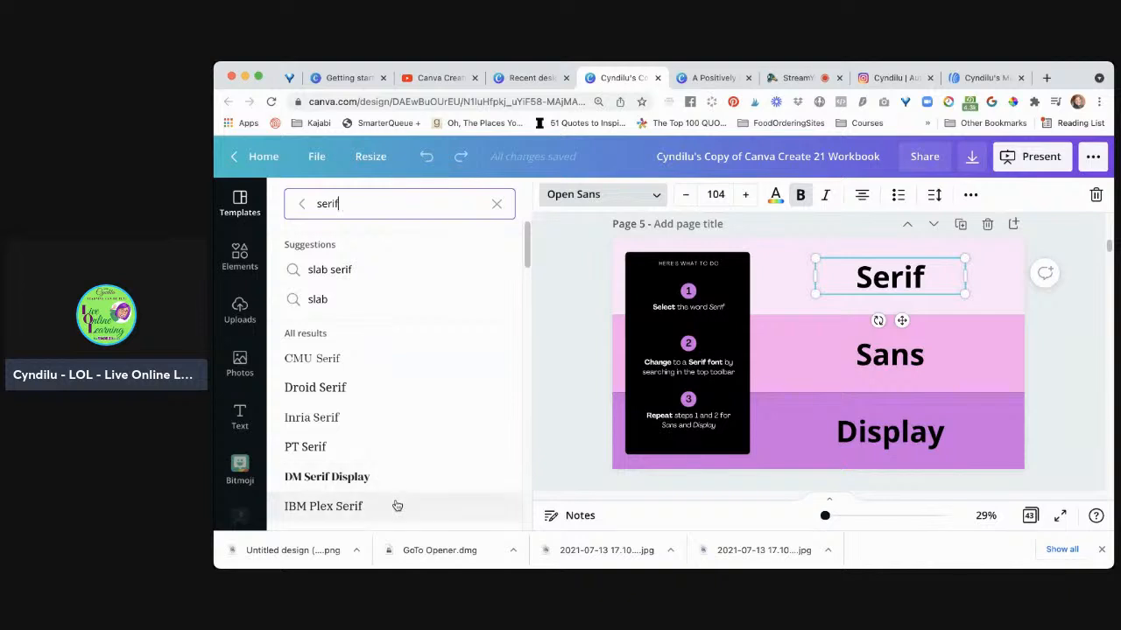
left_click(400, 390)
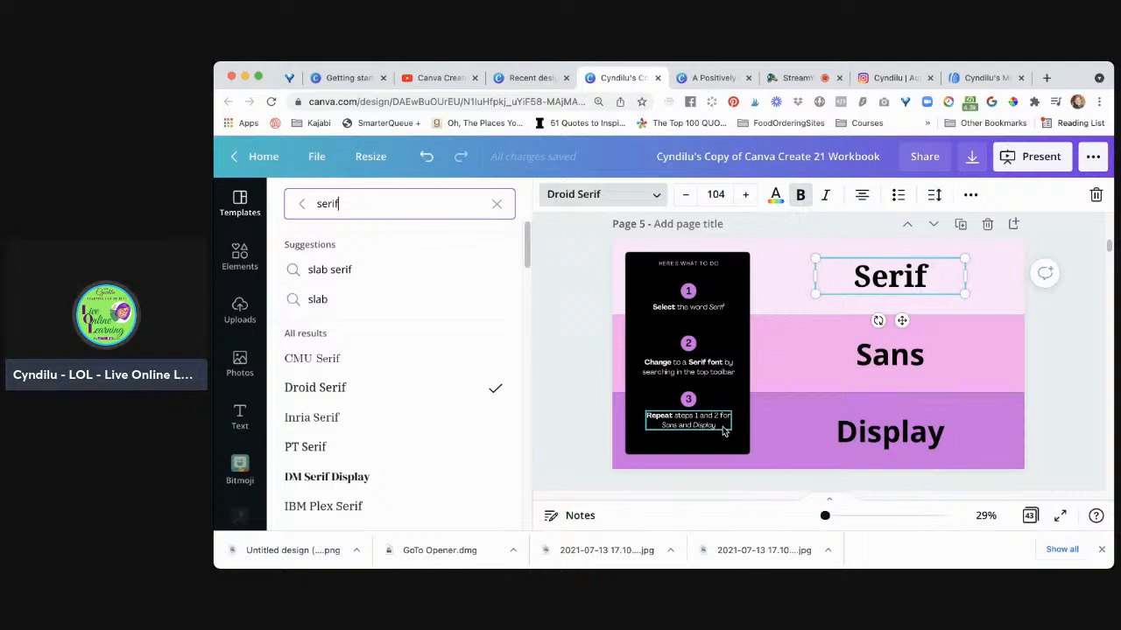
Step: Search the fonts for "sans" and set the word Sans on page 5 to Brixton Sans
left_click(905, 359)
double_click(444, 204)
type("sans")
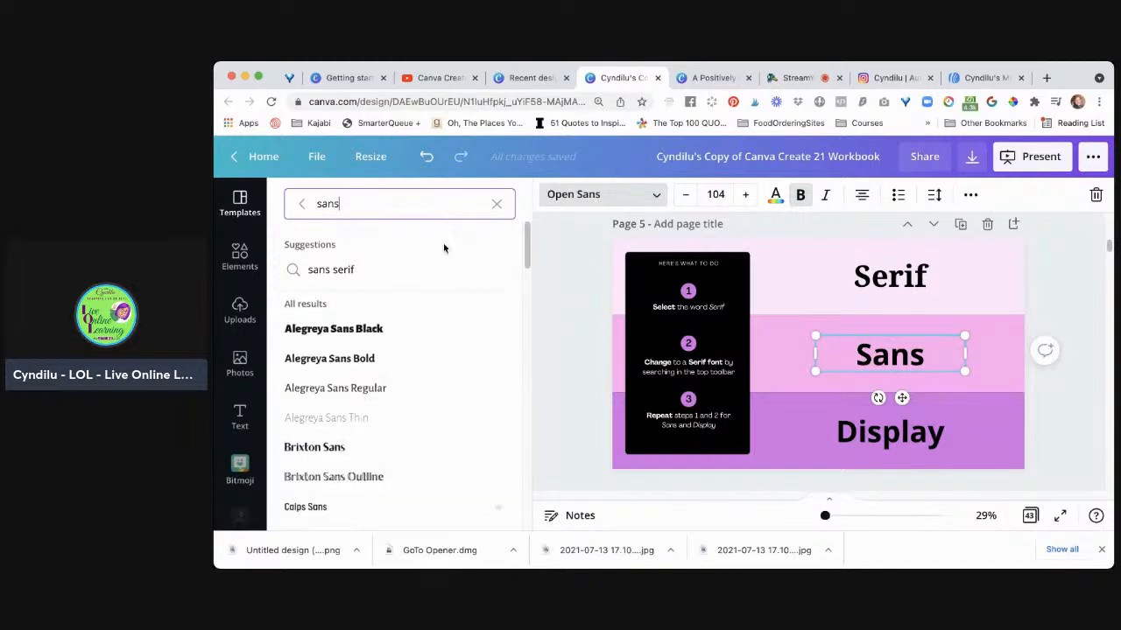
scroll(438, 417, "down", 3)
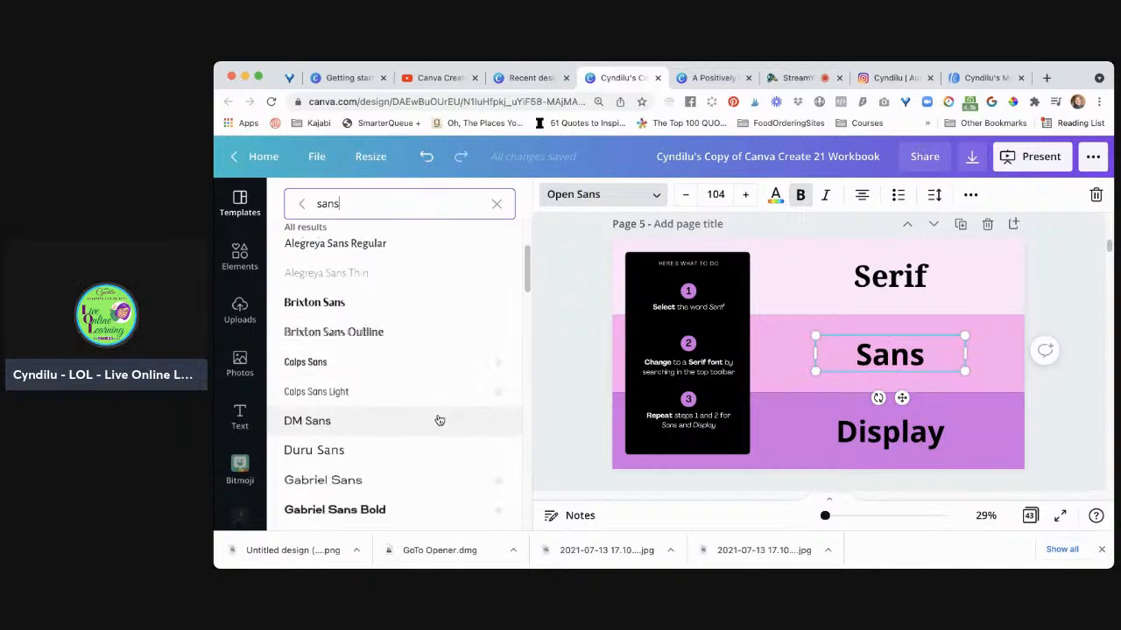
left_click(438, 303)
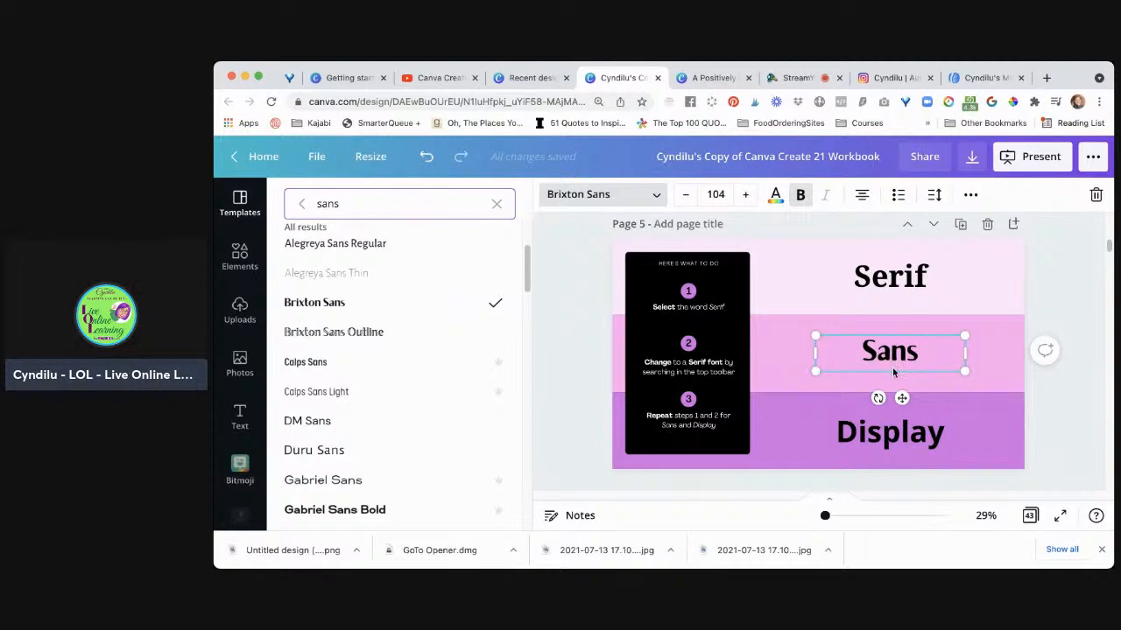
Step: Set the word Display to the Major Mono Display font, found by searching "display", and widen its text box to fit one line
left_click(893, 446)
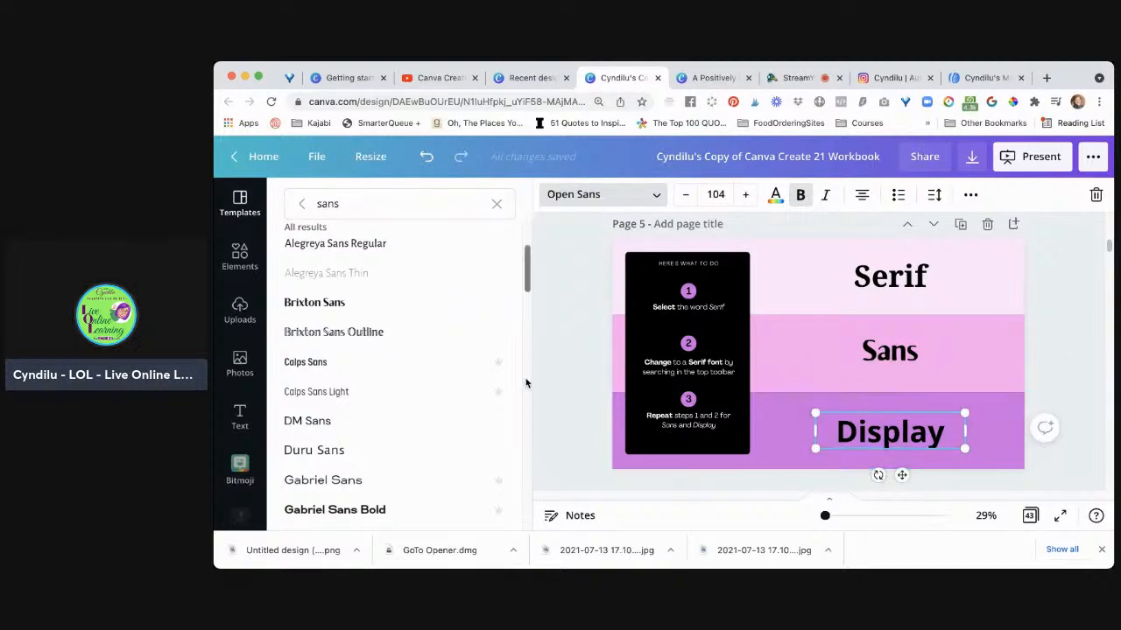
left_click(395, 201)
type("display")
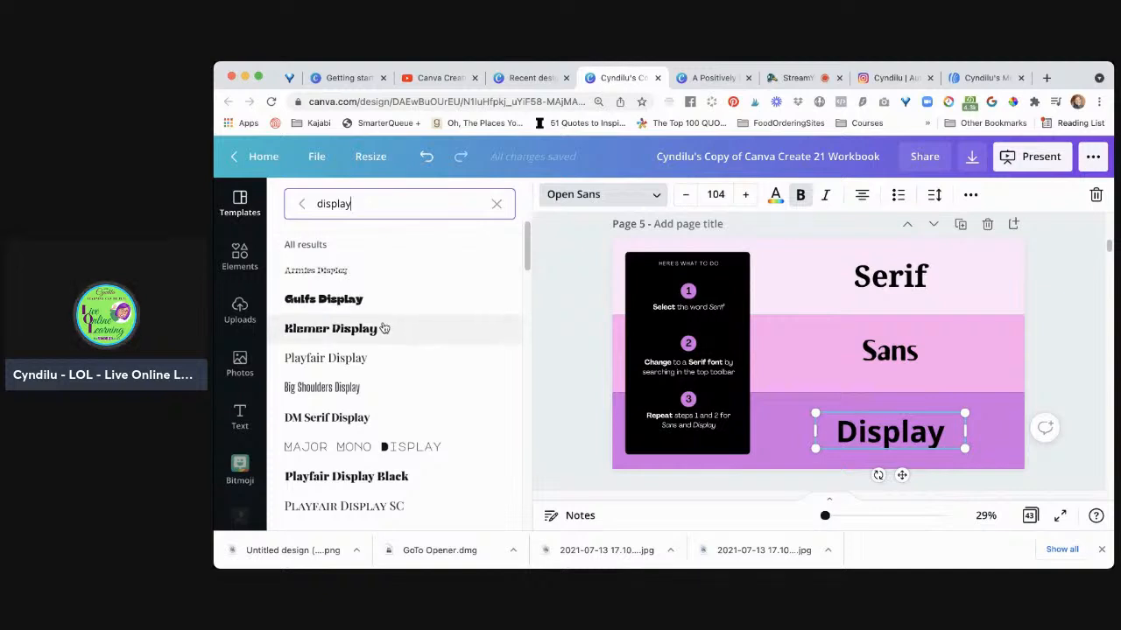
scroll(425, 430, "down", 3)
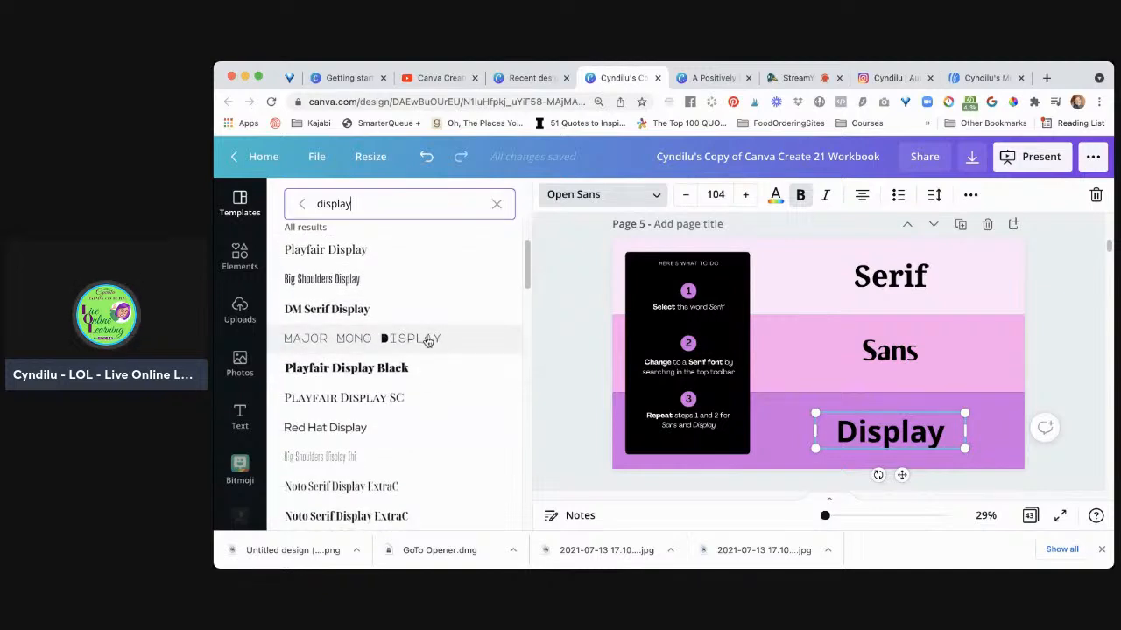
left_click(428, 340)
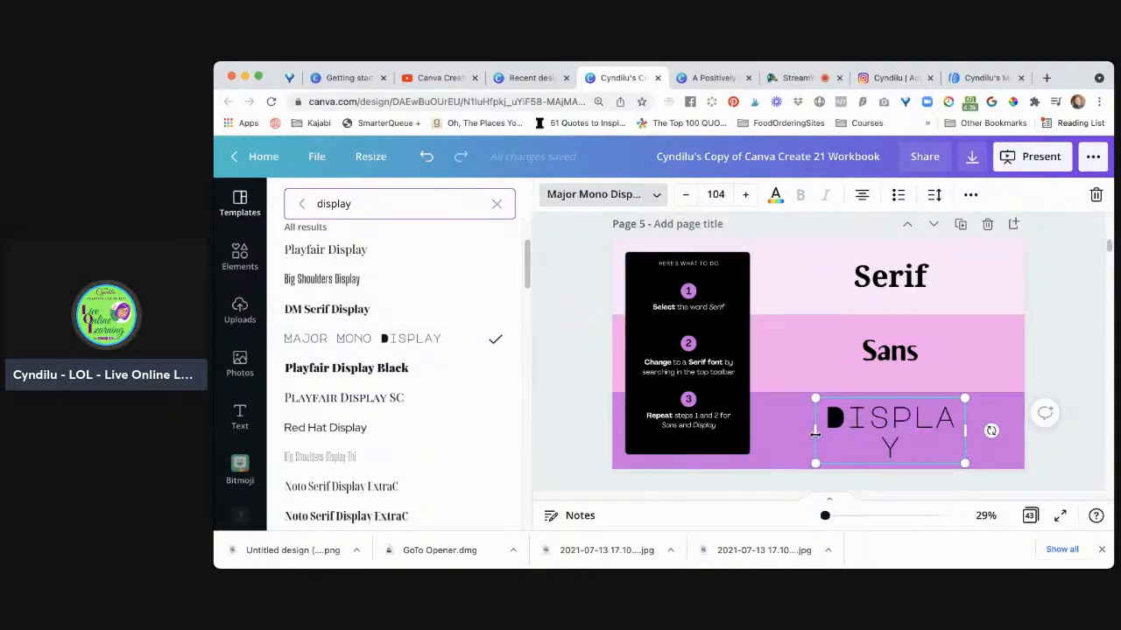
left_click_drag(811, 430, 802, 433)
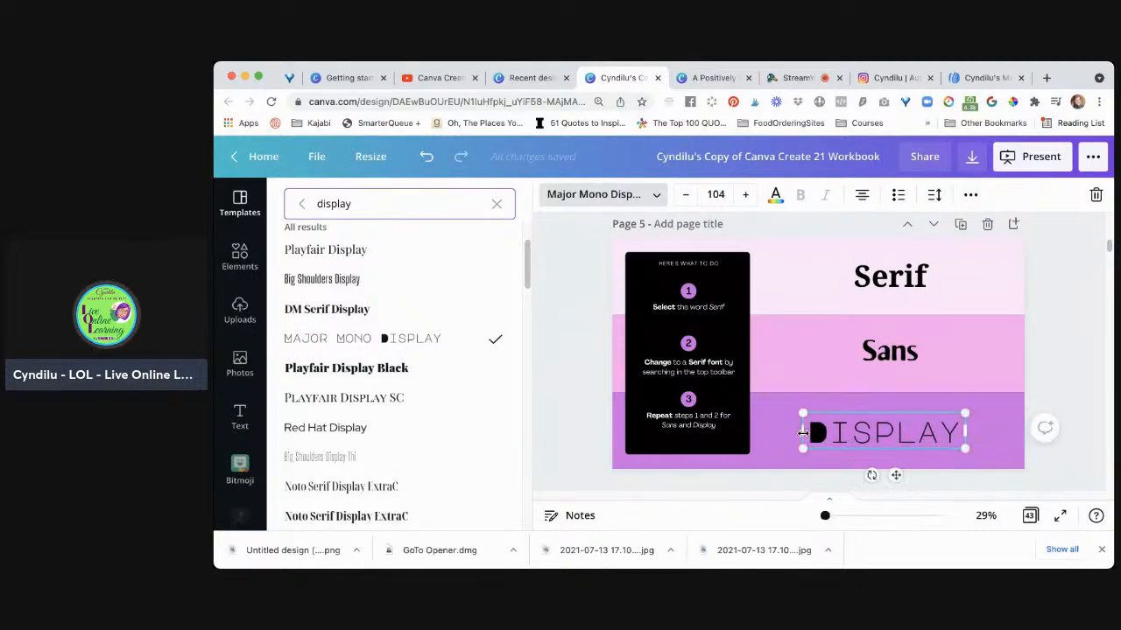
Step: Clear the "display" search text from the font search
key("BackSpace")
key("BackSpace")
key("BackSpace")
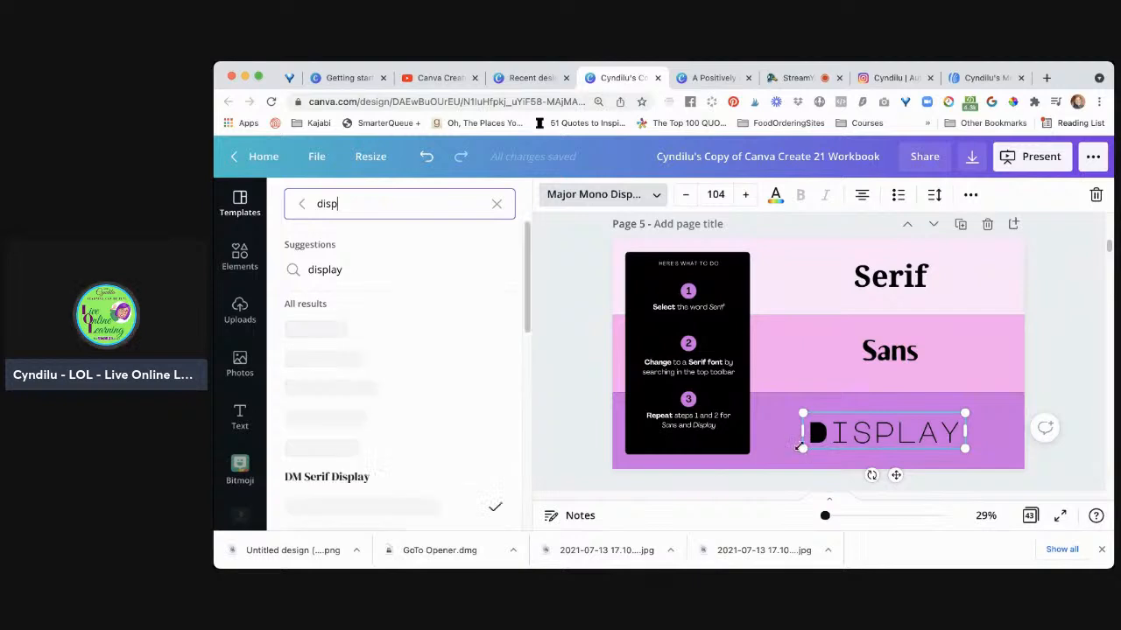
key("BackSpace")
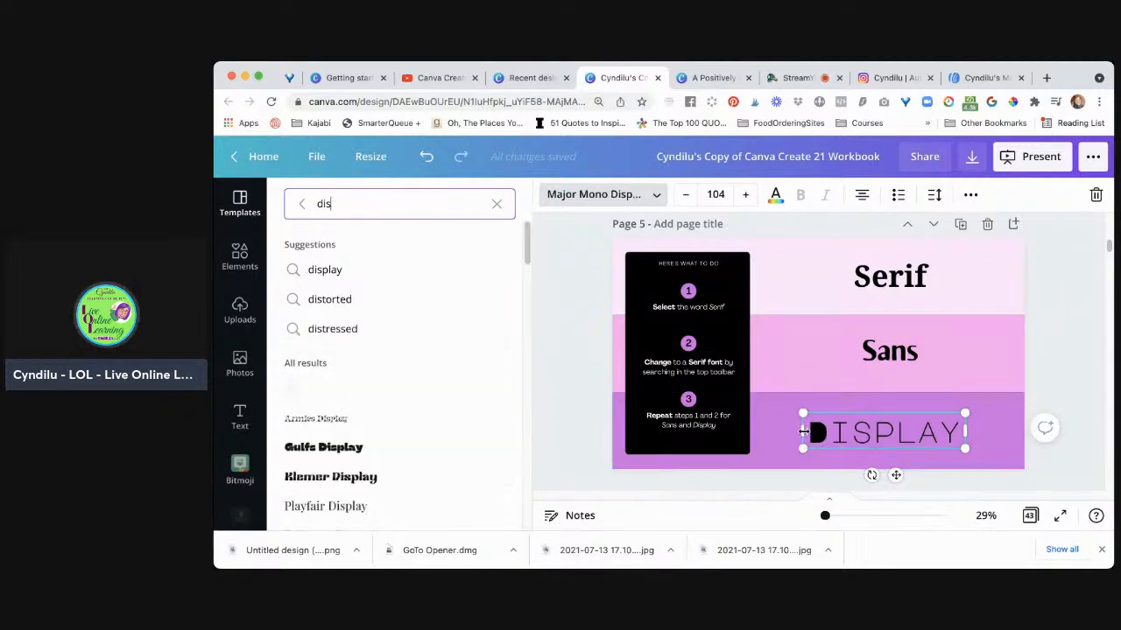
left_click(497, 205)
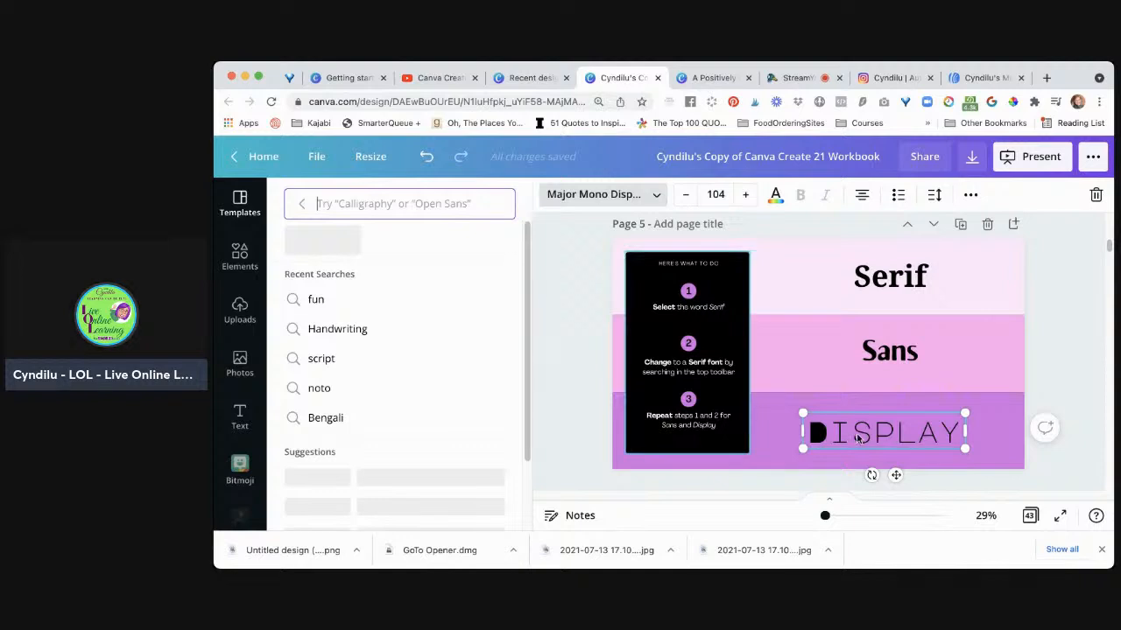
Step: Narrow the Display text box until the word wraps, deselect it, and undo the width change
left_click_drag(811, 433, 816, 432)
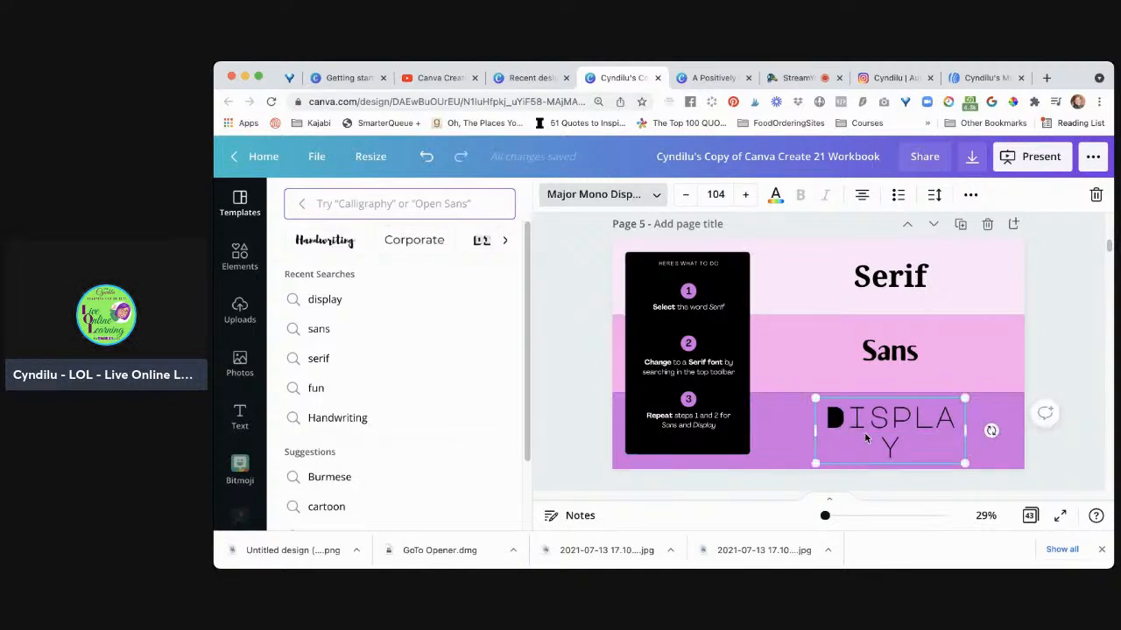
left_click(1050, 377)
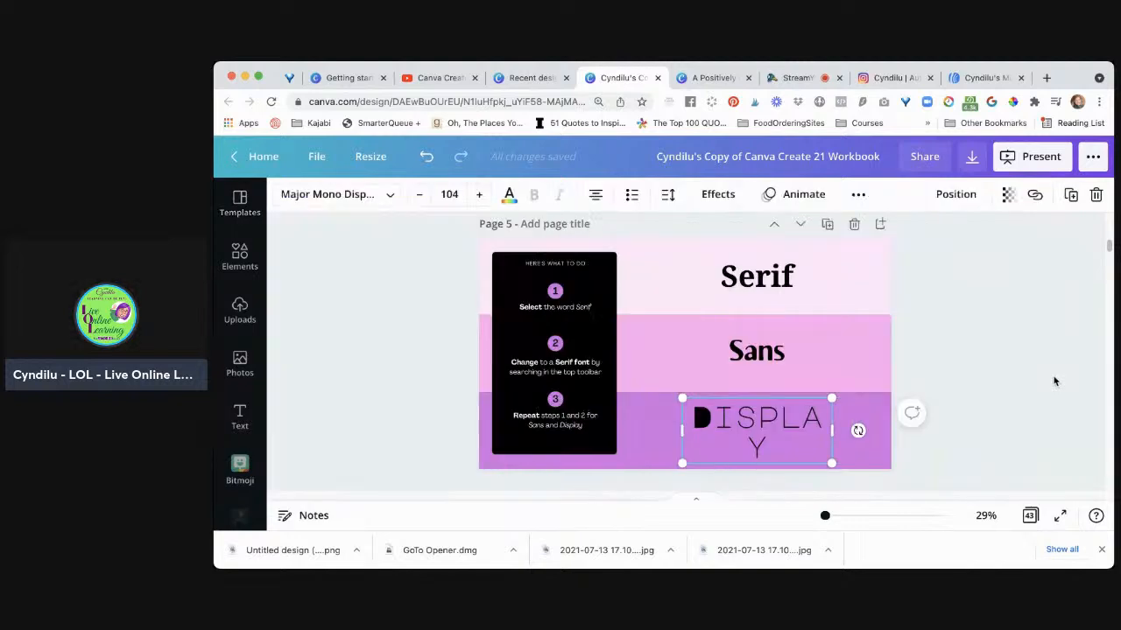
left_click(972, 387)
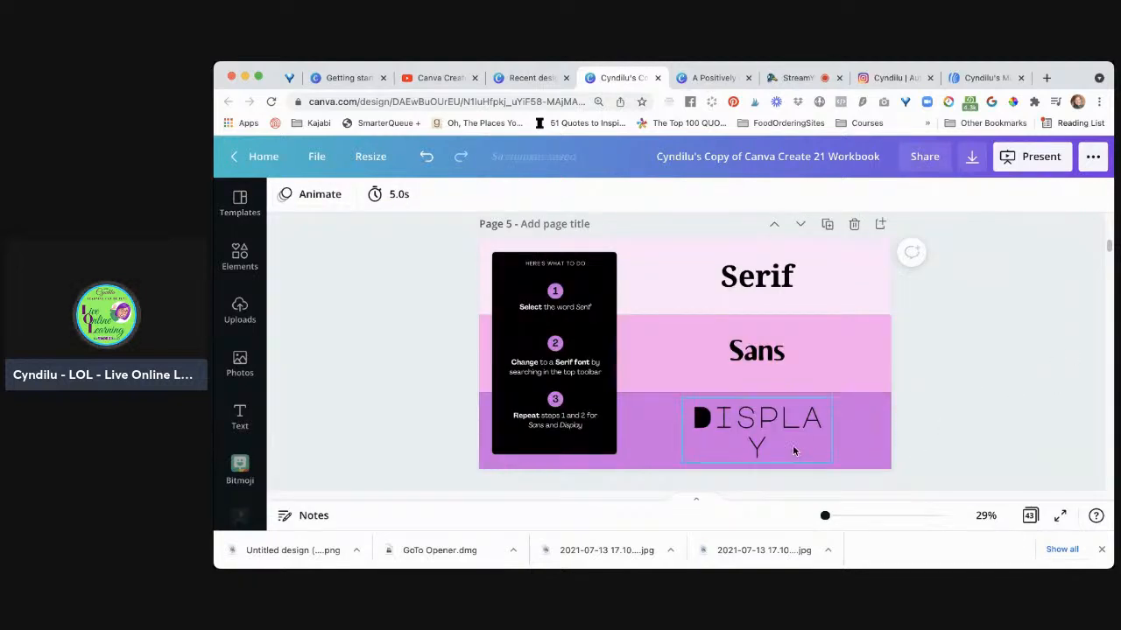
key("super+z")
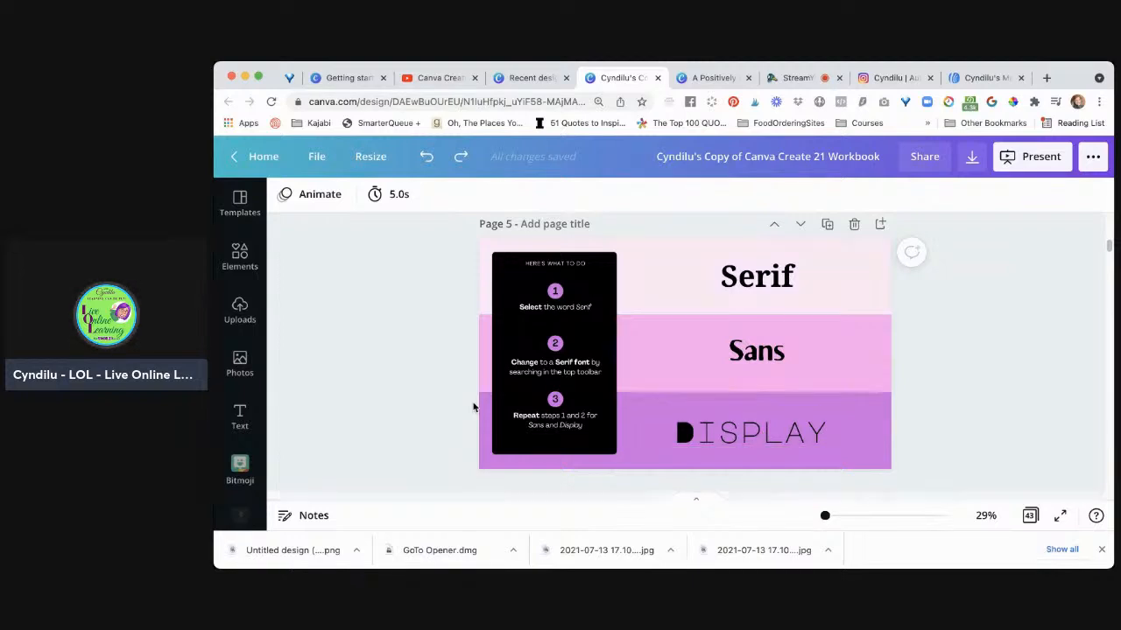
Step: Left-align the "Imagine your audience" text box on page 6, following the first exercise instruction
left_click(733, 434)
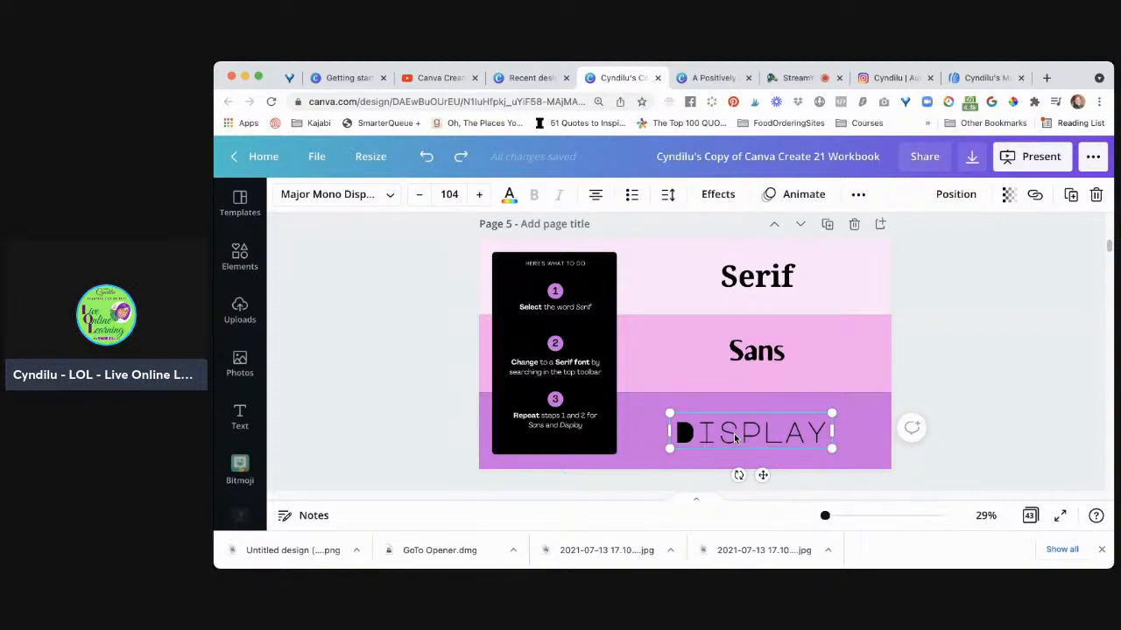
scroll(733, 438, "down", 3)
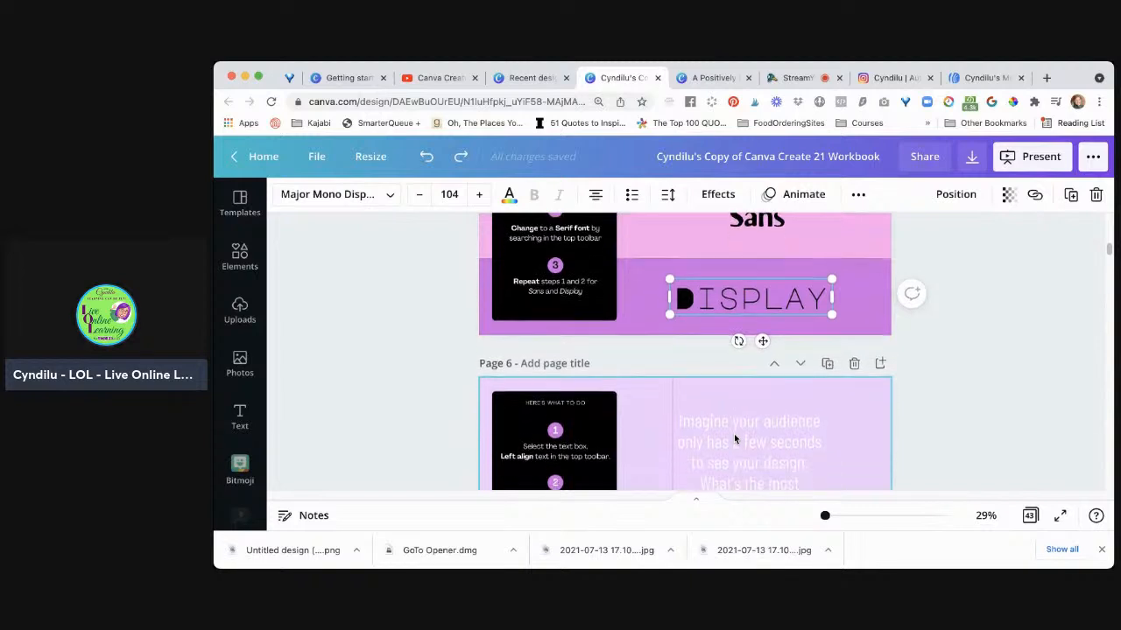
scroll(734, 433, "down", 1)
scroll(734, 433, "down", 1)
scroll(733, 438, "down", 1)
scroll(734, 440, "down", 1)
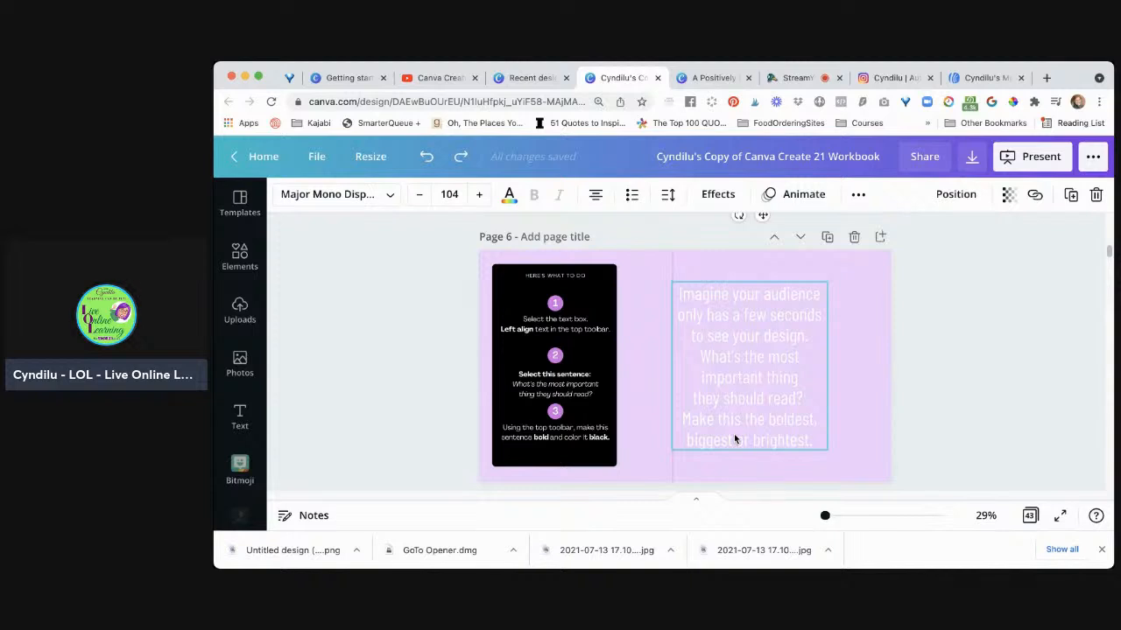
scroll(734, 437, "down", 1)
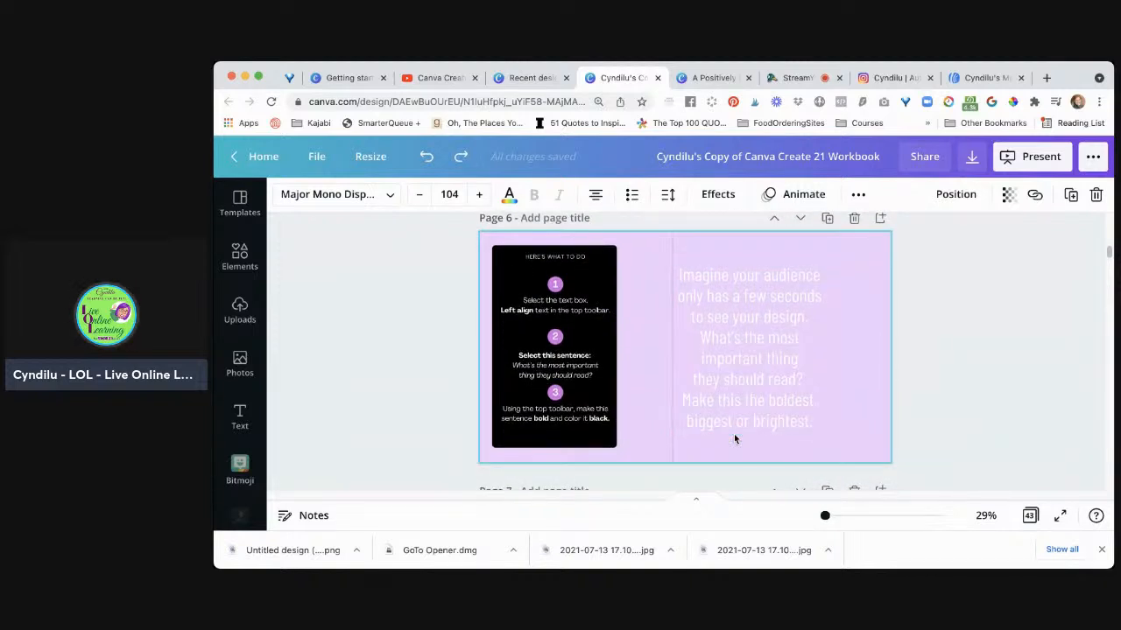
scroll(733, 439, "down", 1)
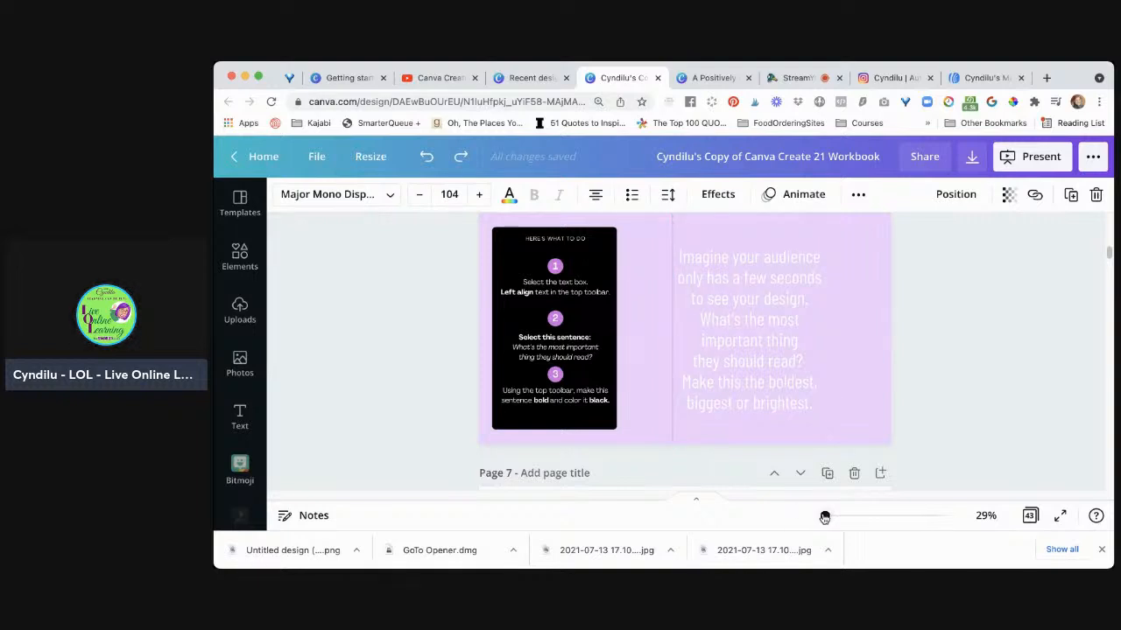
left_click_drag(824, 517, 828, 516)
scroll(871, 452, "up", 3)
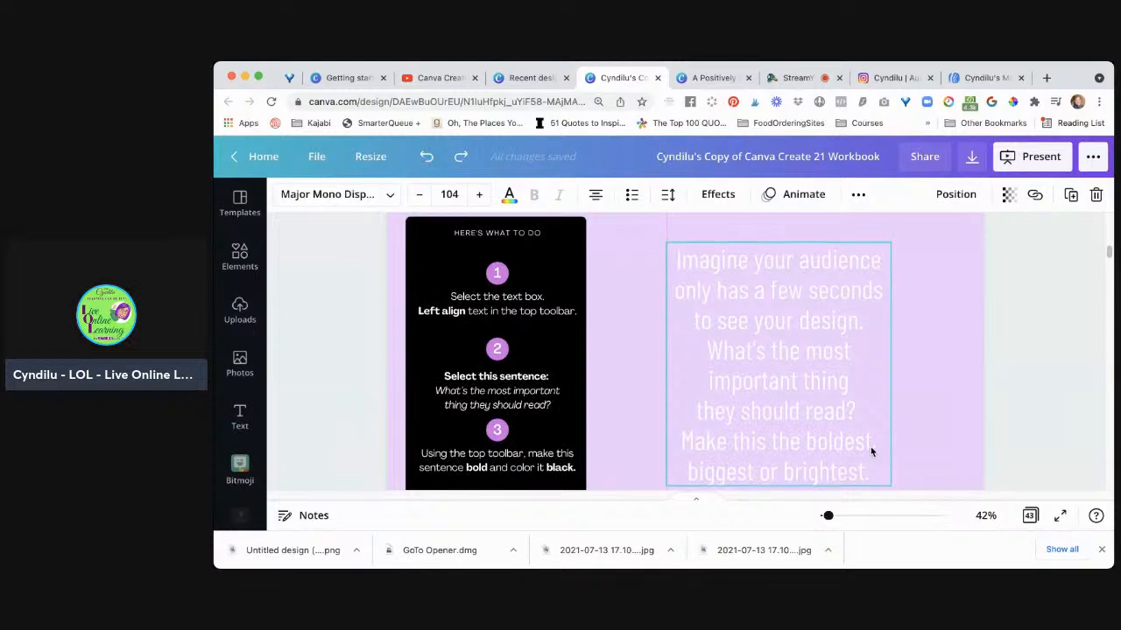
scroll(871, 451, "down", 2)
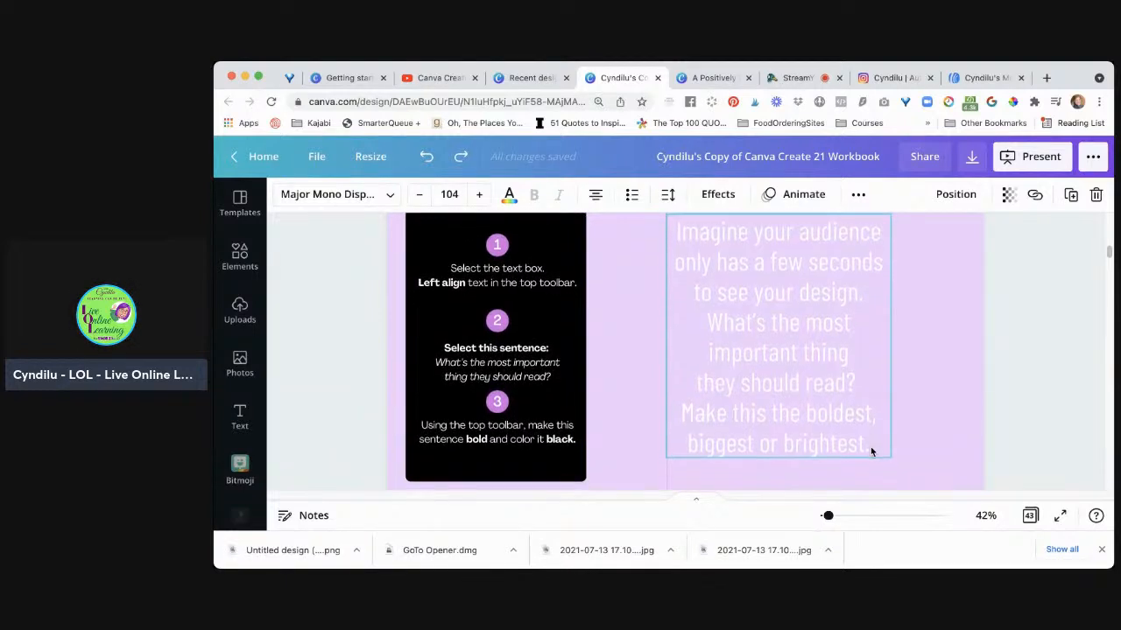
left_click(800, 358)
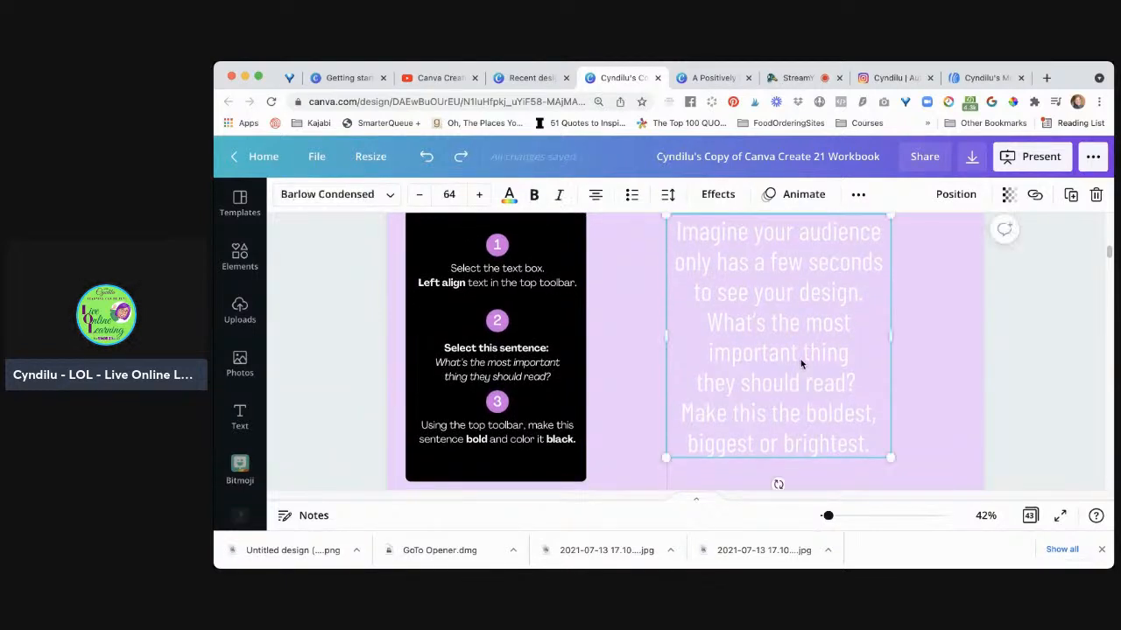
left_click(595, 196)
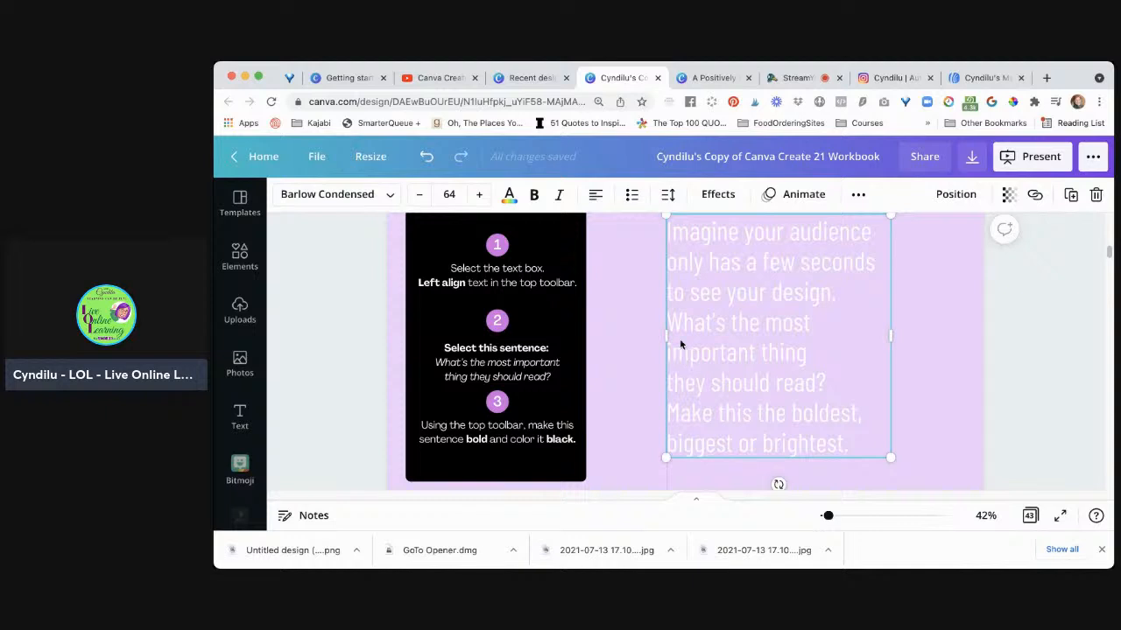
Step: Make the sentence "What's the most important thing they should read?" bold and black in page 6's text box, and deselect it
left_click_drag(670, 322, 676, 321)
left_click_drag(669, 325, 827, 379)
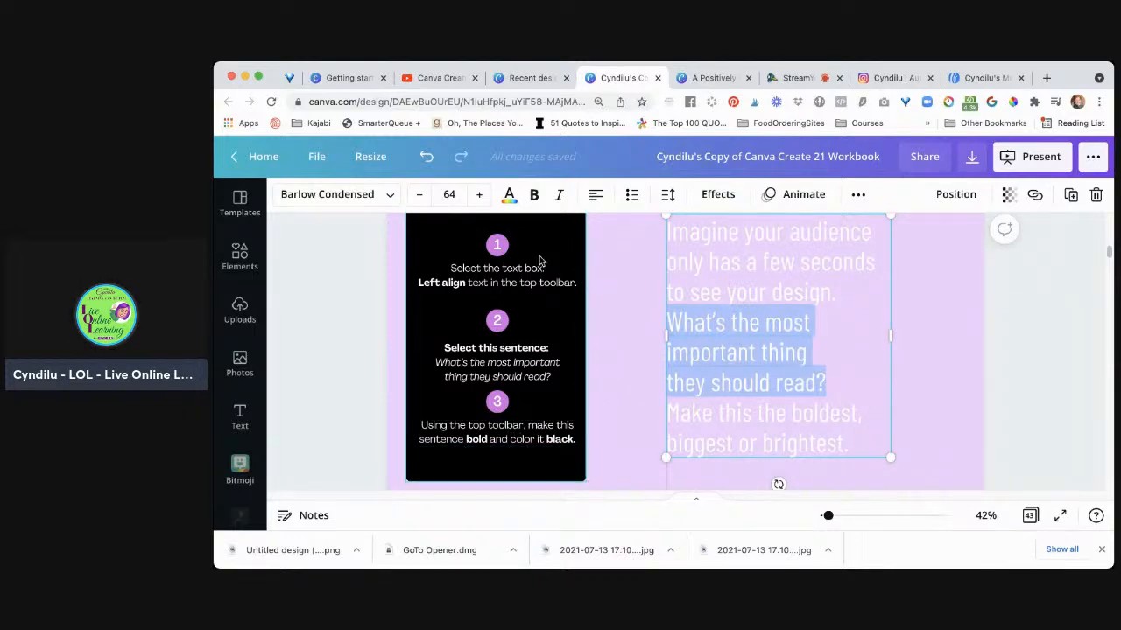
left_click(534, 196)
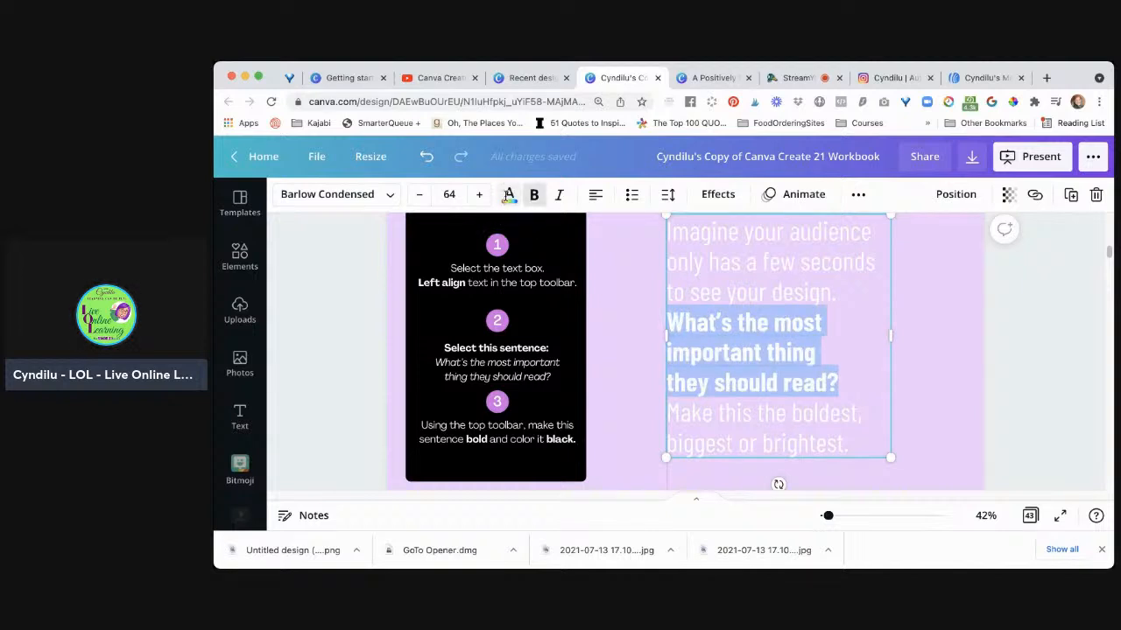
left_click(508, 195)
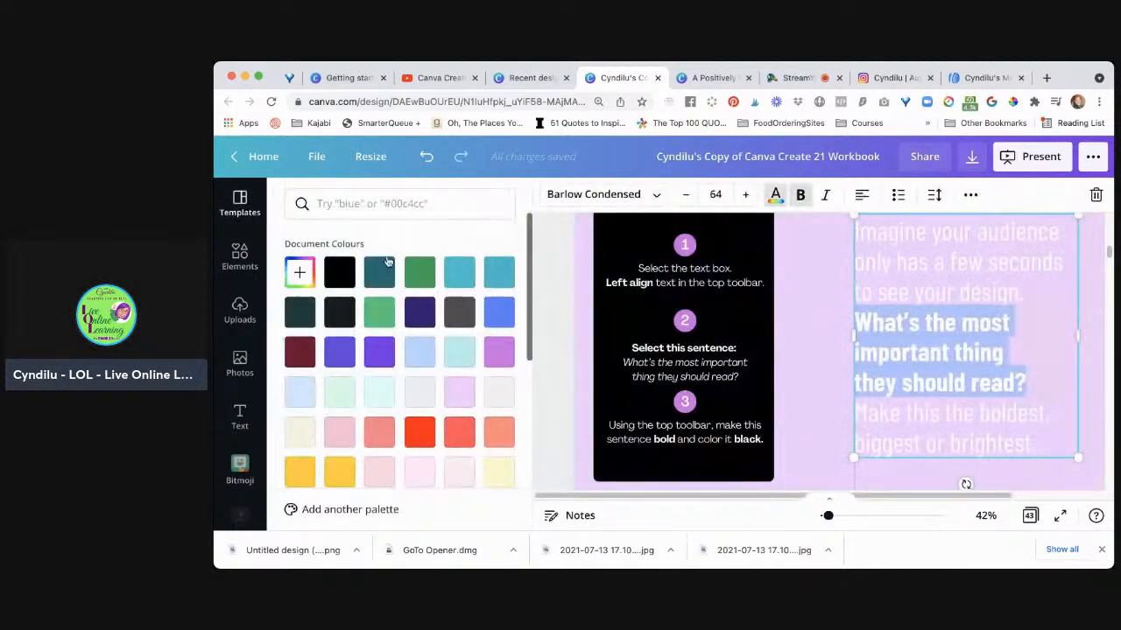
left_click(341, 275)
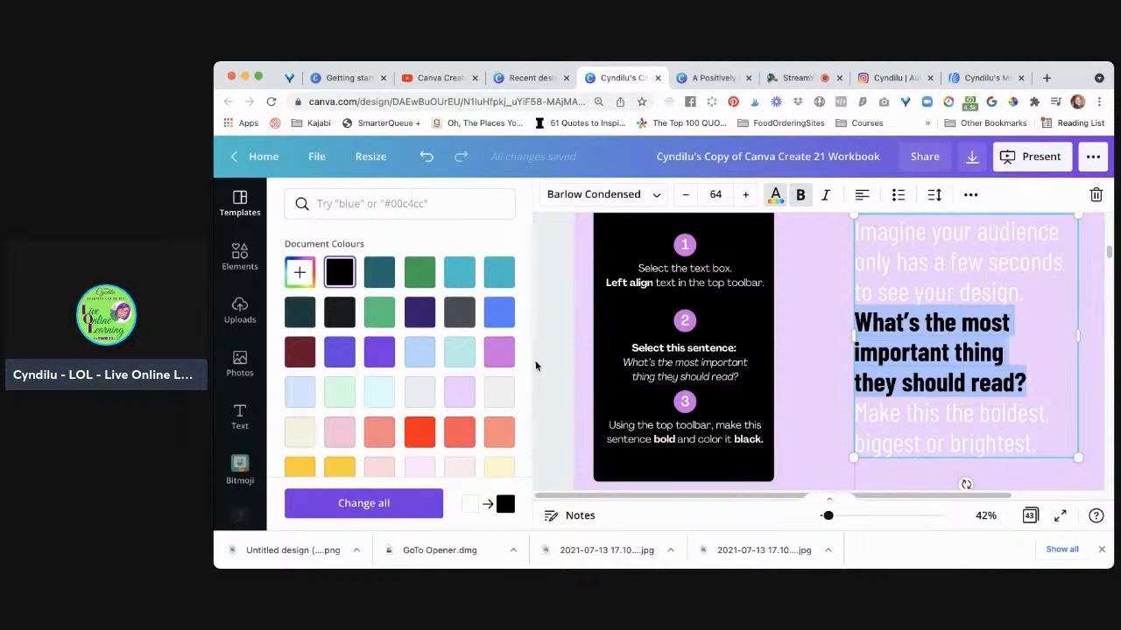
left_click(795, 353)
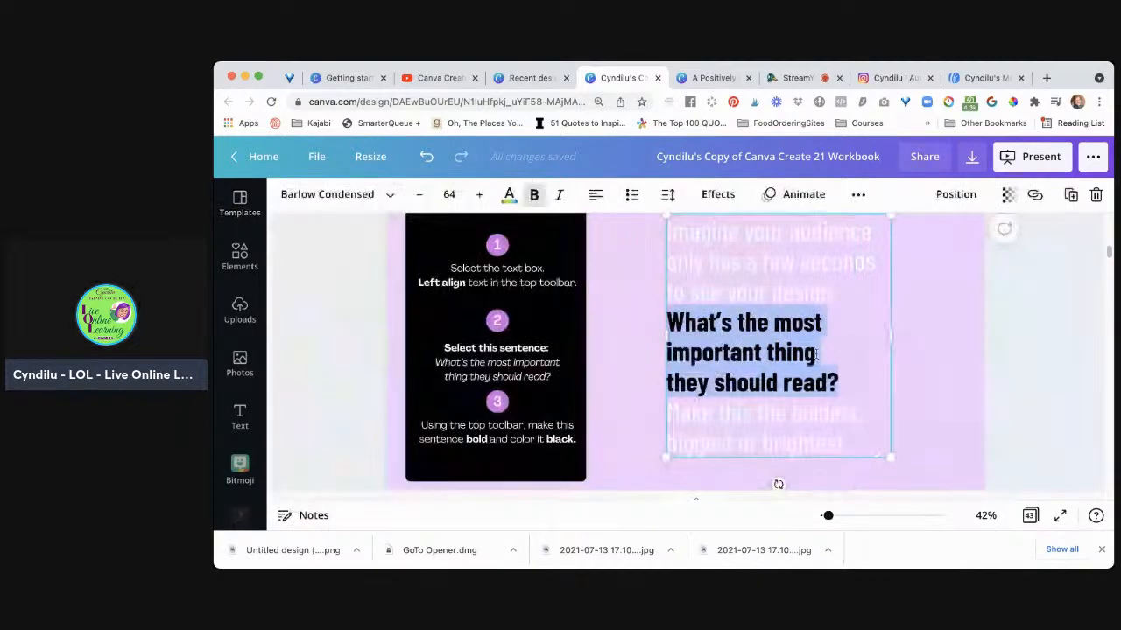
left_click(947, 360)
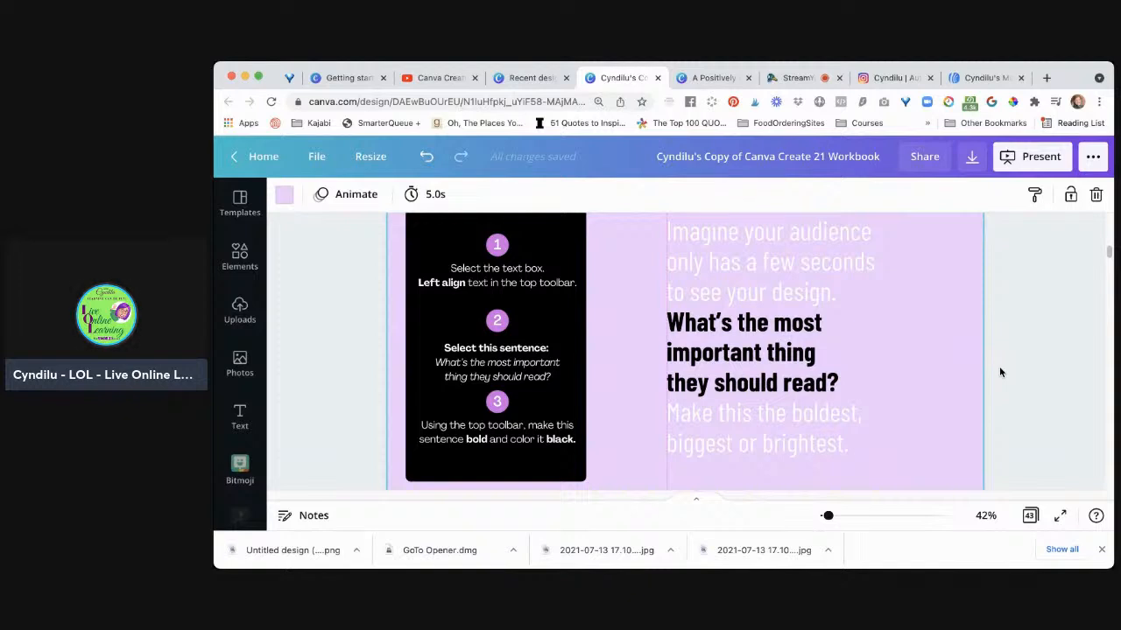
Step: Undo the black colour, bold and left alignment of page 6's text, and redo all three changes
key("super+z")
key("super+z")
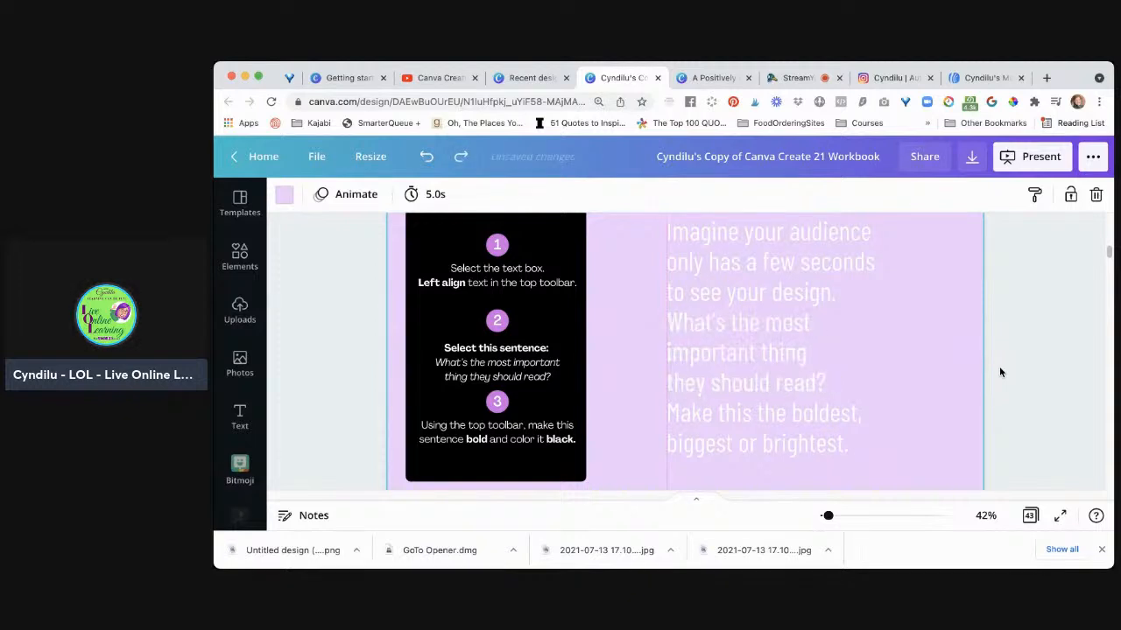
key("super+z")
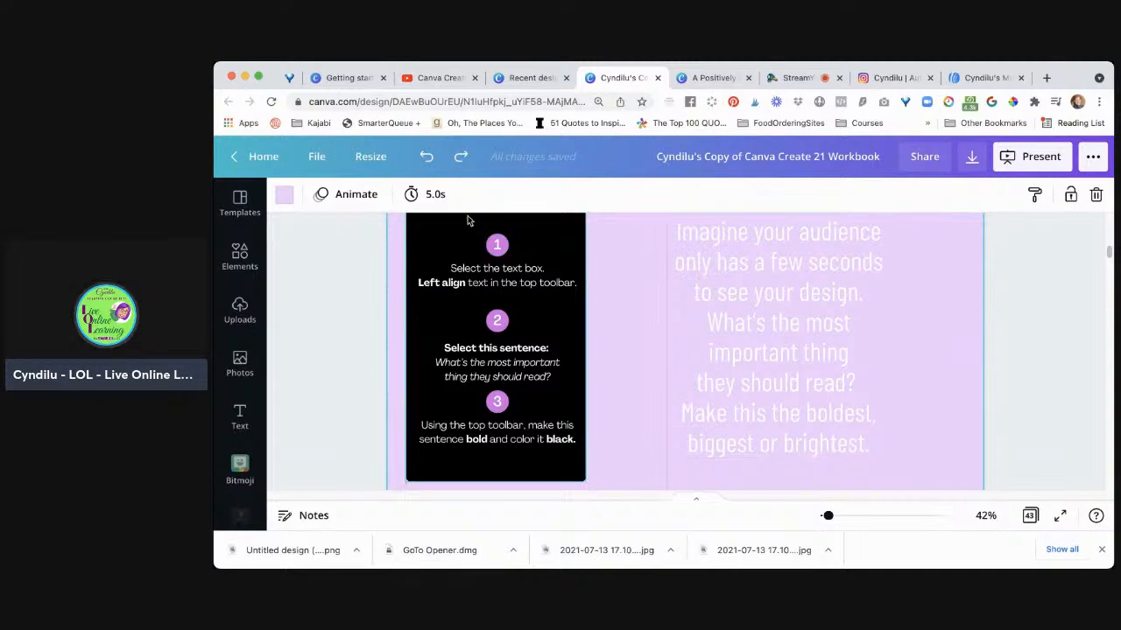
left_click(459, 158)
left_click(459, 157)
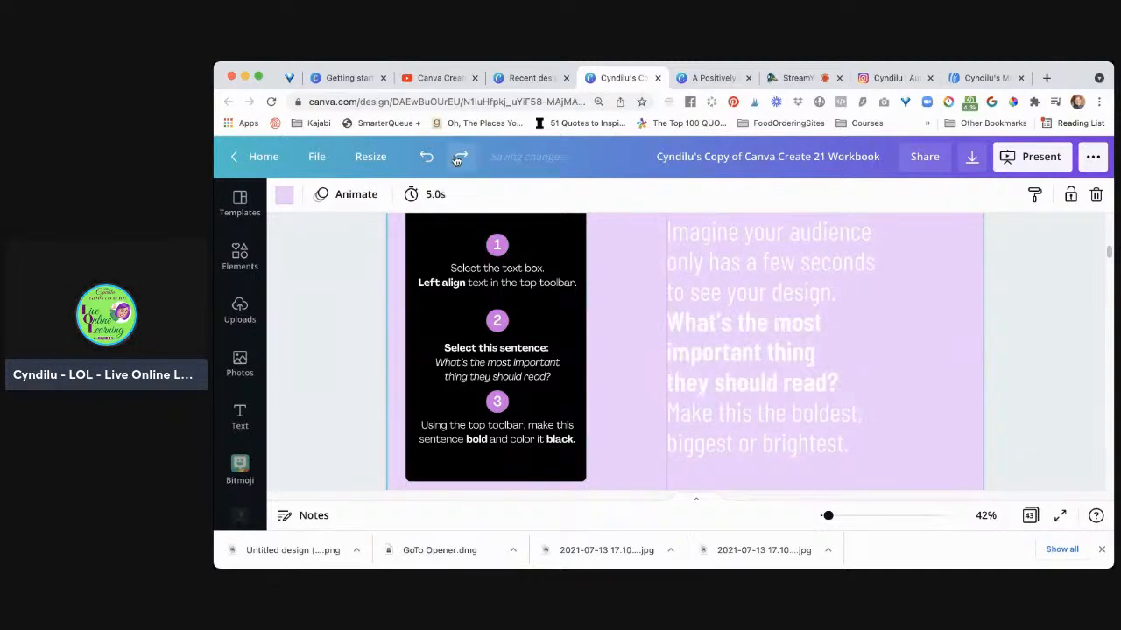
left_click(457, 159)
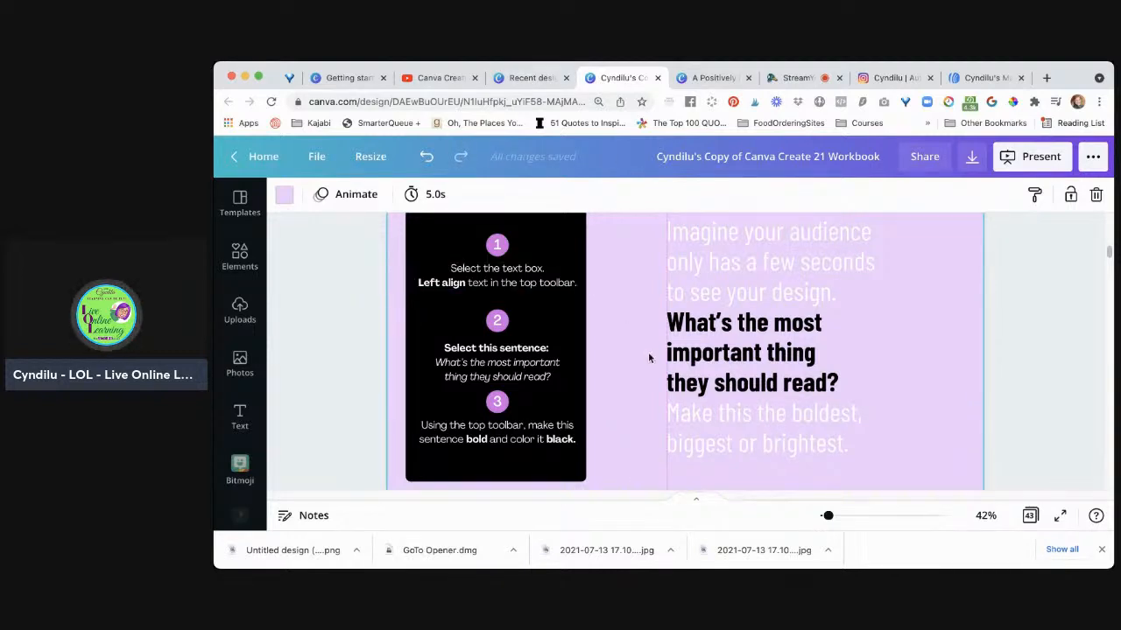
Step: Colour the word "green" in page 7's heading with the green from the document colours
scroll(650, 357, "down", 2)
scroll(649, 357, "down", 6)
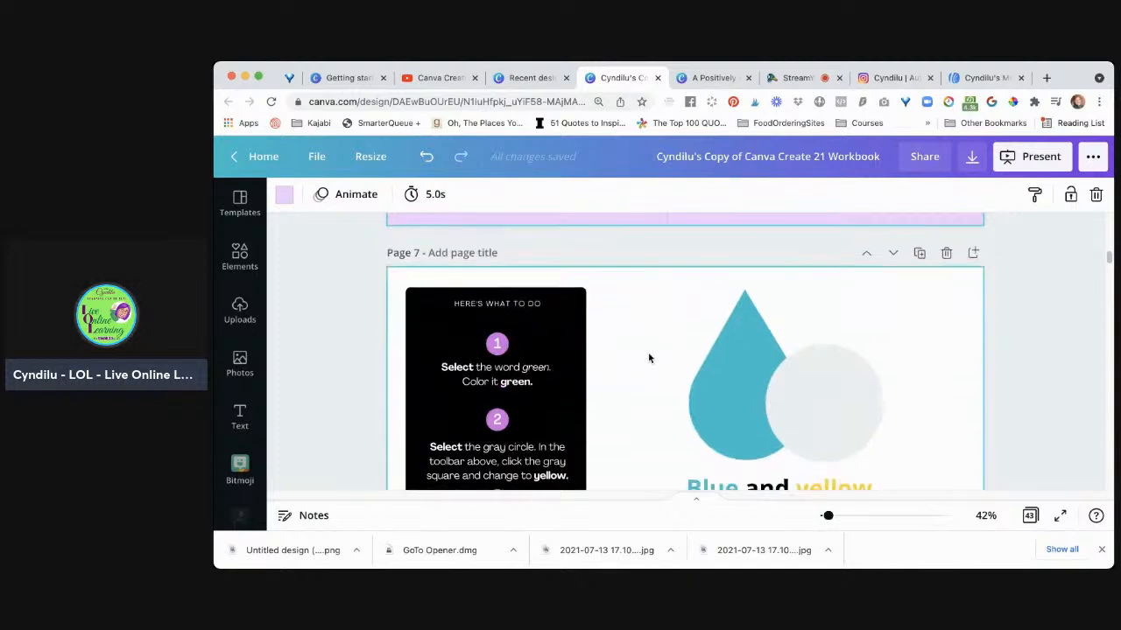
scroll(649, 357, "down", 2)
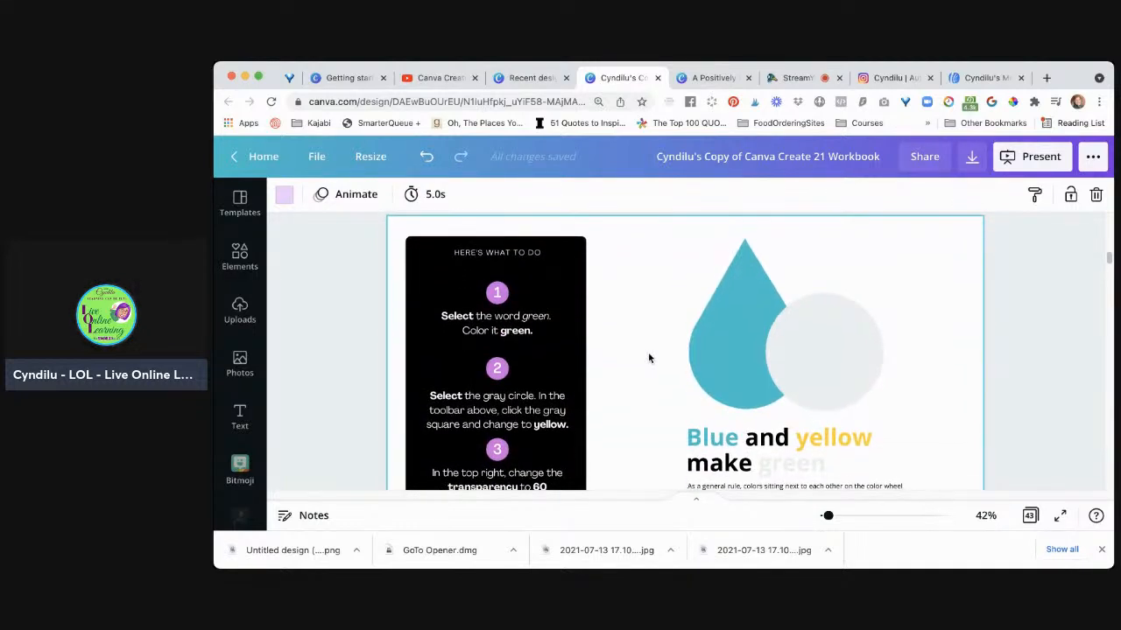
scroll(648, 357, "down", 1)
scroll(649, 357, "up", 1)
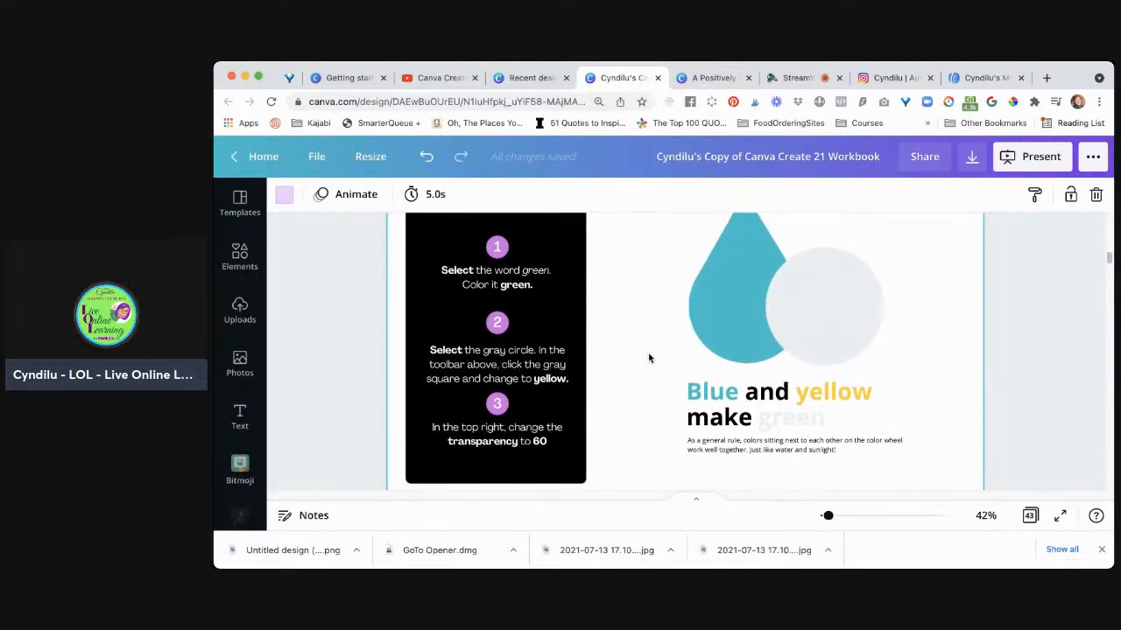
left_click(690, 416)
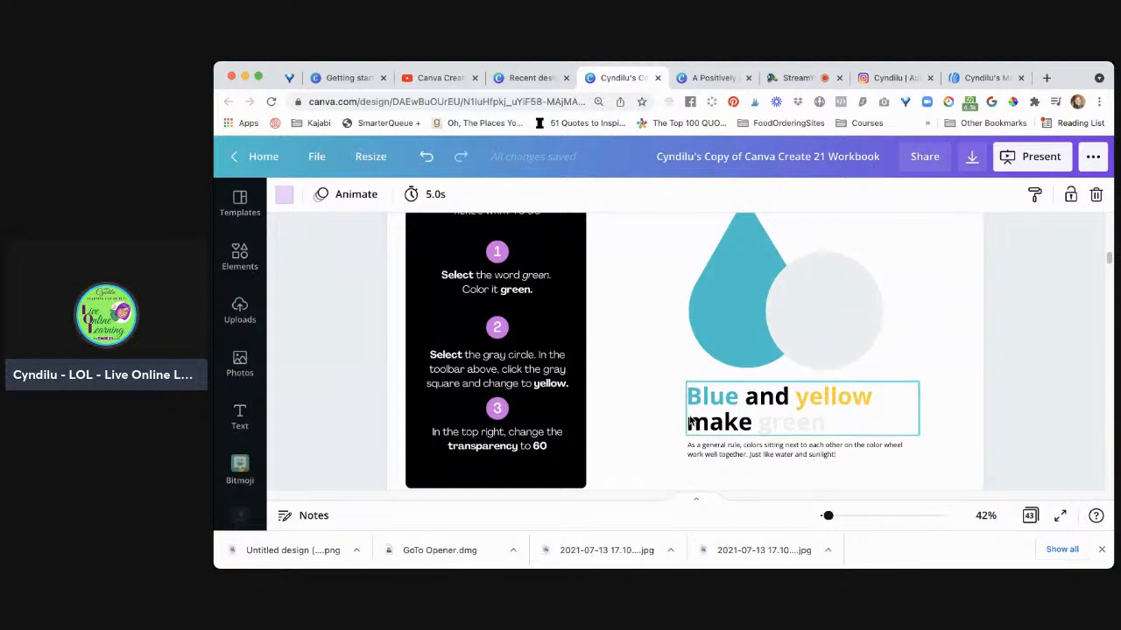
left_click(789, 427)
double_click(790, 427)
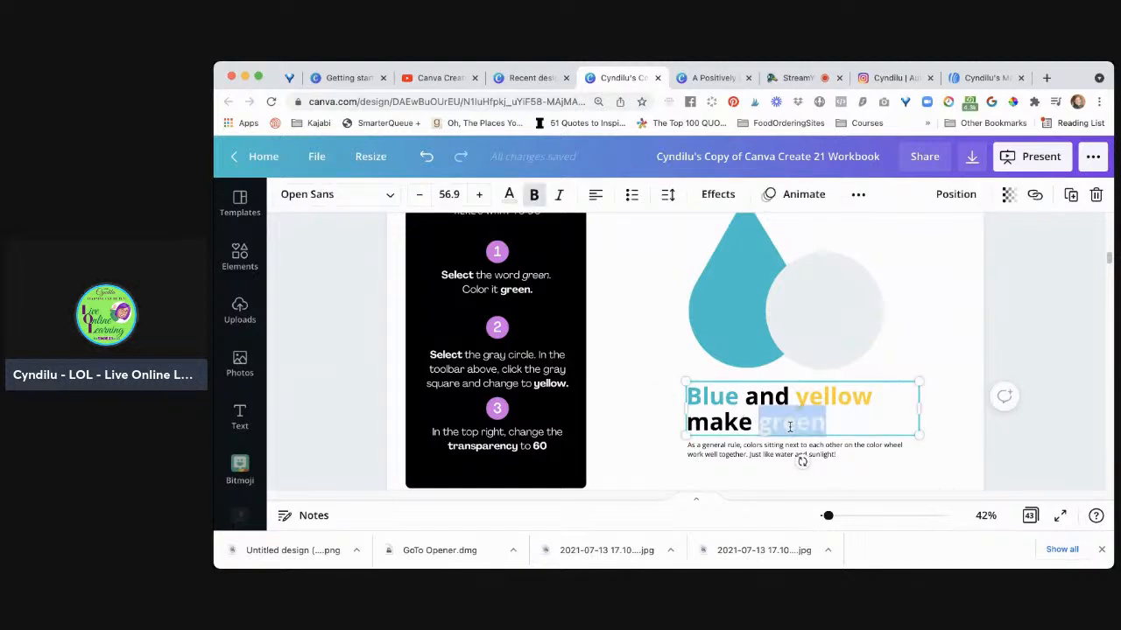
left_click(508, 195)
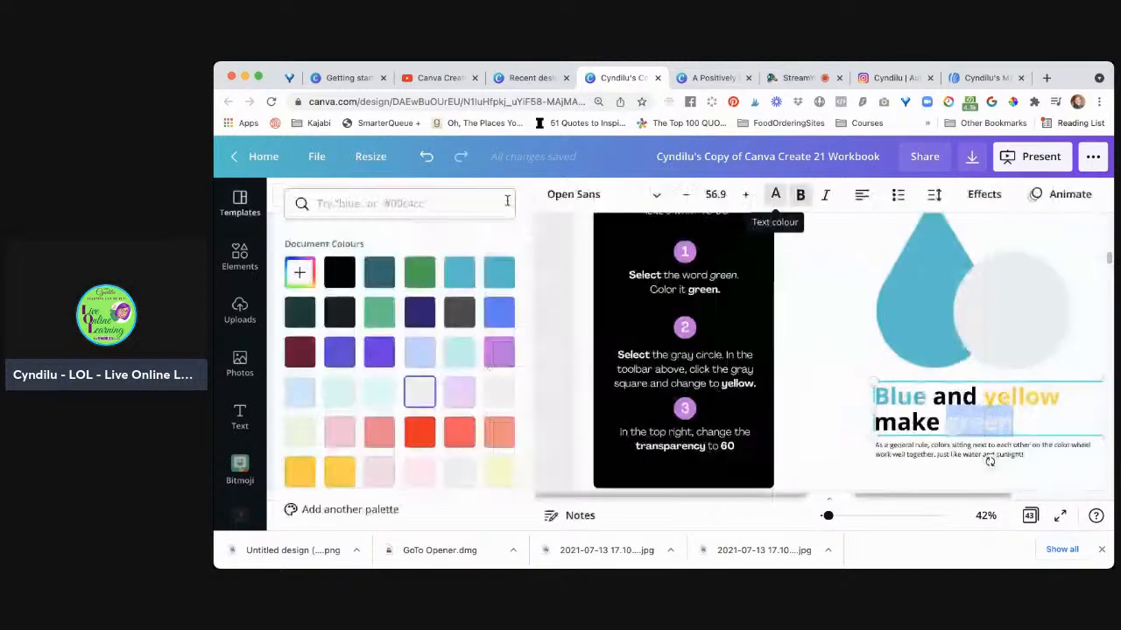
left_click(418, 280)
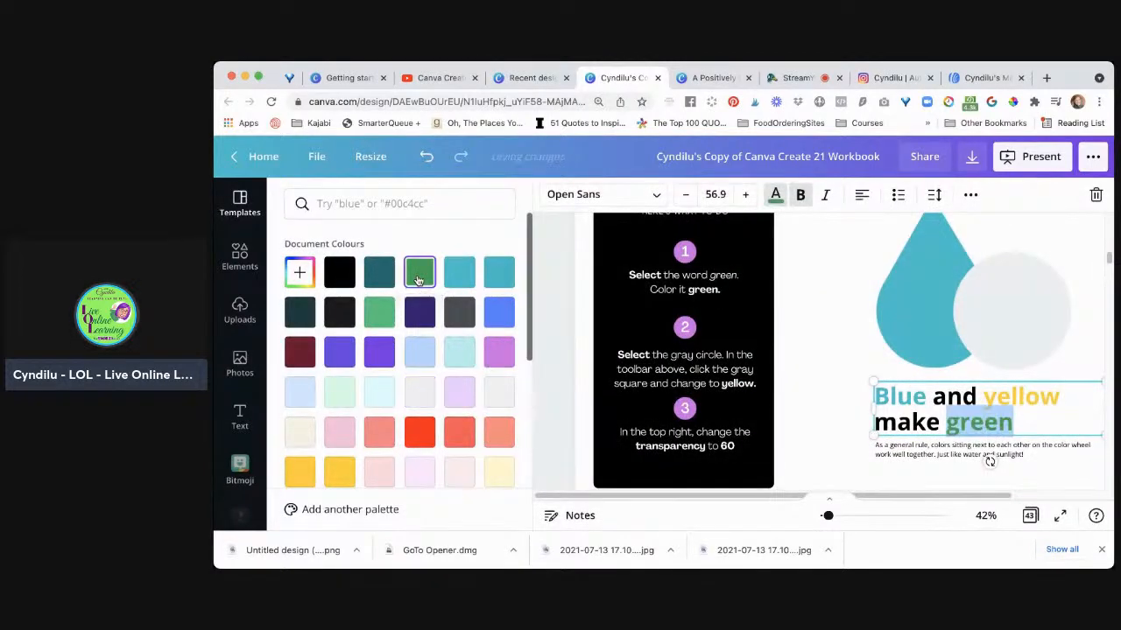
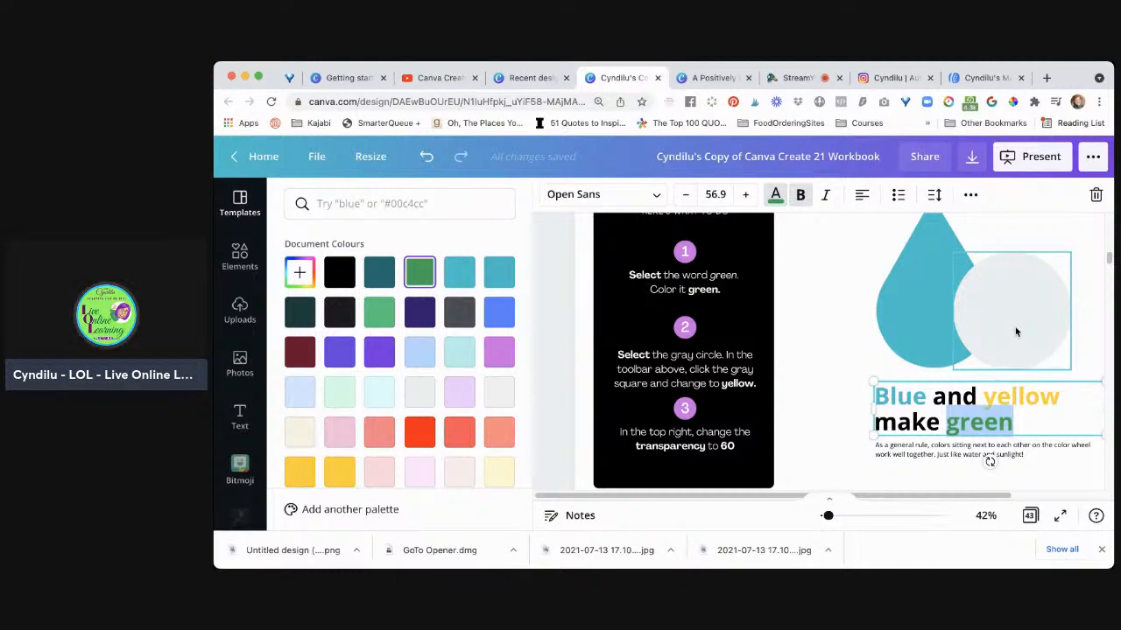
Step: Fill the gray circle on page 7 with the document's yellow and set its transparency to 60
left_click(1015, 332)
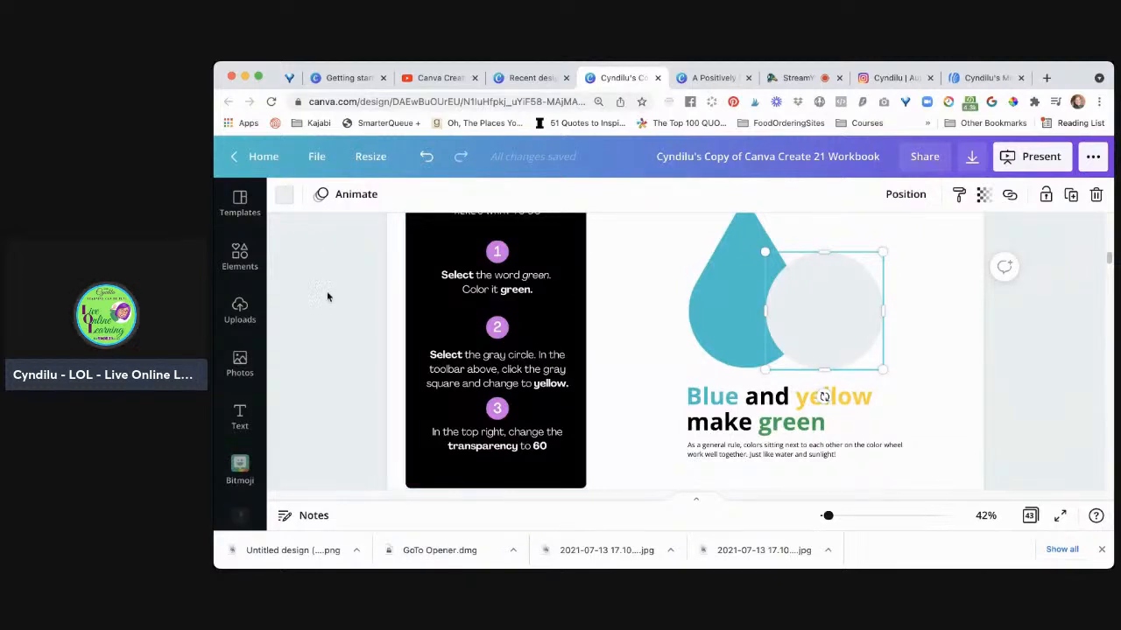
left_click(283, 196)
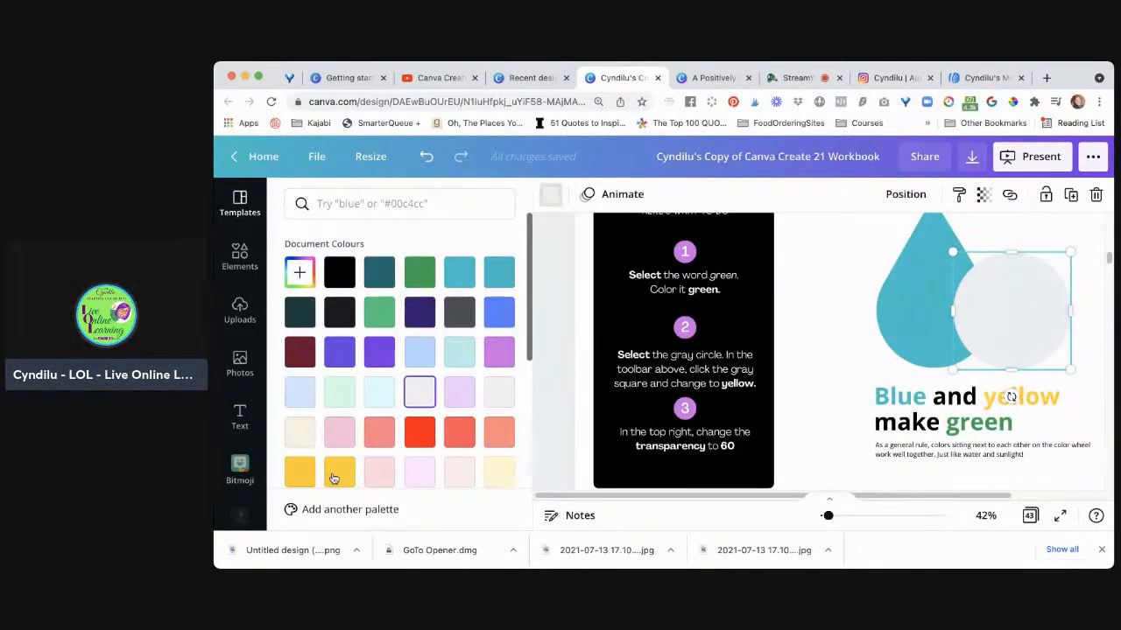
left_click(334, 476)
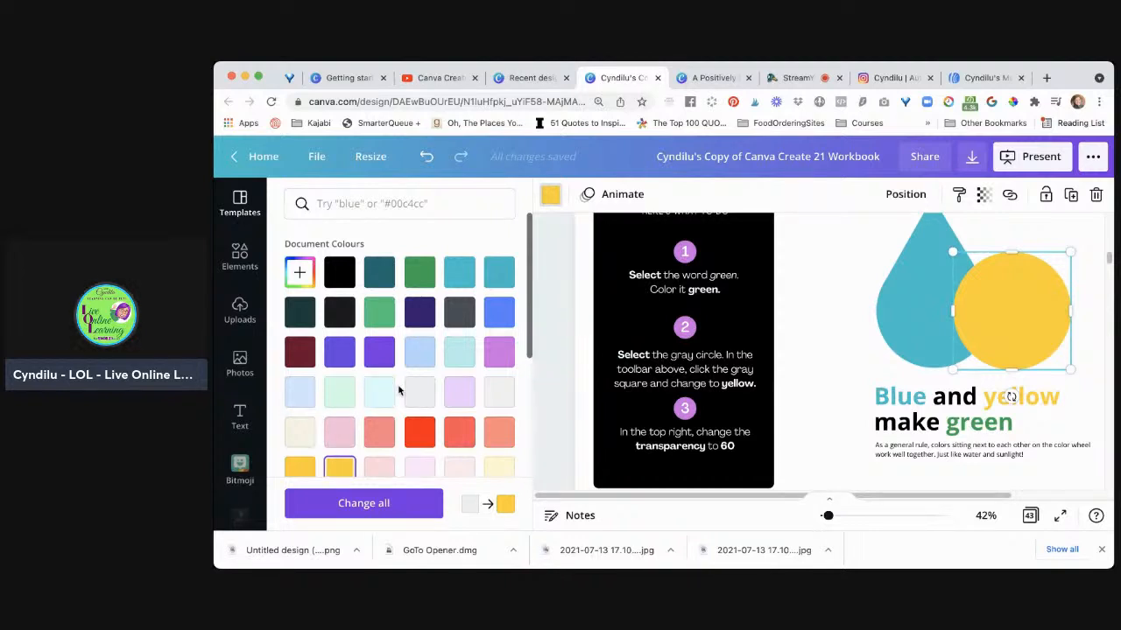
left_click(984, 197)
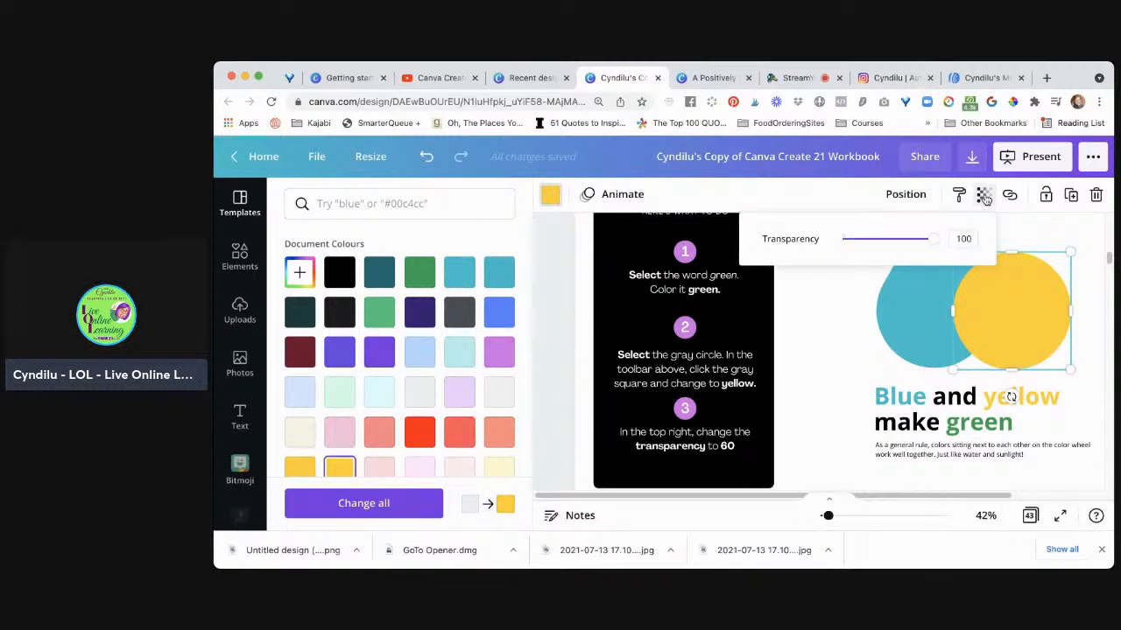
left_click_drag(930, 239, 898, 252)
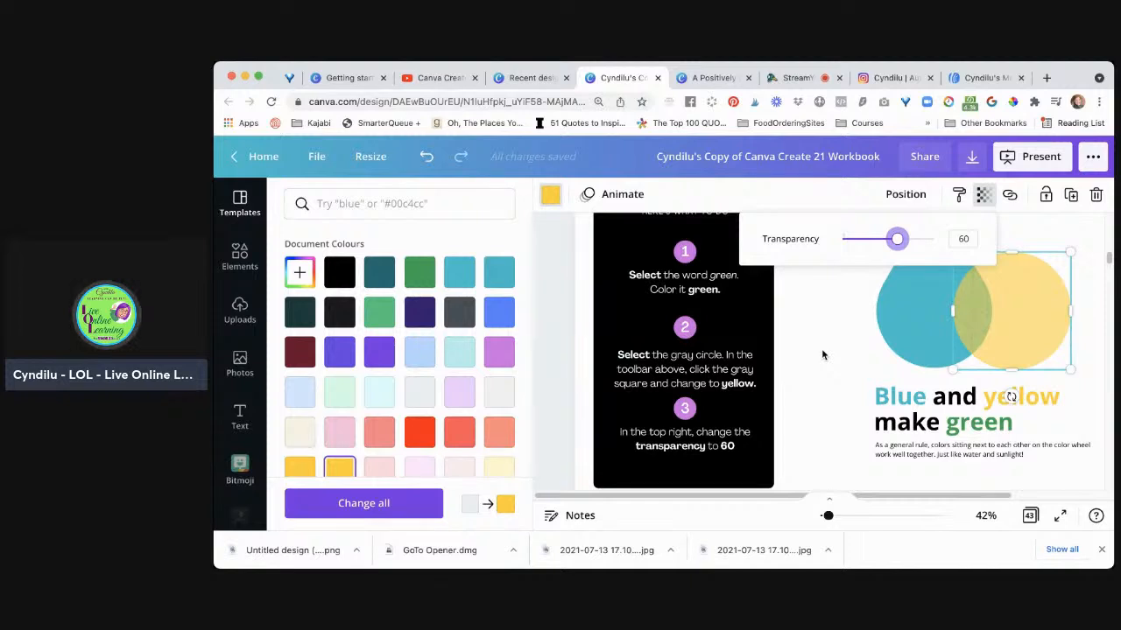
key("Escape")
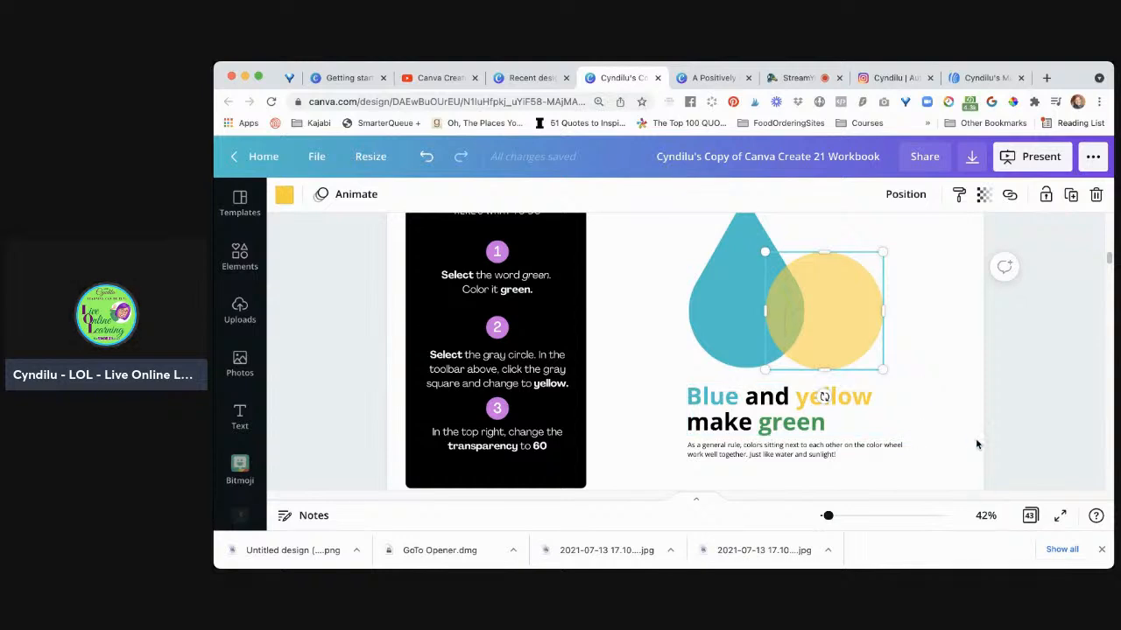
Step: Look ahead at page 8, return to the finished colour exercise on page 7, and deselect the yellow circle
scroll(980, 447, "down", 3)
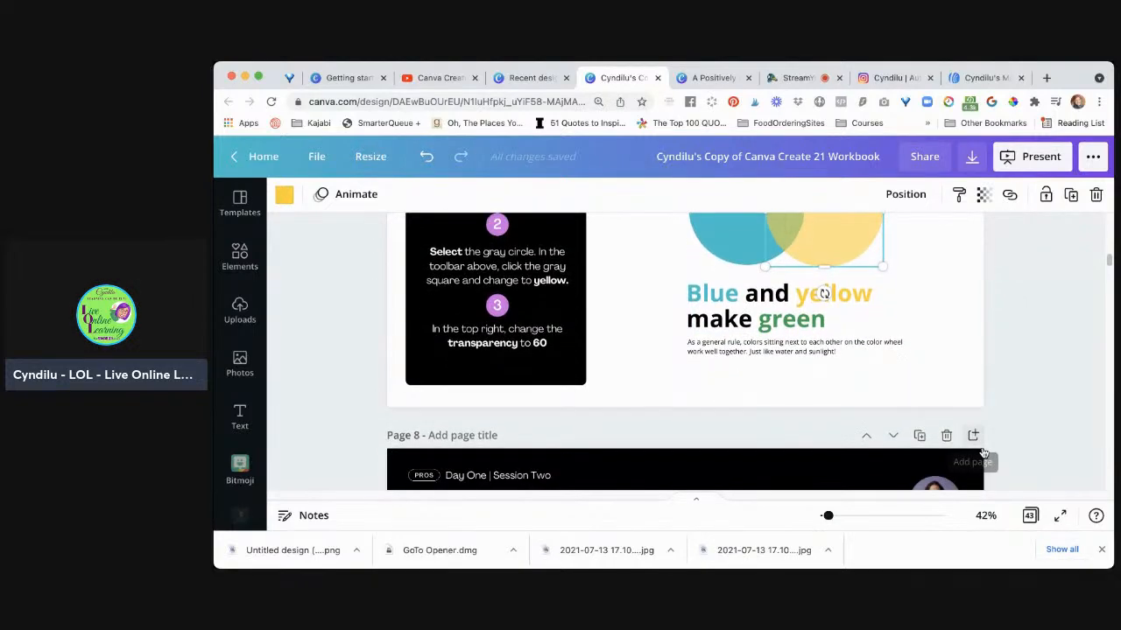
scroll(983, 452, "down", 5)
scroll(982, 452, "down", 5)
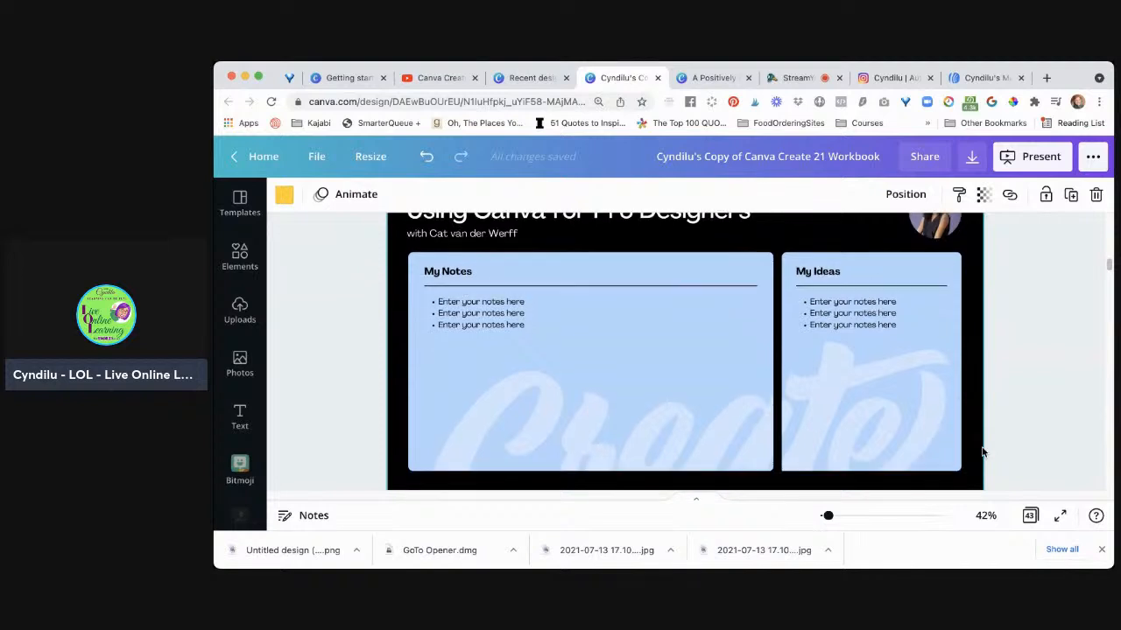
scroll(981, 451, "up", 10)
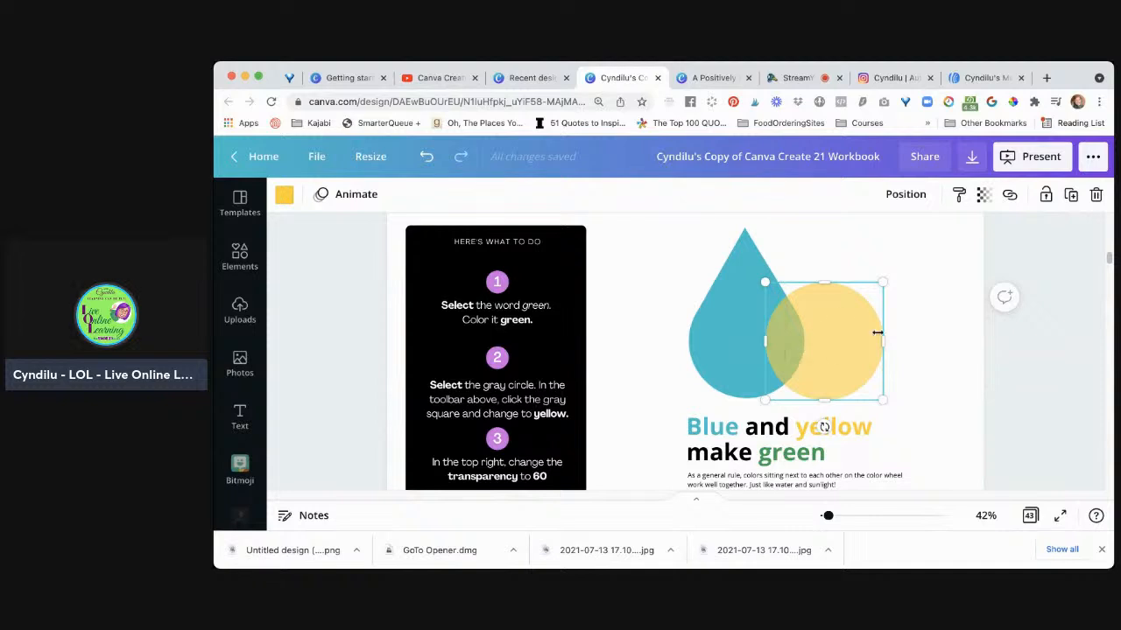
left_click(951, 379)
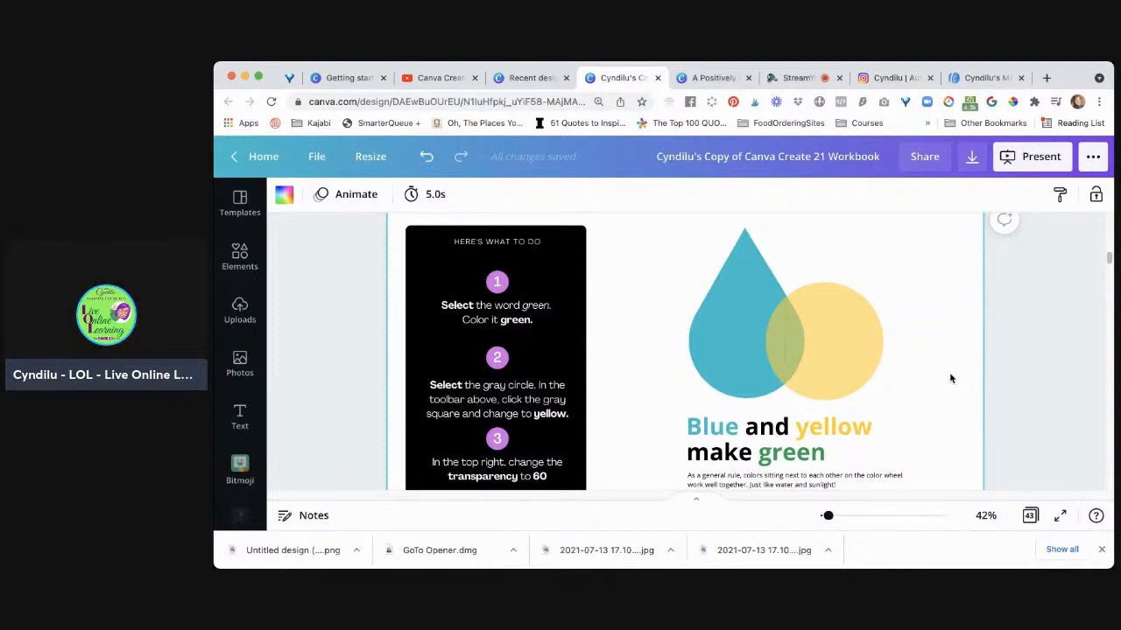
Step: Look through the Day One Session Two pages for pro designers: the notes and ideas page and the Self Reflection page
scroll(951, 378, "down", 3)
scroll(951, 378, "down", 1)
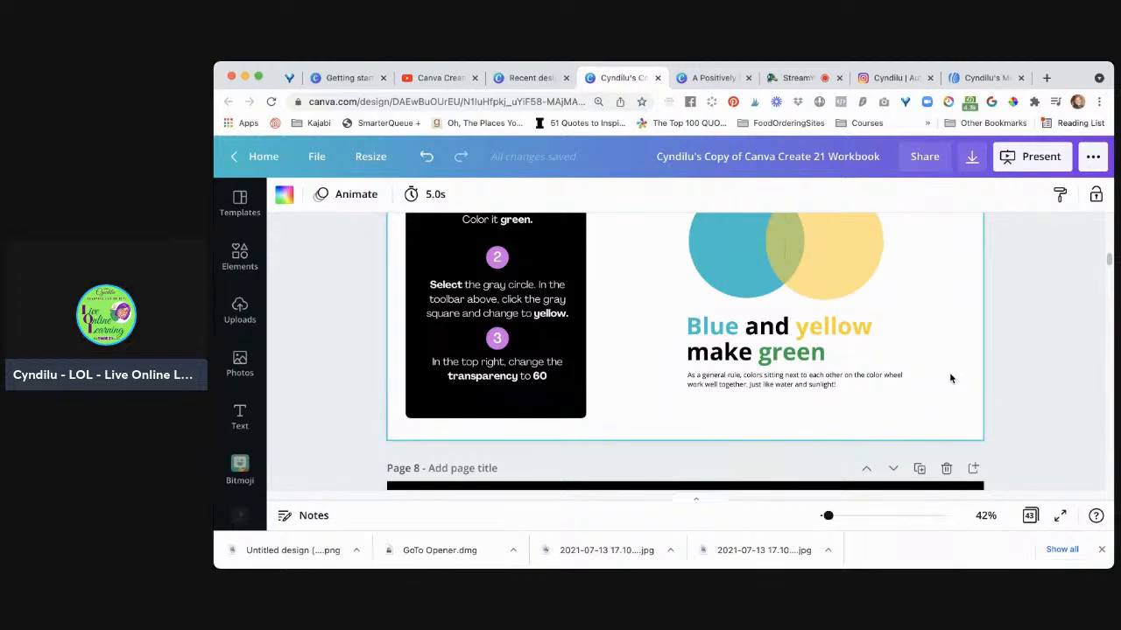
scroll(950, 378, "down", 7)
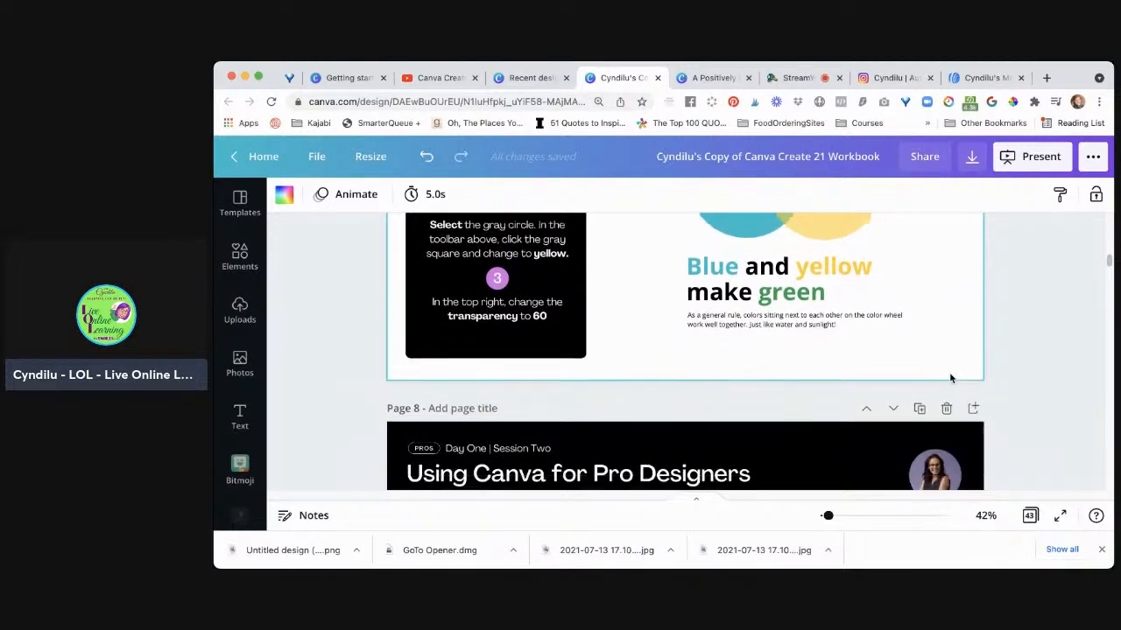
scroll(950, 378, "down", 10)
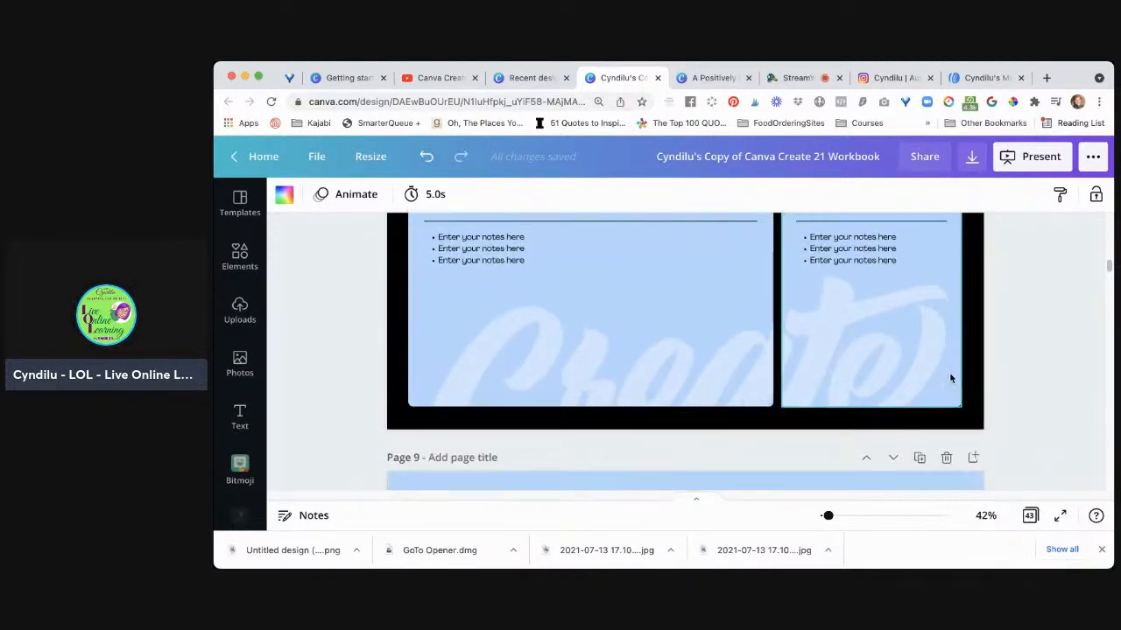
scroll(951, 379, "down", 8)
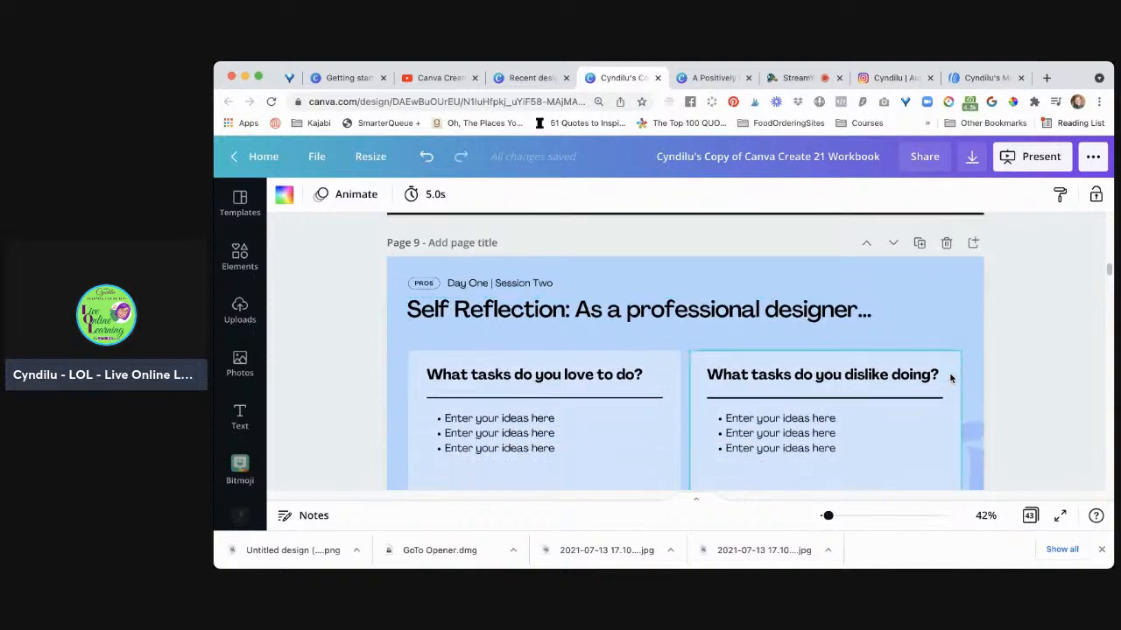
scroll(950, 379, "down", 6)
scroll(950, 378, "up", 10)
scroll(951, 379, "up", 2)
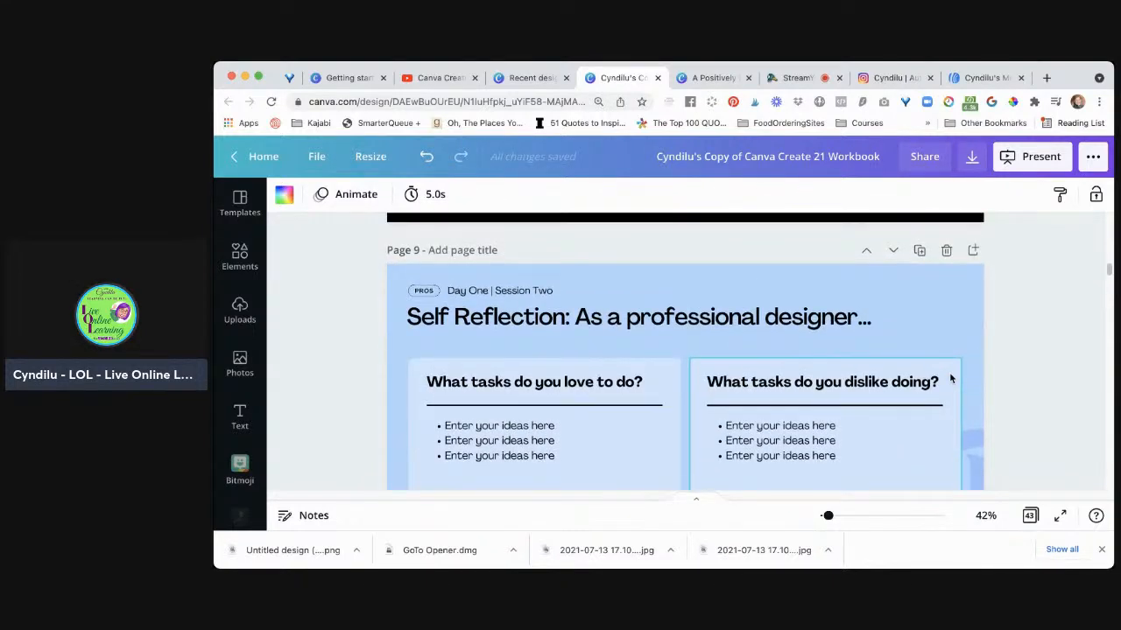
scroll(951, 379, "down", 3)
scroll(950, 378, "down", 7)
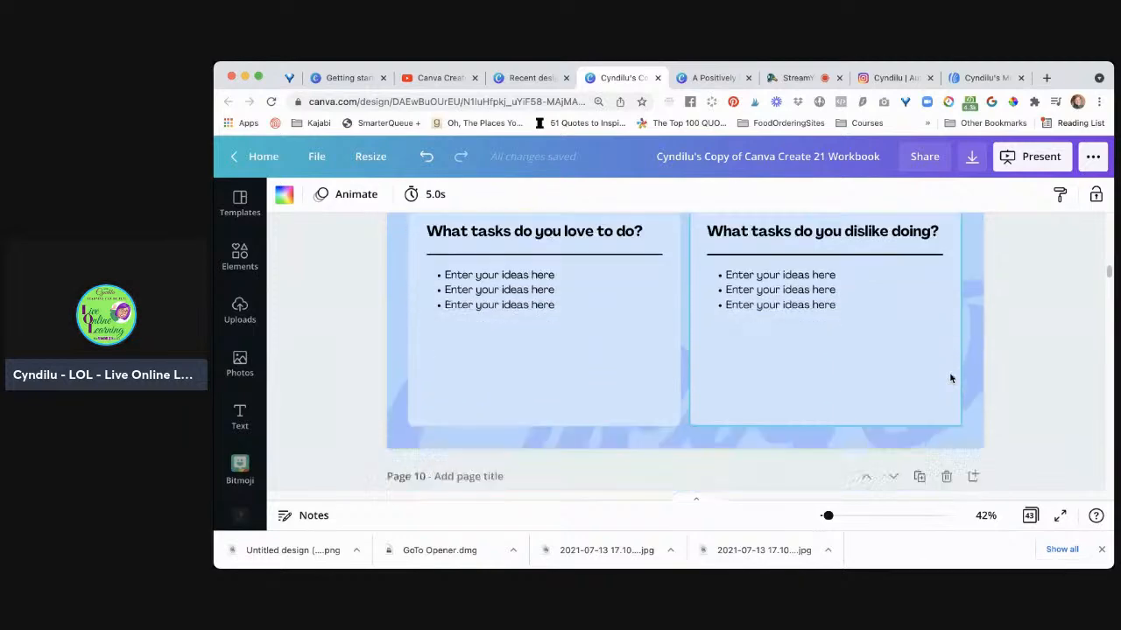
Step: Examine page 10's notes layout and the "Creating your values" exercise pages about team mates' traits and company culture
scroll(950, 378, "down", 15)
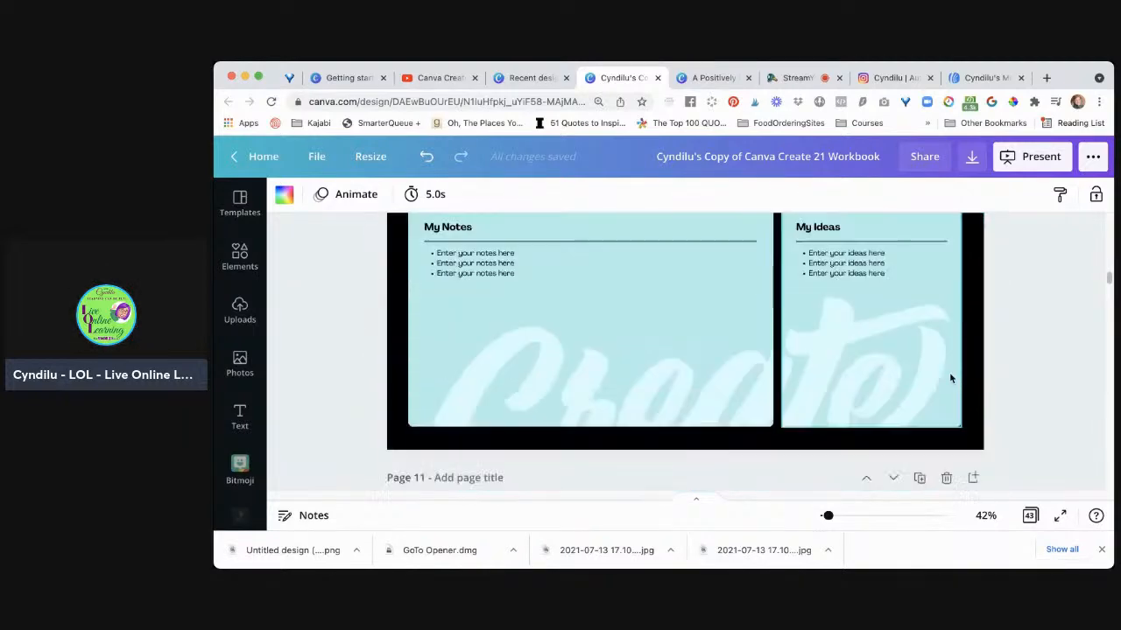
scroll(951, 378, "down", 12)
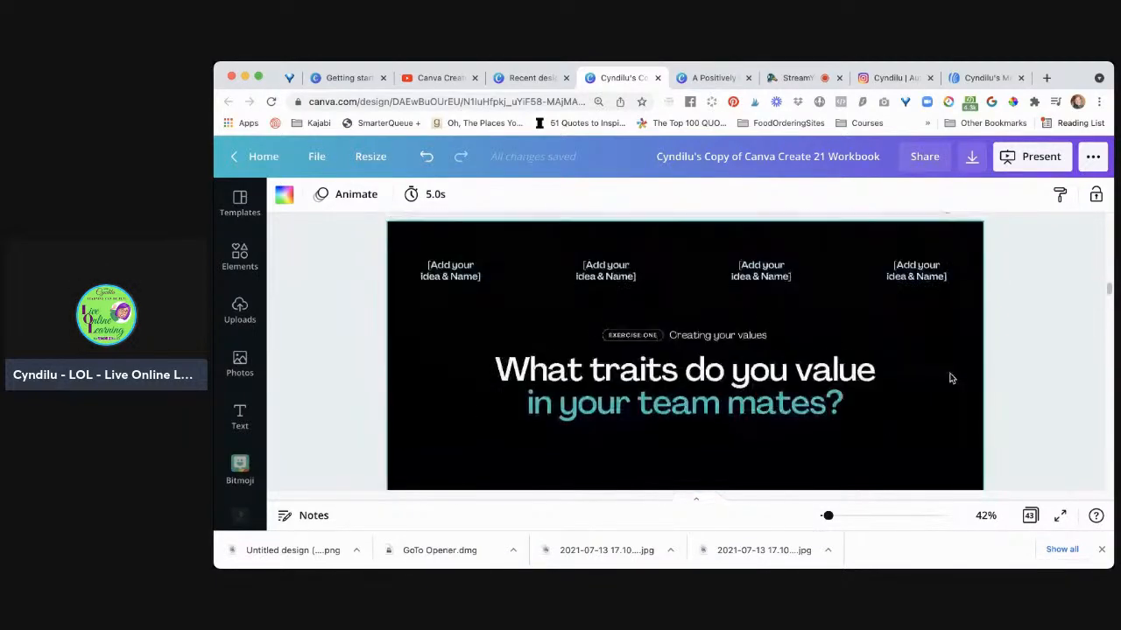
scroll(951, 378, "down", 1)
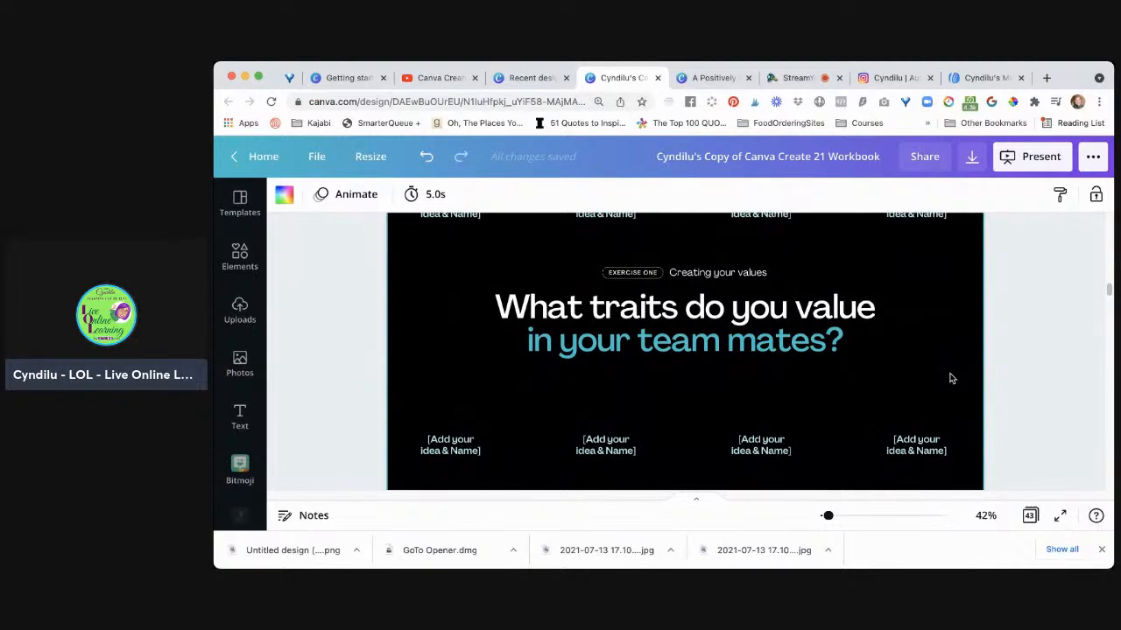
scroll(951, 378, "up", 1)
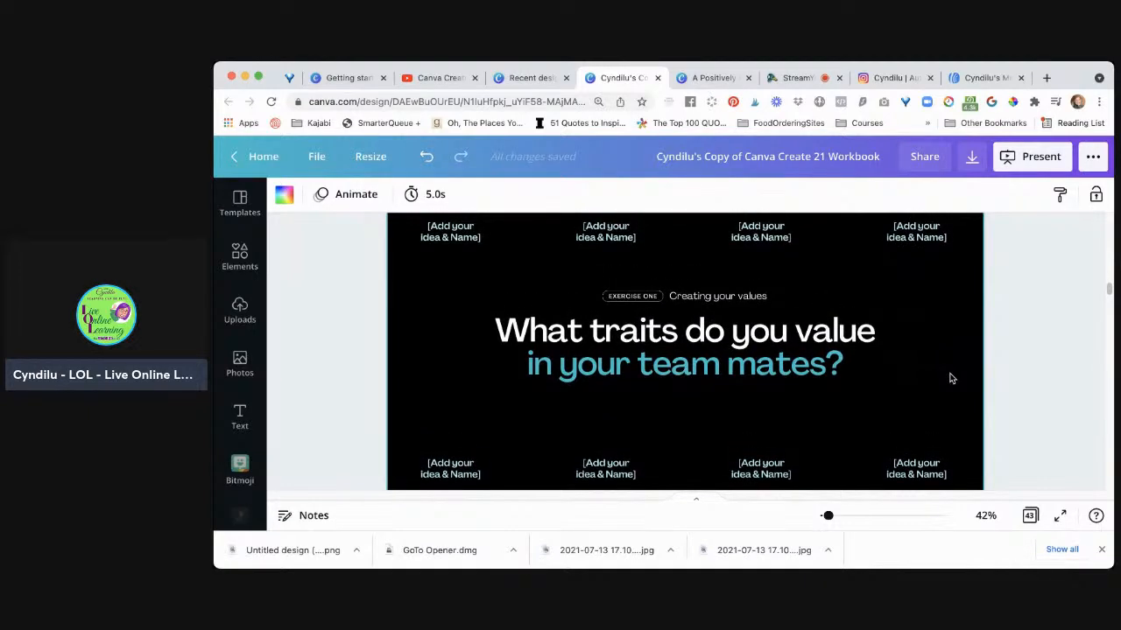
scroll(951, 378, "down", 5)
scroll(951, 378, "down", 5)
scroll(951, 379, "down", 5)
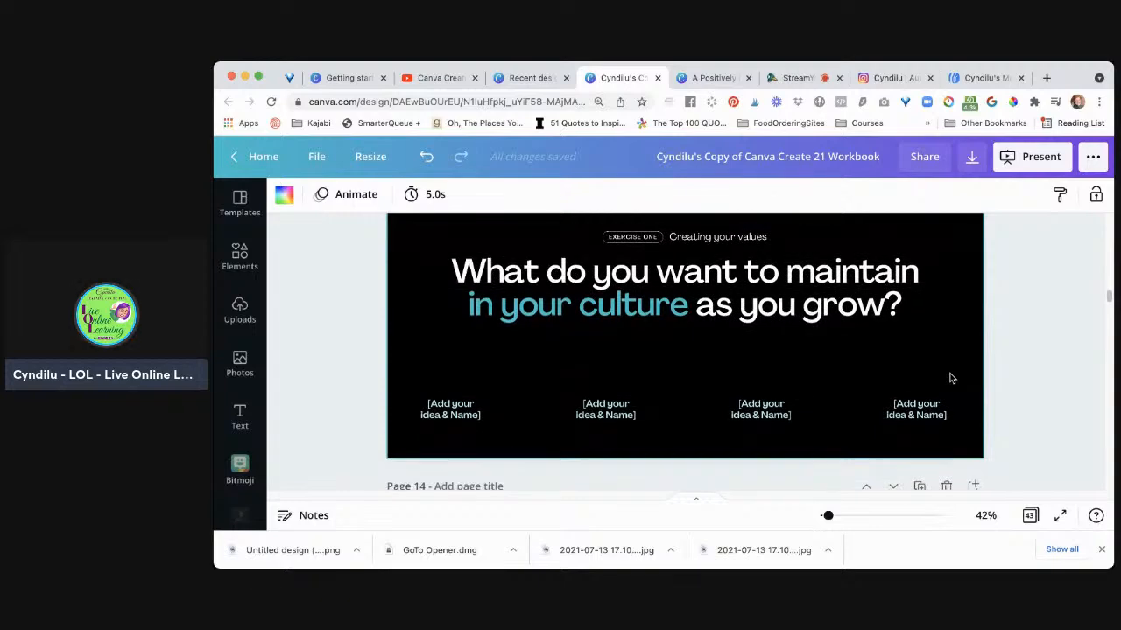
Step: Look through the workbook's exercise pages up to the photo page with the three empty frames on page 19
scroll(952, 378, "down", 4)
scroll(952, 378, "down", 4)
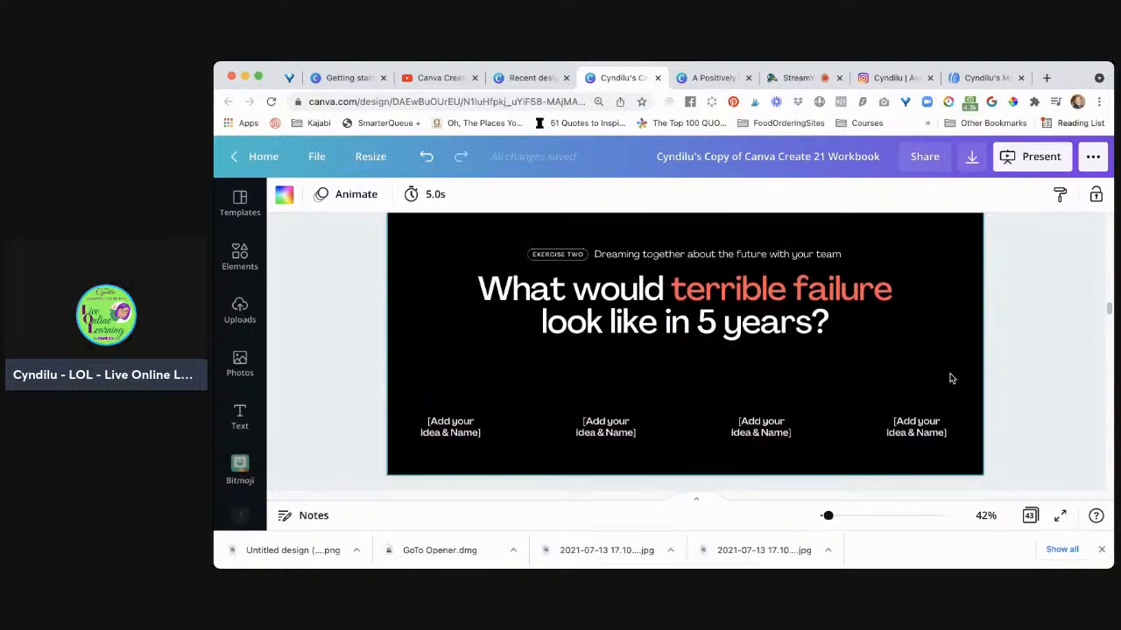
scroll(952, 378, "down", 4)
scroll(951, 379, "down", 2)
scroll(951, 378, "down", 5)
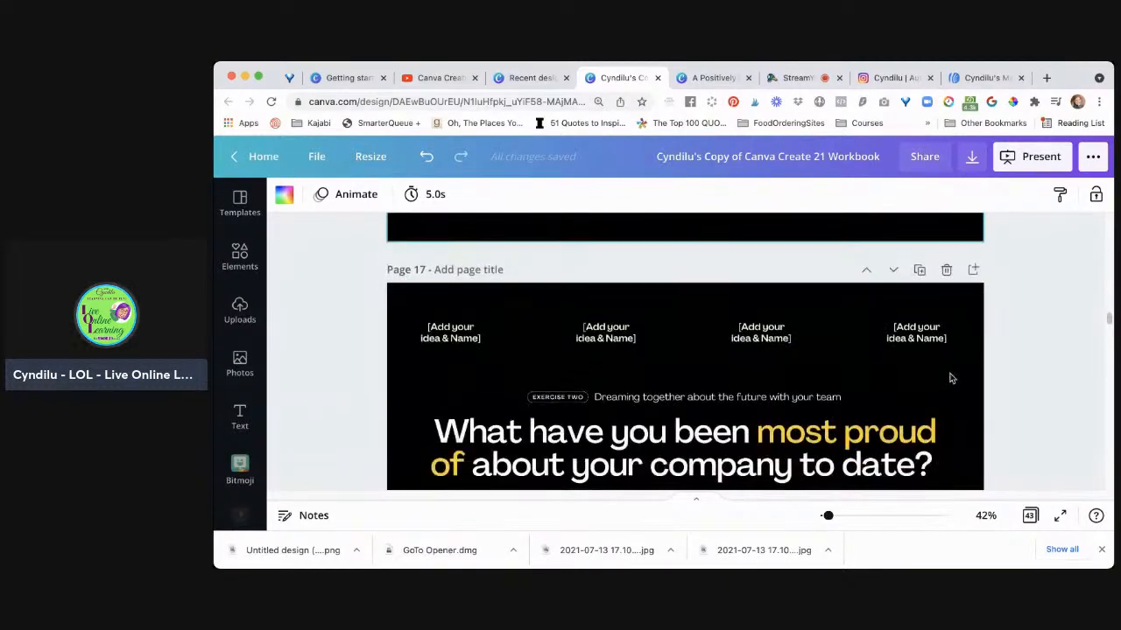
scroll(952, 378, "down", 5)
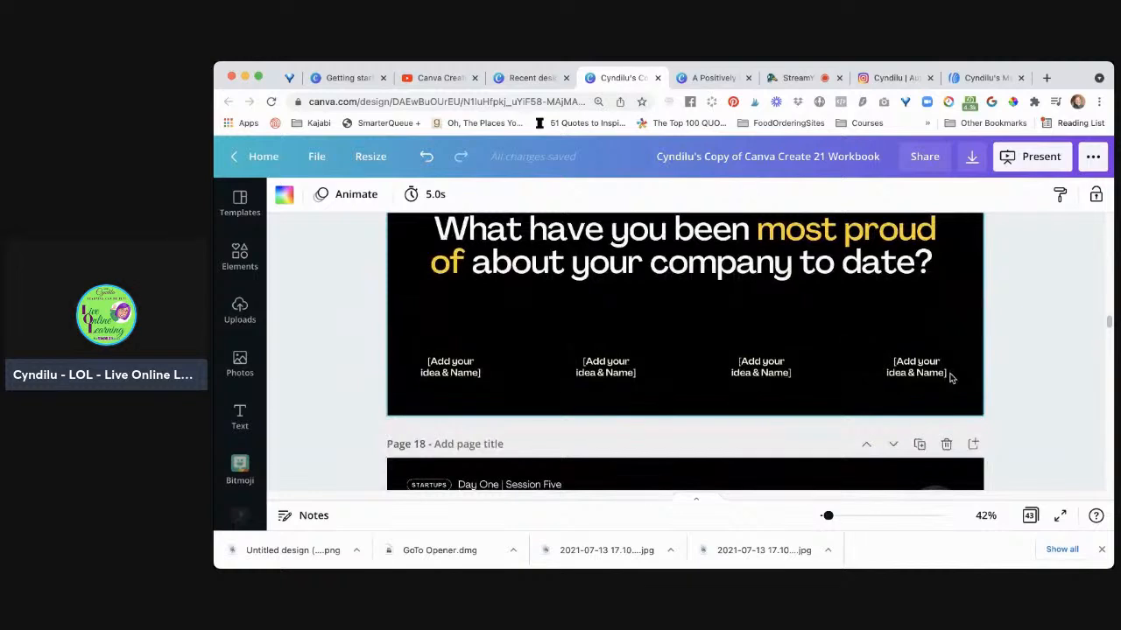
scroll(951, 378, "down", 2)
scroll(951, 377, "down", 6)
scroll(951, 377, "down", 5)
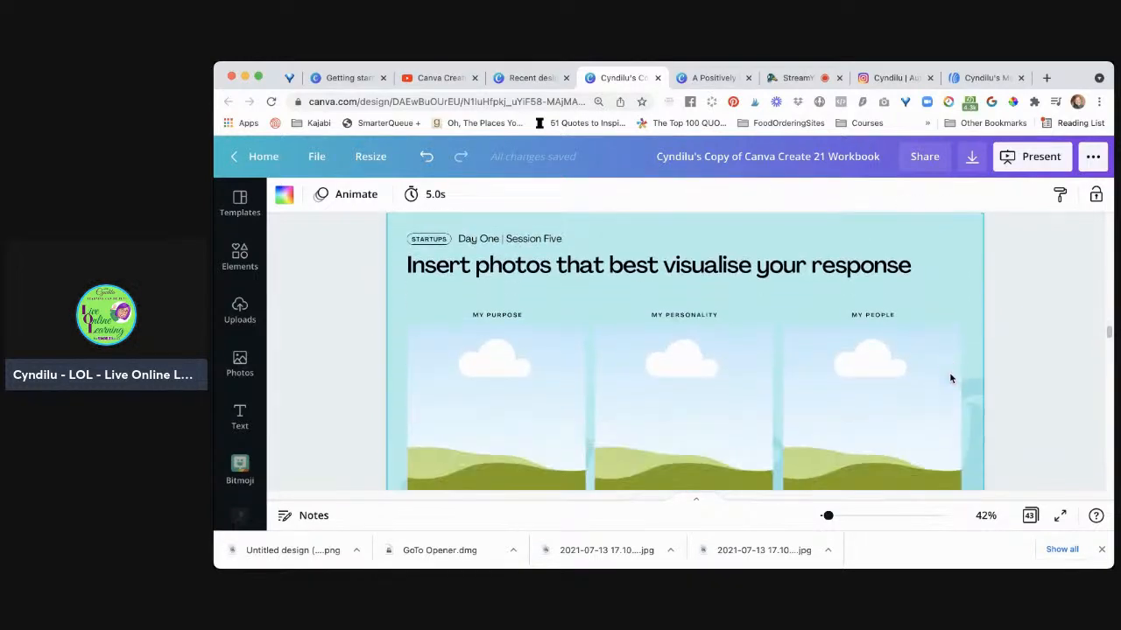
scroll(951, 378, "up", 1)
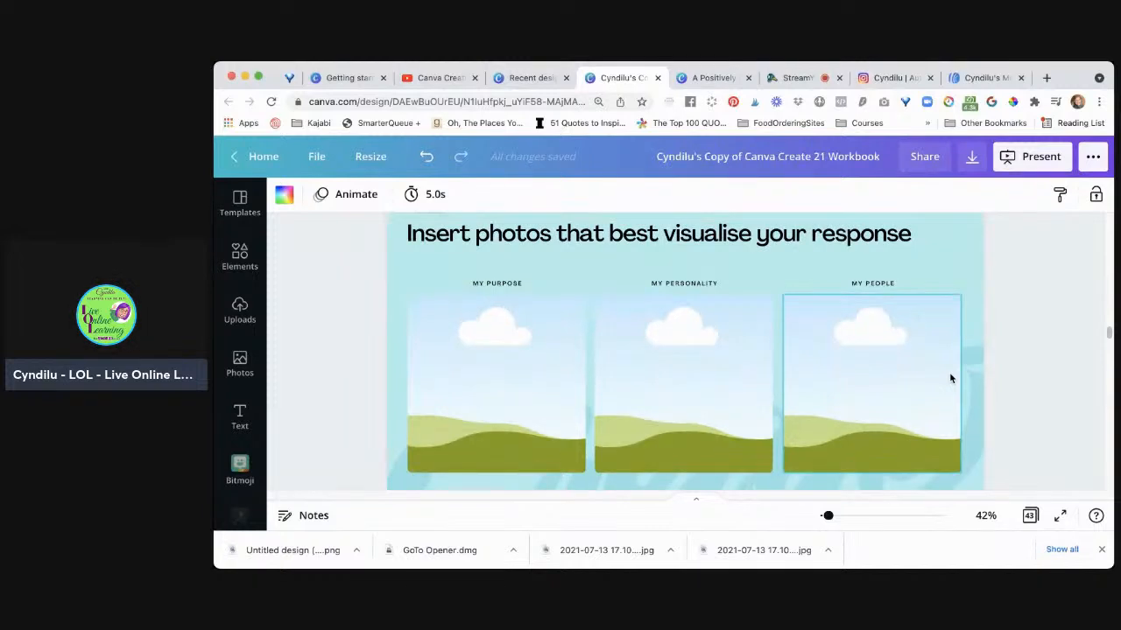
scroll(951, 378, "up", 2)
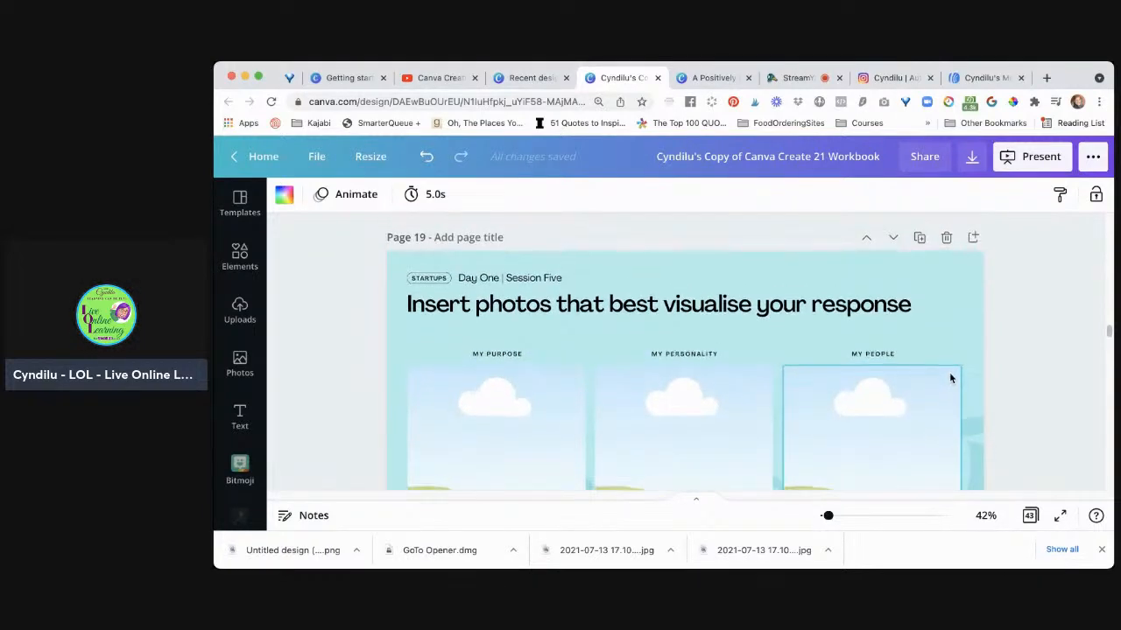
scroll(951, 378, "down", 1)
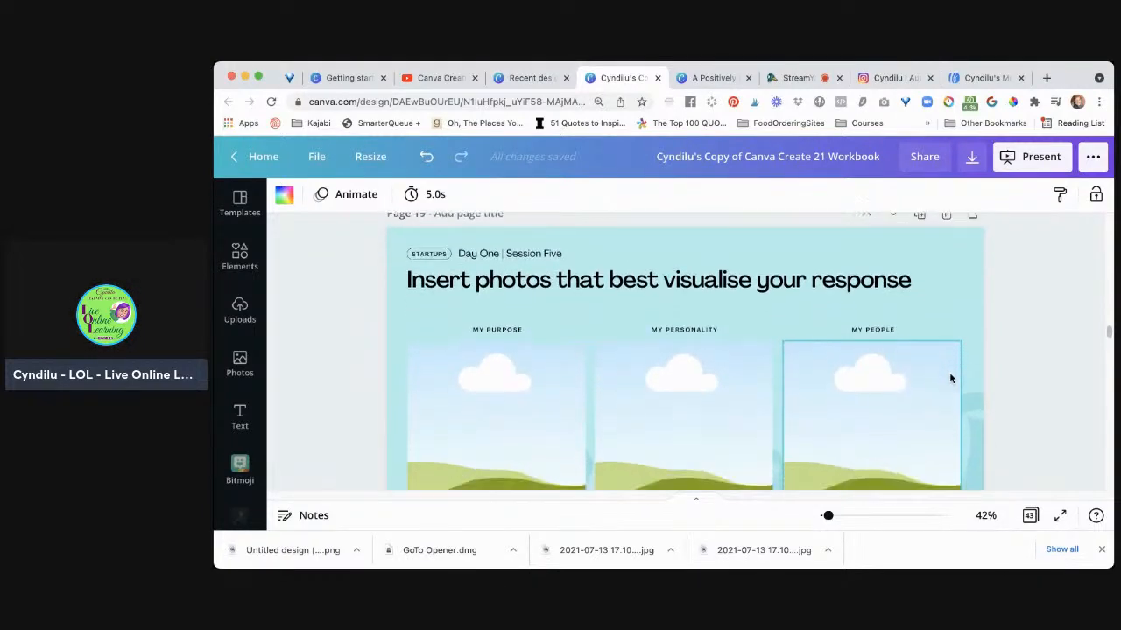
scroll(951, 378, "down", 3)
scroll(951, 378, "up", 1)
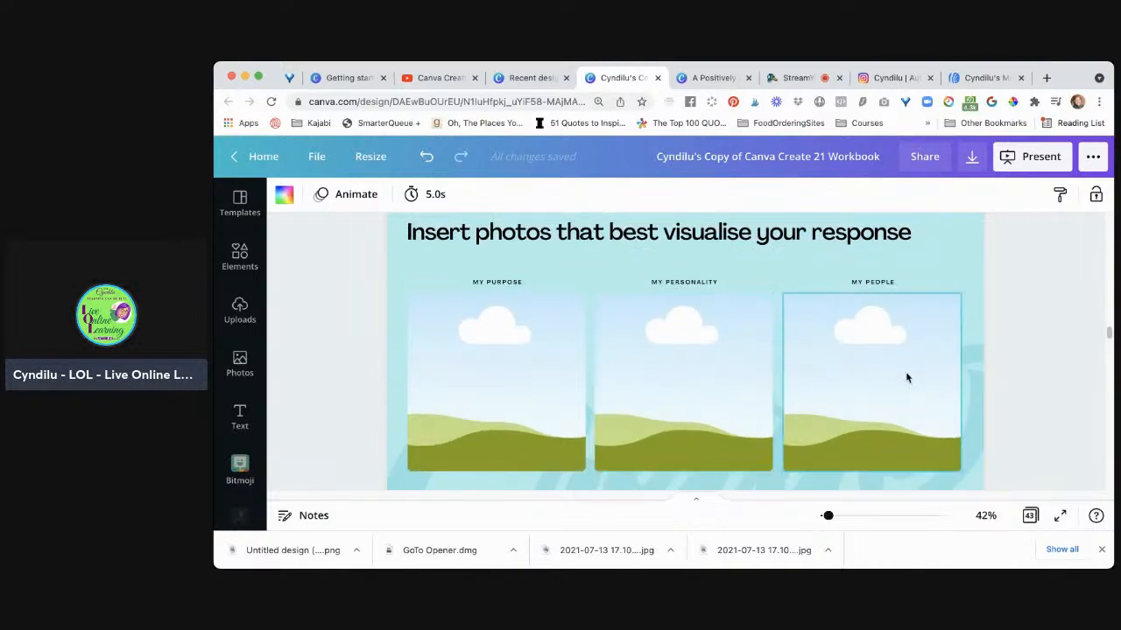
Step: Search the photo library for "expand knowledge" and look through the results for a picture representing My Purpose
left_click(243, 365)
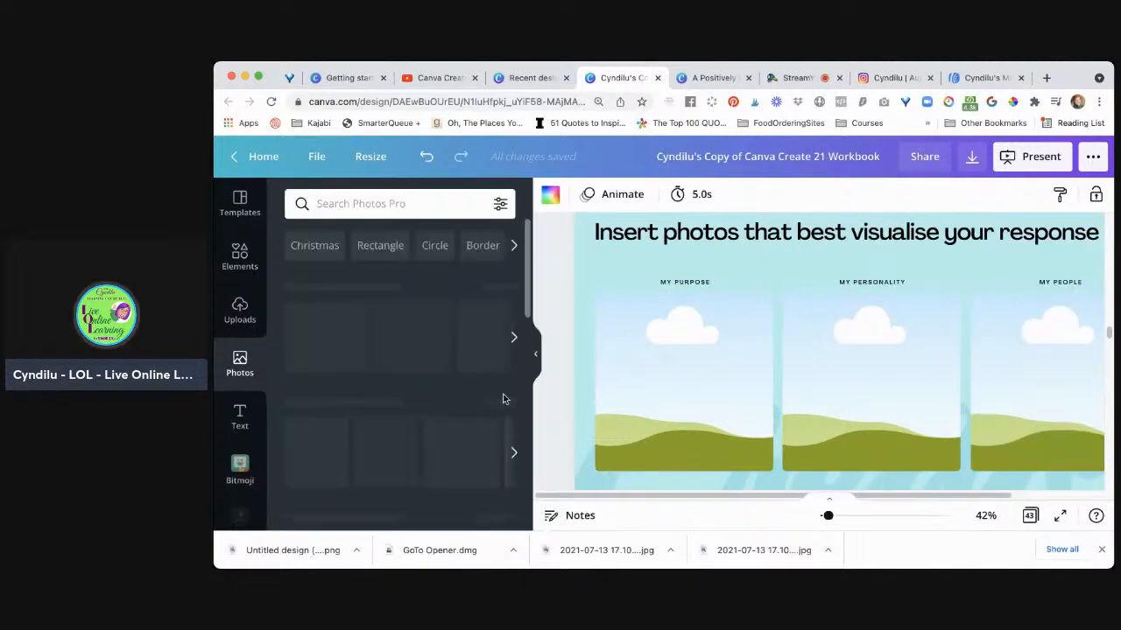
scroll(550, 406, "right", 1)
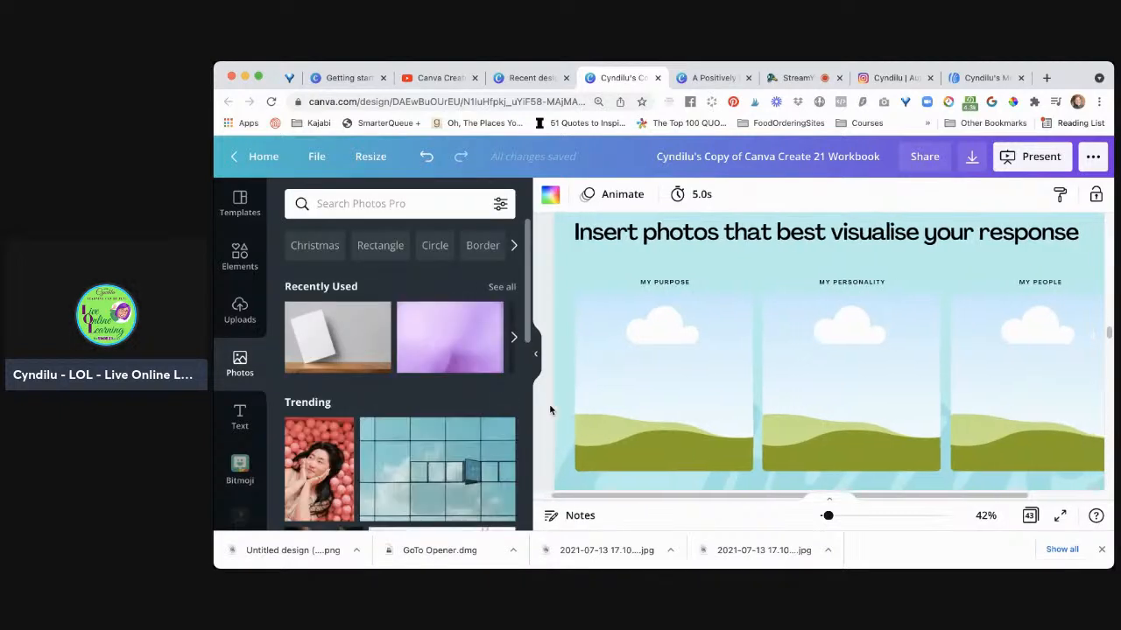
scroll(550, 409, "right", 1)
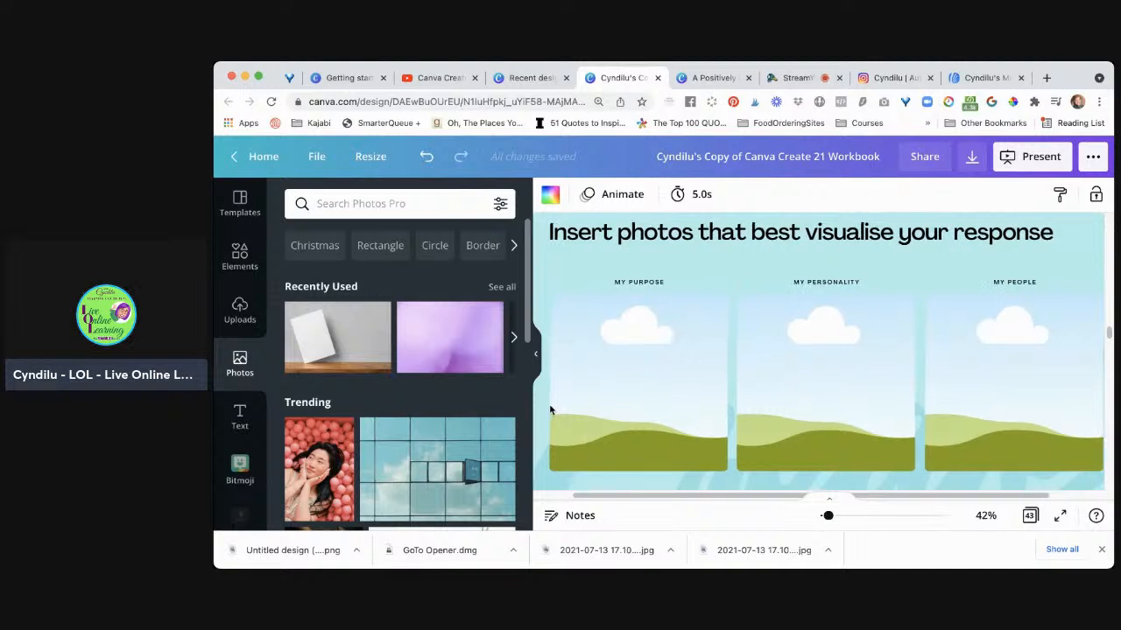
scroll(550, 409, "right", 1)
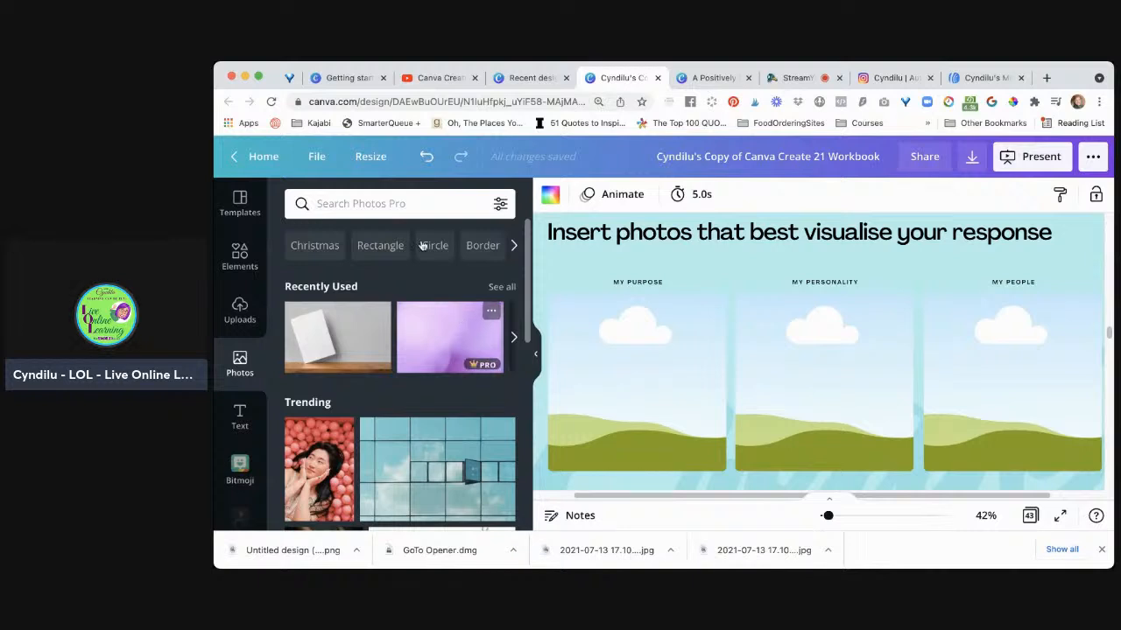
left_click(411, 204)
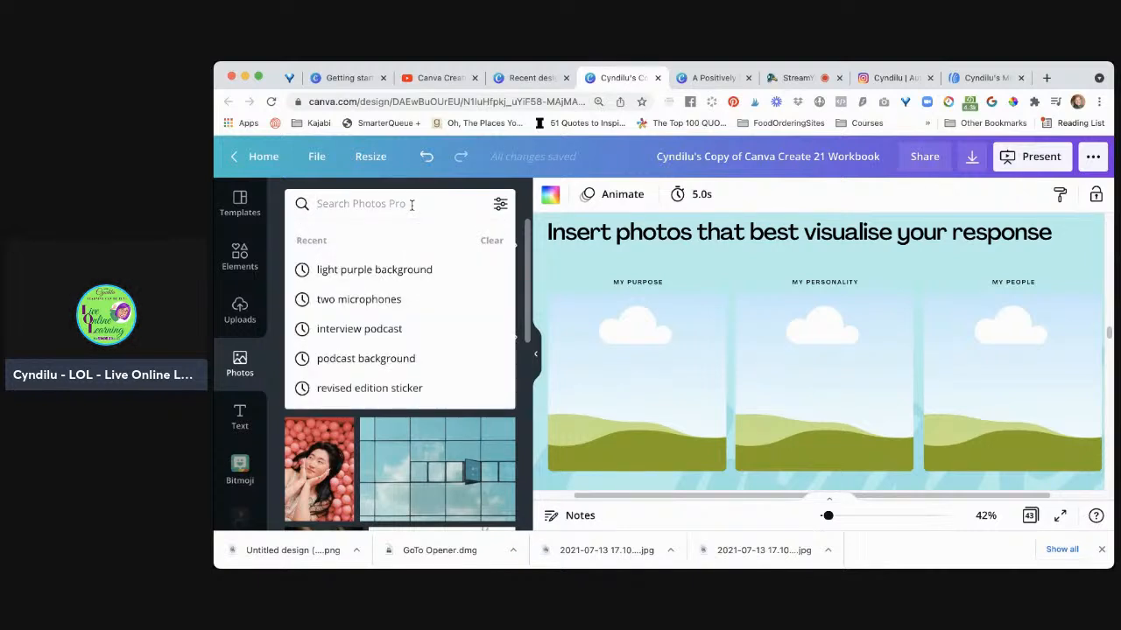
type("expand")
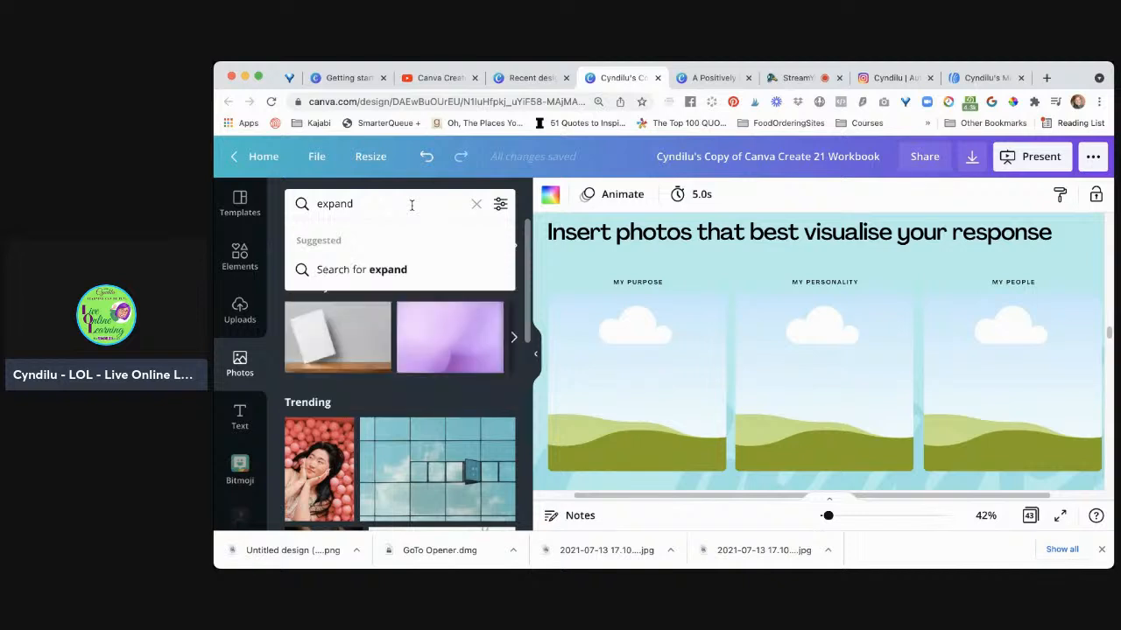
type(" knowledge")
key("Return")
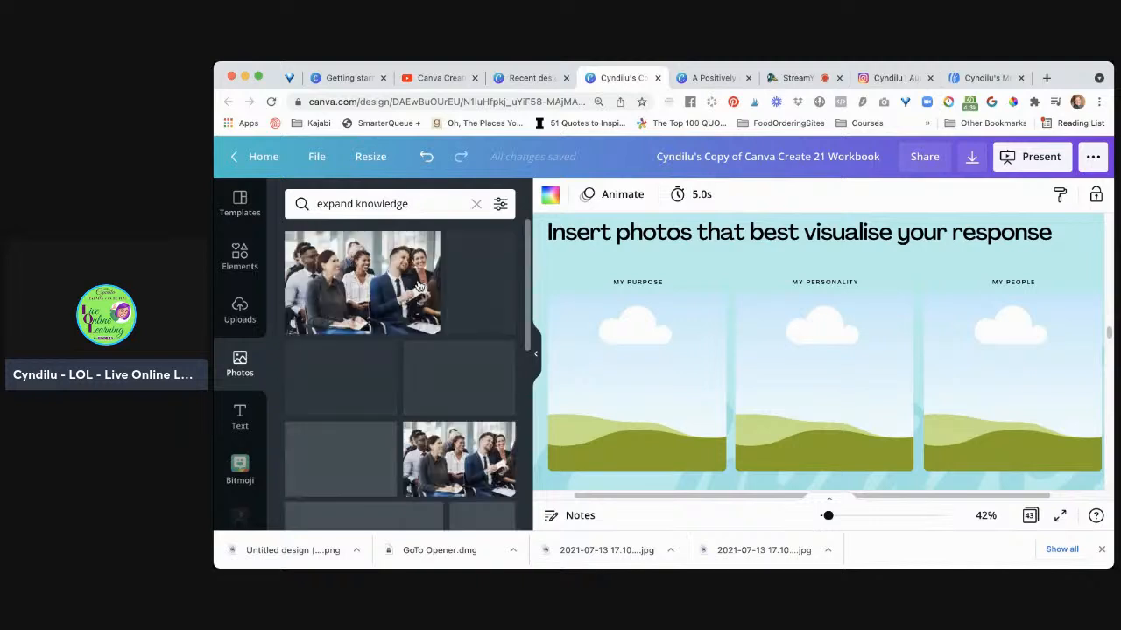
scroll(453, 462, "down", 3)
scroll(454, 462, "down", 5)
scroll(453, 462, "down", 5)
scroll(454, 462, "down", 3)
Step: Replace the photo search with "happier people"
triple_click(396, 202)
type("happier pe")
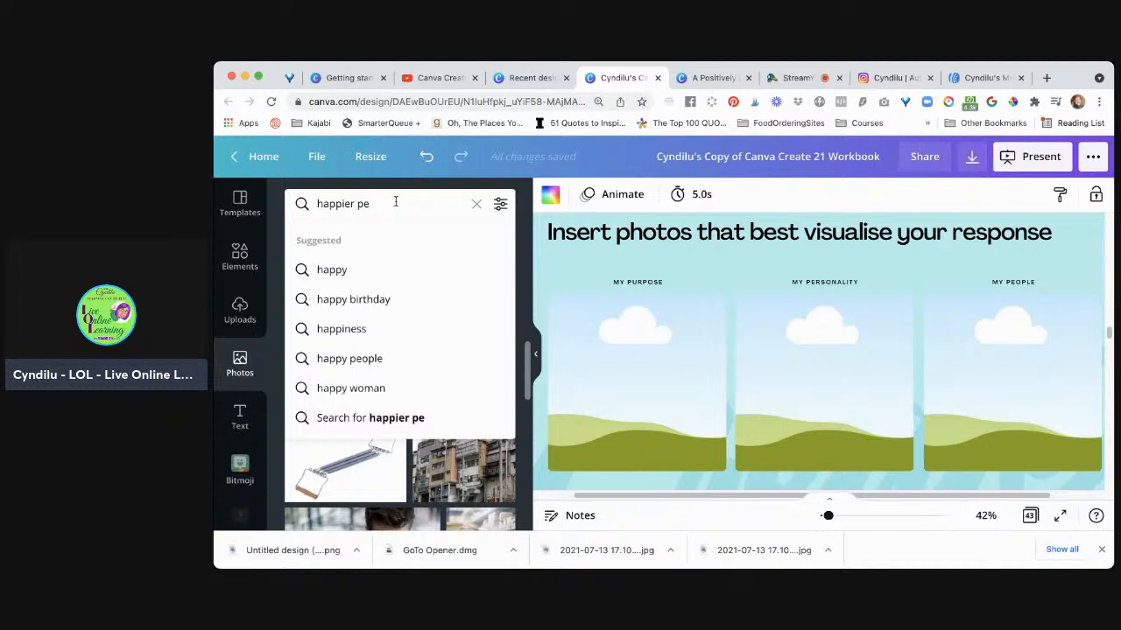
type("ople")
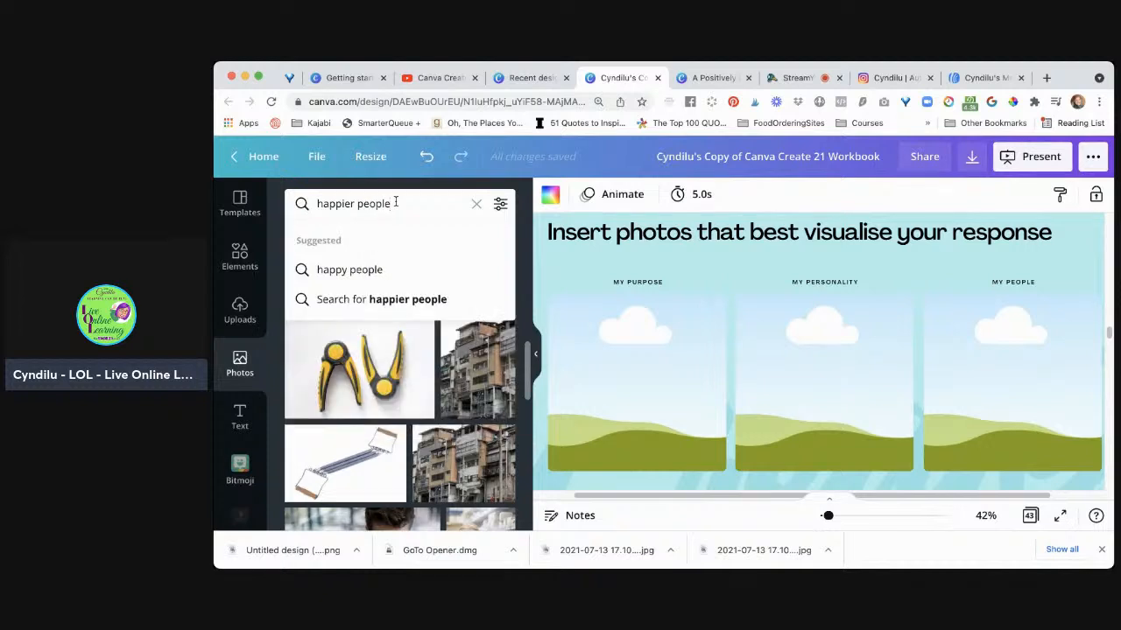
key("Return")
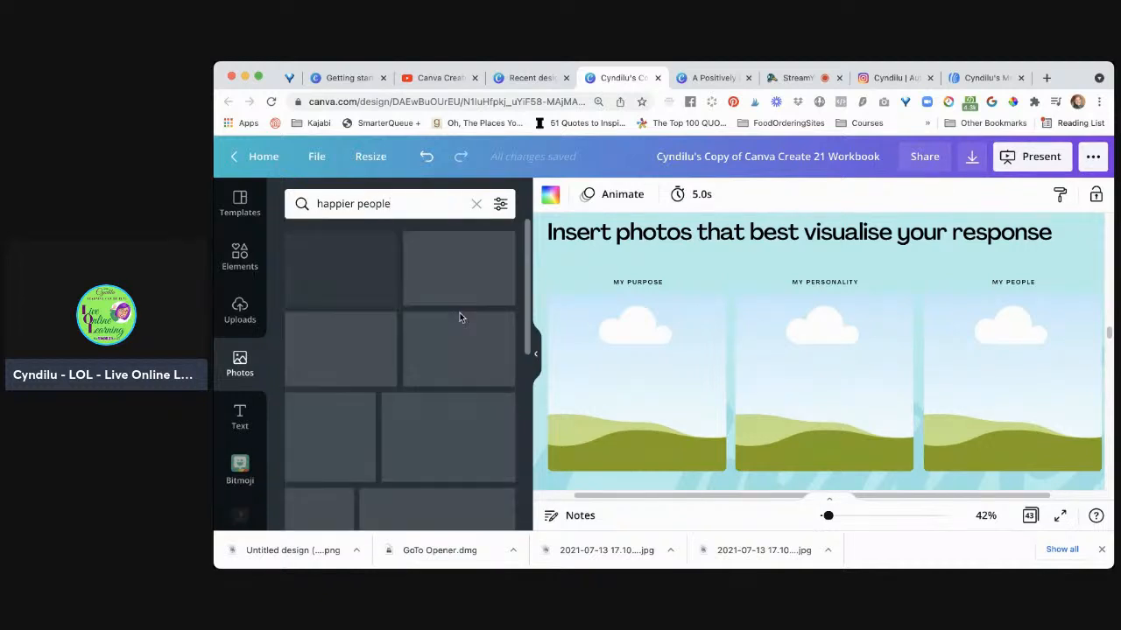
Step: Fill the My Purpose frame on page 19 with the photo of the fluffy white dog in the snow
scroll(460, 348, "down", 1)
scroll(459, 347, "up", 1)
scroll(459, 347, "down", 4)
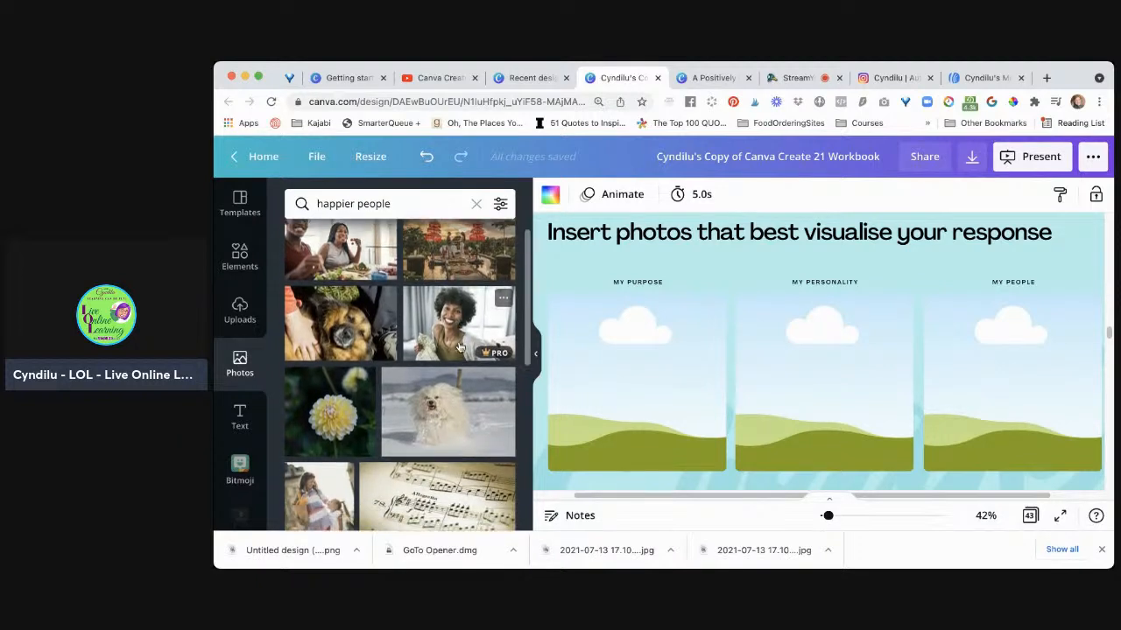
scroll(459, 347, "up", 1)
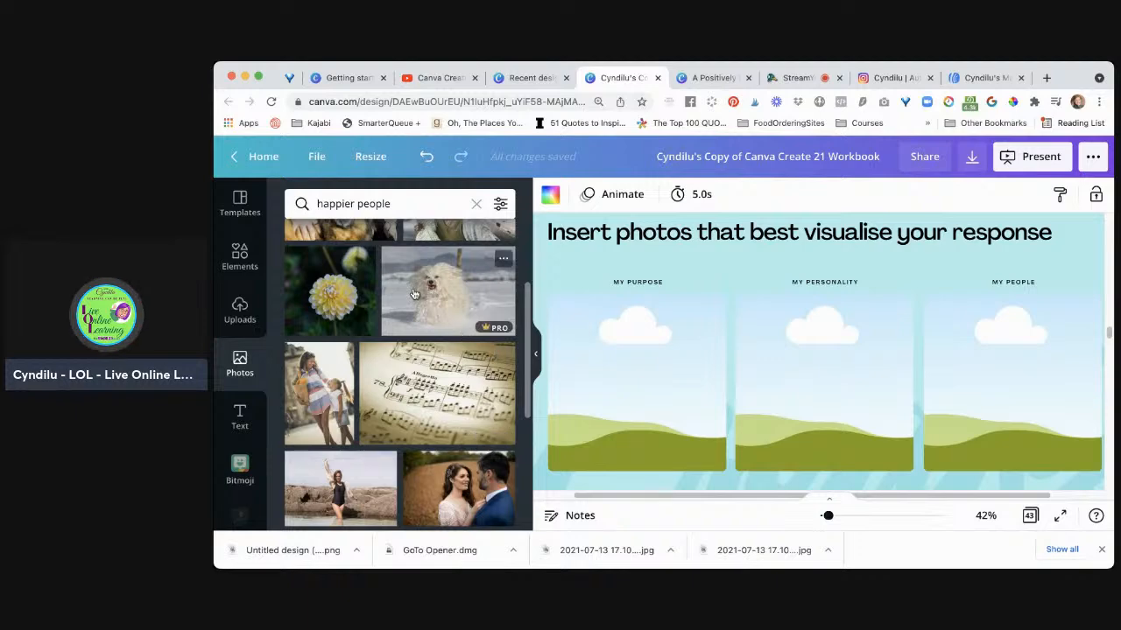
left_click_drag(460, 335, 680, 363)
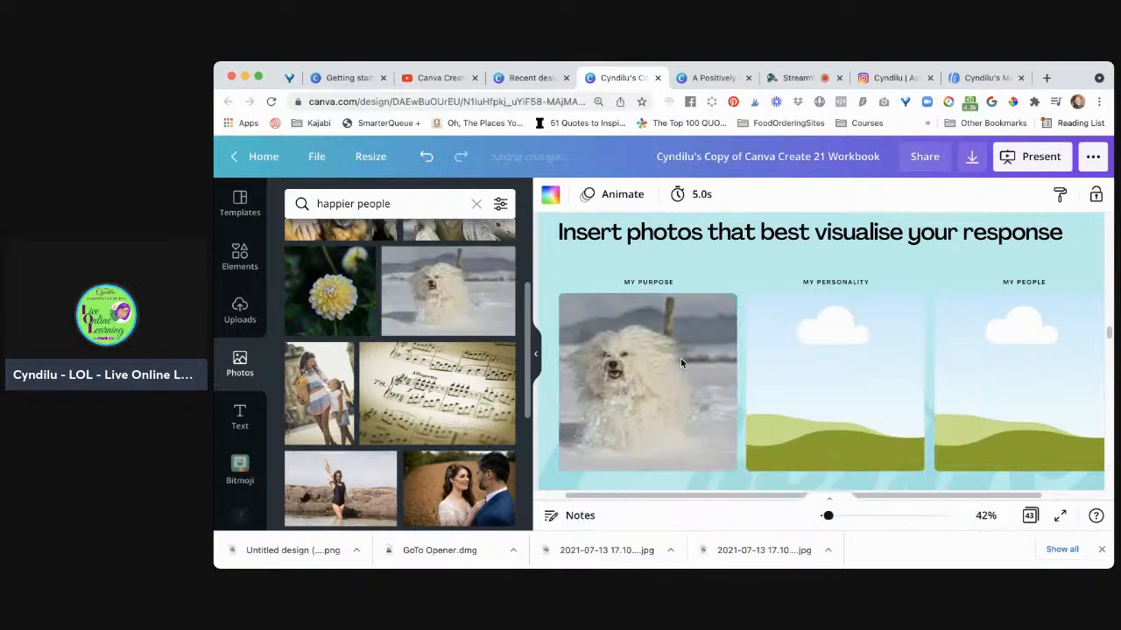
Step: Fill the My Purpose frame with the sheet music photo in place of the dog picture
scroll(473, 400, "down", 1)
scroll(474, 400, "down", 1)
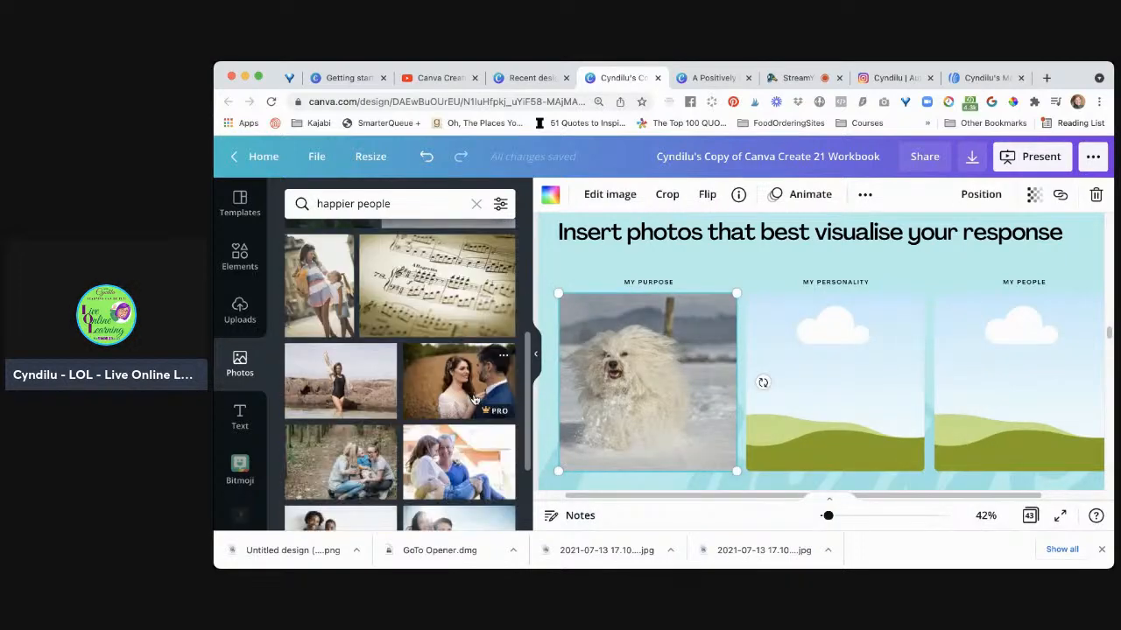
scroll(473, 400, "down", 2)
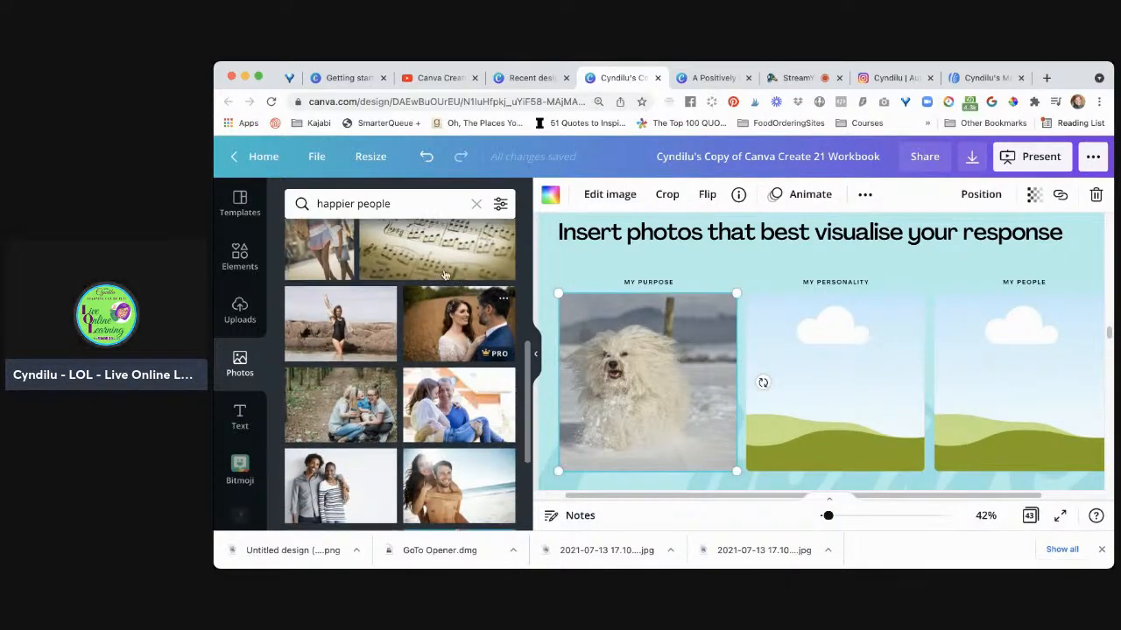
left_click_drag(440, 247, 607, 366)
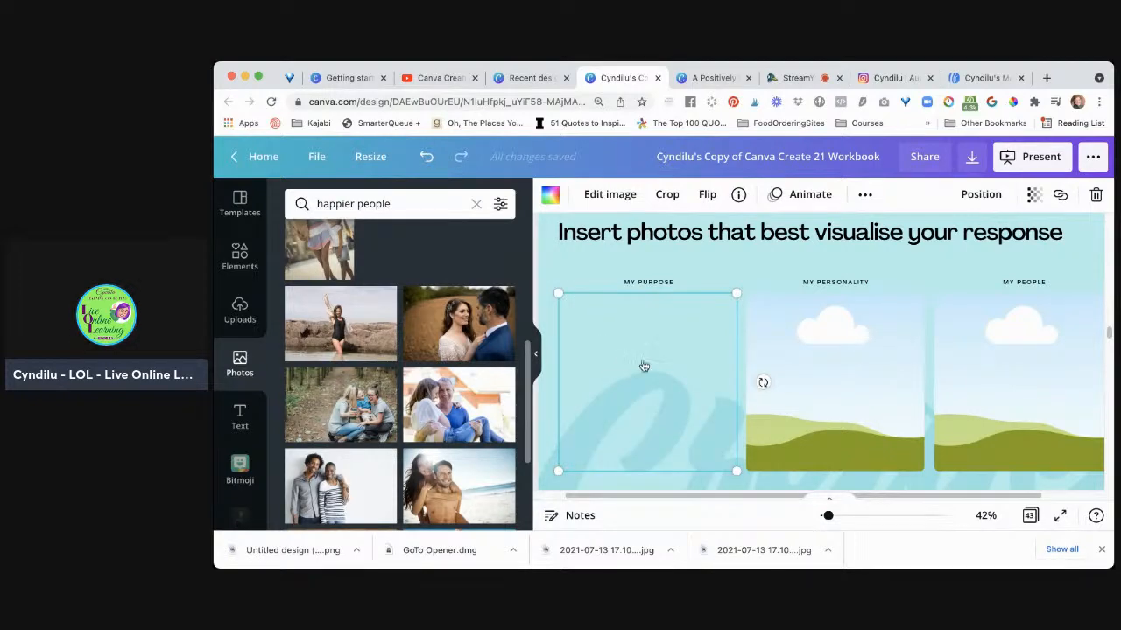
left_click_drag(666, 376, 666, 376)
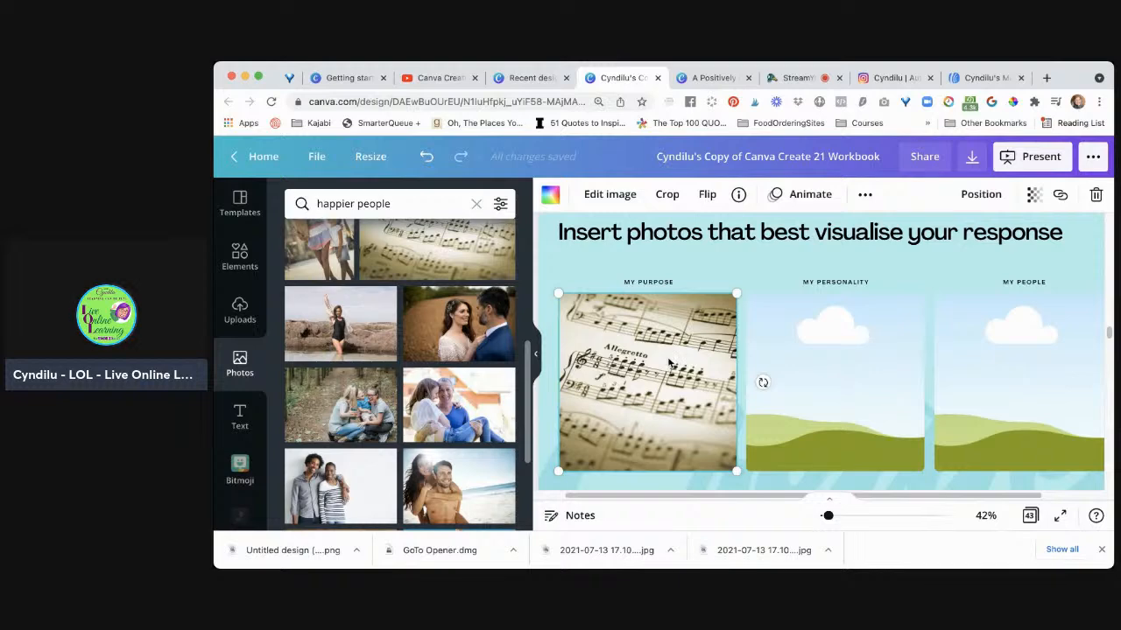
Step: Search the photo library for "fun"
left_click(414, 203)
type("fun")
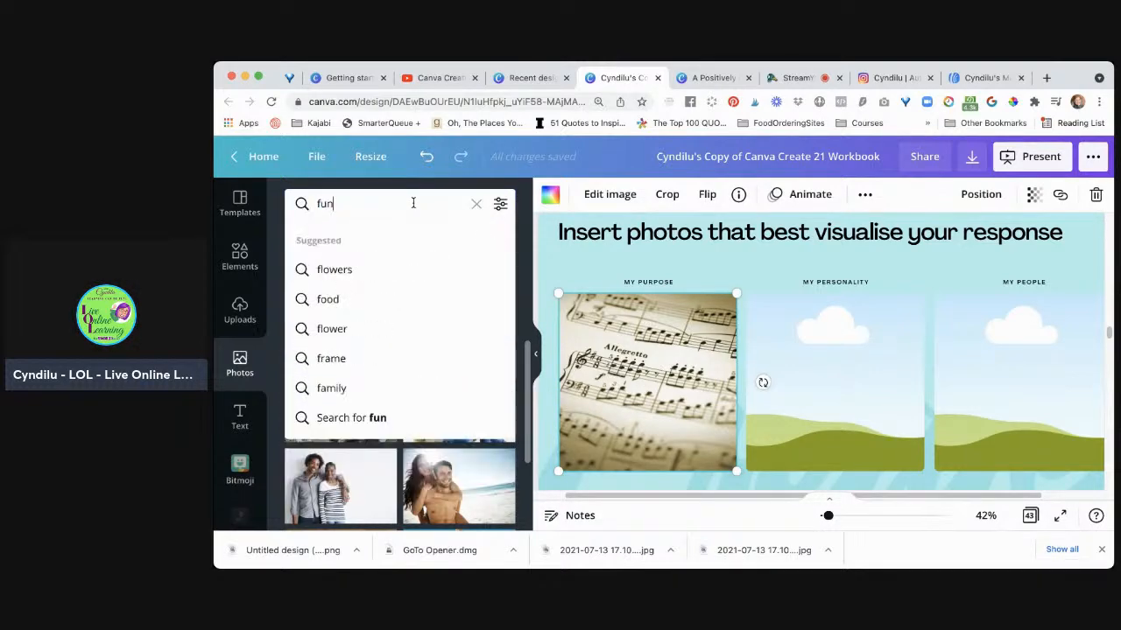
key("Return")
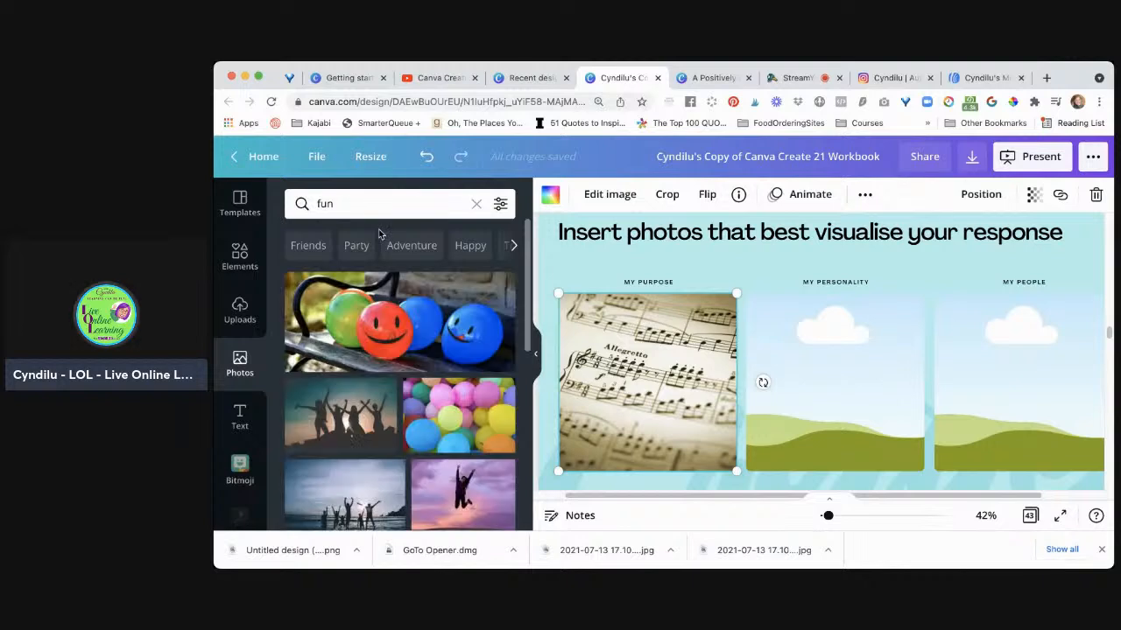
Step: Fill the My Personality frame with the photo of the child holding up paint-covered hands
scroll(350, 420, "down", 3)
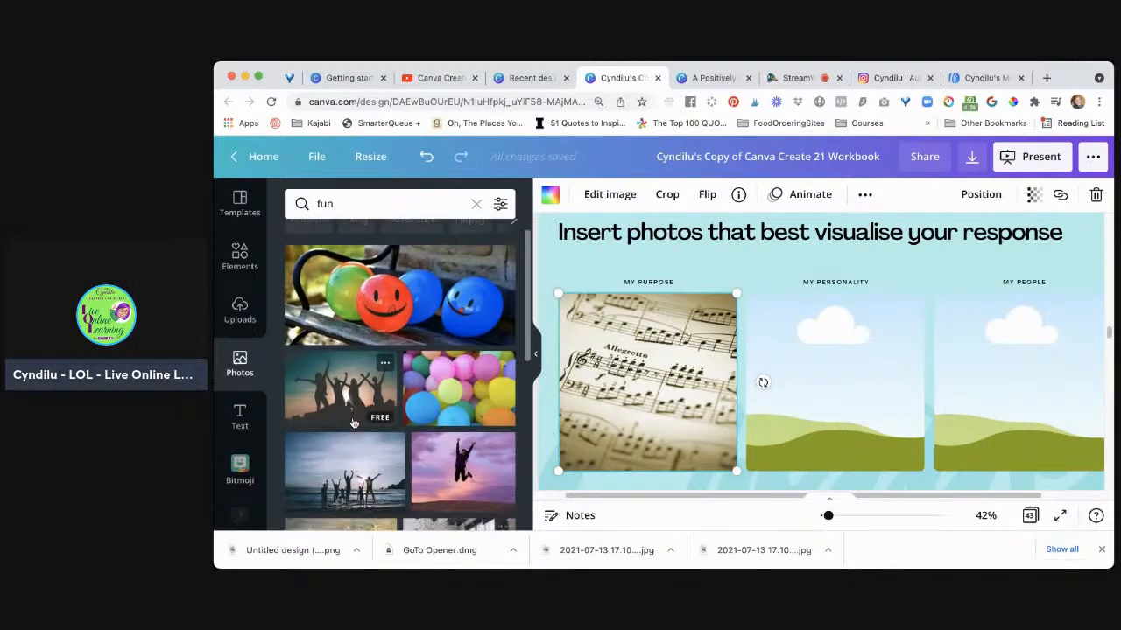
scroll(353, 423, "down", 2)
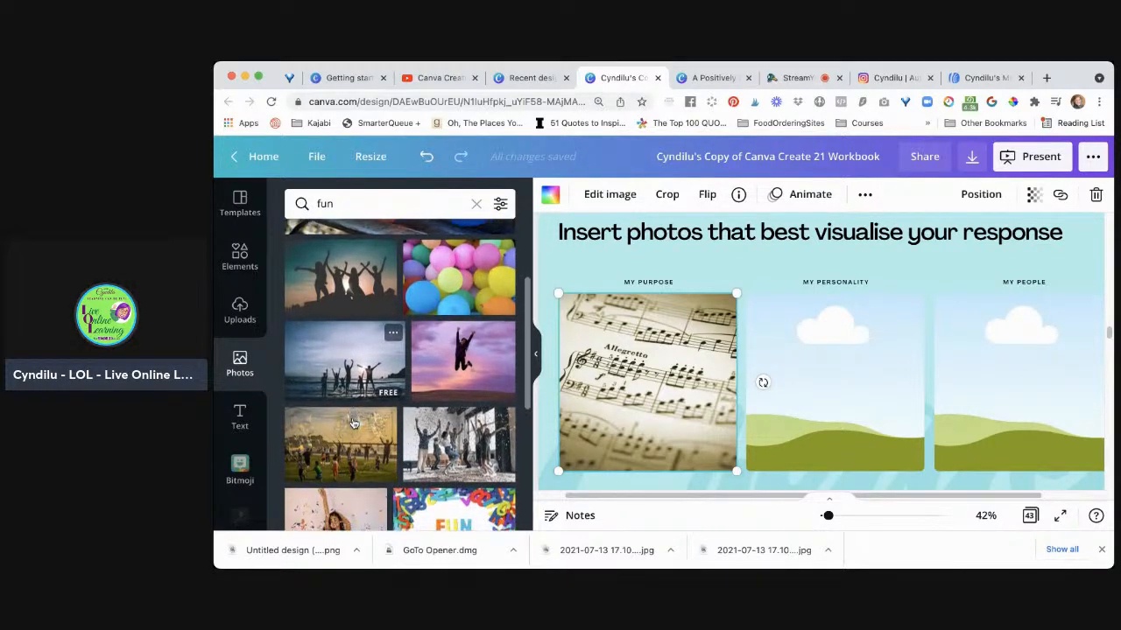
scroll(352, 424, "down", 1)
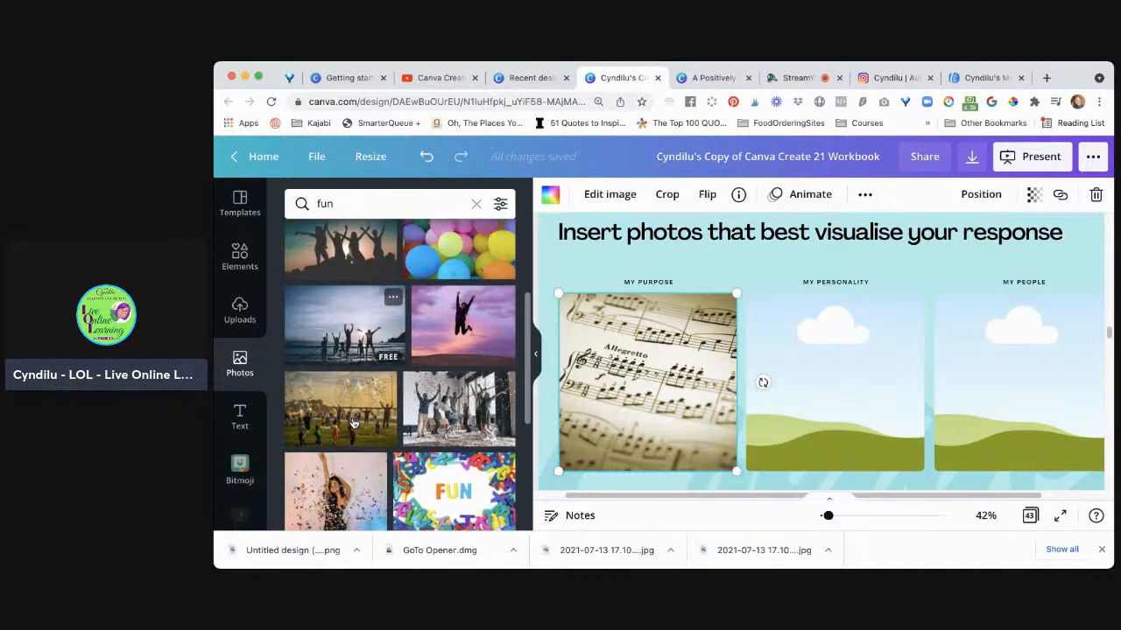
scroll(352, 424, "down", 3)
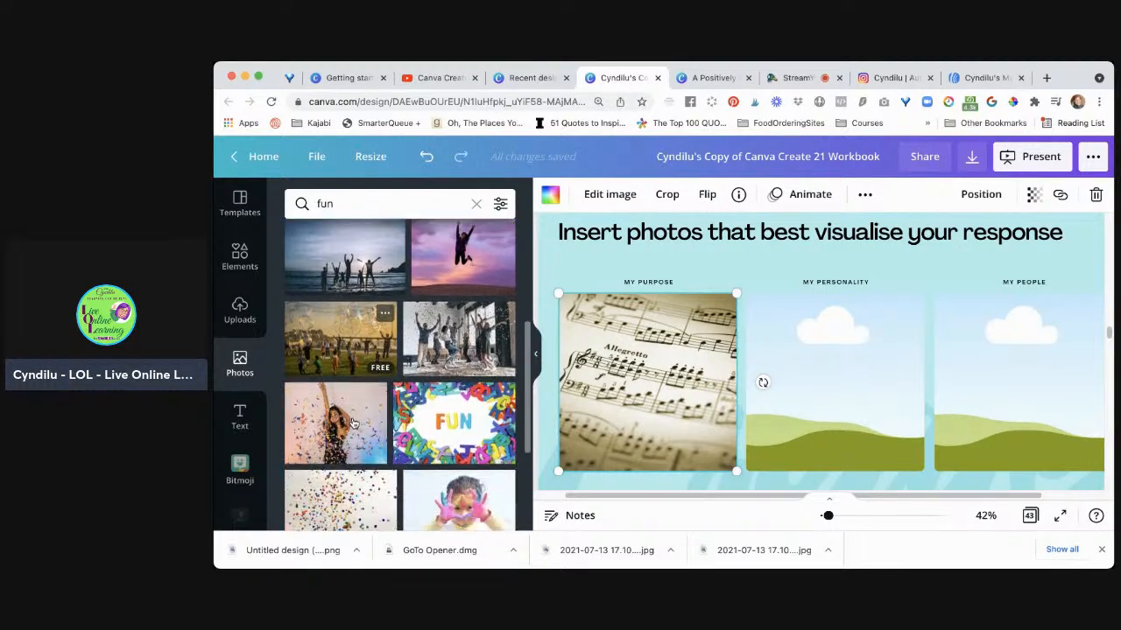
scroll(402, 424, "down", 3)
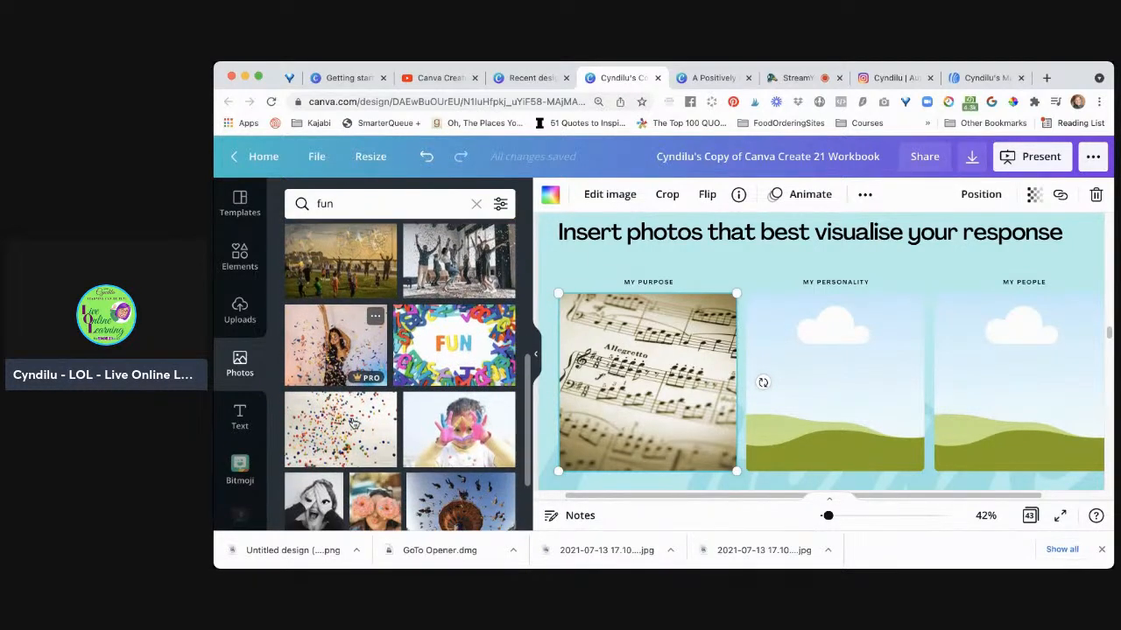
mouse_move(471, 404)
left_mouse_down()
mouse_move(665, 401)
mouse_move(795, 383)
mouse_move(661, 395)
mouse_move(824, 362)
mouse_move(837, 376)
mouse_move(895, 343)
left_mouse_up()
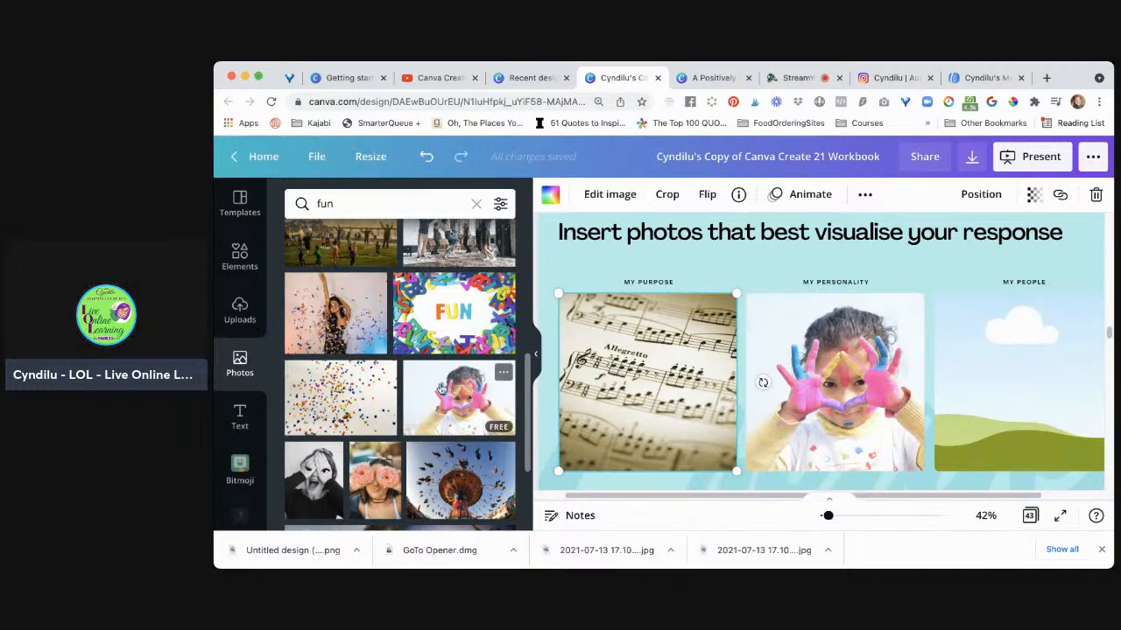
Step: Fill the My People frame with the photo of the group jumping amid confetti
scroll(441, 388, "up", 2)
scroll(441, 388, "up", 3)
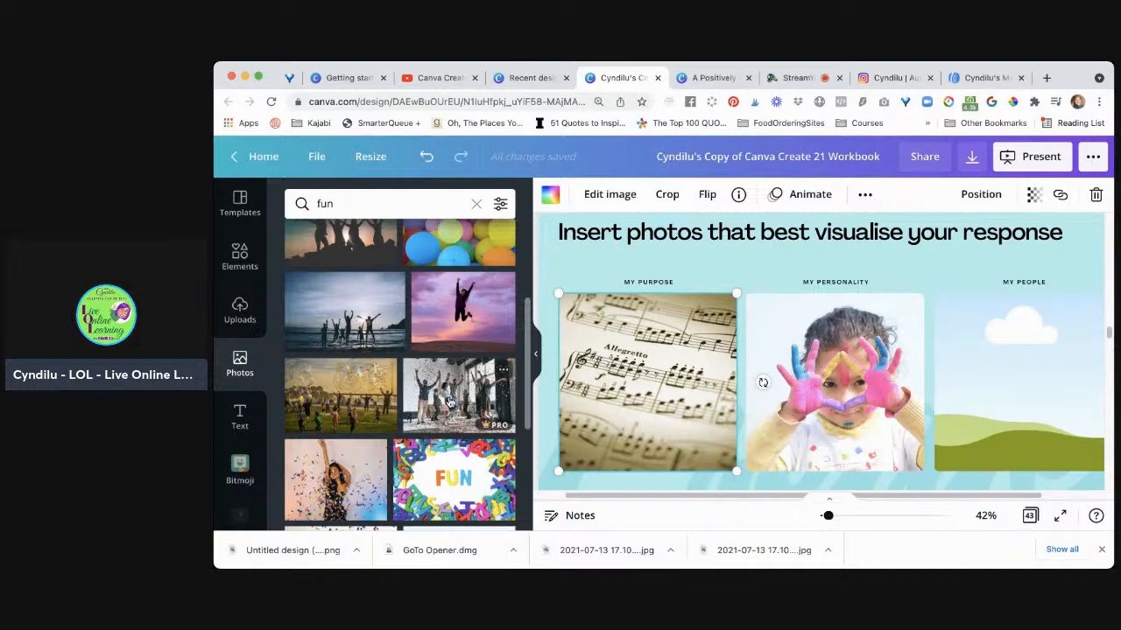
left_click_drag(450, 401, 1005, 351)
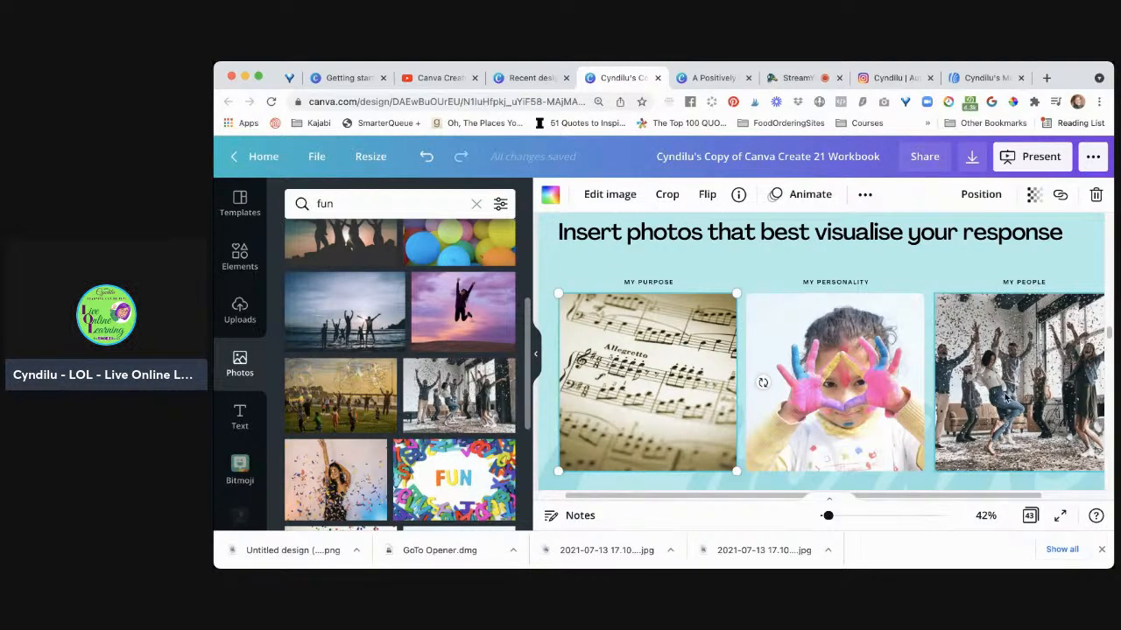
Step: Look through the workbook from page 20 to the QR code activity on page 23 and read its instructions
scroll(1007, 399, "down", 2)
scroll(1004, 398, "down", 5)
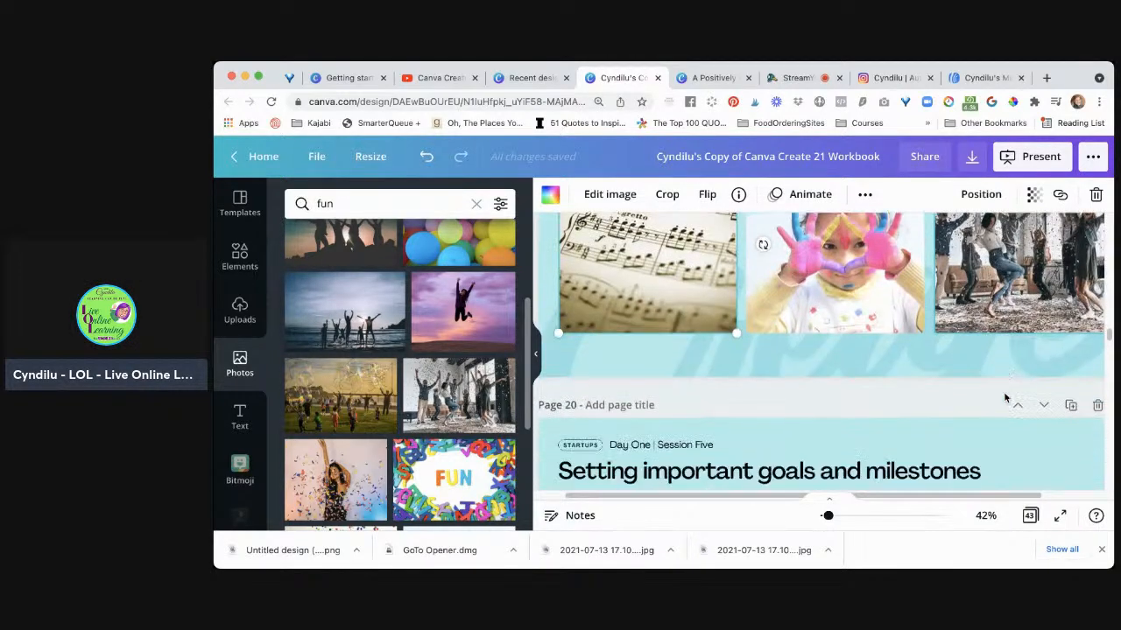
scroll(1004, 398, "down", 4)
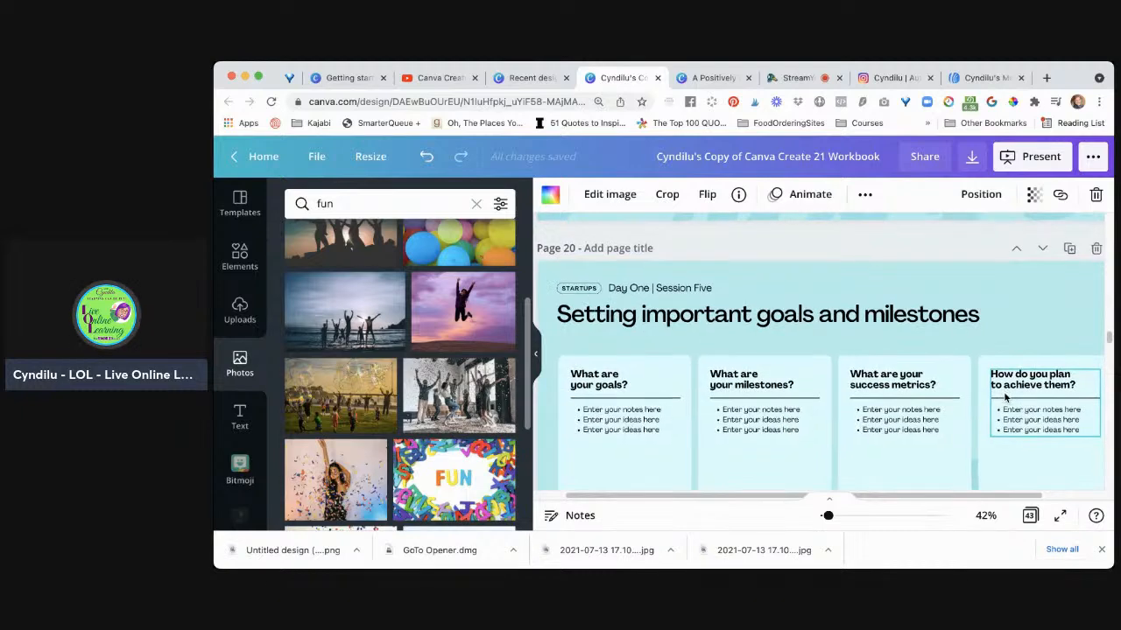
scroll(1004, 399, "down", 3)
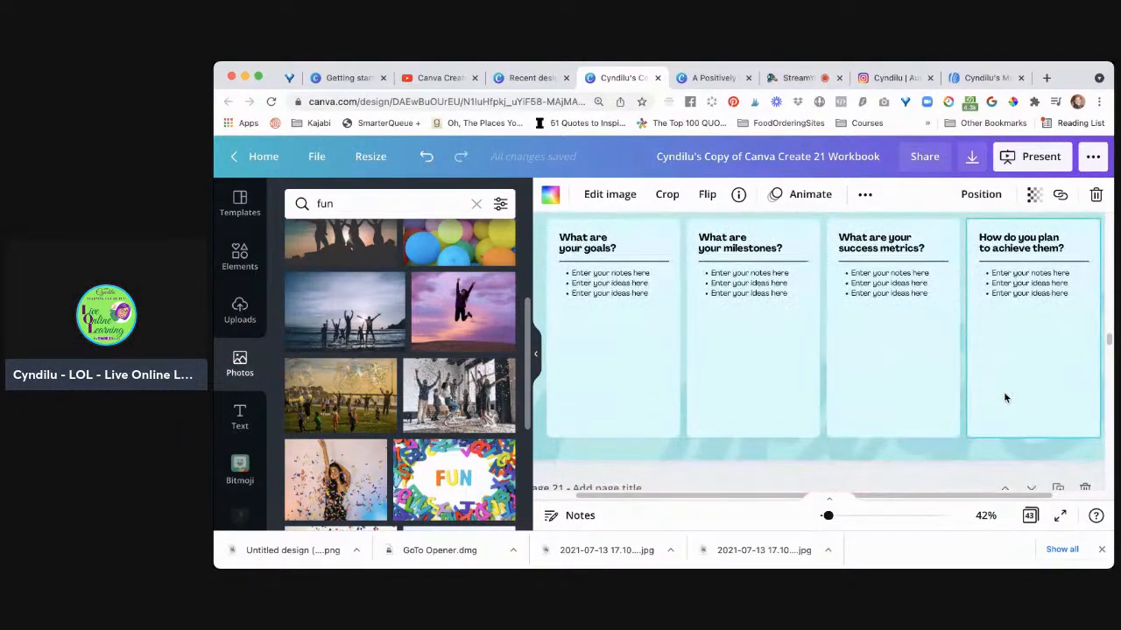
scroll(1004, 398, "down", 4)
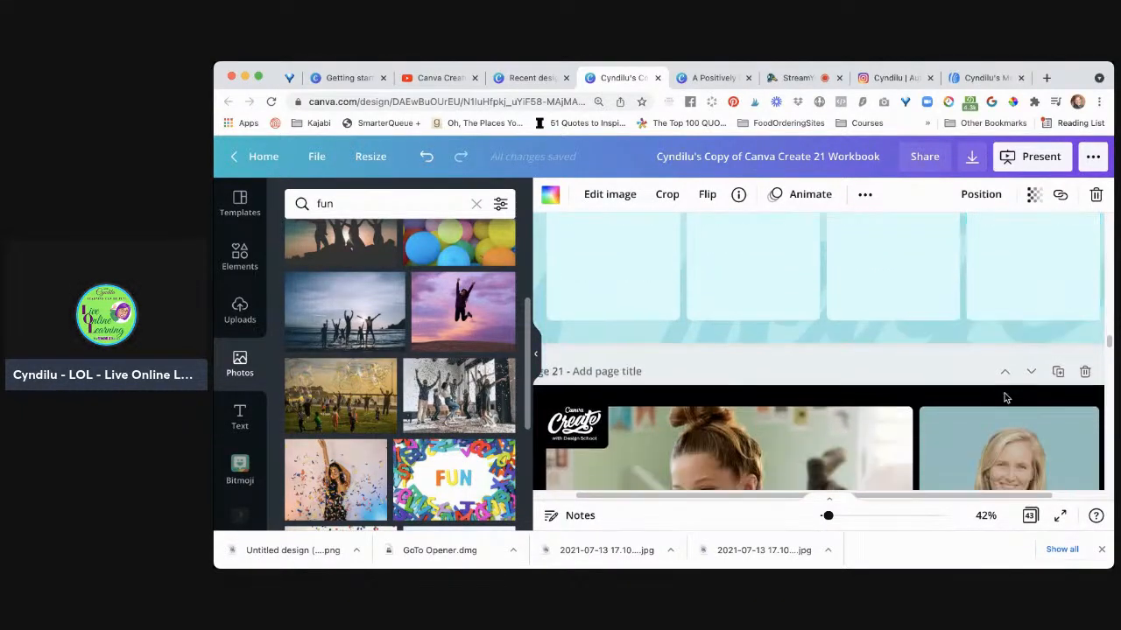
scroll(1003, 391, "down", 3)
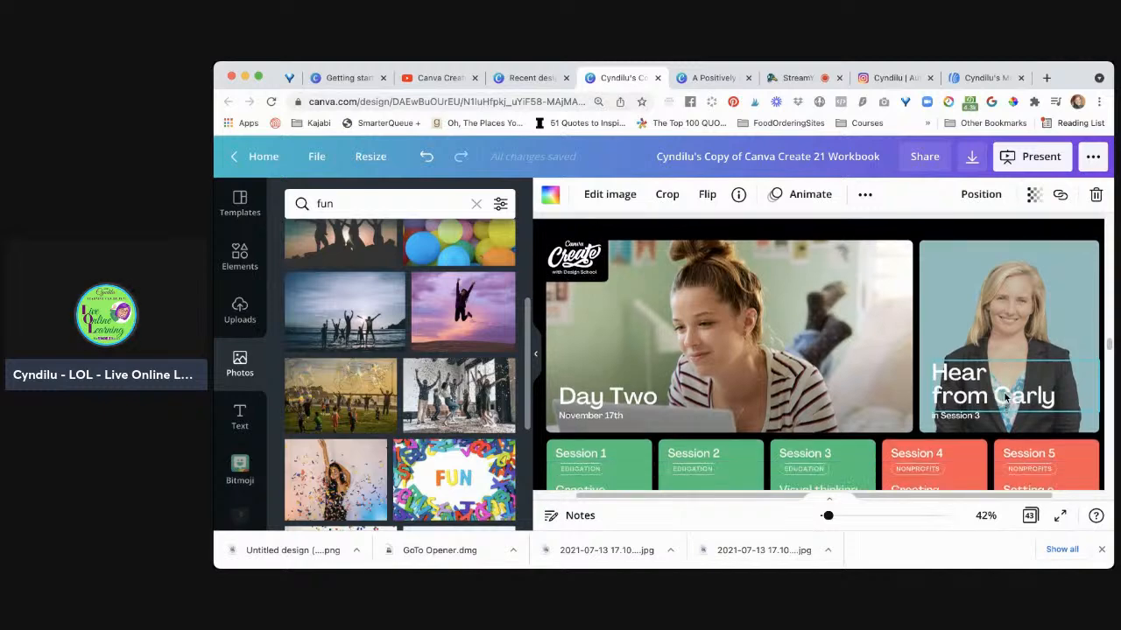
scroll(1005, 398, "down", 4)
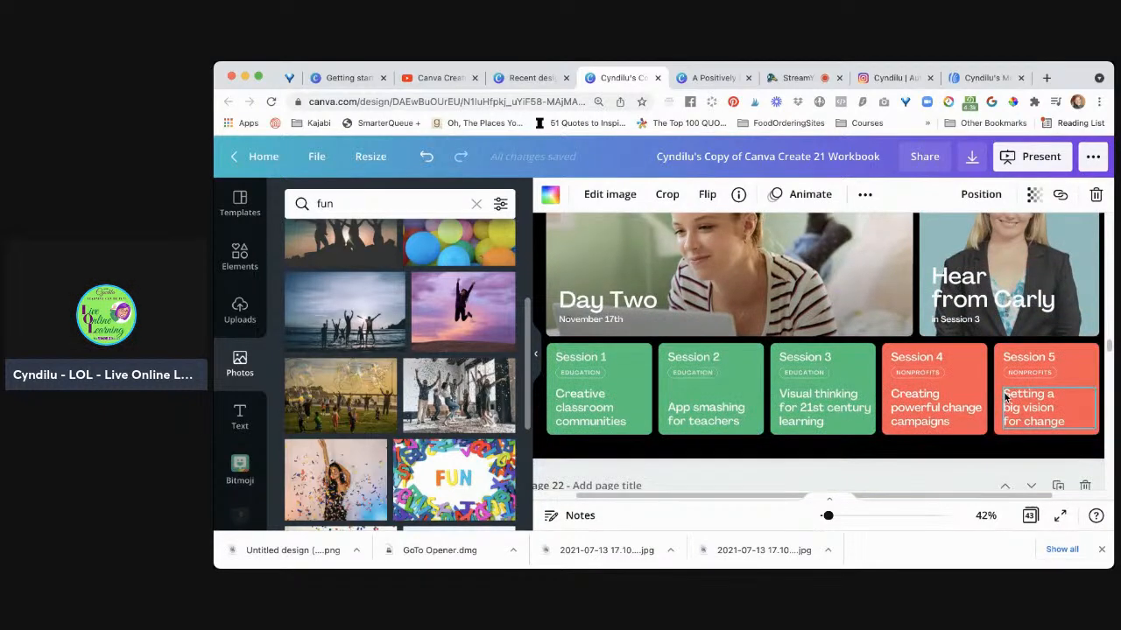
scroll(1005, 397, "up", 3)
scroll(1005, 399, "down", 6)
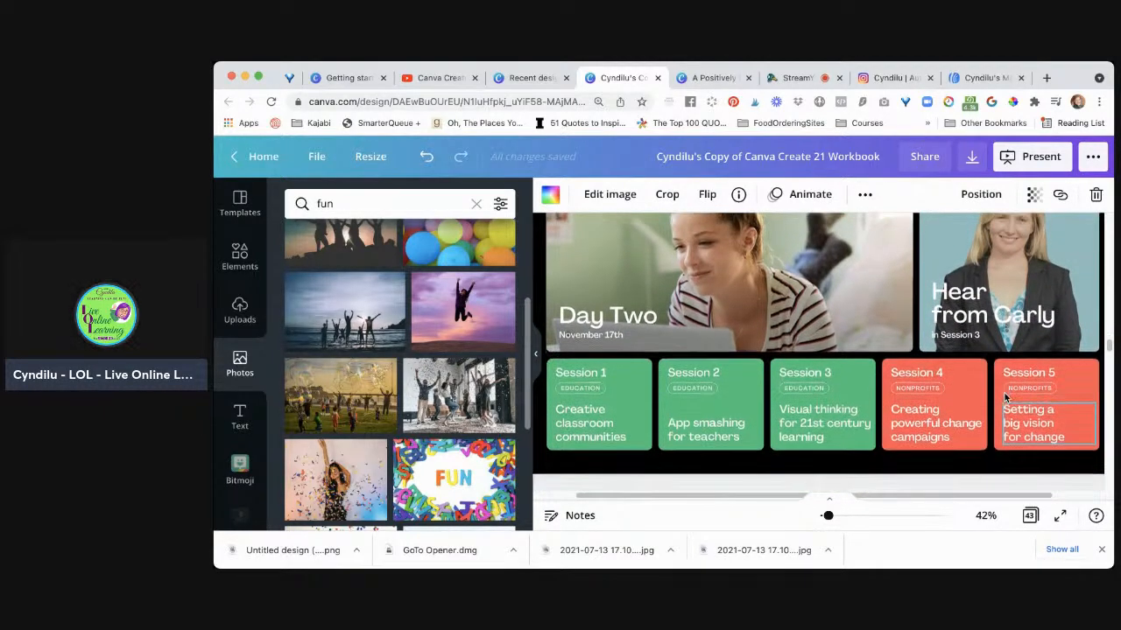
scroll(1005, 398, "down", 8)
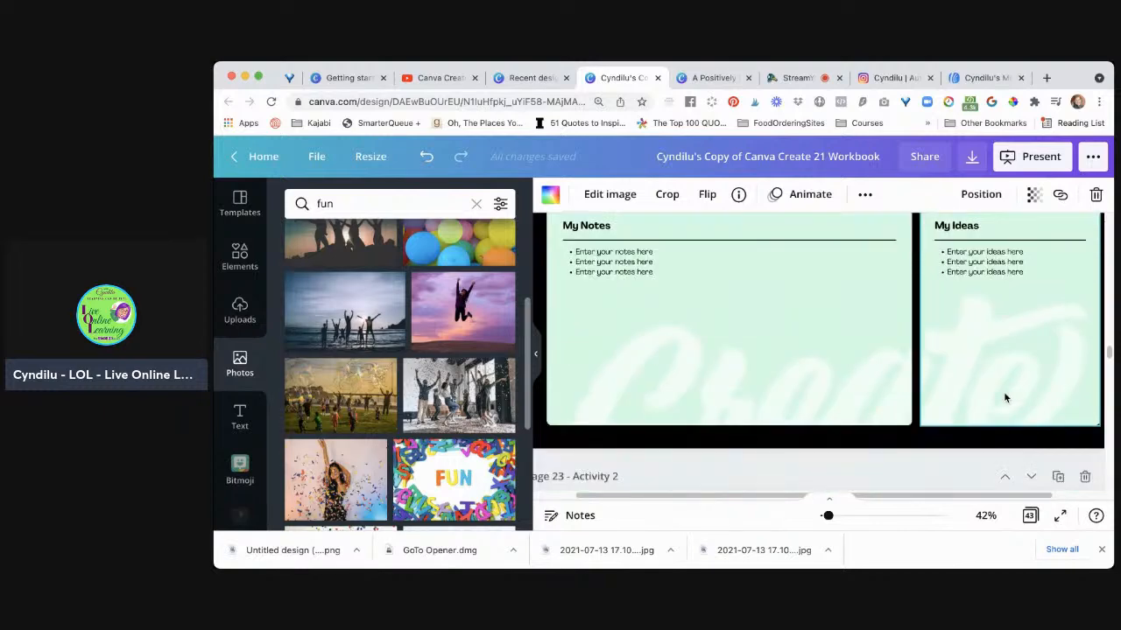
scroll(1004, 399, "down", 2)
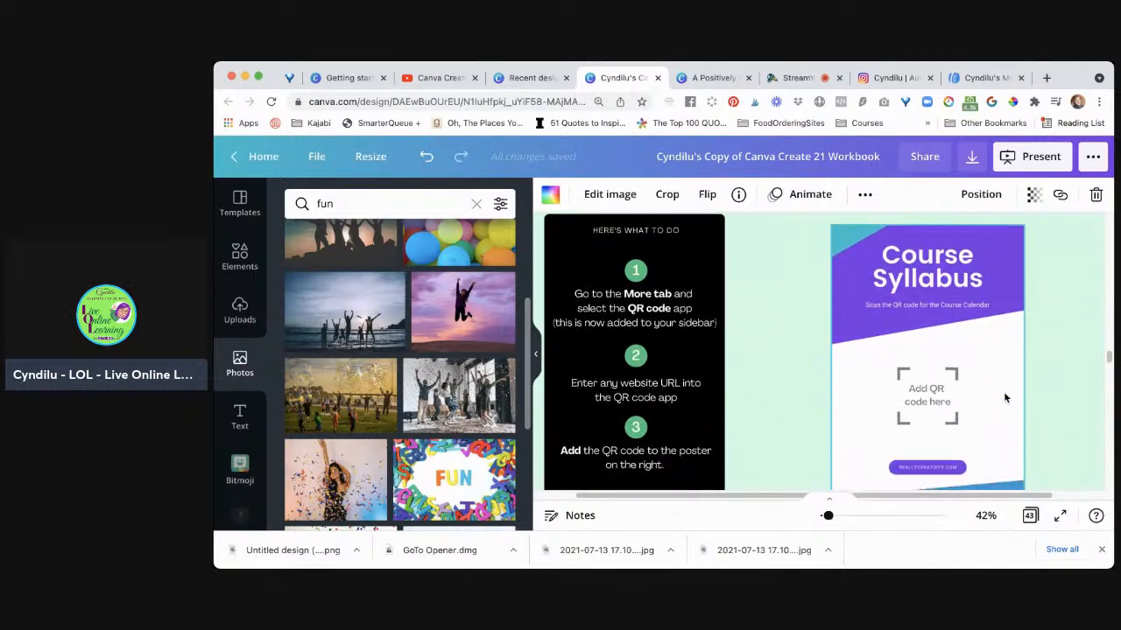
scroll(1005, 398, "up", 1)
scroll(1005, 398, "down", 1)
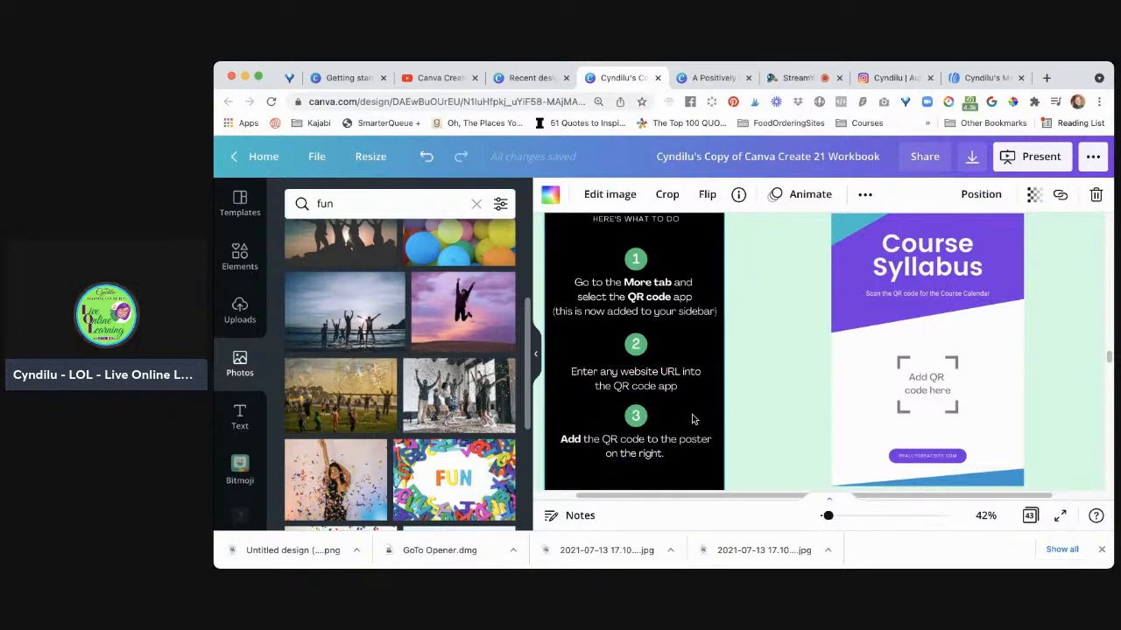
scroll(692, 419, "down", 1)
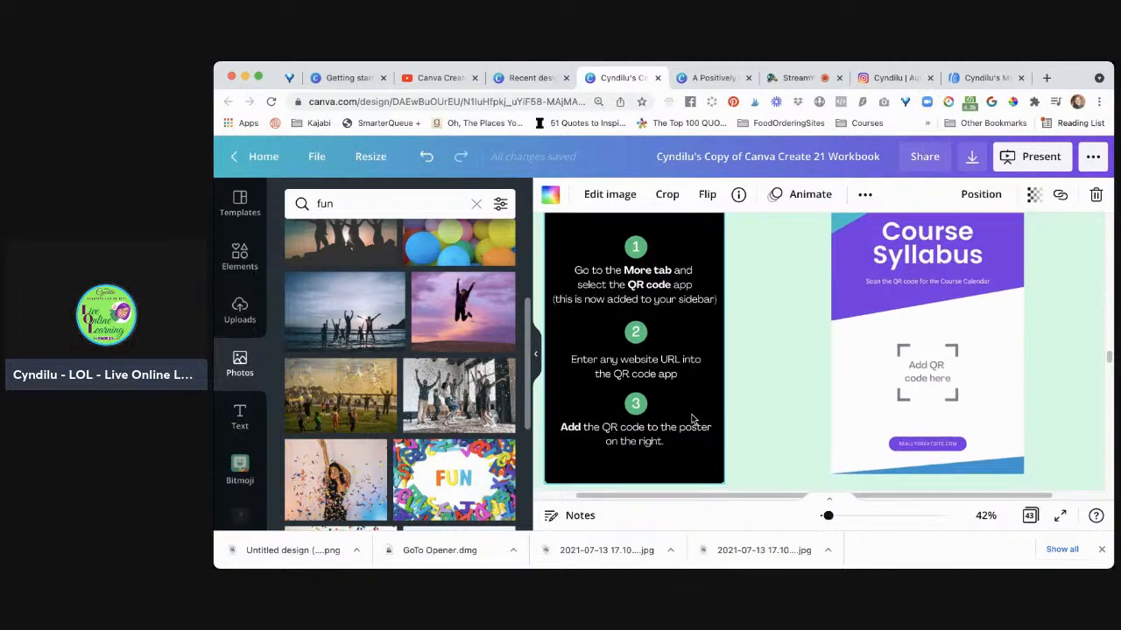
scroll(692, 419, "up", 1)
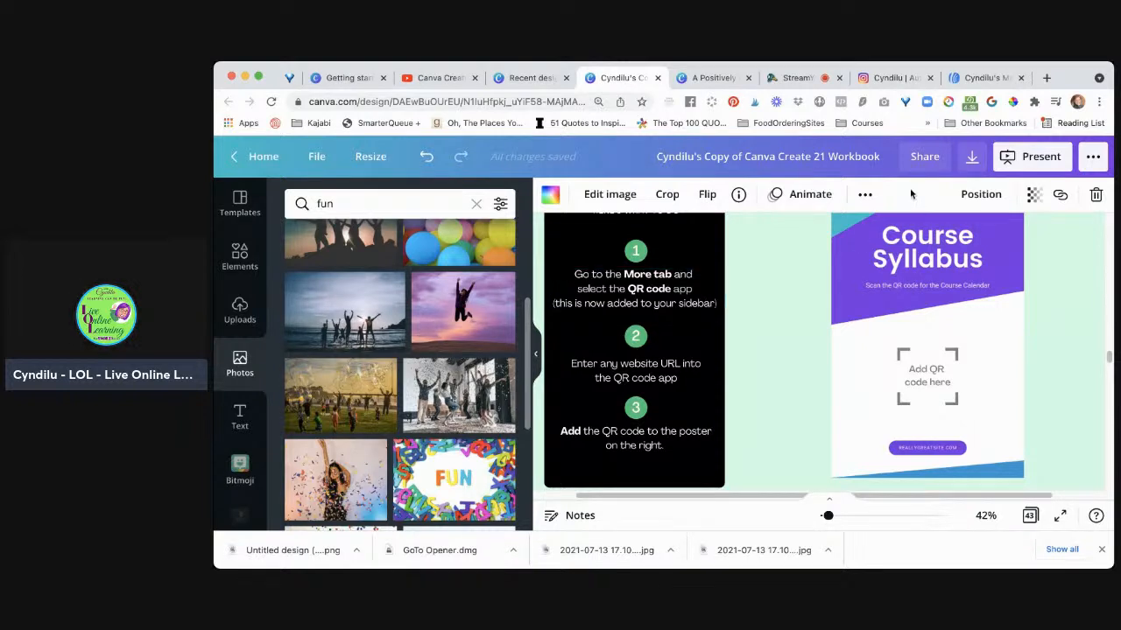
Step: Find the QR Code app among the Canva apps and integrations and open it for the Course Syllabus activity
left_click(867, 196)
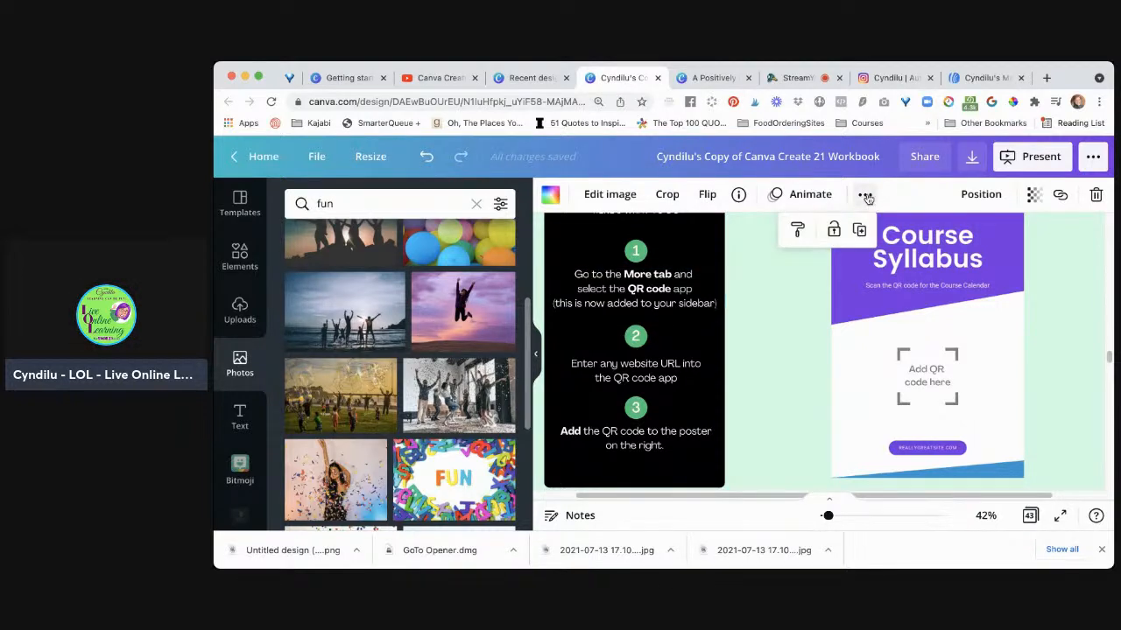
left_click(865, 196)
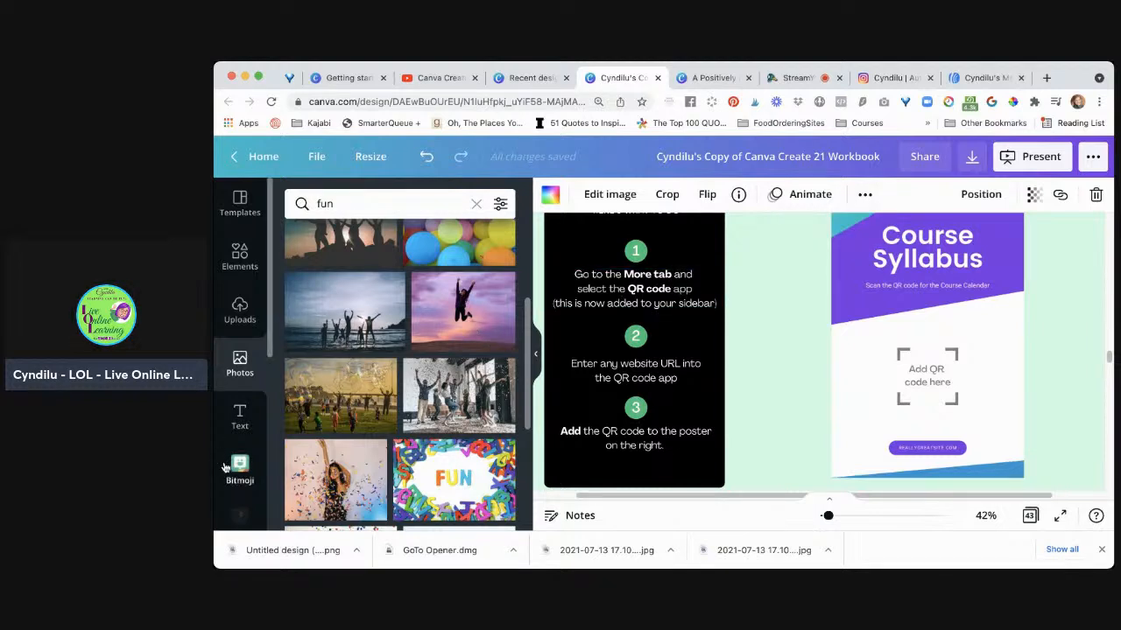
scroll(226, 467, "down", 8)
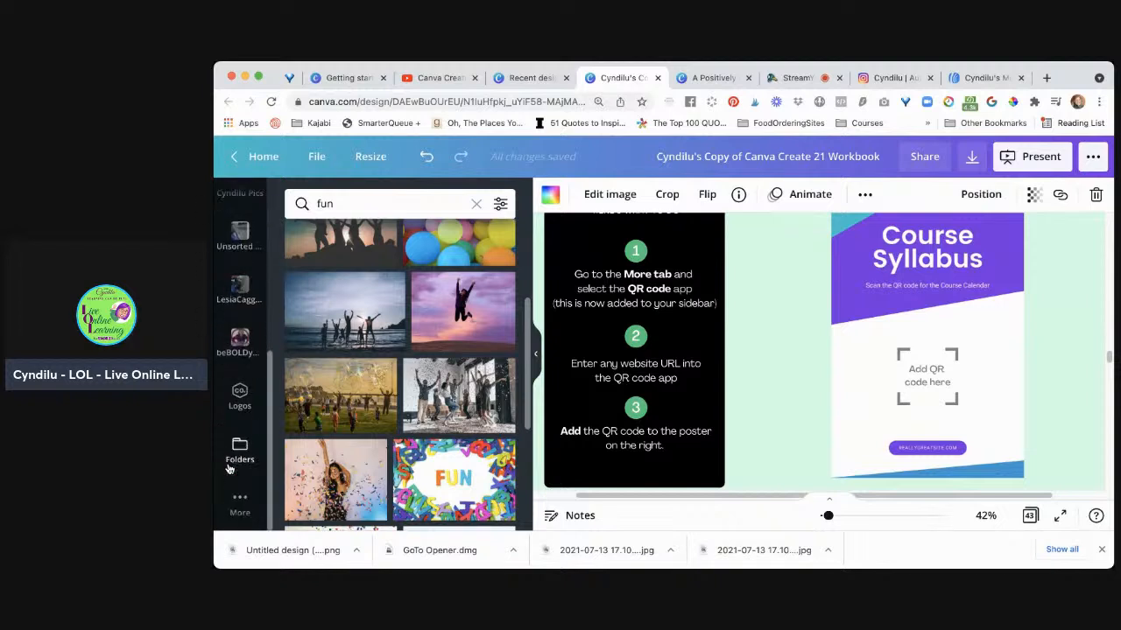
left_click(240, 502)
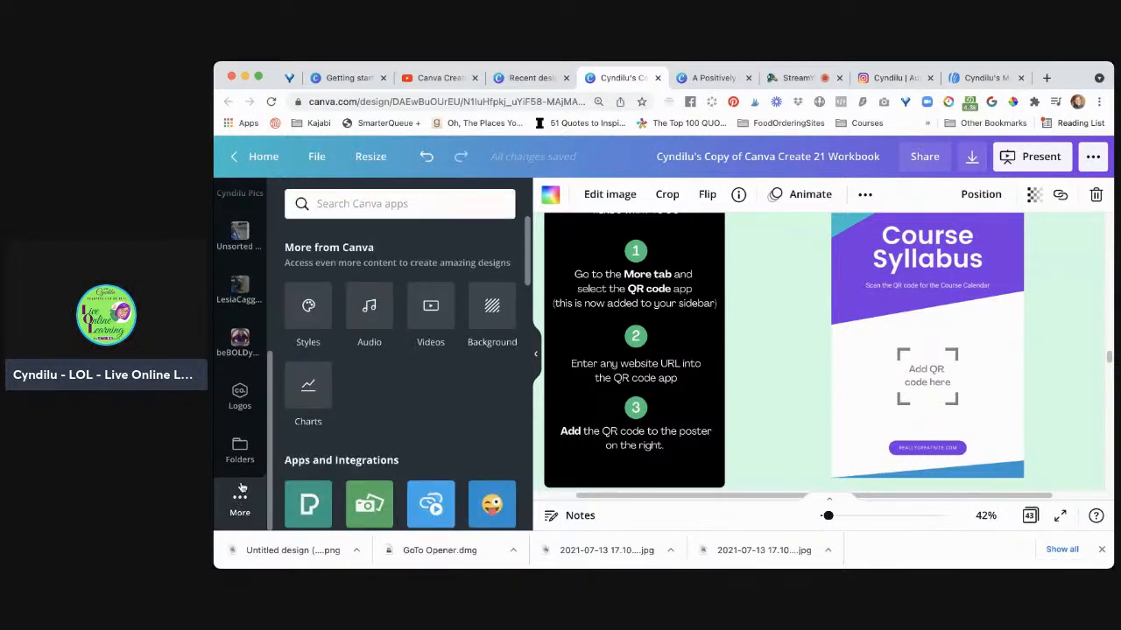
scroll(407, 406, "down", 5)
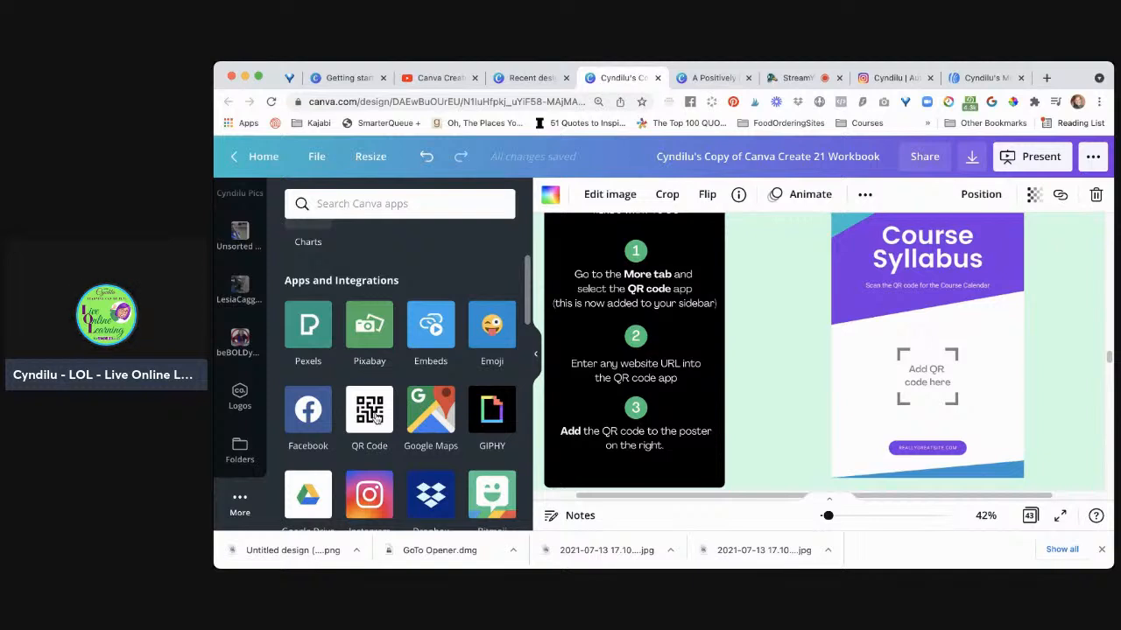
left_click(375, 417)
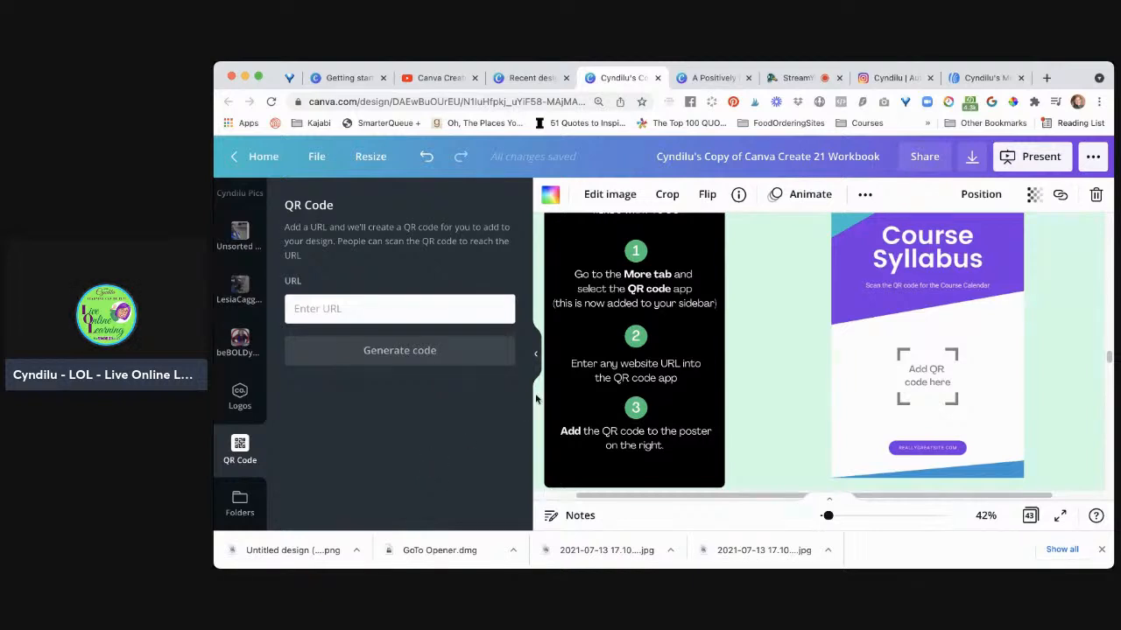
scroll(775, 349, "up", 1)
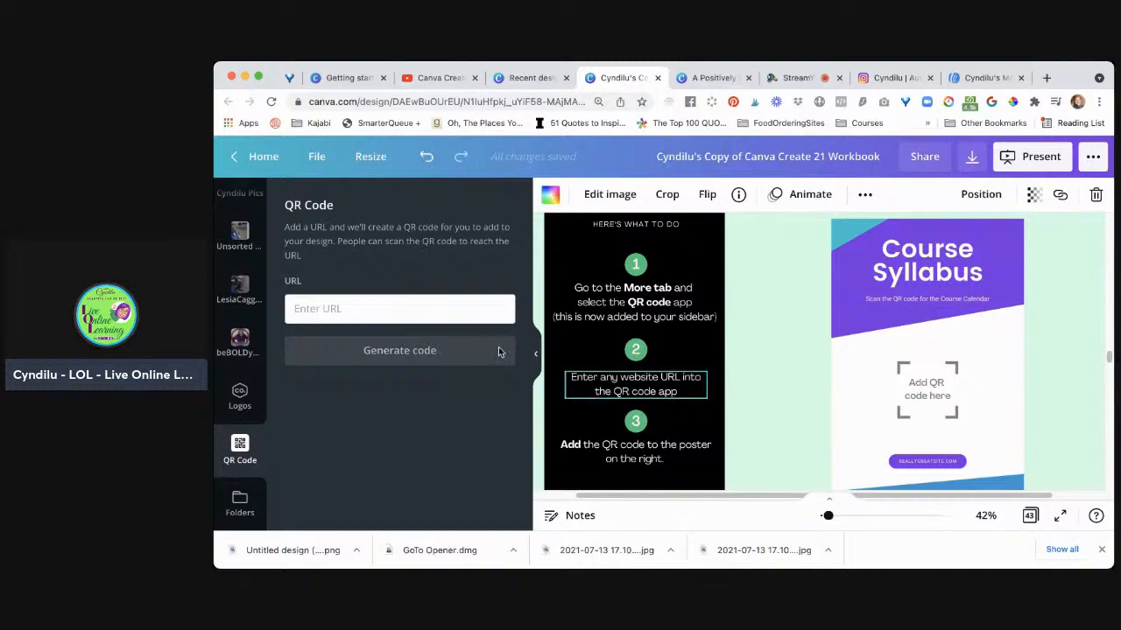
left_click(402, 313)
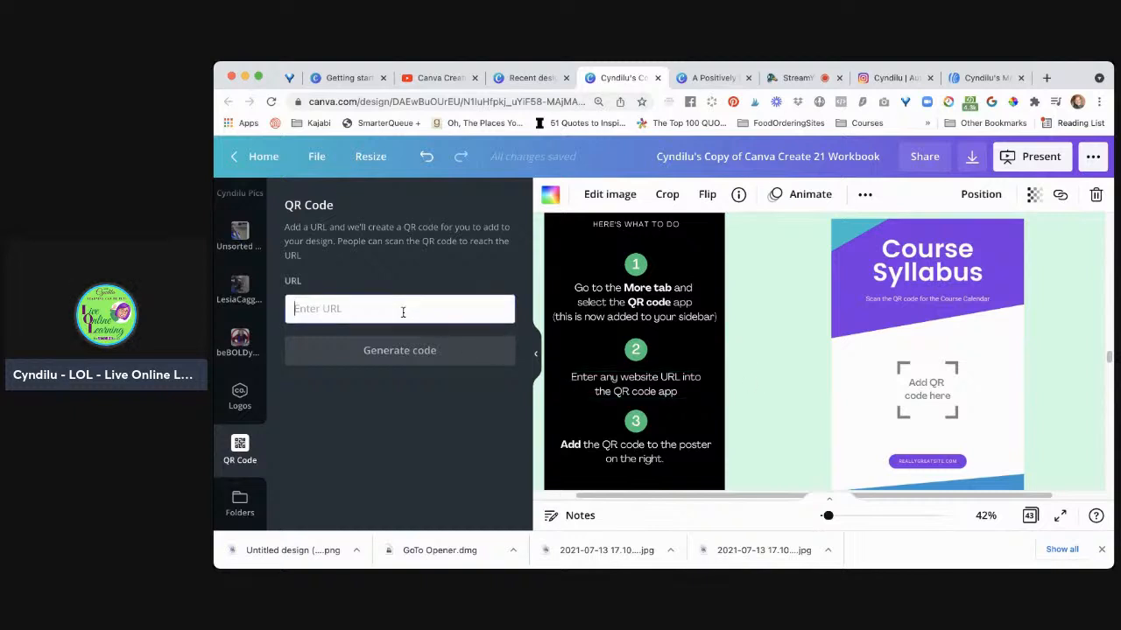
left_click(975, 78)
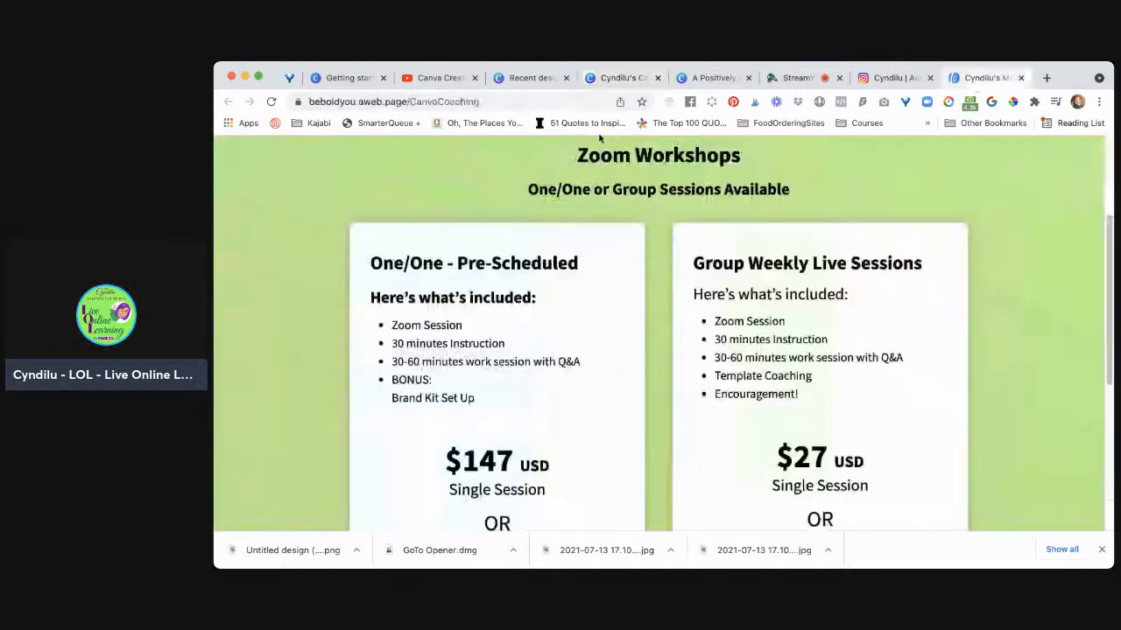
left_click(517, 102)
key("super+c")
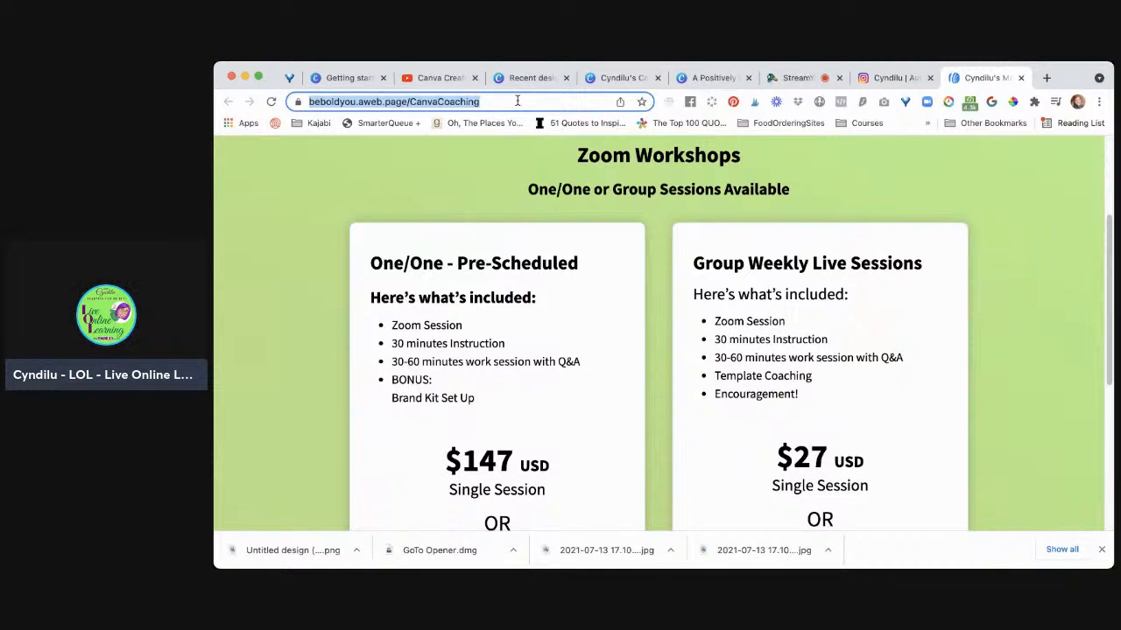
left_click(620, 79)
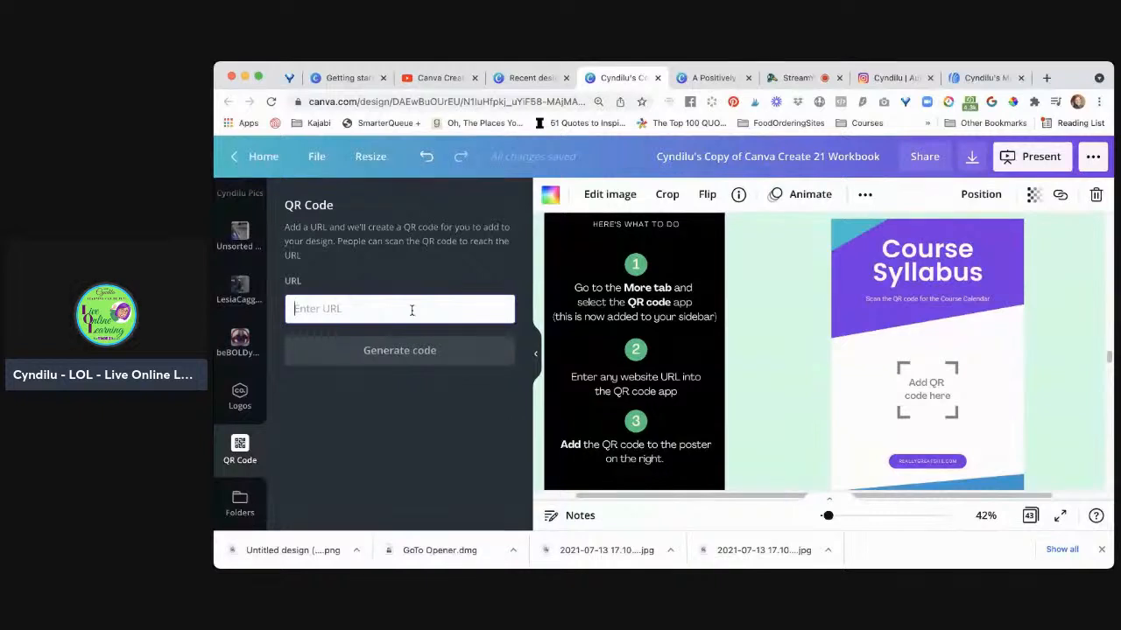
key("super+v")
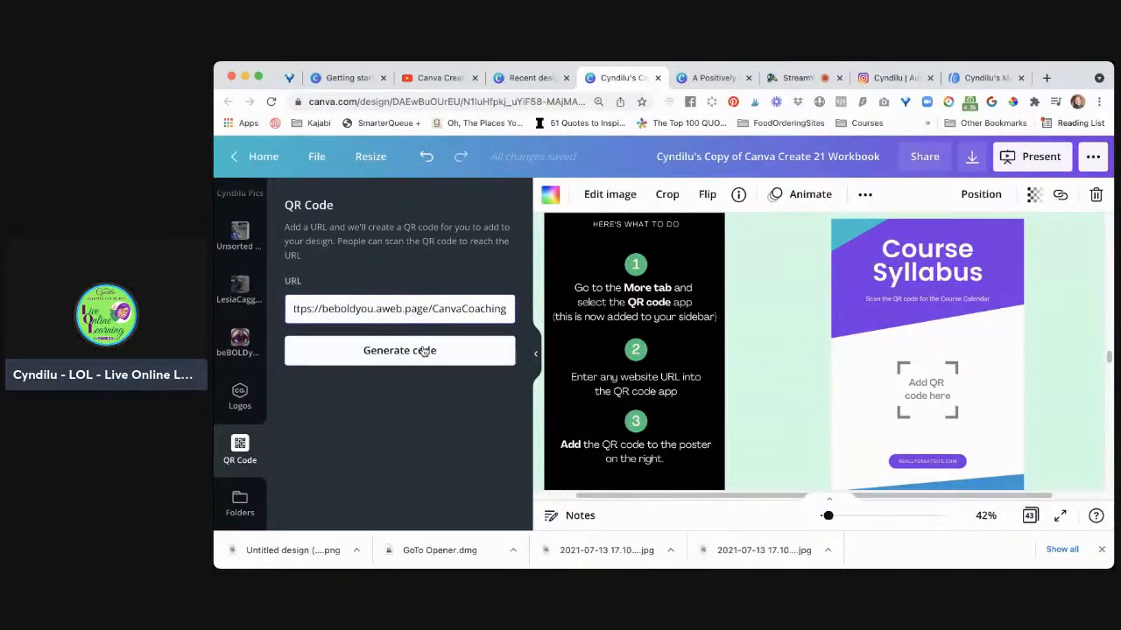
left_click(423, 351)
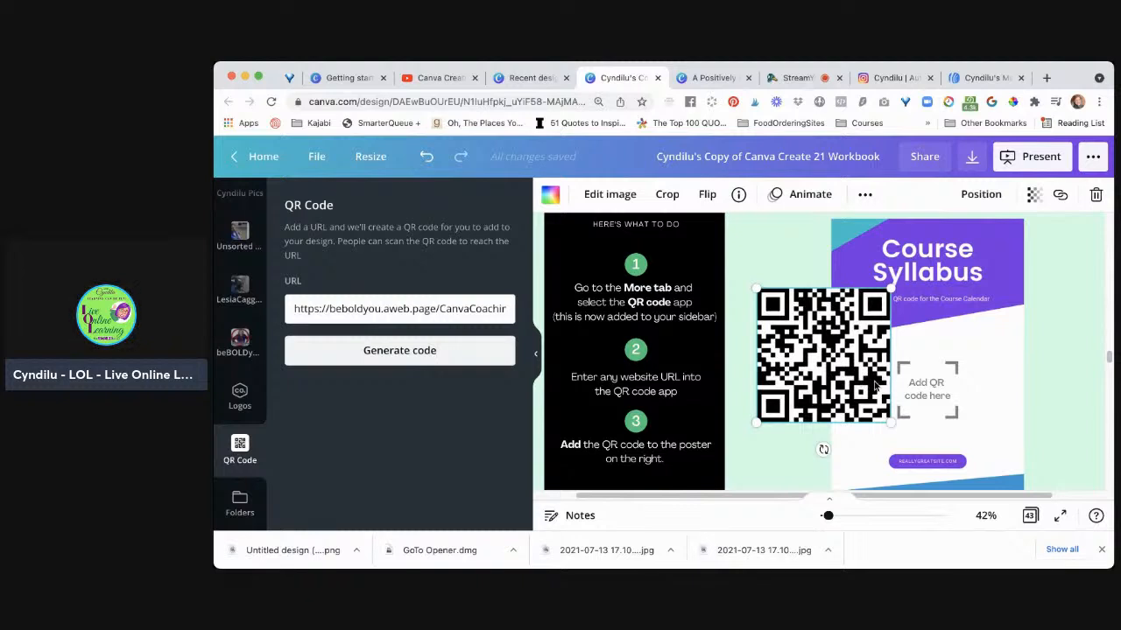
Step: Shrink the QR code to fit the "Add QR code here" placeholder and centre it over that spot on the Course Syllabus poster
left_click_drag(823, 359, 925, 385)
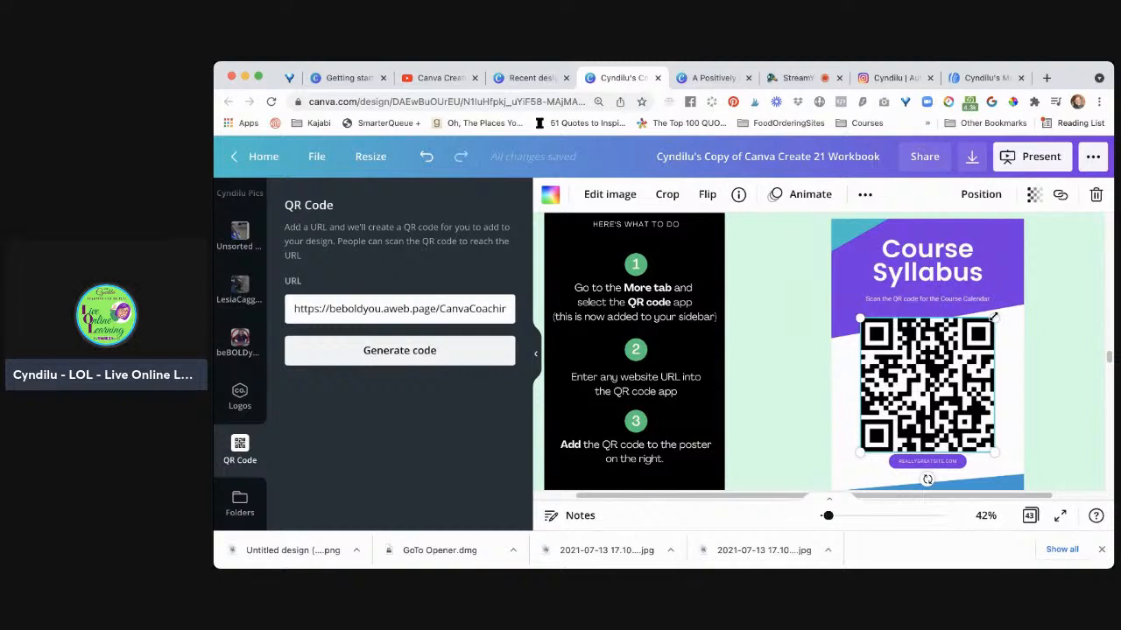
left_click_drag(993, 317, 964, 345)
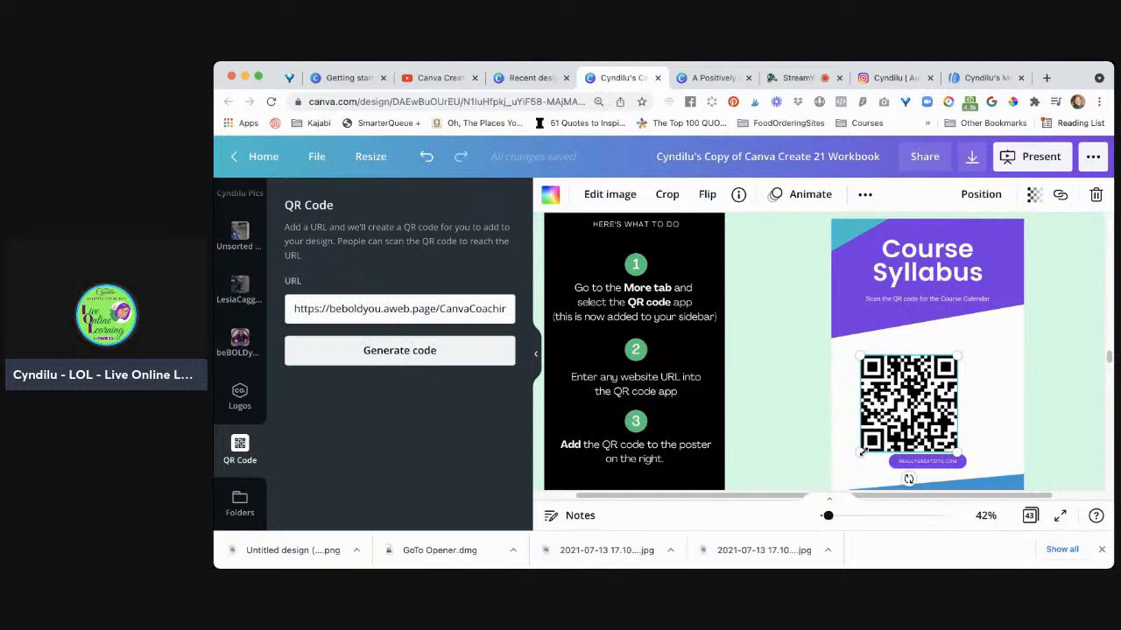
left_click_drag(862, 451, 910, 435)
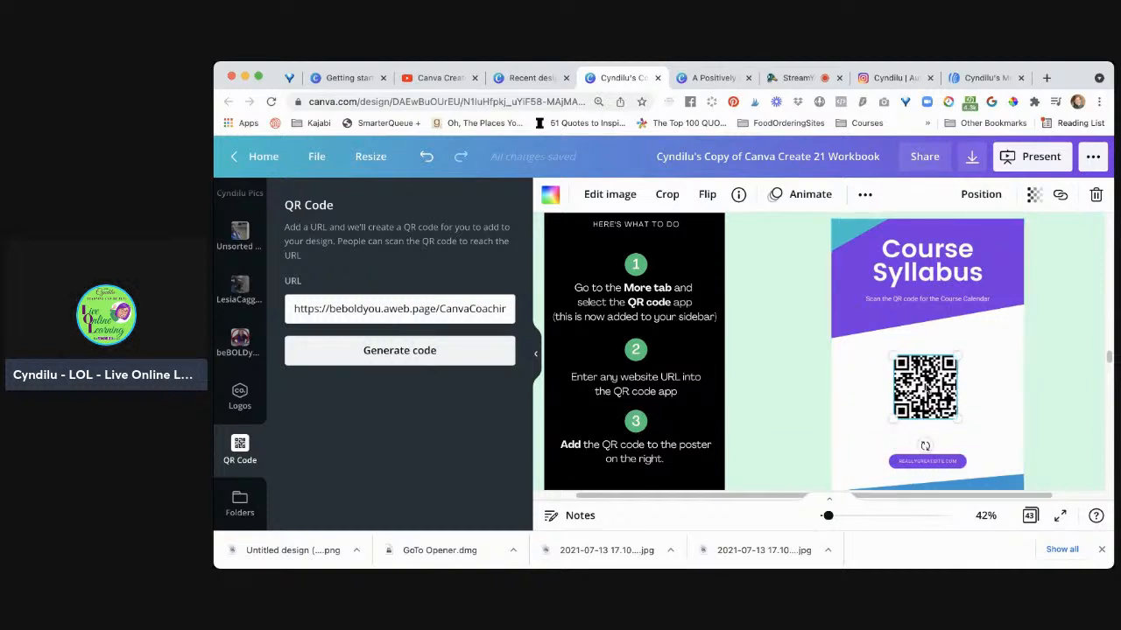
mouse_move(925, 387)
left_mouse_down()
mouse_move(992, 407)
mouse_move(928, 389)
left_mouse_up()
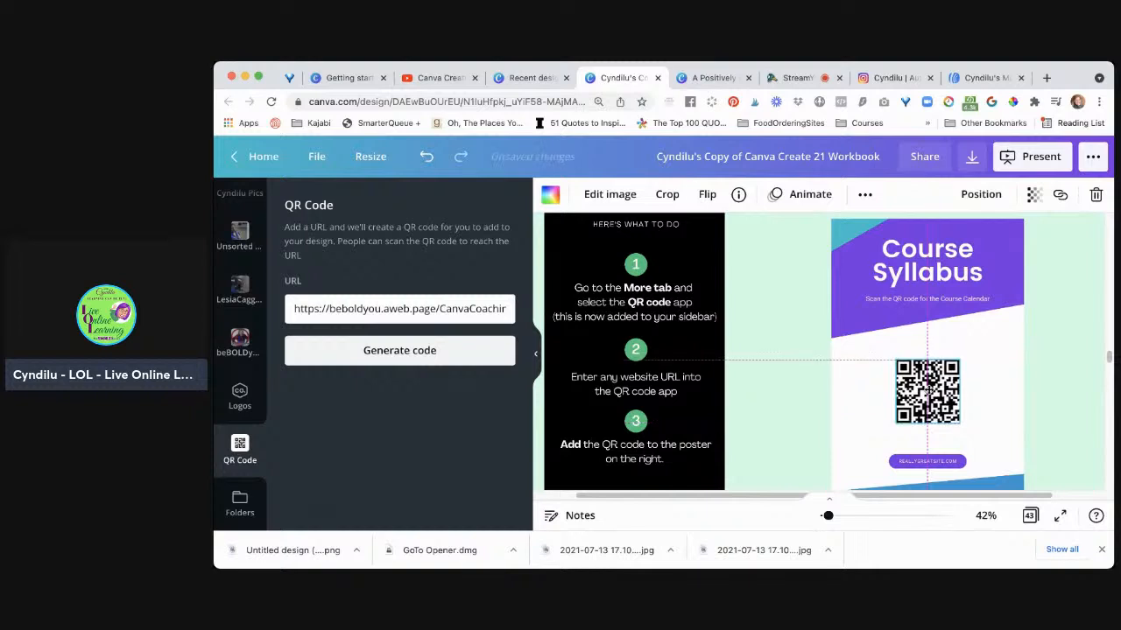
left_click(1048, 355)
left_click(934, 412)
mouse_move(933, 412)
left_mouse_down()
mouse_move(888, 412)
mouse_move(932, 413)
left_mouse_up()
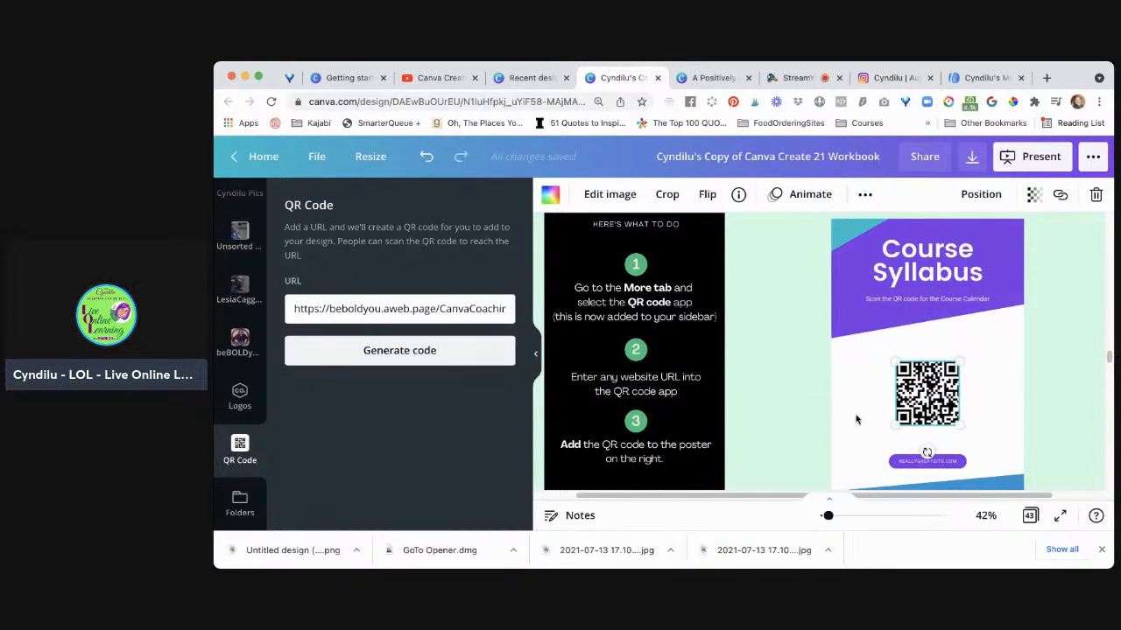
left_click(806, 409)
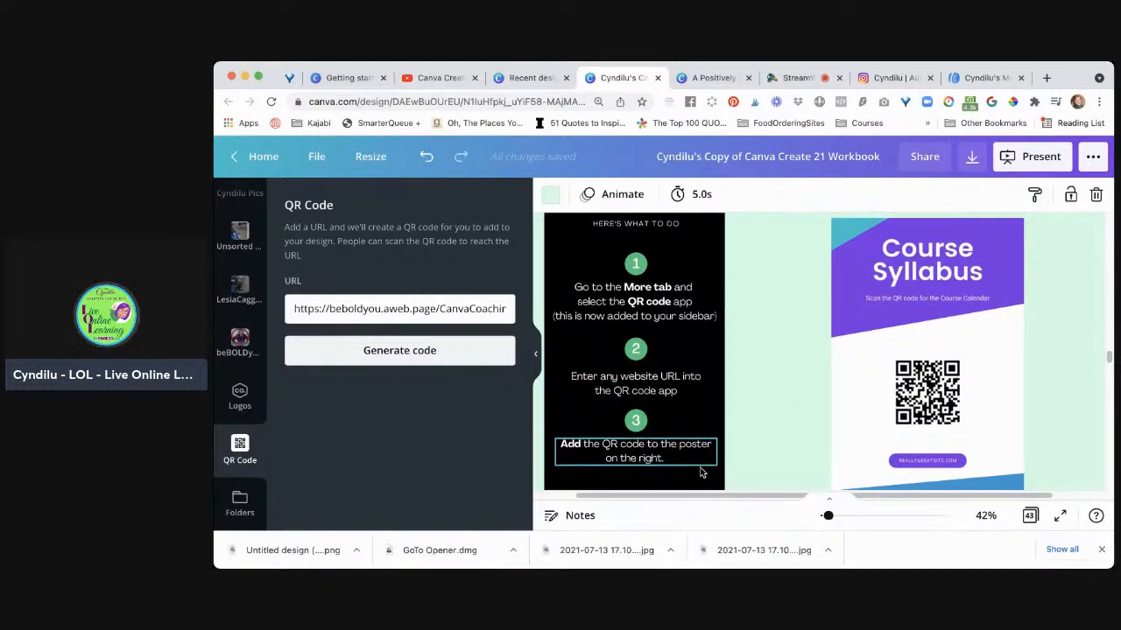
Step: Try to edit the Course Syllabus heading on the poster
scroll(699, 465, "down", 2)
scroll(701, 471, "up", 1)
scroll(701, 473, "up", 1)
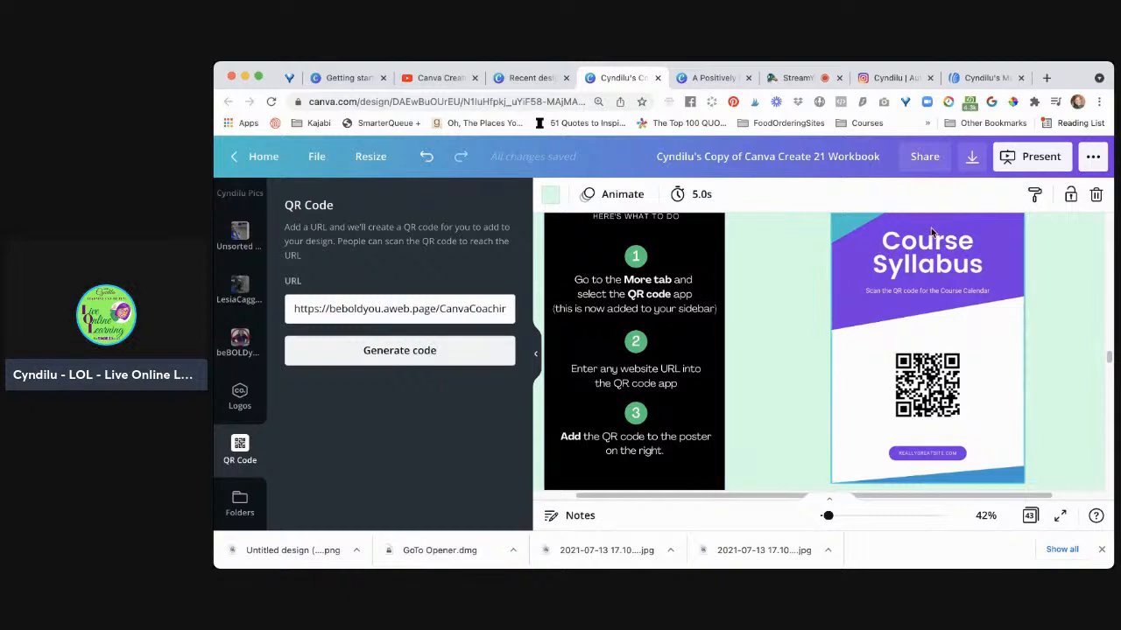
left_click(942, 247)
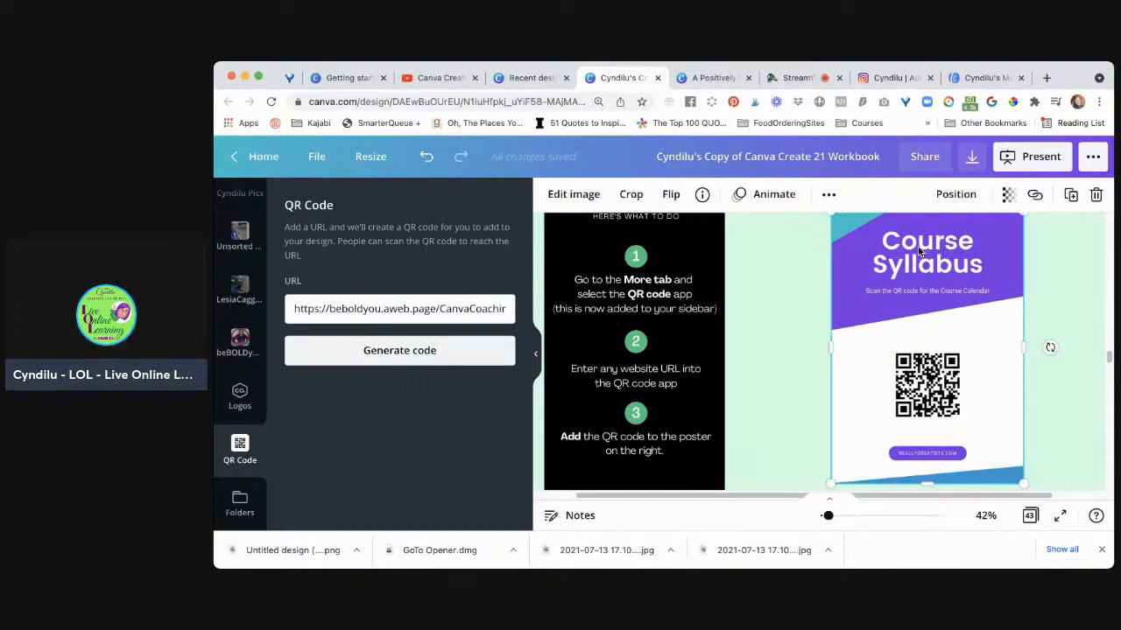
double_click(917, 248)
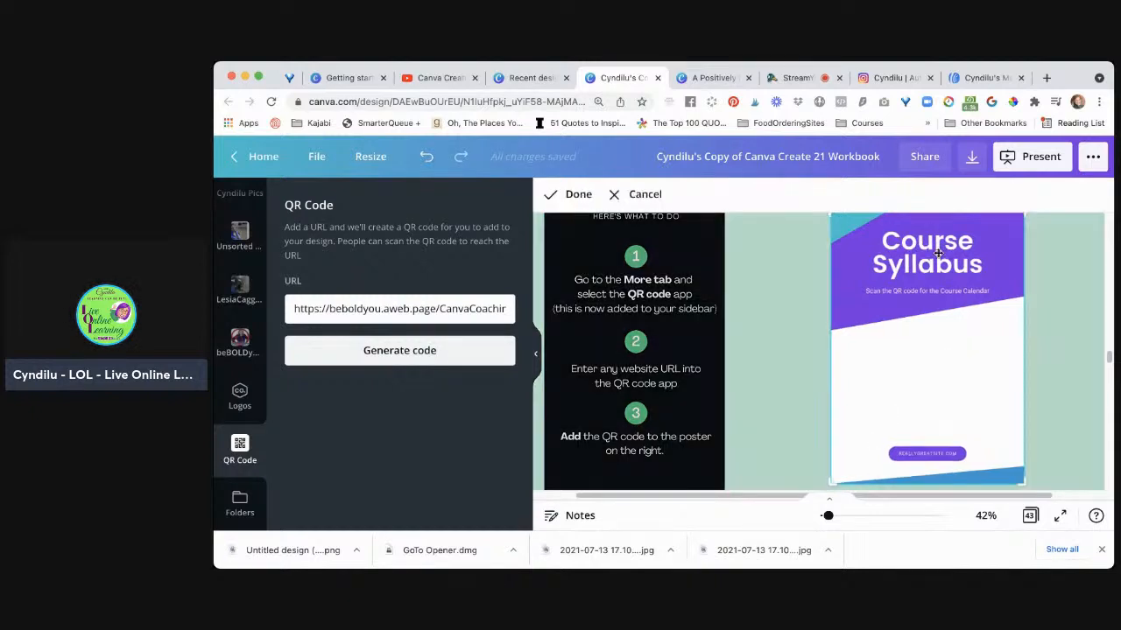
left_click(1044, 295)
scroll(1050, 324, "down", 2)
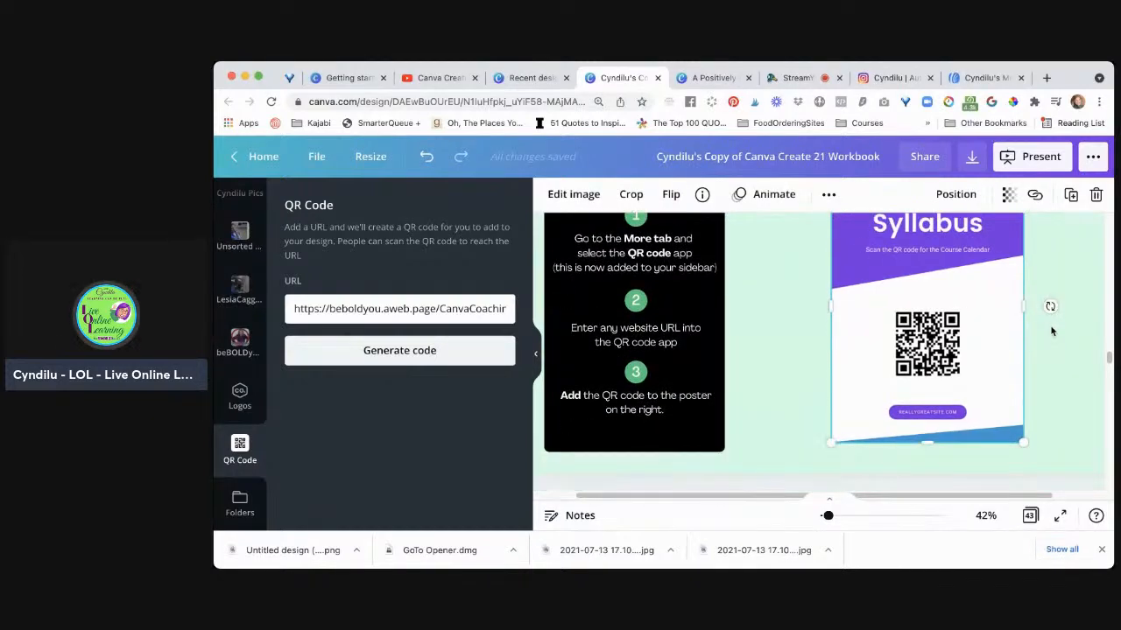
Step: Review the Course Syllabus poster on page 23 and read the animated sticker arrow instructions on page 24
scroll(1052, 331, "down", 5)
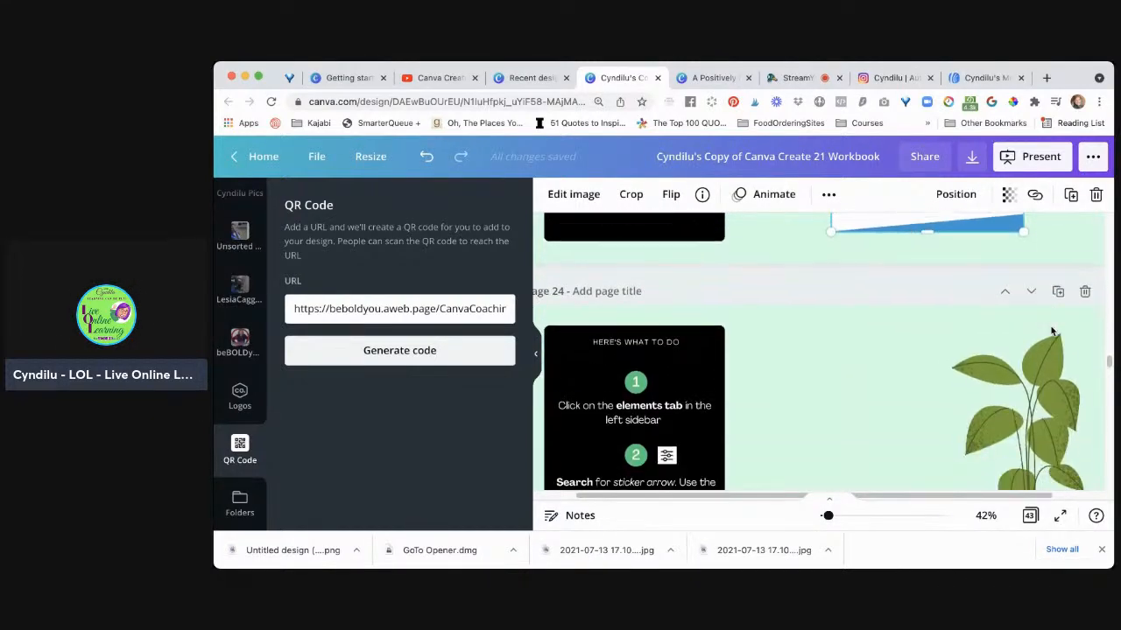
scroll(1052, 331, "down", 2)
scroll(1052, 331, "up", 4)
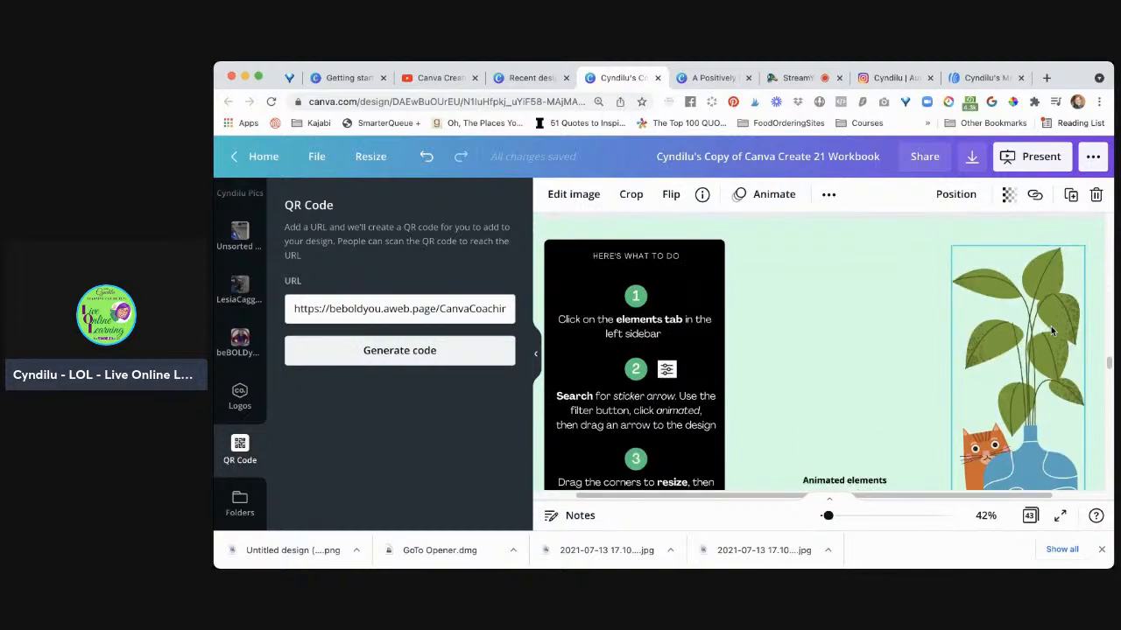
scroll(1052, 331, "up", 5)
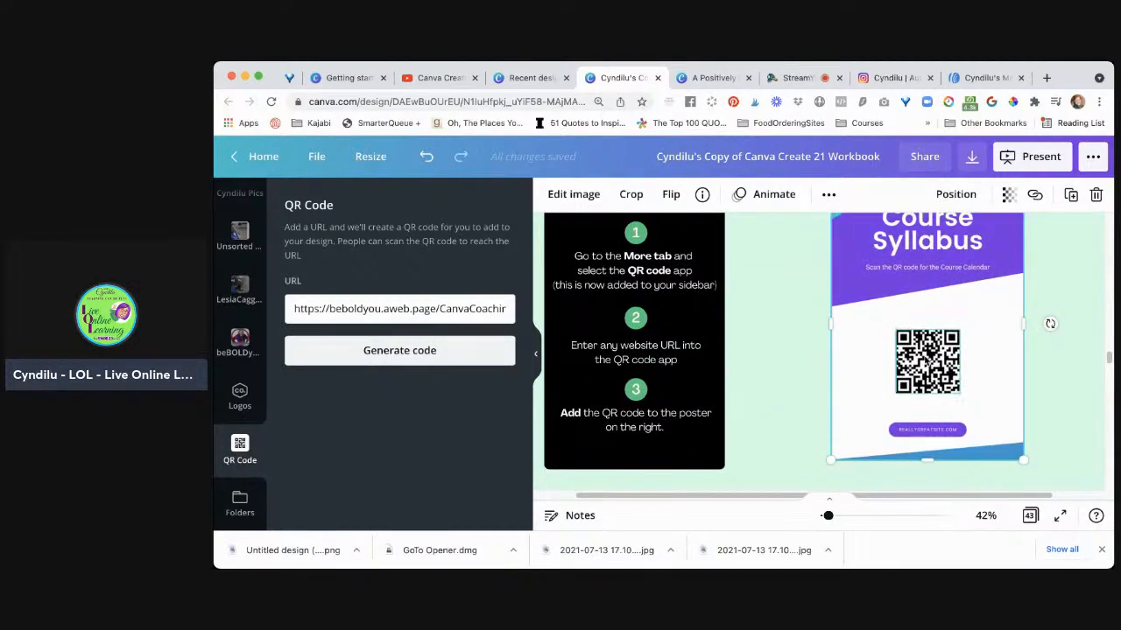
scroll(1075, 413, "down", 3)
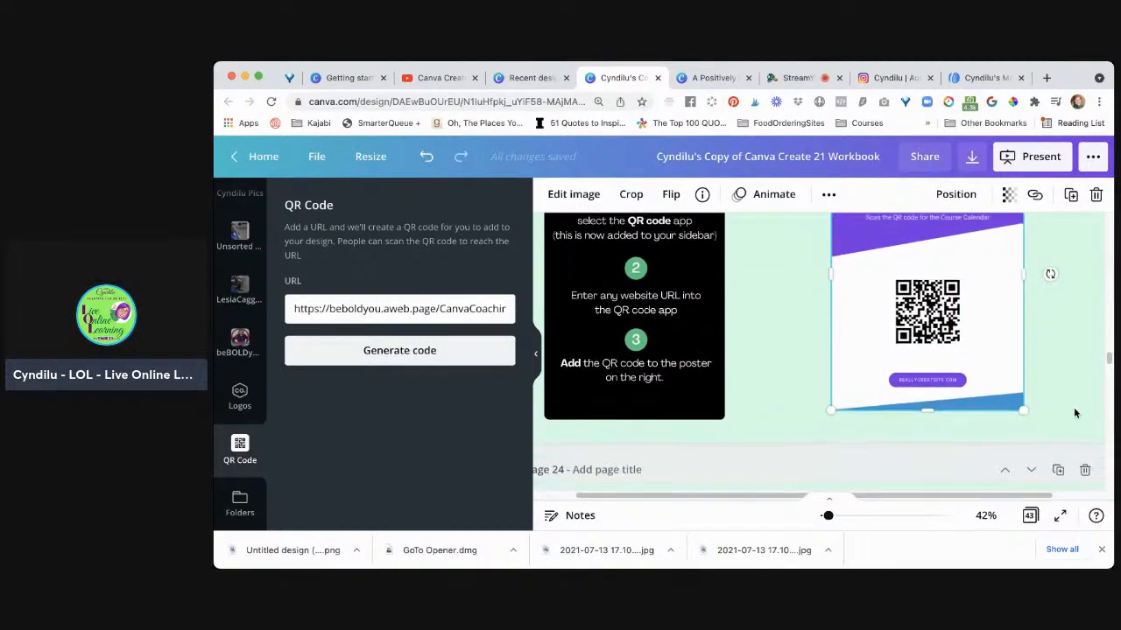
scroll(1075, 413, "down", 4)
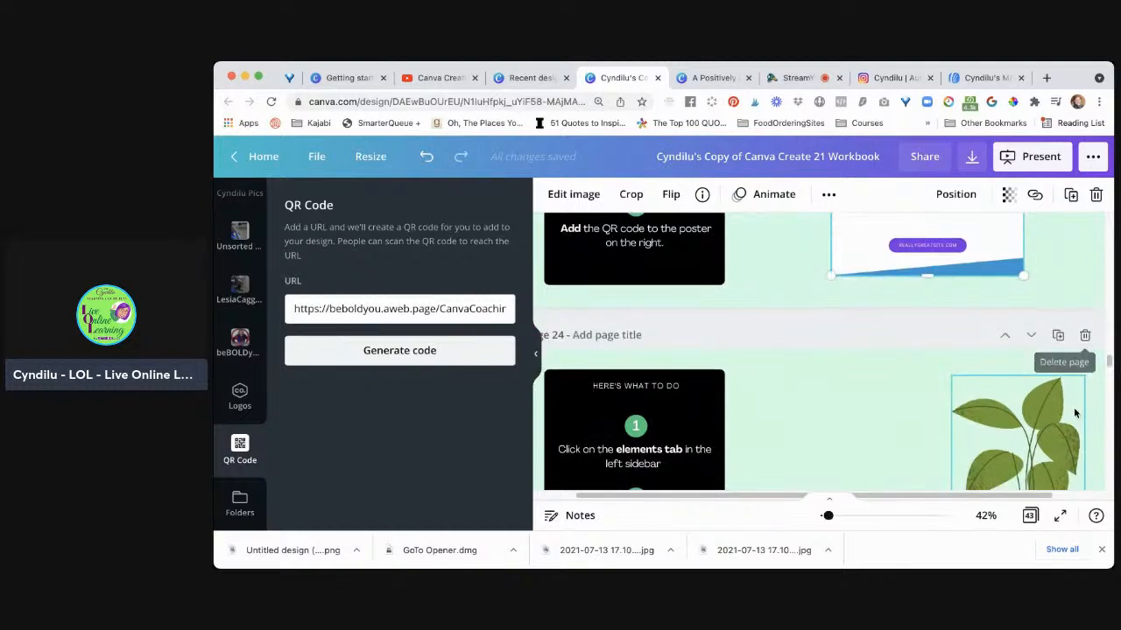
scroll(1075, 413, "down", 2)
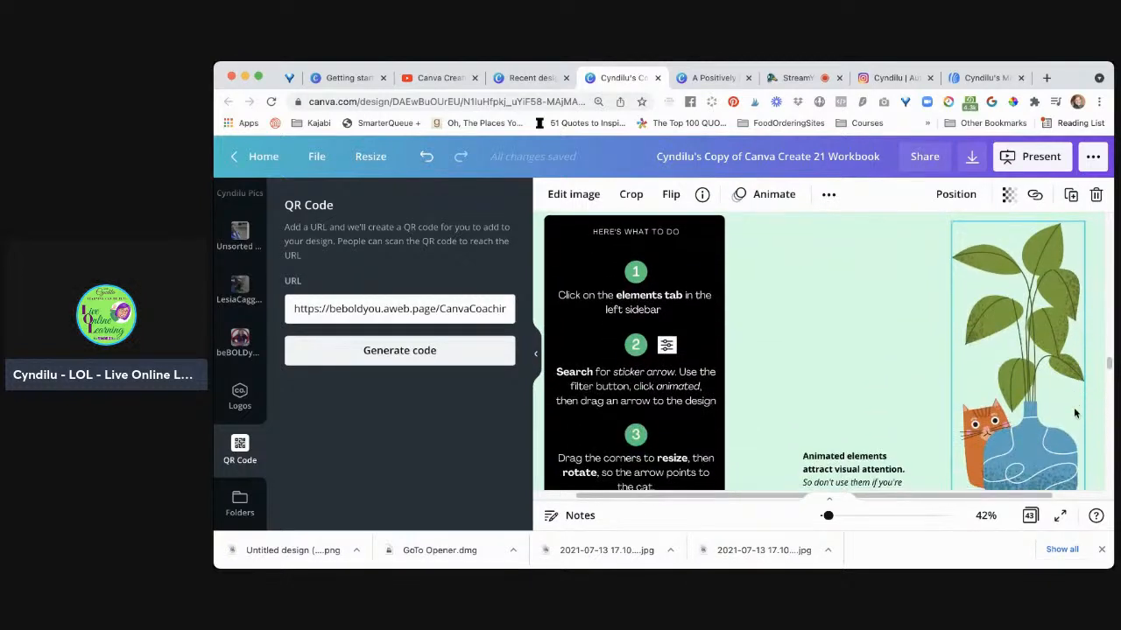
scroll(909, 394, "up", 7)
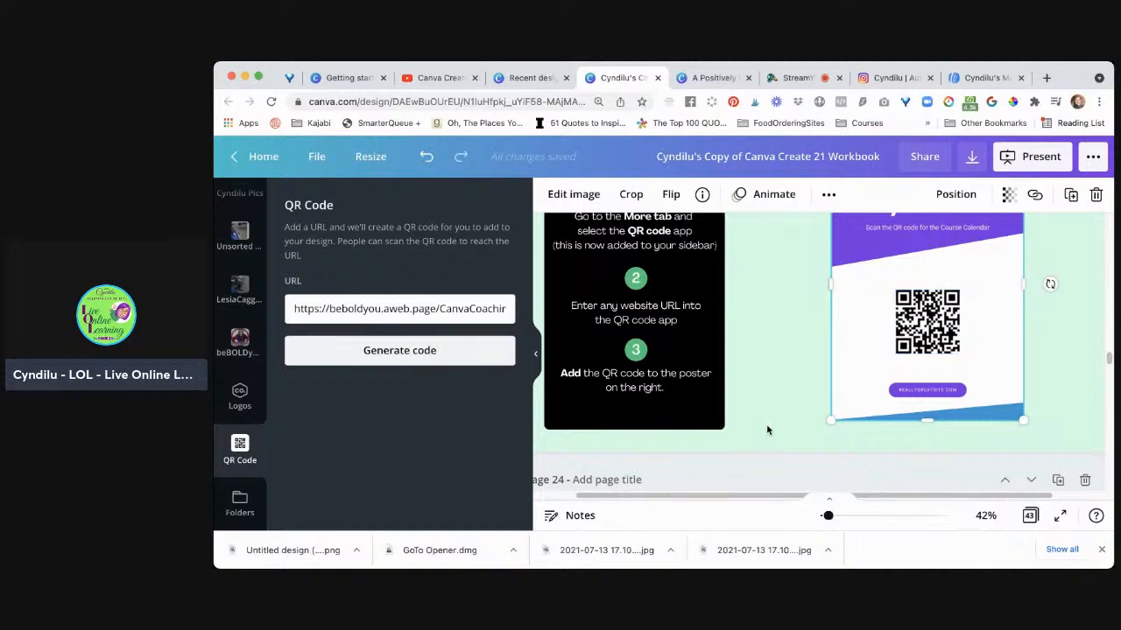
scroll(766, 429, "down", 3)
scroll(766, 429, "down", 3)
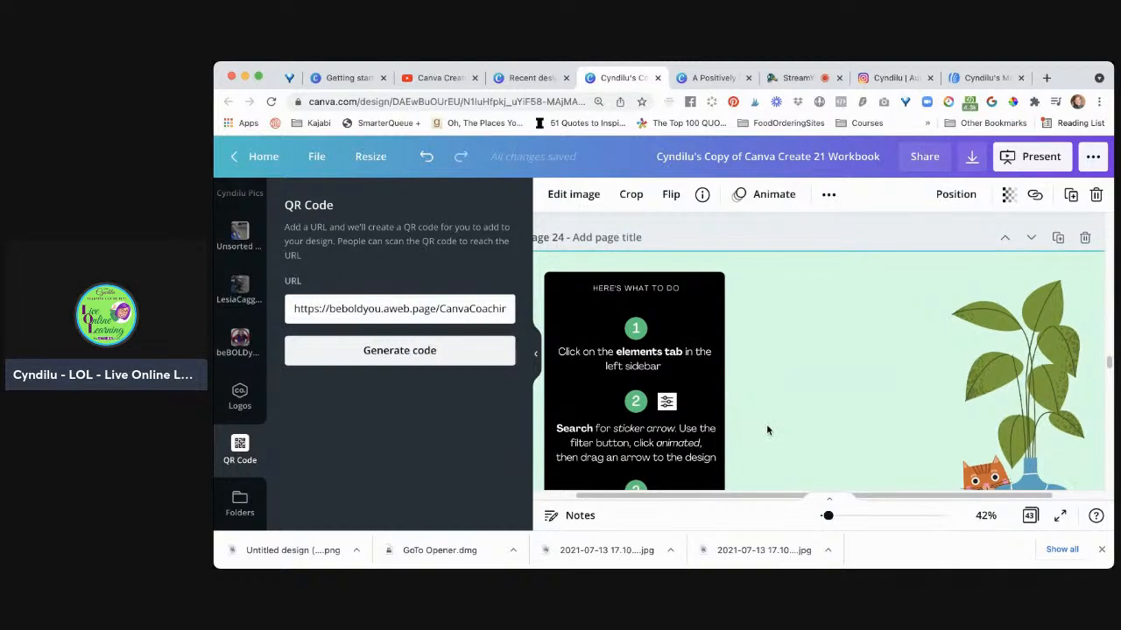
scroll(766, 429, "down", 2)
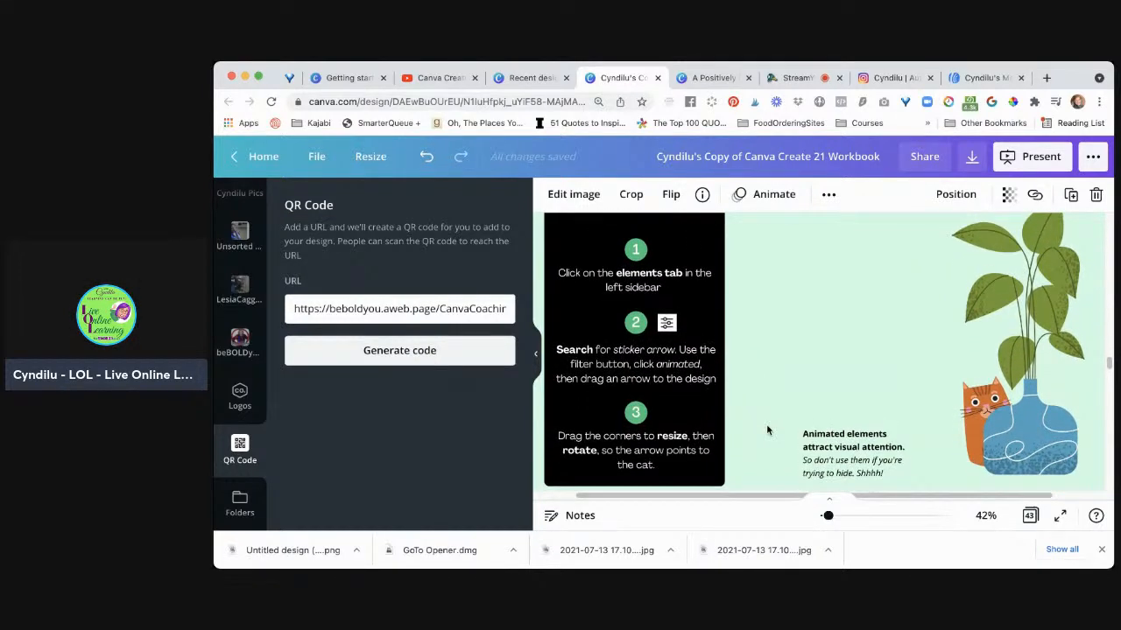
scroll(766, 428, "up", 4)
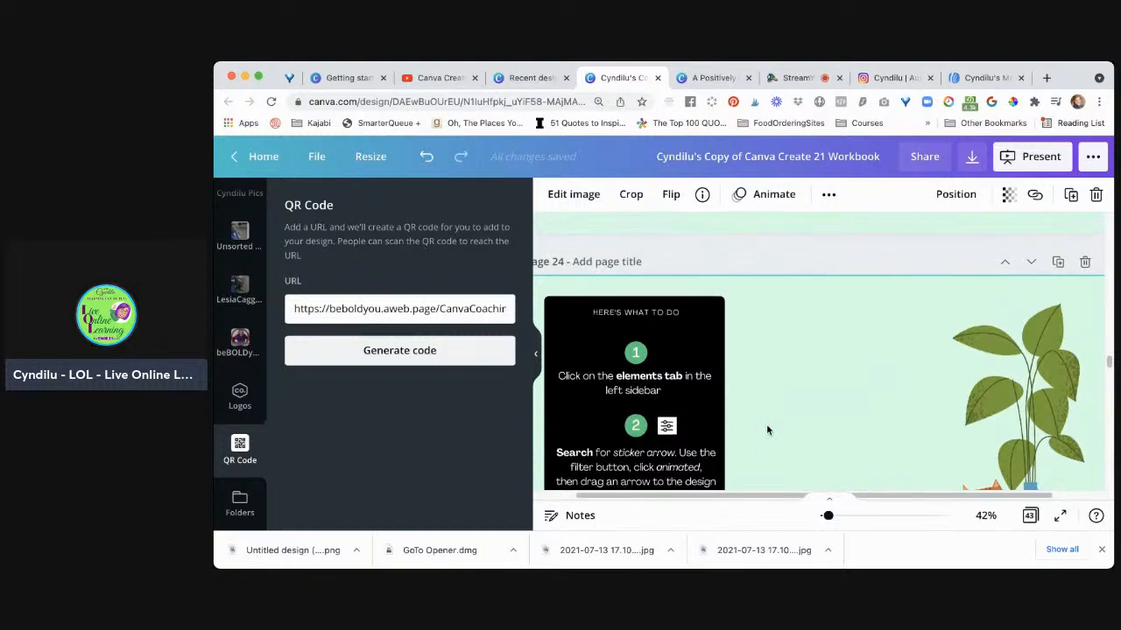
scroll(766, 429, "down", 4)
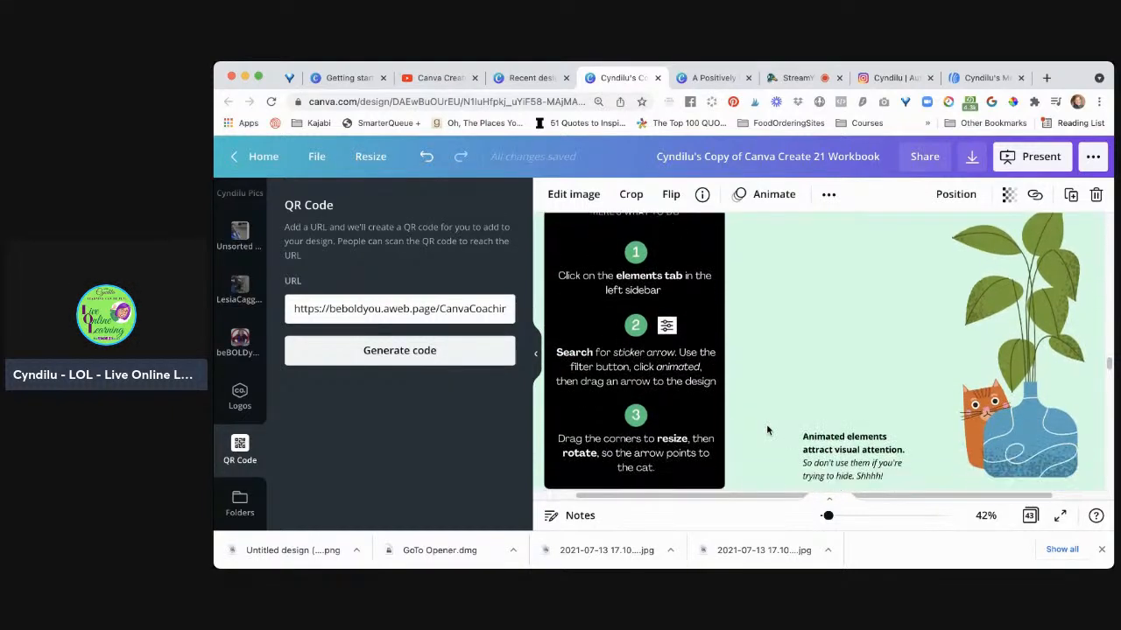
scroll(767, 430, "up", 1)
scroll(767, 430, "right", 1)
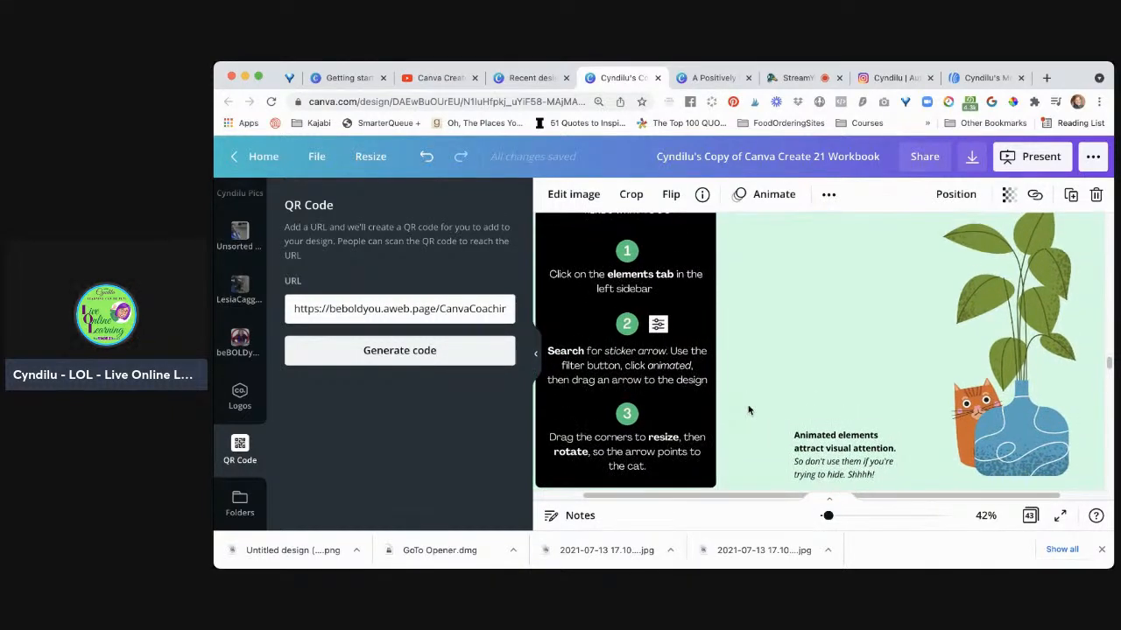
scroll(788, 411, "left", 1)
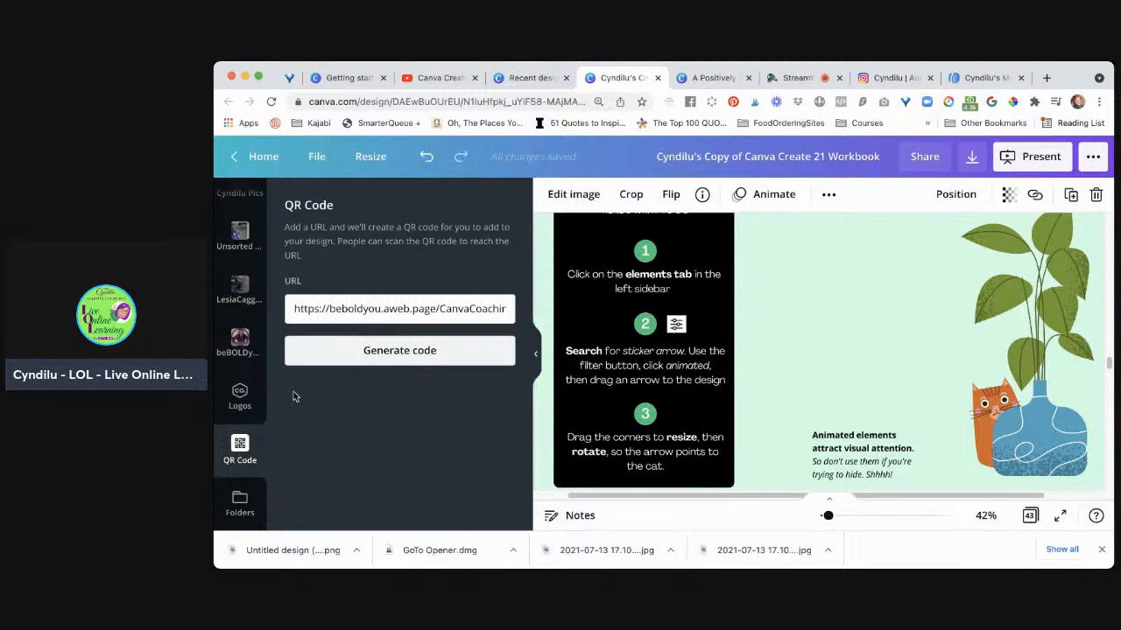
Step: Open the elements library and look through its suggested search terms and its categories, from Lines & Shapes to Grids
scroll(252, 362, "up", 5)
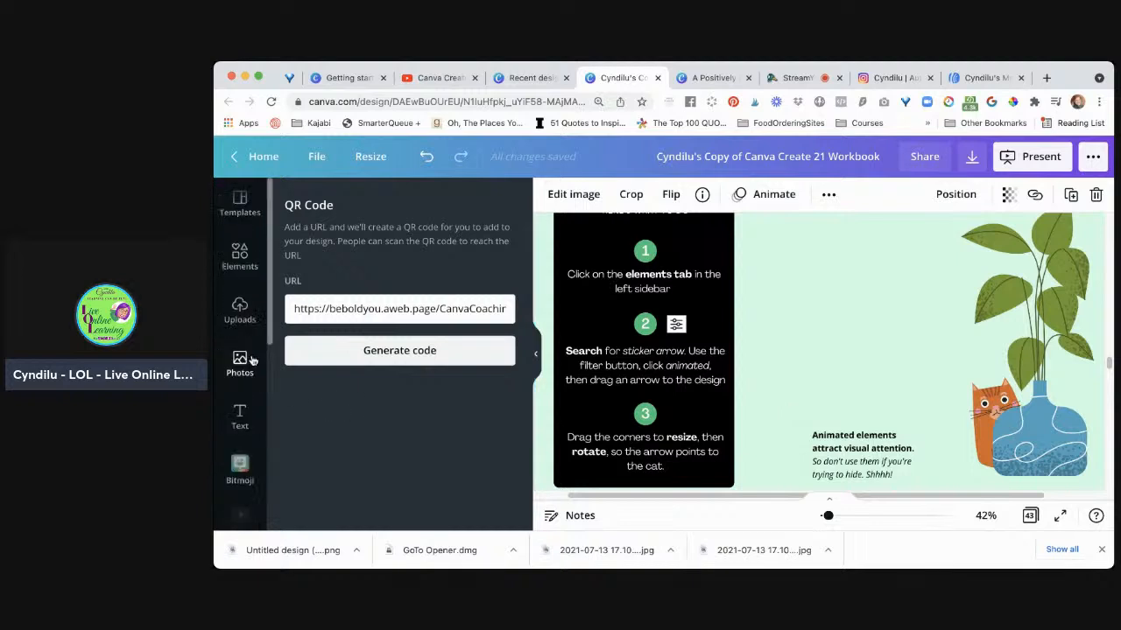
left_click(233, 266)
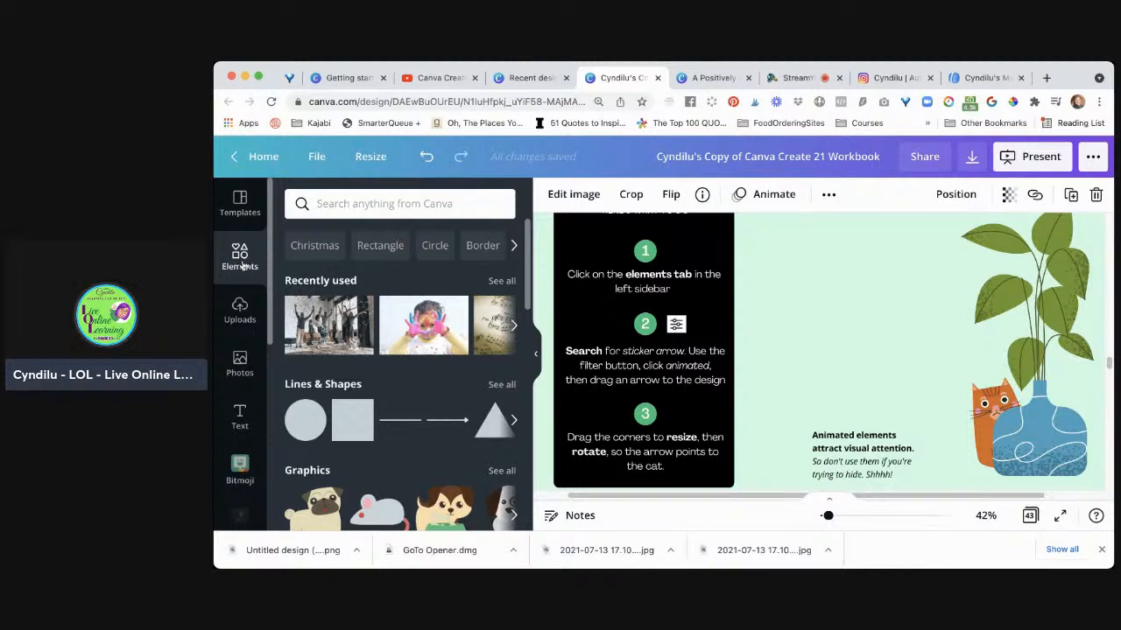
left_click(514, 249)
left_click(515, 248)
left_click(515, 249)
left_click(514, 249)
left_click(515, 249)
left_click(515, 248)
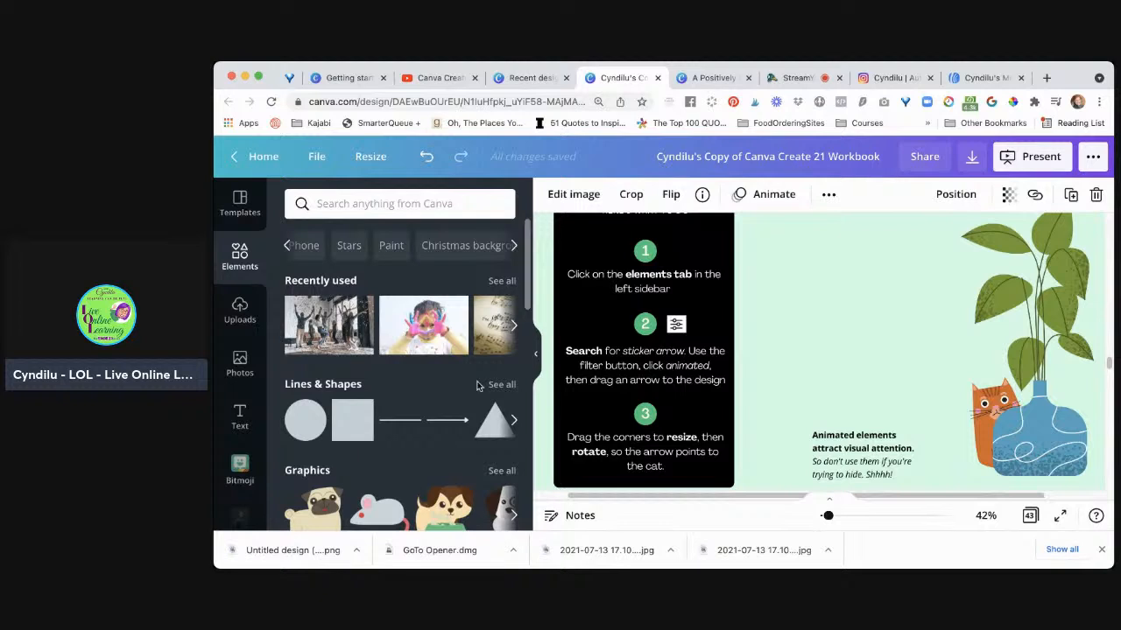
scroll(475, 385, "down", 2)
scroll(475, 389, "down", 3)
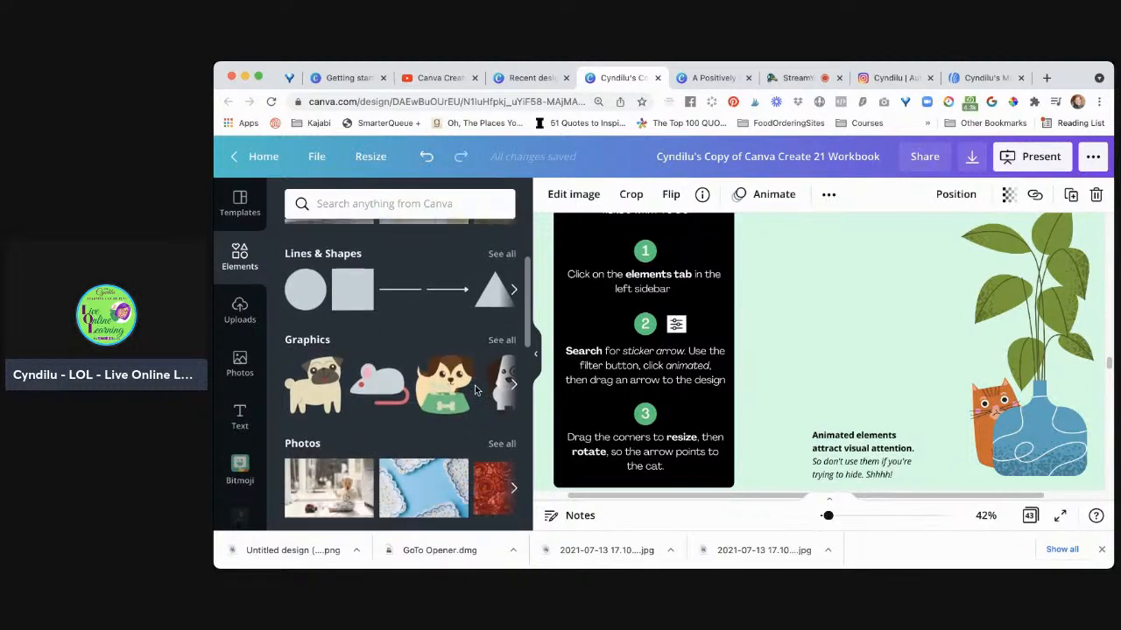
scroll(476, 391, "down", 5)
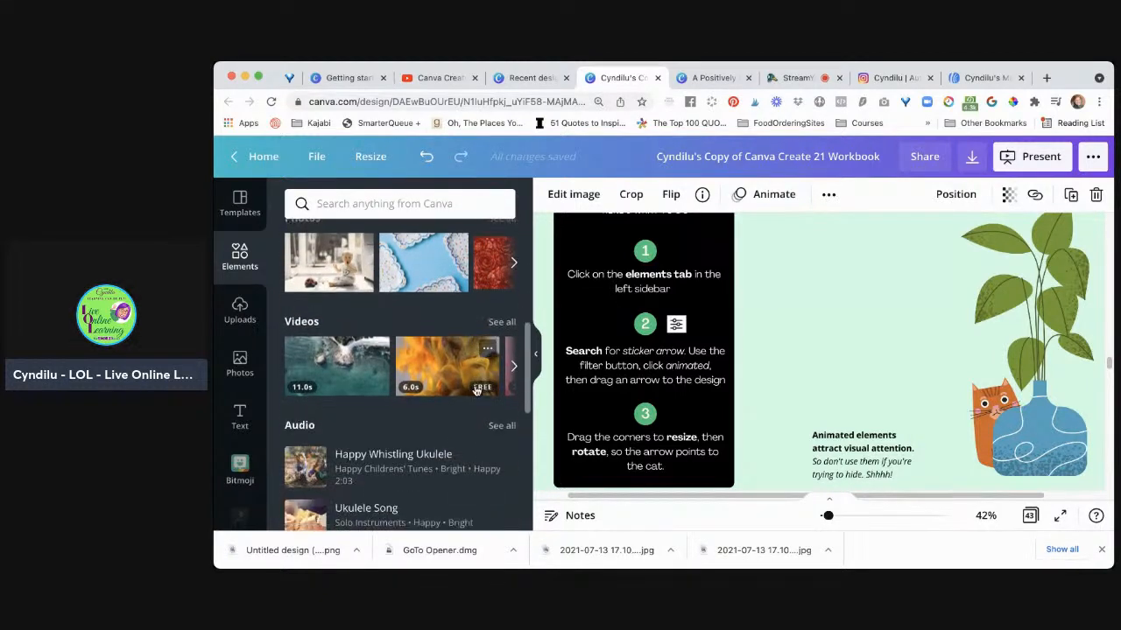
scroll(474, 390, "down", 6)
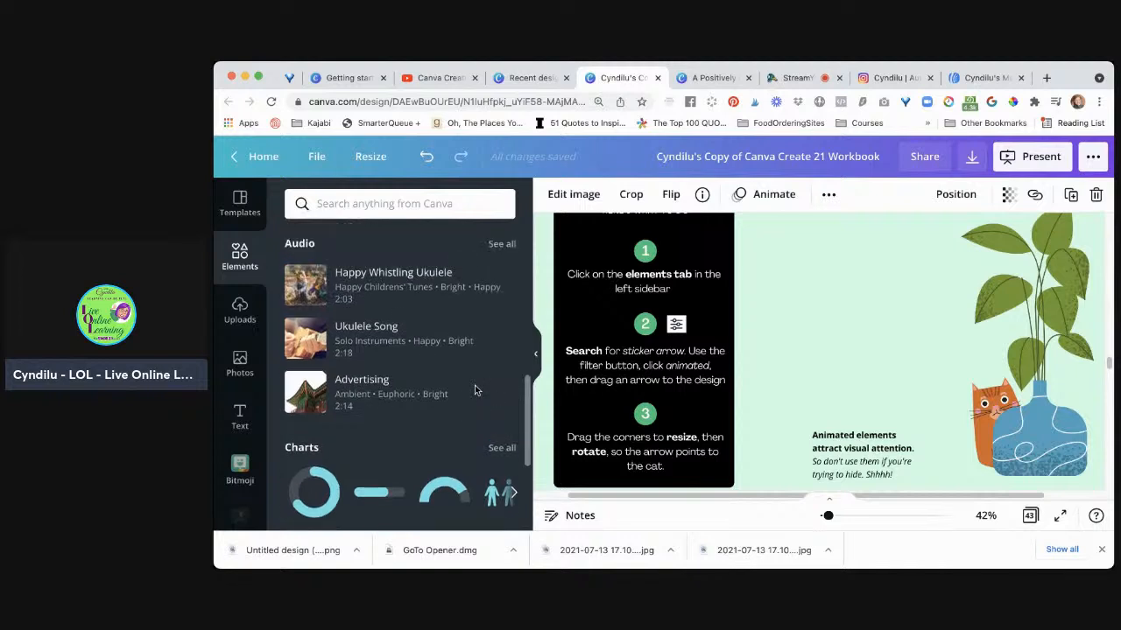
scroll(474, 390, "down", 2)
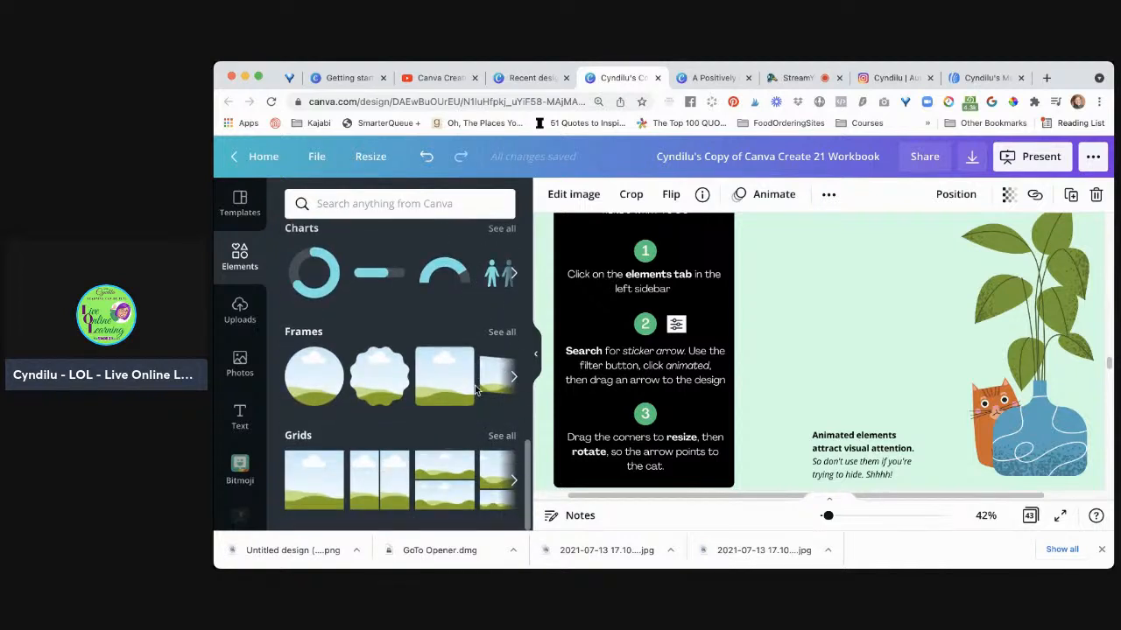
scroll(476, 391, "up", 5)
scroll(475, 390, "up", 1)
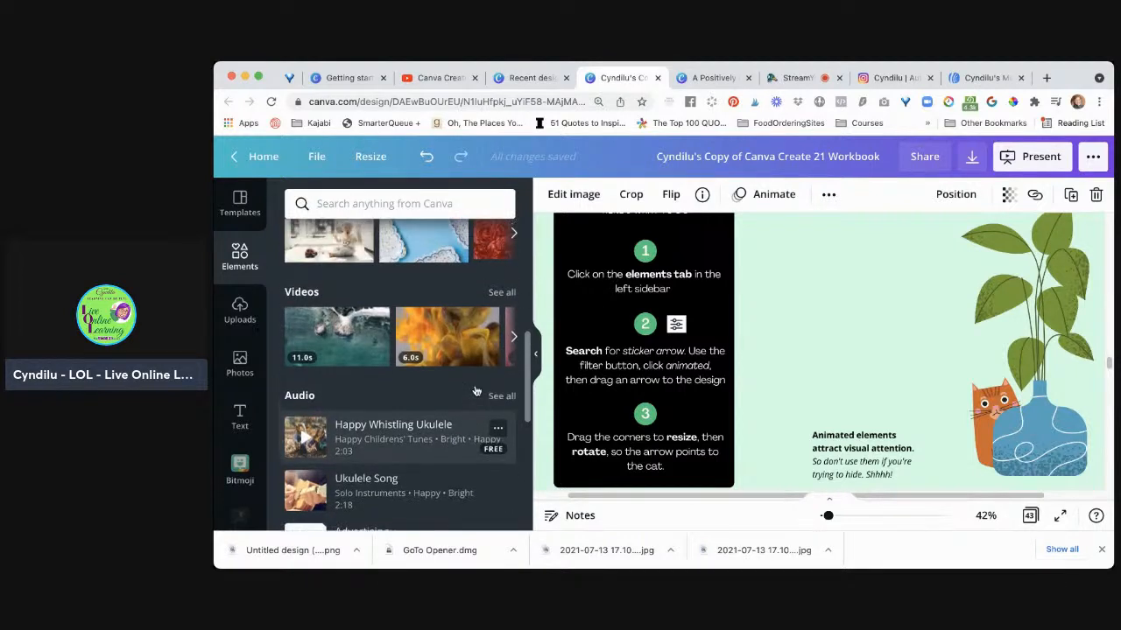
scroll(475, 390, "up", 6)
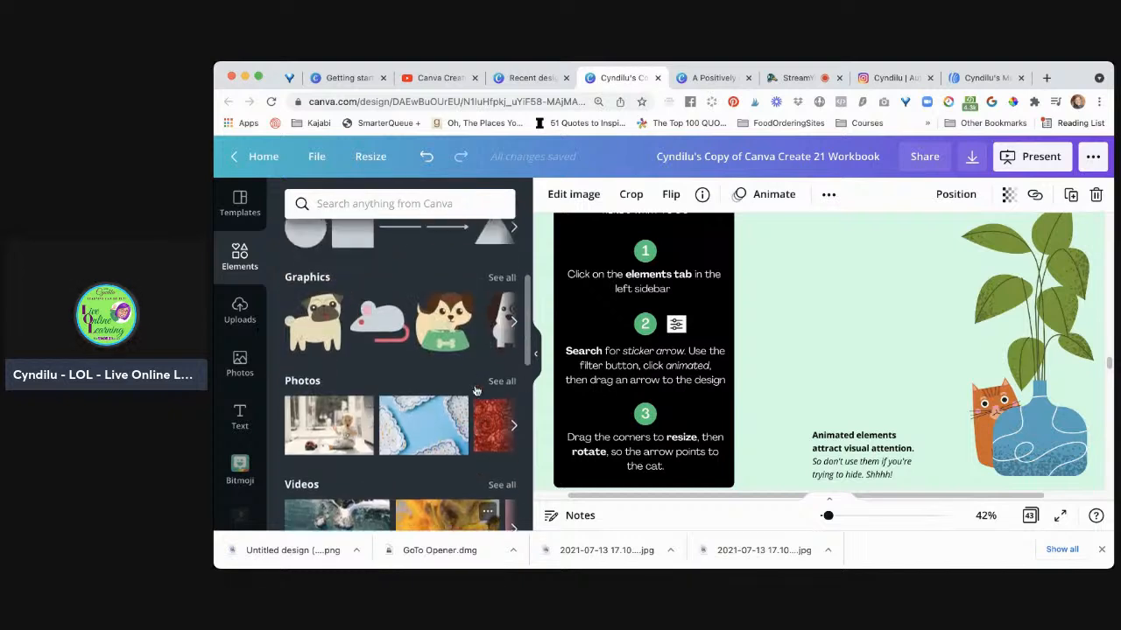
Step: Search the elements for "sticker arrow" and filter the results to Animated
left_click(396, 203)
type("sti")
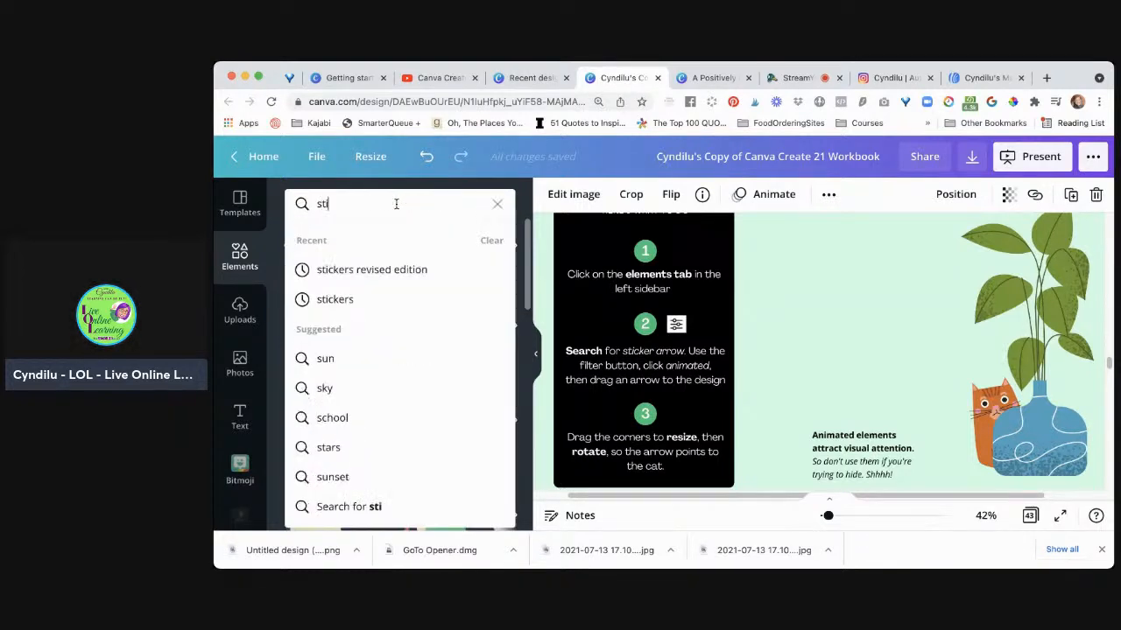
type("cker arrow")
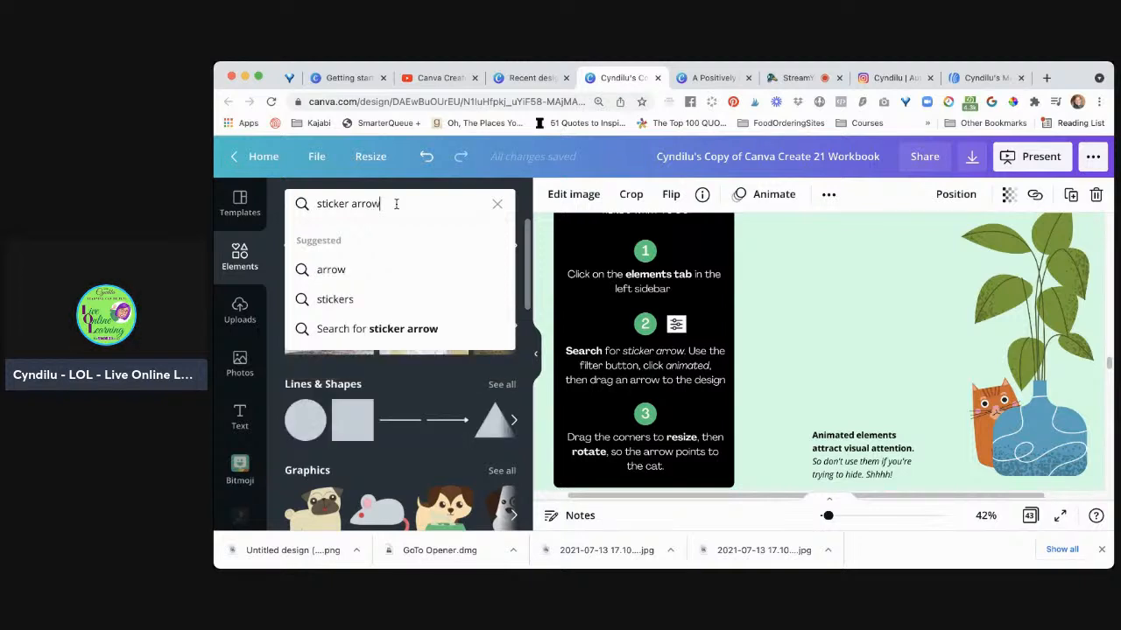
left_click(416, 331)
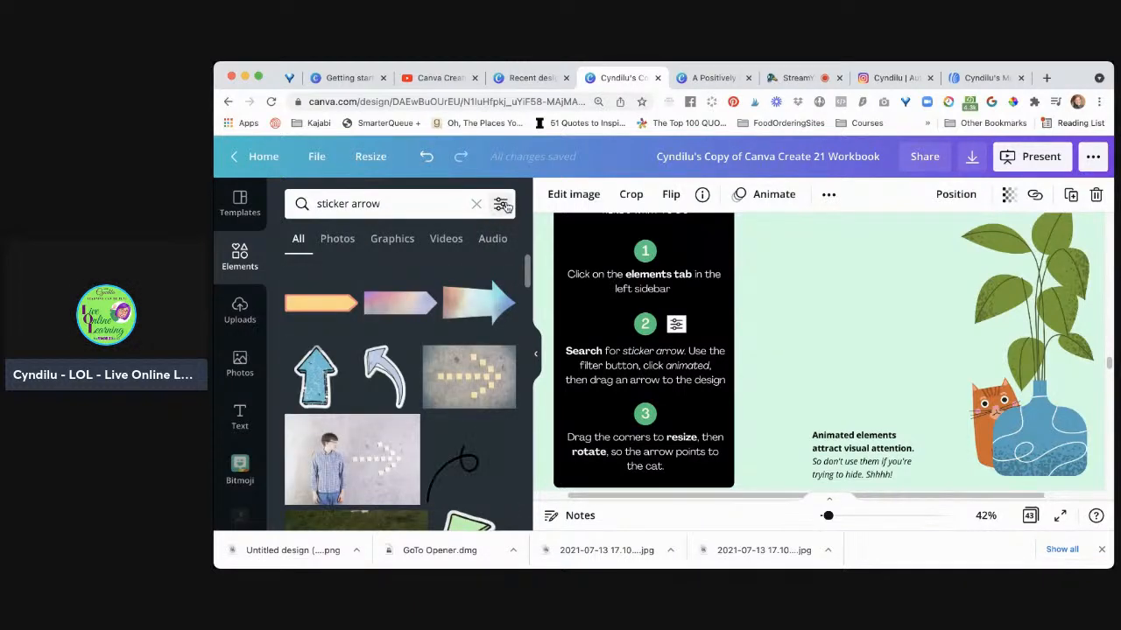
left_click(502, 204)
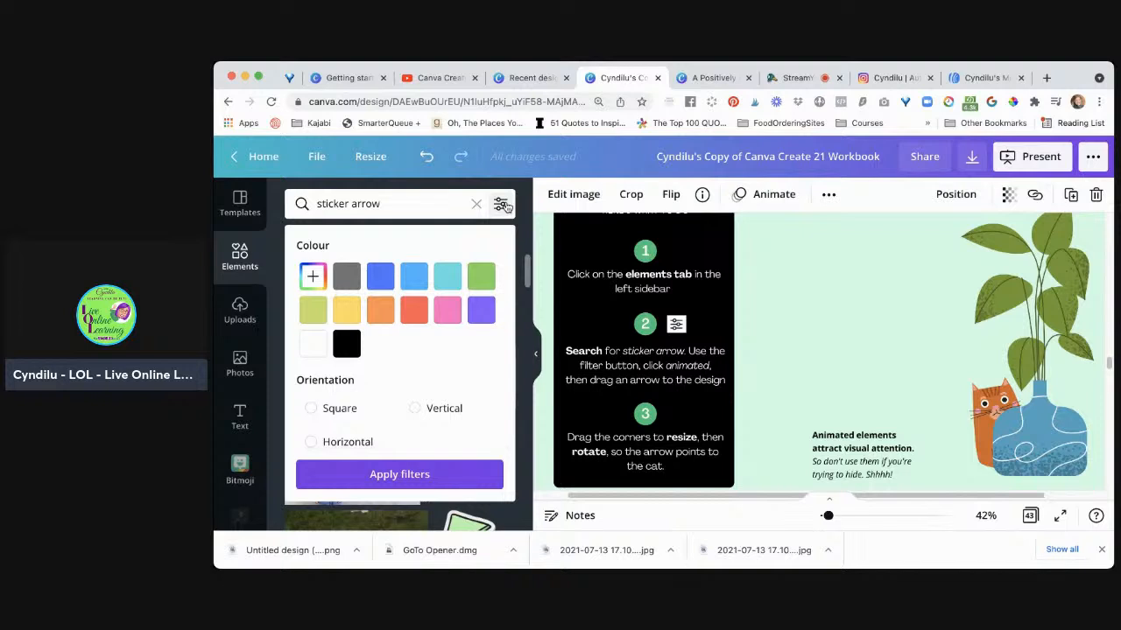
scroll(454, 383, "down", 3)
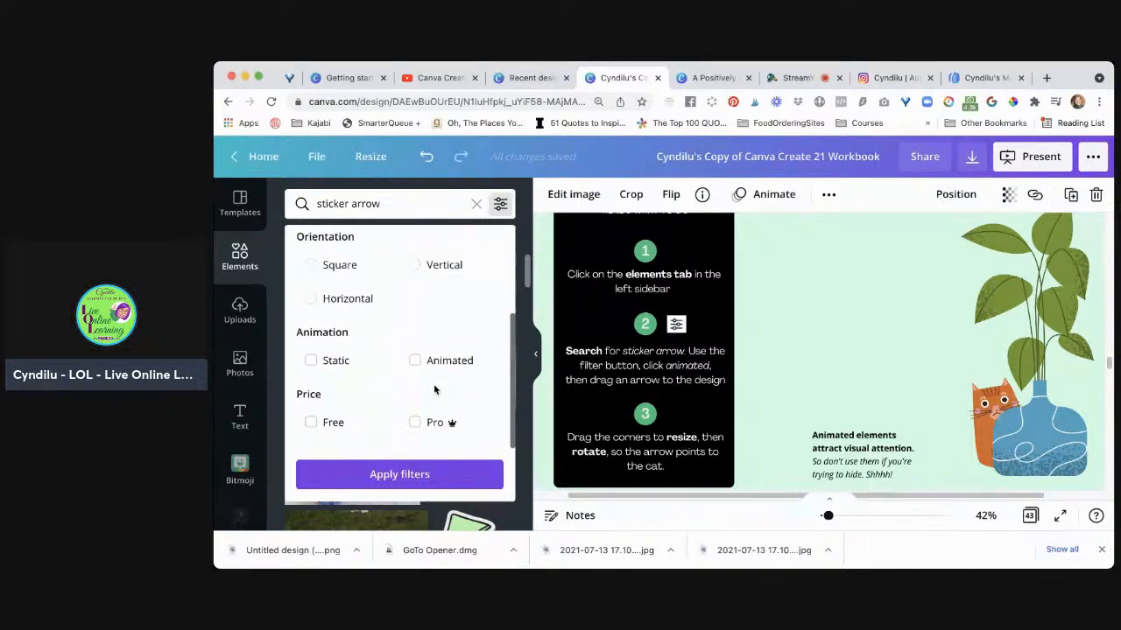
left_click(415, 362)
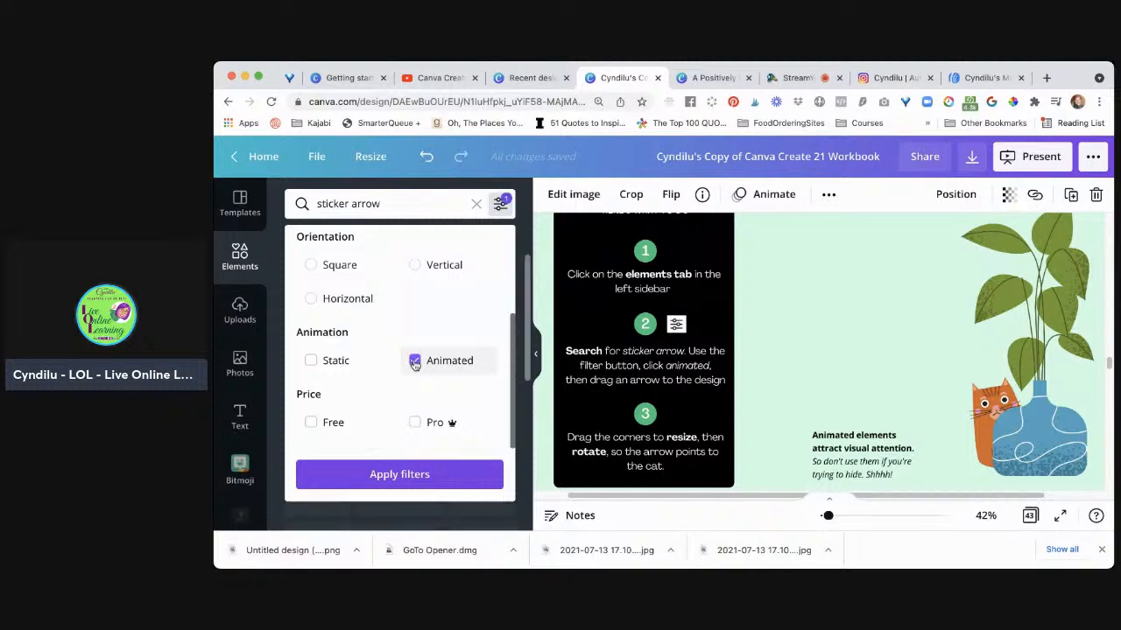
left_click(393, 475)
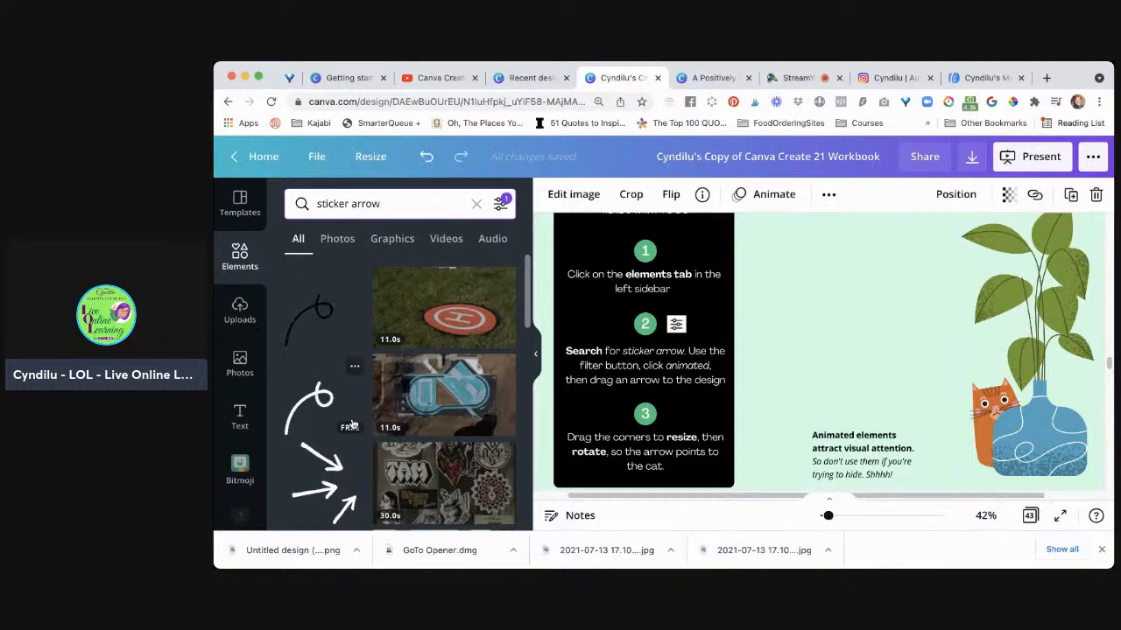
Step: Add the white looped animated arrow to page 24's cat and plant design
left_click_drag(368, 394, 870, 323)
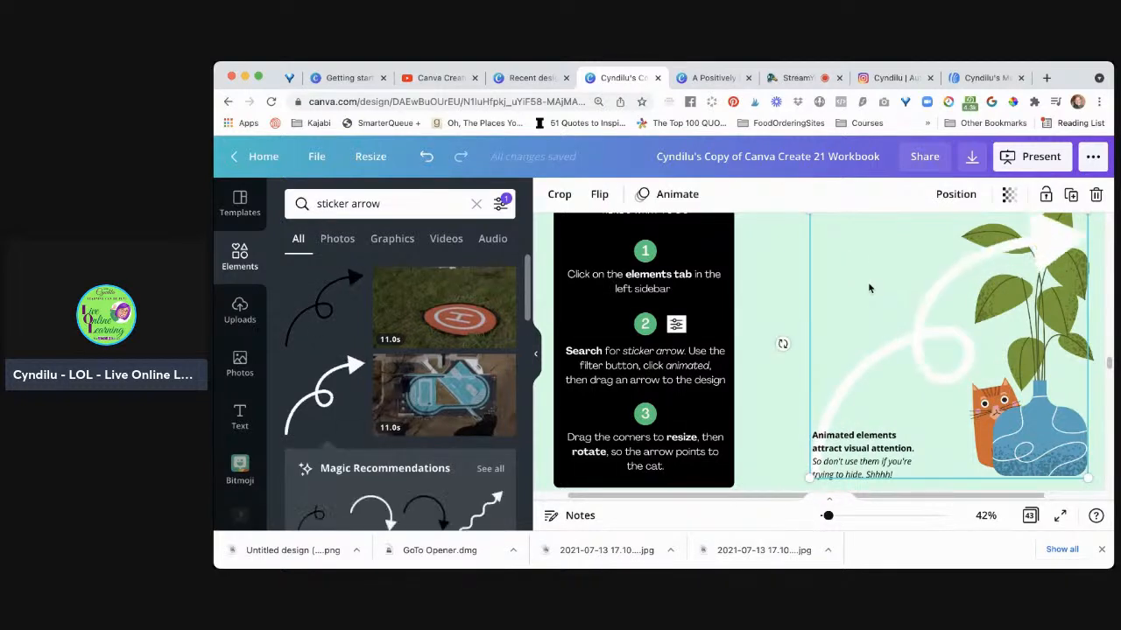
key("Escape")
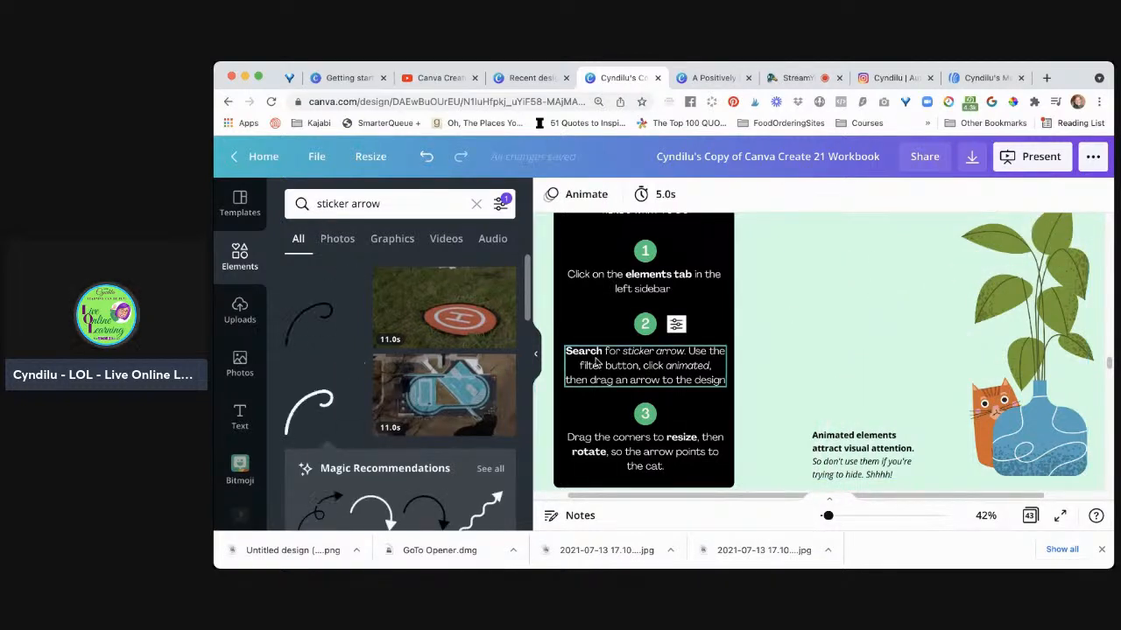
left_click(326, 401)
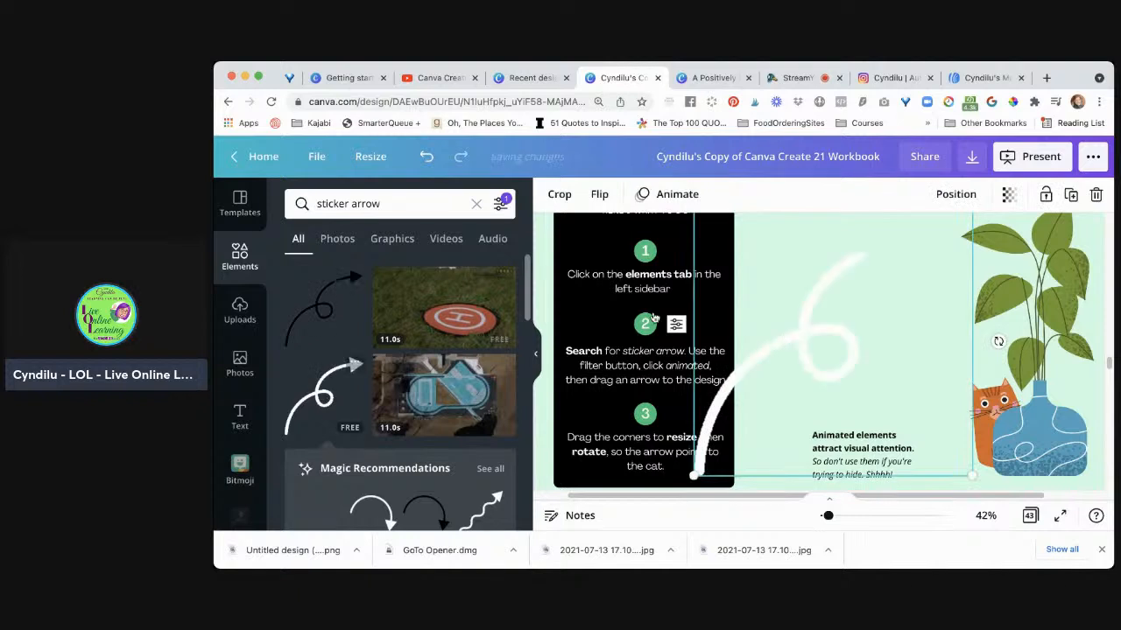
Step: Shrink the white arrow to about 599 × 577 and move it into the empty space beside the cat
left_click_drag(972, 473, 900, 367)
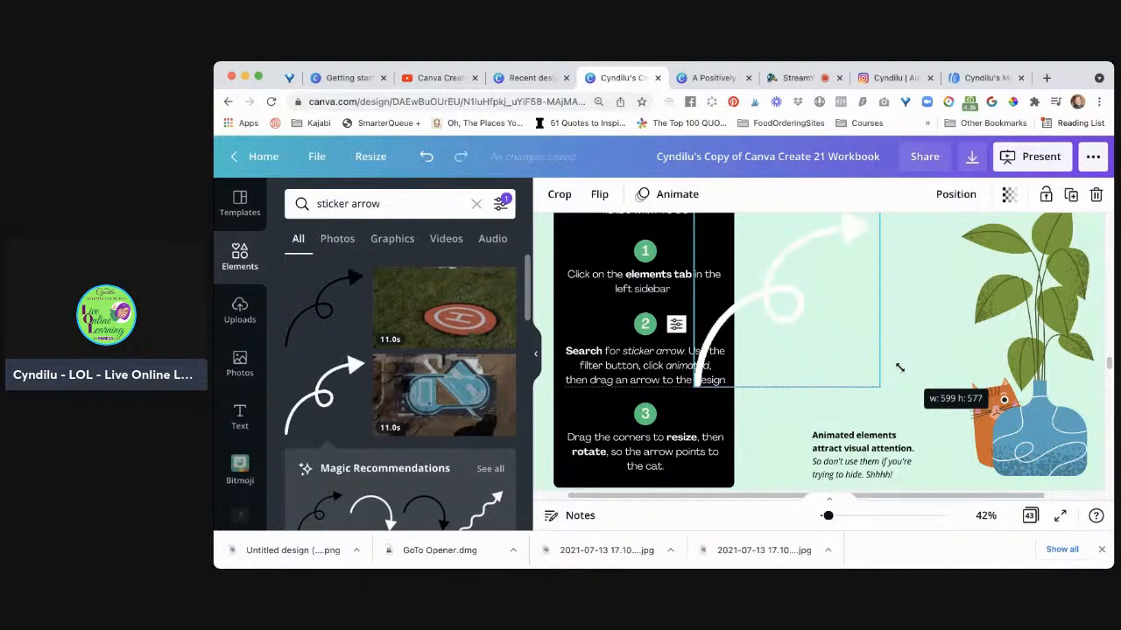
left_click_drag(899, 367, 901, 372)
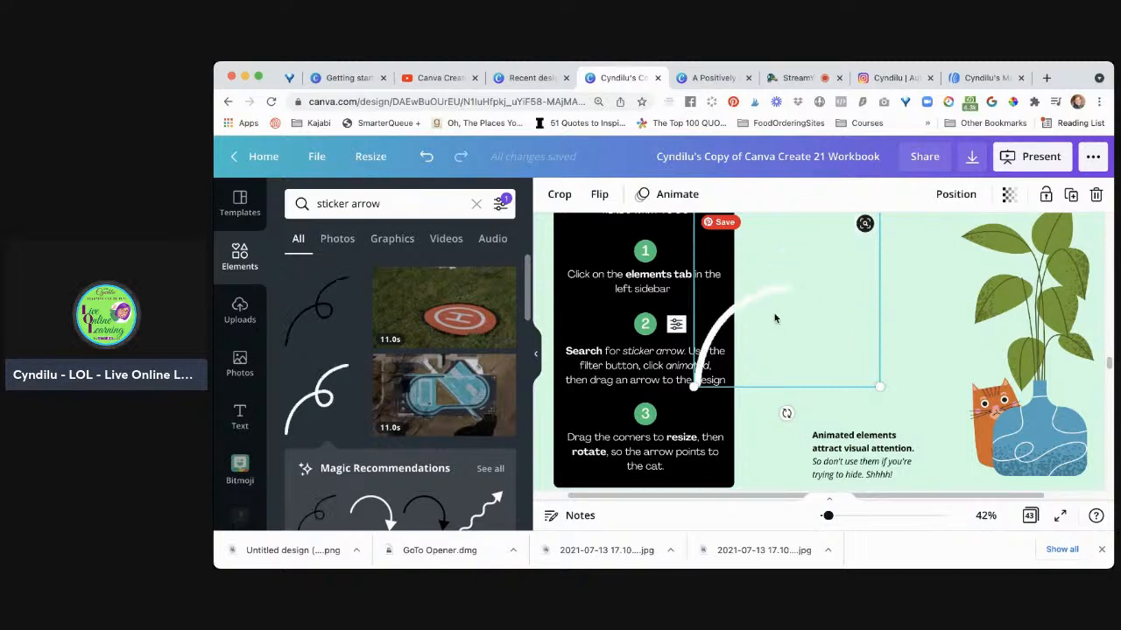
left_click_drag(779, 303, 829, 376)
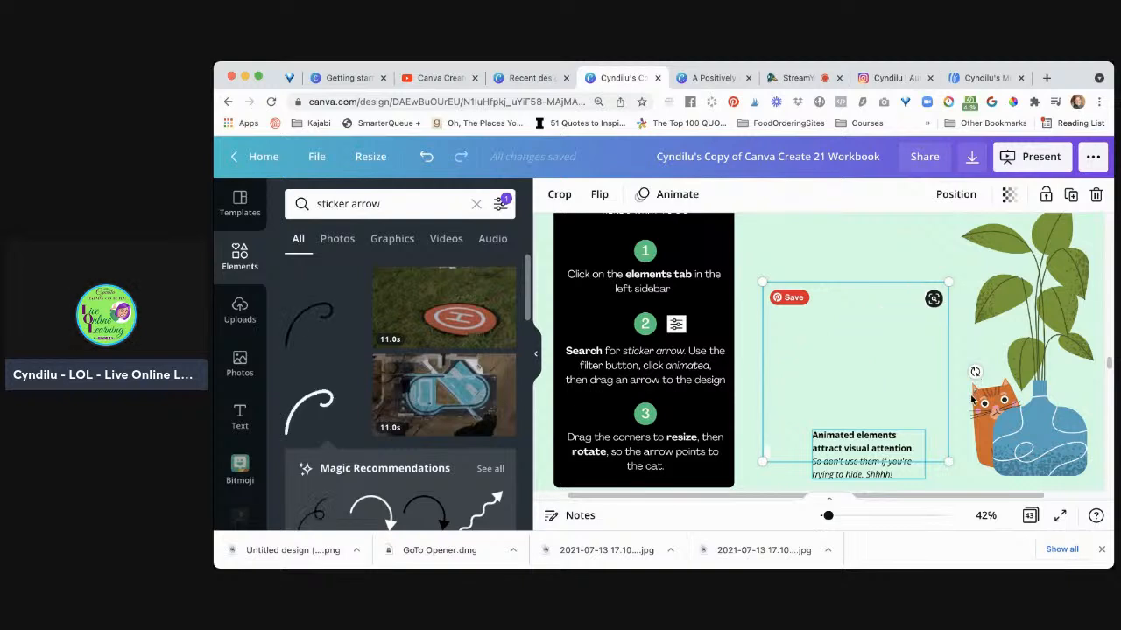
Step: Rotate the white arrow on page 24 to 45° so that its head points toward the cat
left_click_drag(974, 372, 836, 489)
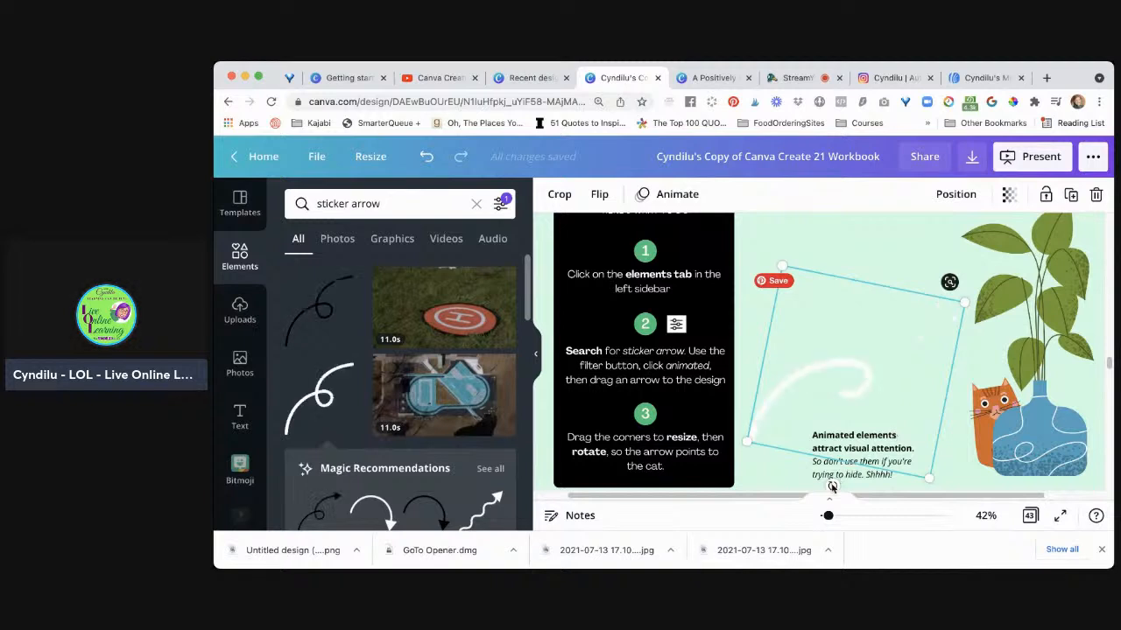
left_click_drag(832, 487, 770, 462)
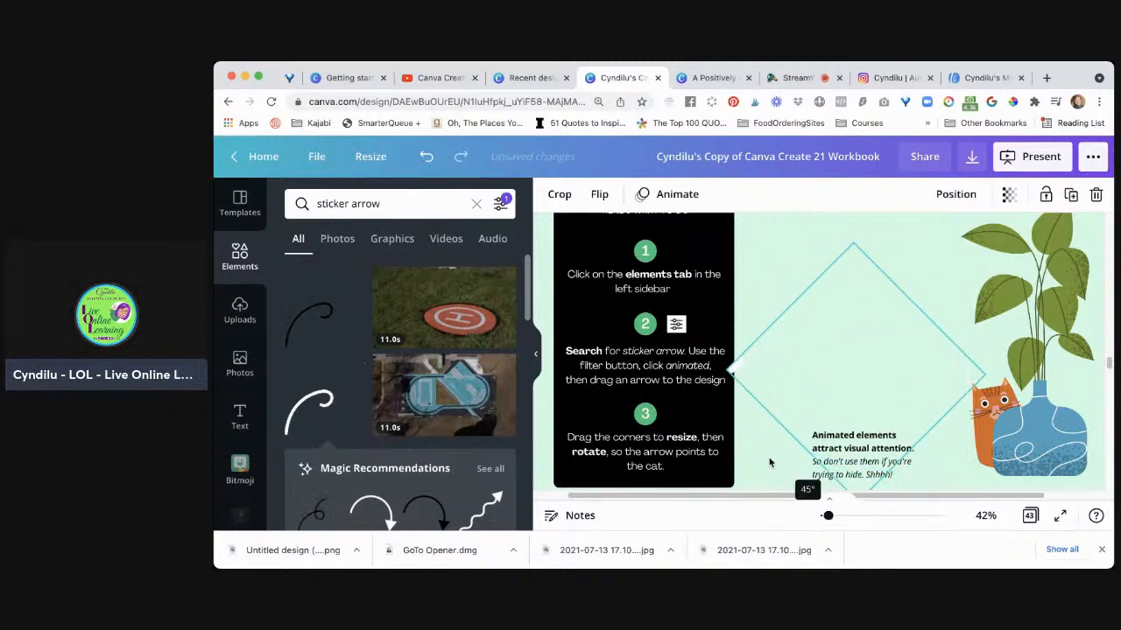
left_click_drag(770, 462, 770, 454)
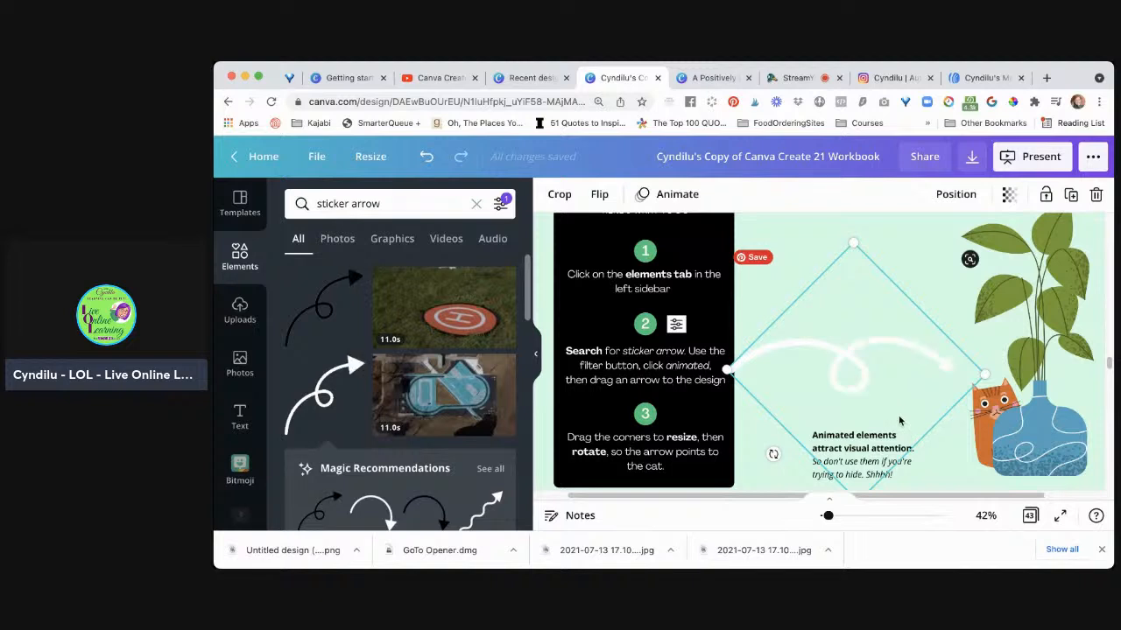
left_click(954, 465)
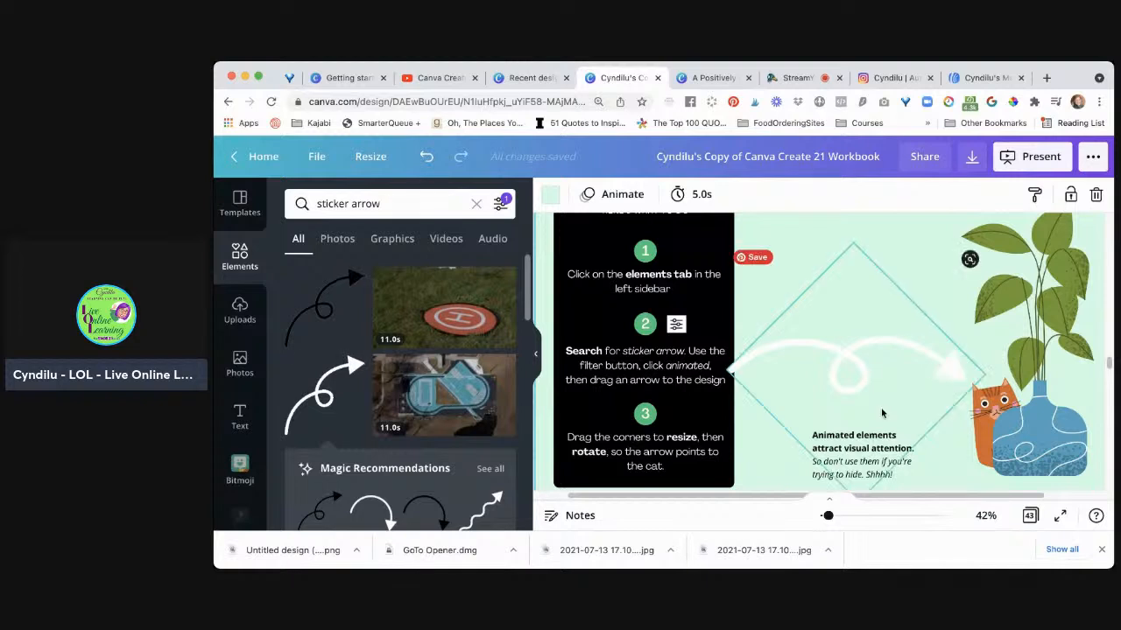
left_click(857, 361)
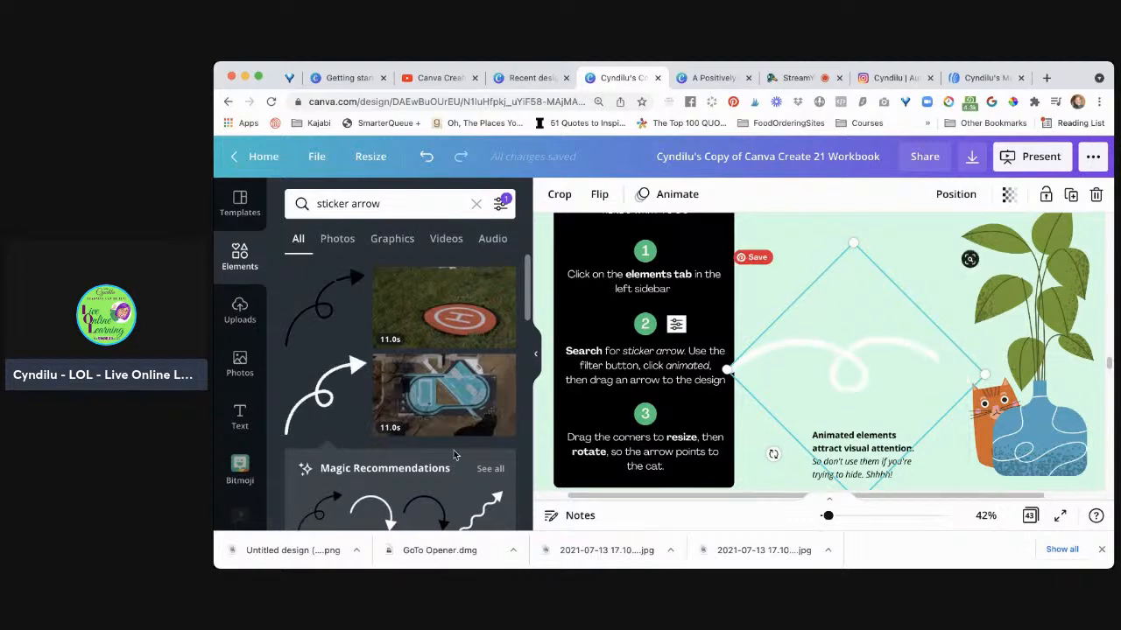
Step: Add the blue and green color-changing looped arrow from the search results to page 24's cat design
scroll(454, 455, "down", 2)
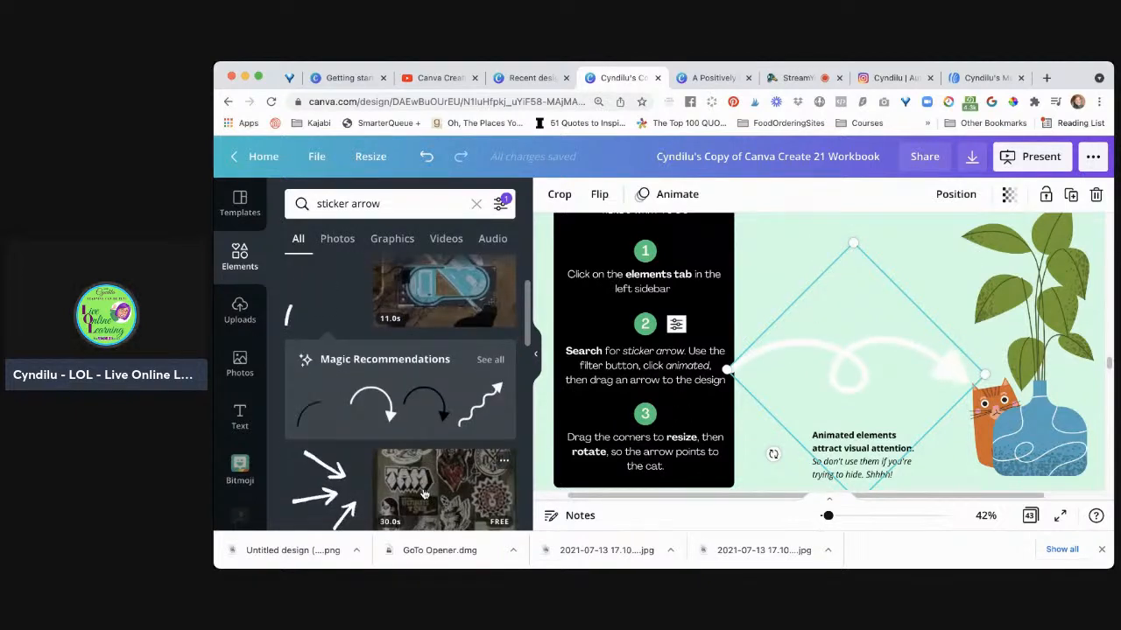
scroll(423, 494, "down", 5)
scroll(424, 495, "down", 1)
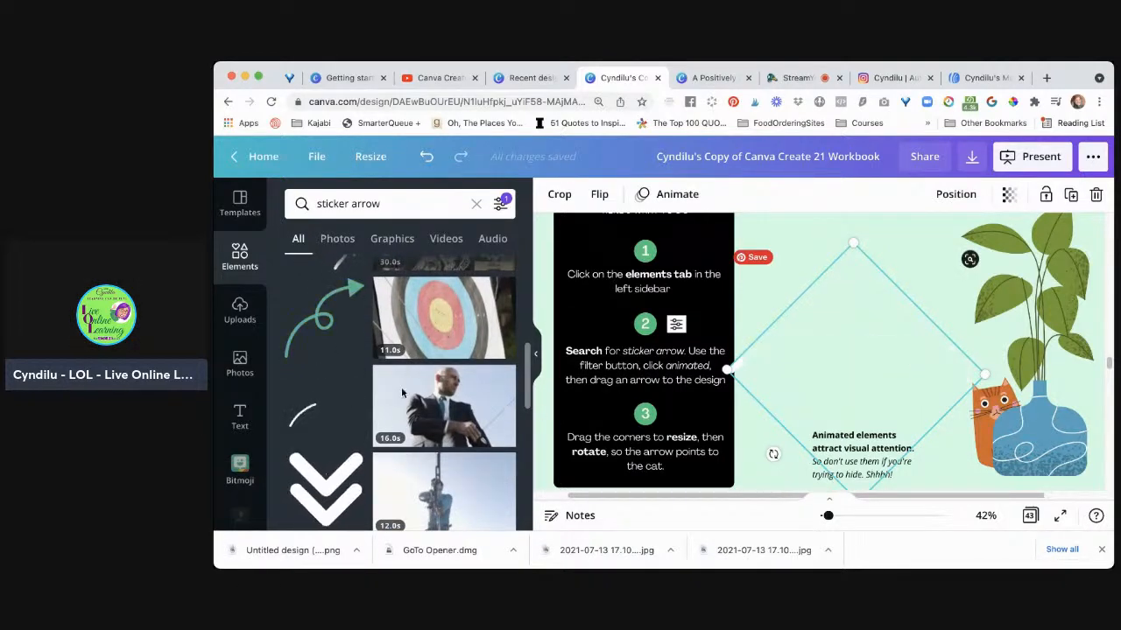
left_click_drag(322, 317, 807, 348)
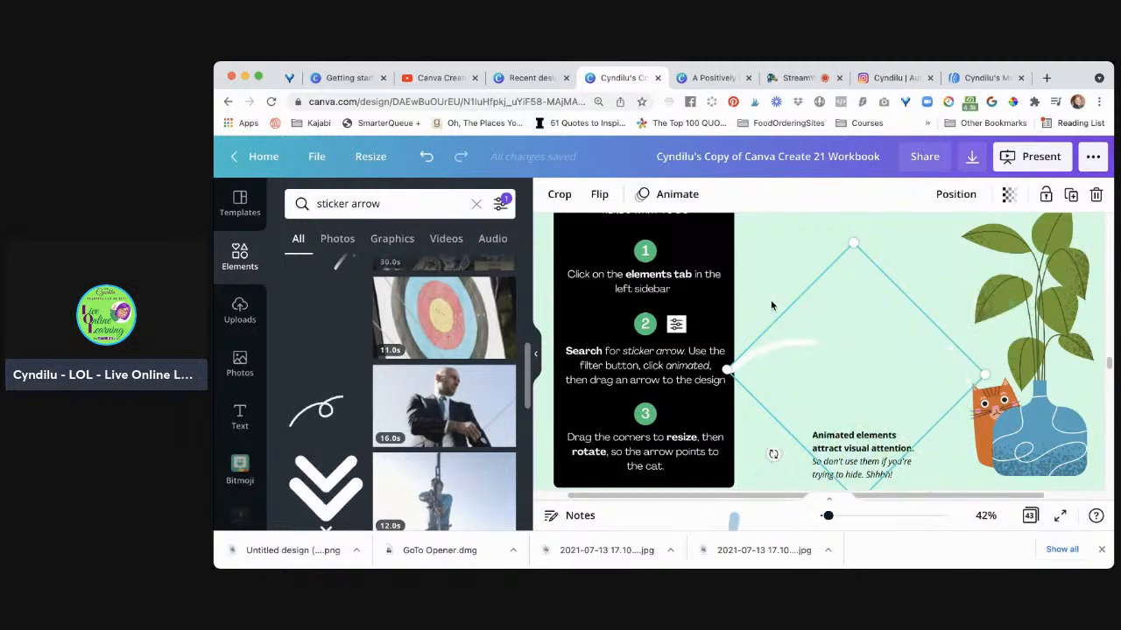
left_click(785, 348)
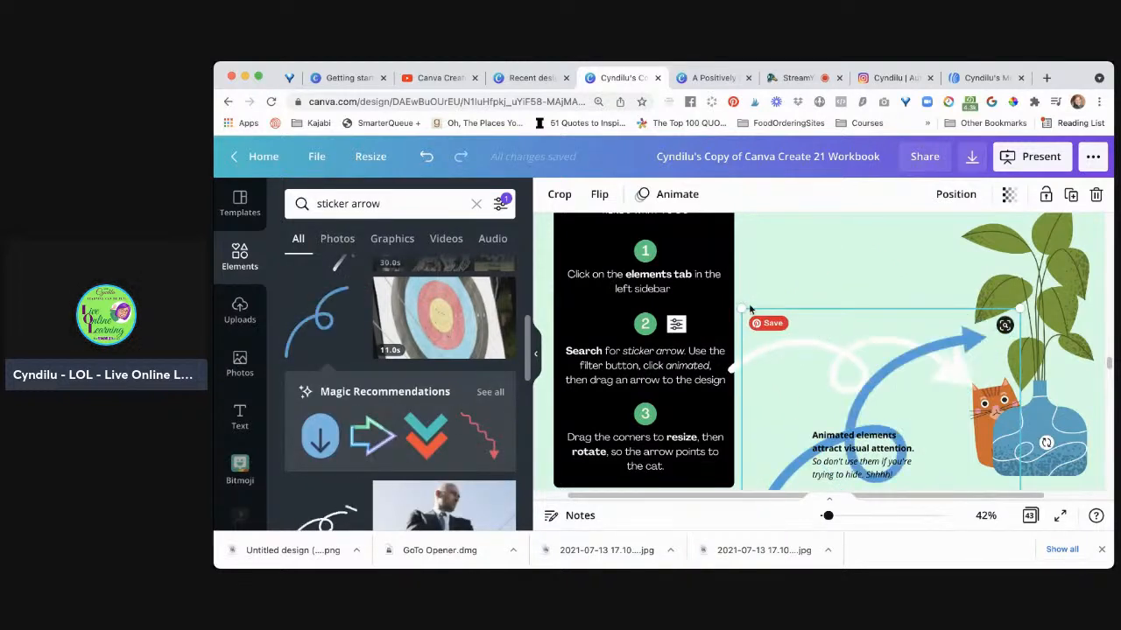
Step: Shrink the color-changing arrow to about 583 × 562 and move it into the empty space beside the cat
left_click_drag(742, 305, 927, 423)
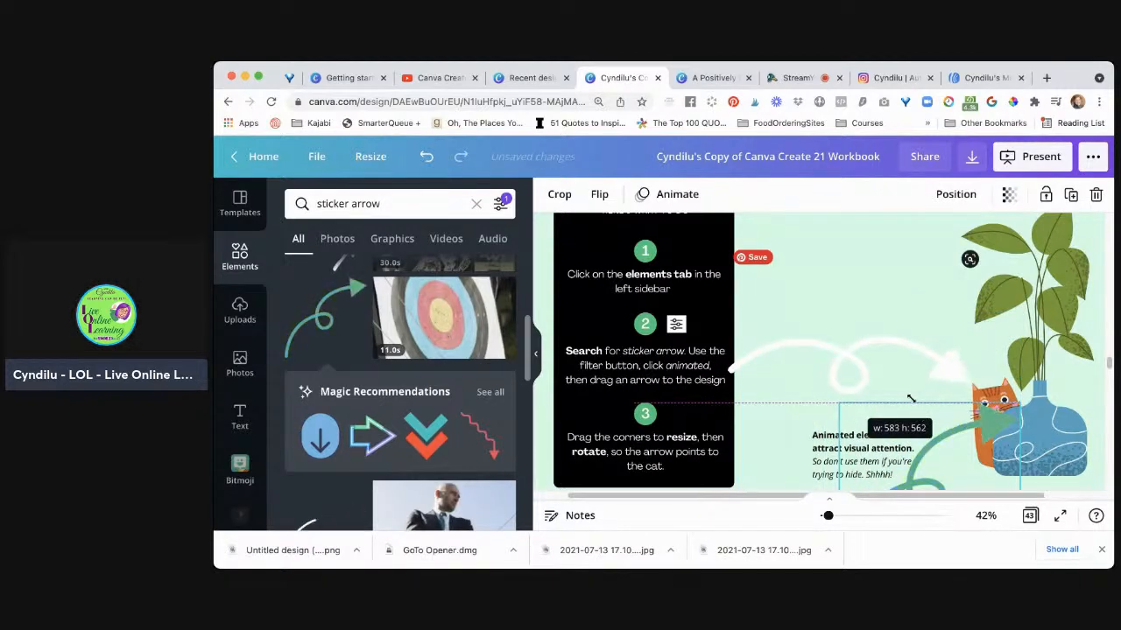
left_click_drag(927, 484, 861, 368)
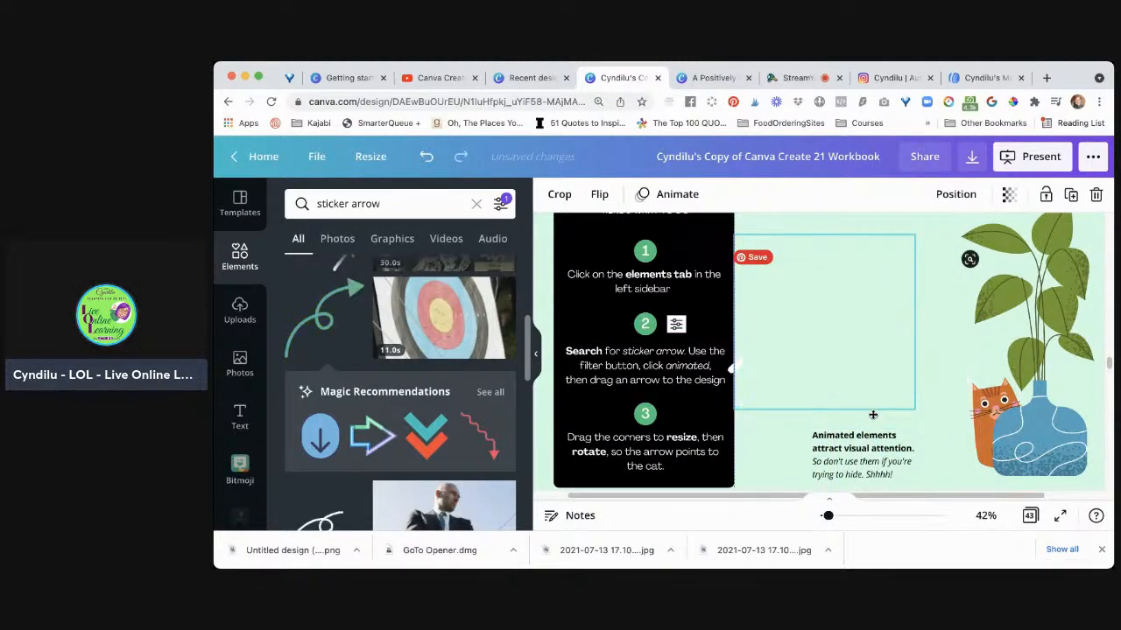
left_click_drag(872, 414, 888, 461)
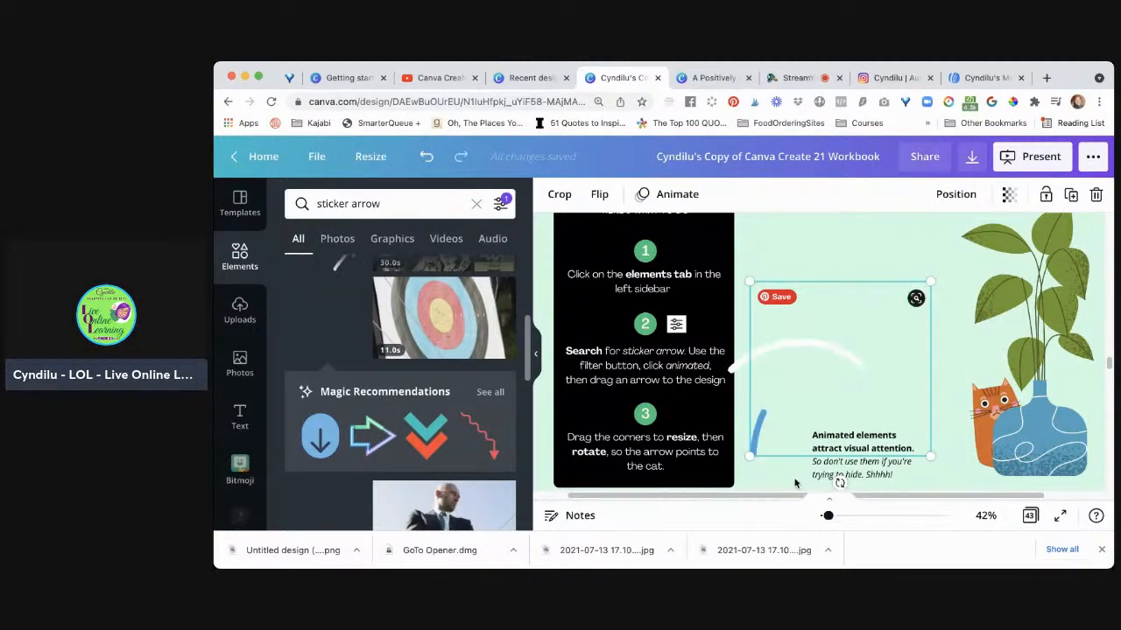
Step: Rotate the color-changing arrow clockwise toward the cat, reposition it over the white arrow and make it slightly smaller
left_click_drag(838, 483, 774, 464)
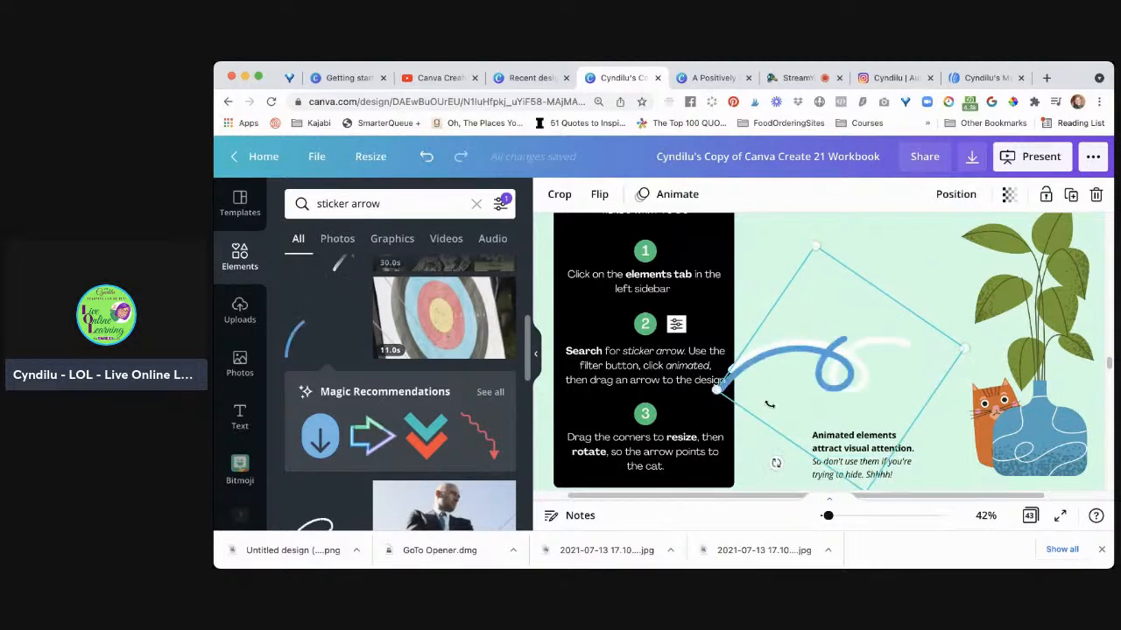
left_click_drag(837, 386, 840, 388)
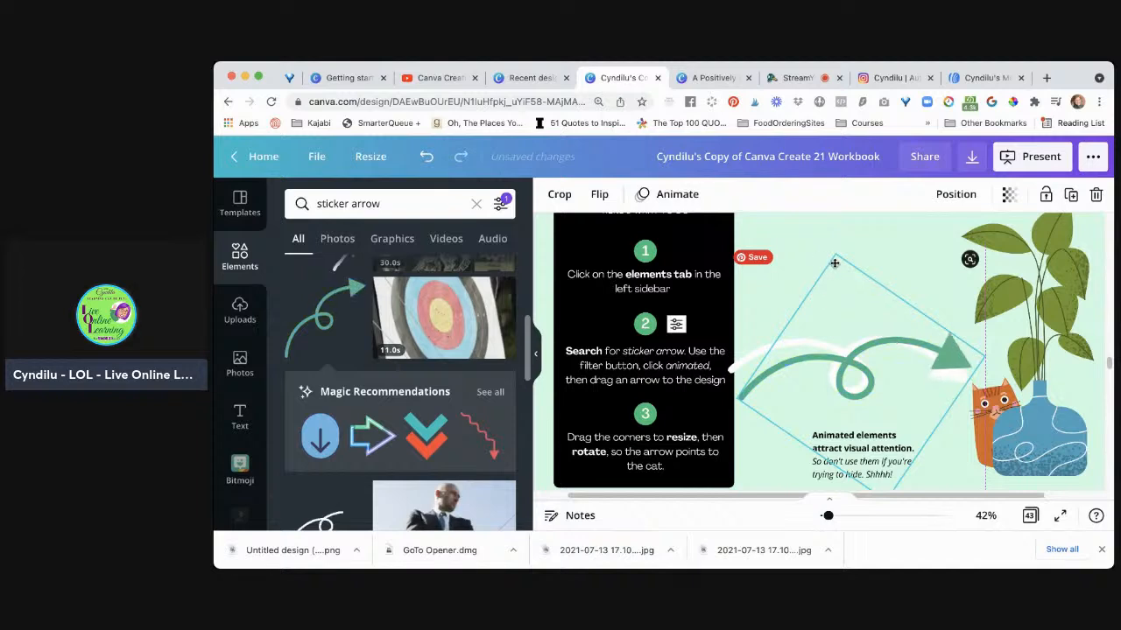
left_click_drag(867, 410, 856, 404)
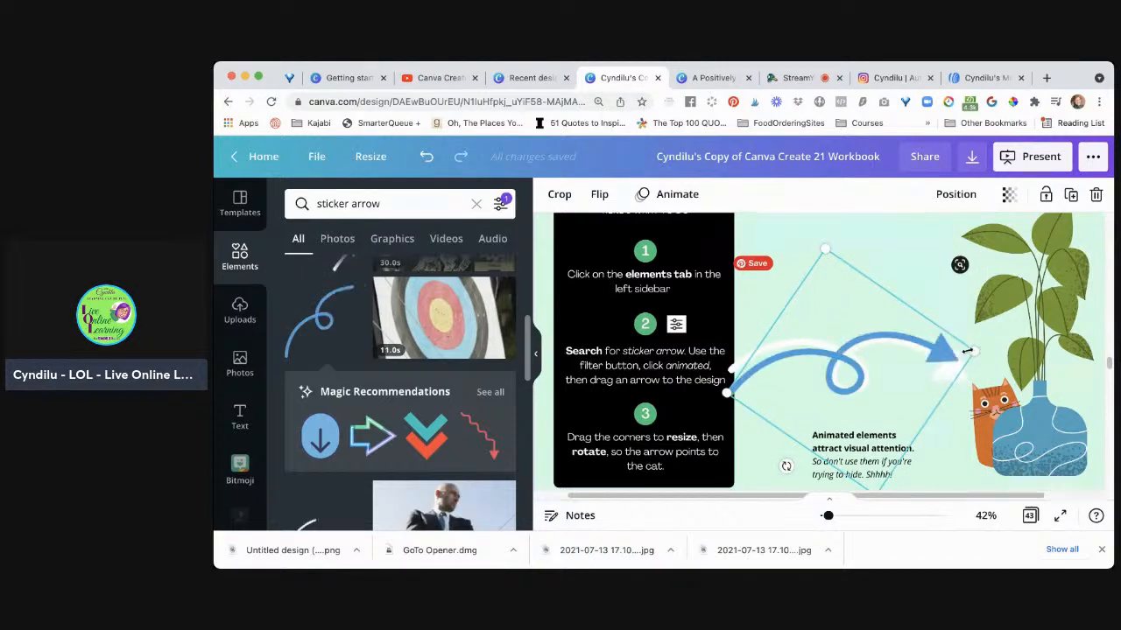
left_click_drag(968, 351, 961, 354)
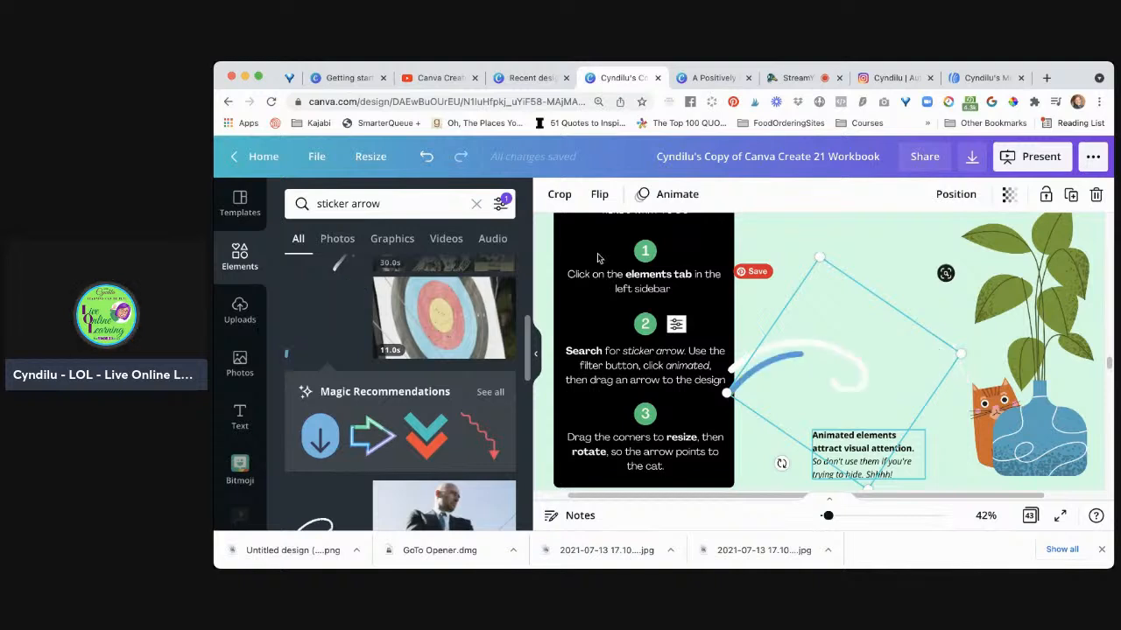
Step: Deselect the arrow and hide the elements search results to show the whole width of page 24
left_click(544, 268)
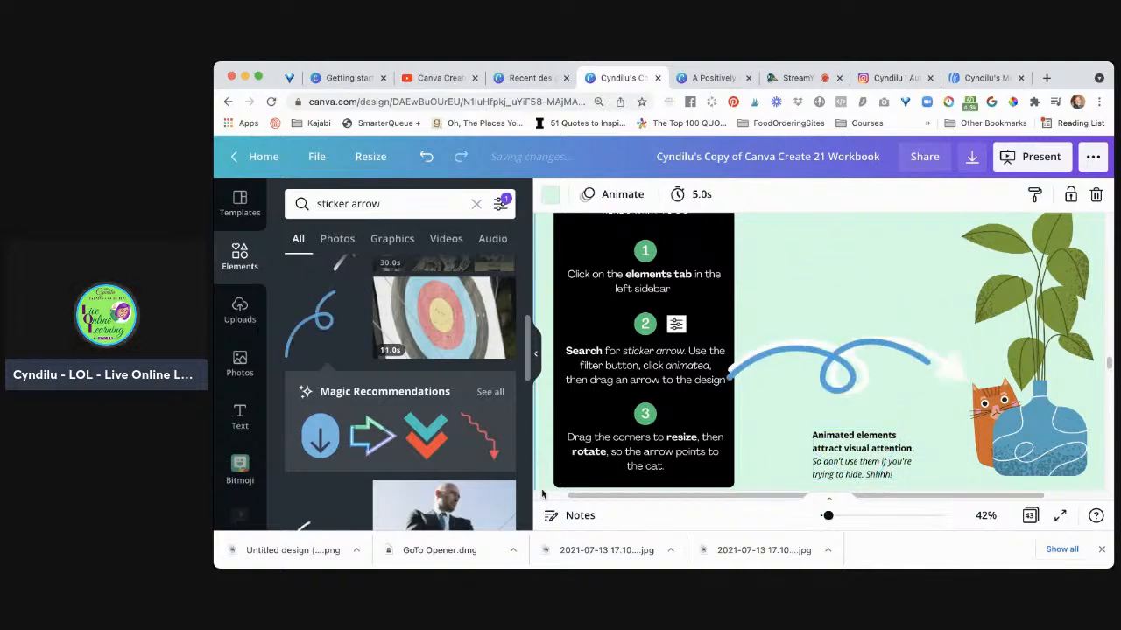
scroll(543, 499, "left", 2)
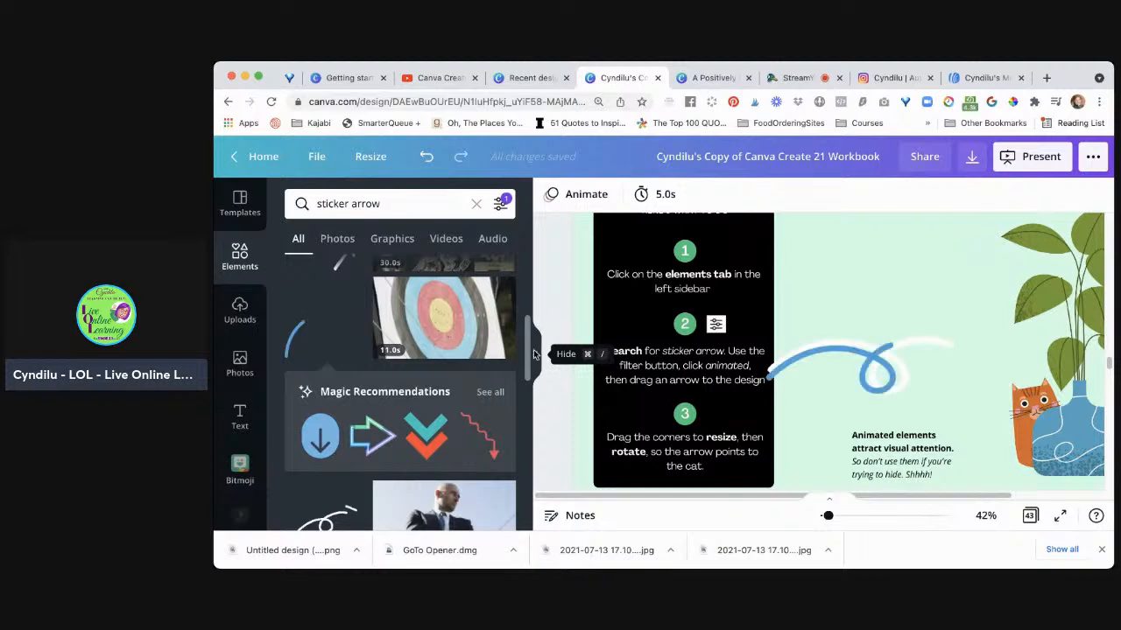
left_click(533, 354)
left_click(369, 349)
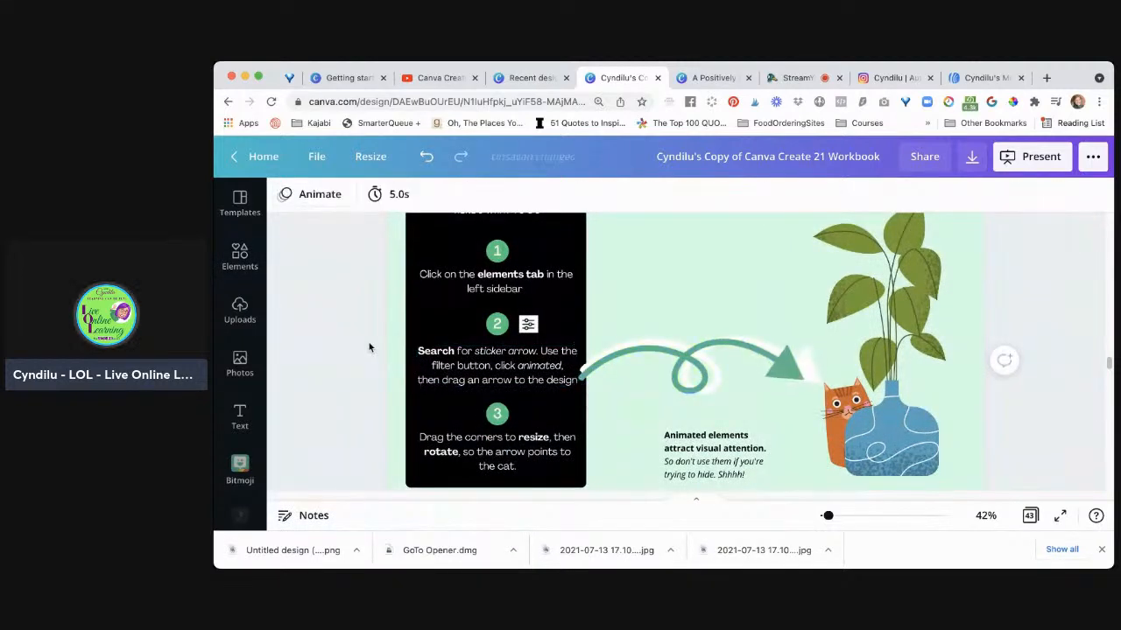
Step: Delete the white arrow from page 24 and move the color-changing arrow down so it points at the cat's face
left_click(648, 345)
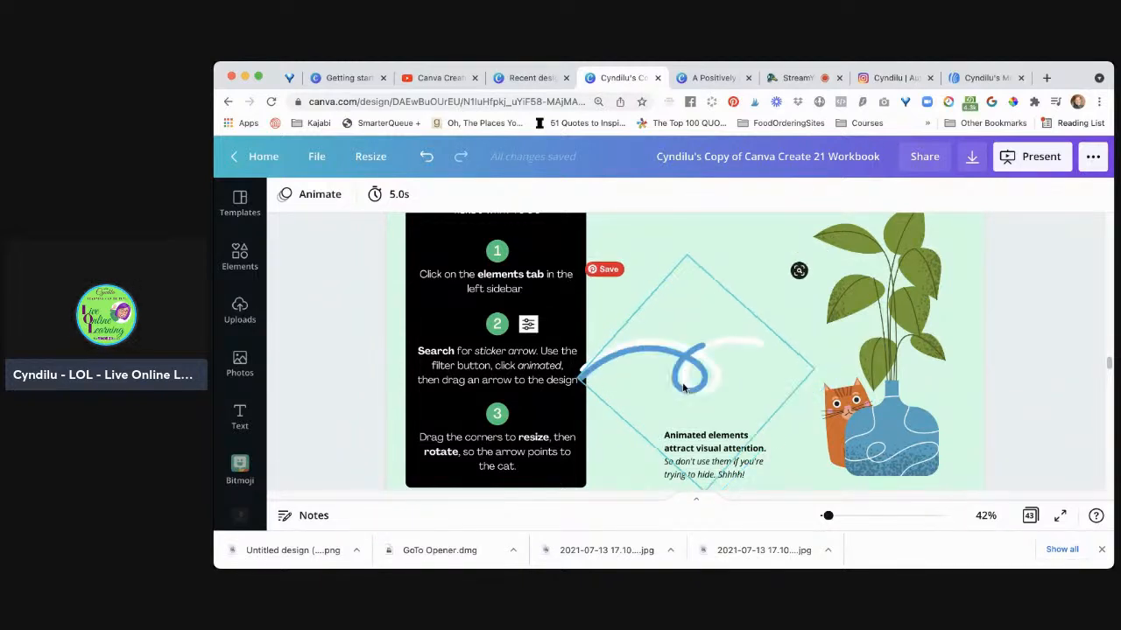
left_click(593, 357)
key("Delete")
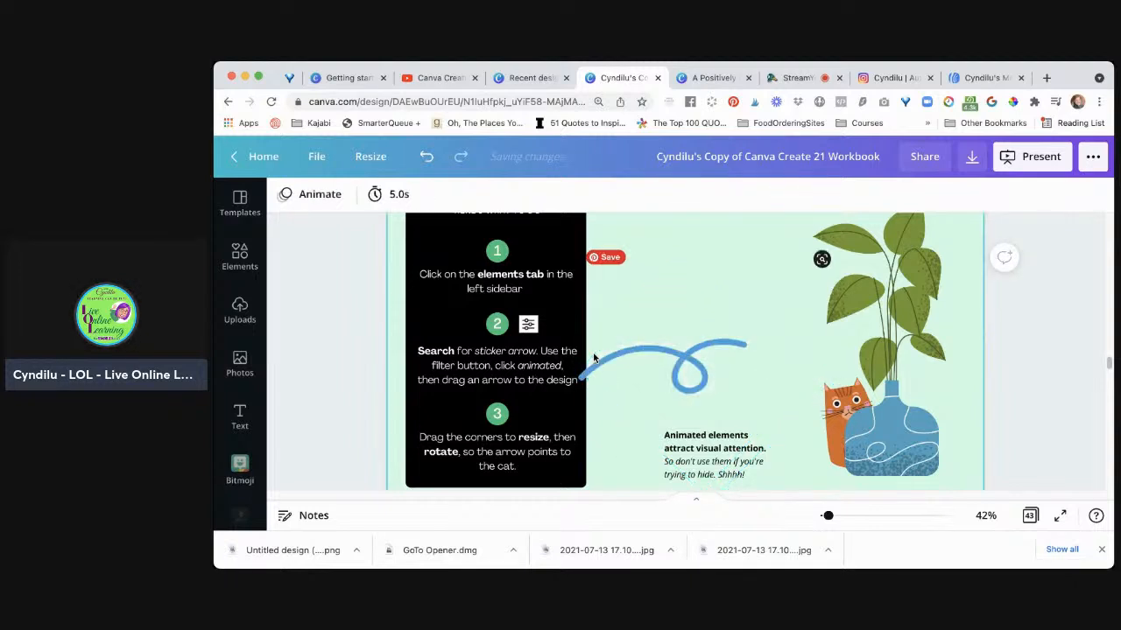
left_click_drag(686, 372, 692, 398)
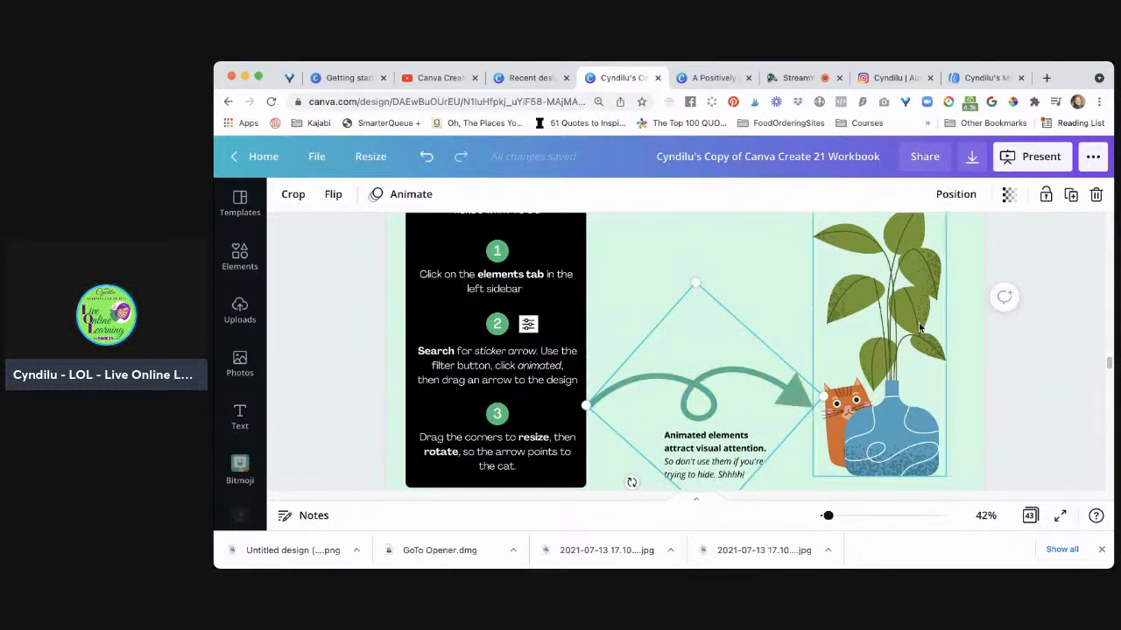
Step: Go to page 25 and read the instructions for customizing the round sticker
scroll(1095, 405, "down", 1)
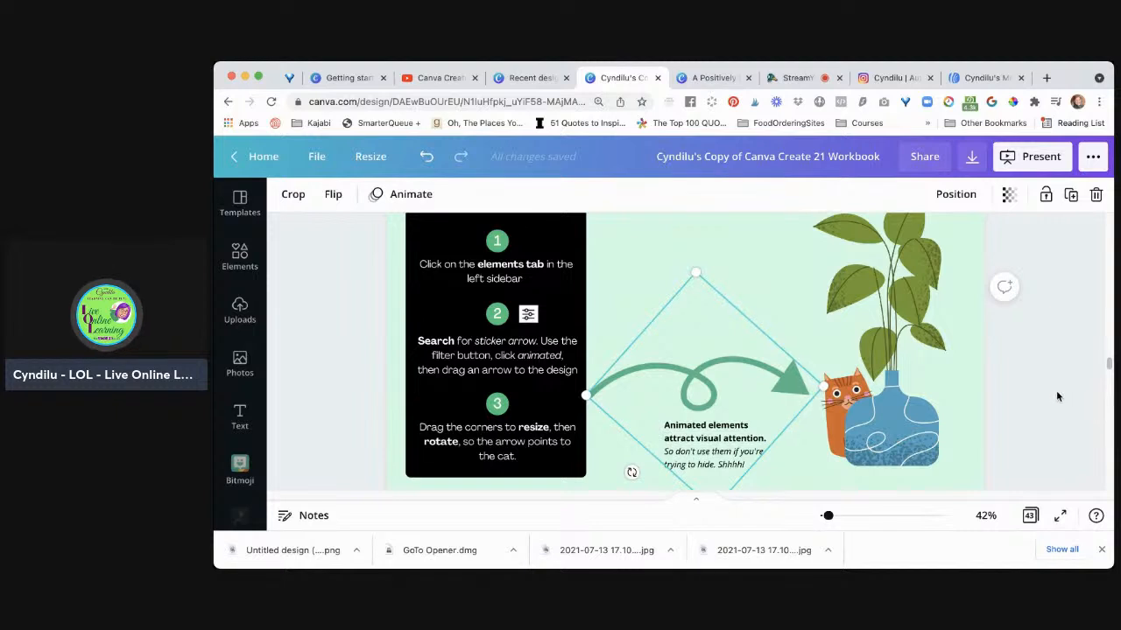
scroll(1056, 396, "down", 5)
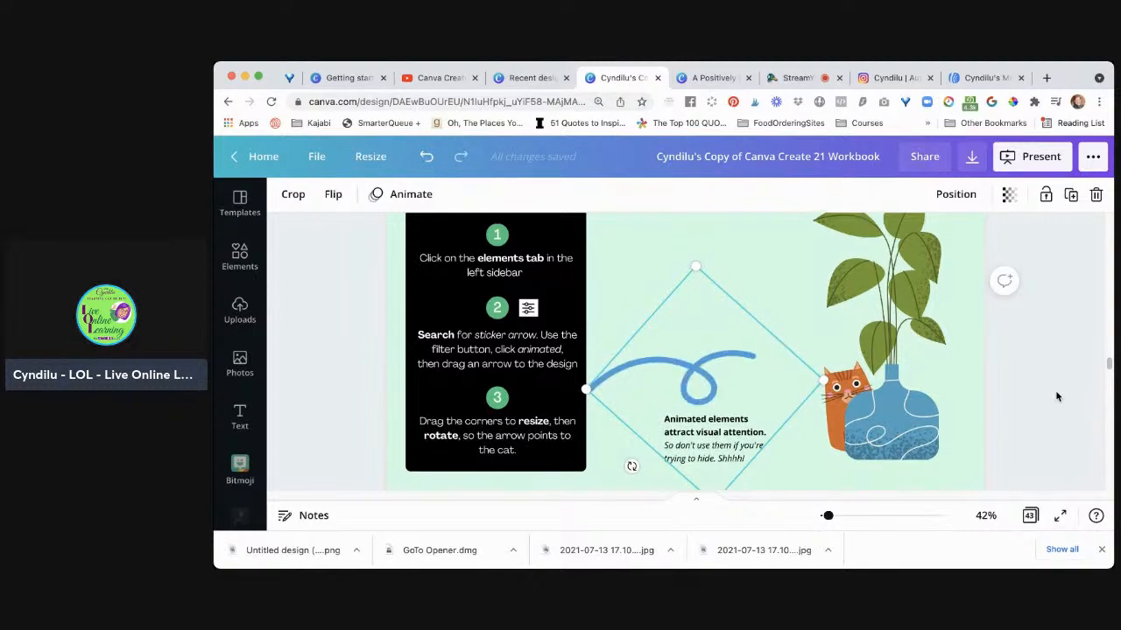
scroll(1056, 397, "down", 10)
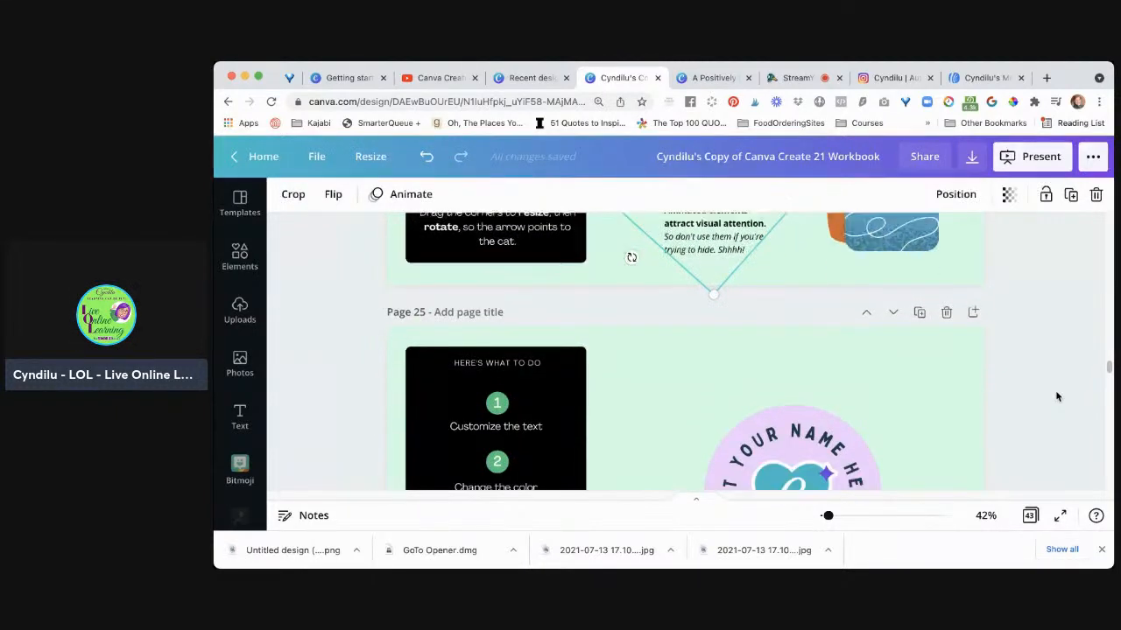
scroll(1055, 397, "down", 1)
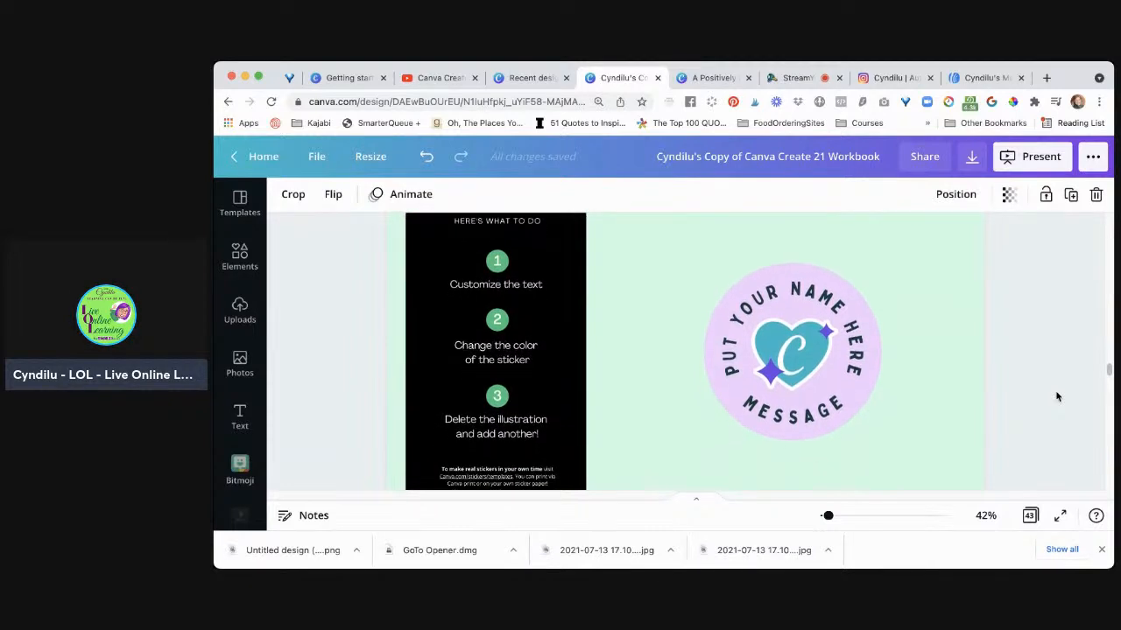
scroll(1056, 397, "up", 1)
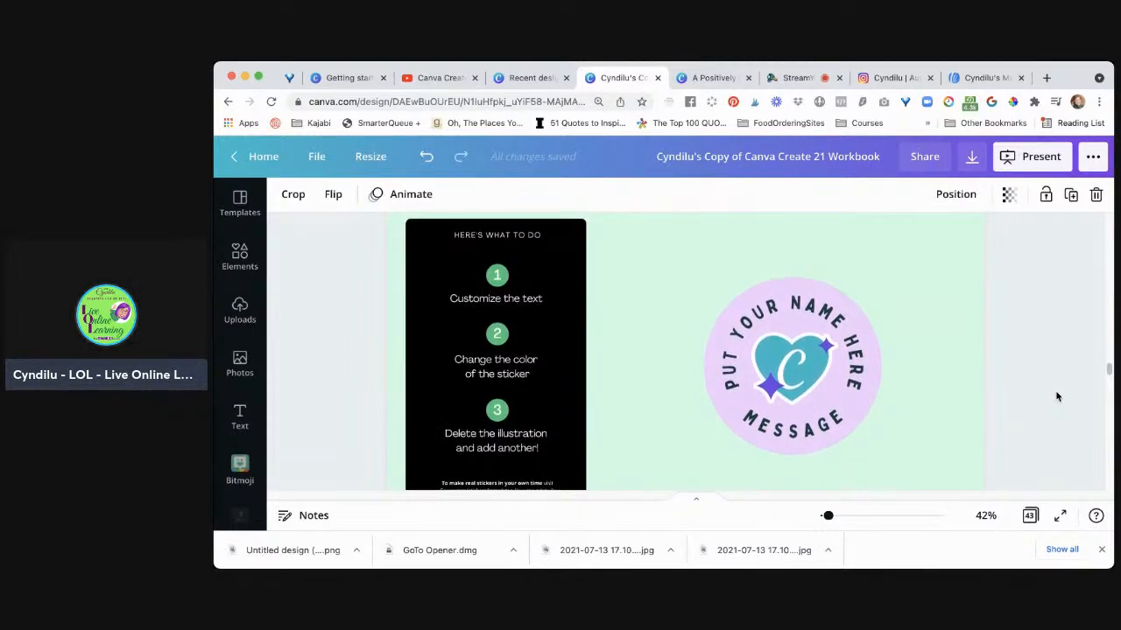
scroll(1056, 397, "down", 3)
scroll(1055, 396, "down", 3)
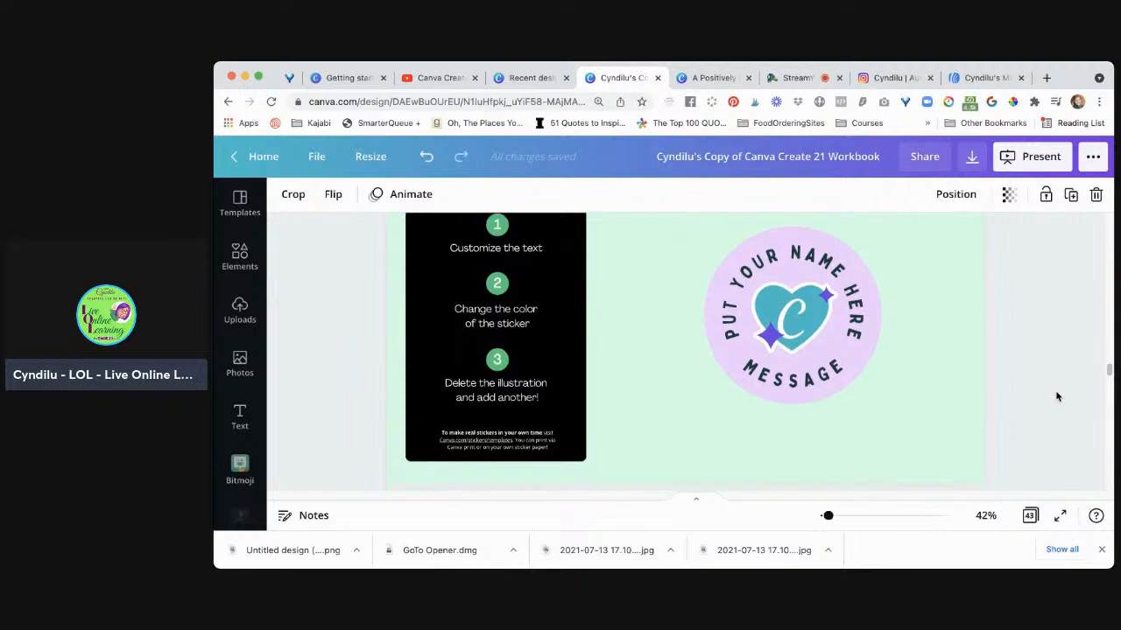
scroll(1056, 396, "up", 3)
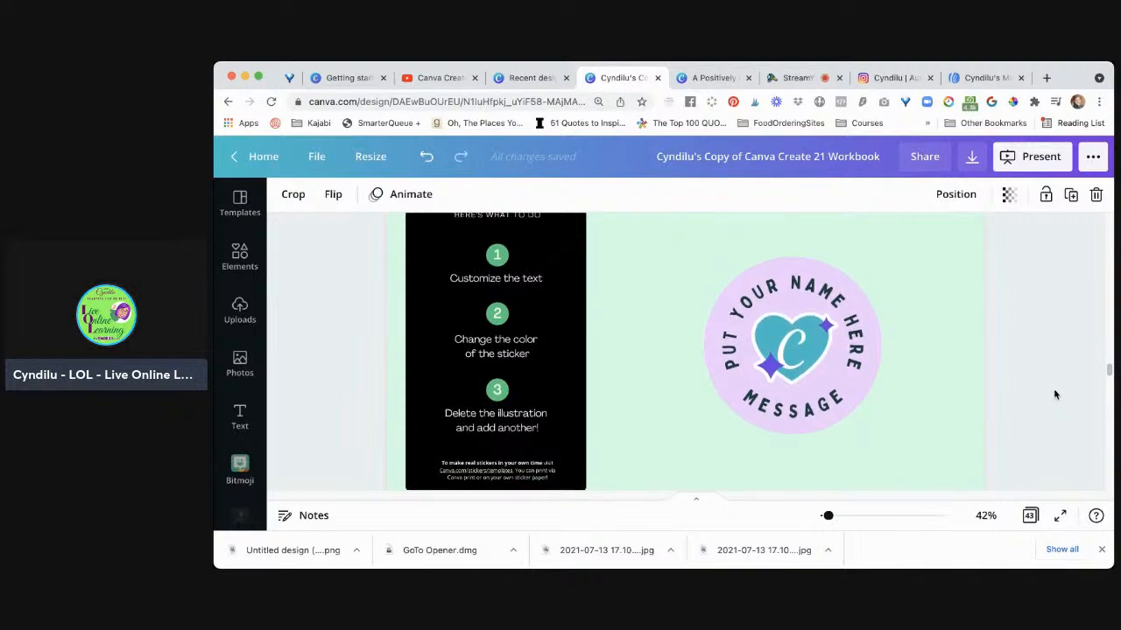
scroll(1054, 394, "up", 1)
scroll(1054, 394, "down", 1)
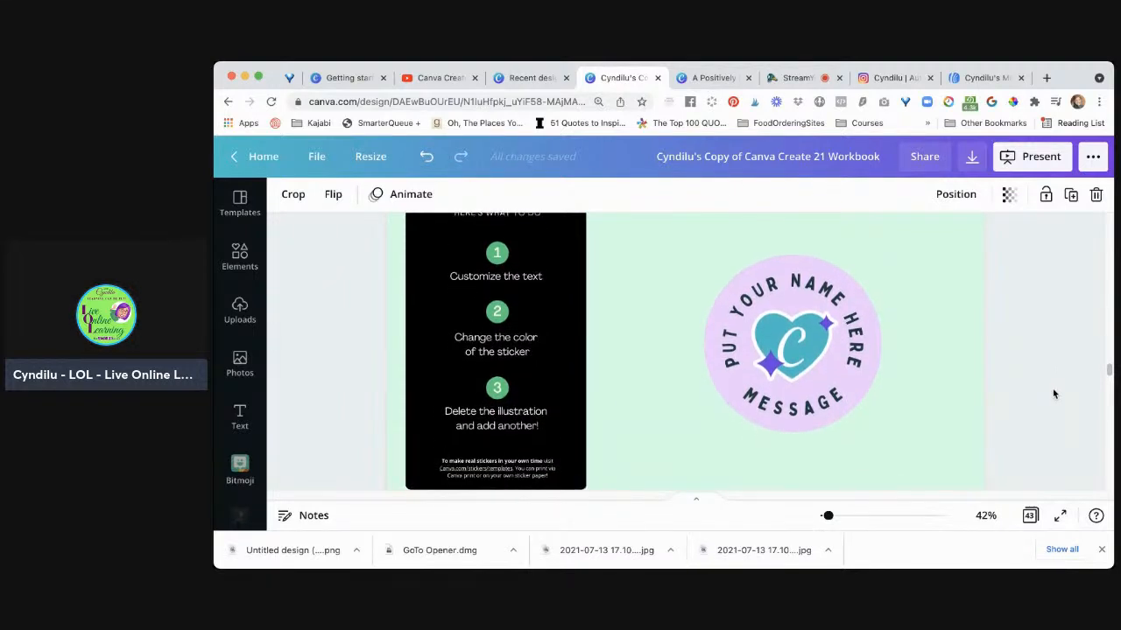
scroll(1054, 394, "up", 2)
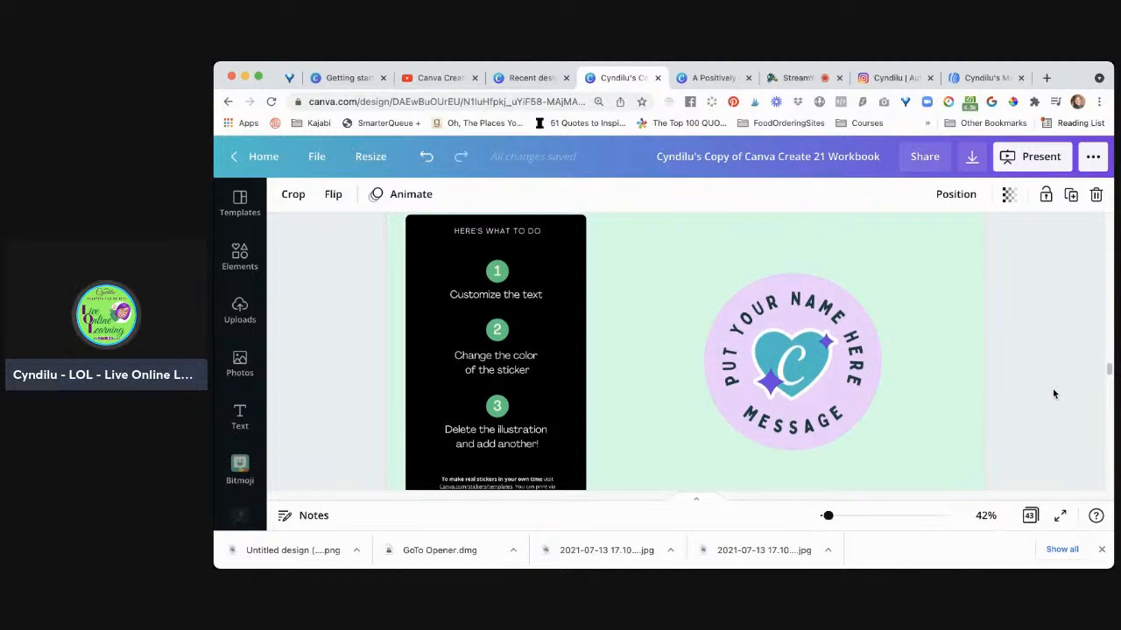
scroll(1054, 394, "down", 1)
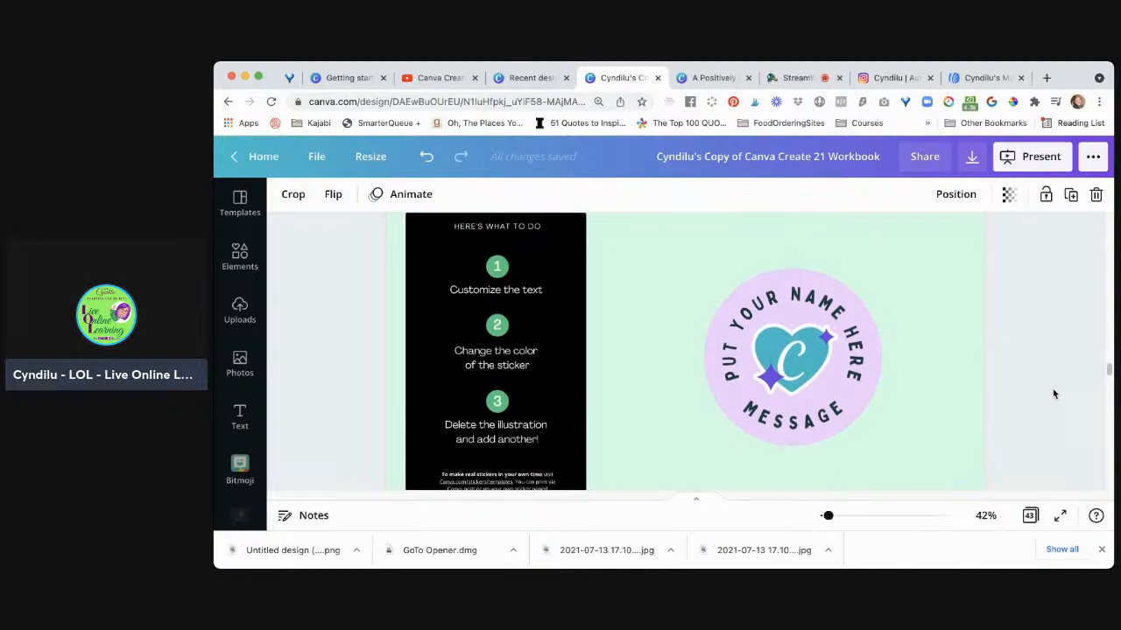
Step: Replace the curved "PUT YOUR NAME HERE" text on page 25's sticker with the person's full name
left_click(824, 306)
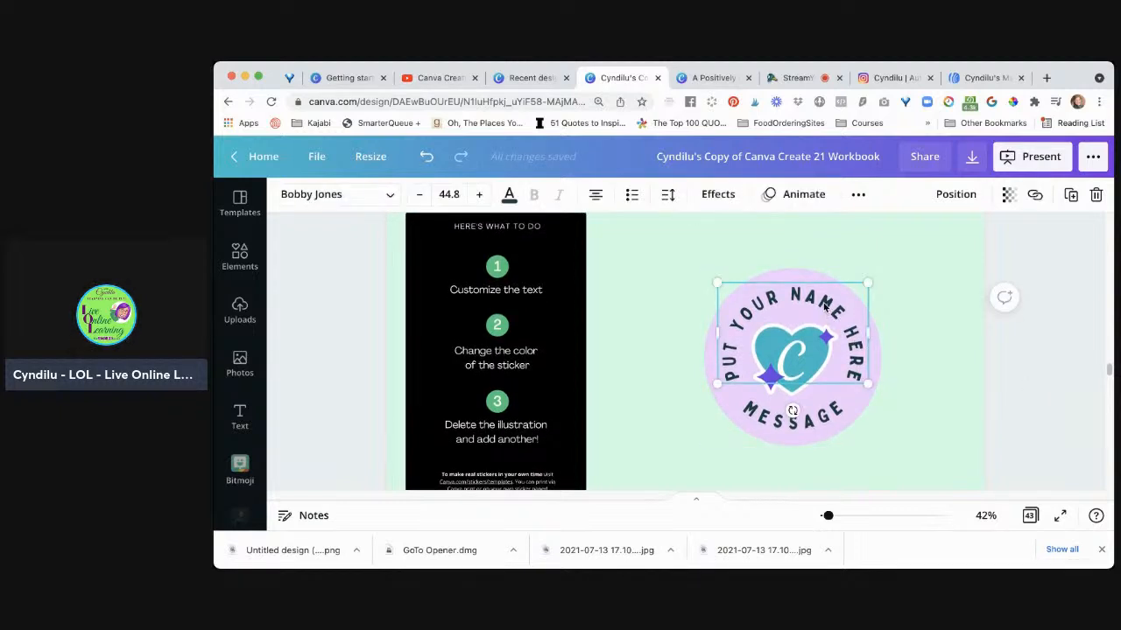
double_click(824, 306)
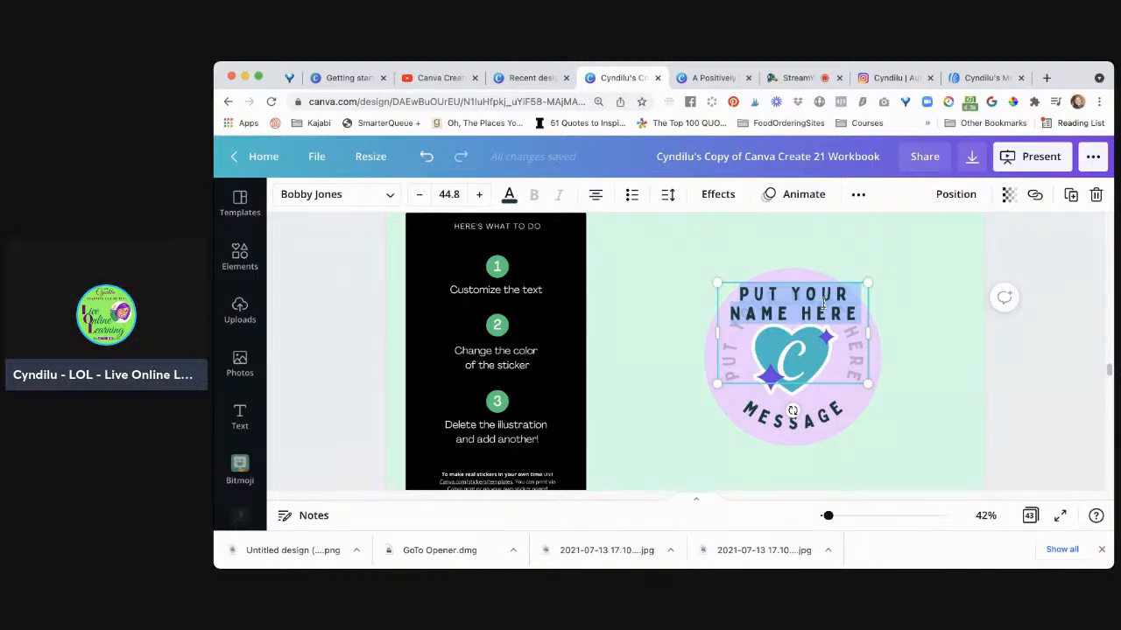
type("Cyndilu Miller")
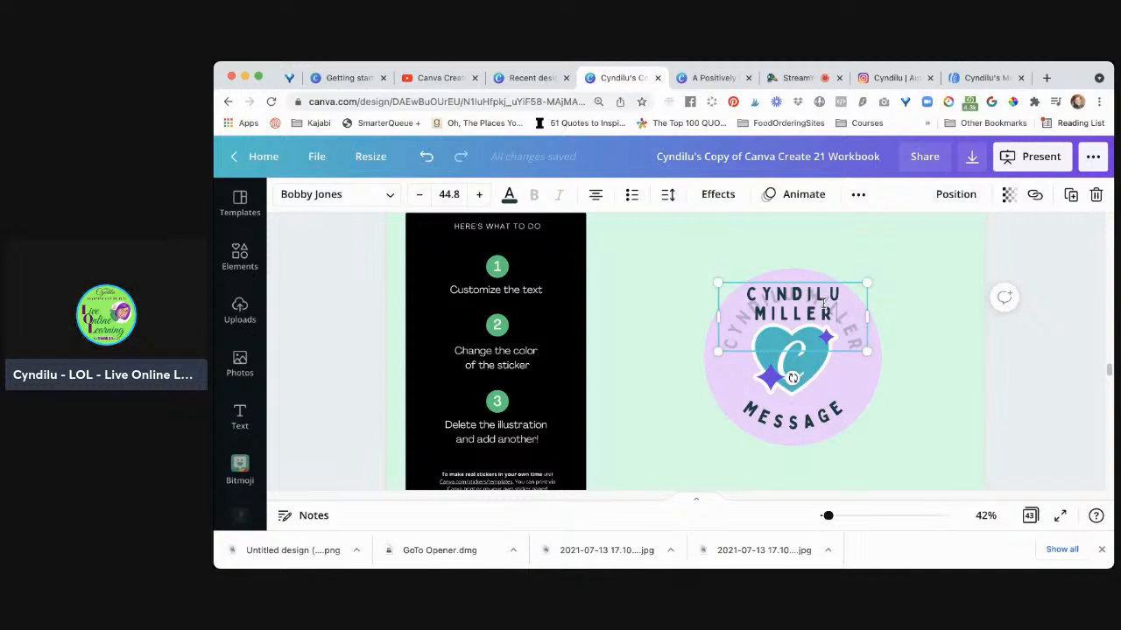
Step: Append "Canva" to the curved name text on page 25's sticker and replace the lower "MESSAGE" text with "MASTER"
type(" Canva")
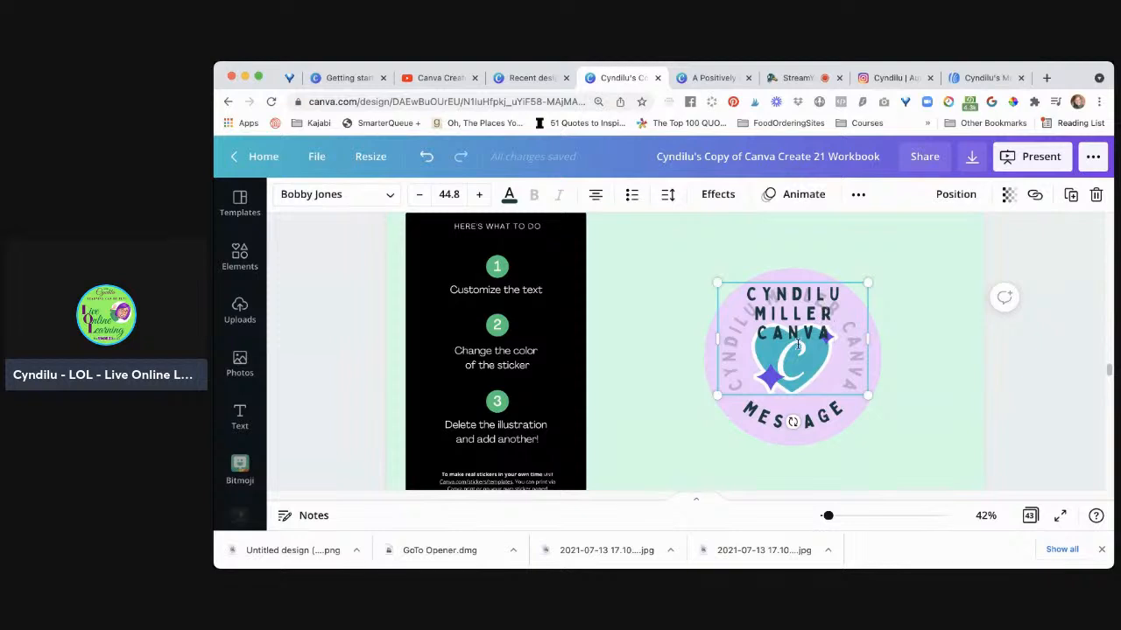
double_click(821, 420)
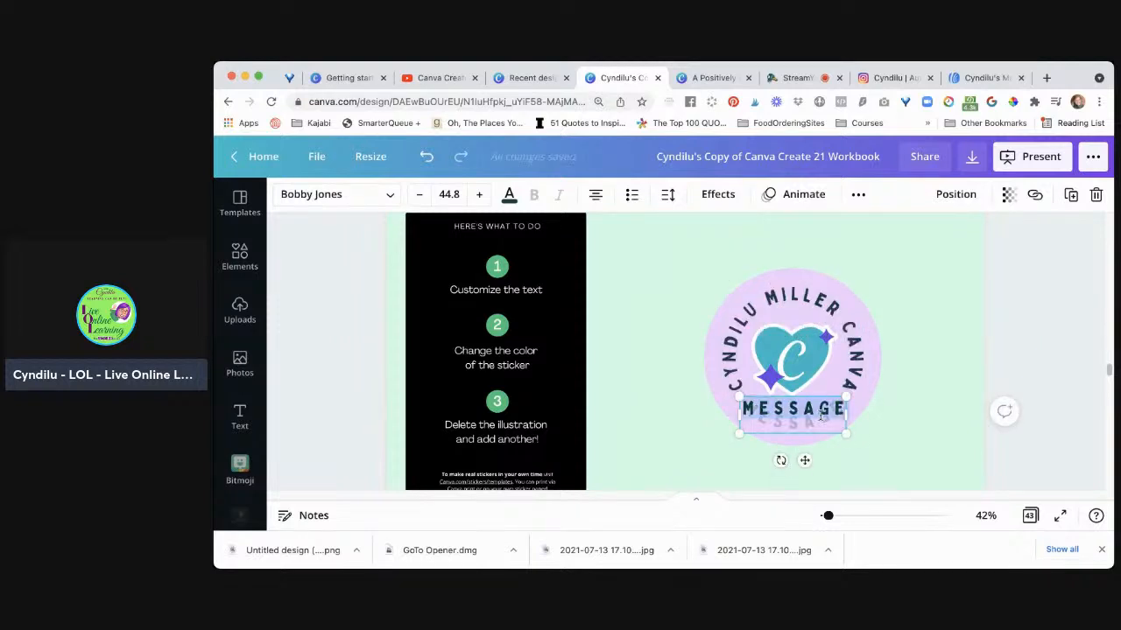
type("MASTER")
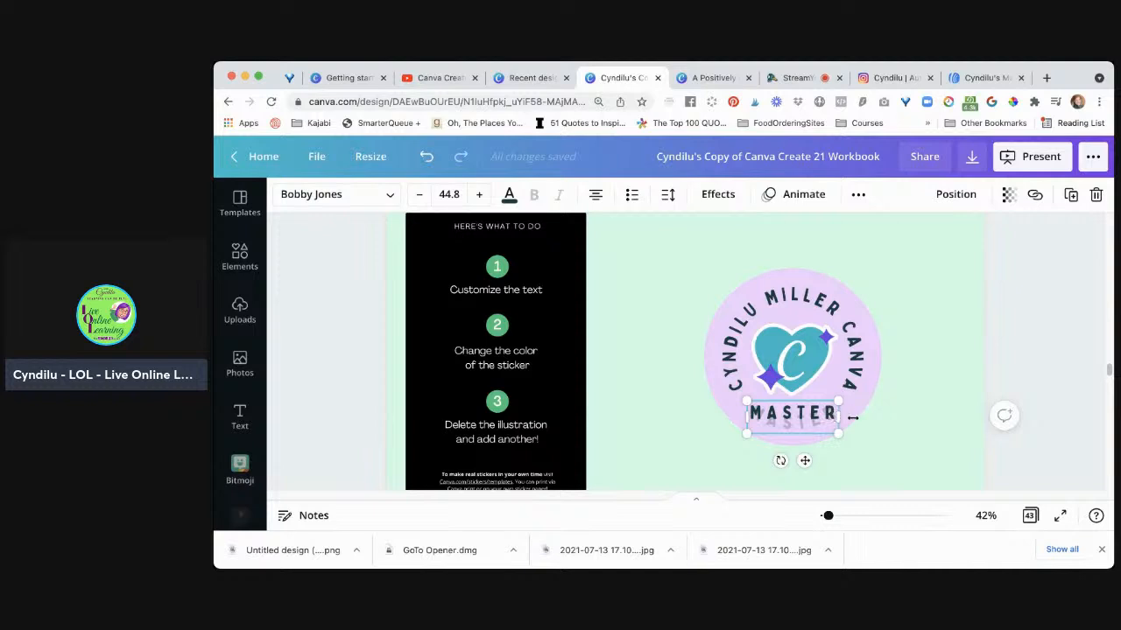
left_click(900, 431)
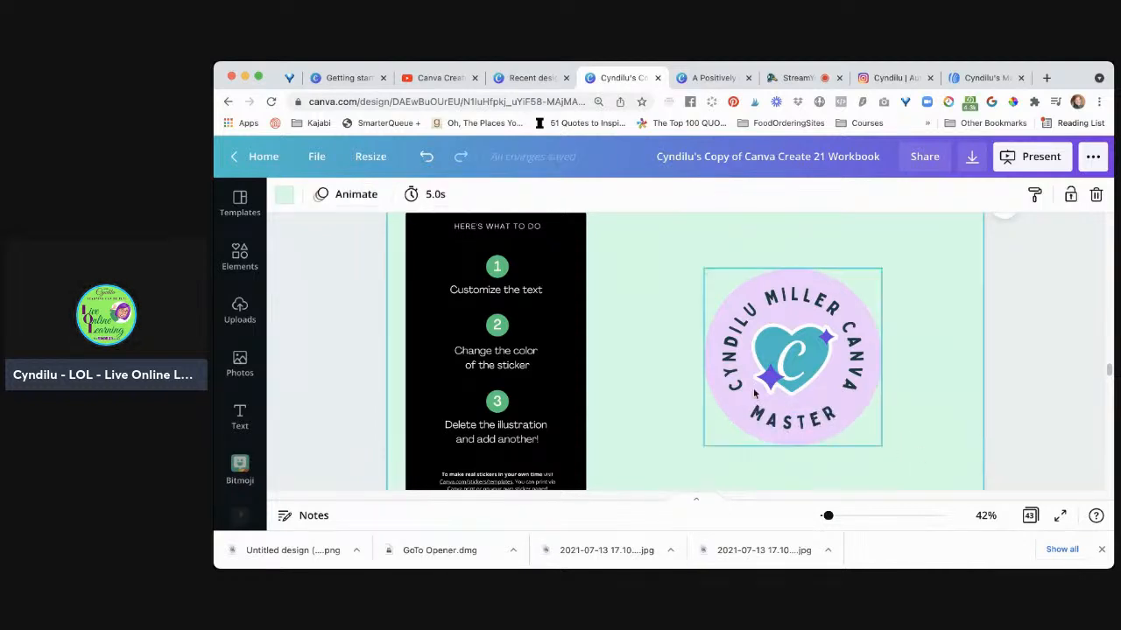
Step: Change the sticker's upper curved text to the Apricots handwriting font and turn off its all-uppercase formatting
left_click(782, 371)
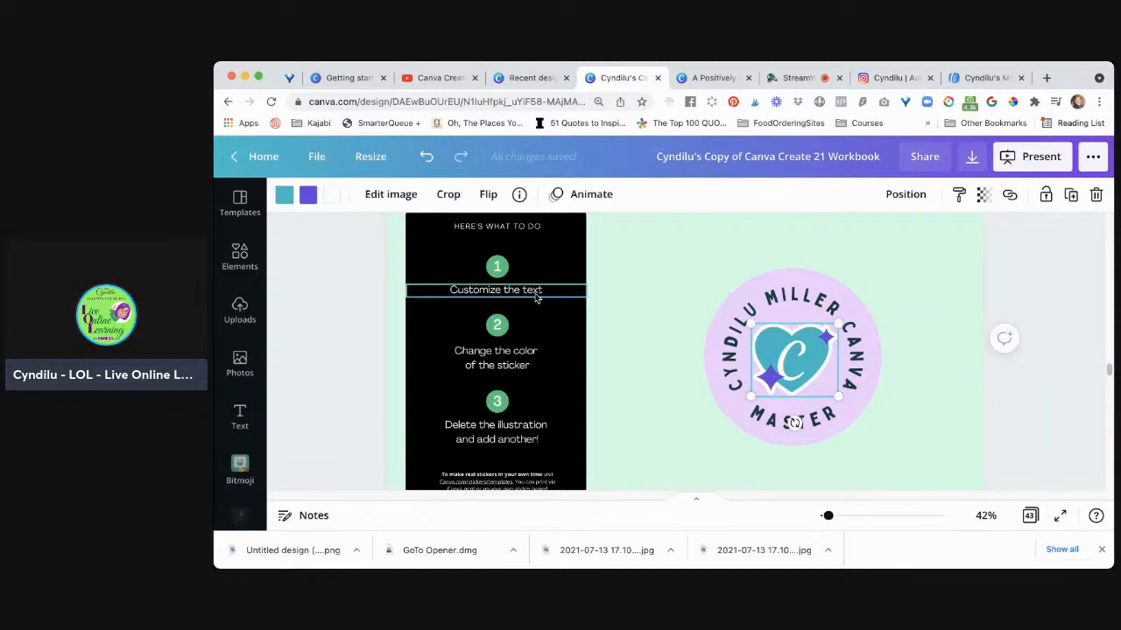
left_click(785, 298)
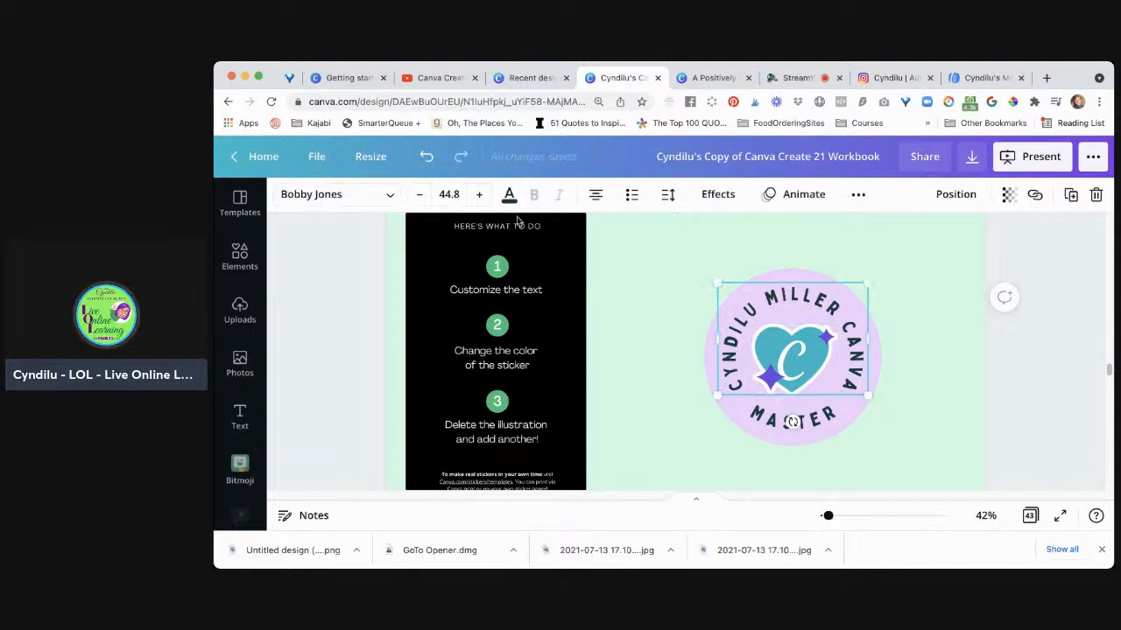
left_click(390, 194)
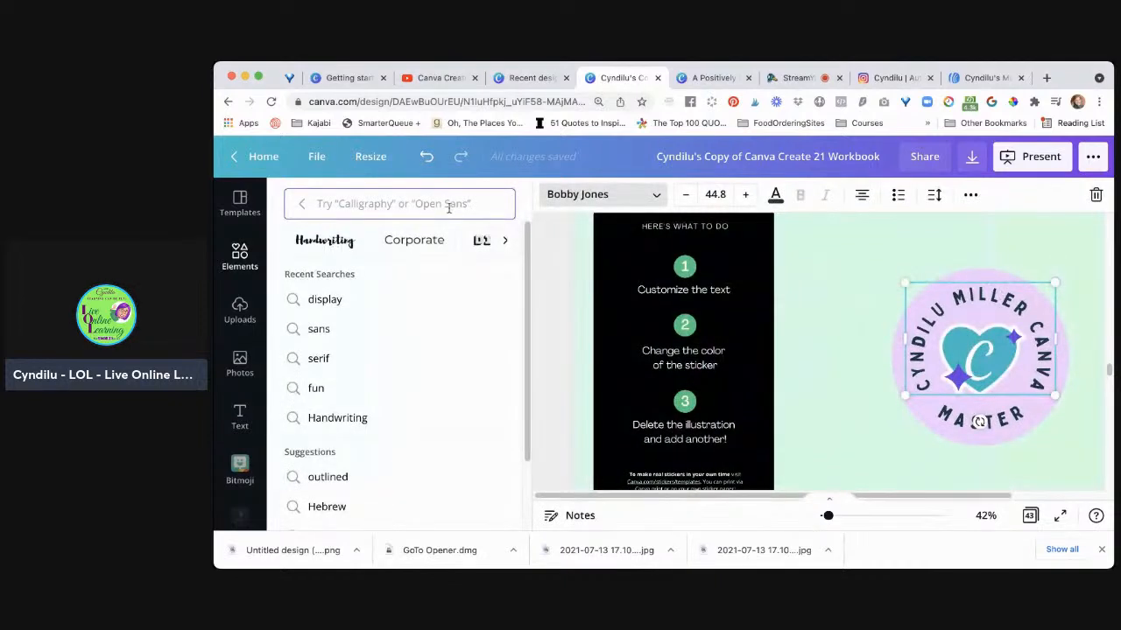
left_click(348, 240)
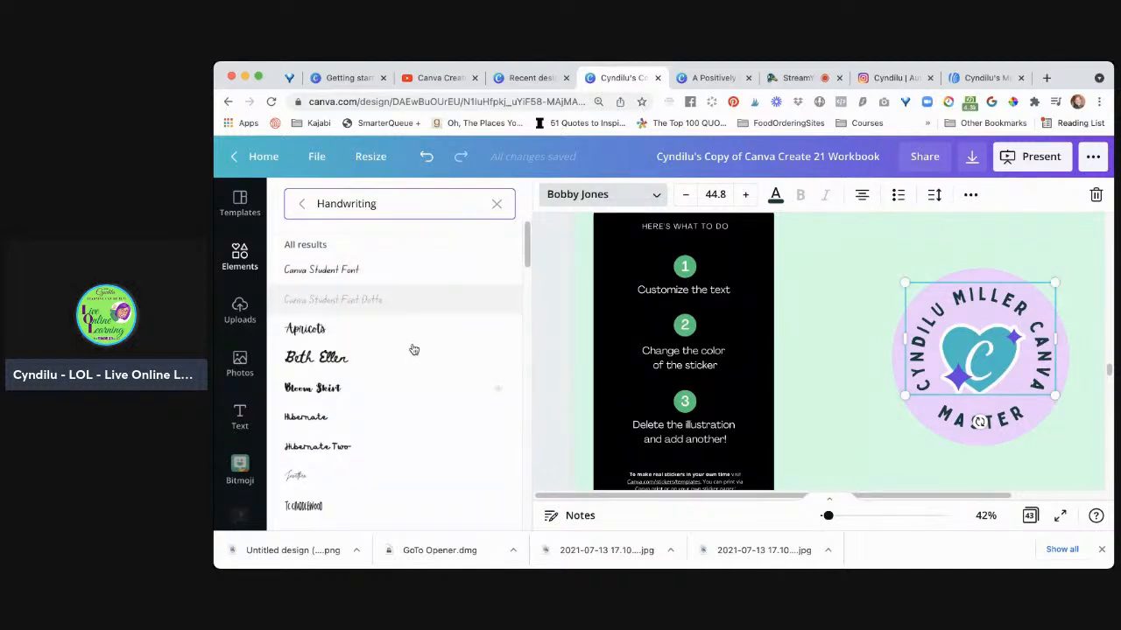
left_click(401, 332)
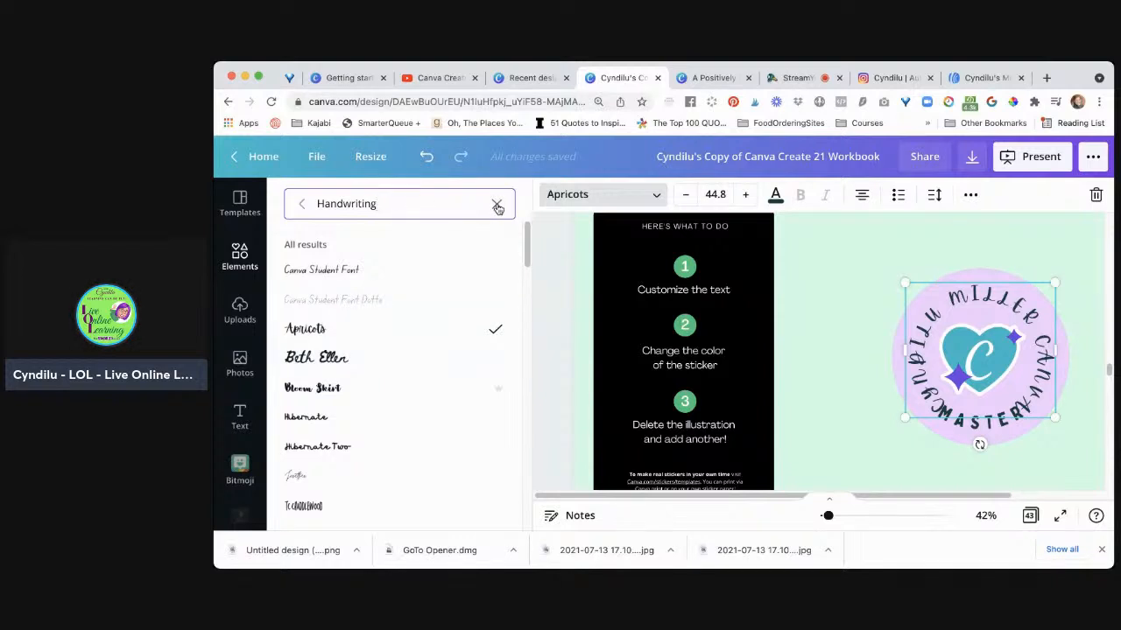
left_click(974, 198)
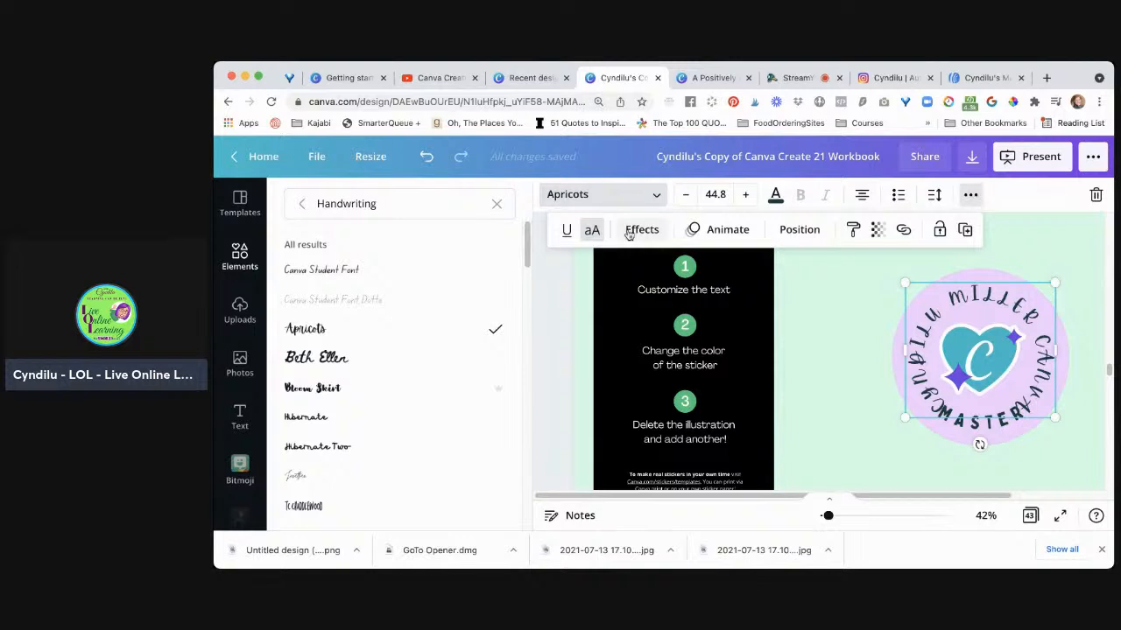
left_click(591, 231)
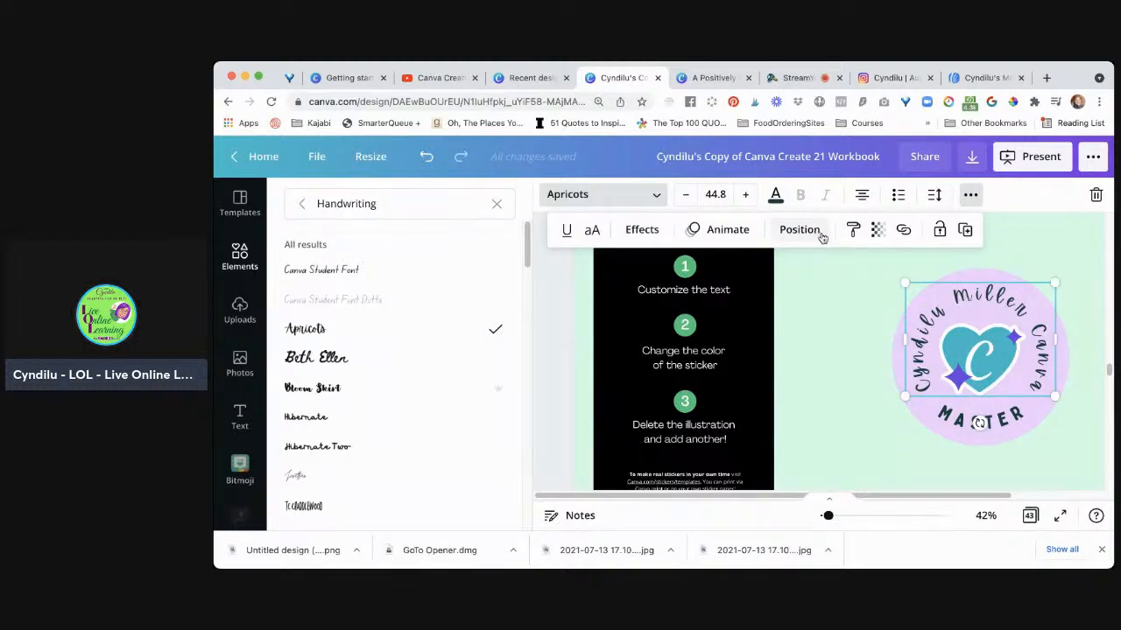
Step: Reduce the upper curved text's letter spacing to 152 and close the font list
left_click(934, 195)
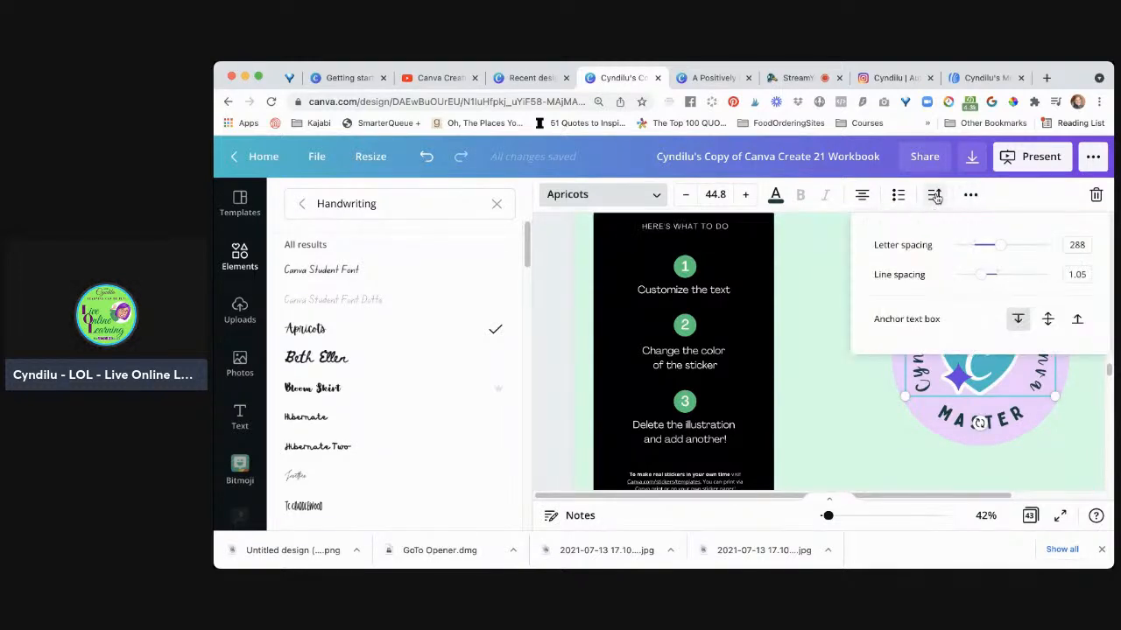
left_click_drag(1001, 249, 988, 248)
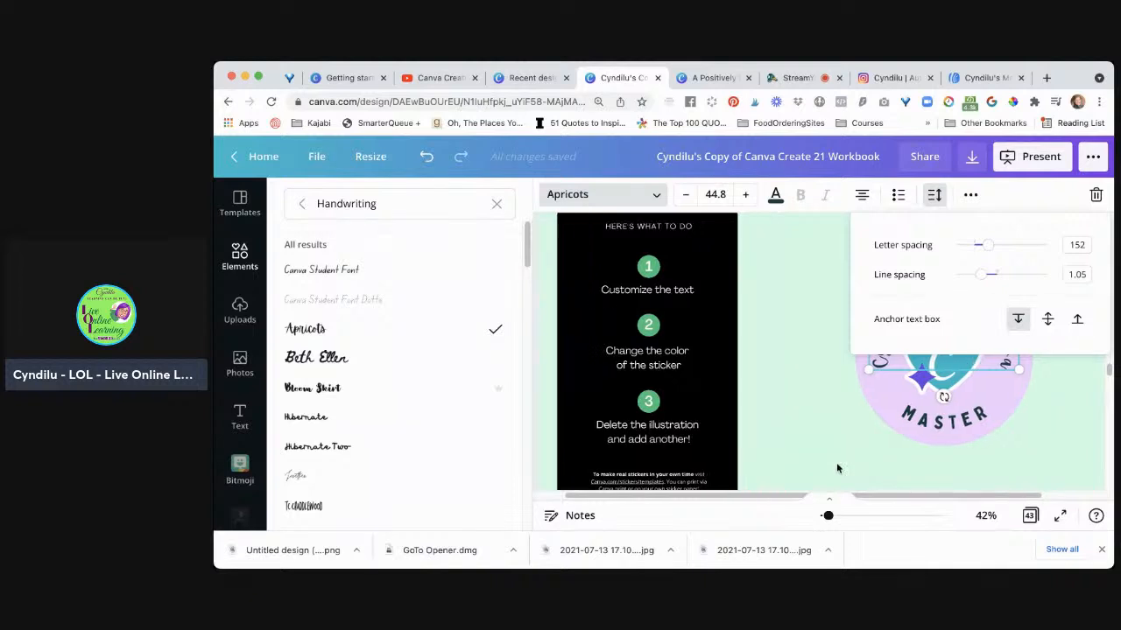
scroll(836, 469, "right", 5)
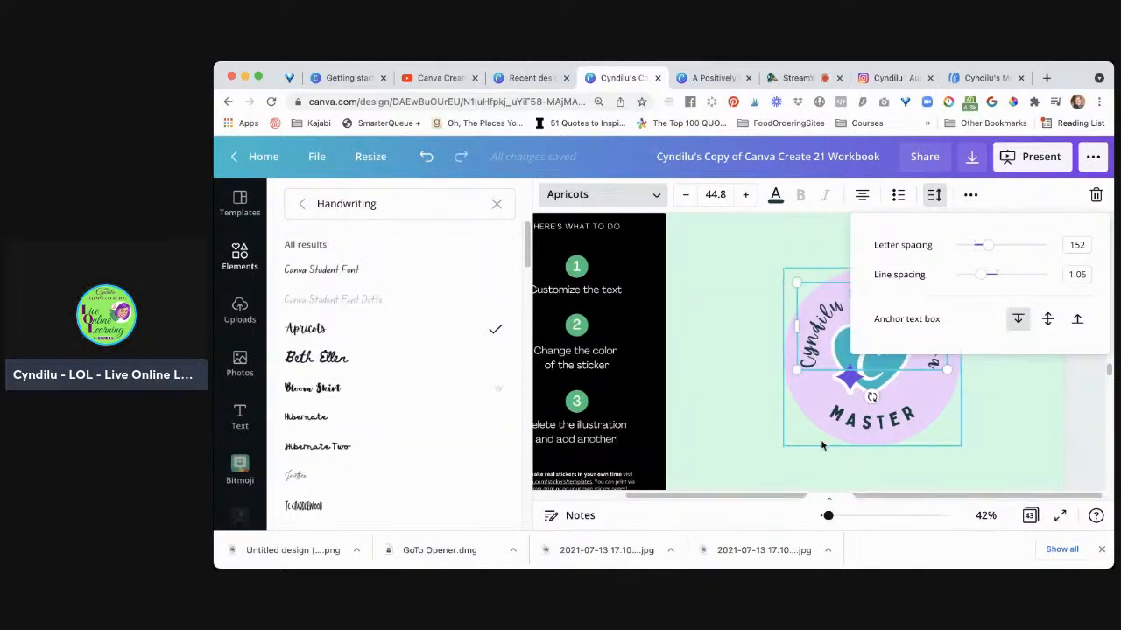
left_click(524, 203)
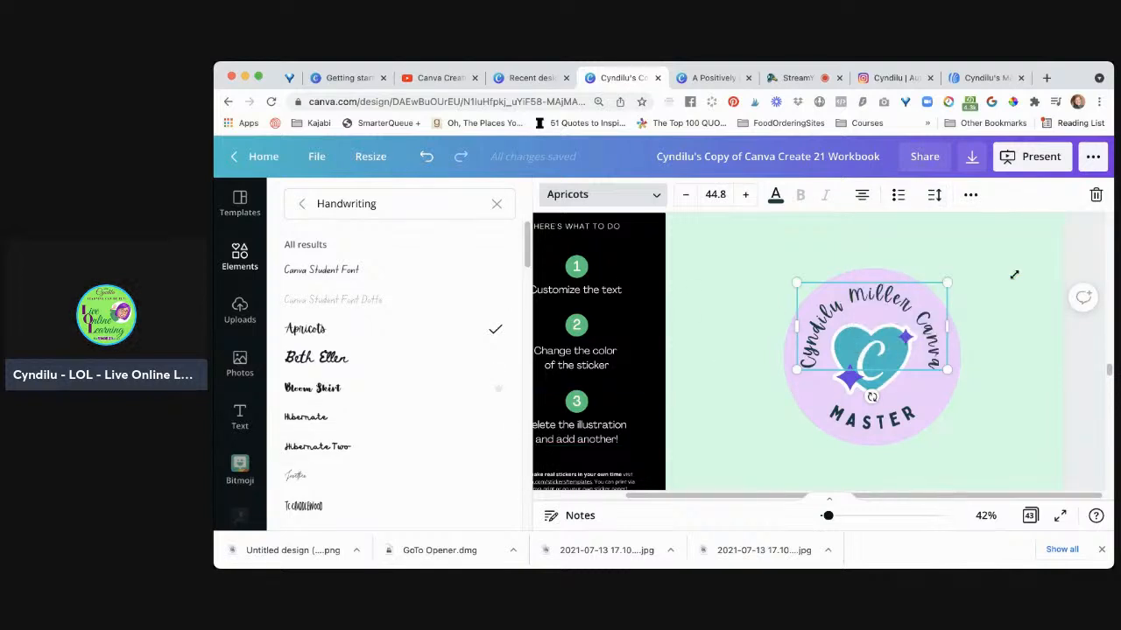
left_click(930, 282)
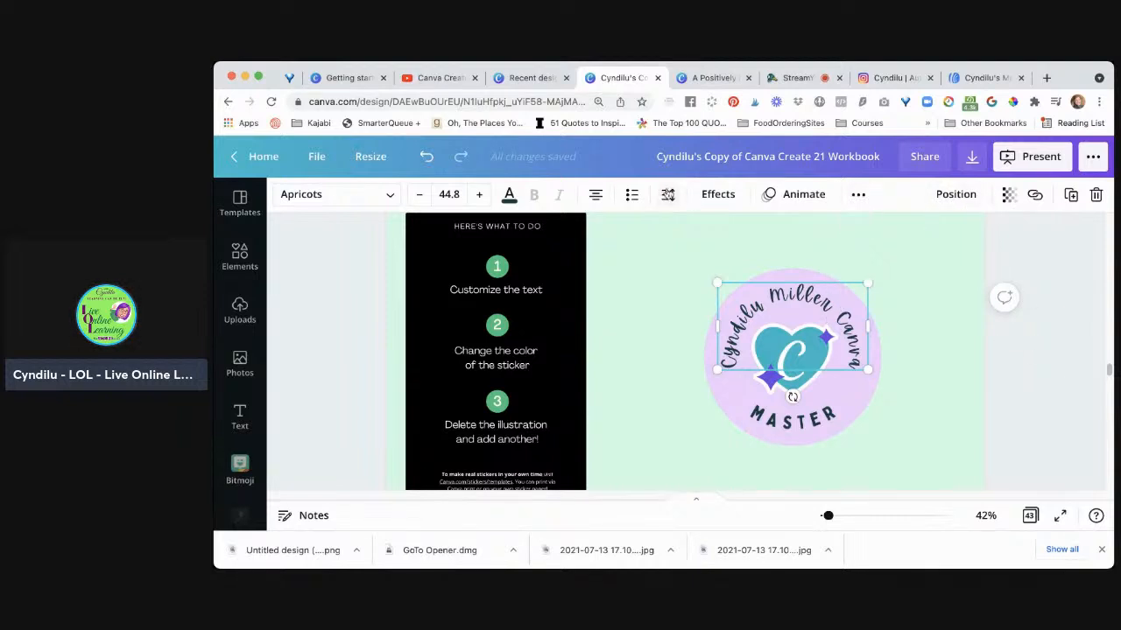
Step: Set the upper curved text's letter spacing to 30
left_click(668, 195)
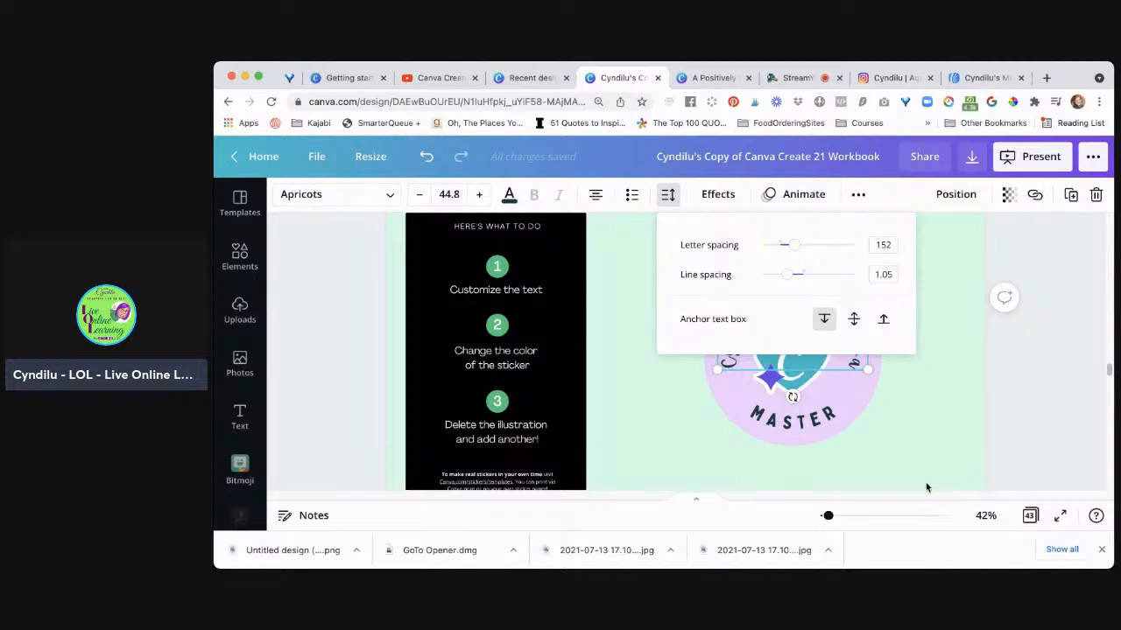
scroll(926, 484, "up", 1)
scroll(926, 484, "up", 2)
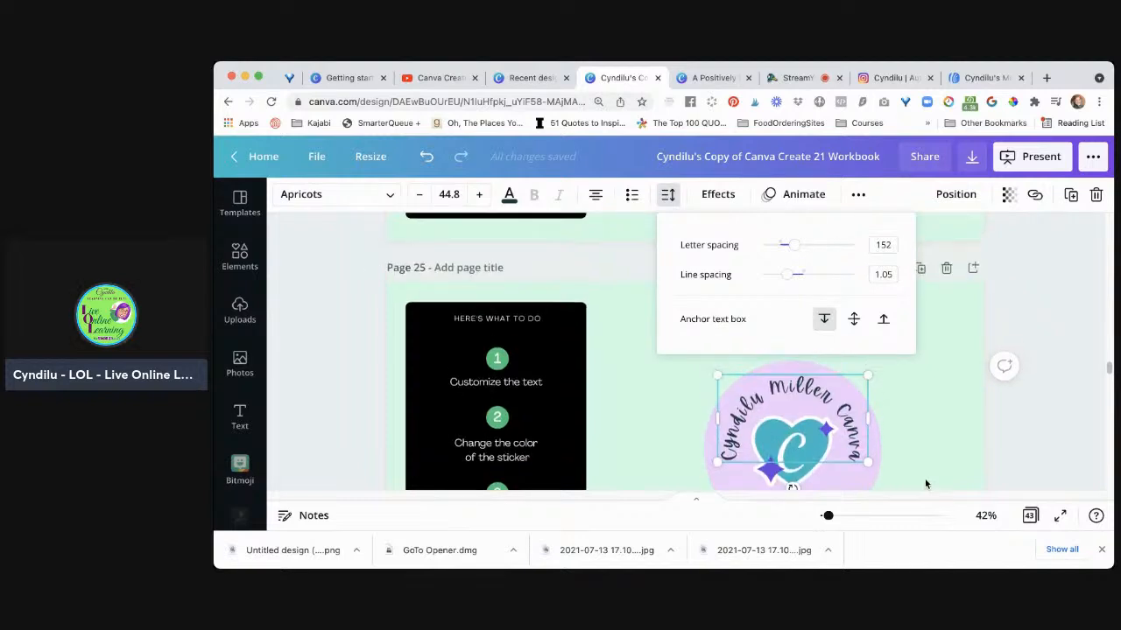
scroll(1041, 417, "up", 1)
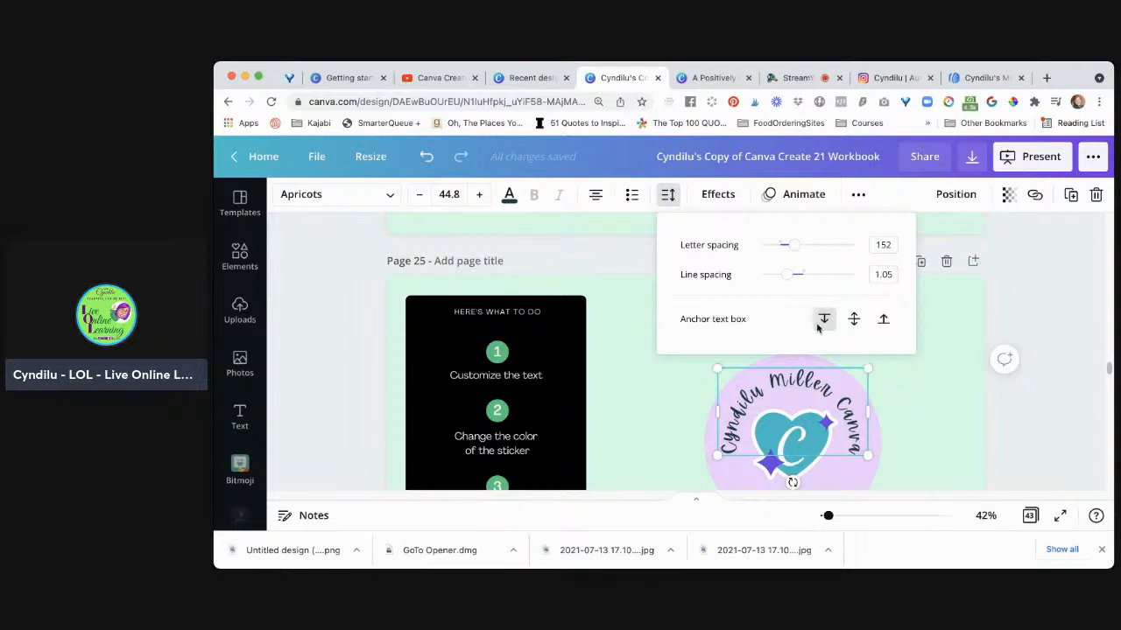
left_click_drag(794, 250, 783, 248)
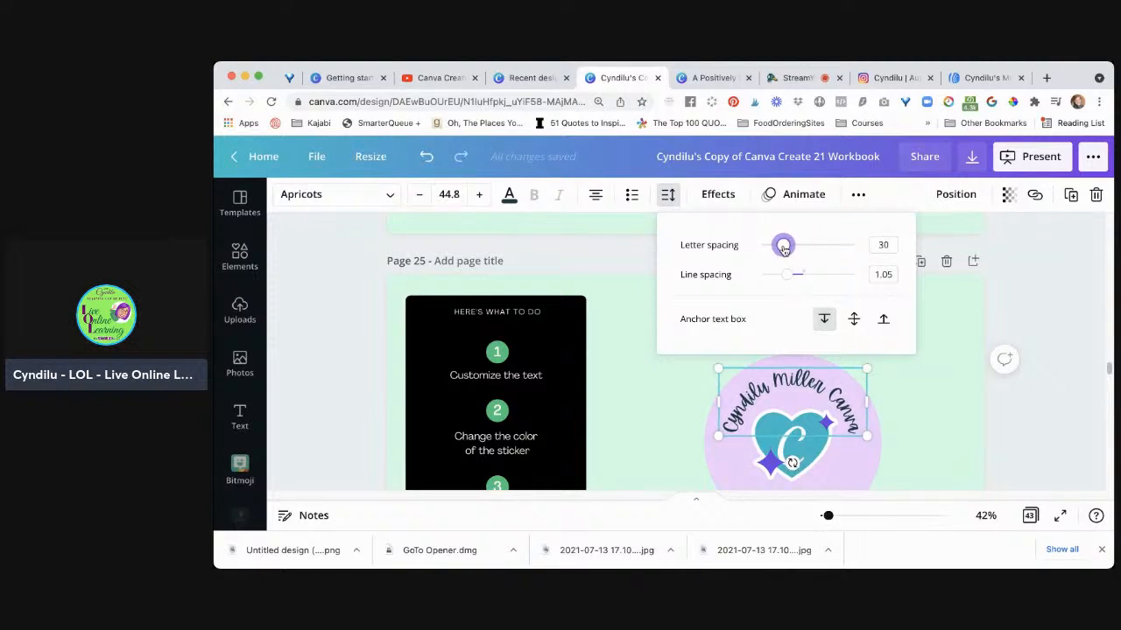
Step: Add the word "Master" after "Canva" in the sticker's upper curved text
left_click(848, 423)
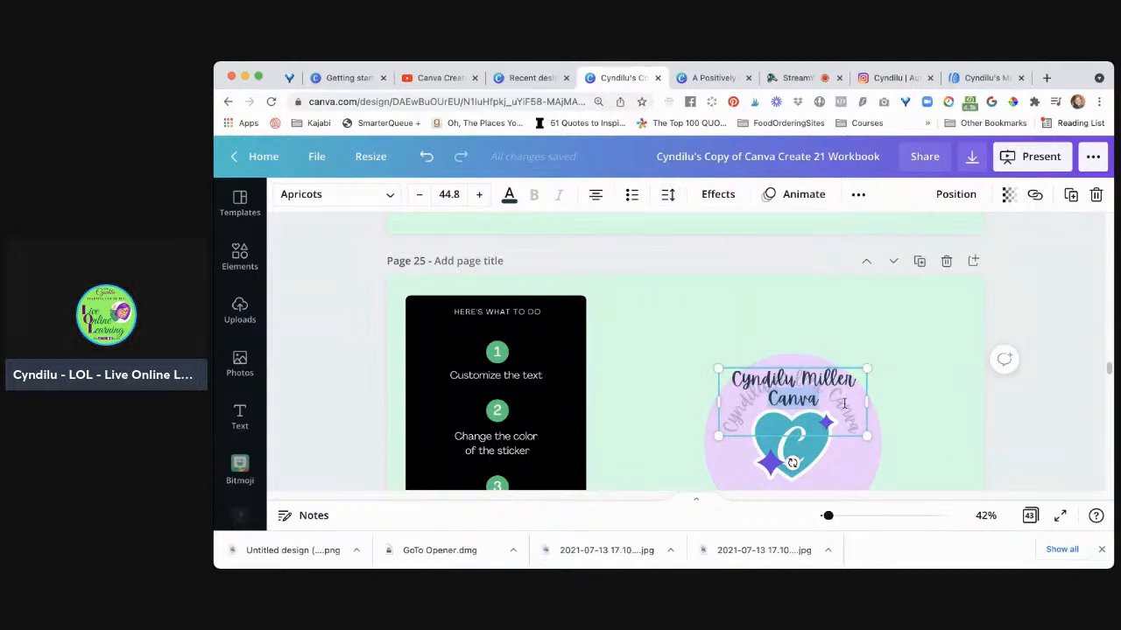
type("Master")
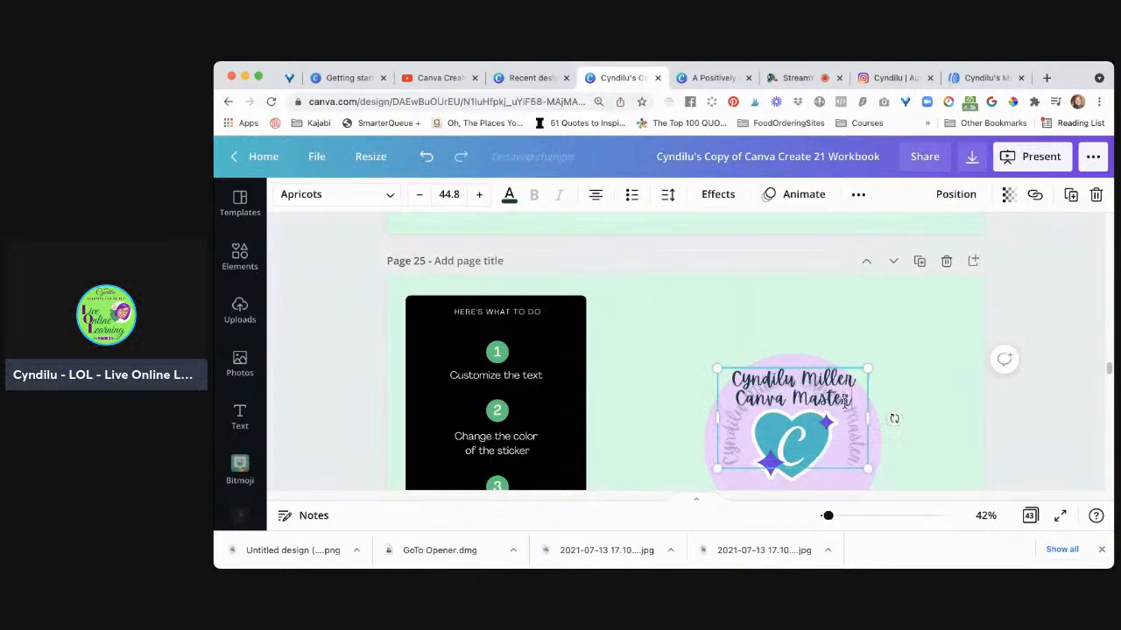
left_click(1008, 443)
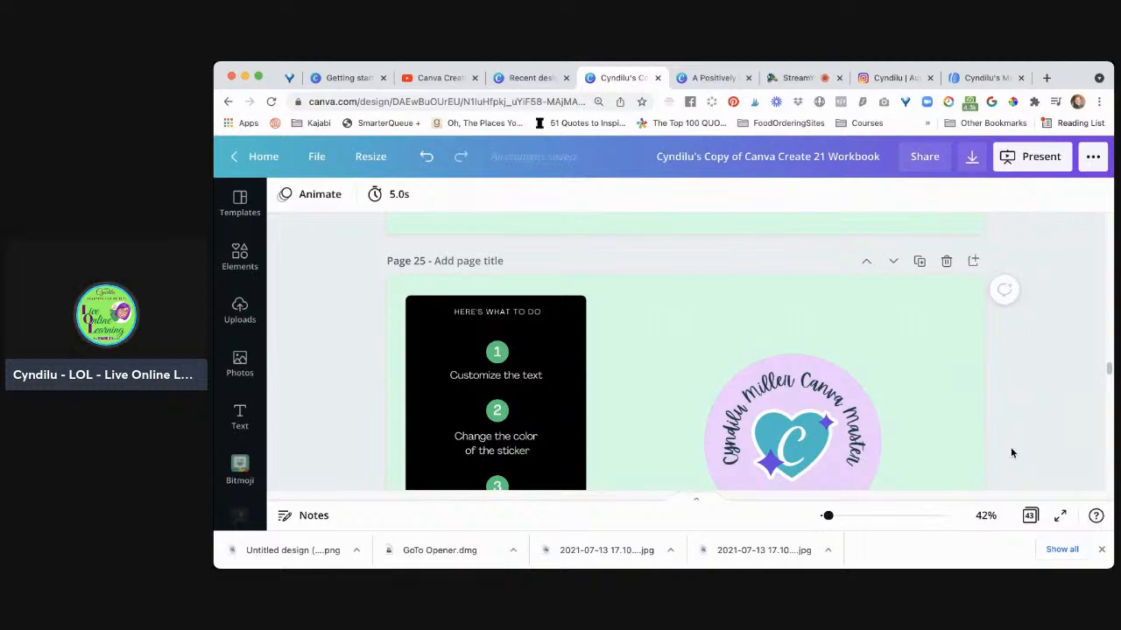
Step: Replace the sticker's lower curved "MASTER" text with "CREATING LIVE"
scroll(1008, 451, "down", 1)
scroll(1008, 457, "down", 1)
left_click(795, 437)
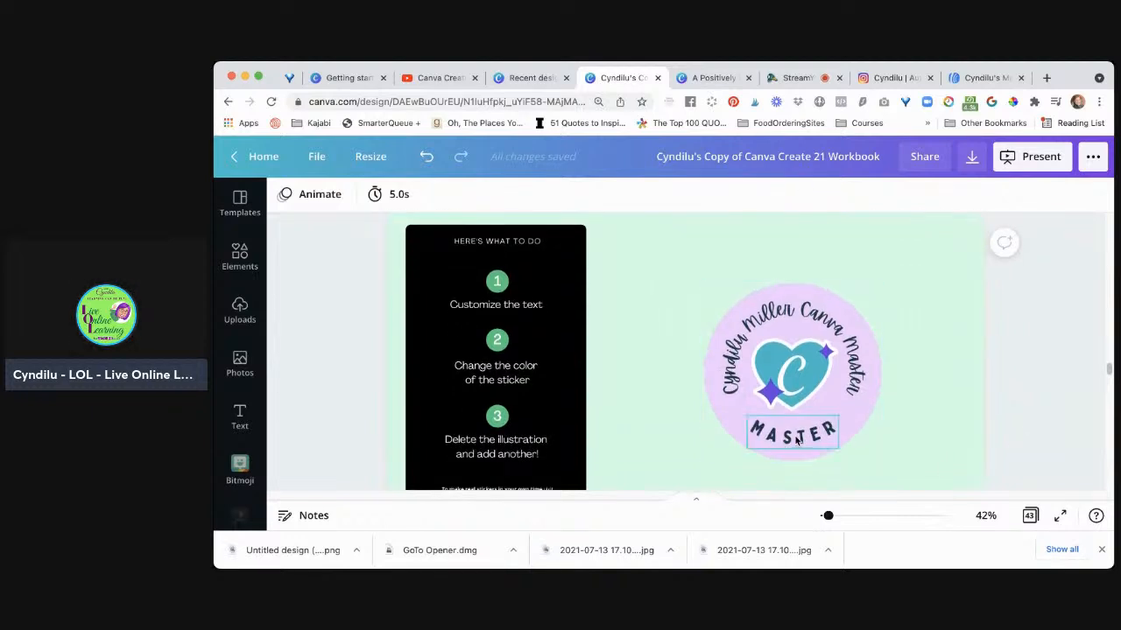
left_click(795, 437)
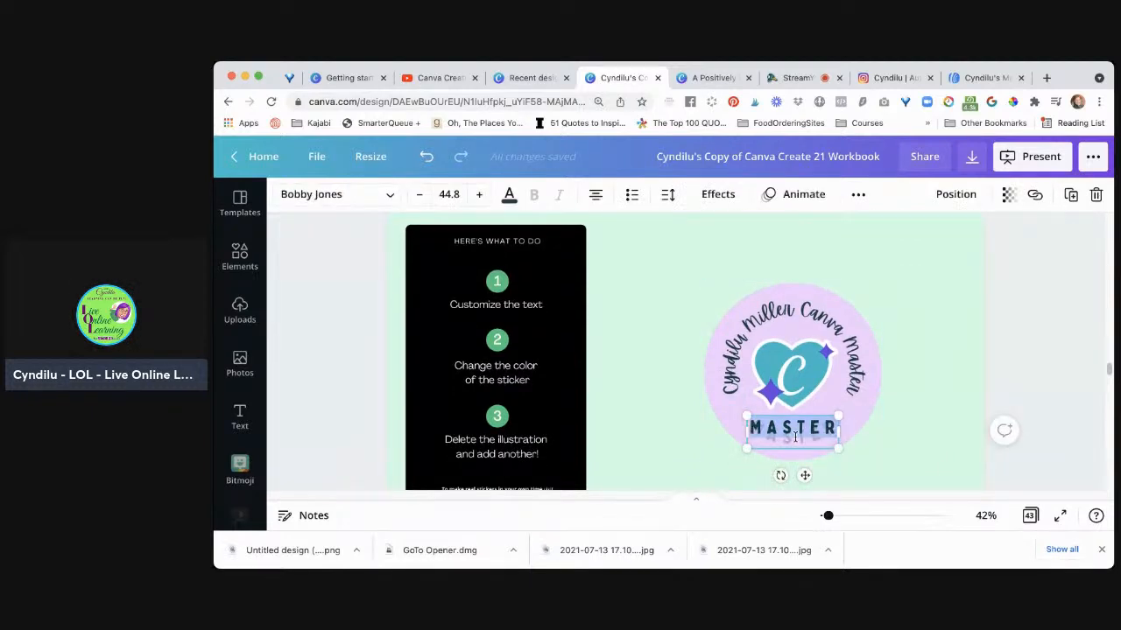
type("CRE")
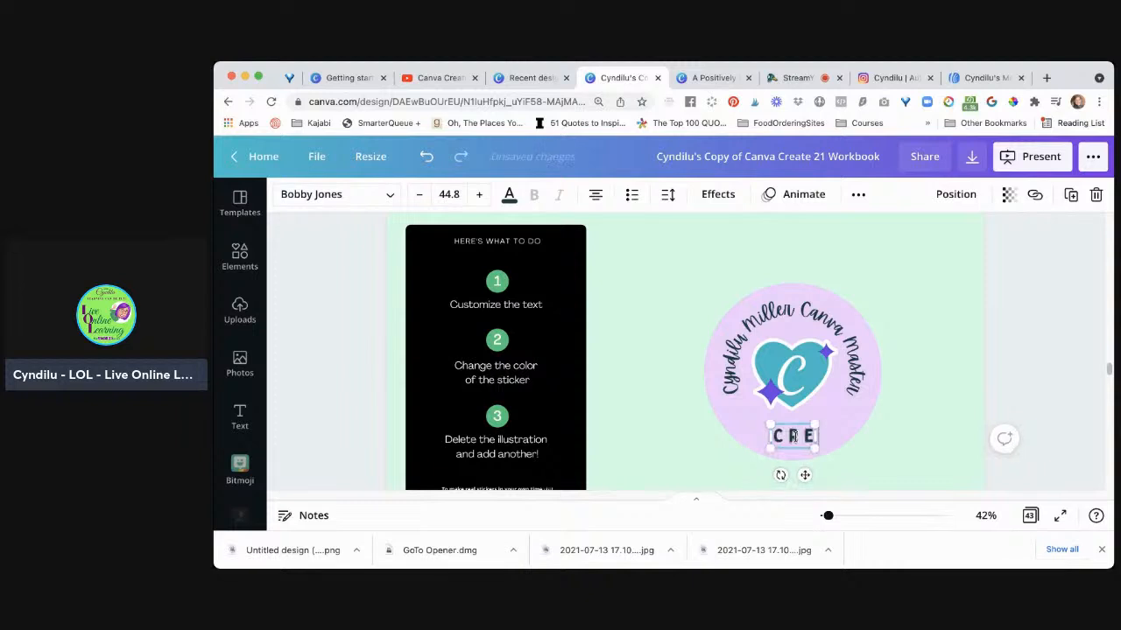
type("ATING LIVE")
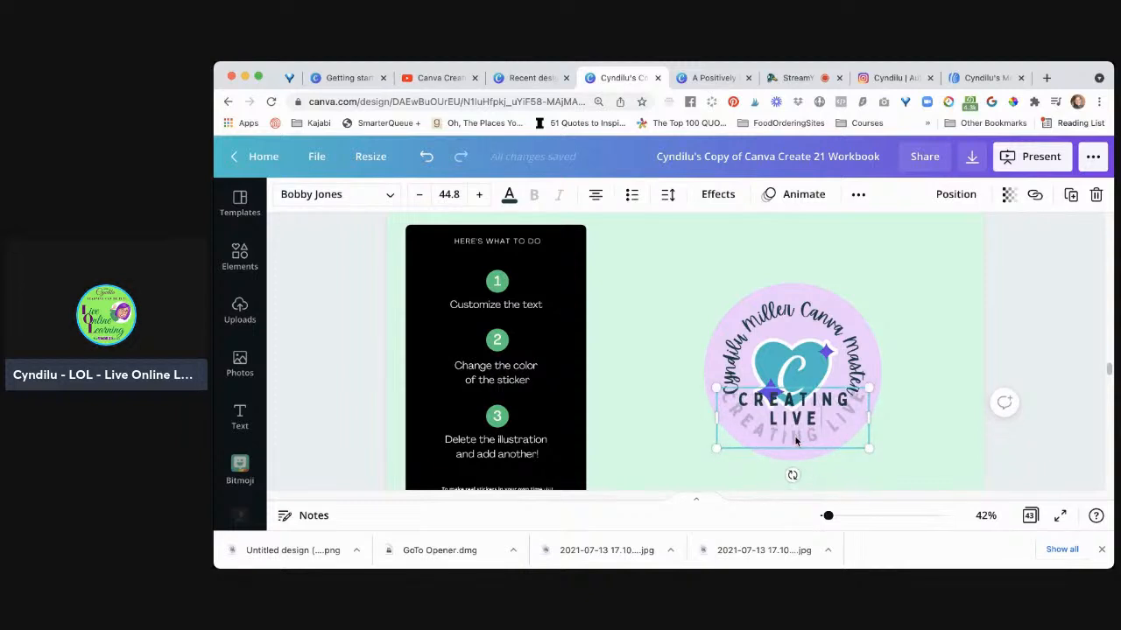
left_click(908, 461)
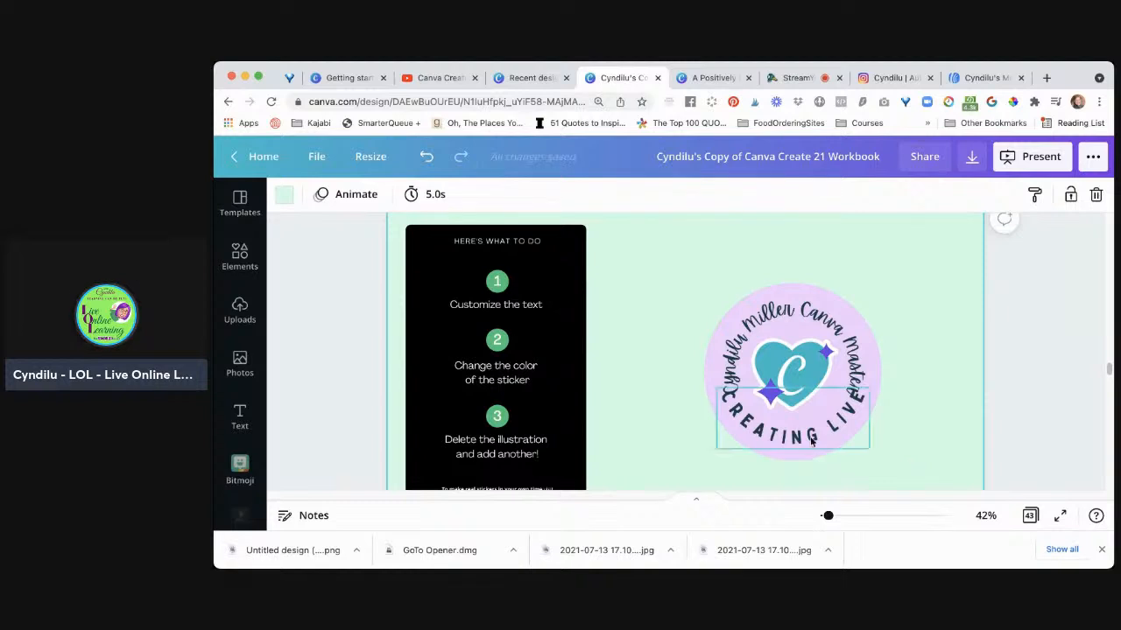
Step: Tighten the letter spacing of the curved "CREATING LIVE" text so it clears the upper text, and nudge its position slightly
left_click(813, 440)
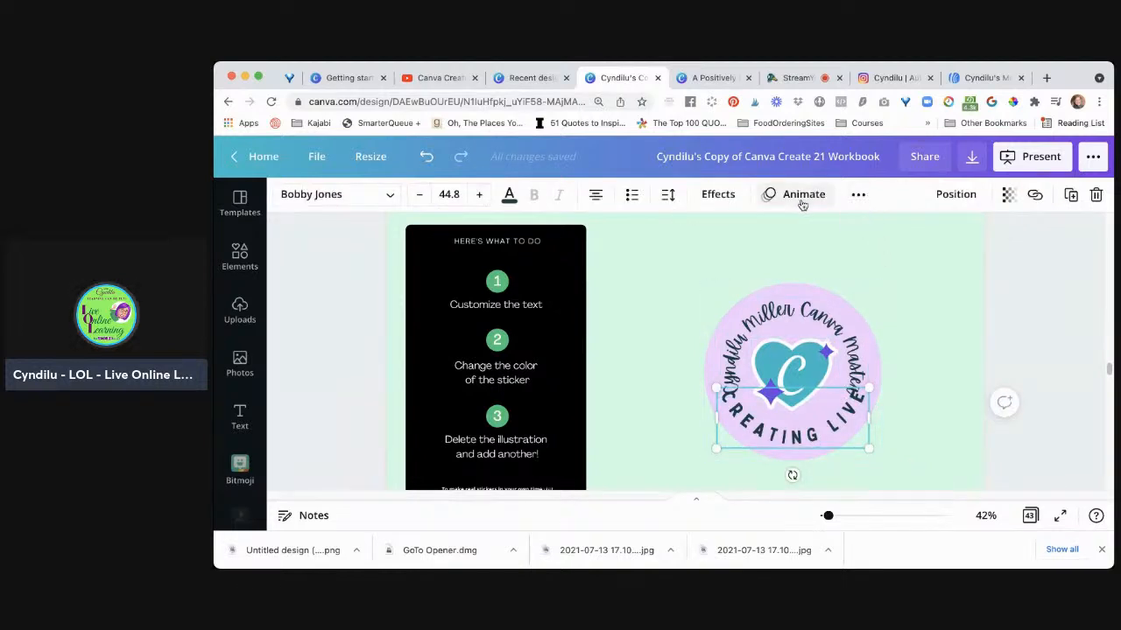
left_click(669, 196)
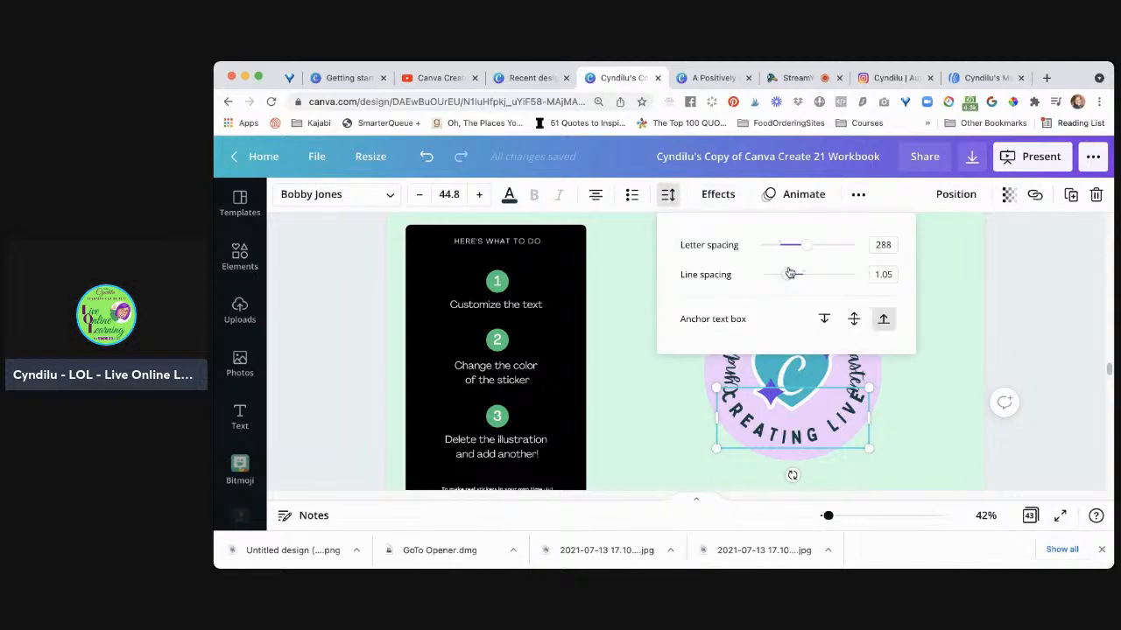
left_click_drag(806, 245, 788, 246)
left_click(911, 424)
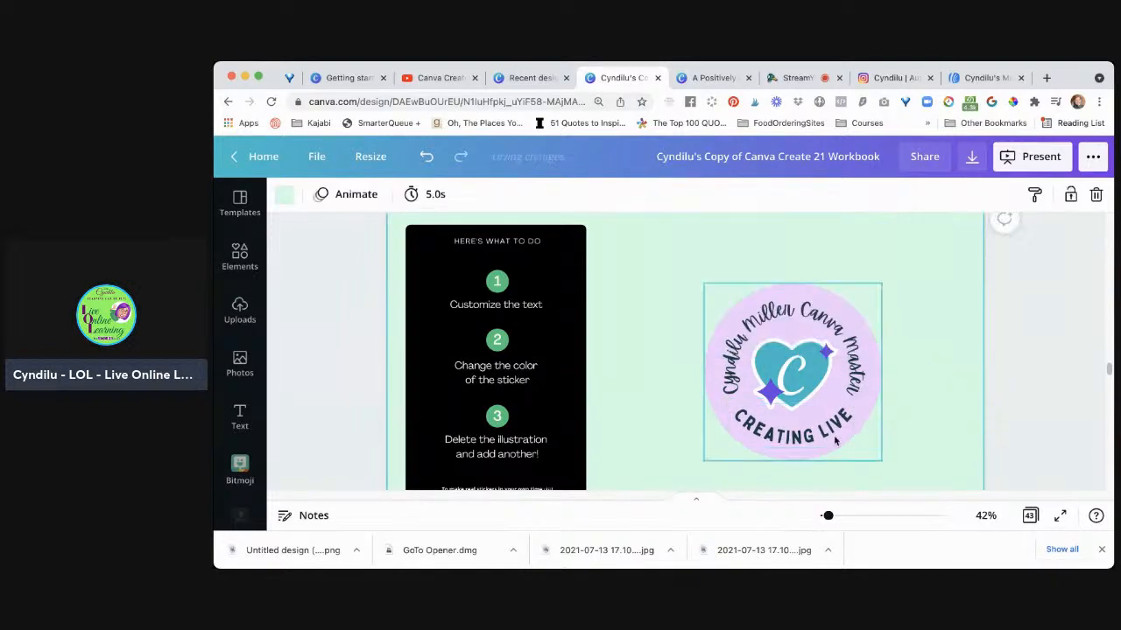
left_click(798, 438)
left_click_drag(797, 436, 796, 435)
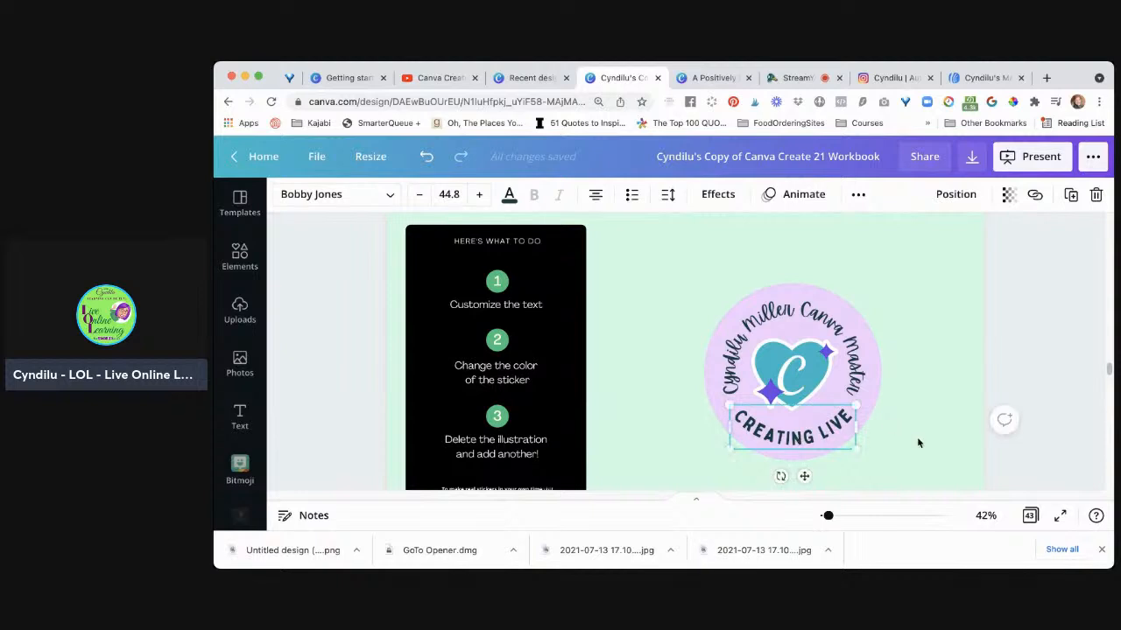
left_click(918, 443)
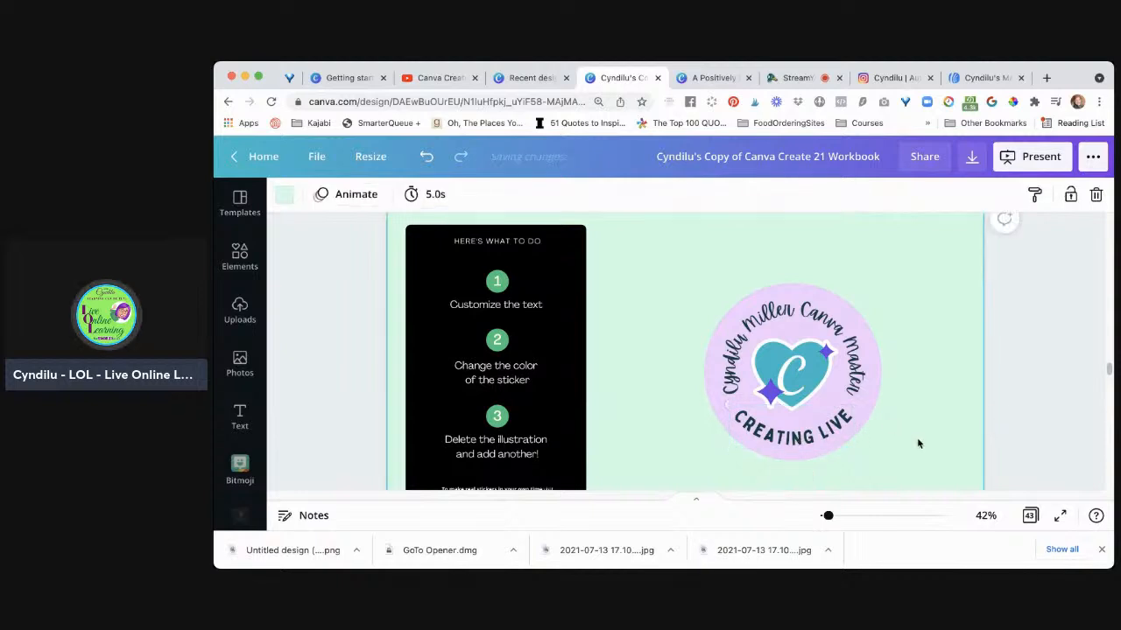
Step: Bring up the fill colours for the sticker's circle and load the Live Online Learning brand kit palette
left_click(872, 349)
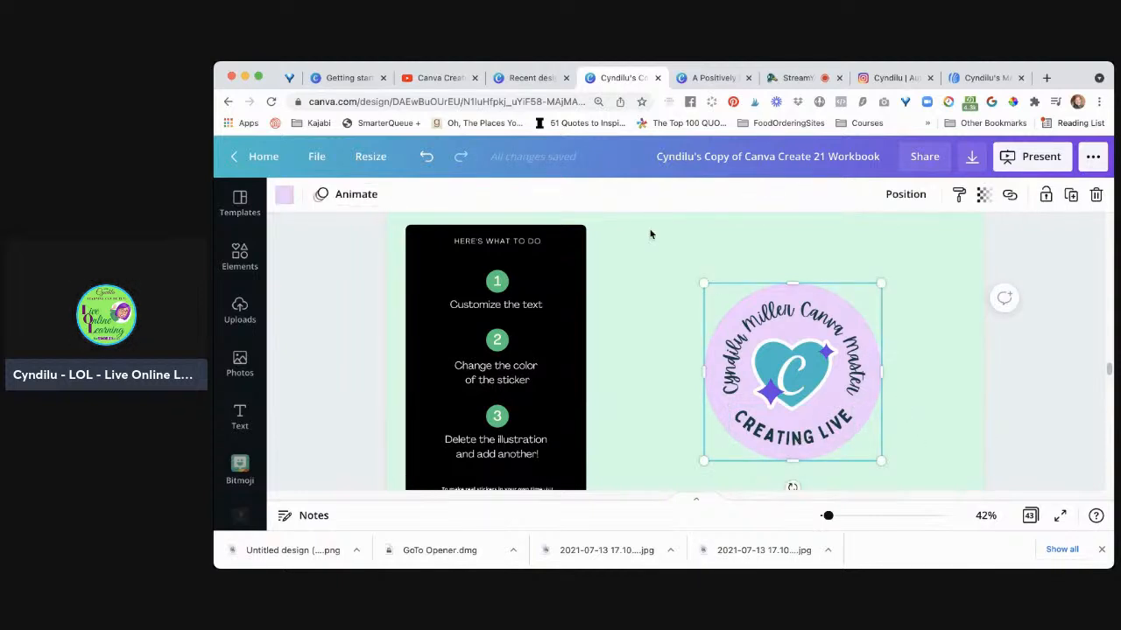
left_click(283, 196)
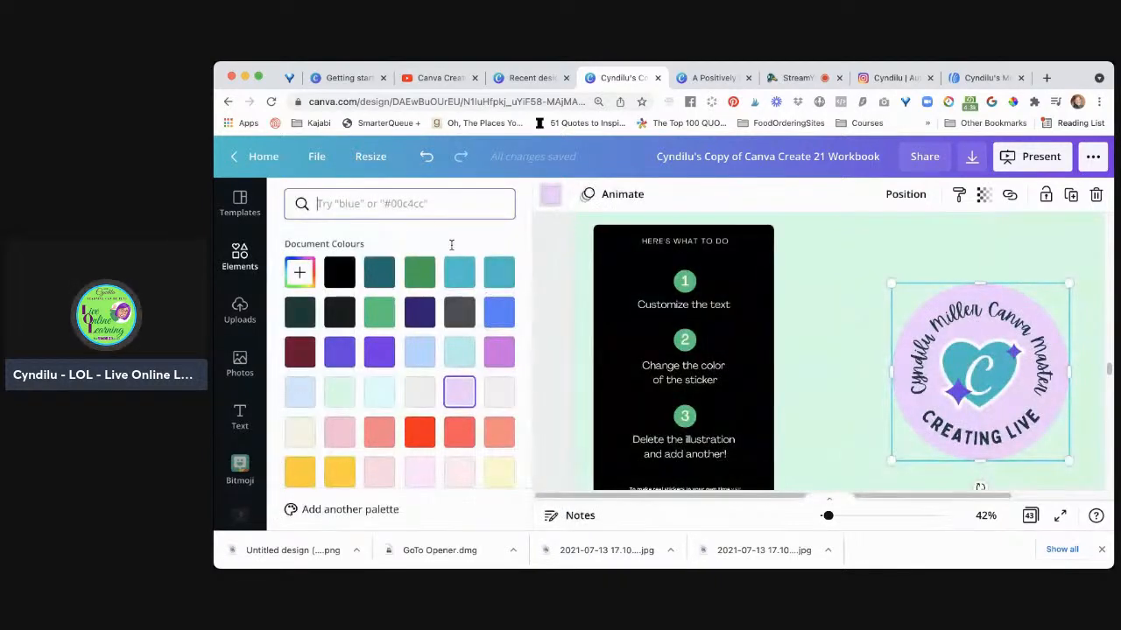
scroll(454, 255, "down", 3)
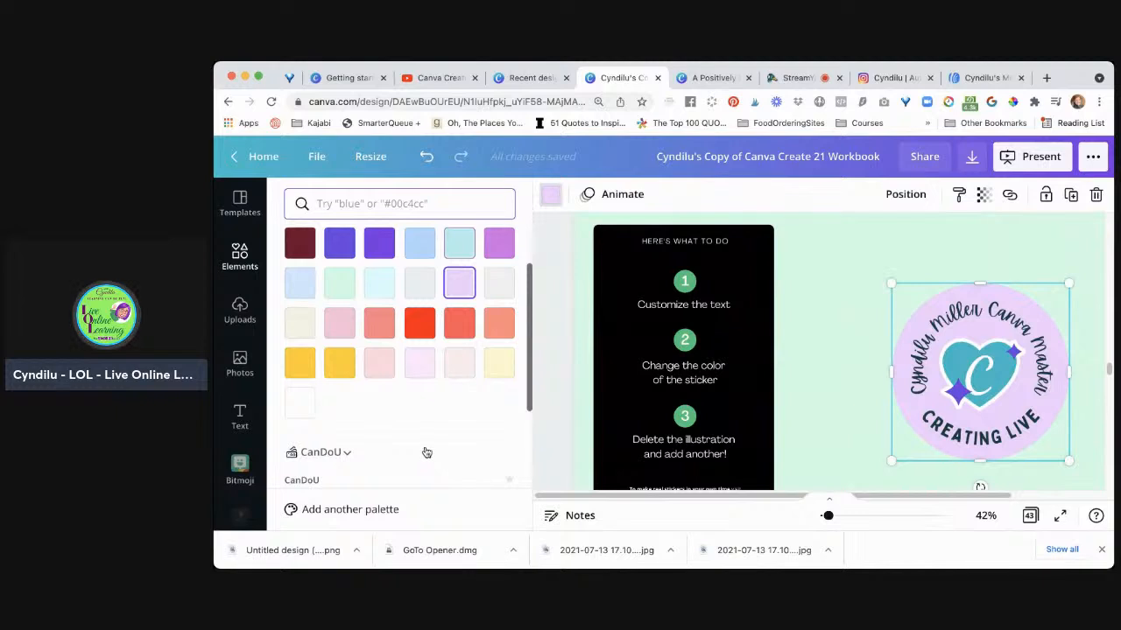
scroll(427, 451, "down", 3)
left_click(341, 354)
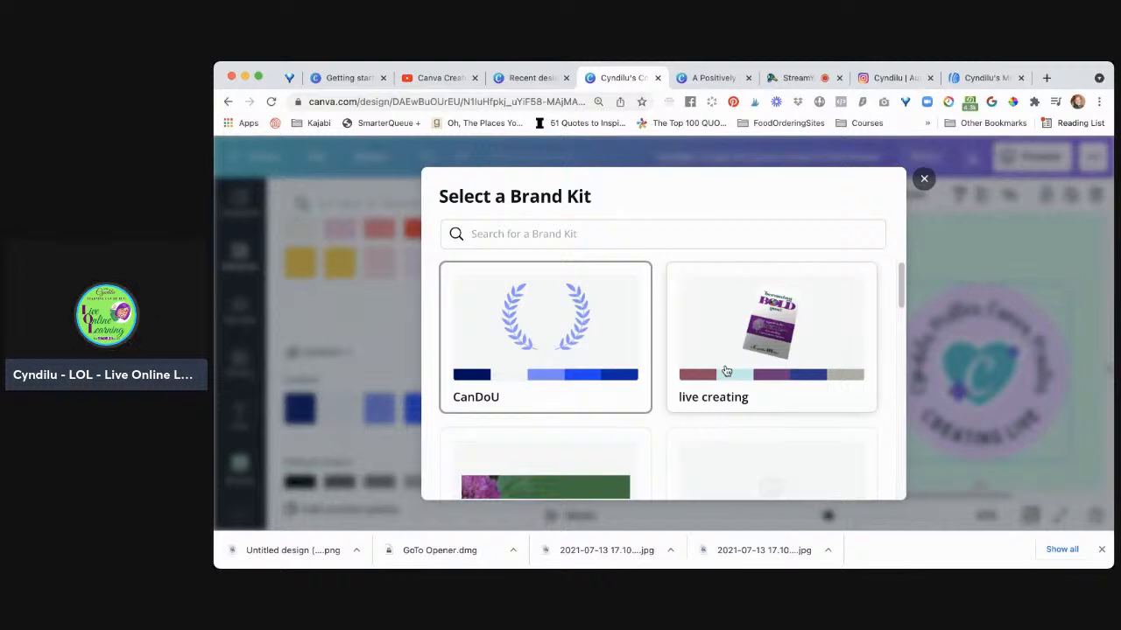
scroll(725, 372, "down", 5)
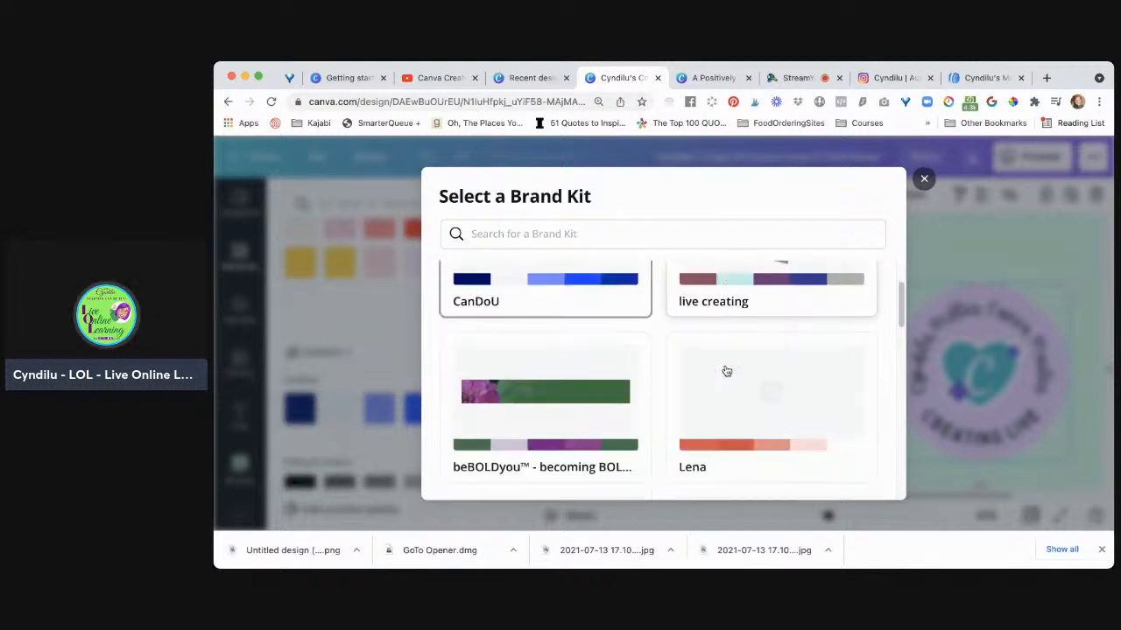
scroll(746, 430, "down", 3)
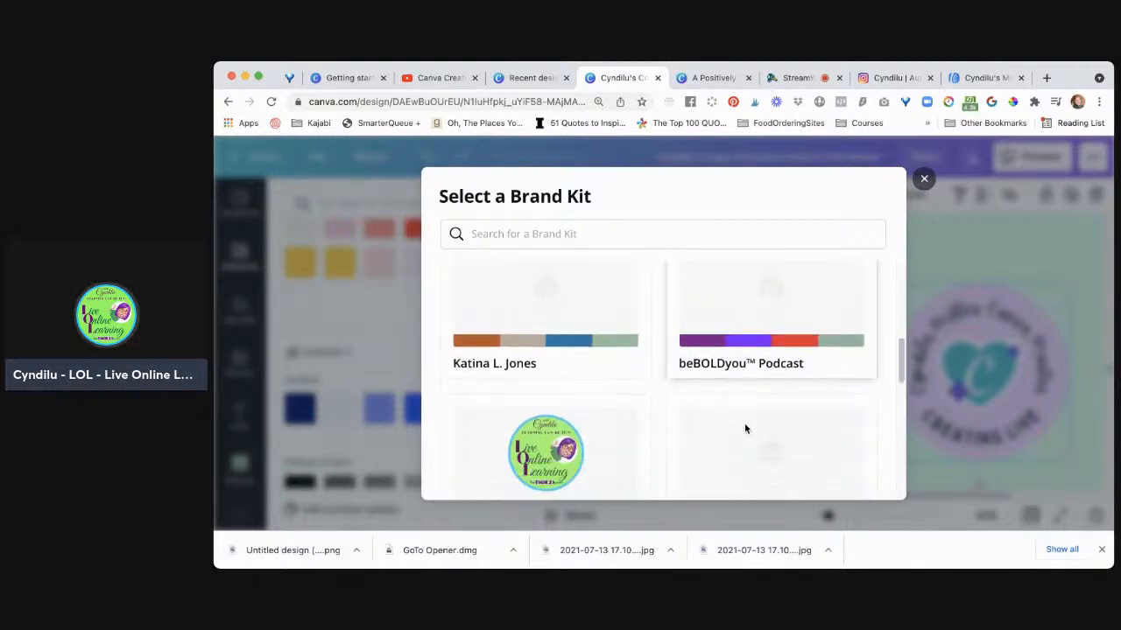
scroll(598, 324, "down", 1)
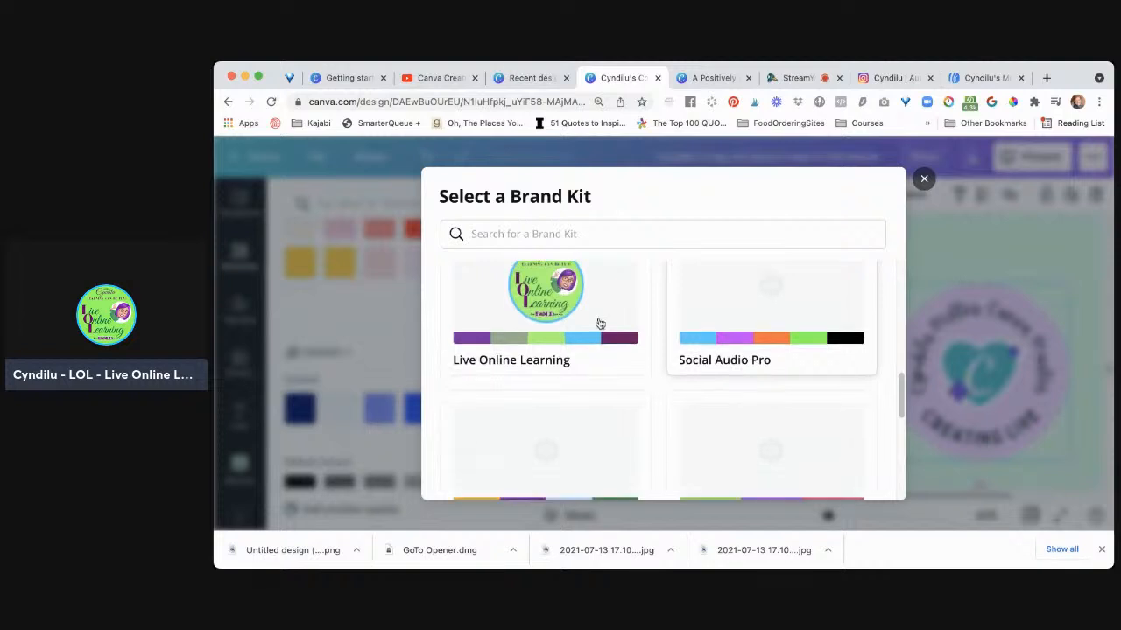
left_click(640, 342)
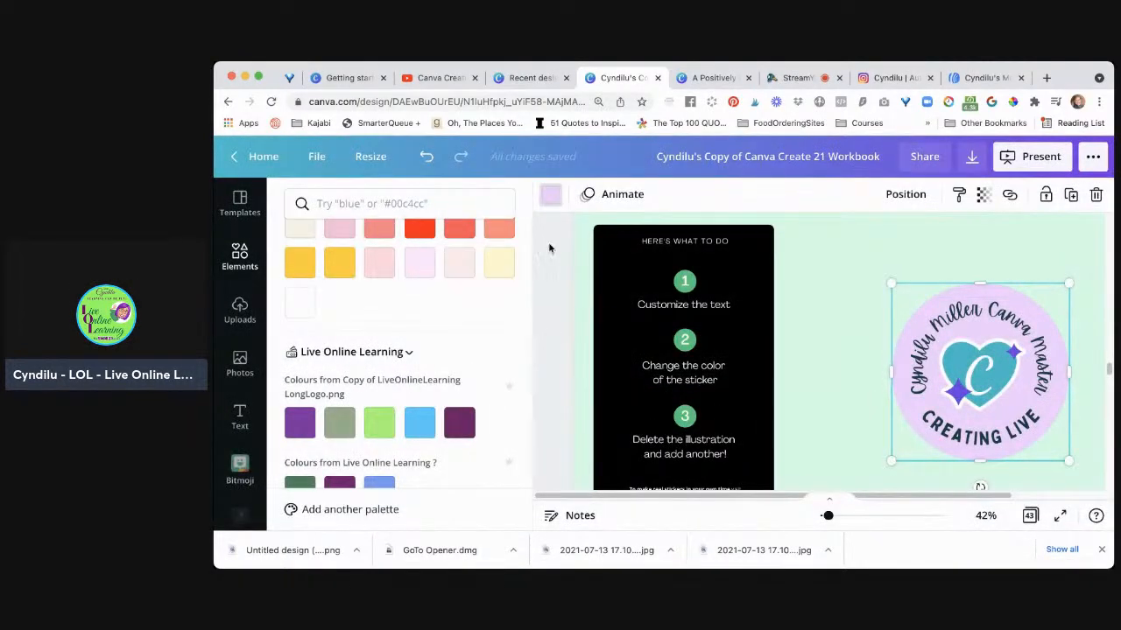
Step: Switch to the Canva Creators brand kit and recolour the sticker's circle with its dark blue
left_click(399, 352)
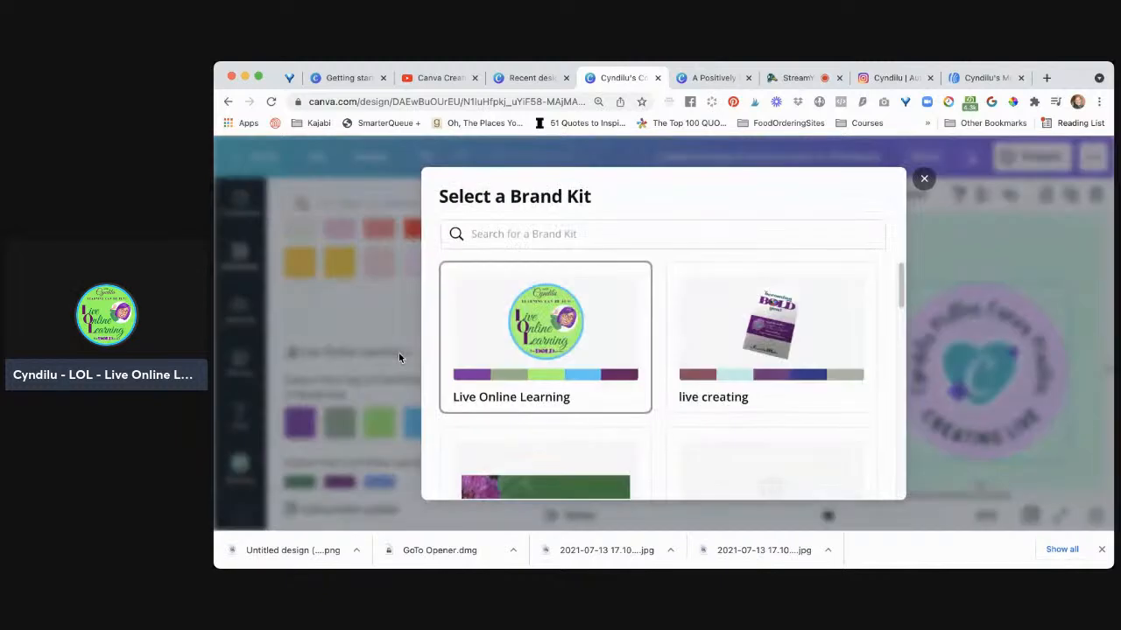
scroll(577, 405, "down", 3)
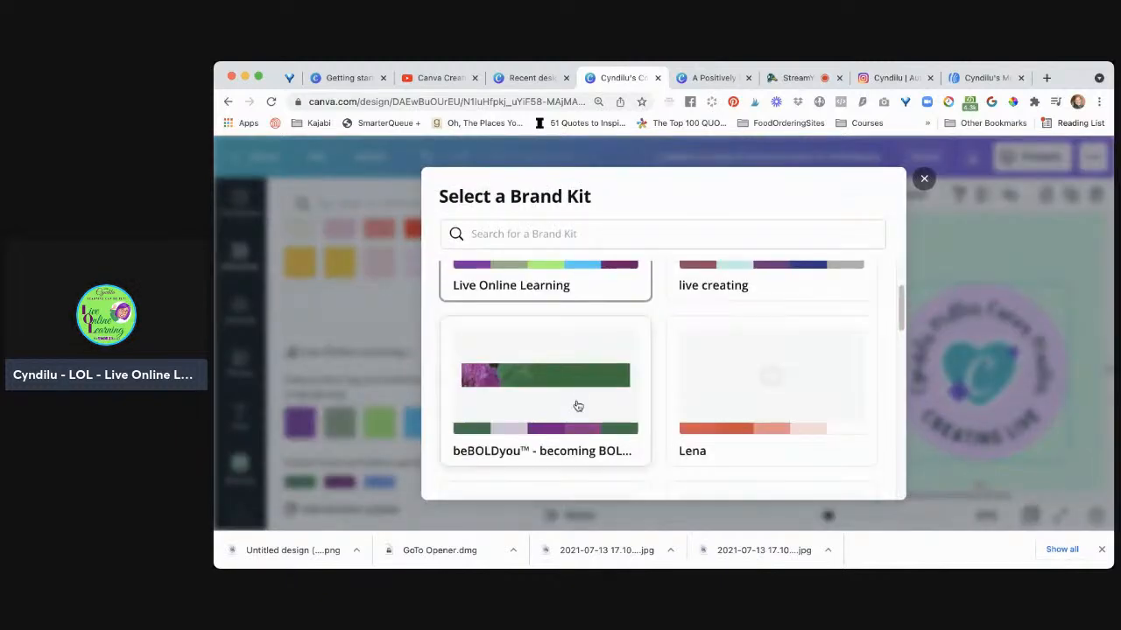
scroll(577, 406, "down", 5)
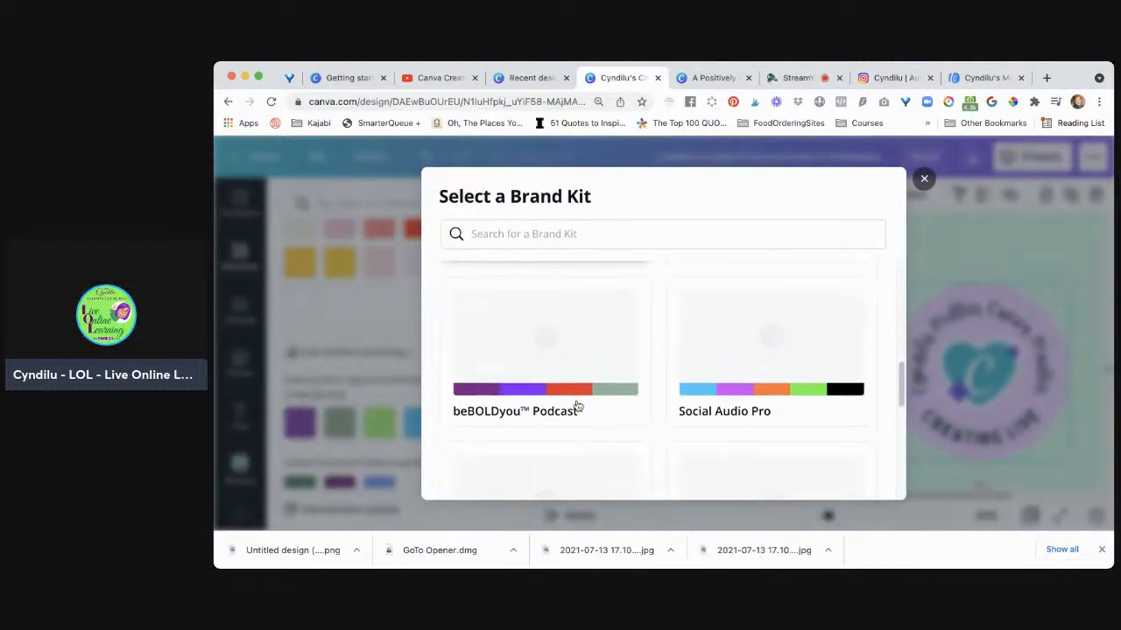
scroll(577, 406, "down", 6)
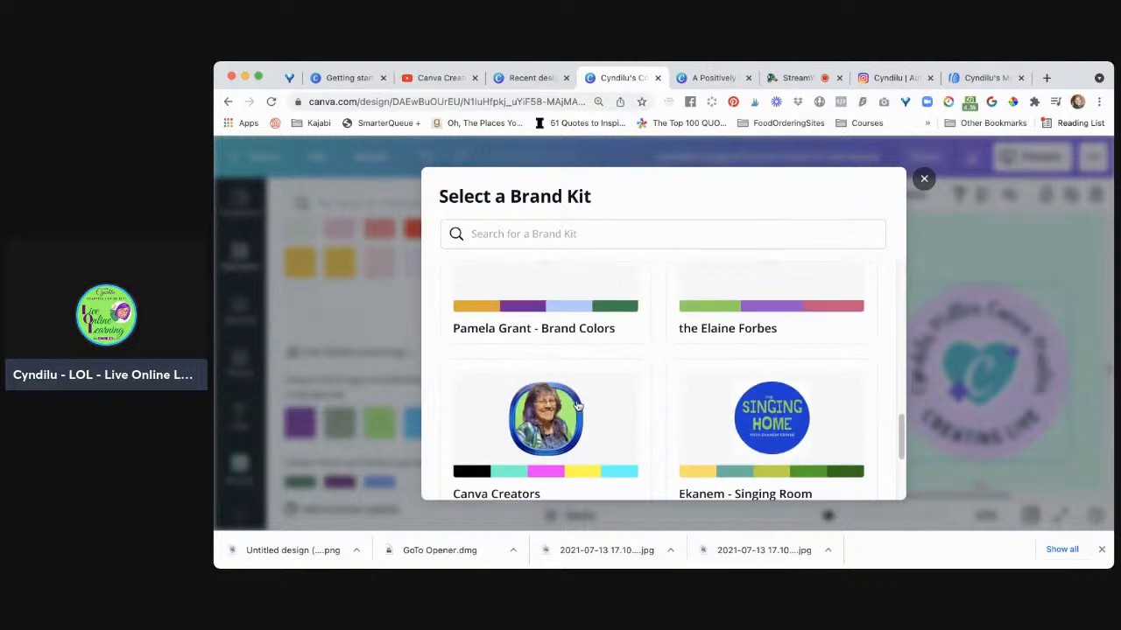
scroll(577, 406, "down", 2)
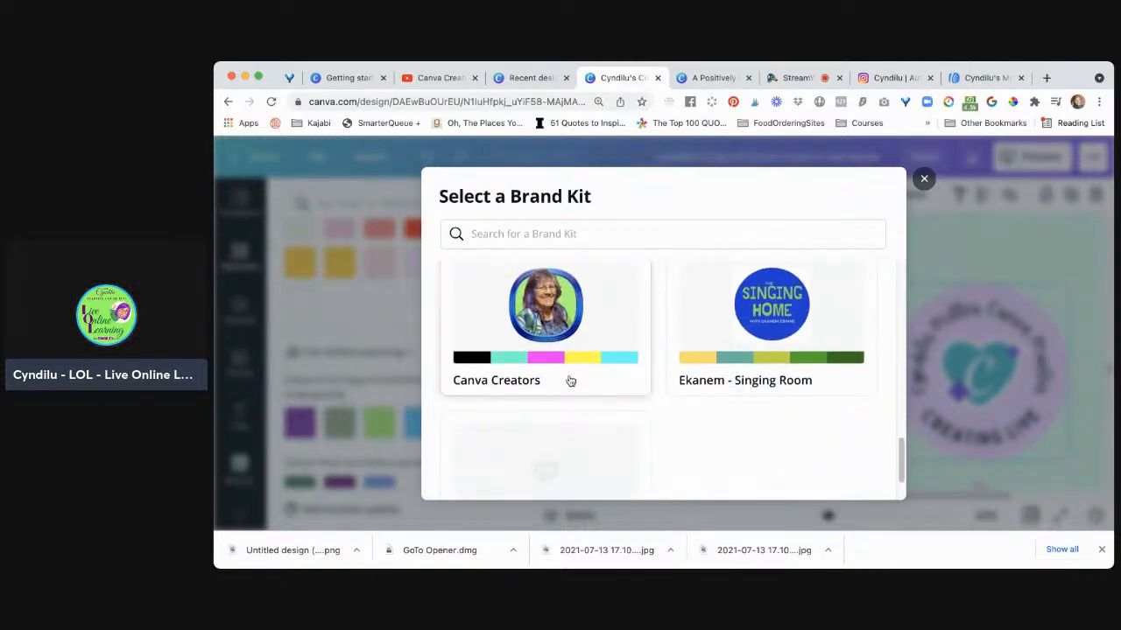
left_click(570, 381)
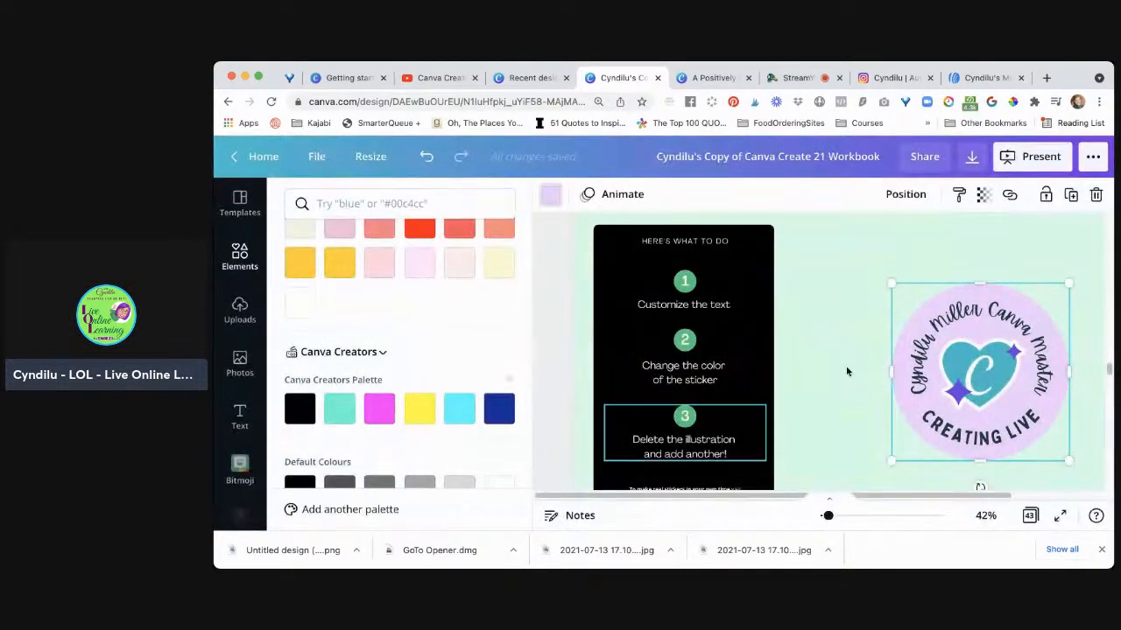
left_click(506, 418)
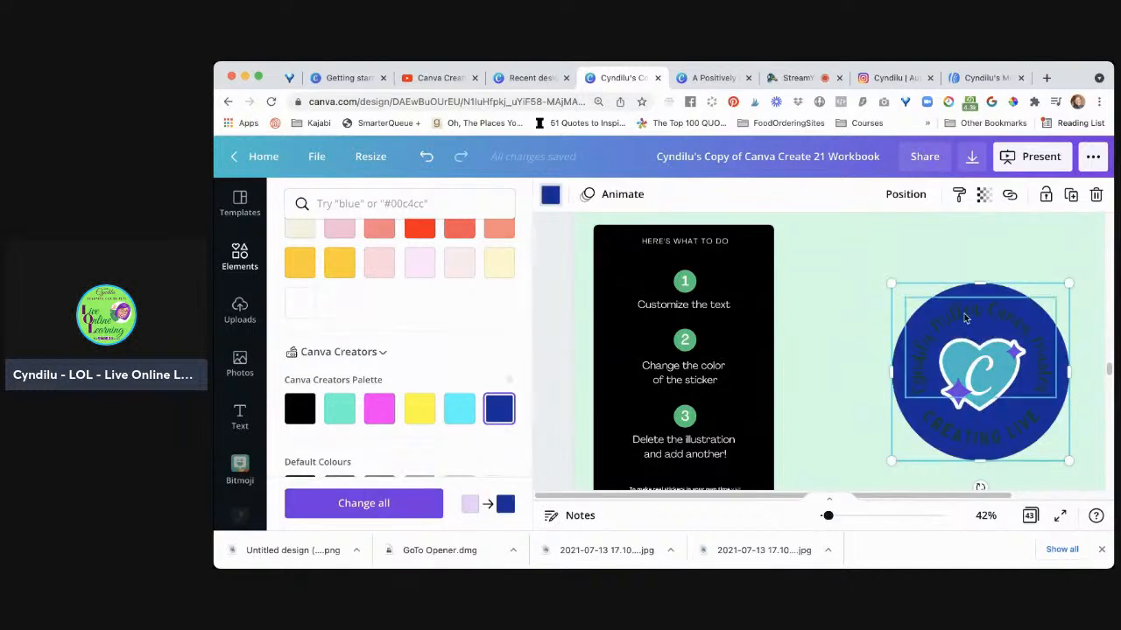
left_click(417, 422)
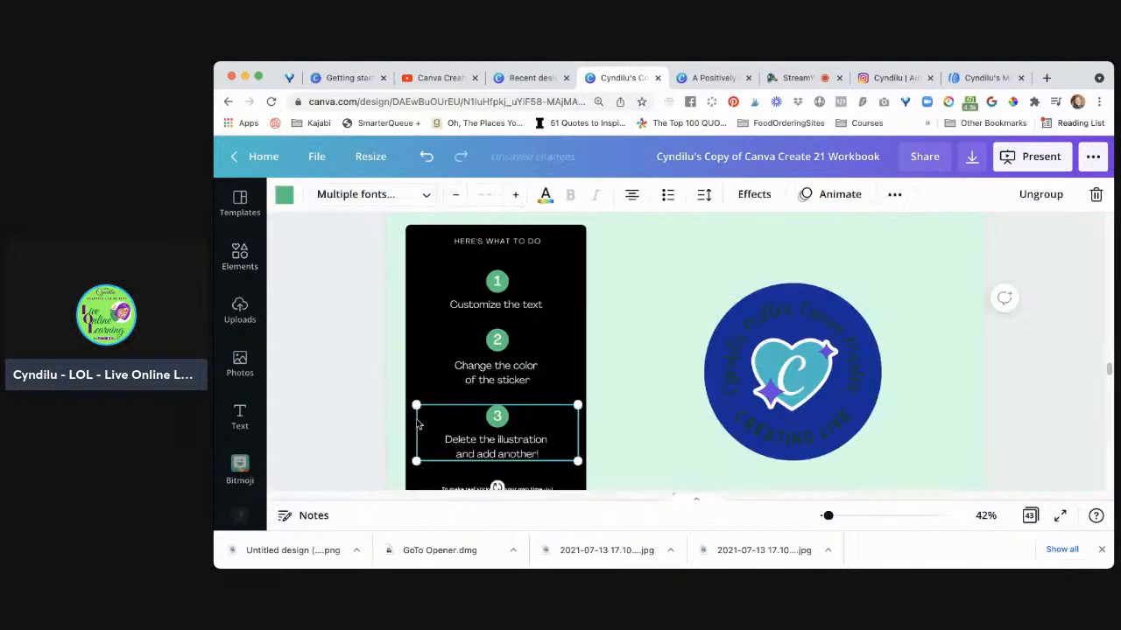
Step: Recolour the sticker's upper and lower curved texts with the yellow from the Canva Creators palette
left_click(740, 341)
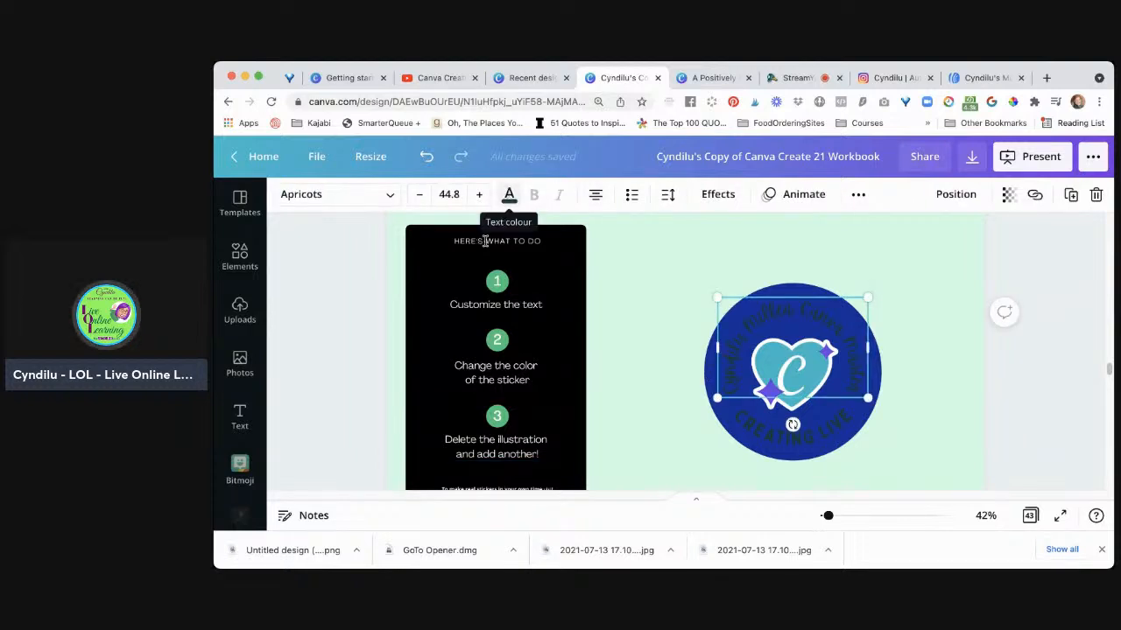
left_click(509, 194)
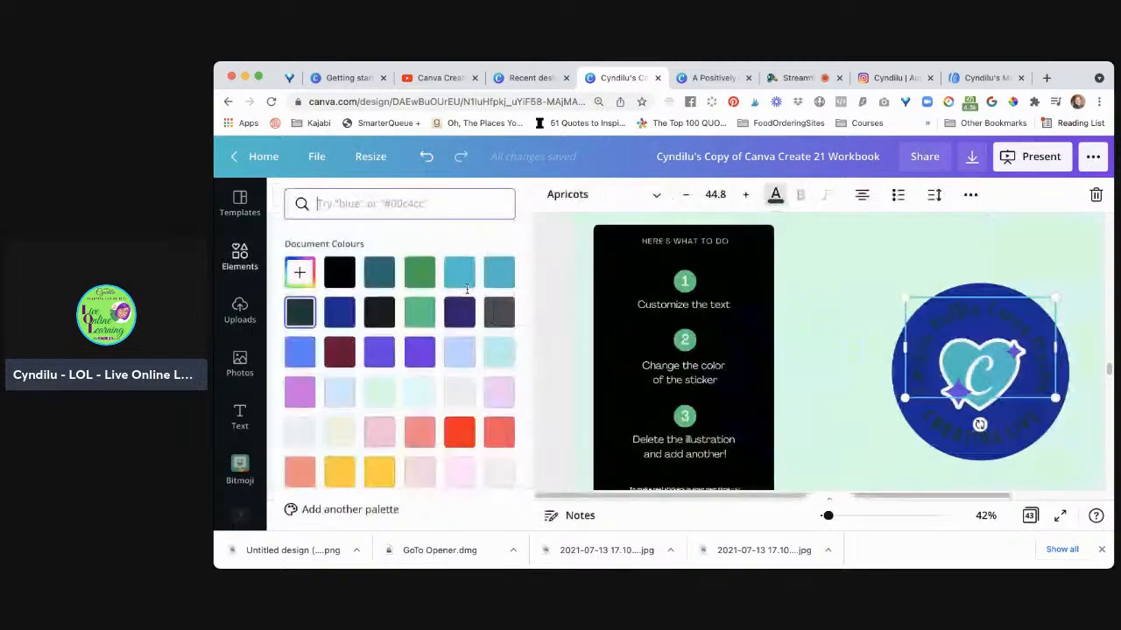
scroll(417, 367, "down", 5)
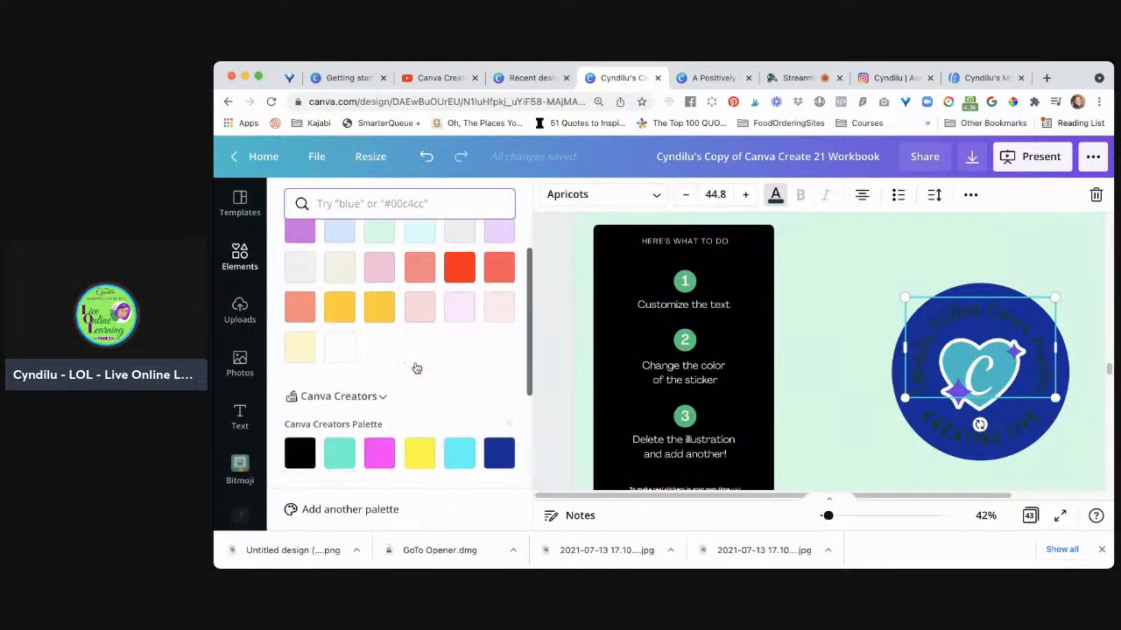
scroll(424, 429, "down", 3)
left_click(420, 362)
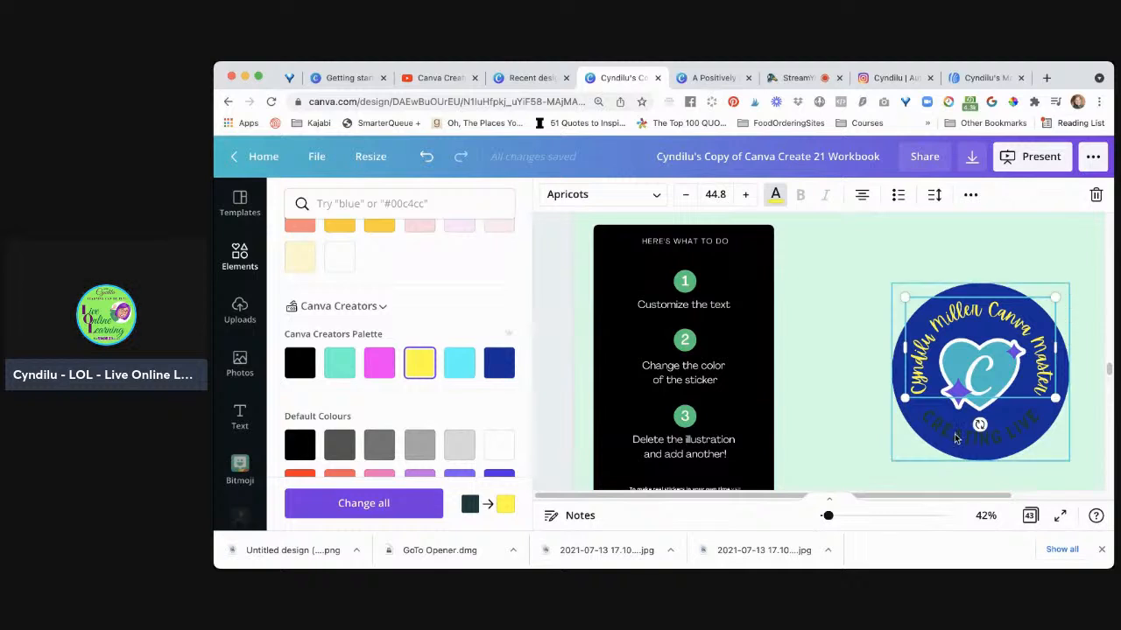
left_click(956, 438)
left_click(420, 363)
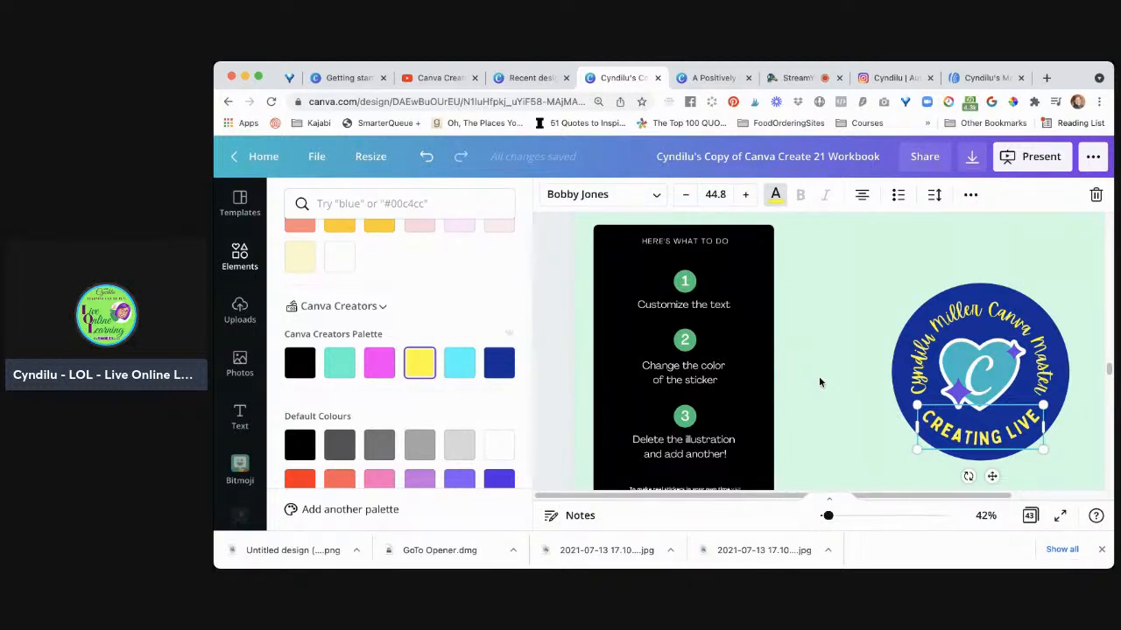
Step: Delete the heart illustration from the centre of the sticker
scroll(819, 381, "down", 2)
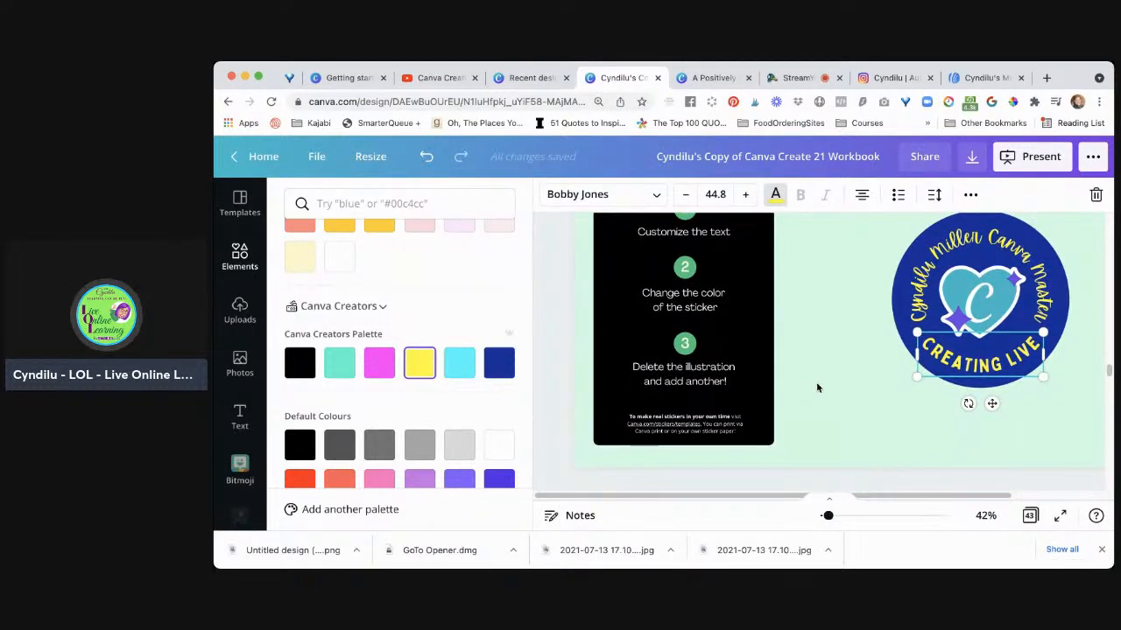
scroll(816, 382, "up", 1)
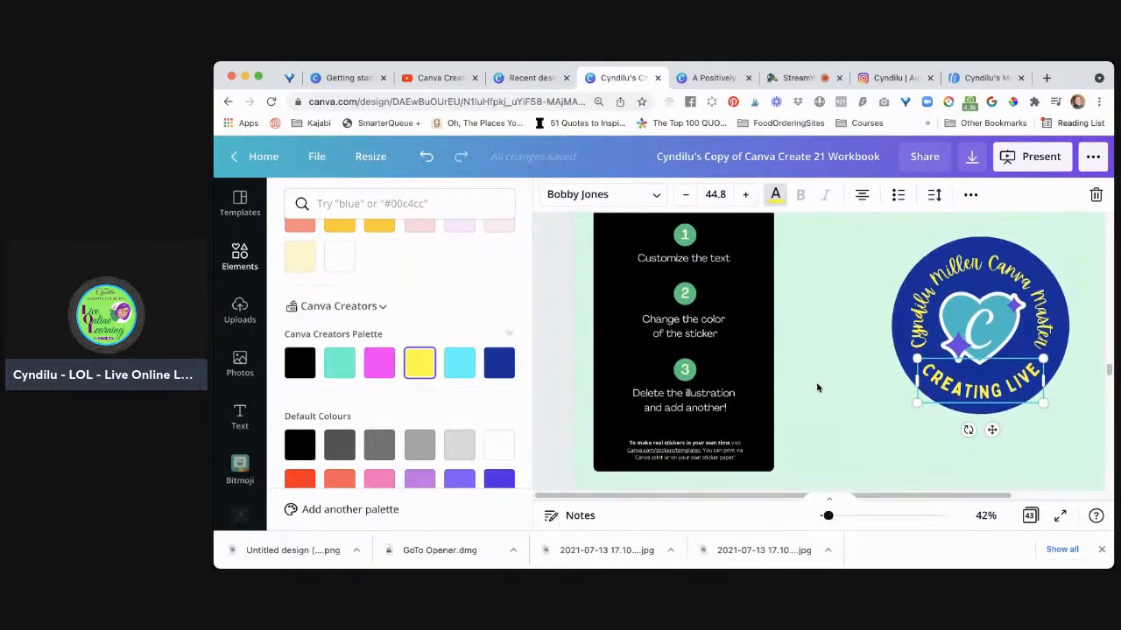
left_click(979, 329)
key("Delete")
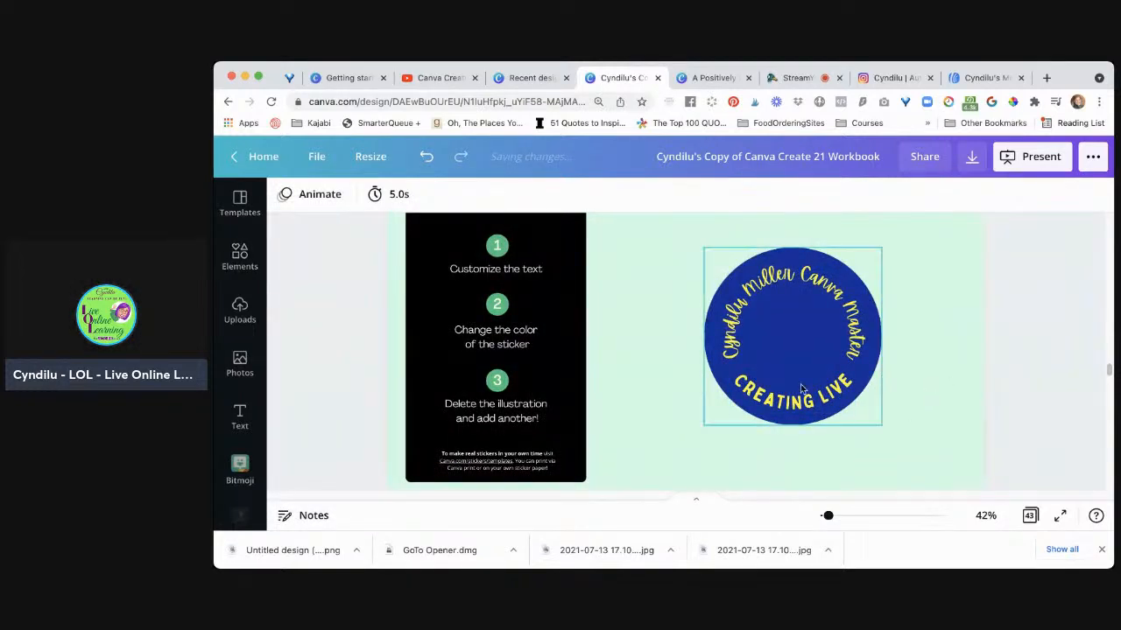
Step: Search the elements for "Canva" and add the illustration of a hand with a purple hat and a "C" star
left_click(239, 257)
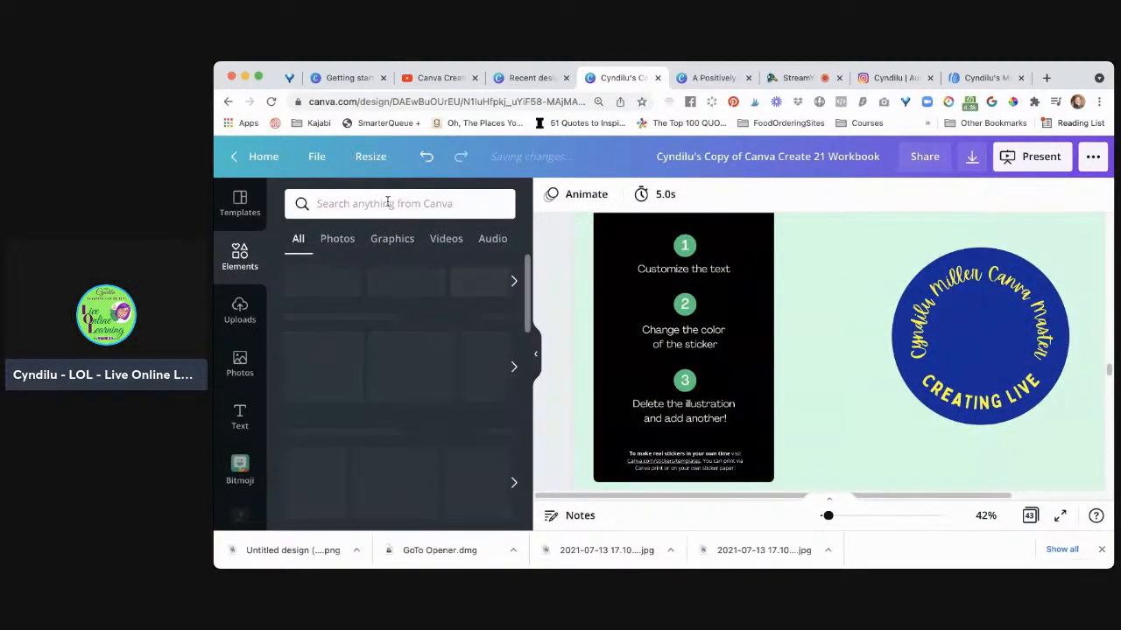
left_click(387, 202)
type("Canva")
key("Return")
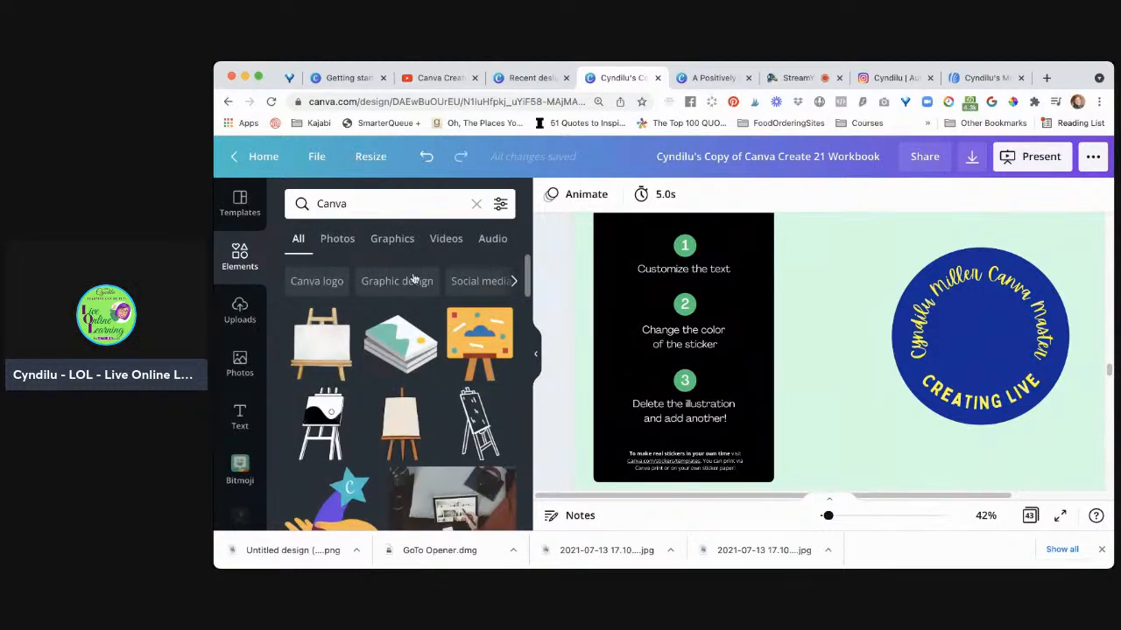
scroll(411, 437, "down", 3)
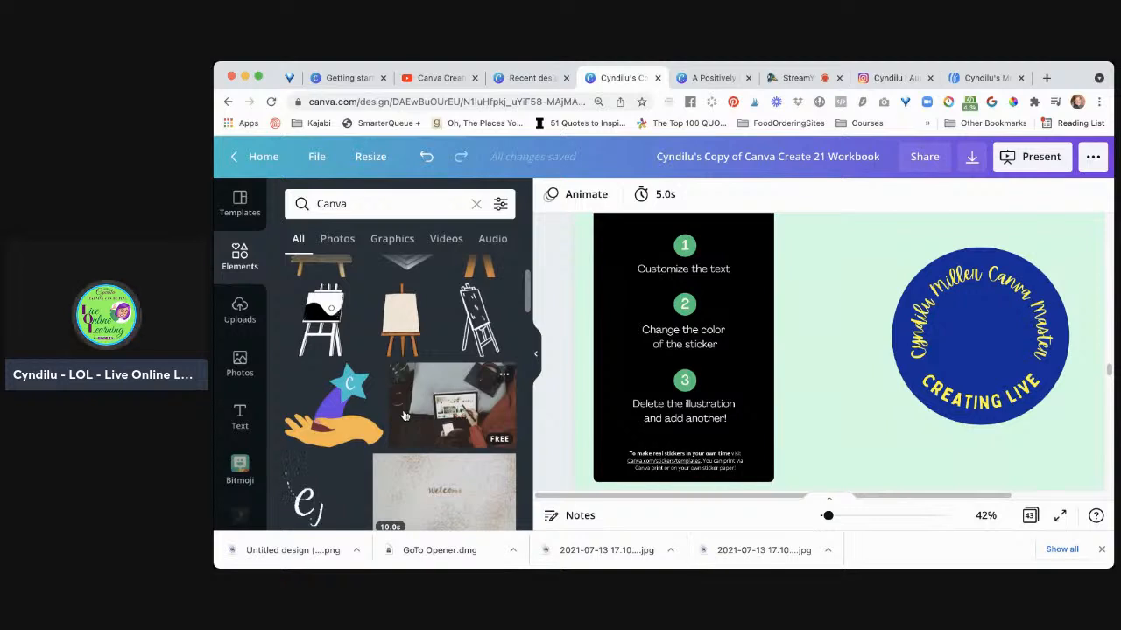
scroll(347, 428, "down", 3)
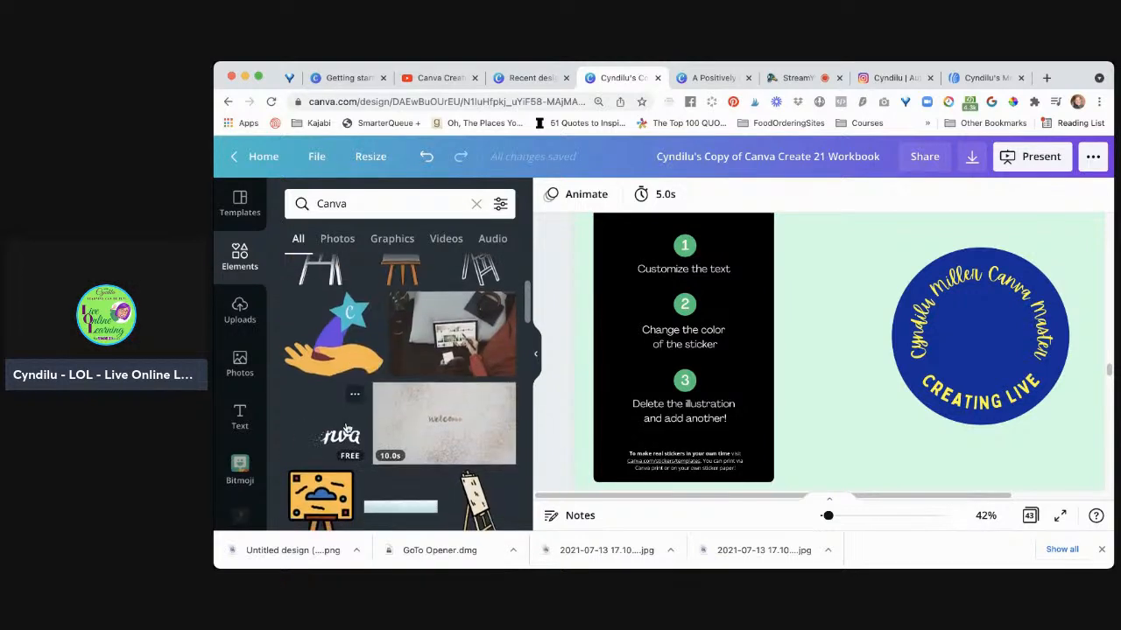
scroll(347, 427, "up", 1)
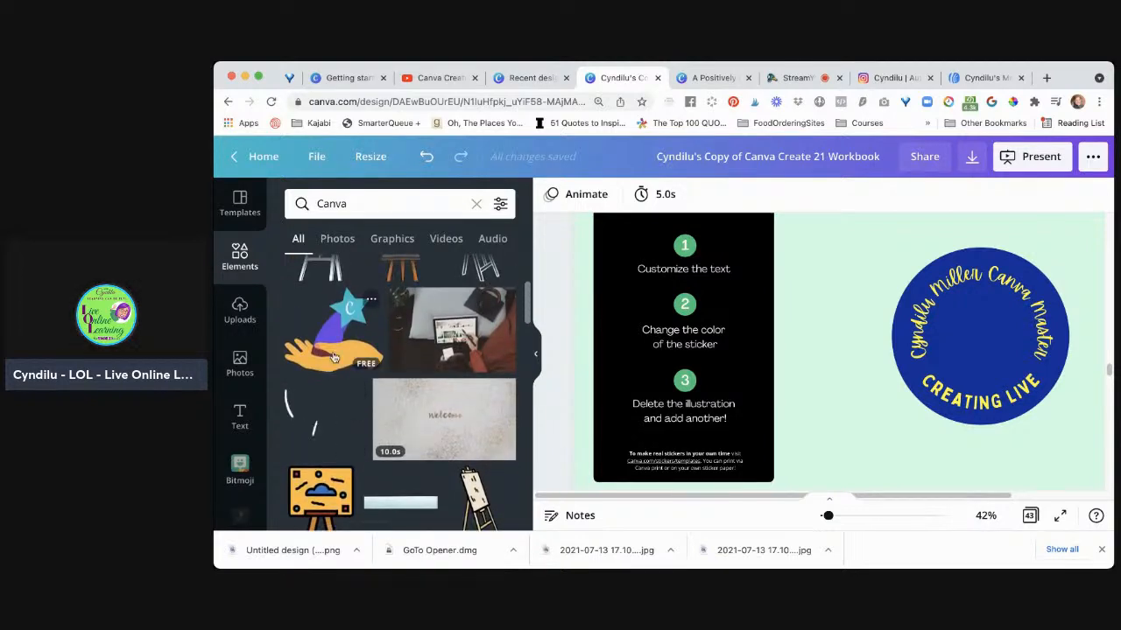
left_click(327, 427)
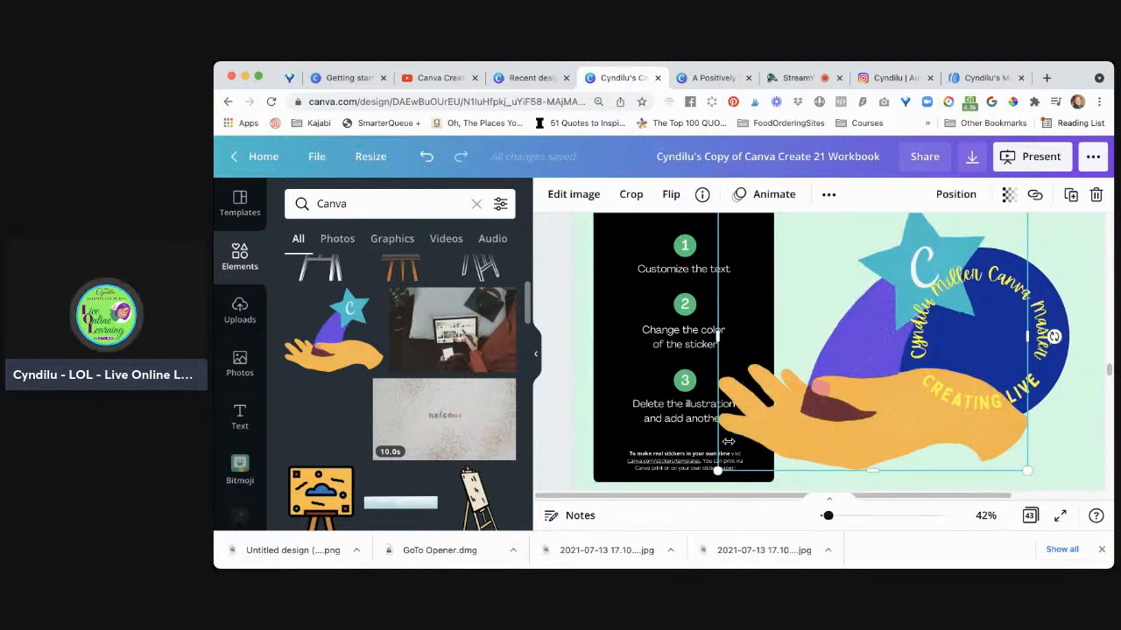
Step: Shrink the hand-and-star illustration and move it inside the round sticker on page 25
left_click_drag(718, 470, 869, 341)
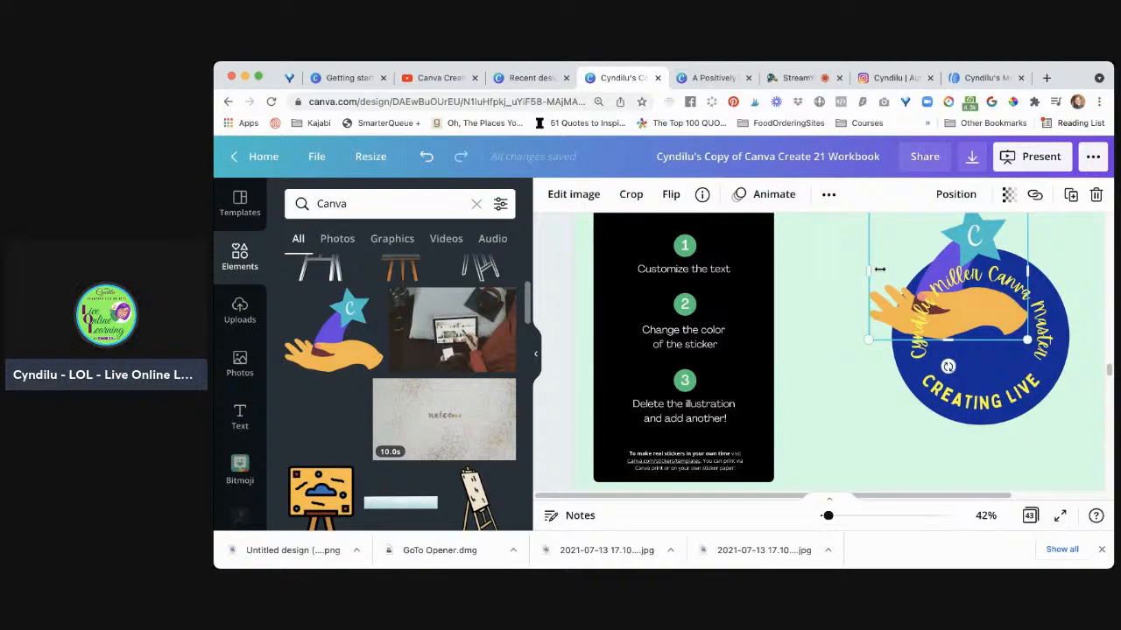
scroll(882, 258, "up", 2)
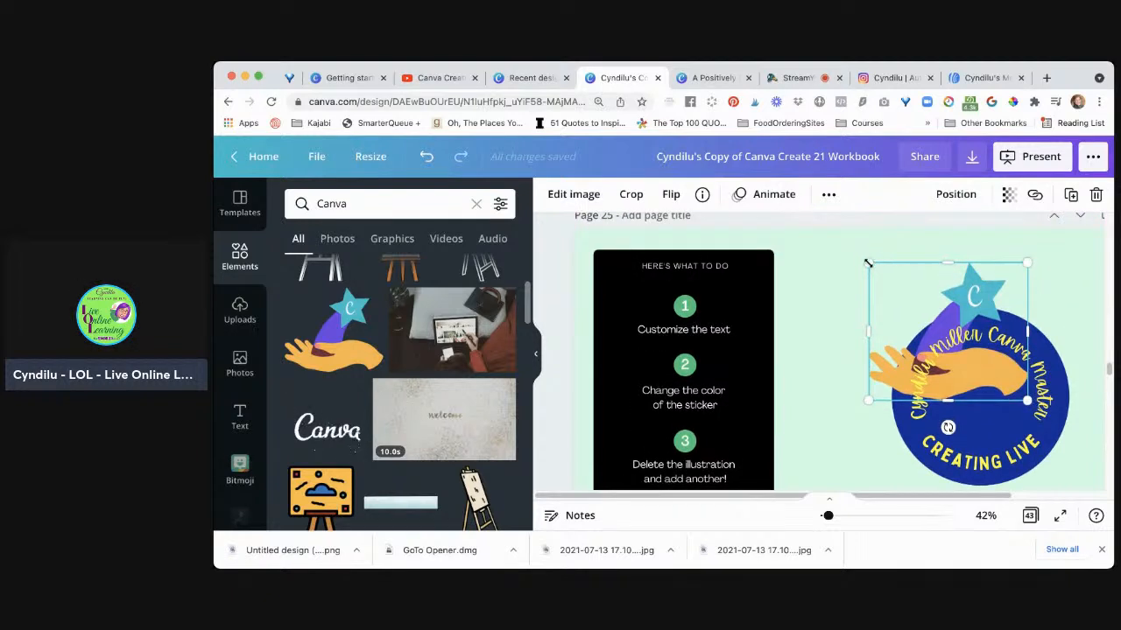
left_click_drag(908, 306, 960, 368)
left_click(976, 385)
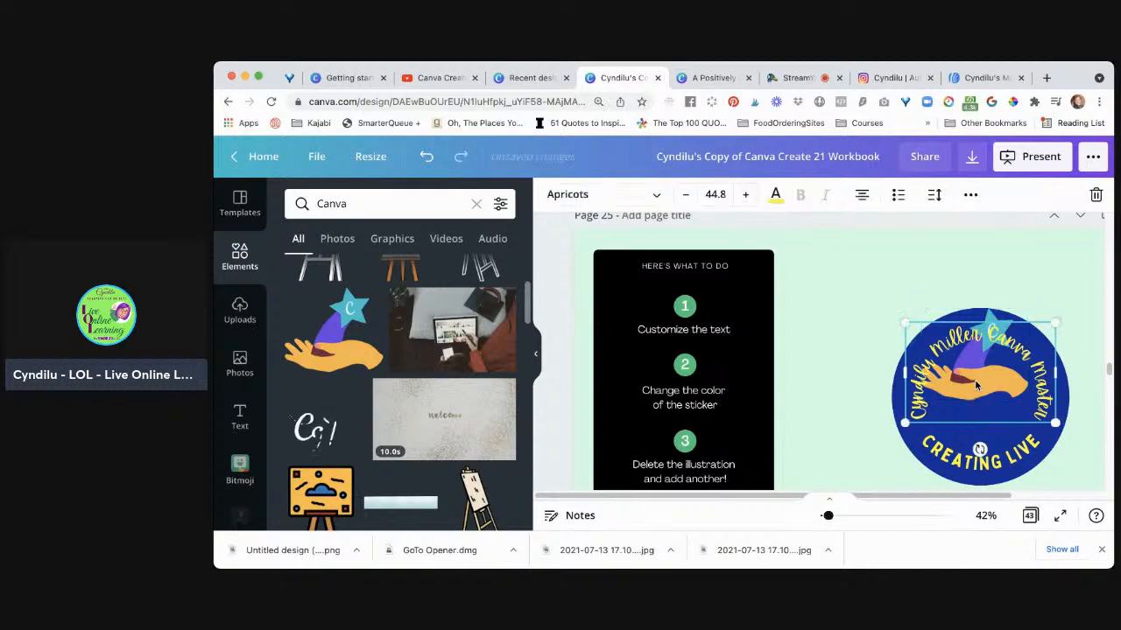
left_click(990, 316)
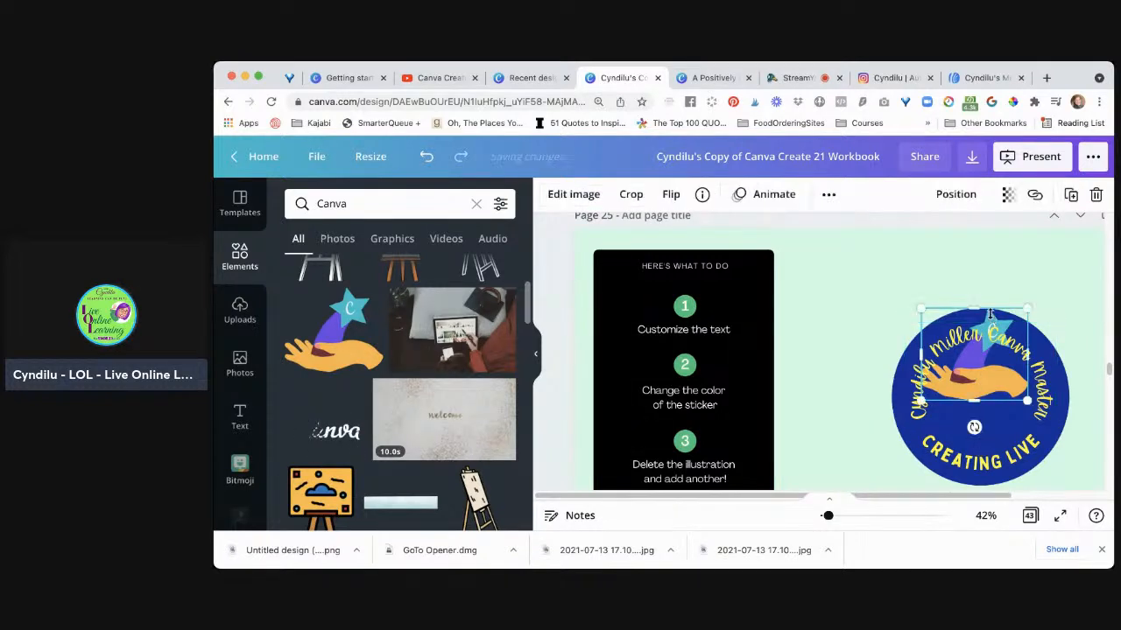
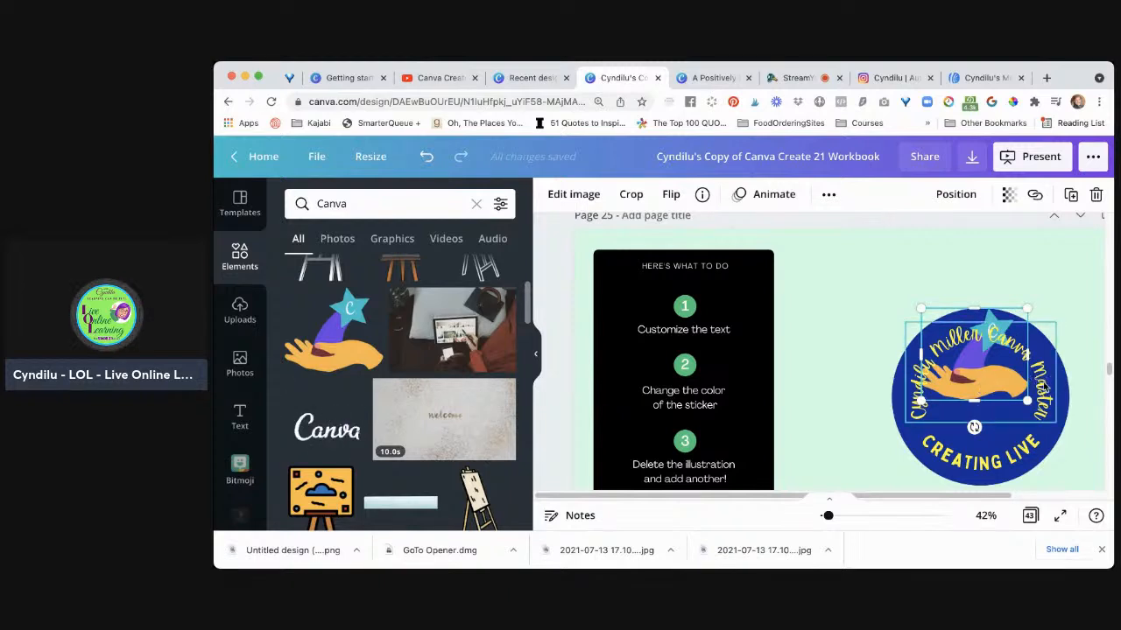
Step: Lock the sticker's upper curved text in place so the illustration behind it can be selected
left_click(1044, 386)
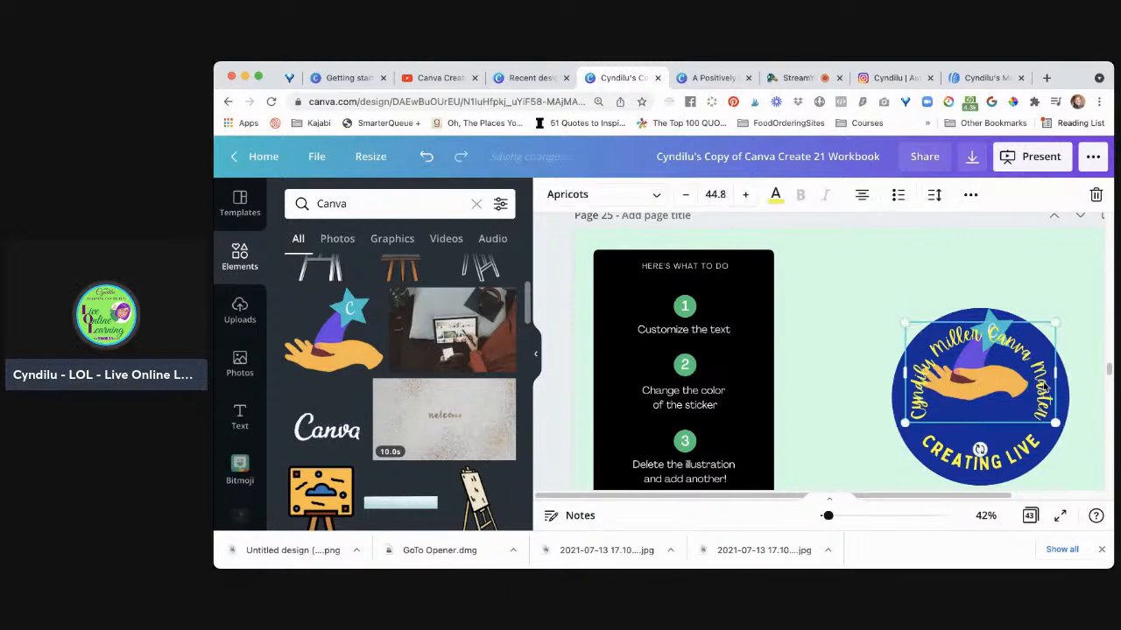
left_click(969, 195)
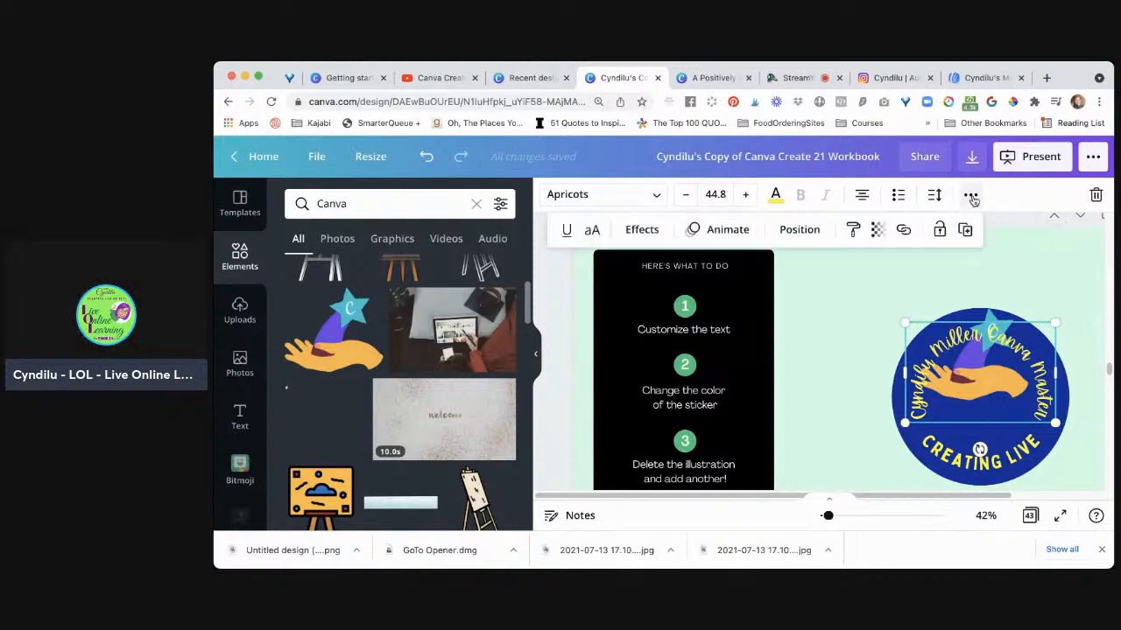
left_click(939, 230)
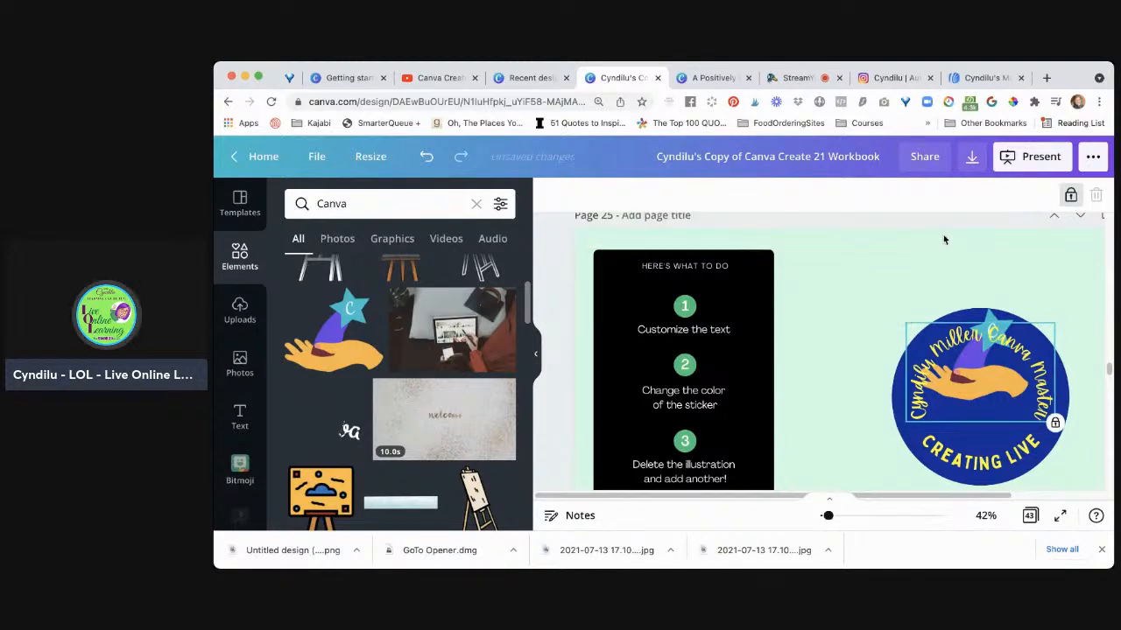
Step: Centre the hand-and-star illustration within the sticker, beneath the upper curved text
left_click(992, 320)
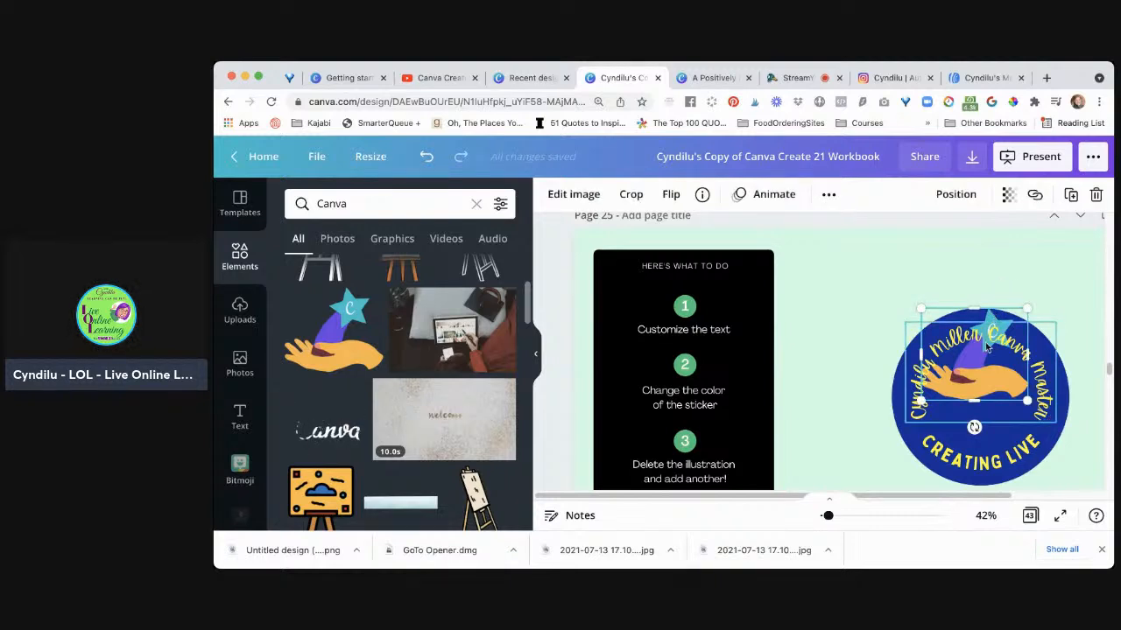
left_click_drag(981, 364, 986, 398)
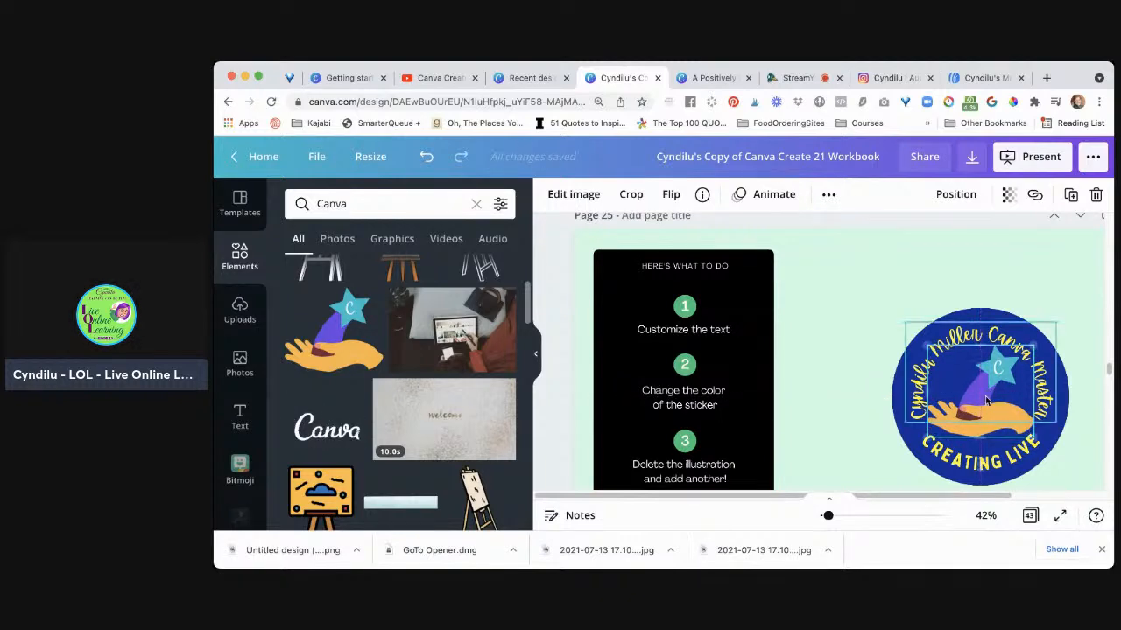
left_click(811, 321)
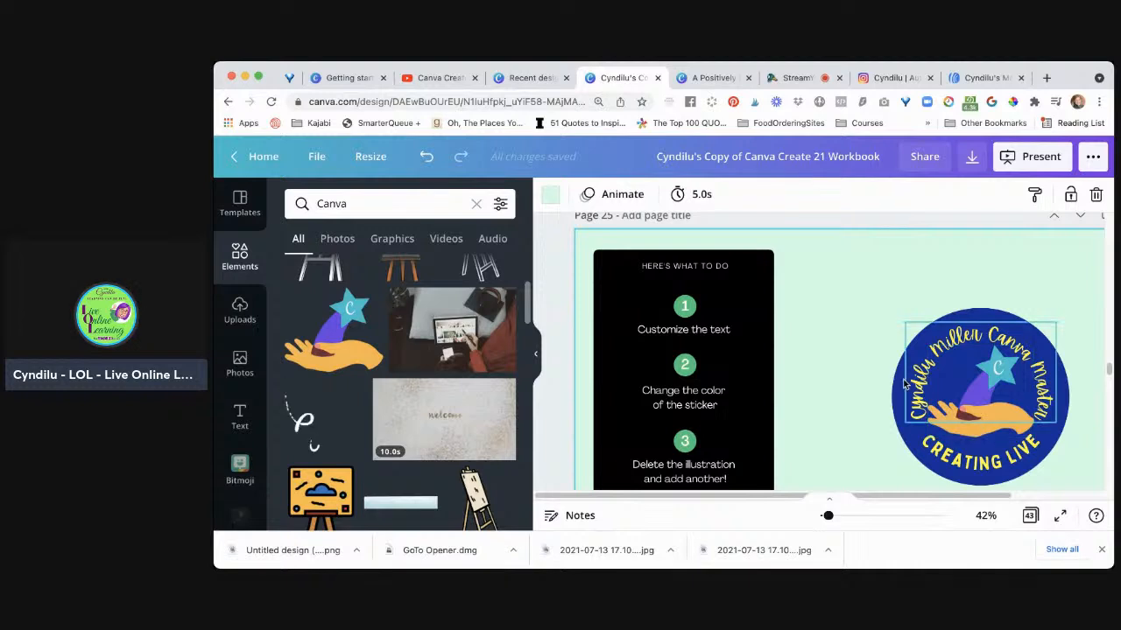
Step: Search the elements for "waving hand"
left_click(399, 204)
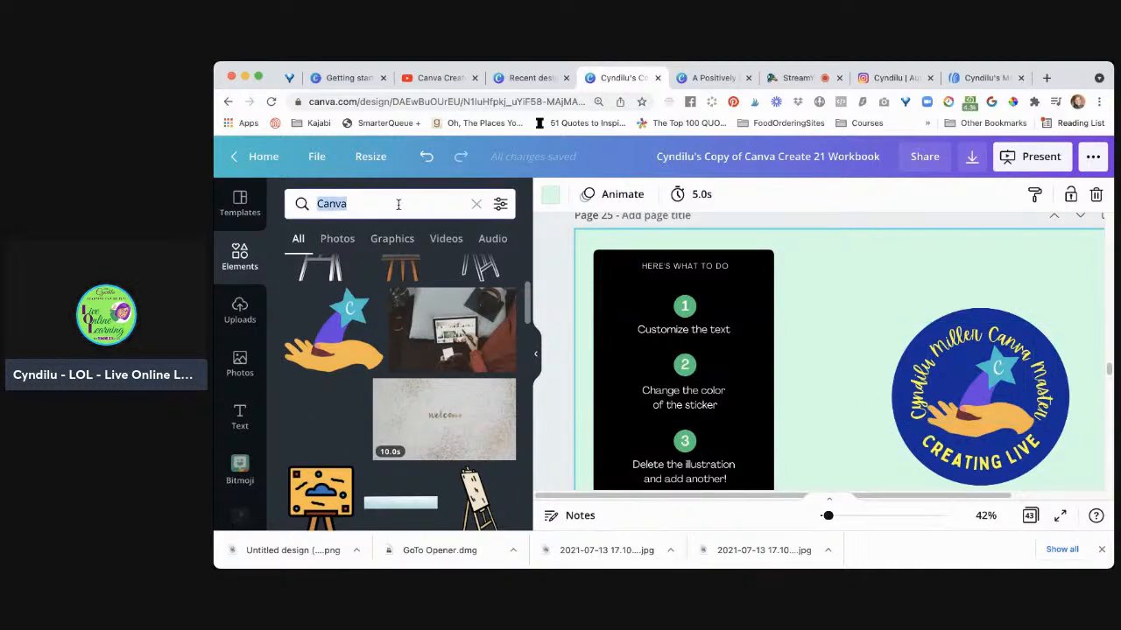
type("waving han")
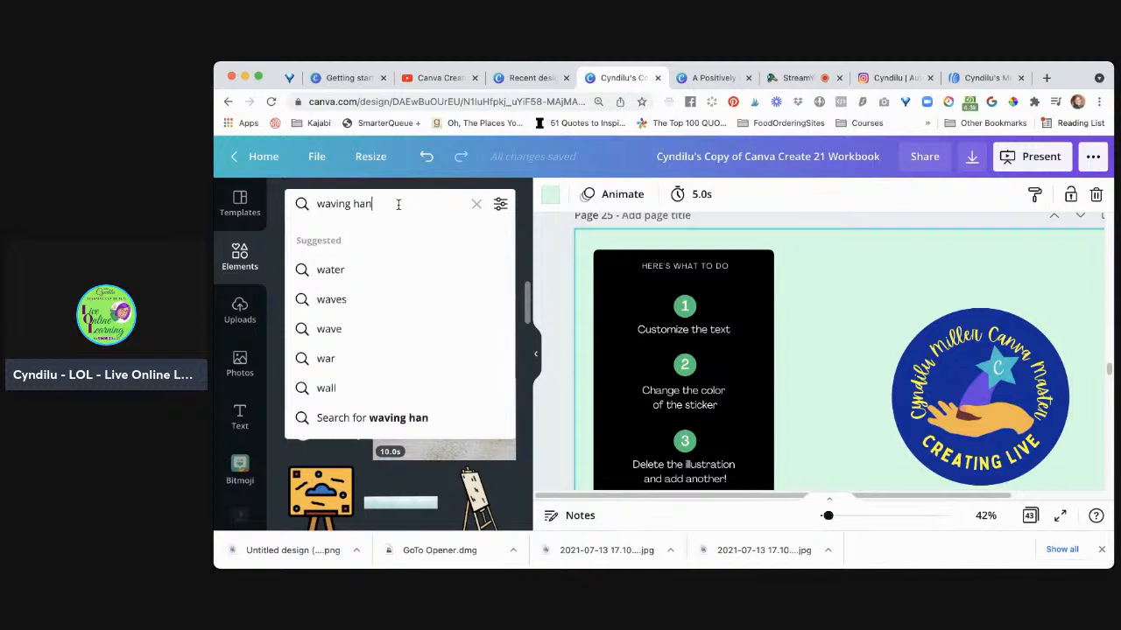
type("d")
key("Return")
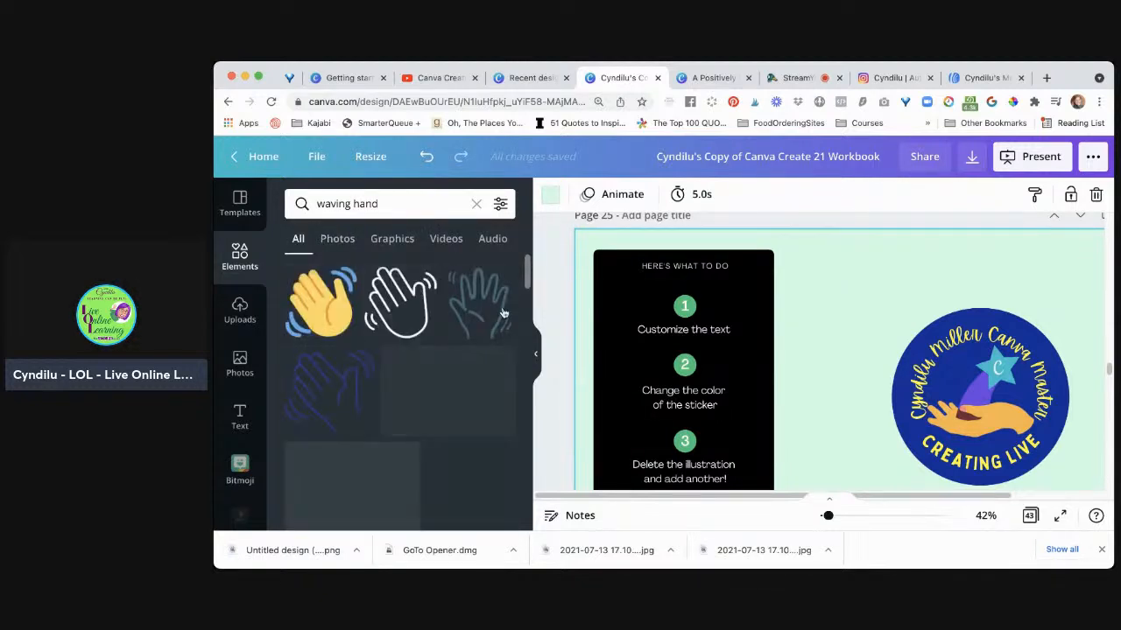
Step: Delete the hand-and-star illustration from the sticker
left_click(977, 425)
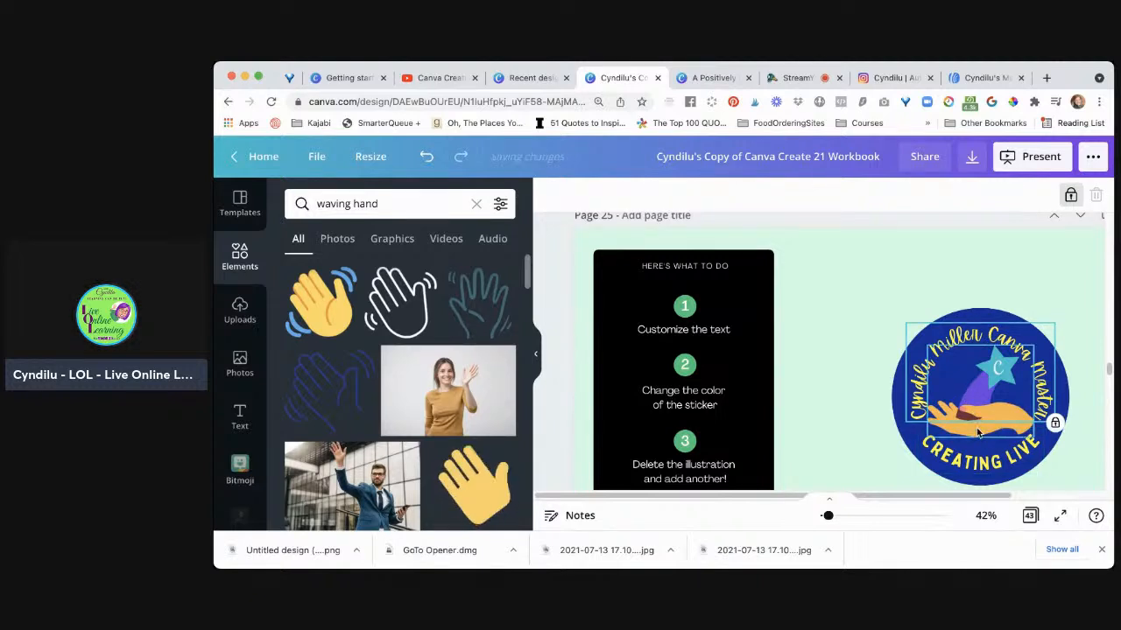
left_click(989, 428)
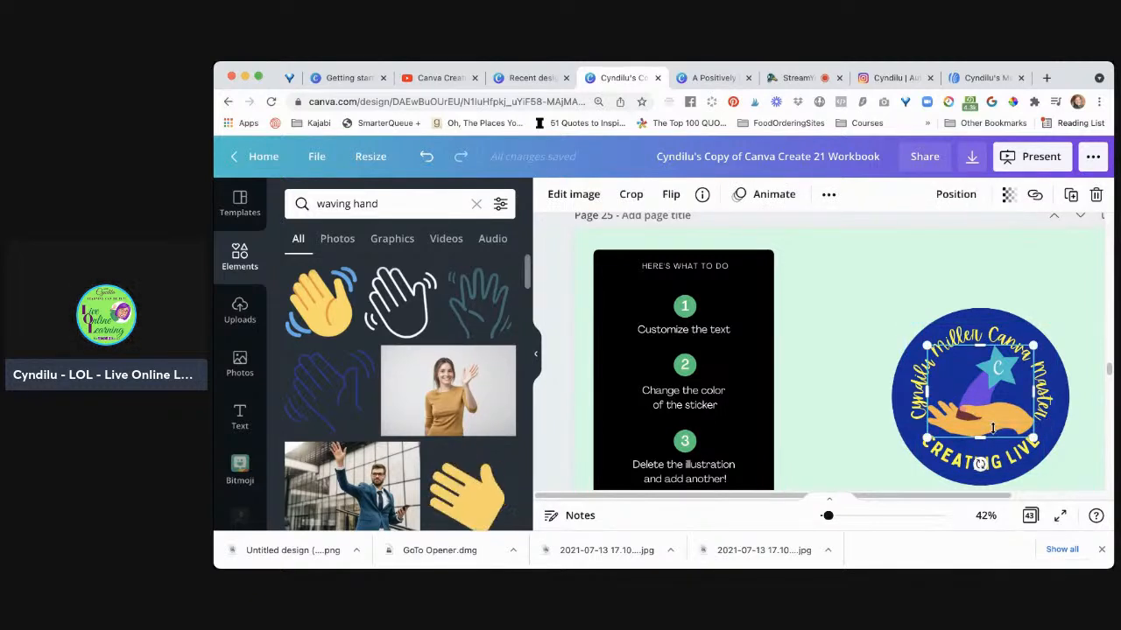
key("Delete")
Step: Add the yellow waving hand with blue motion lines to the sticker and shrink it to fit inside the circle
left_click_drag(324, 310, 875, 398)
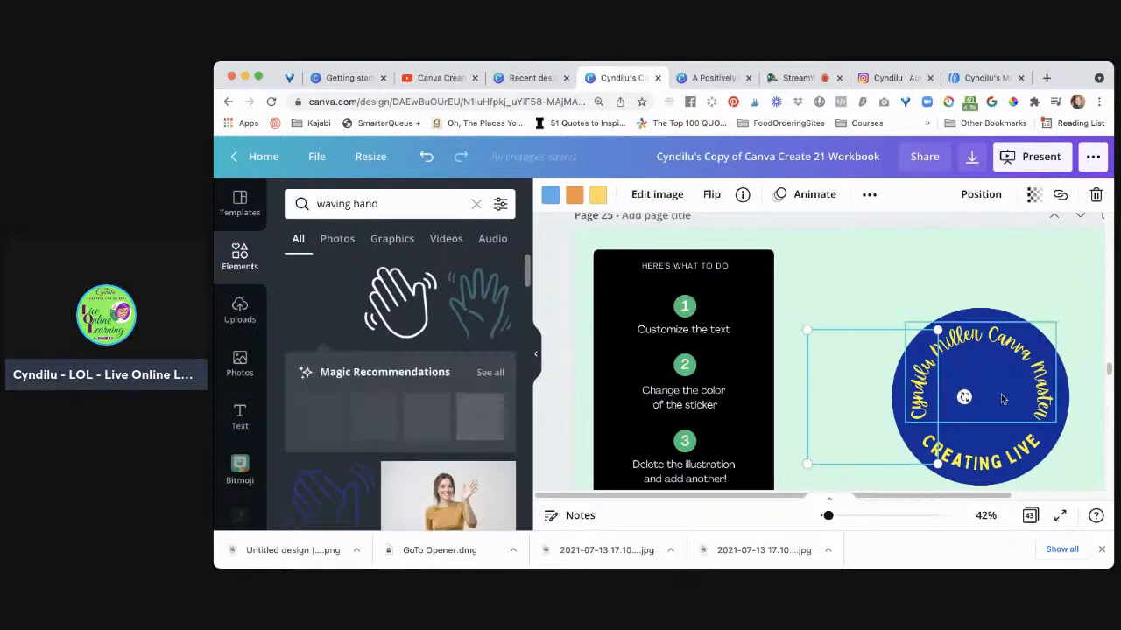
left_click_drag(887, 409, 967, 403)
left_click_drag(1045, 330, 996, 377)
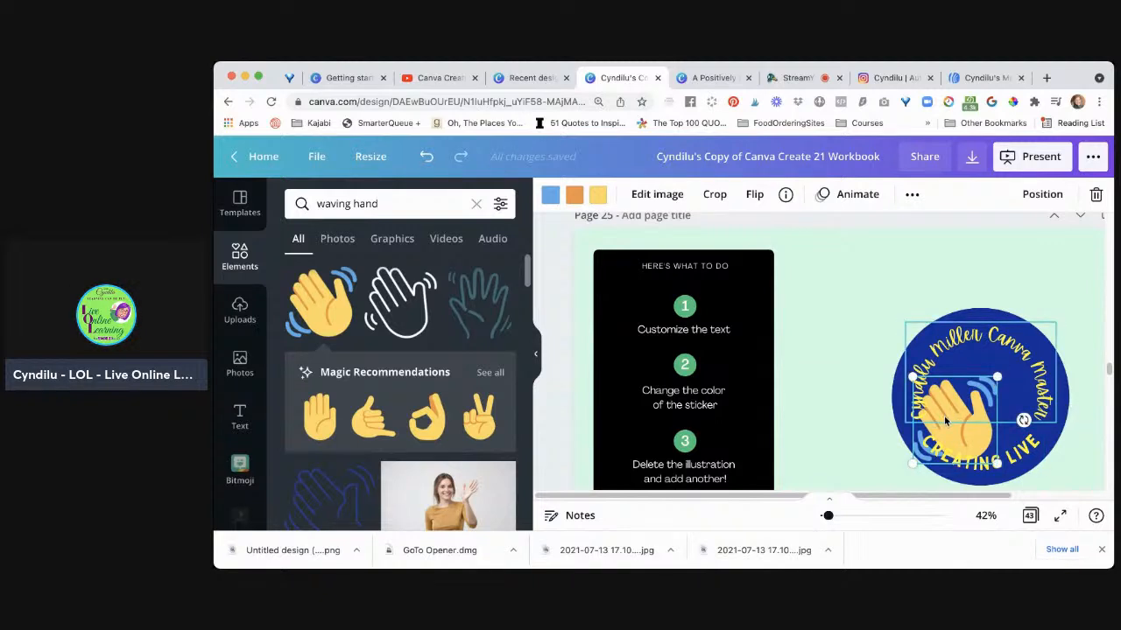
Step: Centre the waving hand in the sticker between the upper and lower curved texts
left_click(946, 421)
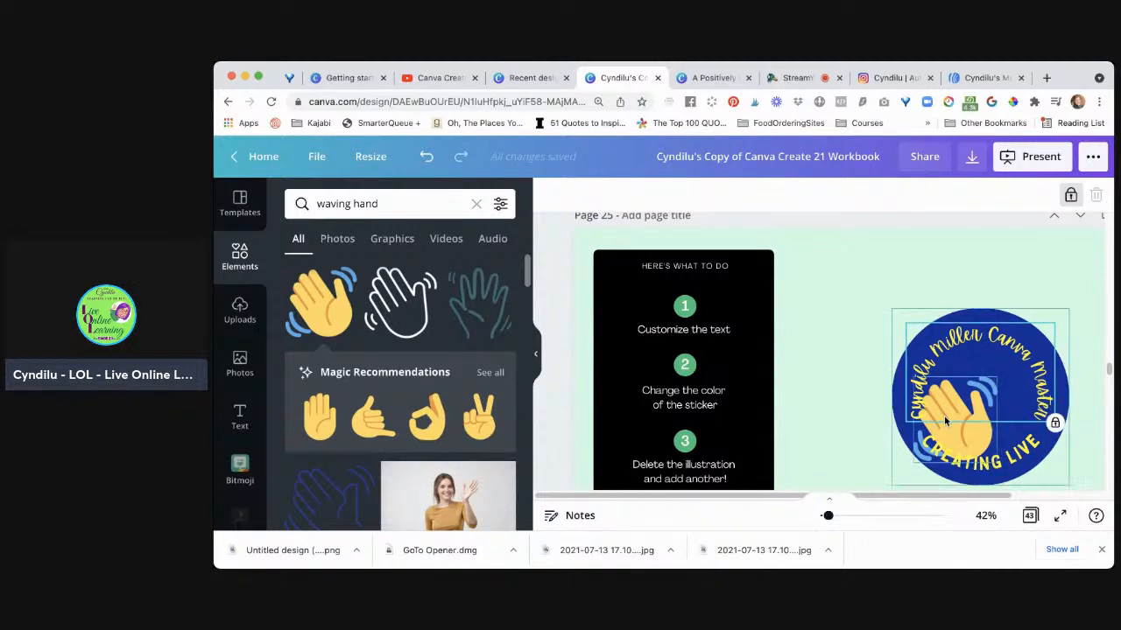
left_click(966, 404, "shift")
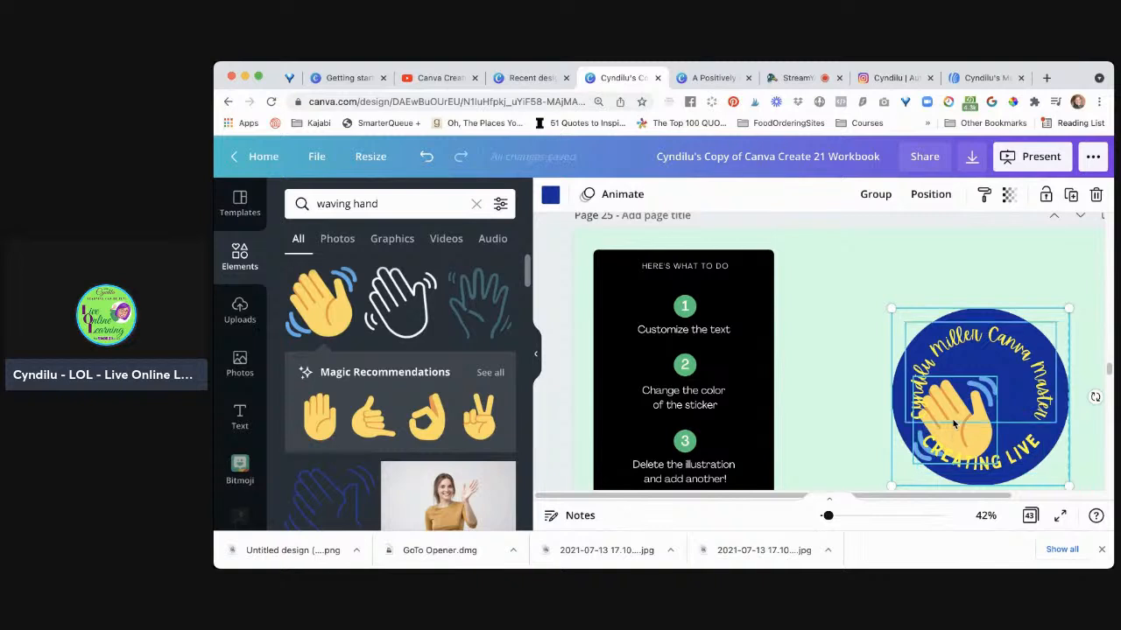
left_click(837, 416)
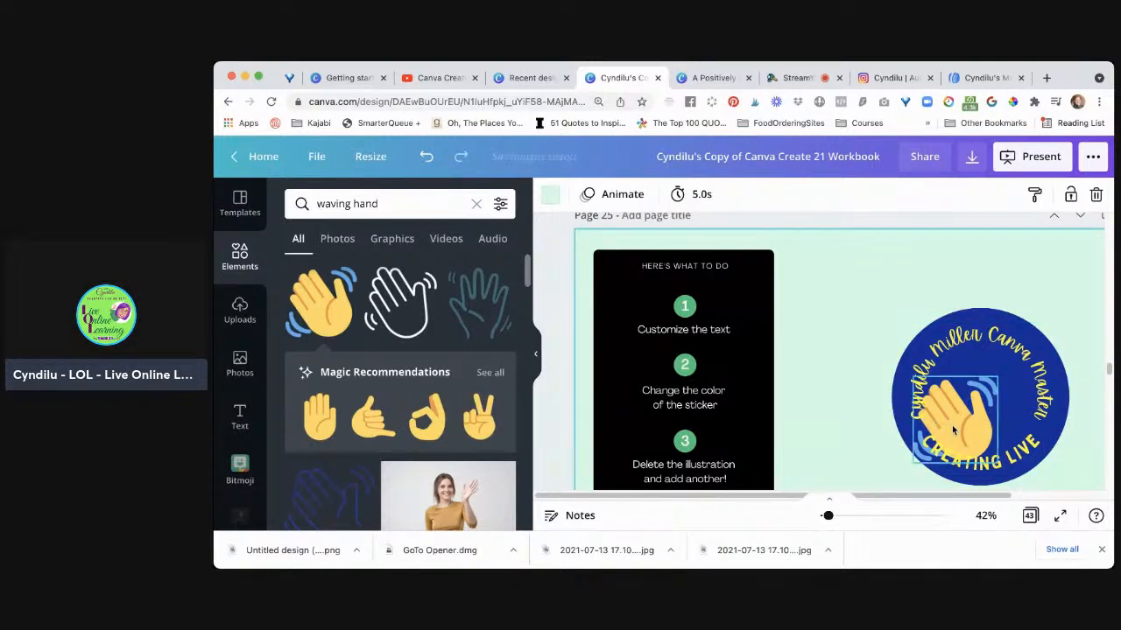
left_click_drag(952, 426, 973, 409)
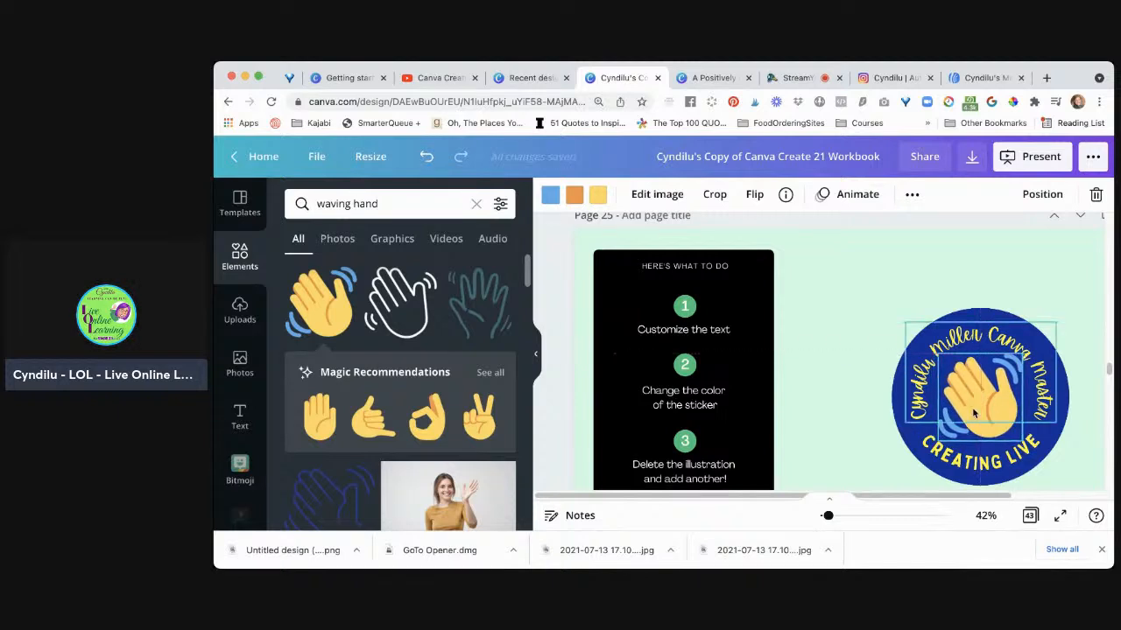
Step: Unlock the sticker's upper curved text and enlarge it to font size 49.9
left_click(979, 342)
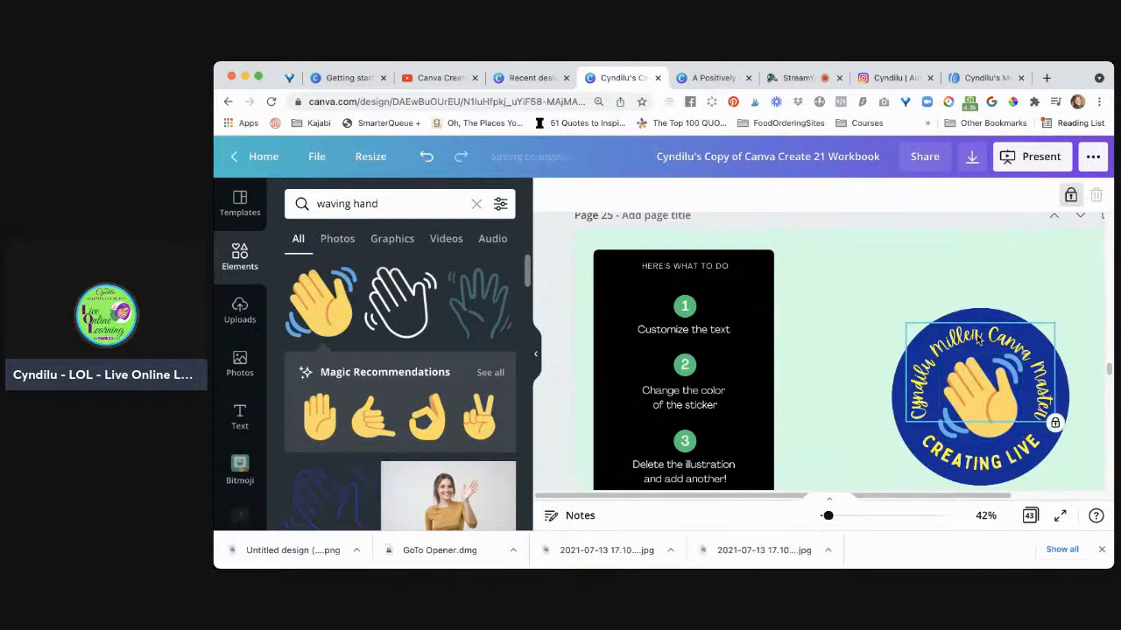
left_click(1071, 196)
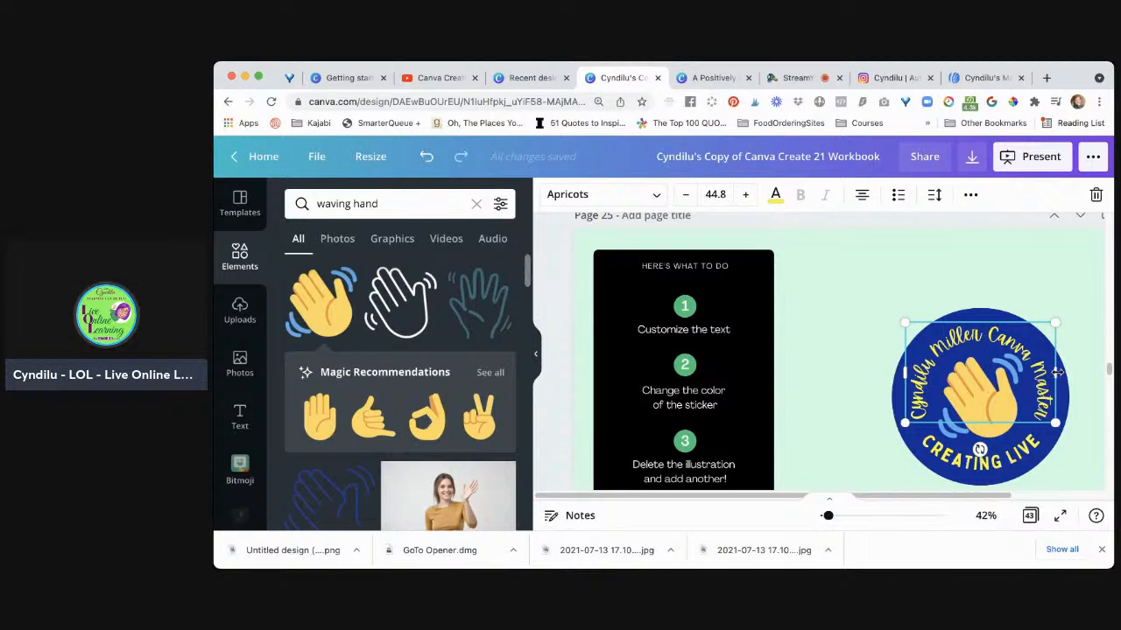
left_click_drag(1060, 372, 1061, 372)
left_click(1018, 324)
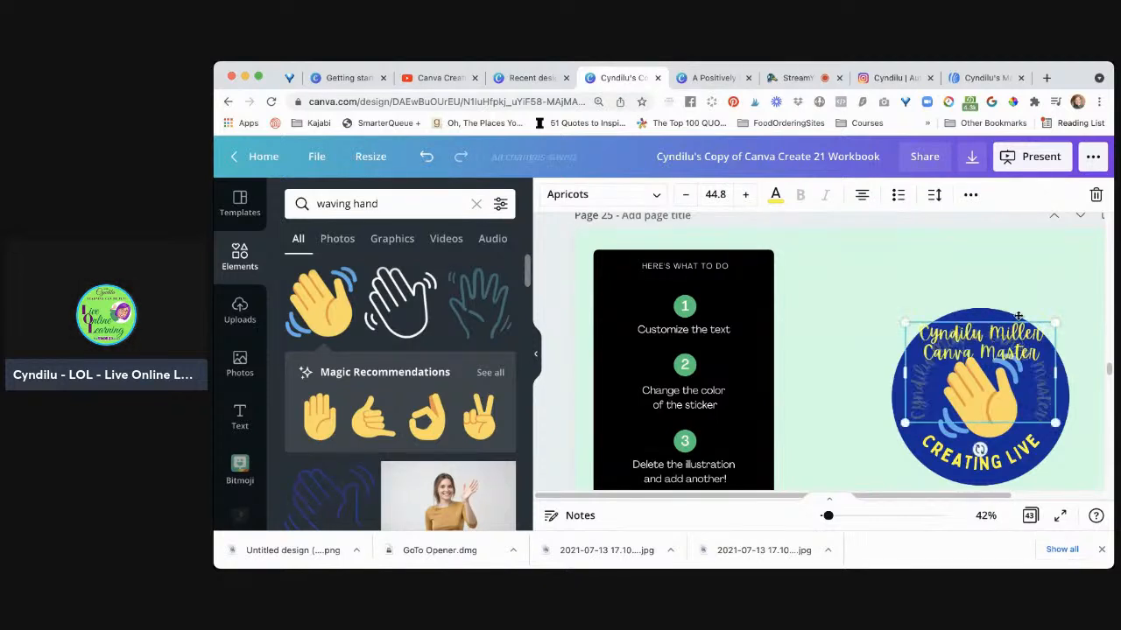
left_click(970, 195)
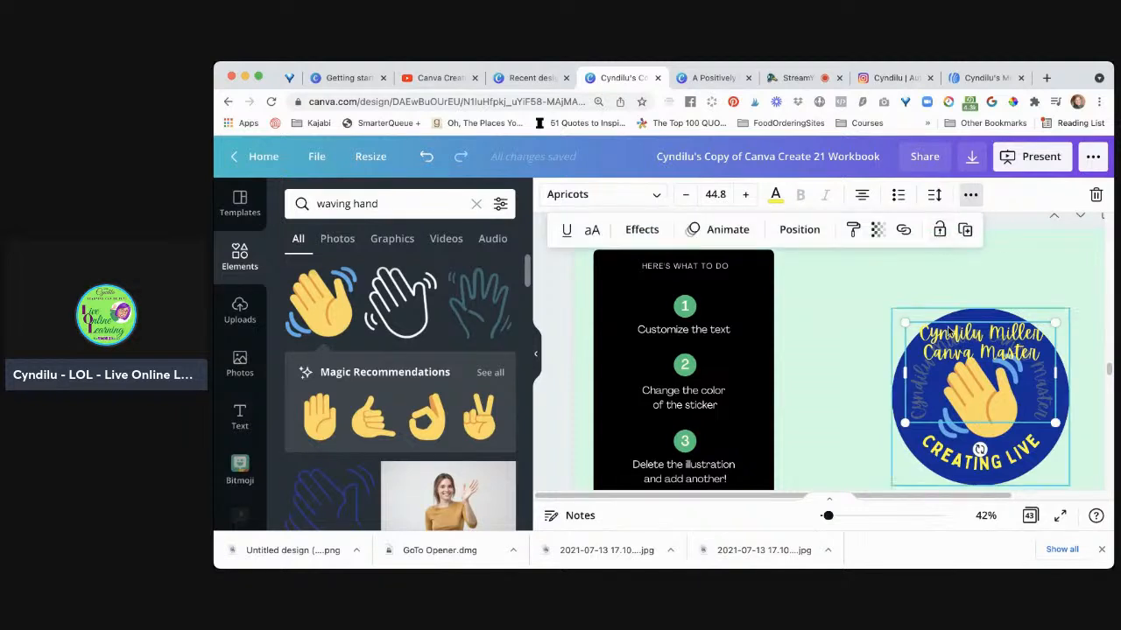
left_click(903, 371)
left_click(901, 372)
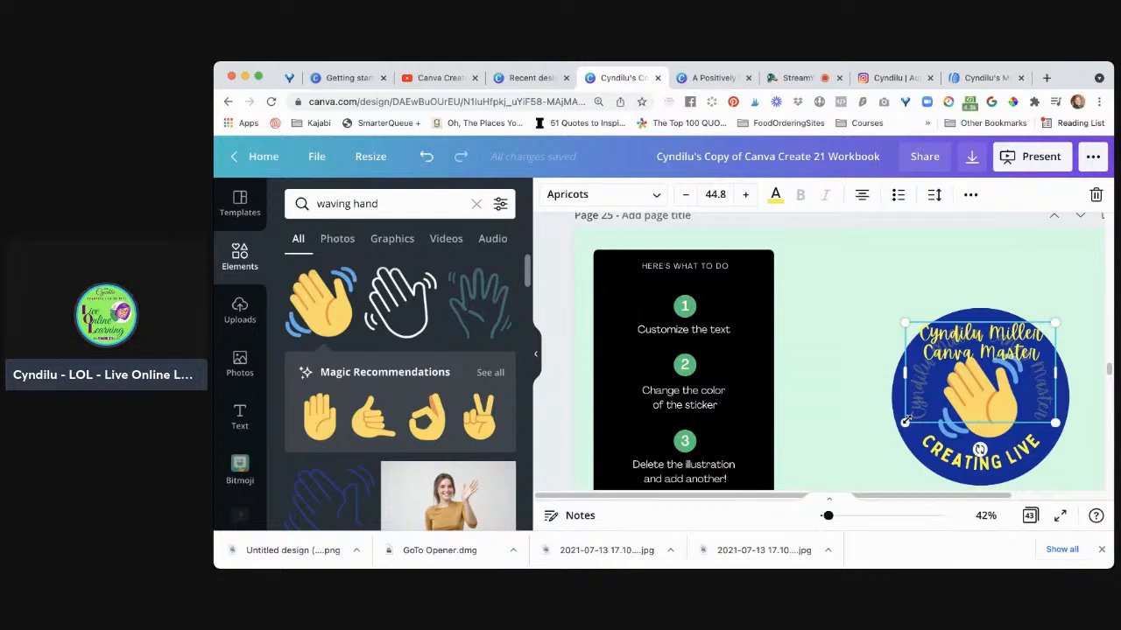
left_click_drag(903, 422, 899, 425)
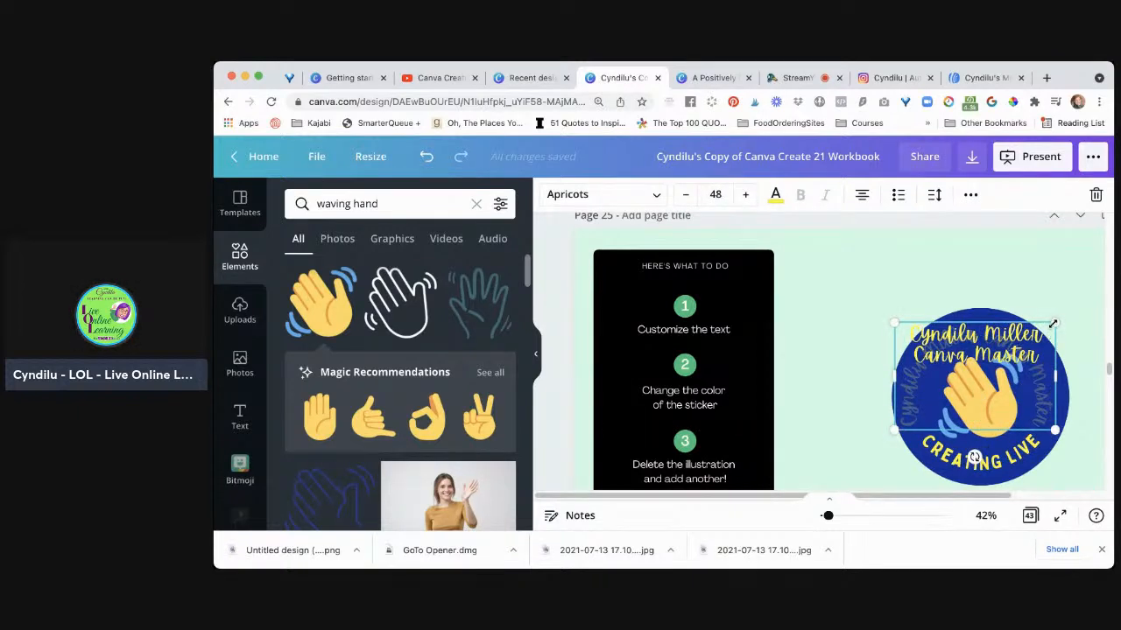
left_click_drag(1057, 321, 1062, 317)
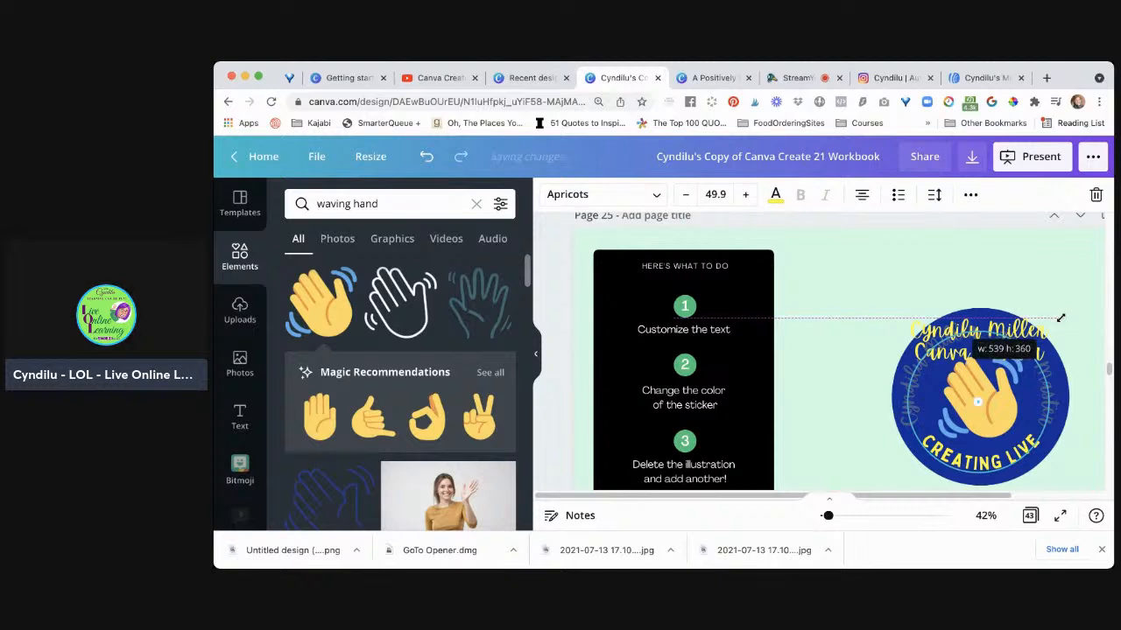
left_click(1078, 264)
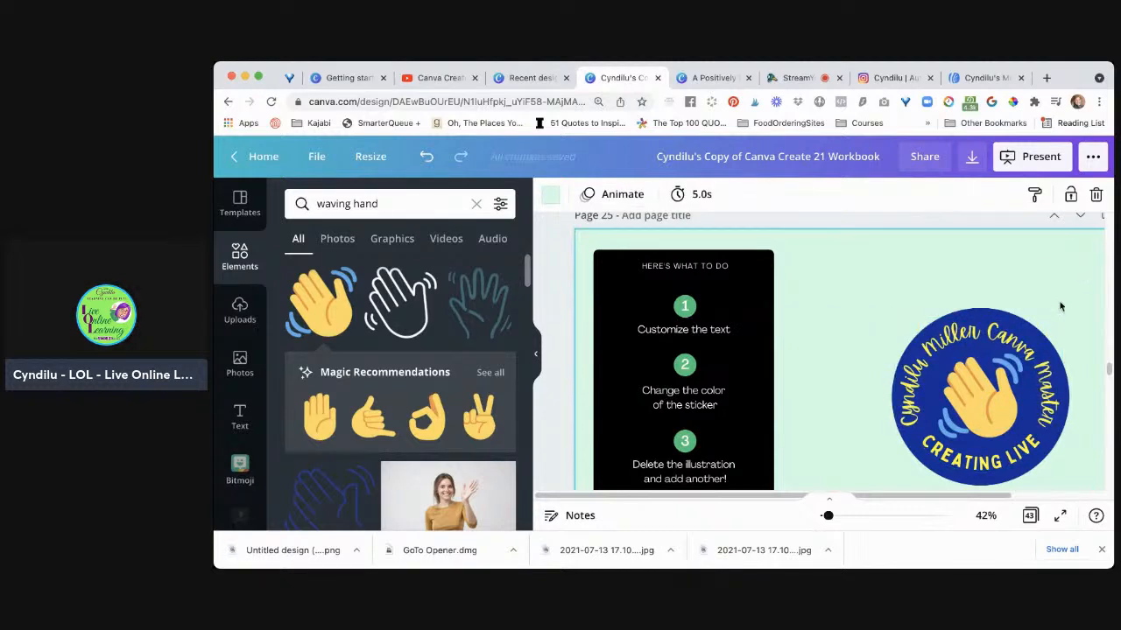
Step: Move the upper curved text so it is horizontally centred near the sticker's upper edge
left_click_drag(977, 337, 975, 328)
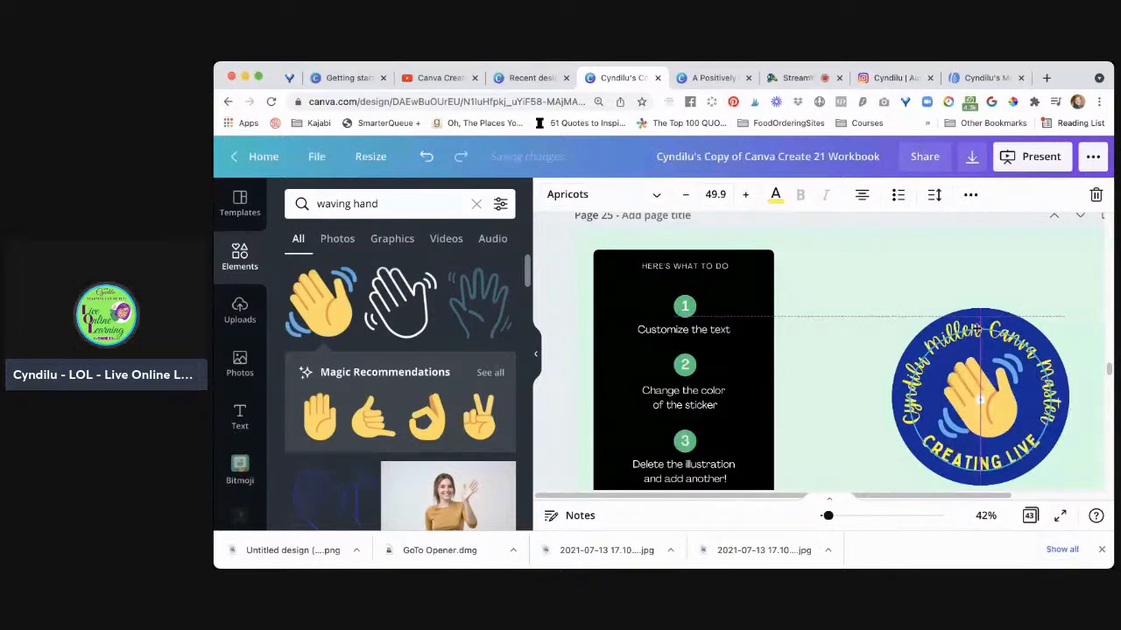
left_click_drag(974, 329, 974, 329)
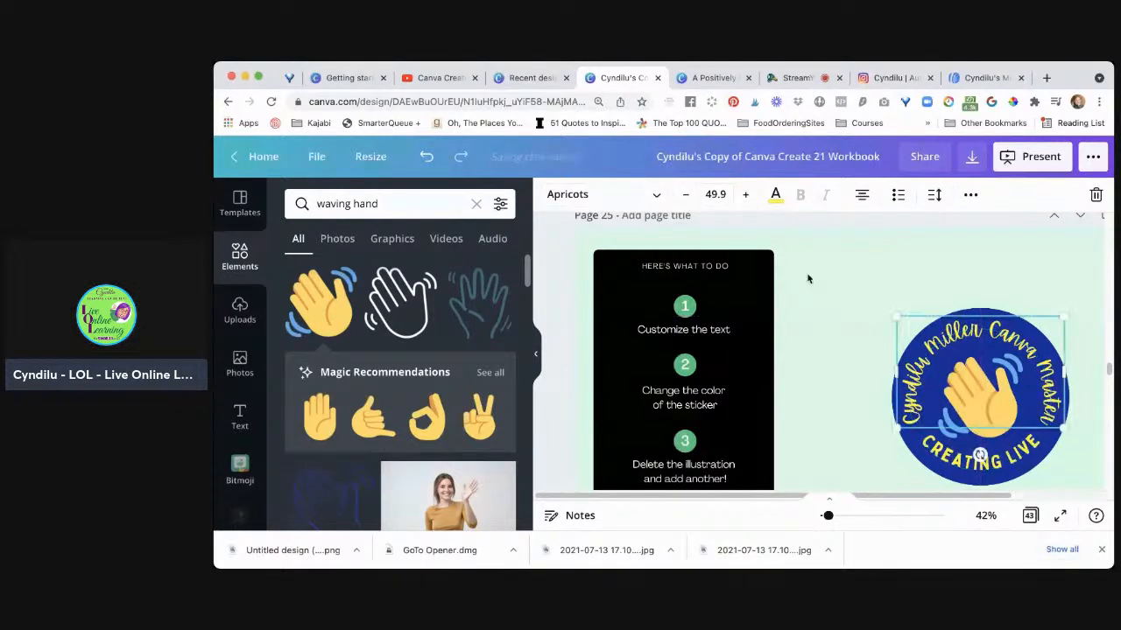
left_click(858, 342)
Step: Enlarge the sticker's upper curved text to font size 51.4 and set its curve to 67
left_click(1059, 320)
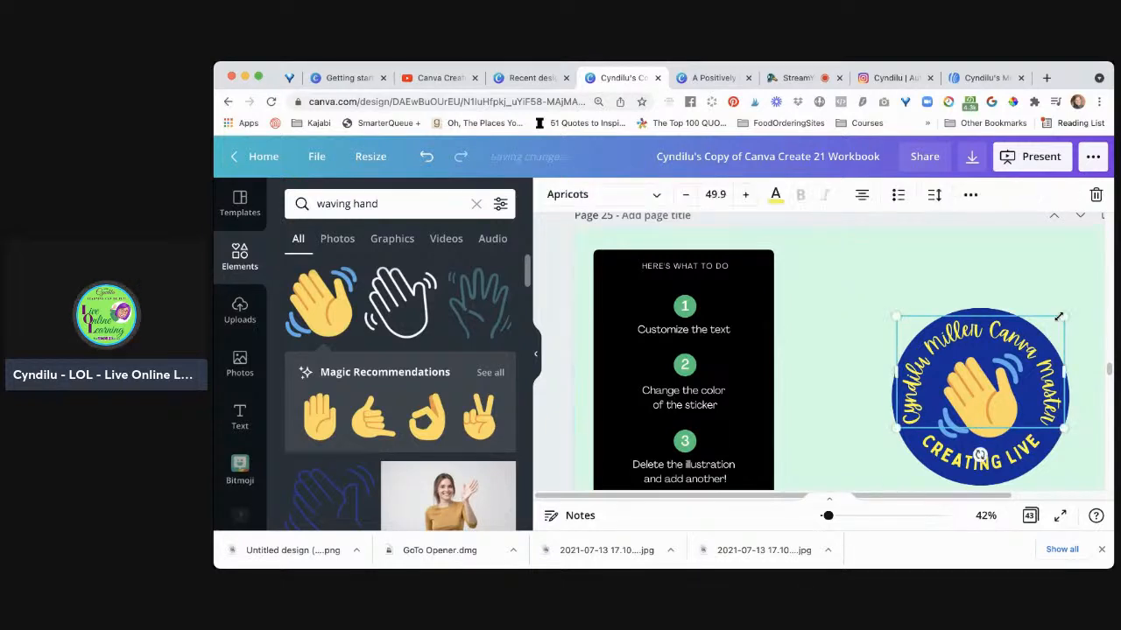
left_click_drag(1070, 312, 1072, 311)
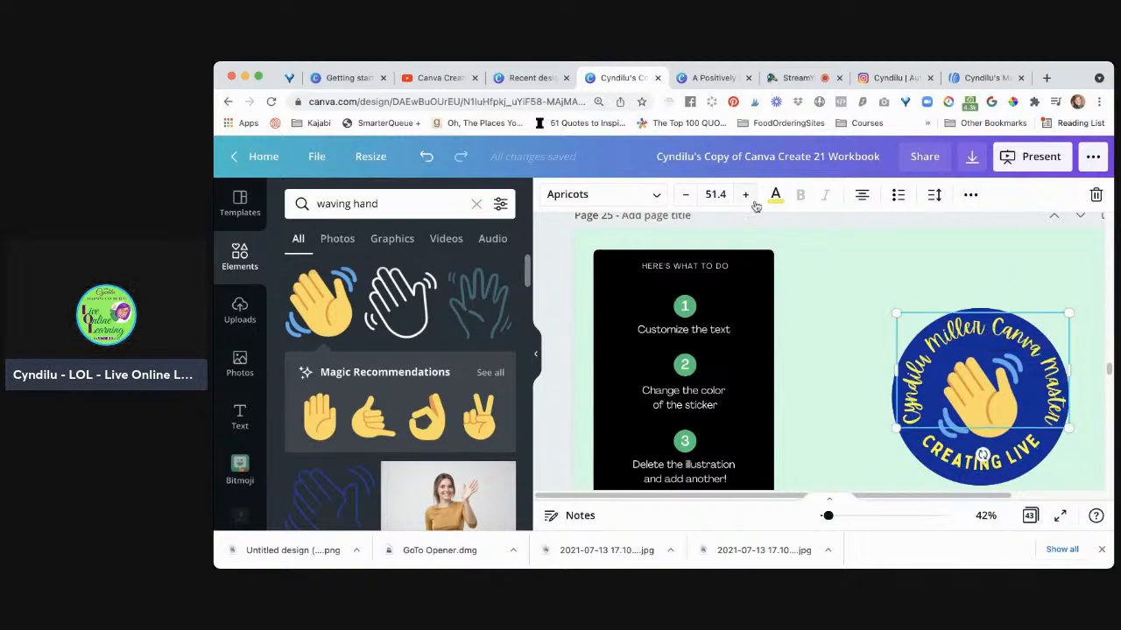
left_click(969, 197)
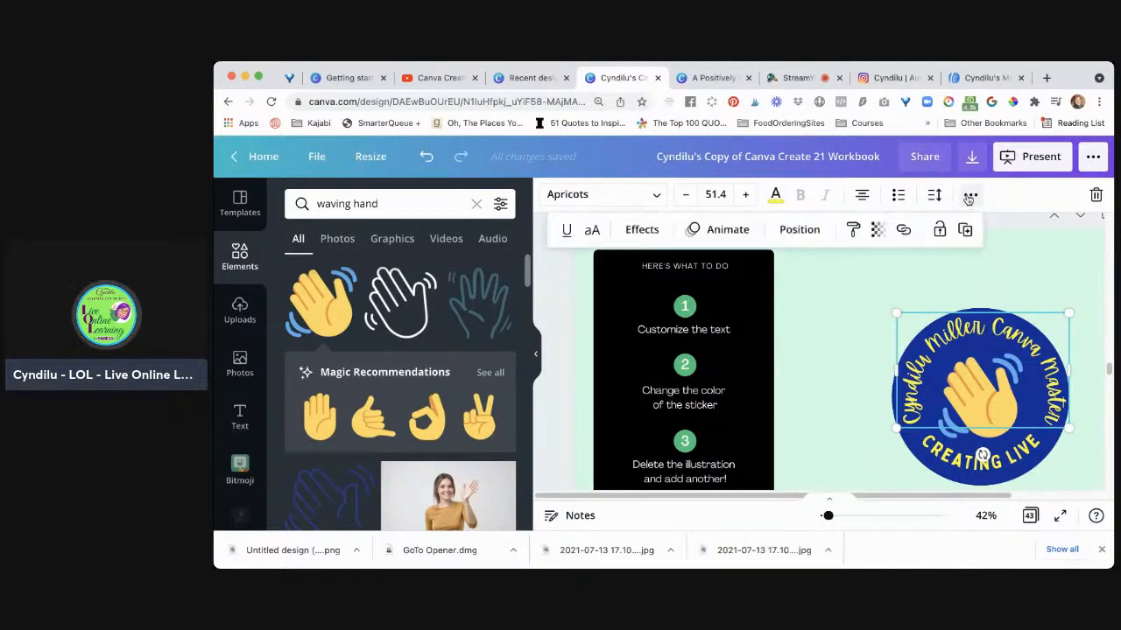
left_click(643, 231)
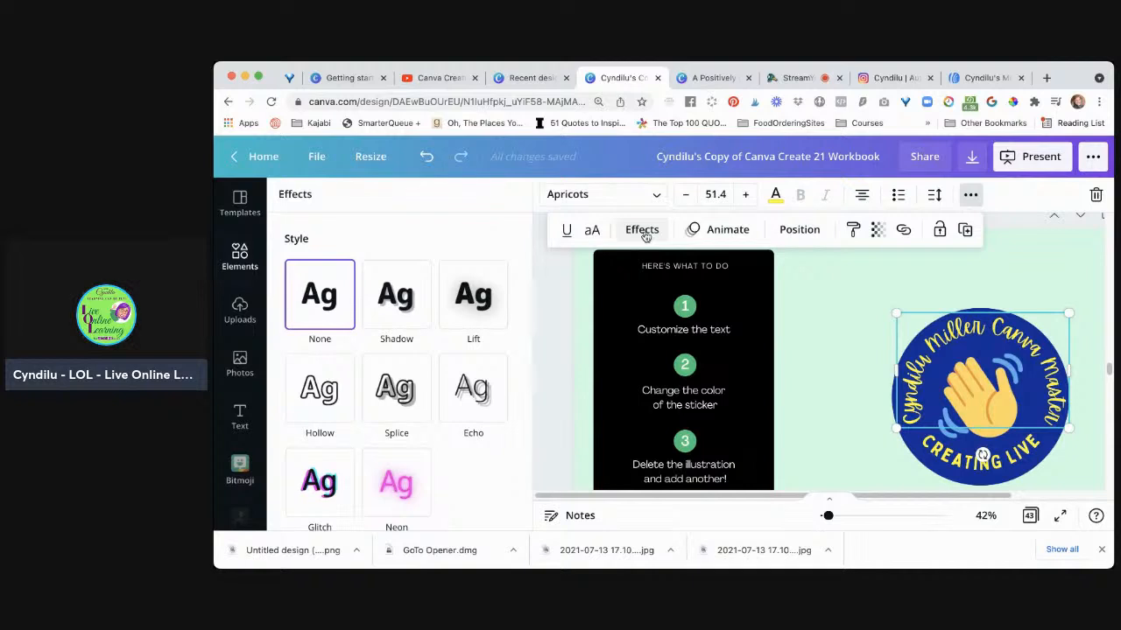
scroll(488, 449, "down", 3)
scroll(488, 452, "down", 1)
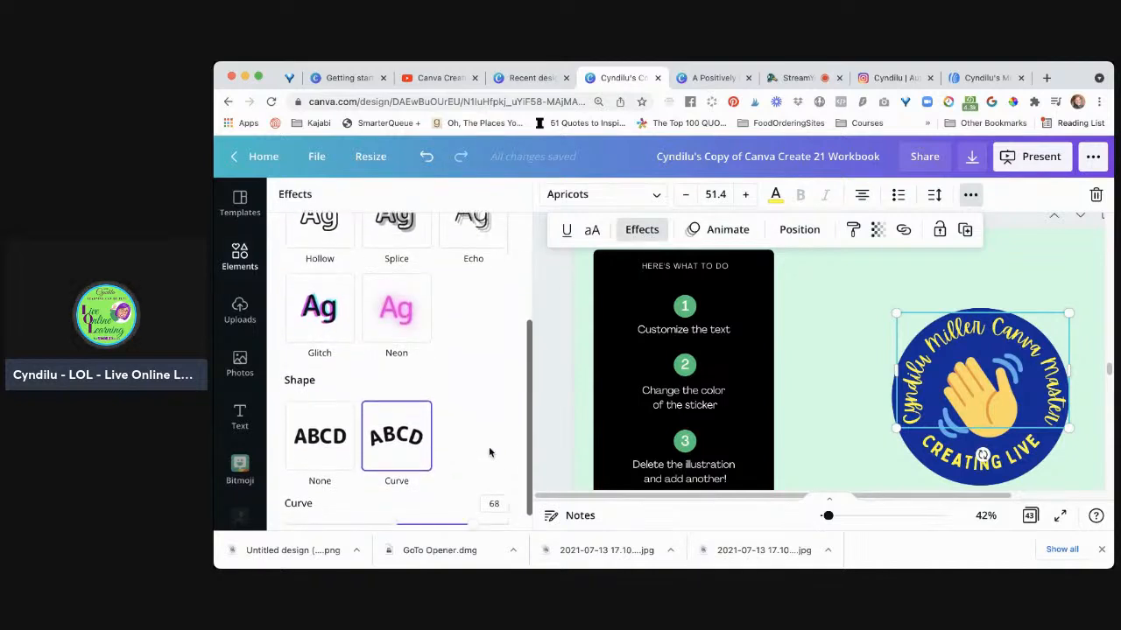
scroll(473, 433, "down", 1)
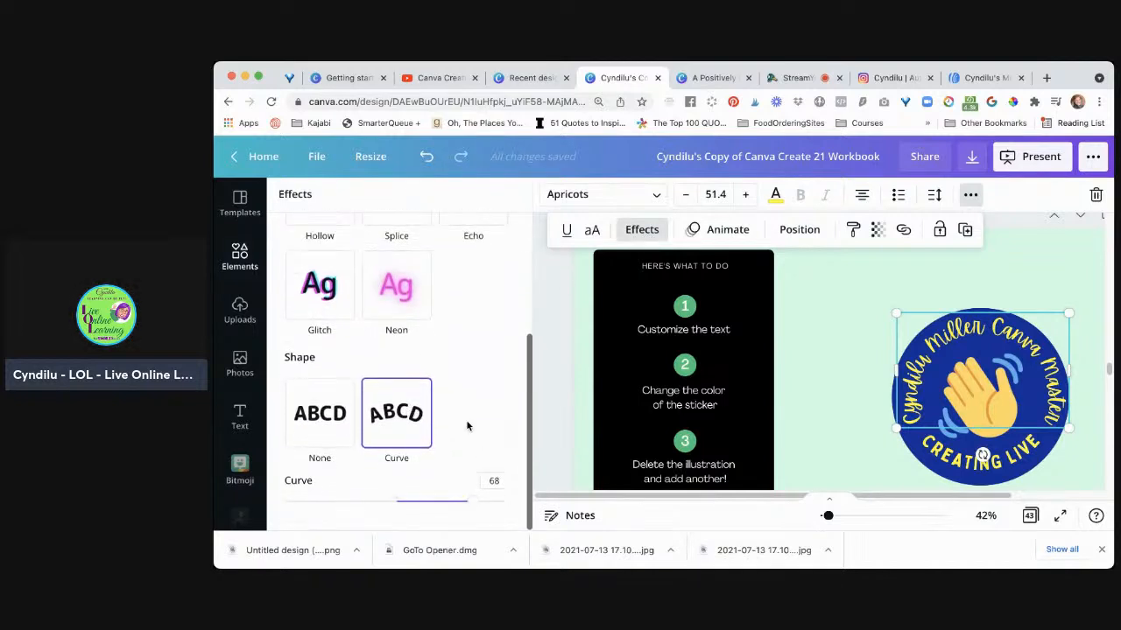
left_click(471, 504)
left_click_drag(471, 505, 472, 505)
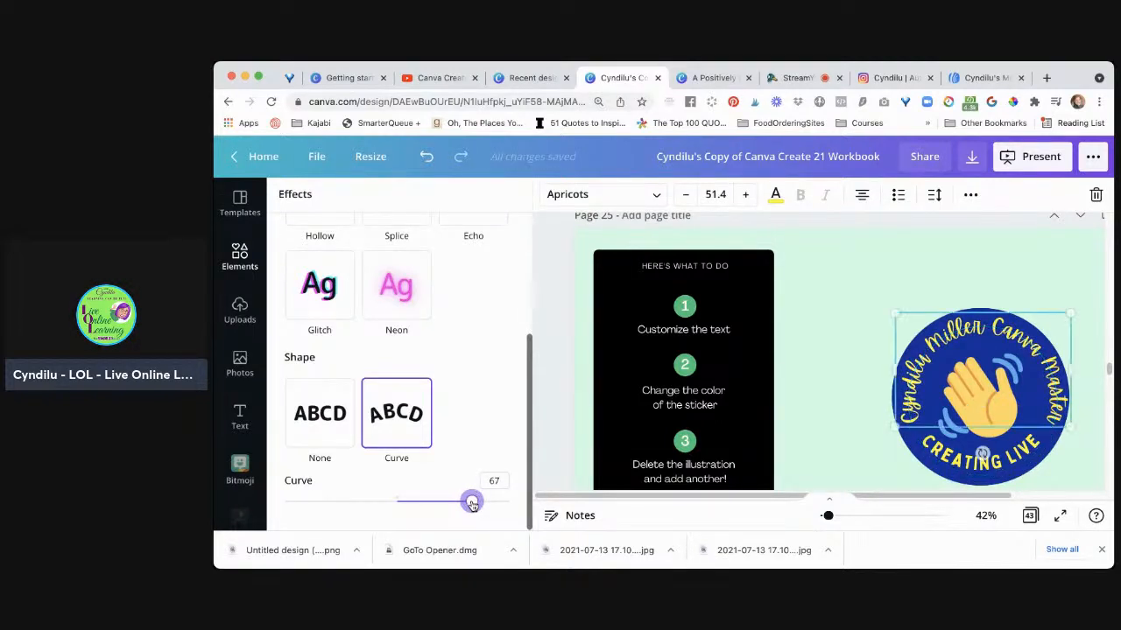
left_click(867, 267)
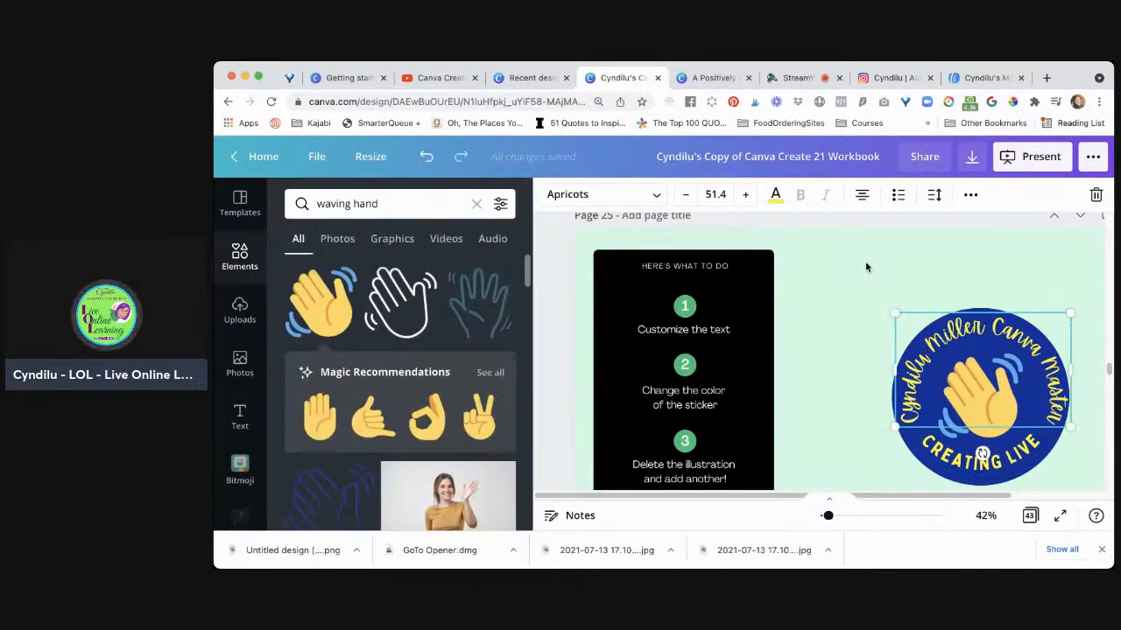
left_click(1022, 288)
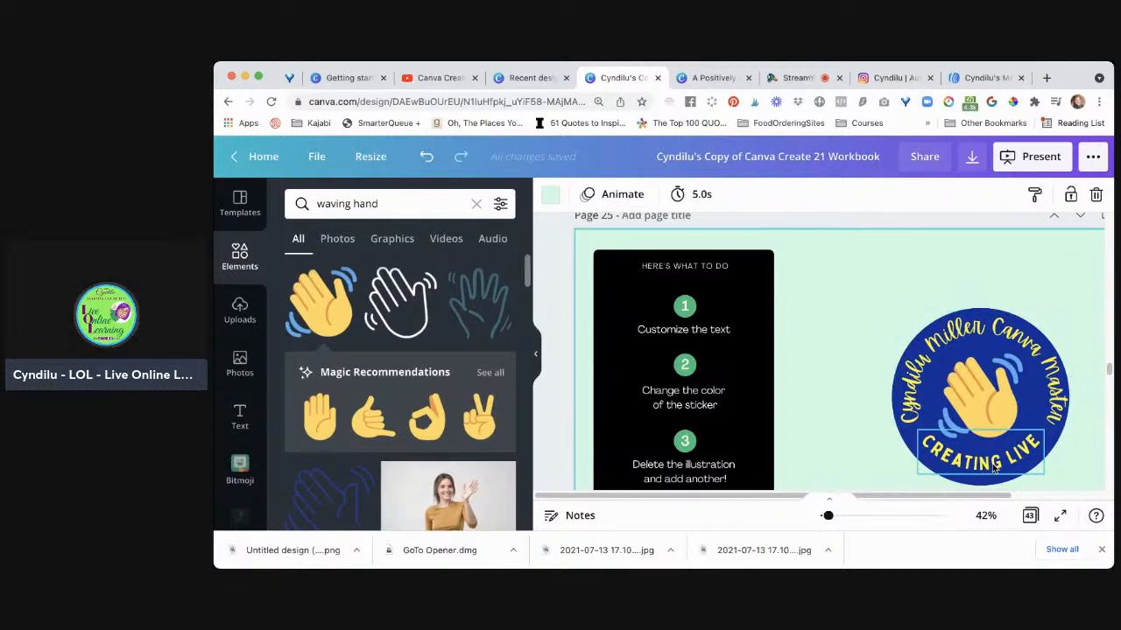
Step: Move the "CREATING LIVE" curved text slightly lower and to the right in the sticker, closer to the circle's lower edge
left_click(992, 470)
left_click_drag(991, 469, 991, 470)
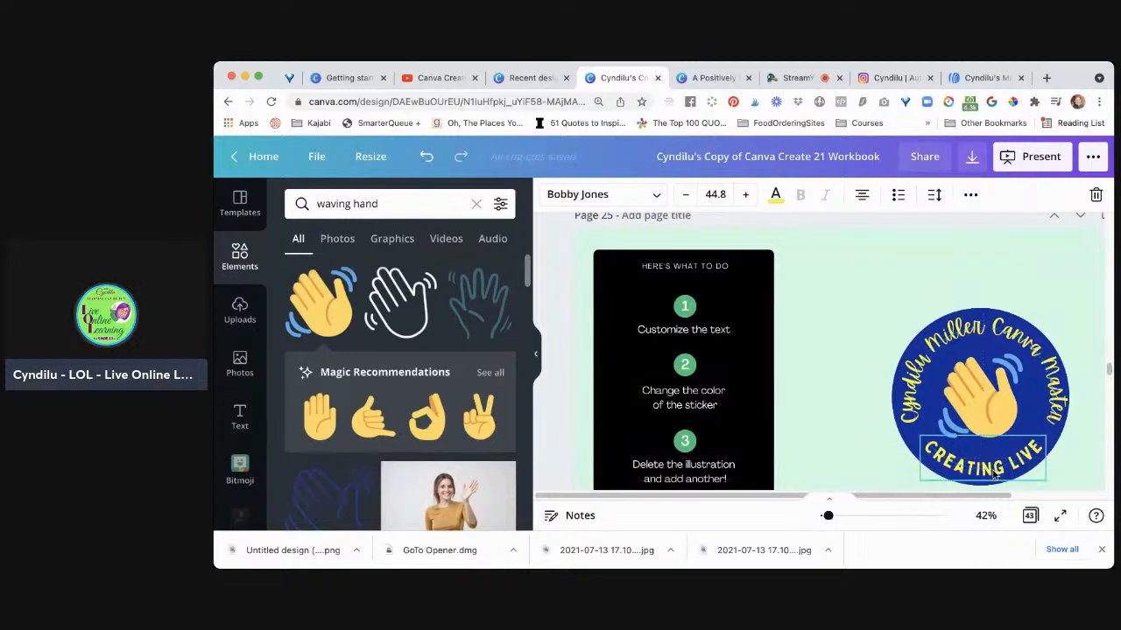
left_click(1019, 271)
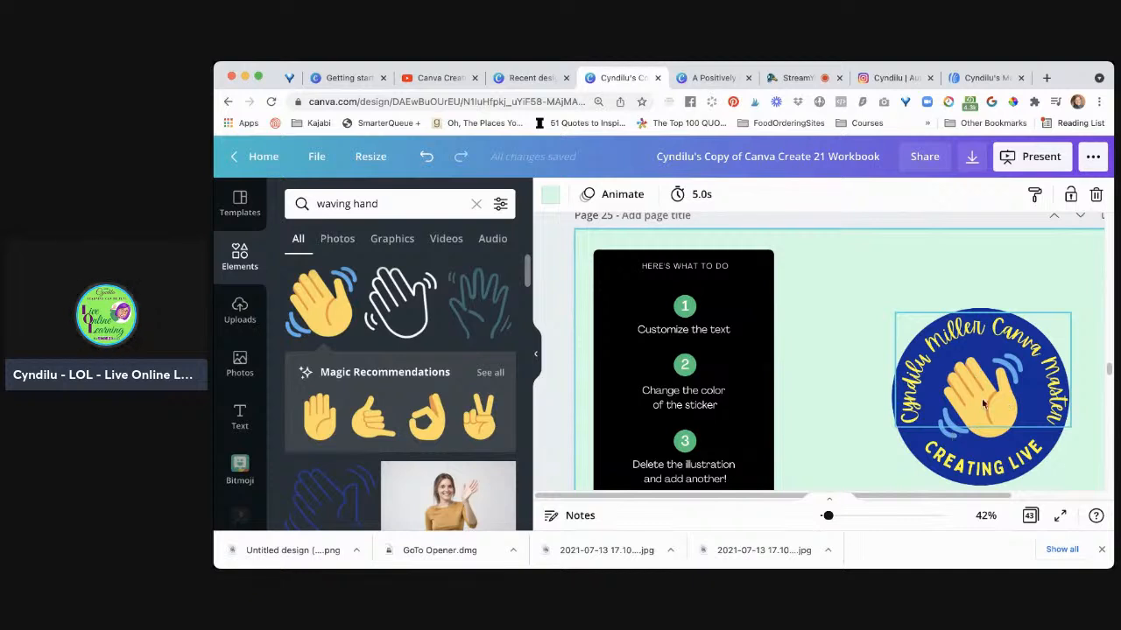
Step: Search the elements for "live" and add the red "LIVE STREAMING" badge with the play symbol to page 25
left_click(400, 197)
type("live")
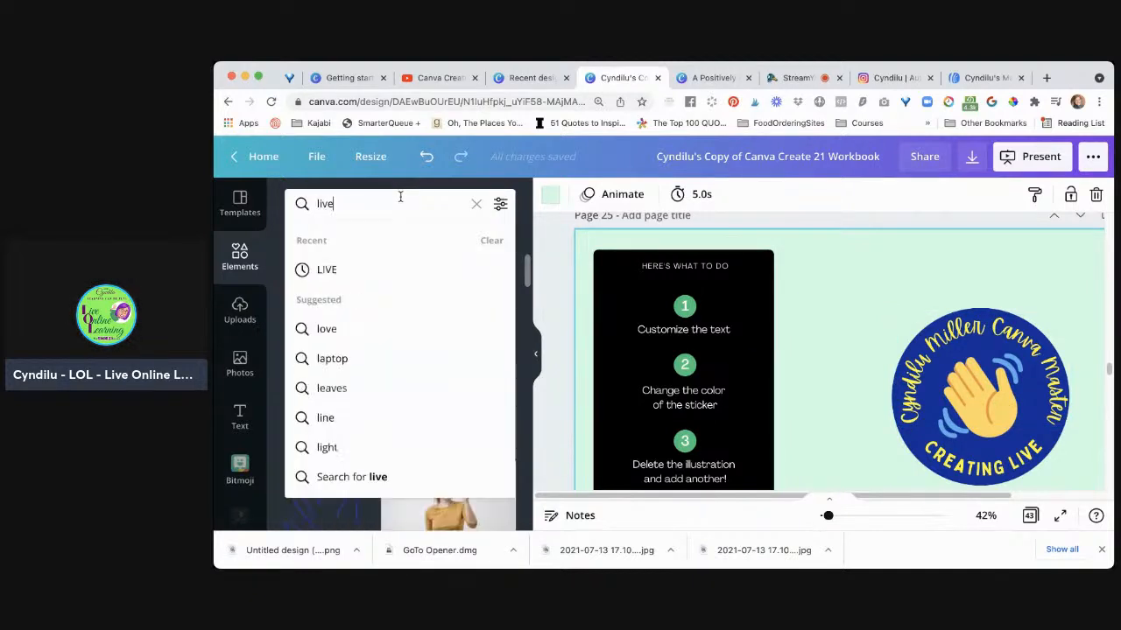
key("Return")
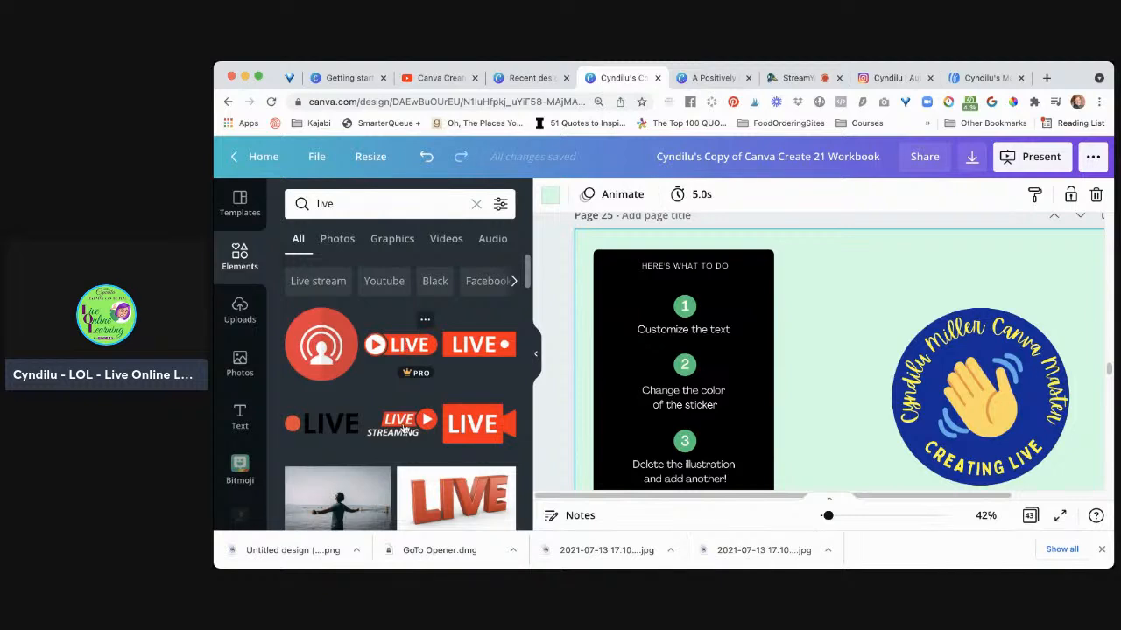
left_click(403, 429)
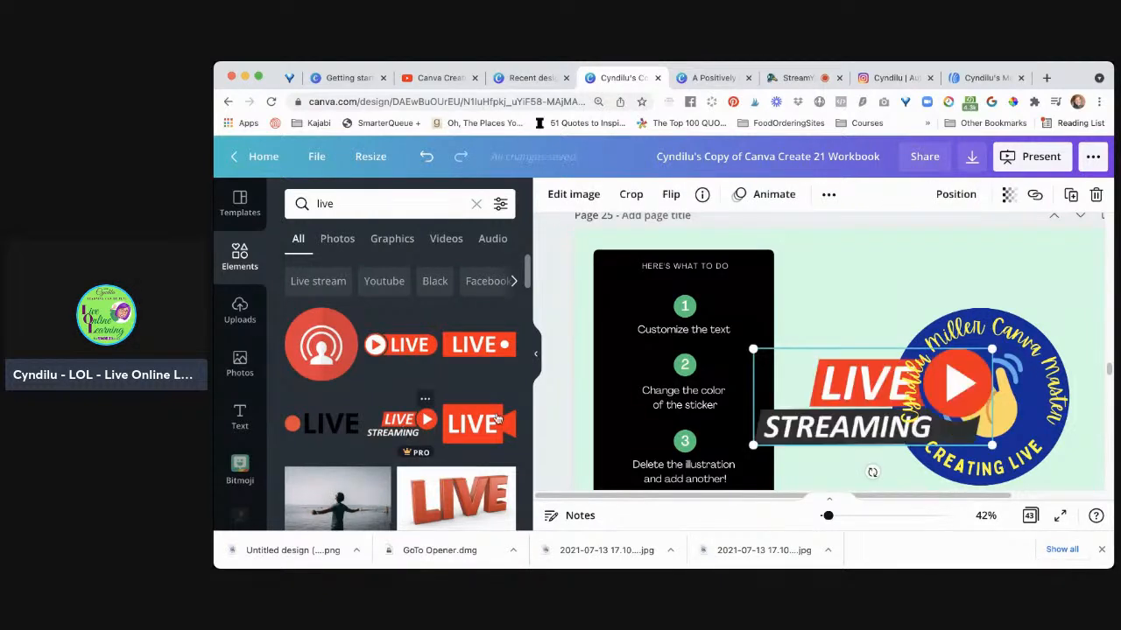
left_click_drag(752, 445, 974, 407)
key("super+z")
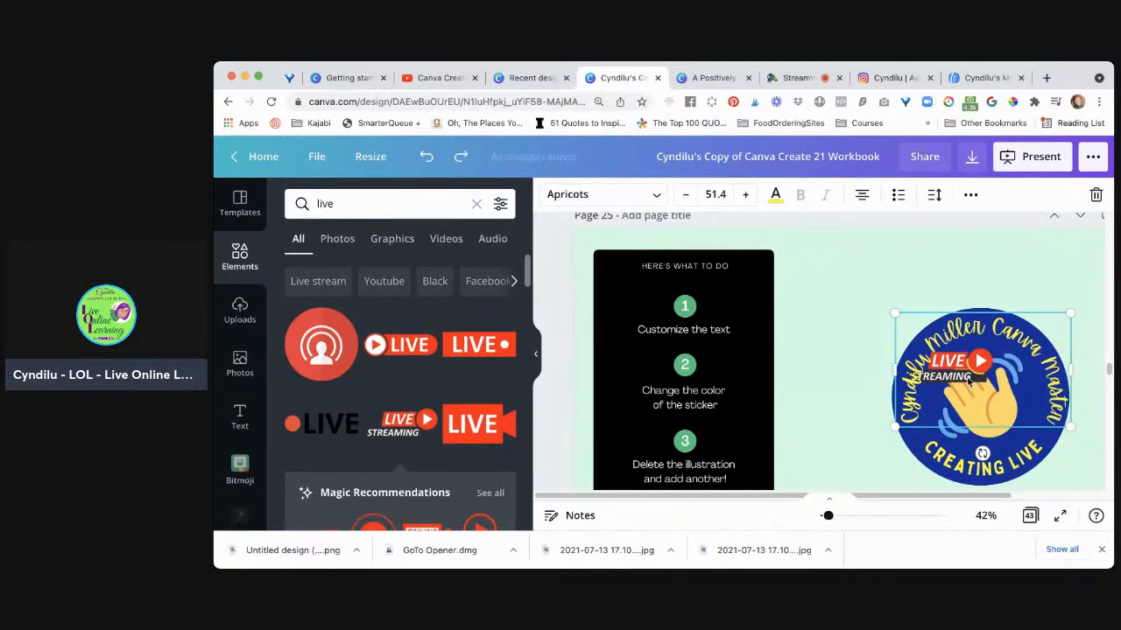
key("super+z")
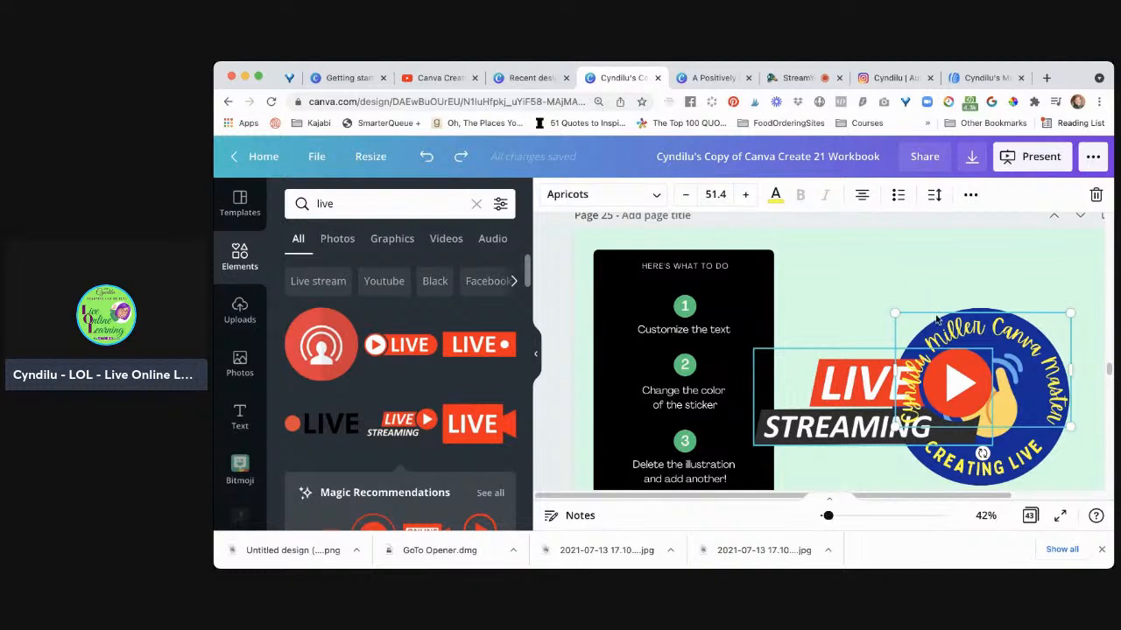
left_click(960, 302)
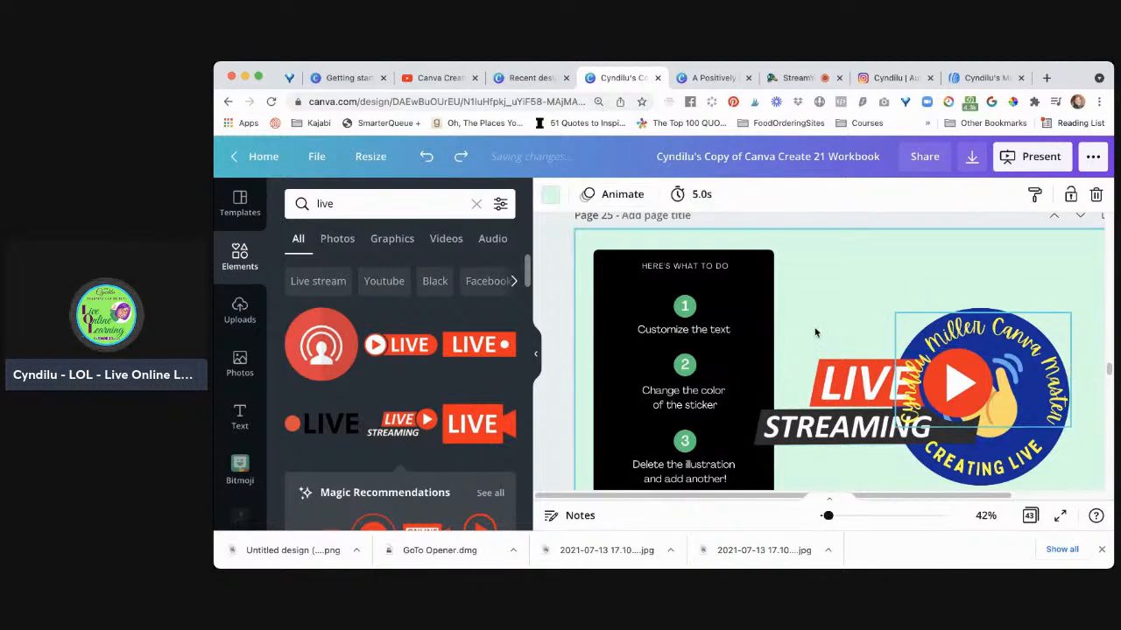
Step: Lock the sticker's upper curved text in place
left_click(945, 331)
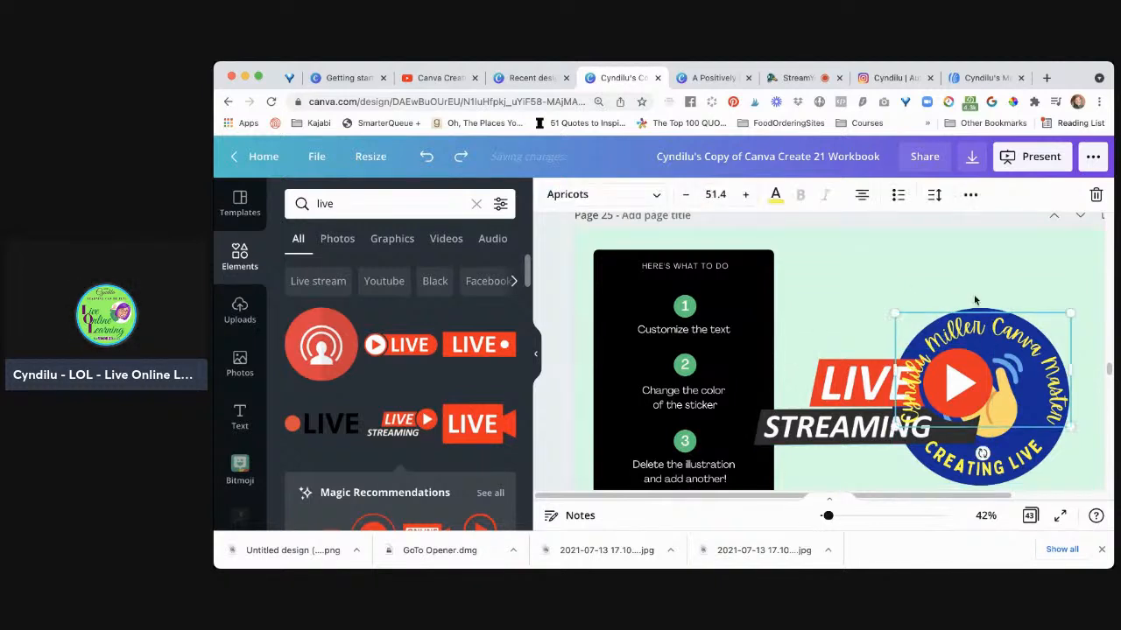
left_click(972, 196)
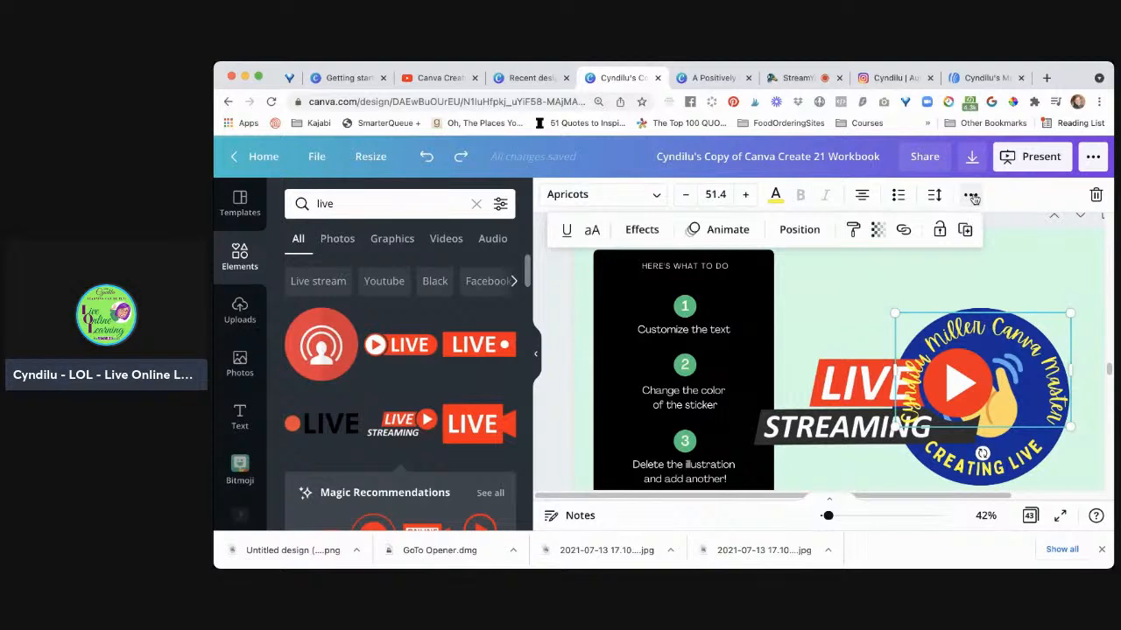
left_click(940, 231)
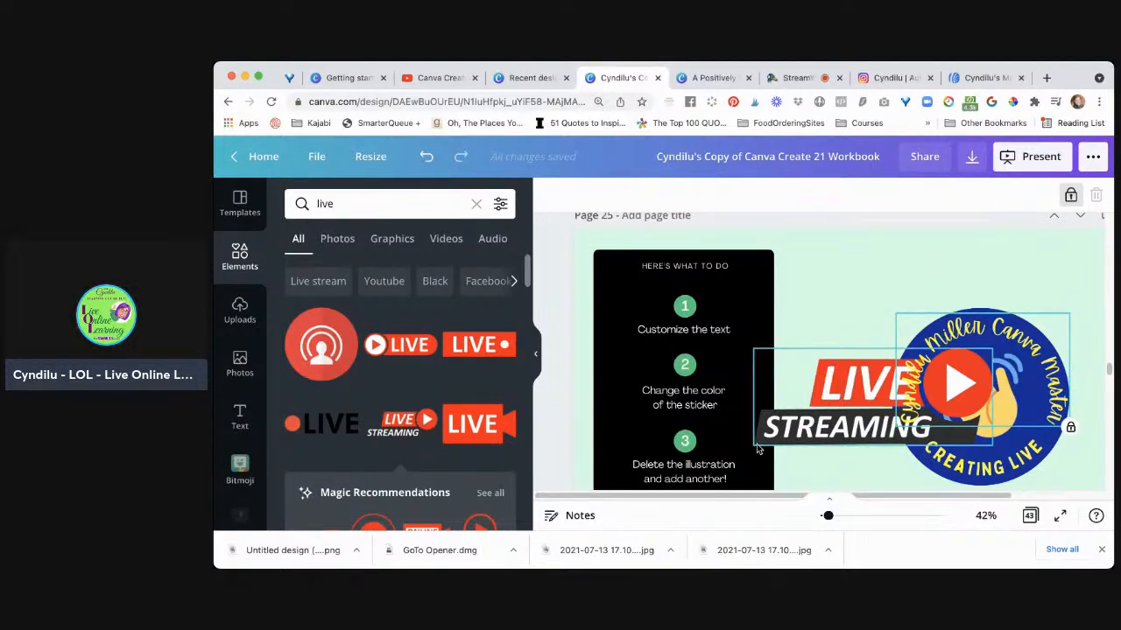
Step: Shrink the "LIVE STREAMING" badge and place it over the waving hand in the middle of the sticker
left_click(782, 436)
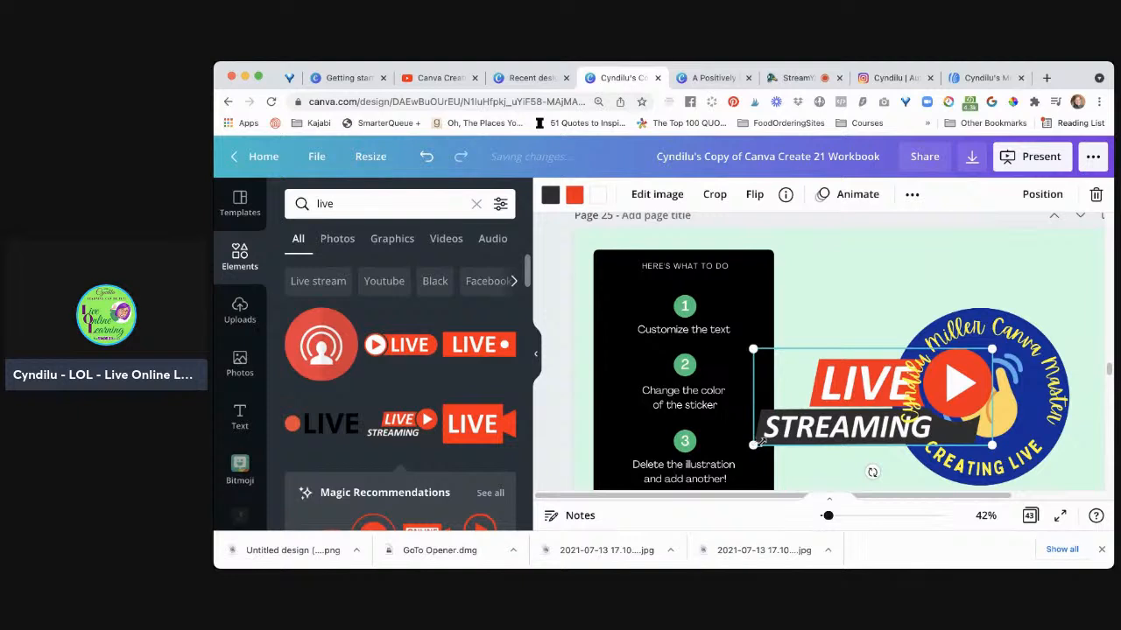
left_click_drag(823, 424, 976, 397)
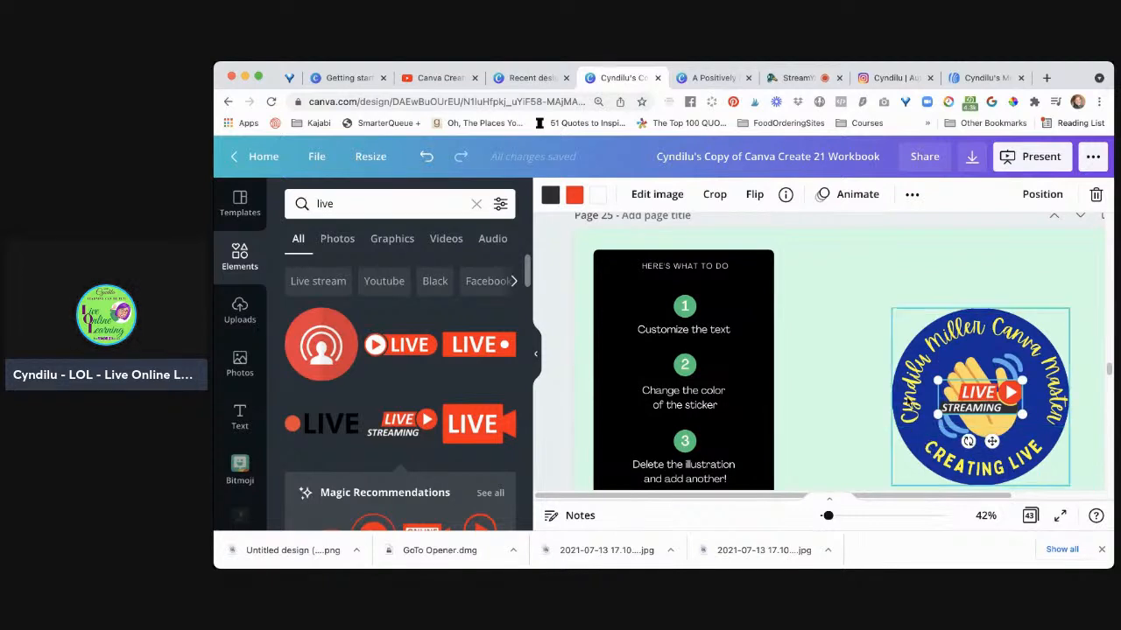
left_click(875, 317)
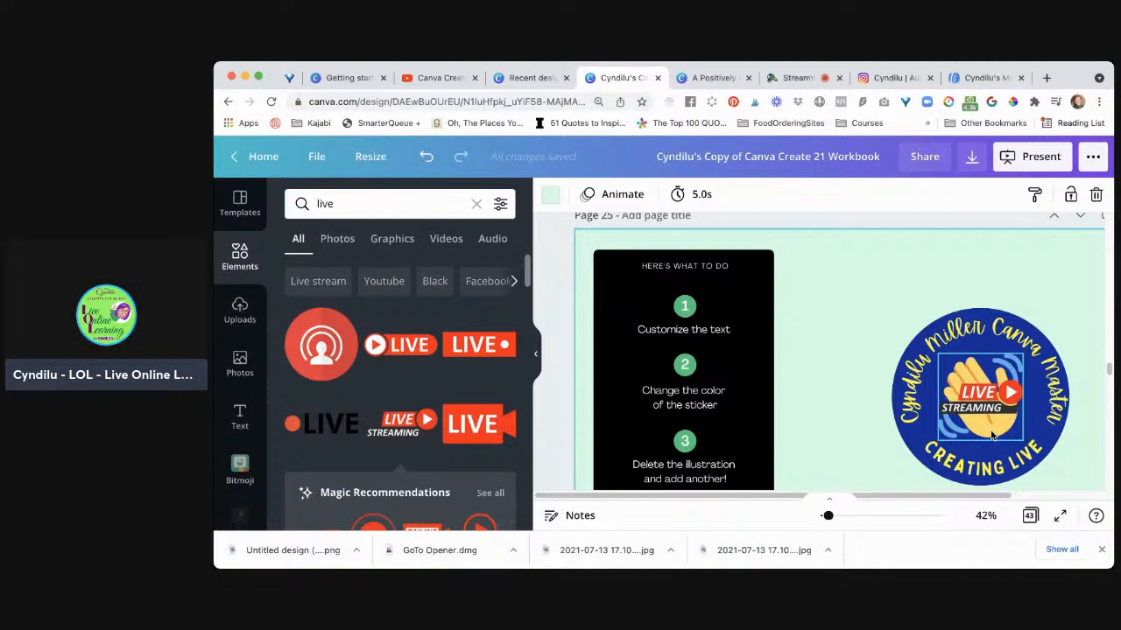
Step: Move the waving hand slightly up and to the left behind the "LIVE STREAMING" badge
left_click(992, 436)
left_click_drag(991, 427, 983, 418)
left_click(850, 332)
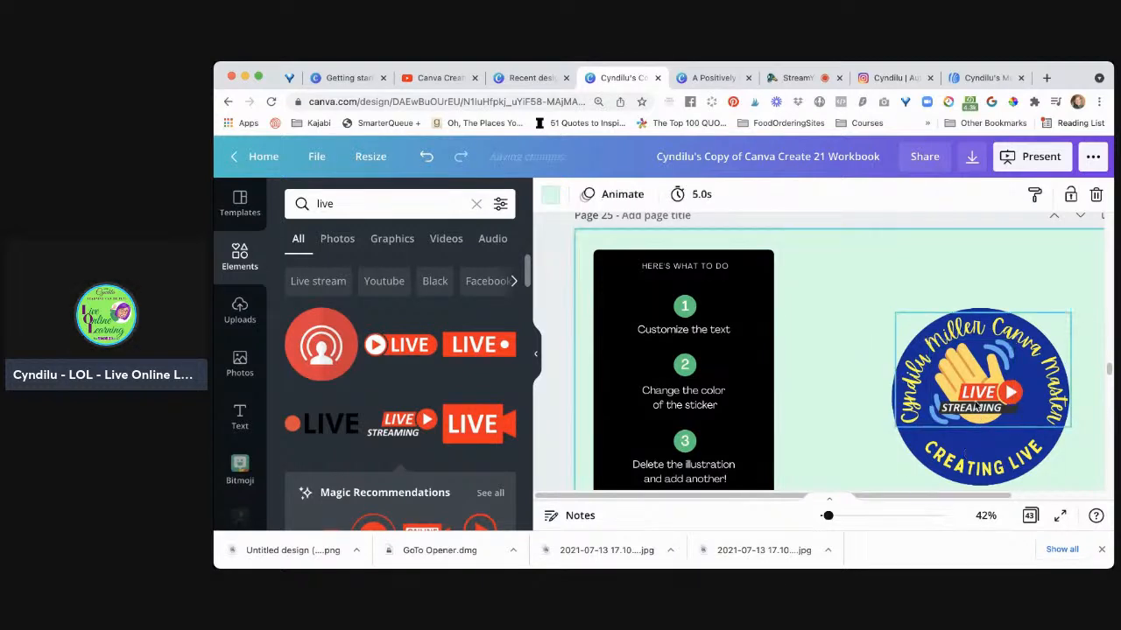
left_click(1003, 398)
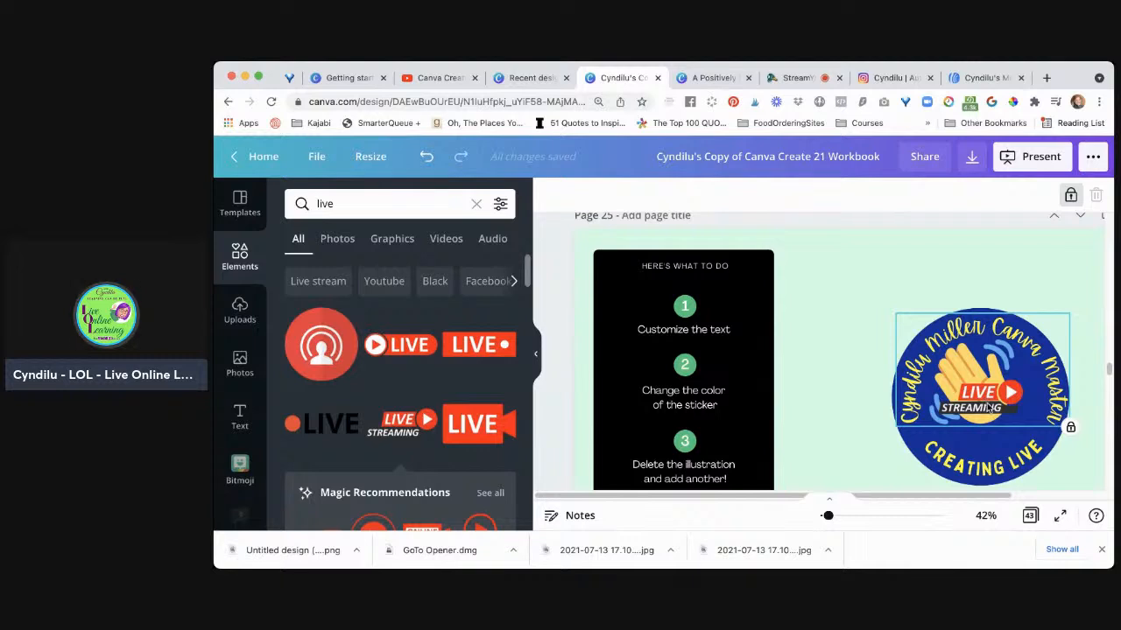
left_click(1010, 395, "shift")
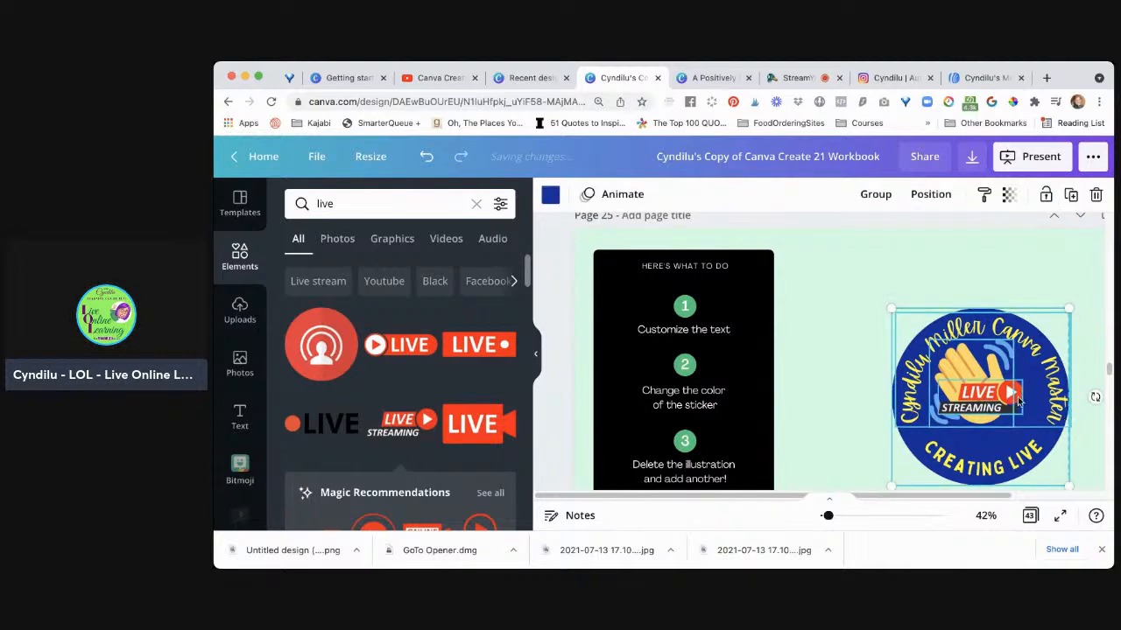
left_click(1015, 398)
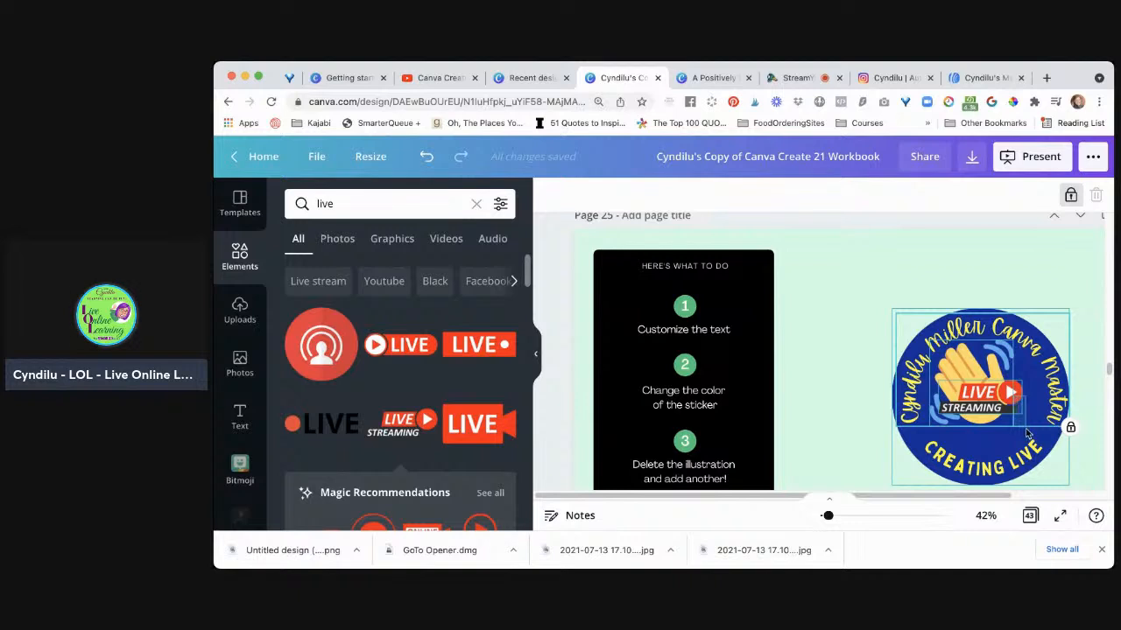
left_click_drag(1026, 431, 1027, 433)
left_click(961, 250)
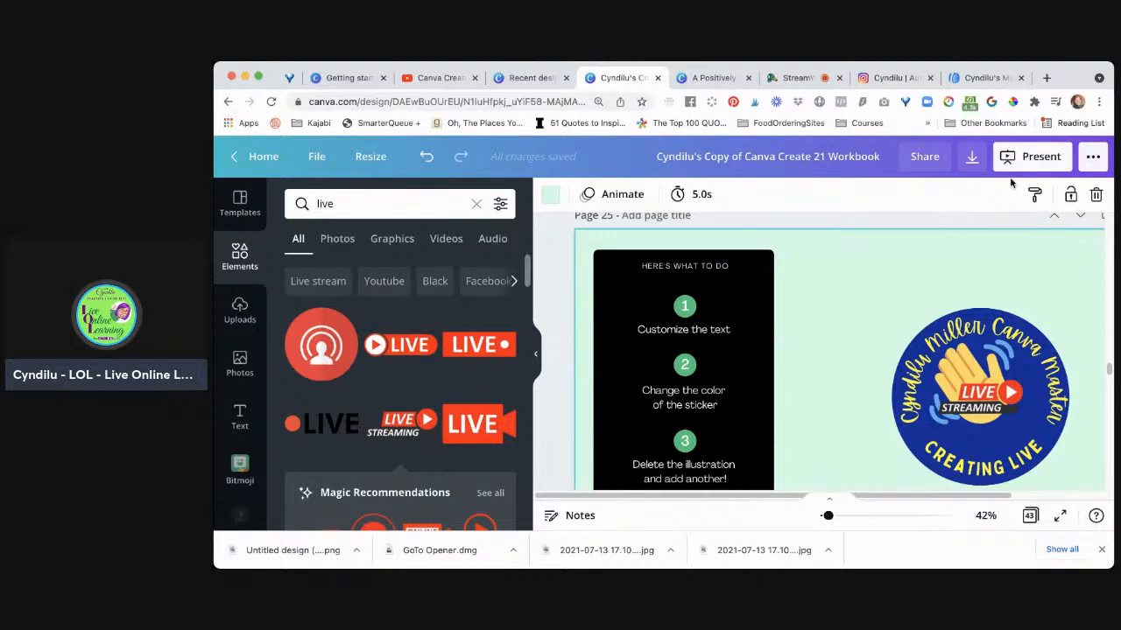
Step: Unlock the upper curved text, send it to the back, and bring it one layer forward above the blue circle
left_click(1070, 196)
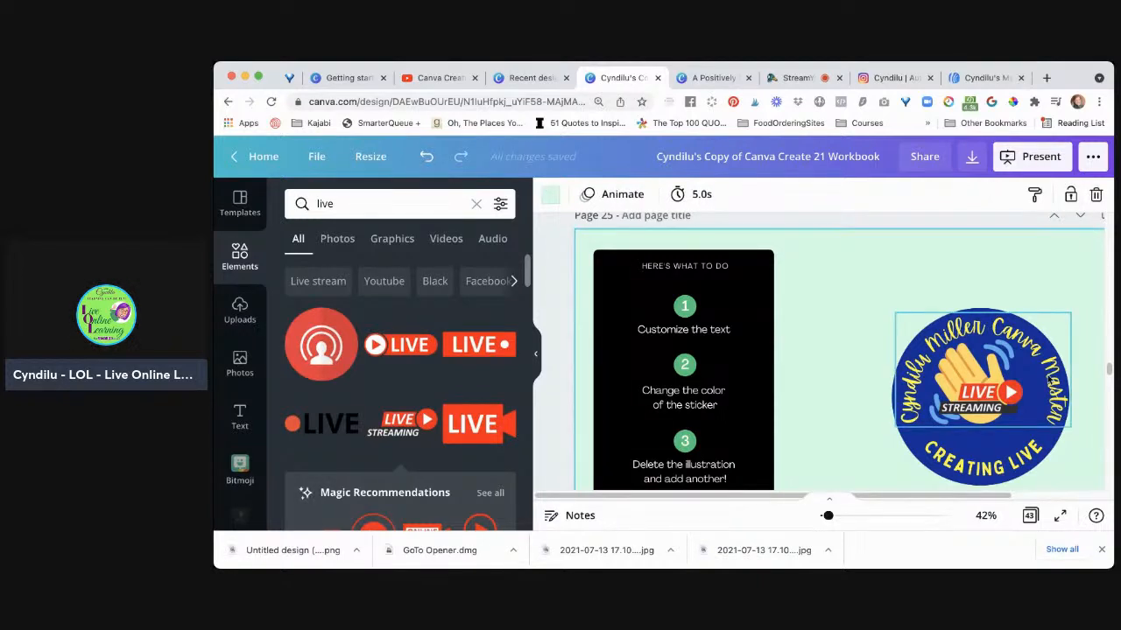
left_click(1049, 378)
left_click(1074, 197)
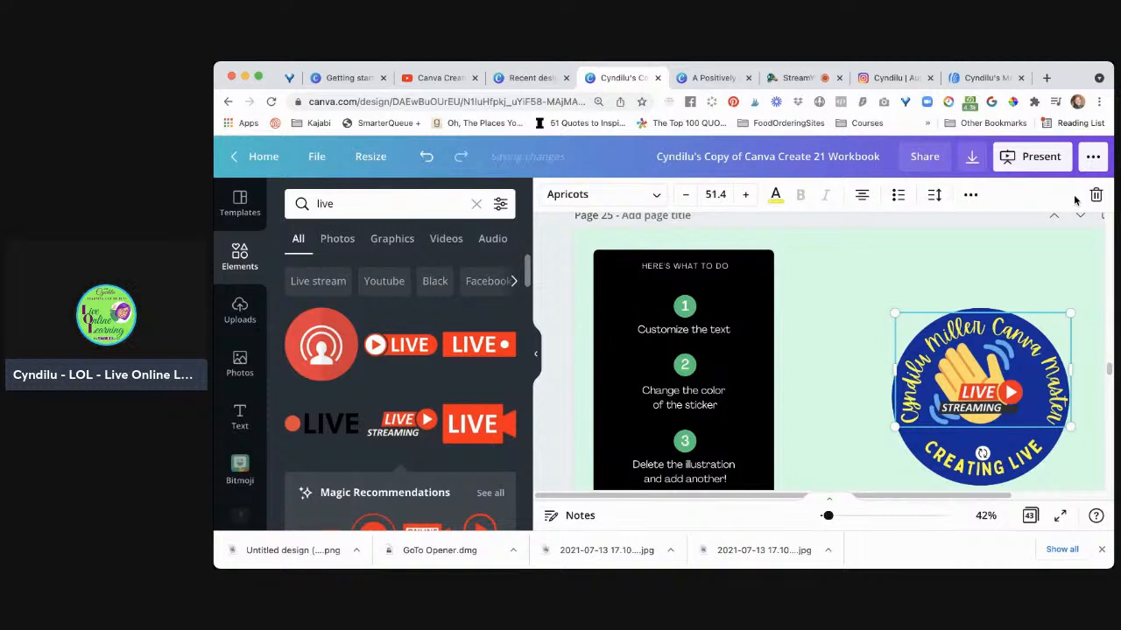
left_click(970, 194)
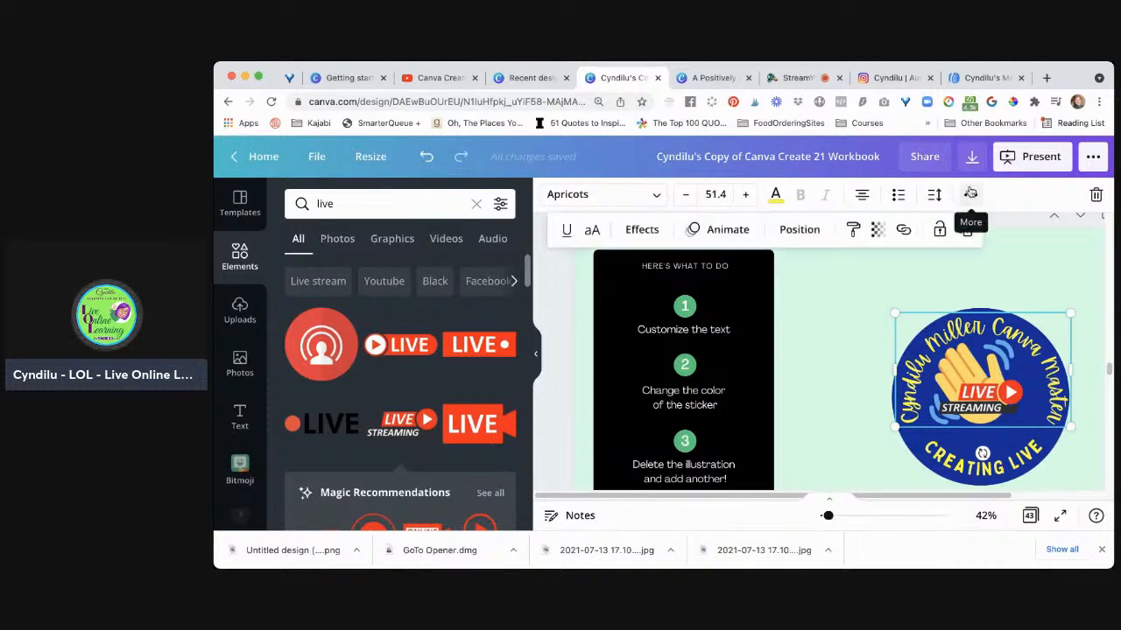
left_click(799, 229)
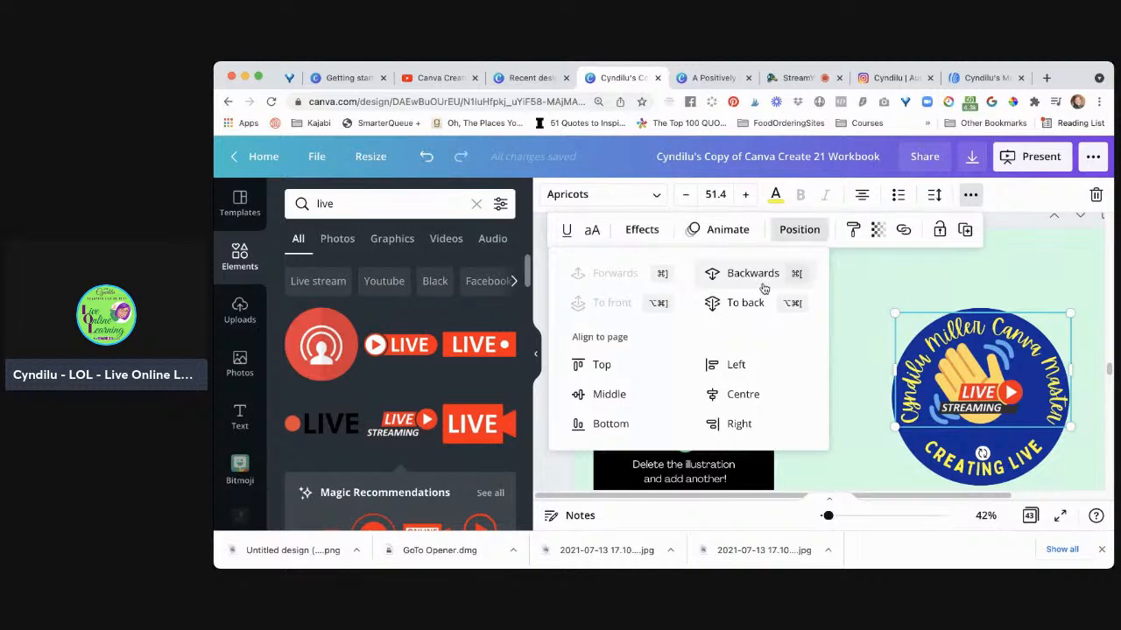
left_click(744, 303)
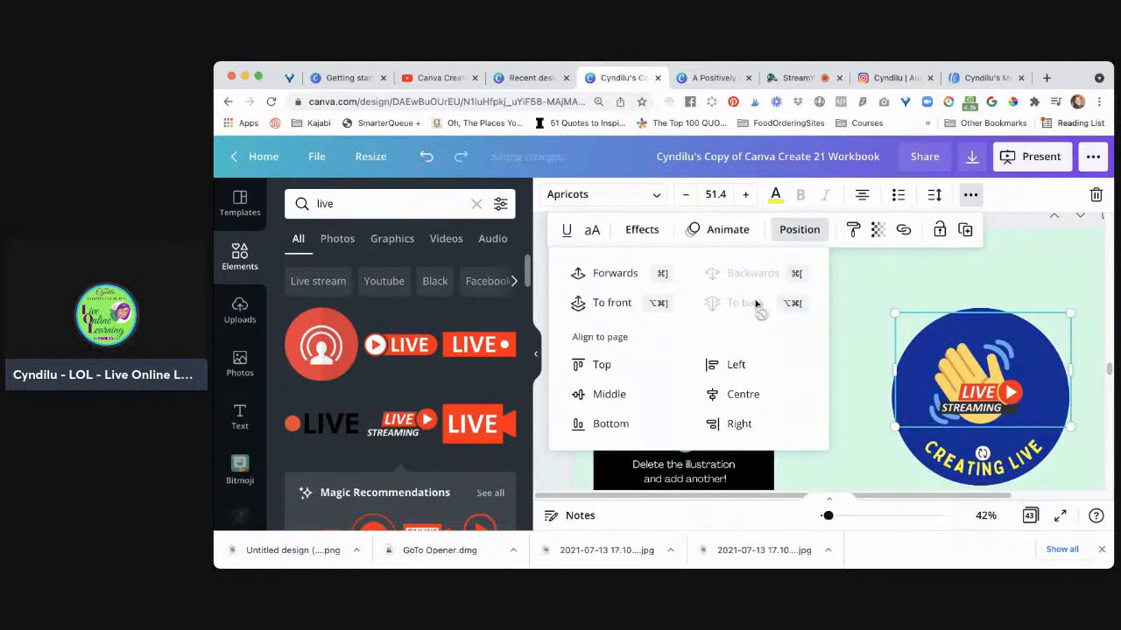
left_click(629, 285)
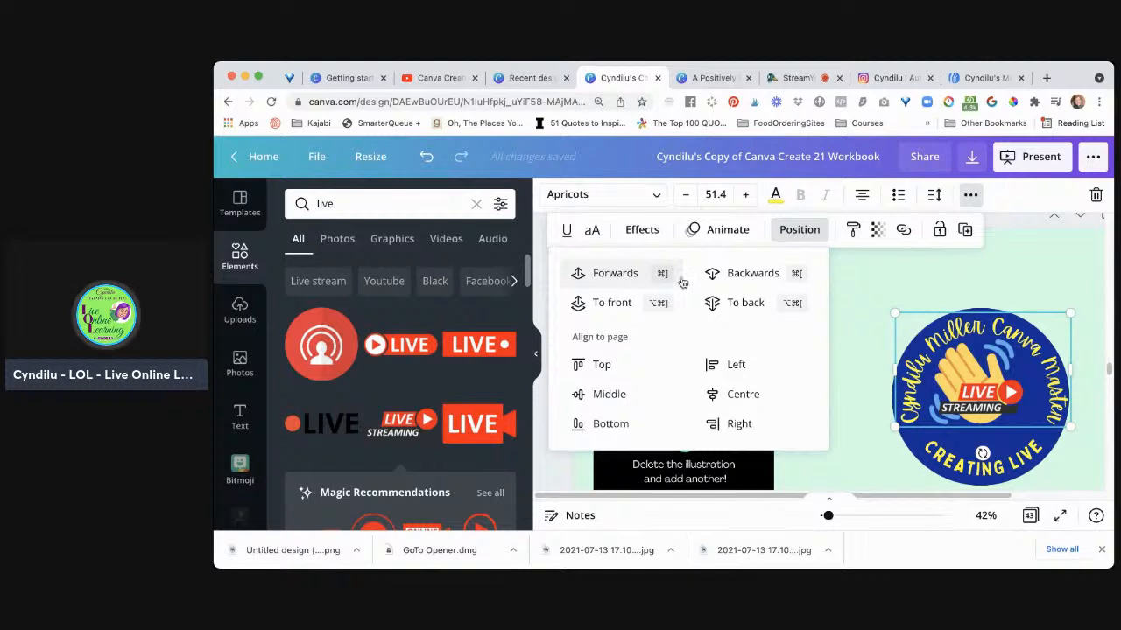
left_click(849, 297)
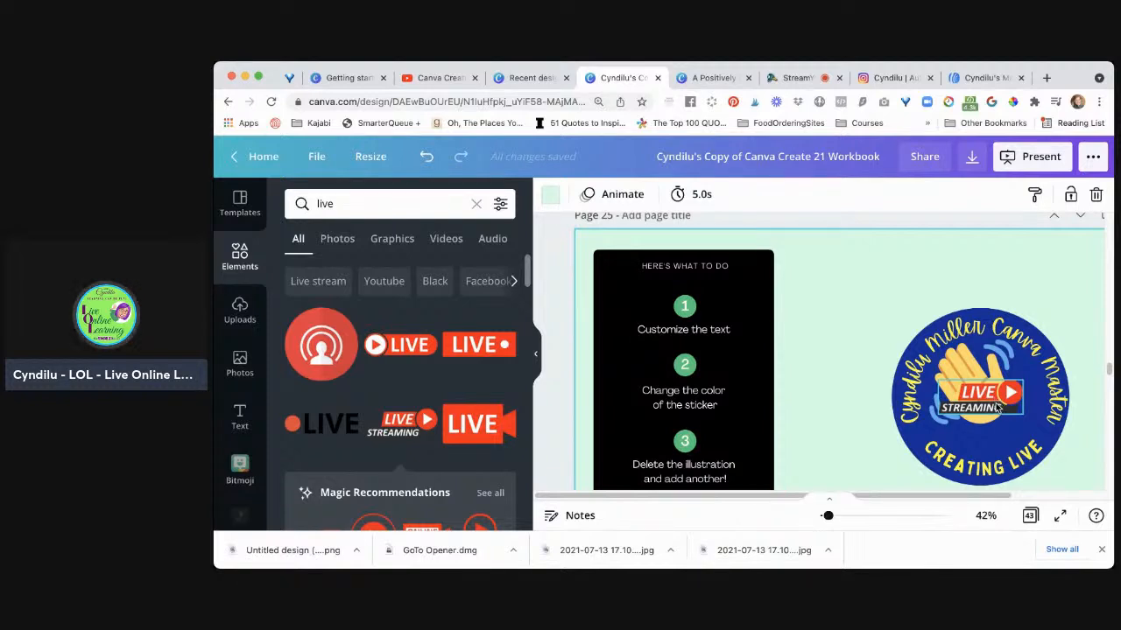
Step: Move the "LIVE STREAMING" badge down and to the right, over the lower wrist of the waving hand above "CREATING LIVE"
left_click_drag(989, 401, 1002, 421)
left_click_drag(1005, 421, 1009, 422)
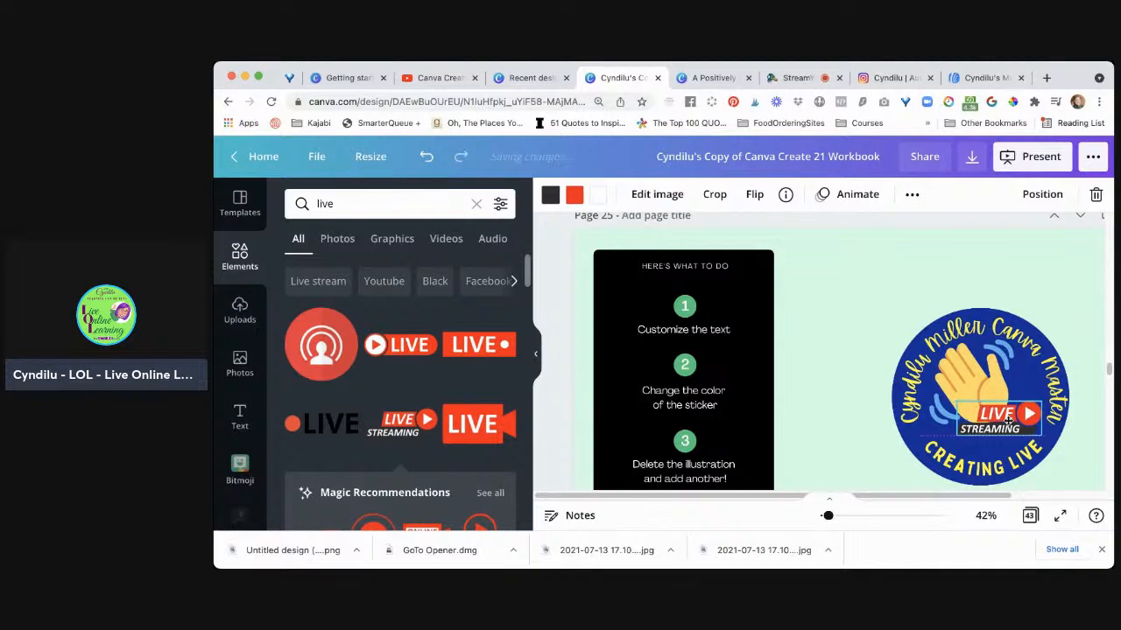
left_click(1047, 283)
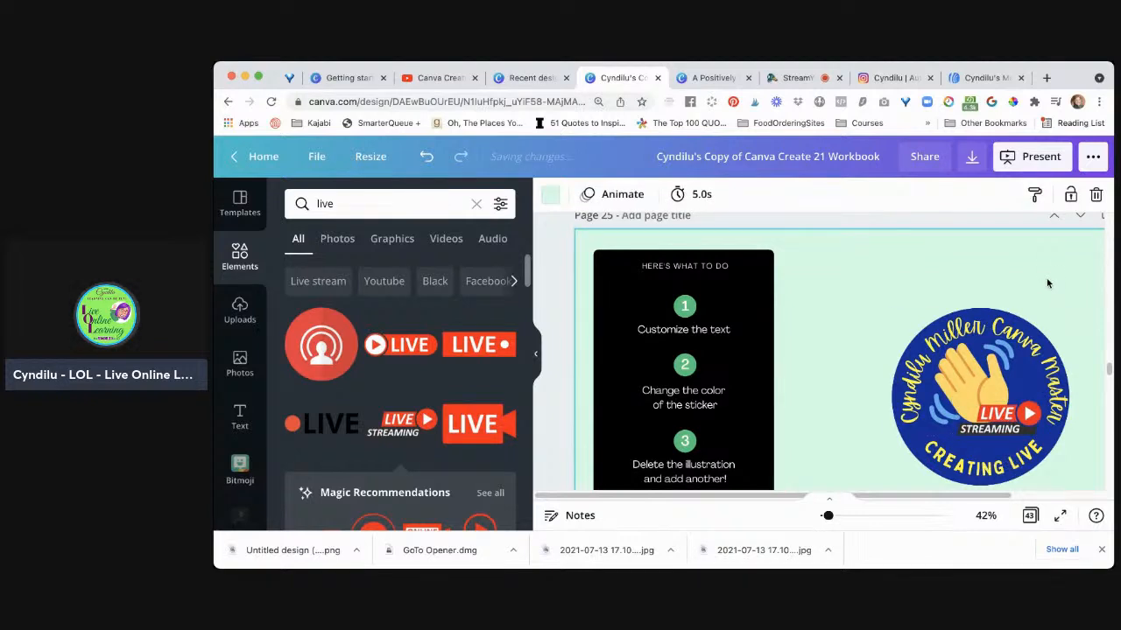
Step: Look through page 26's Activity 2 instructions and addition problems, and review the sticker on page 25
scroll(1050, 289, "down", 2)
scroll(1053, 293, "down", 3)
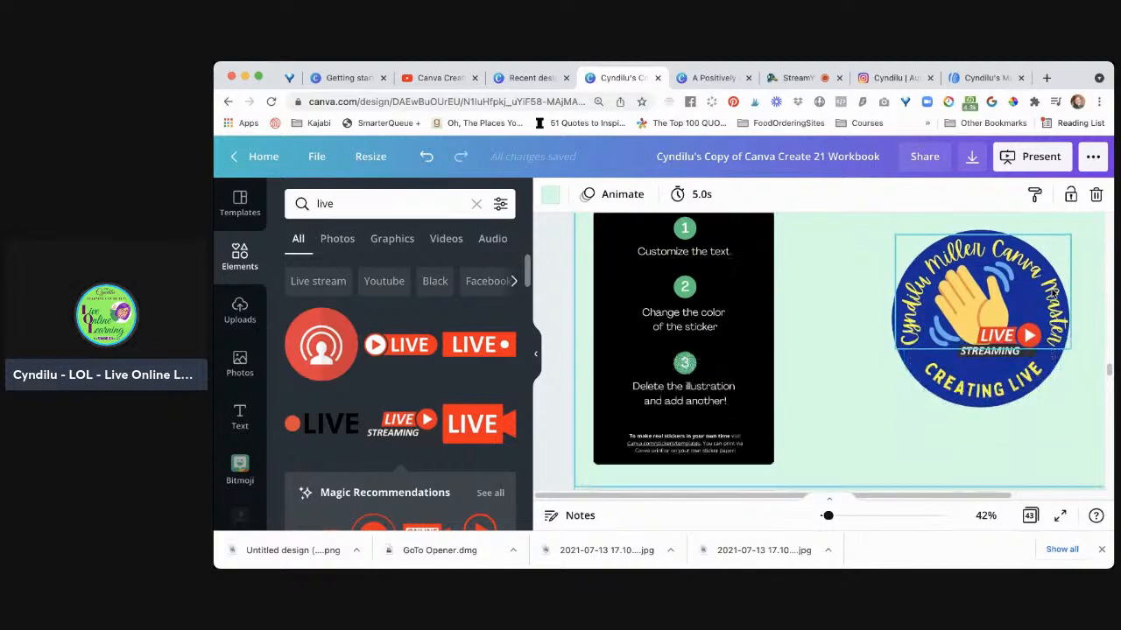
scroll(1052, 294, "down", 2)
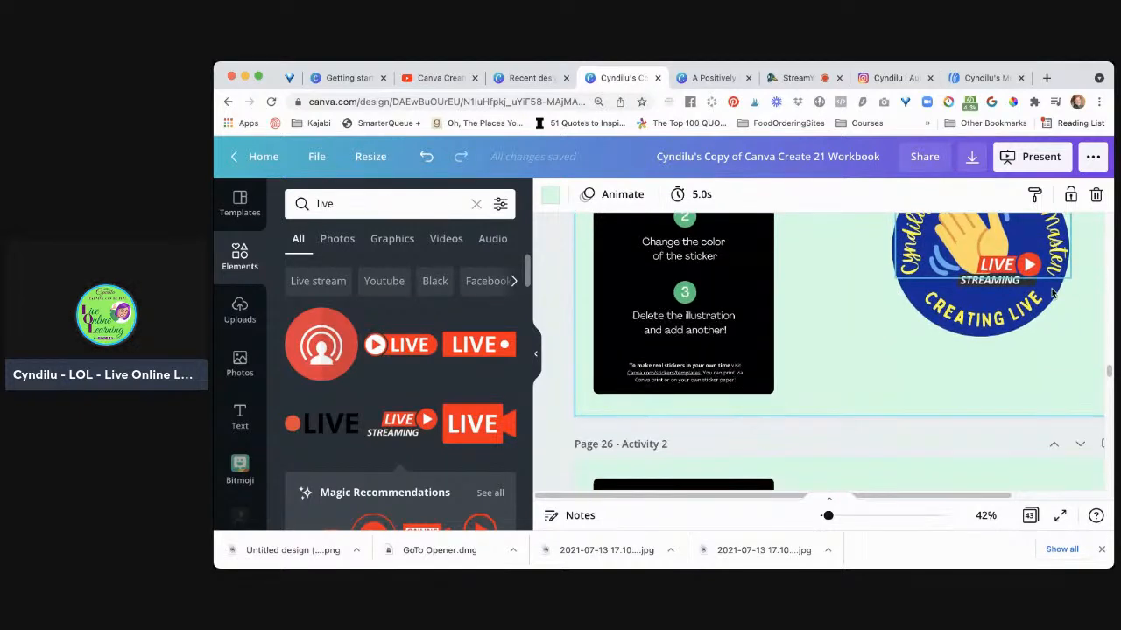
scroll(1052, 293, "down", 6)
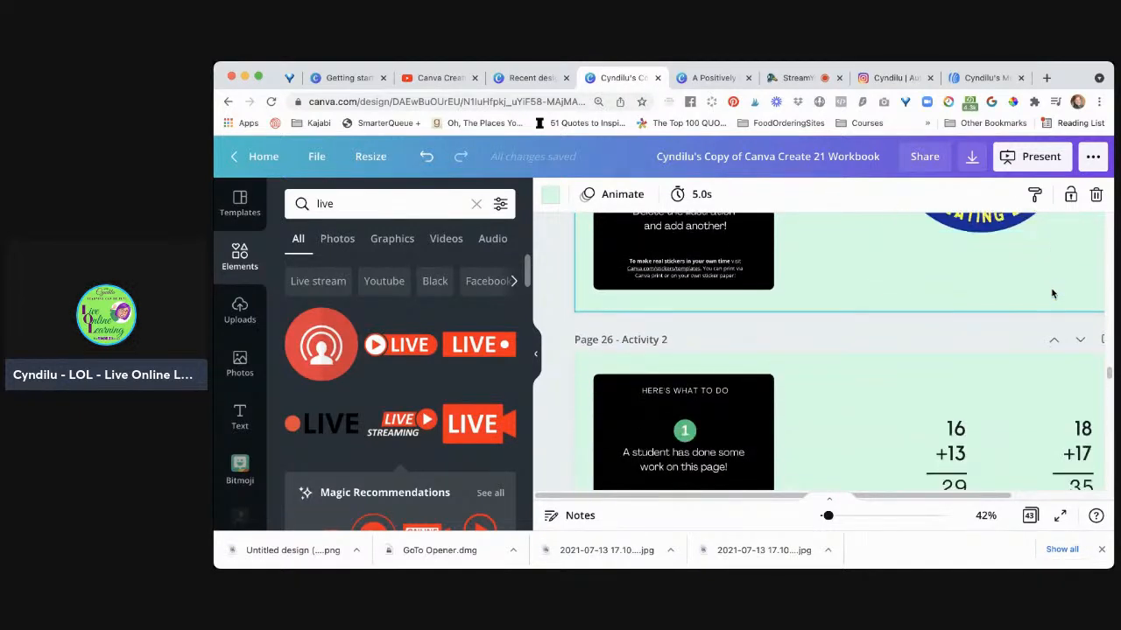
scroll(1051, 294, "down", 6)
scroll(1051, 294, "right", 2)
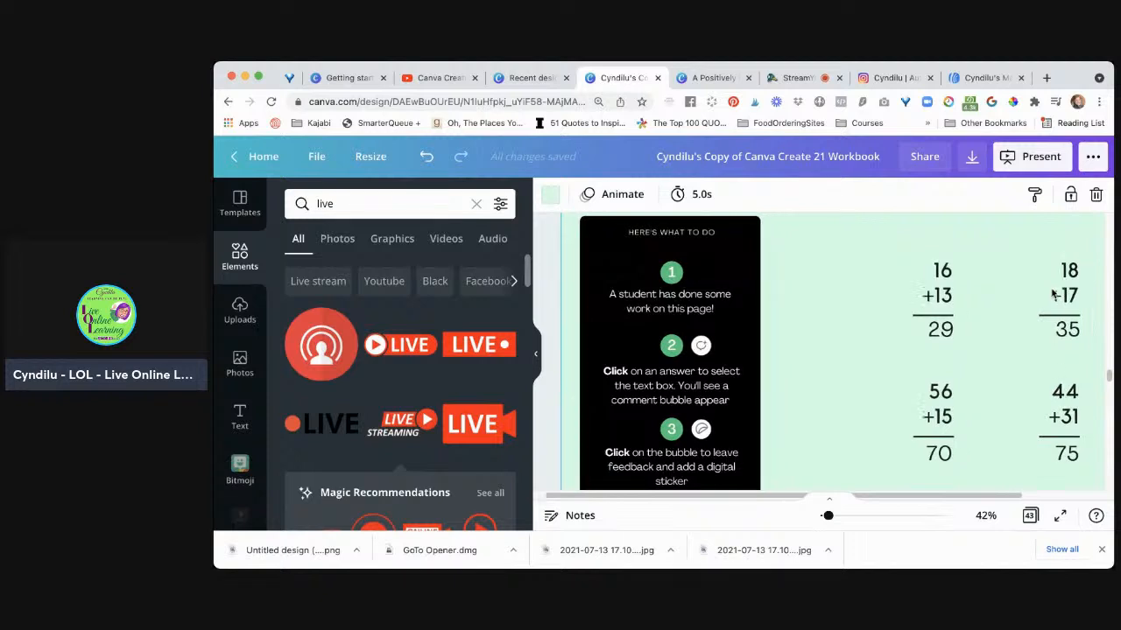
scroll(1052, 293, "right", 1)
scroll(1052, 294, "down", 3)
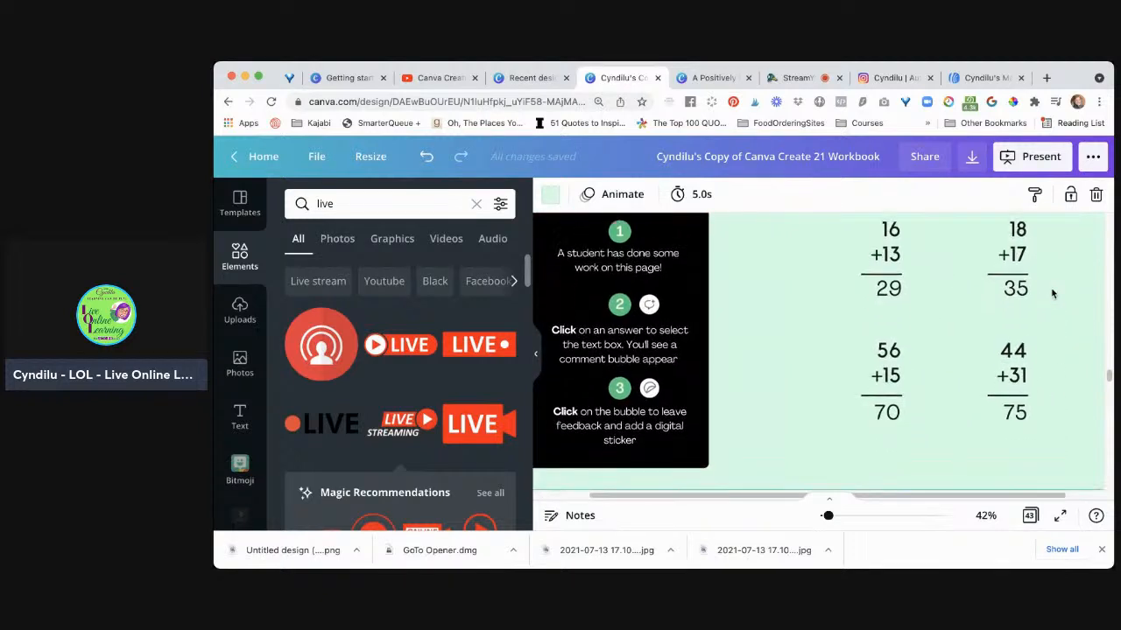
scroll(1052, 294, "up", 2)
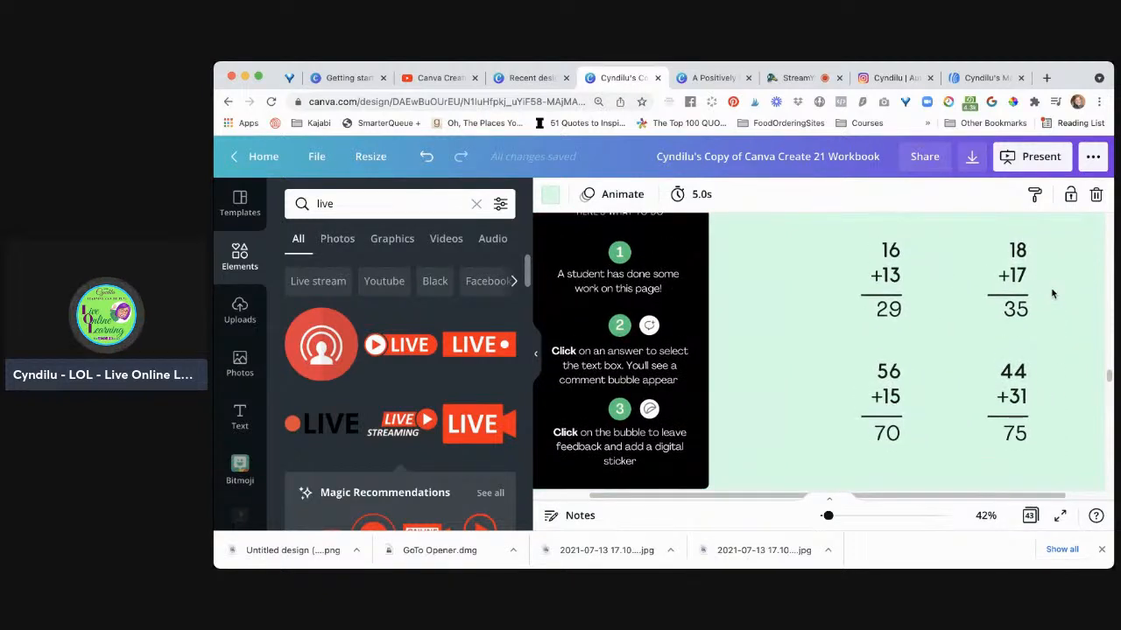
scroll(1053, 293, "up", 6)
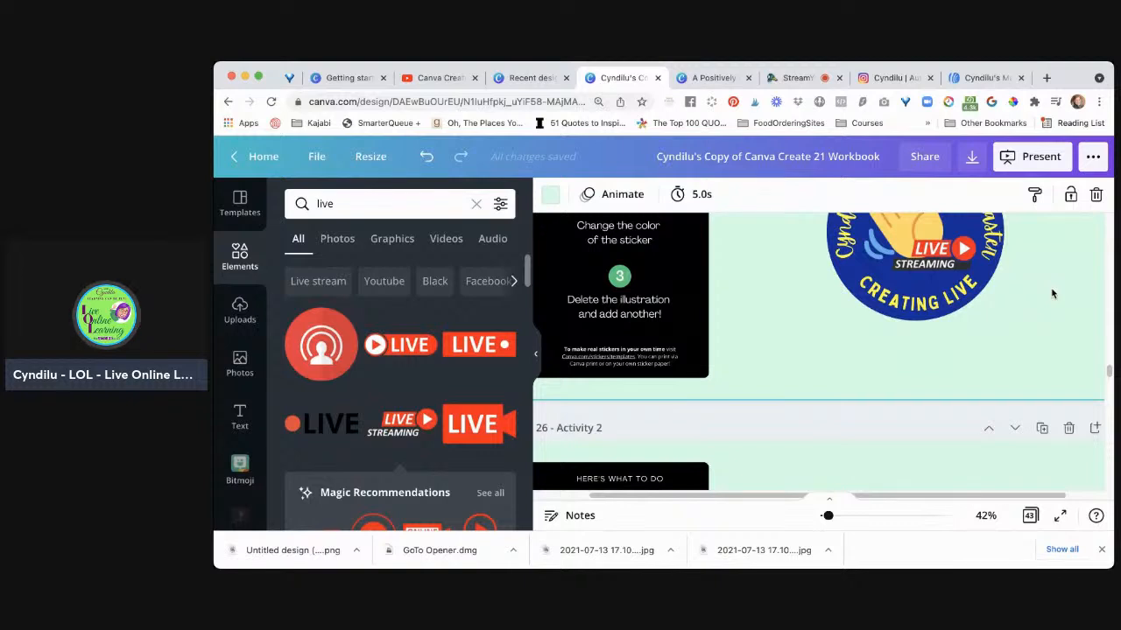
scroll(1052, 293, "down", 6)
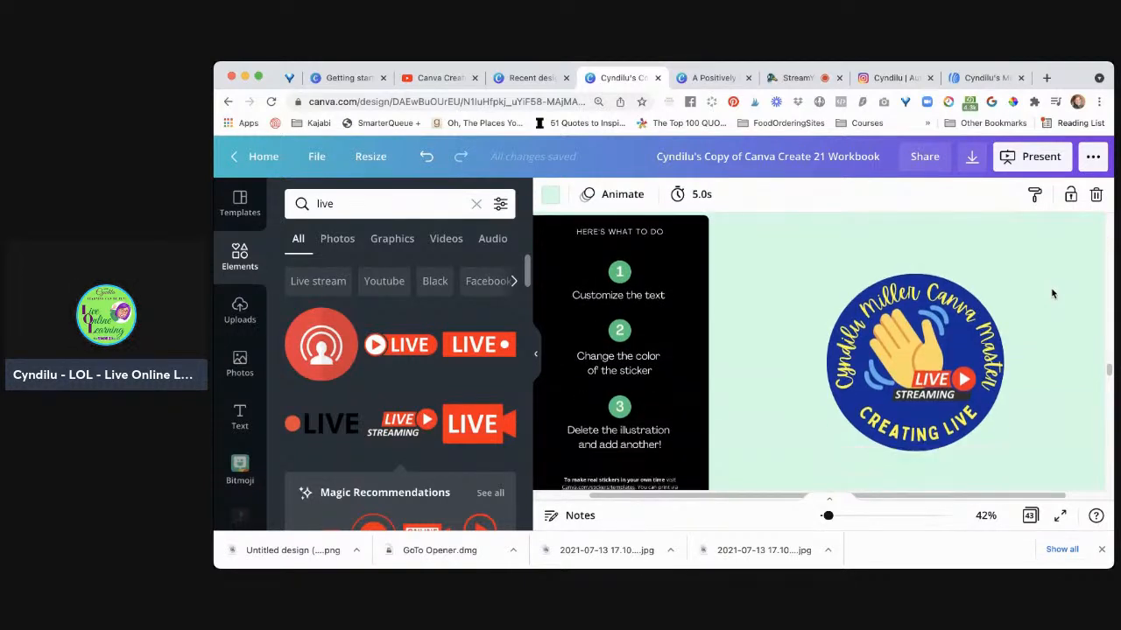
scroll(1052, 294, "down", 1)
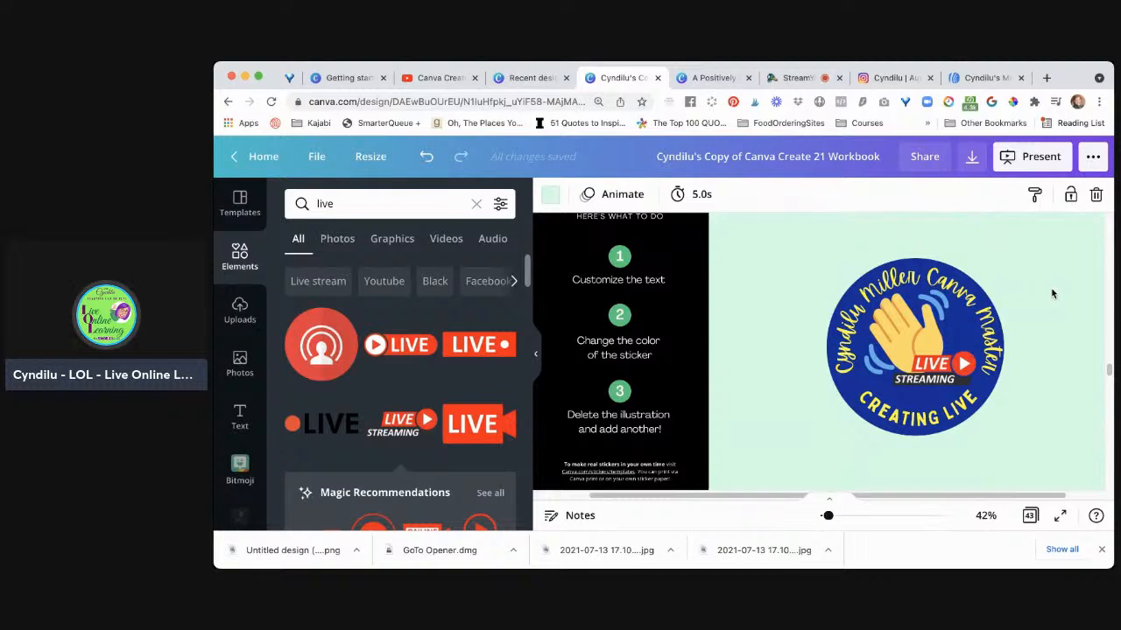
Step: Switch to the YouTube recording of Canva Create Conference Day 1 and view the video player
left_click(442, 78)
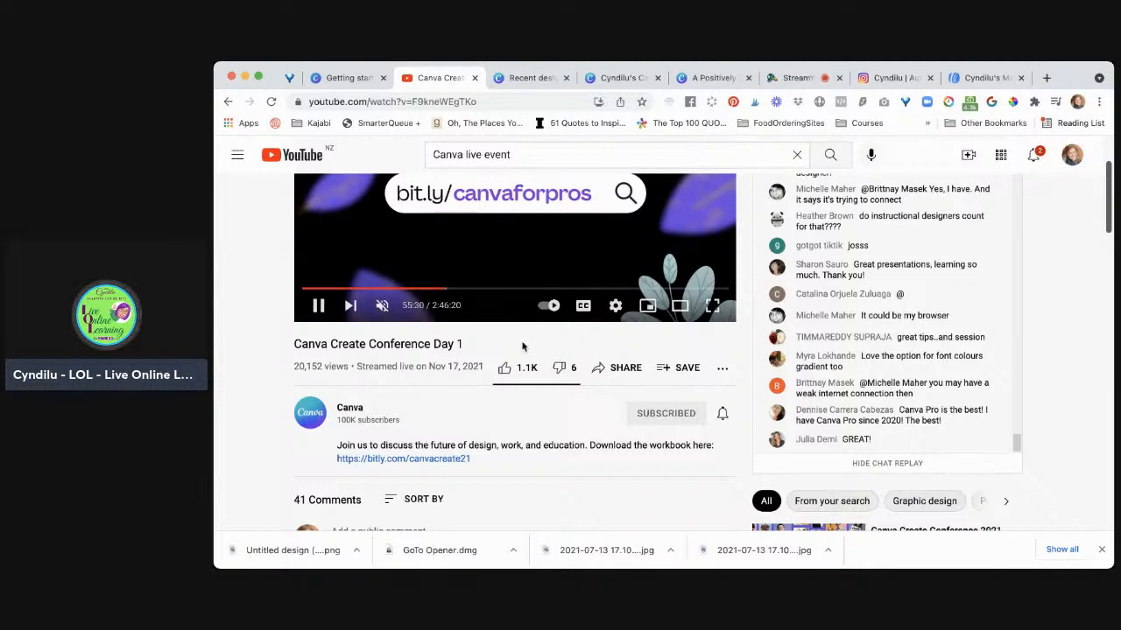
scroll(521, 346, "up", 1)
scroll(522, 347, "up", 2)
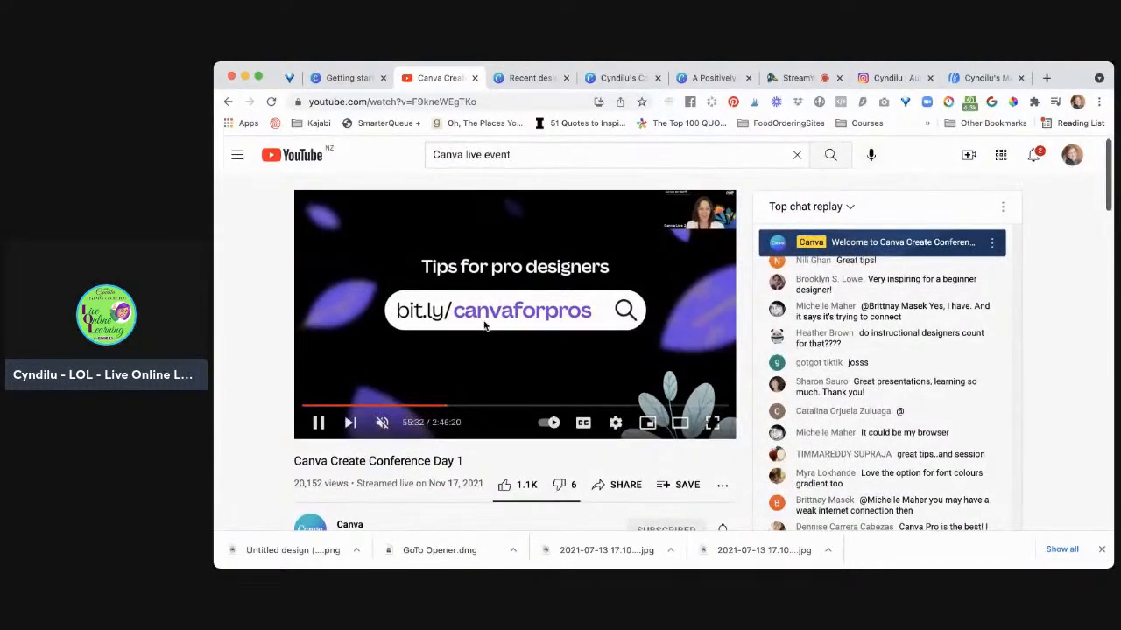